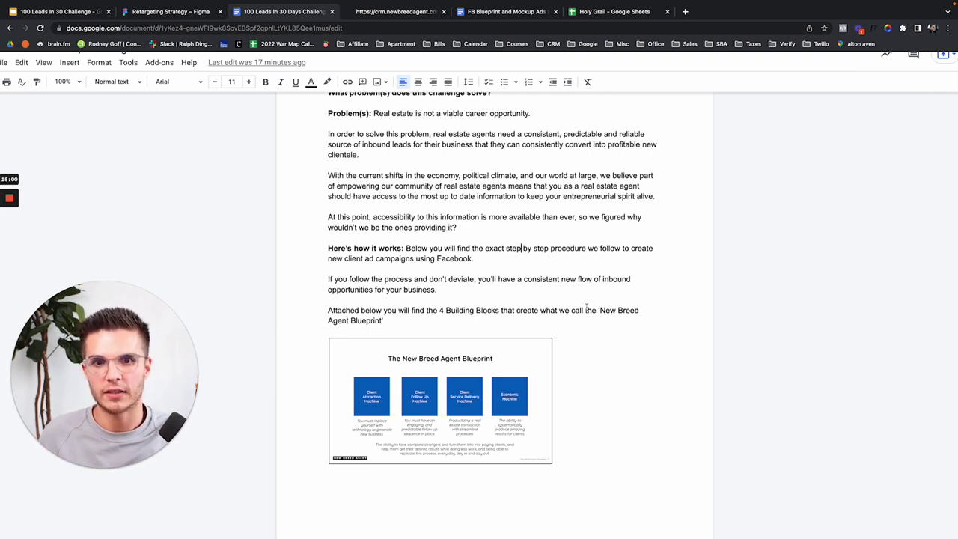
Step: Scroll the cheatsheet past the Principles introduction toward the Facebook Ad Creation Blueprint
drag(326, 125, 442, 310)
scroll(444, 315, down, 6)
scroll(446, 315, down, 2)
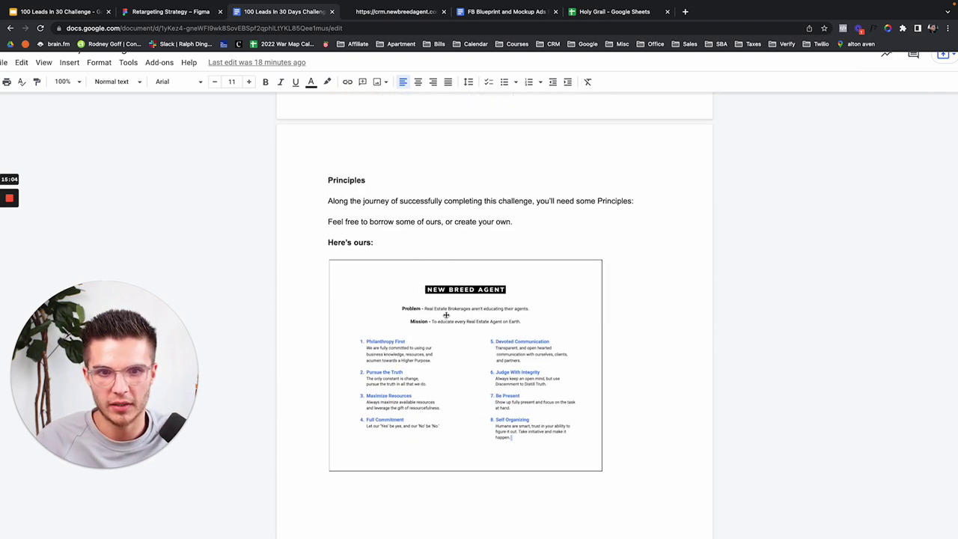
drag(327, 163, 503, 232)
scroll(502, 232, down, 1)
scroll(503, 235, down, 7)
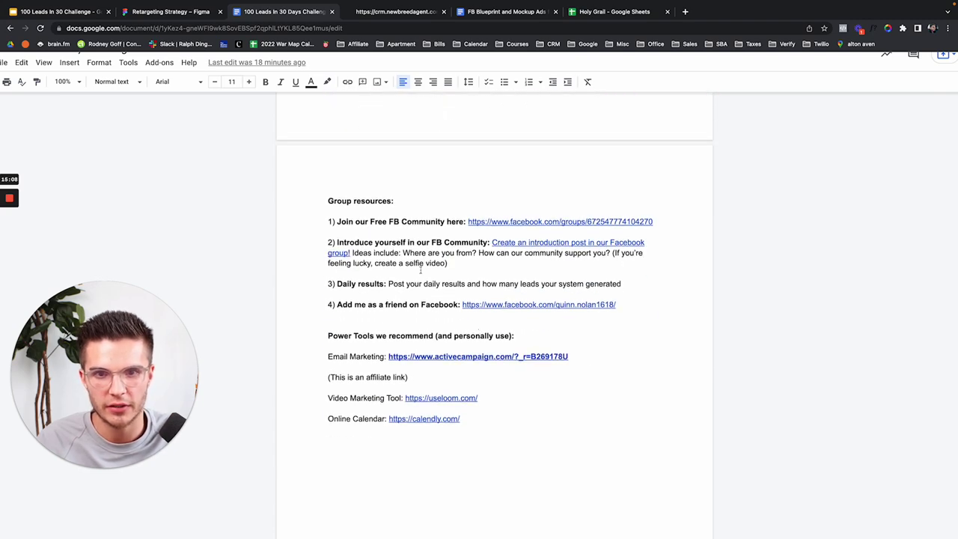
scroll(448, 313, down, 2)
scroll(518, 349, down, 3)
scroll(517, 350, down, 5)
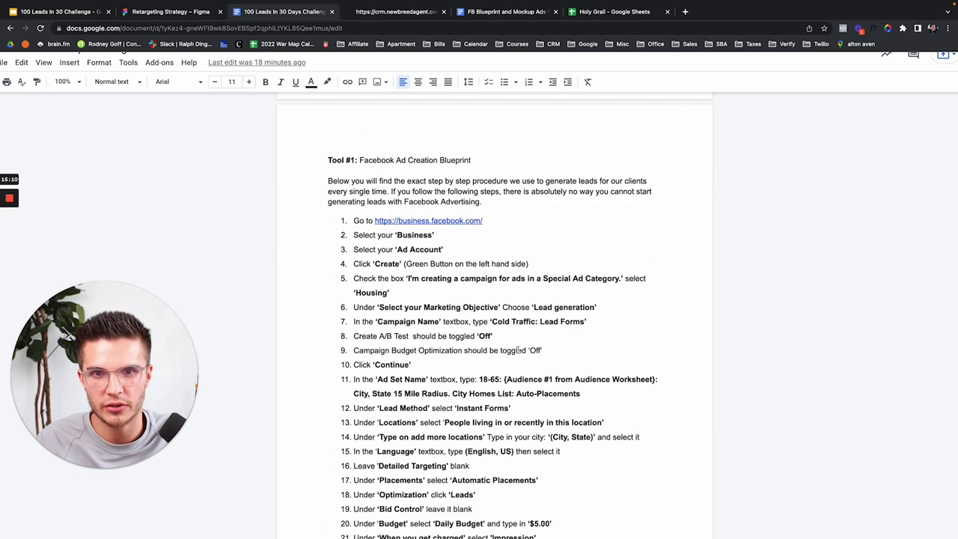
Step: Reset the page zoom, clear the blueprint highlight, and close the Holy Grail spreadsheet
key(ctrl+minus)
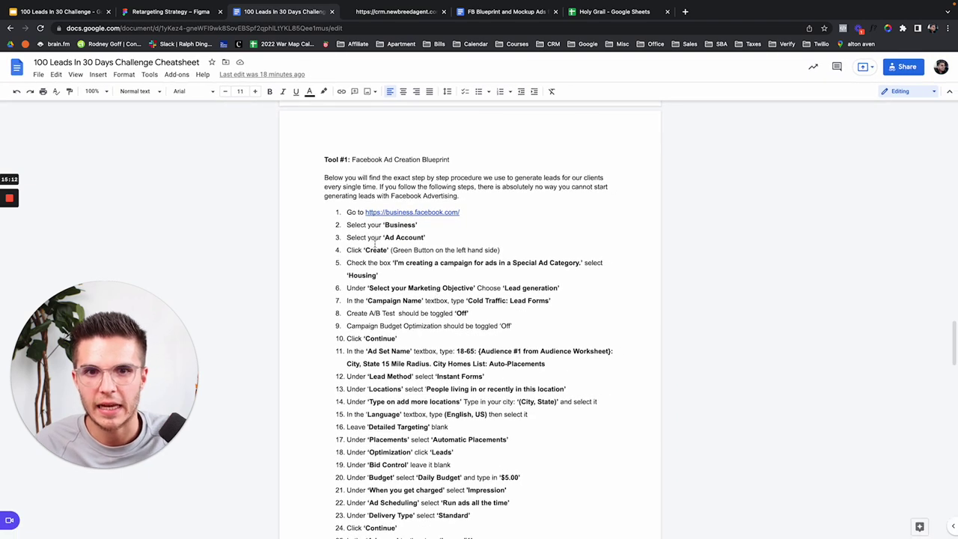
drag(322, 159, 433, 300)
scroll(433, 295, down, 1)
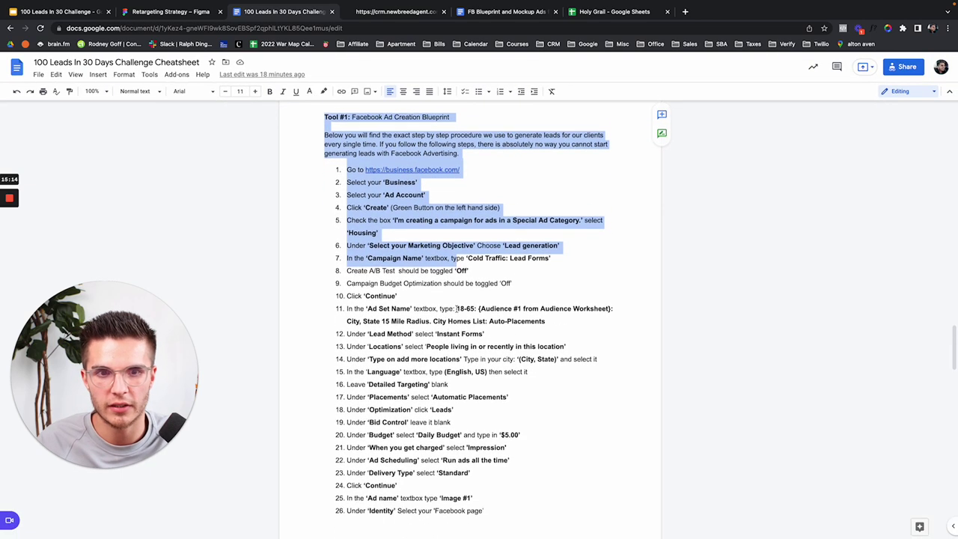
click(367, 214)
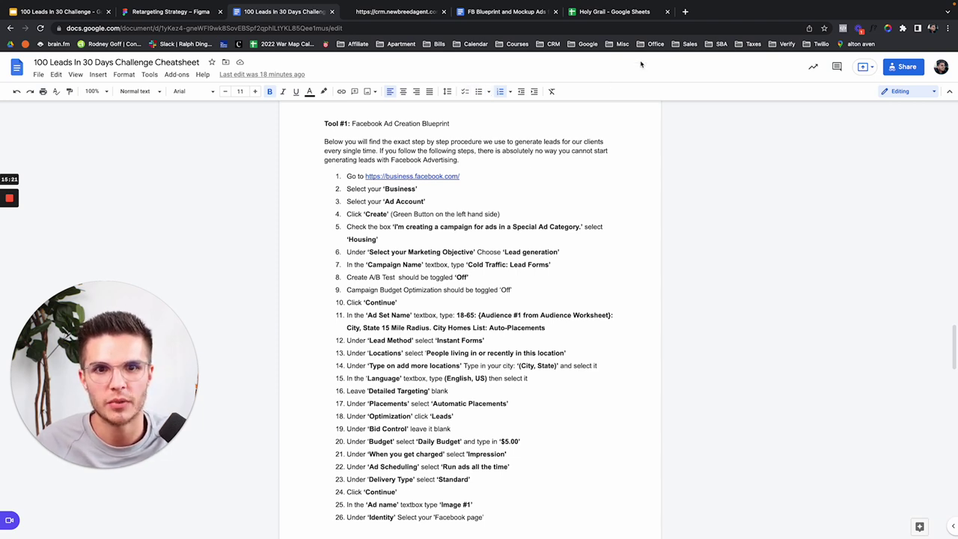
click(666, 11)
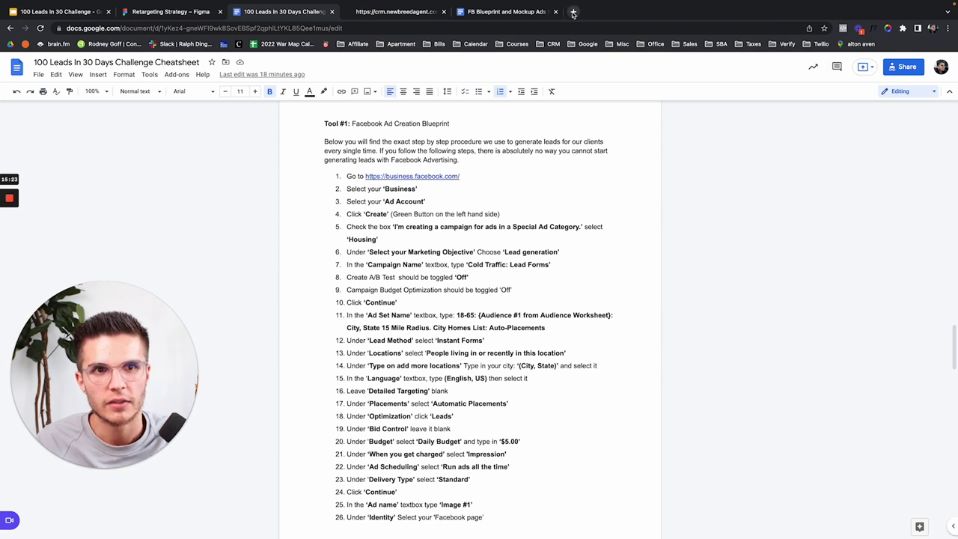
Step: Open business.facebook.com in a new tab alongside the cheatsheet
click(574, 12)
text(business.facebook.com)
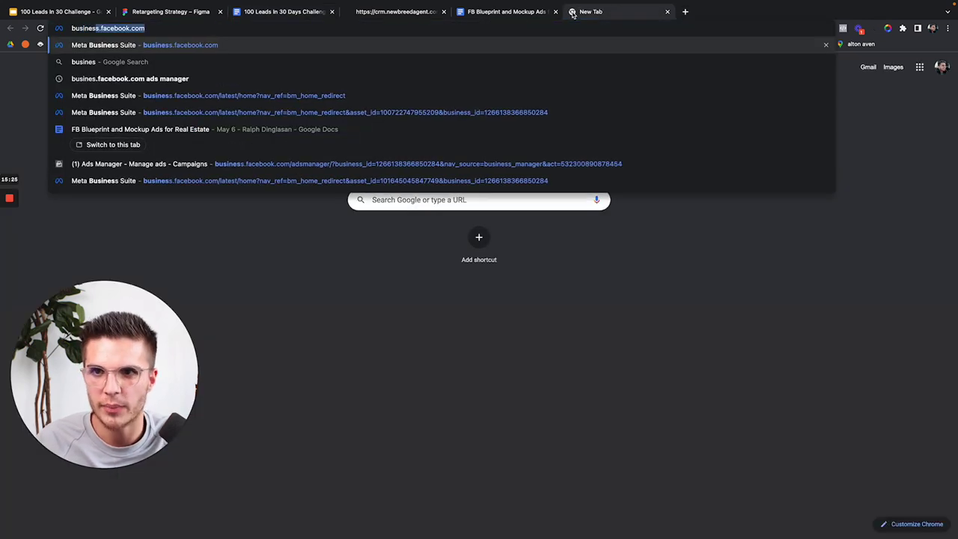
key(Return)
drag(605, 14, 408, 15)
click(307, 16)
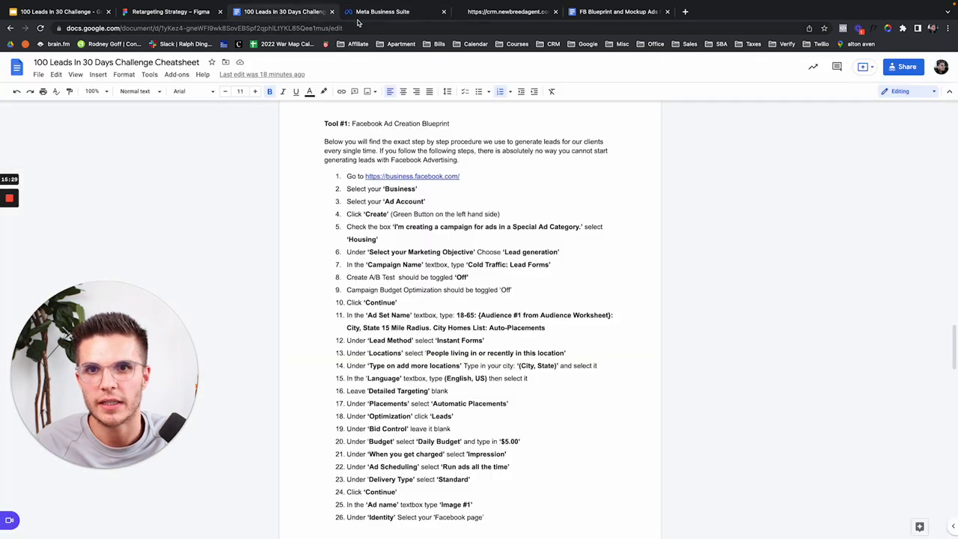
click(382, 15)
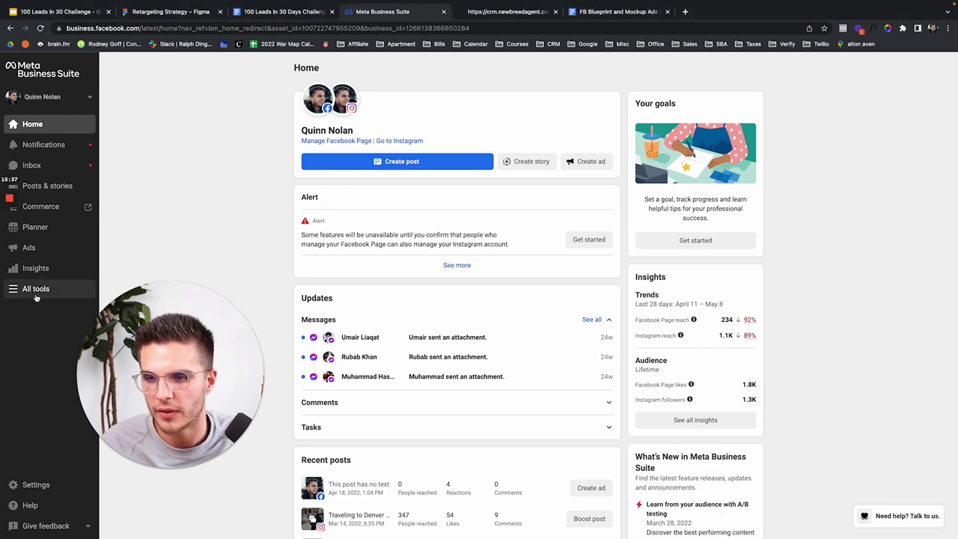
Step: Launch Ads Manager from All tools and close the Business Suite tab
click(35, 290)
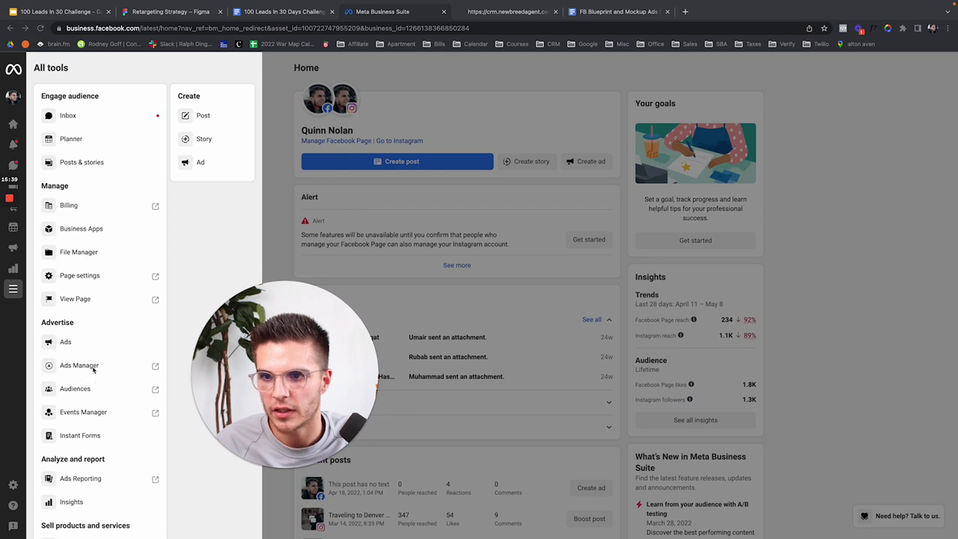
click(95, 369)
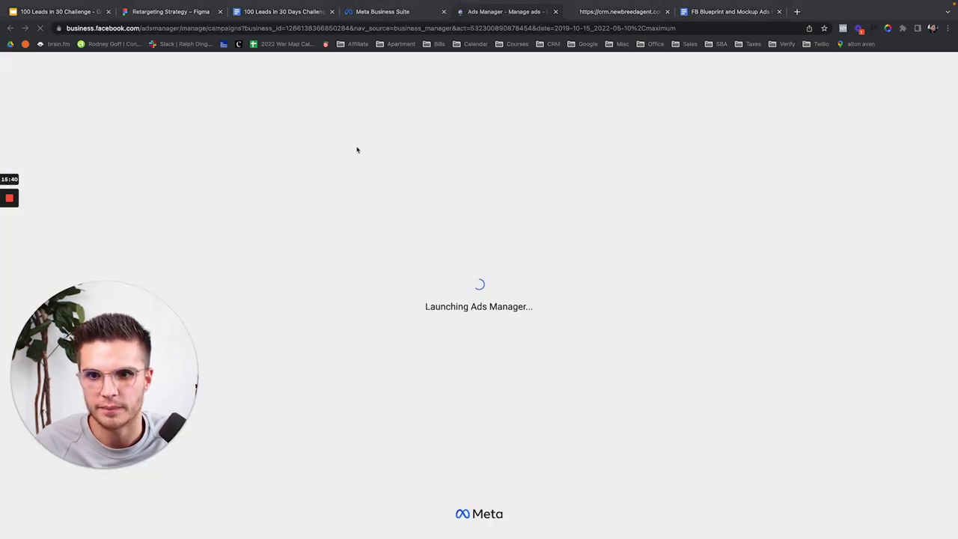
click(444, 11)
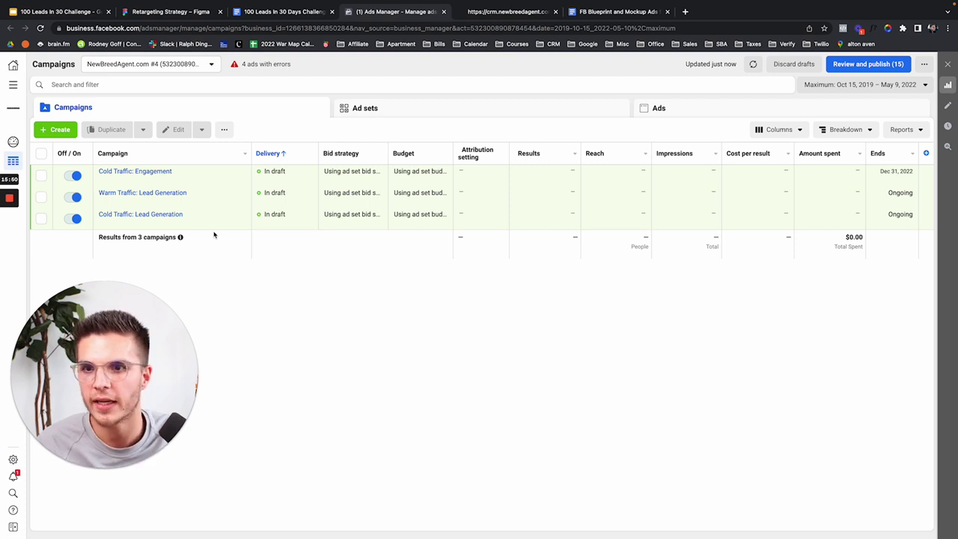
Step: Delete all three draft campaigns and reload the campaigns list
click(42, 153)
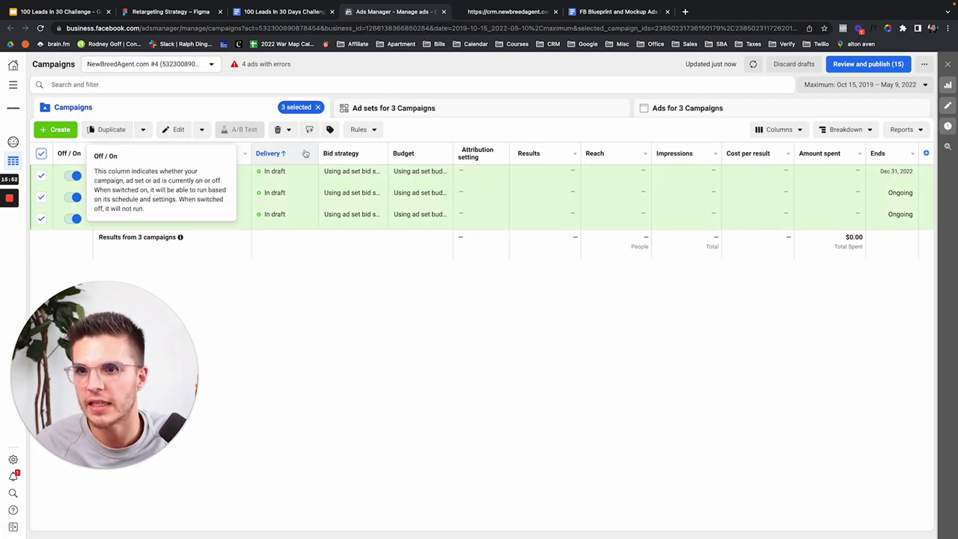
click(289, 129)
click(301, 152)
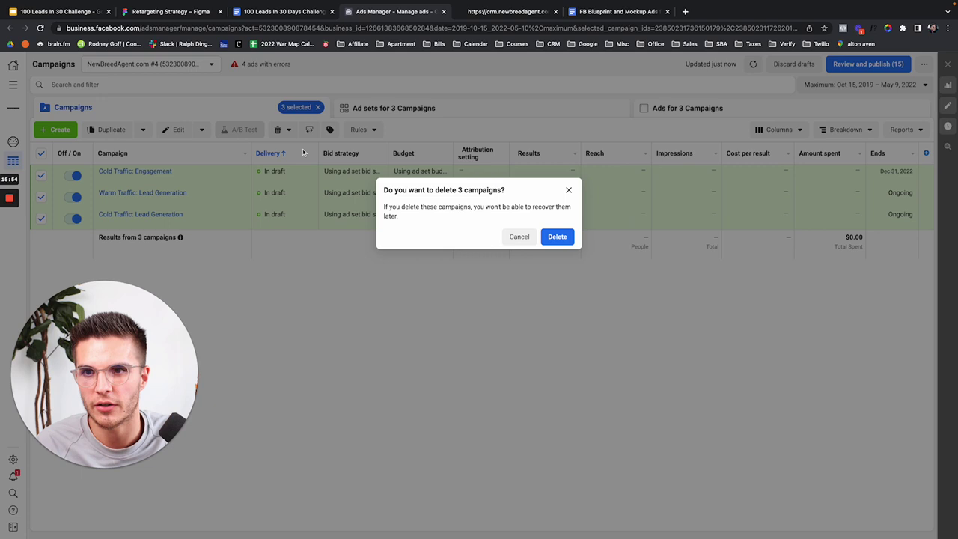
click(557, 238)
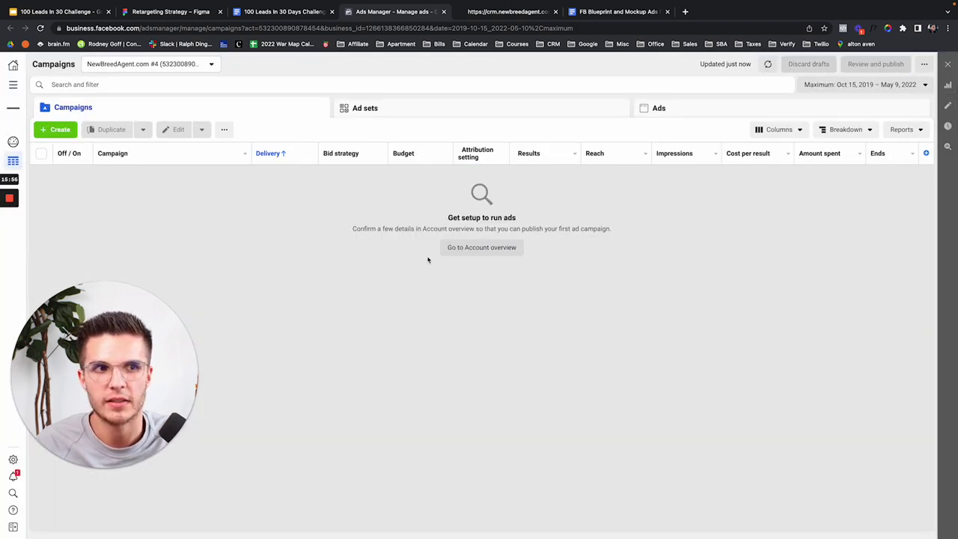
click(40, 28)
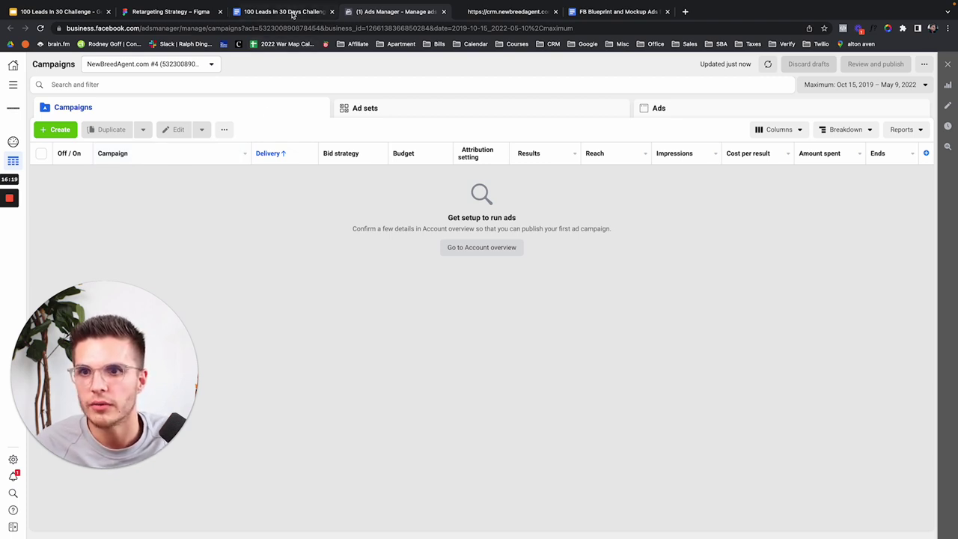
Step: Review blueprint steps 3–8 in the cheatsheet, then start a new campaign with Create
click(293, 12)
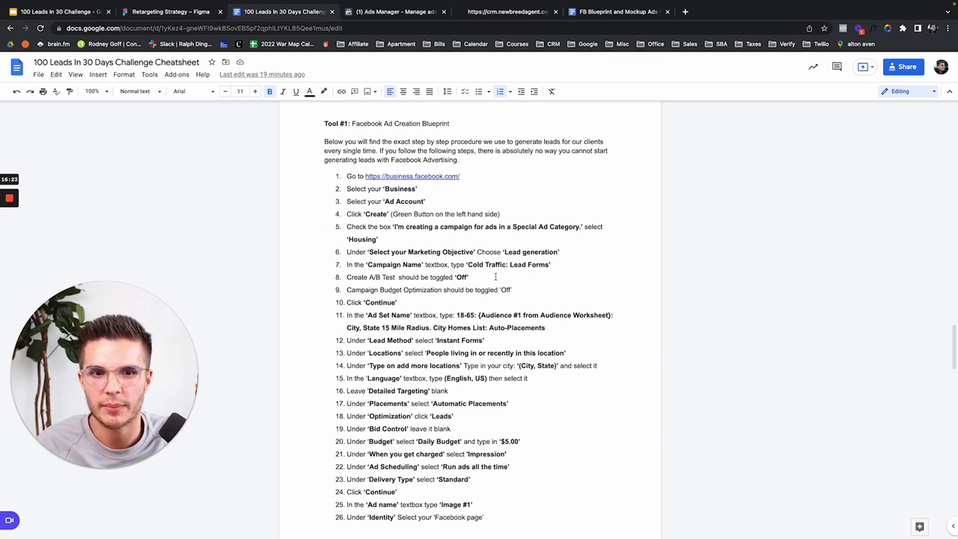
drag(471, 278, 347, 203)
click(402, 13)
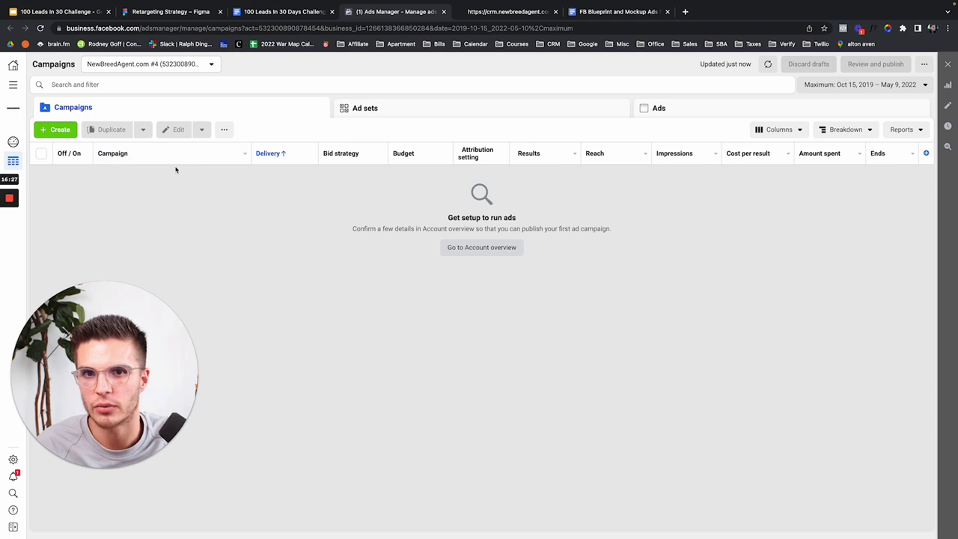
click(298, 13)
click(414, 201)
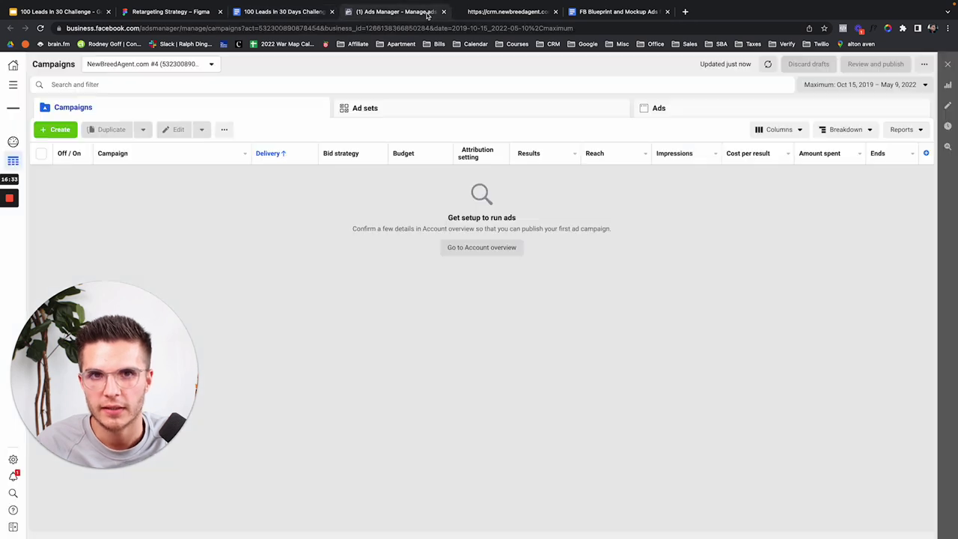
click(428, 13)
click(59, 129)
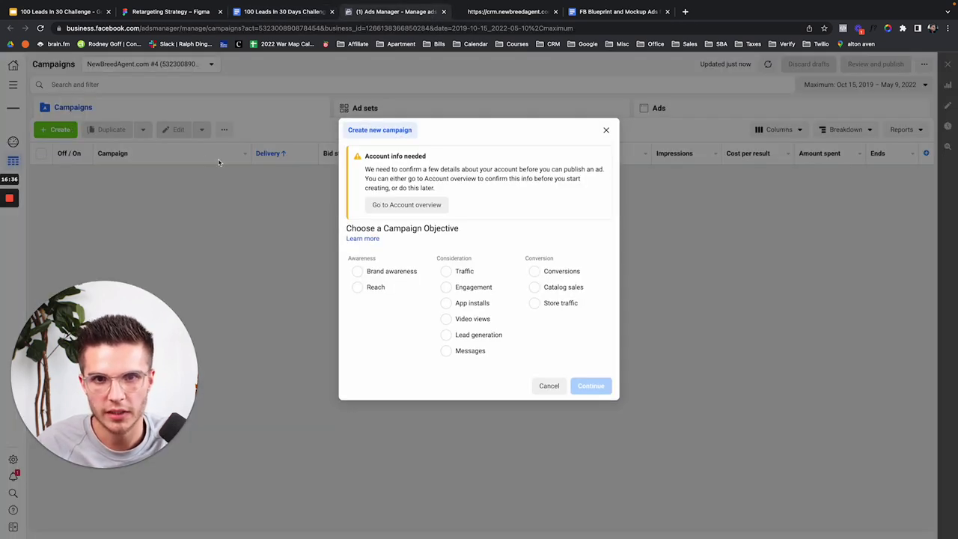
Step: Tile Ads Manager on the right half of the screen and the cheatsheet on the left
click(303, 15)
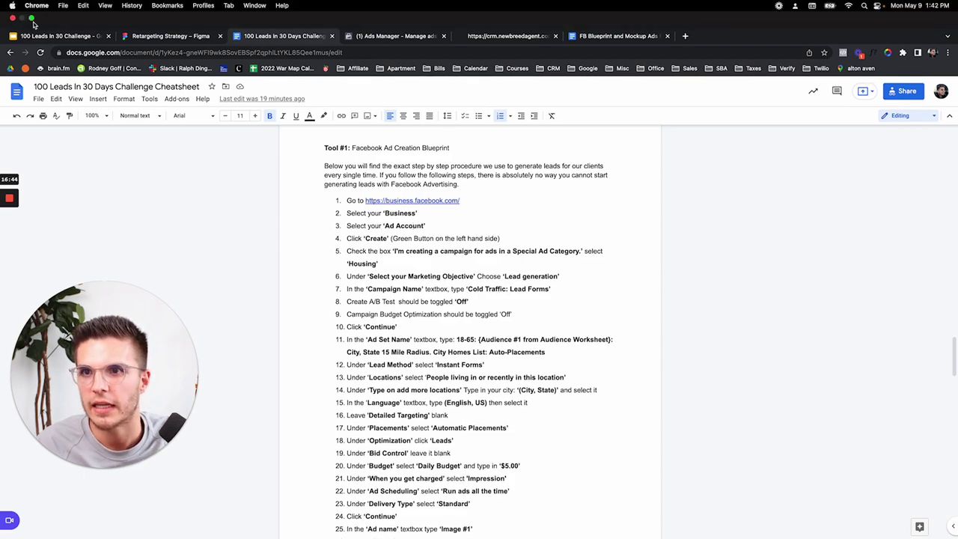
click(31, 18)
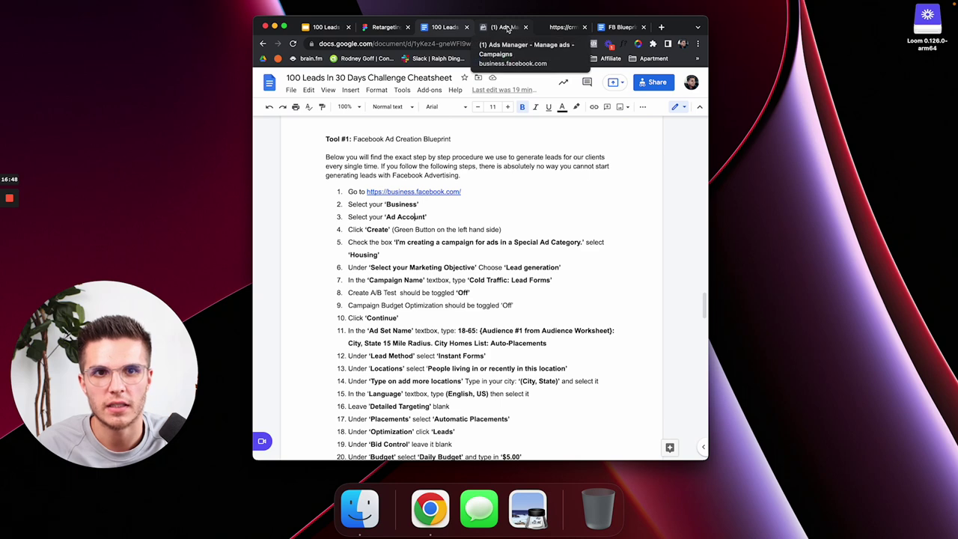
drag(508, 28, 500, 120)
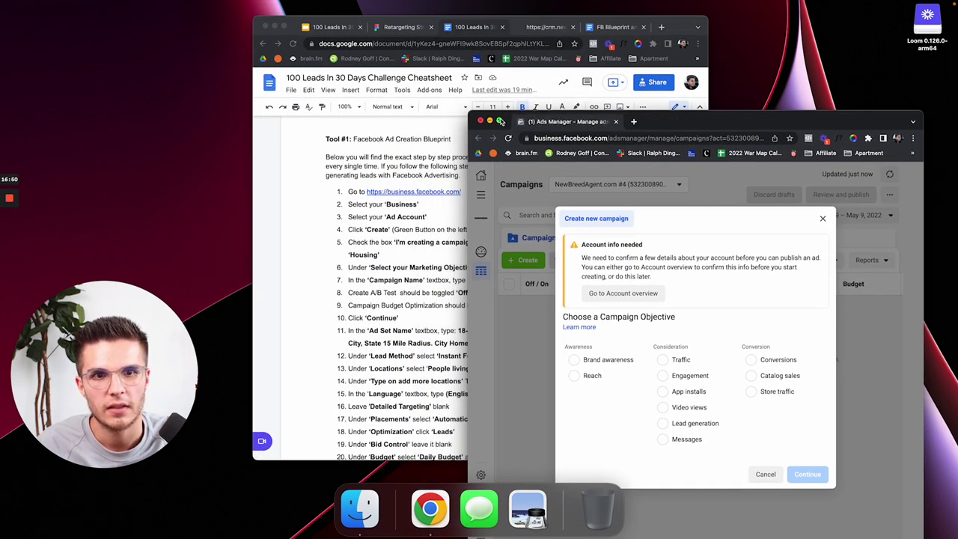
mouse_move(500, 120)
click(535, 158)
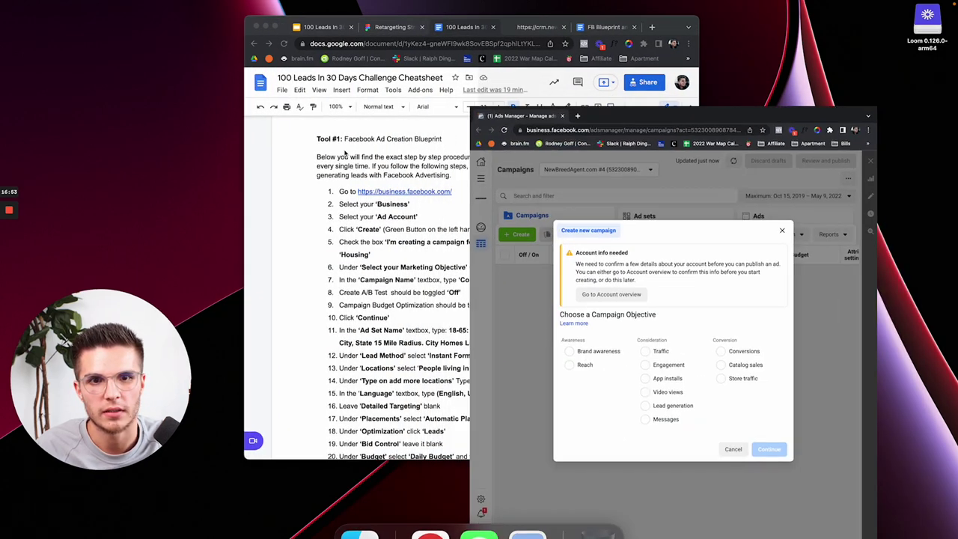
click(195, 193)
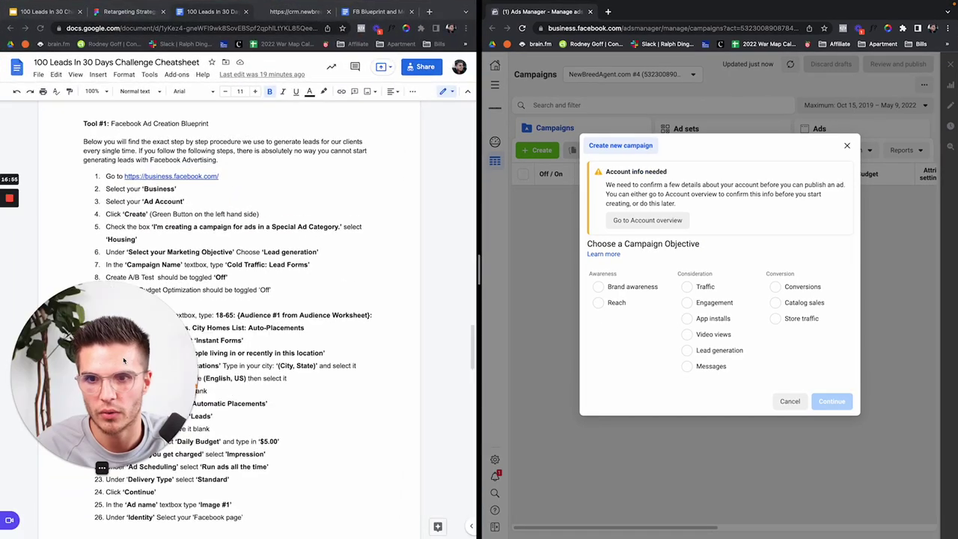
drag(124, 361, 495, 425)
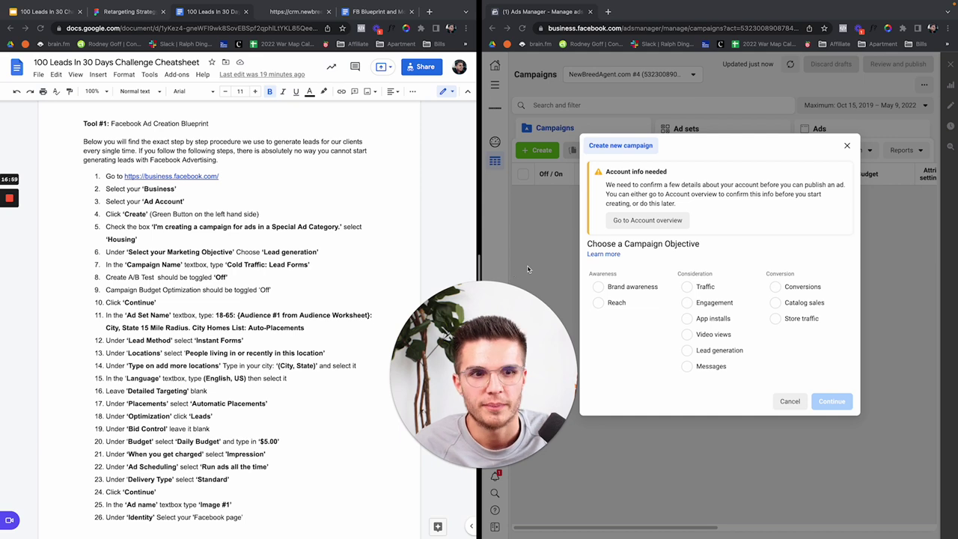
Step: Choose Lead generation as the campaign objective and continue
click(156, 203)
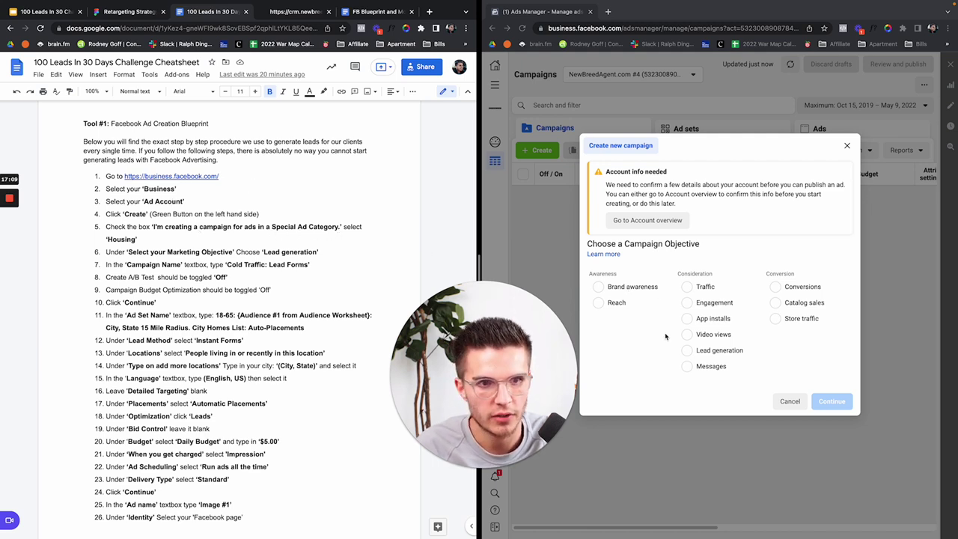
click(683, 351)
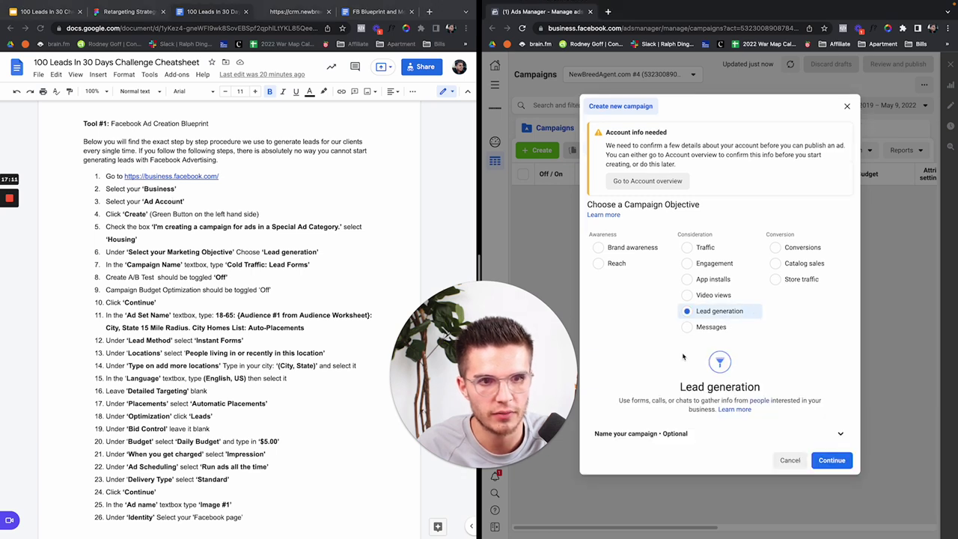
click(829, 459)
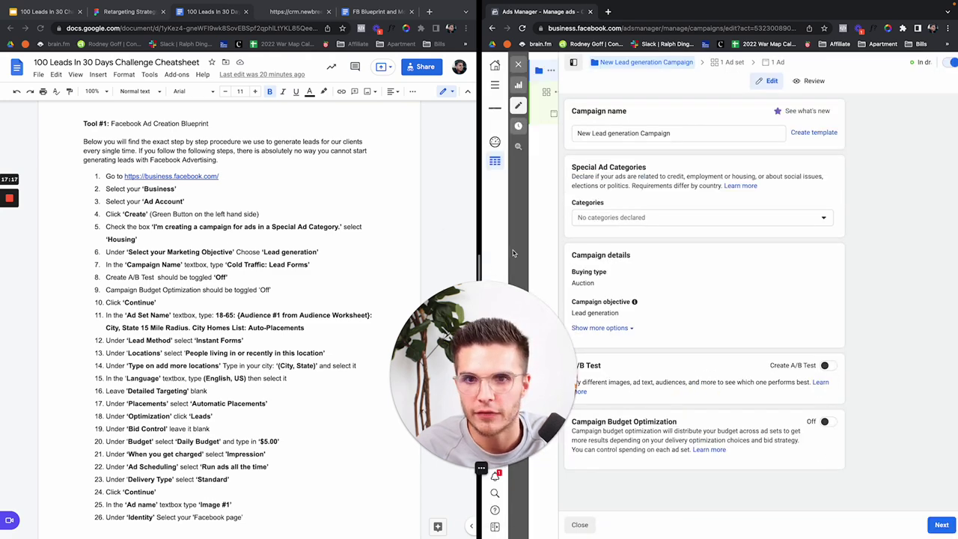
Step: Widen Ads Manager, tag the campaign with the Housing special ad category, and go to the ad set
drag(479, 265, 375, 266)
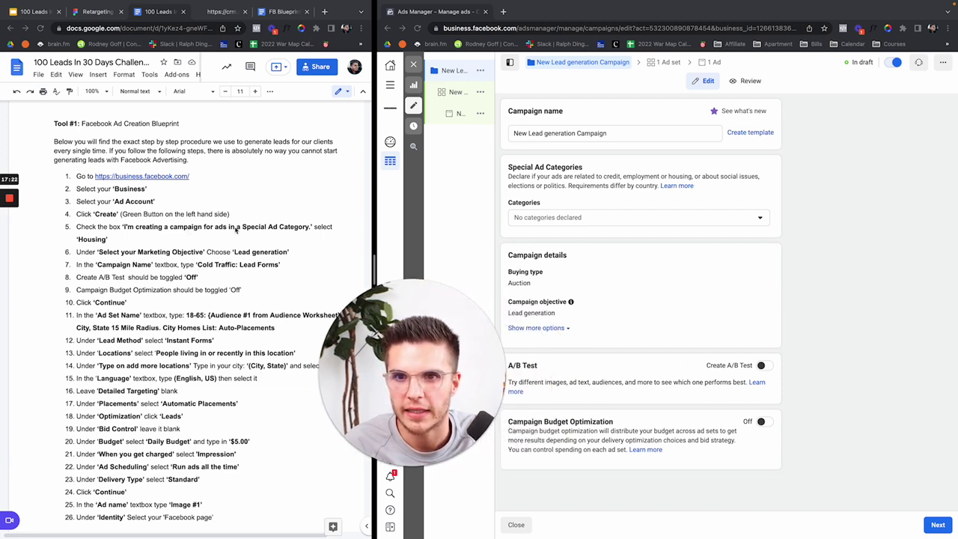
click(545, 217)
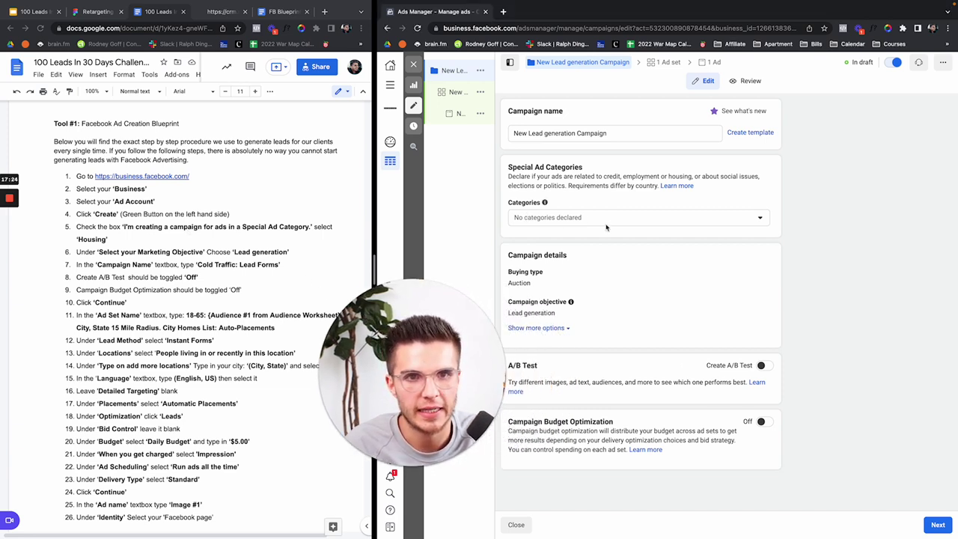
click(578, 217)
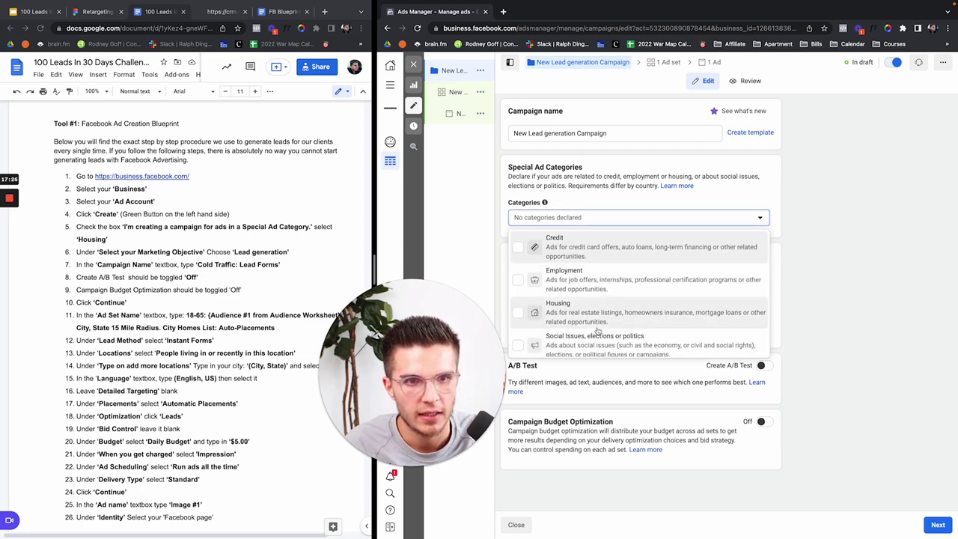
click(576, 311)
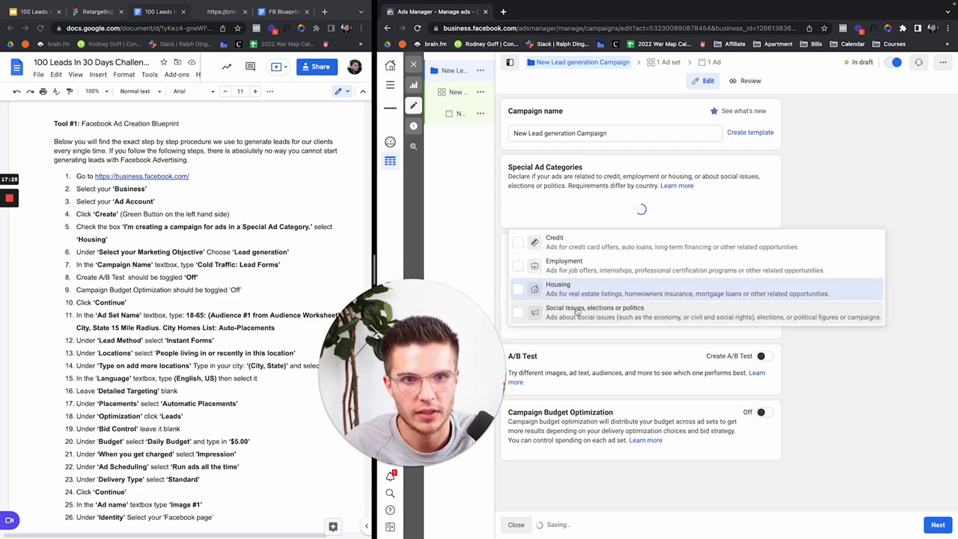
click(587, 202)
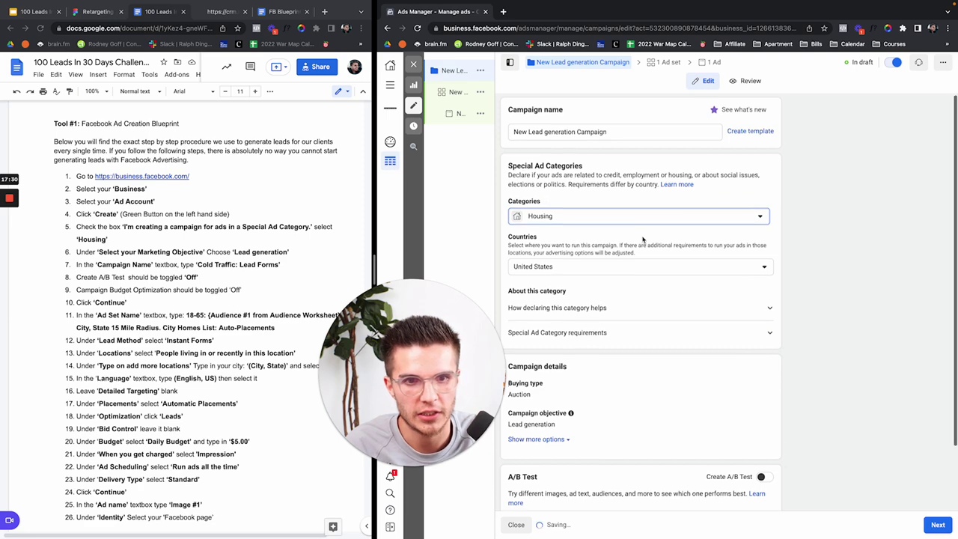
scroll(628, 229, down, 2)
scroll(643, 241, down, 1)
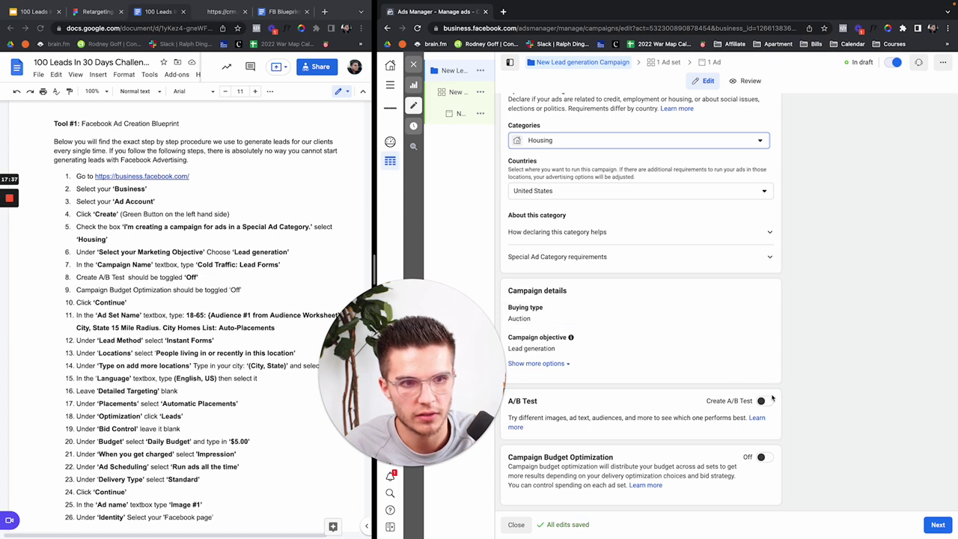
scroll(758, 403, up, 2)
scroll(756, 405, up, 1)
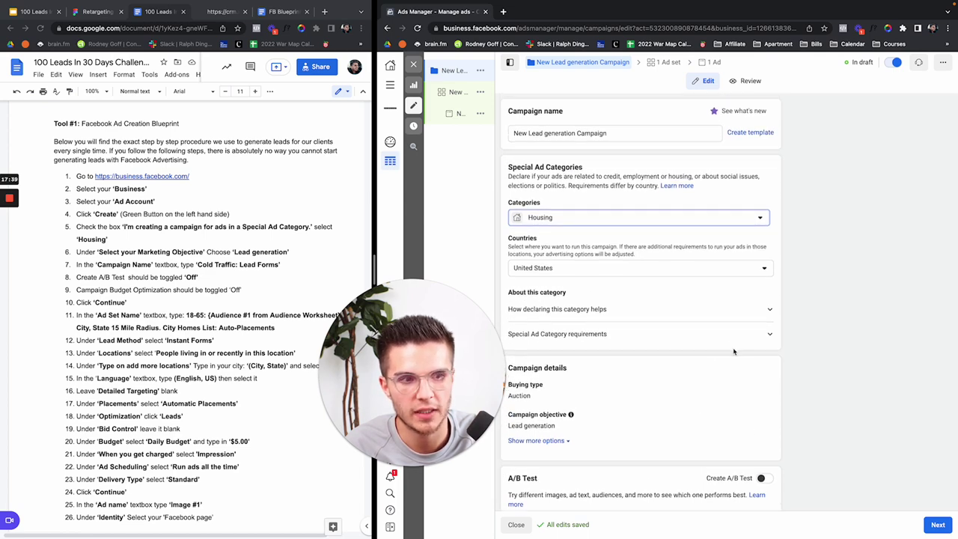
click(936, 526)
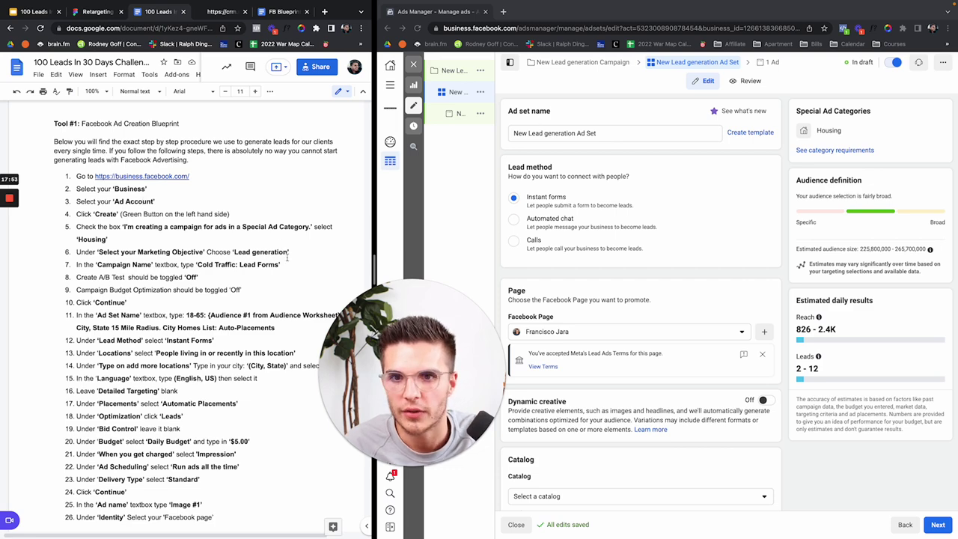
Step: Copy the ad set name from cheatsheet item 11 and paste it into the Ad set name box
scroll(150, 263, down, 2)
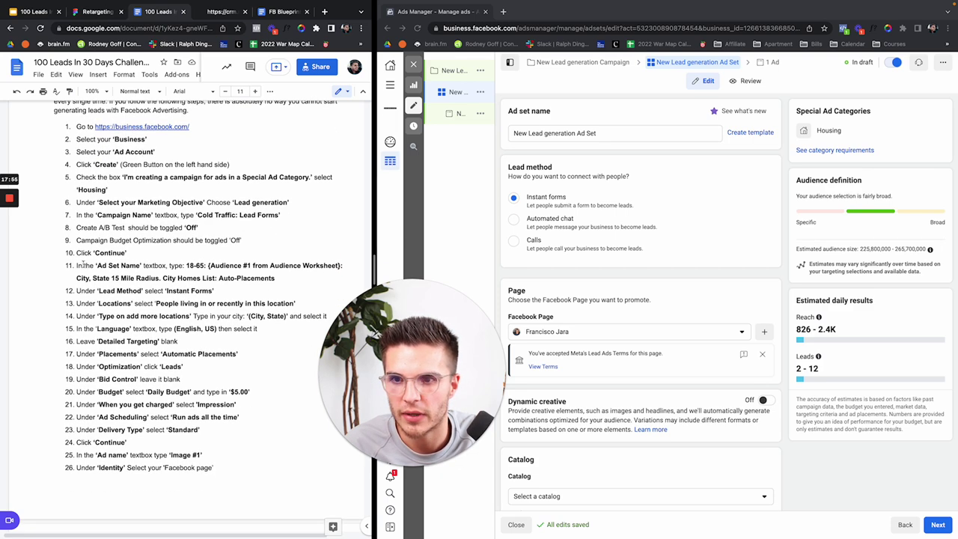
drag(95, 266, 166, 265)
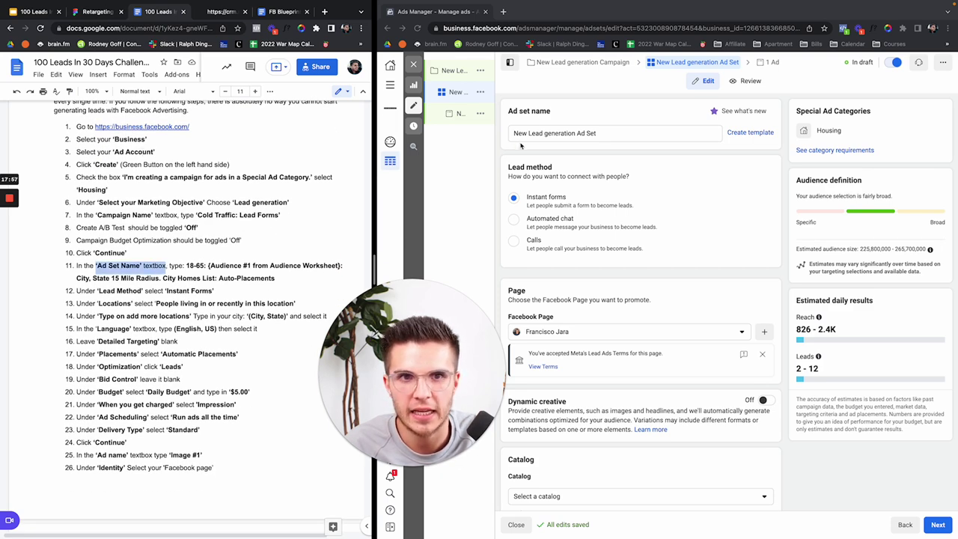
drag(570, 112, 506, 113)
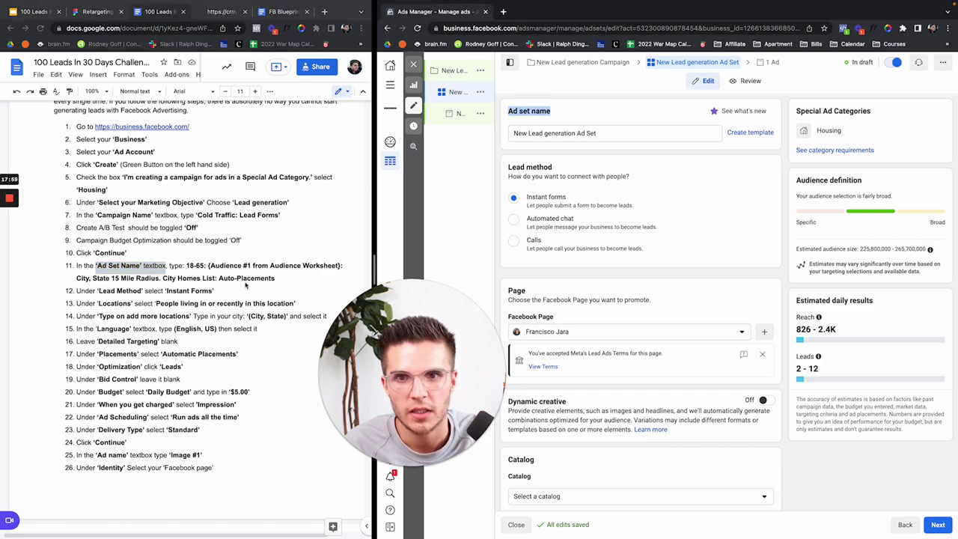
click(187, 266)
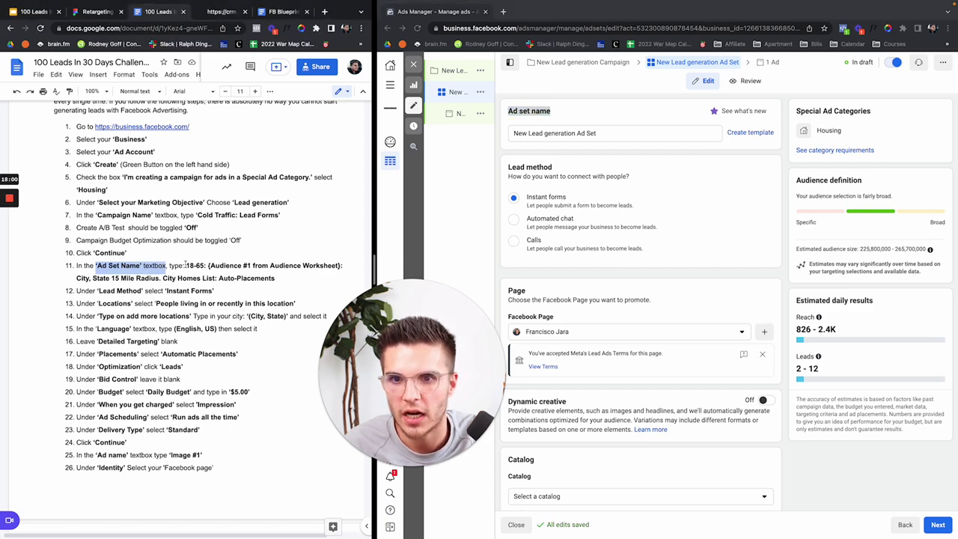
shift+click(277, 277)
key(ctrl+c)
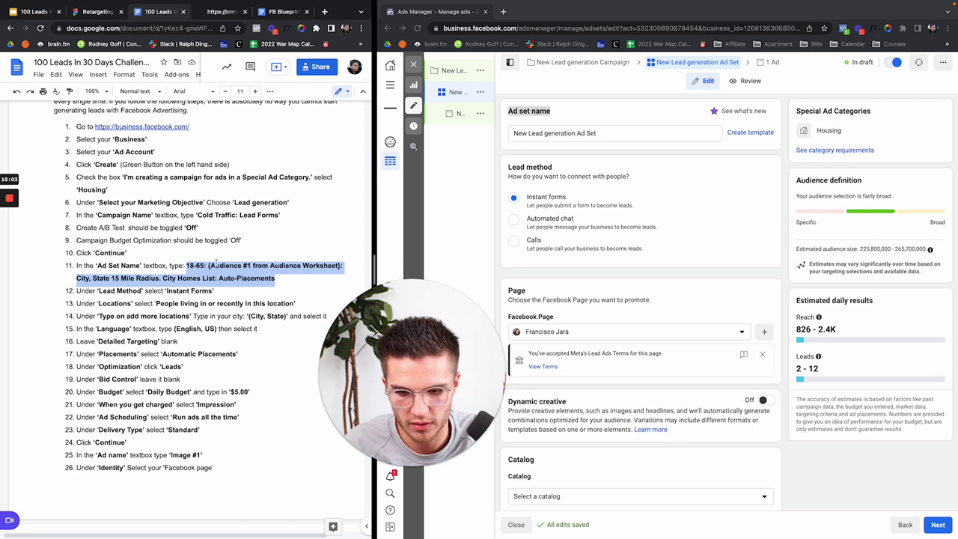
click(594, 144)
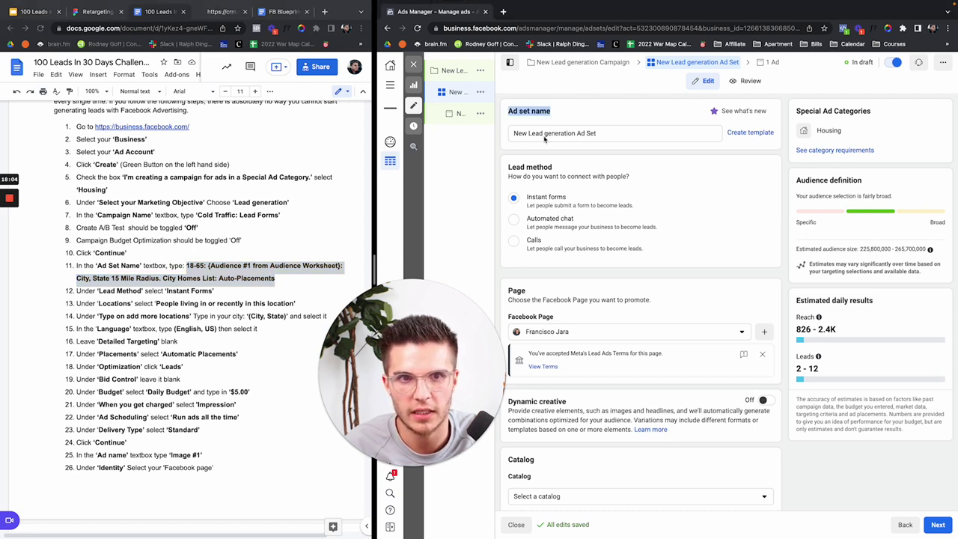
click(546, 133)
key(ctrl+a)
key(ctrl+v)
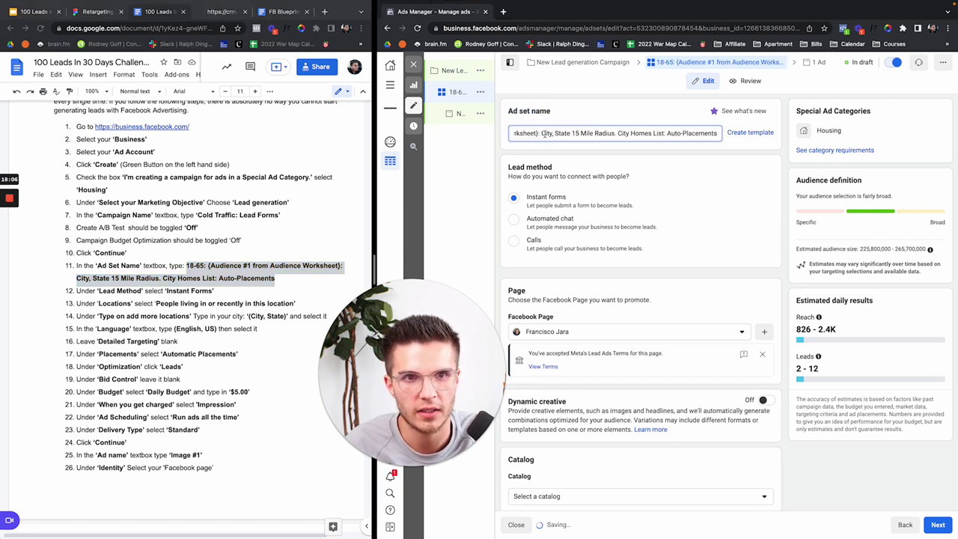
key(shift+Home)
click(536, 133)
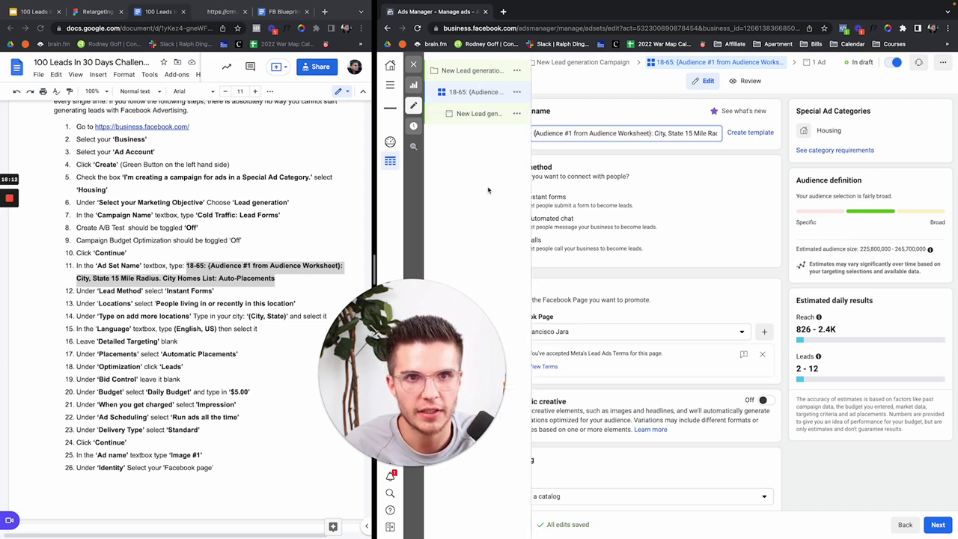
click(552, 159)
Step: Fix the pasted name by adding '{' before Audience and a period after Radius
click(536, 132)
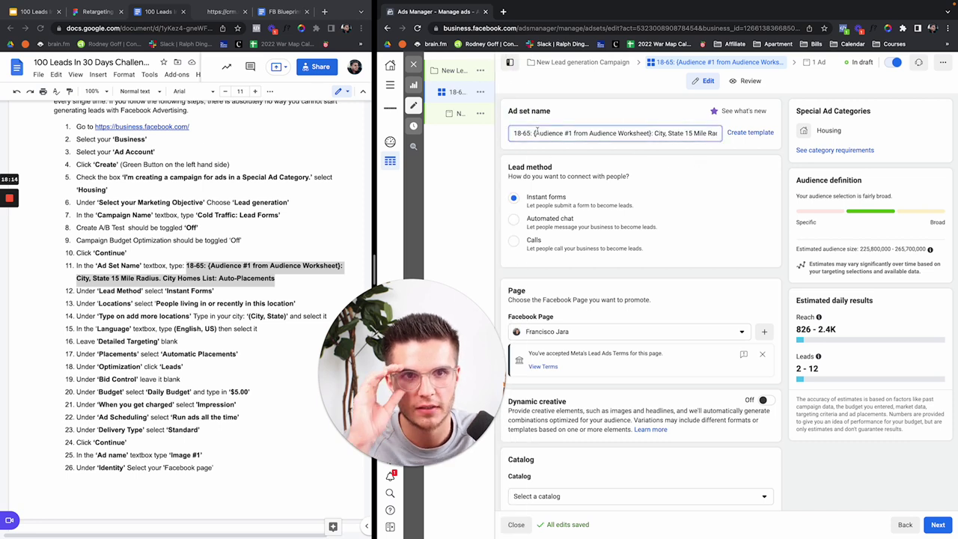
key(BackSpace)
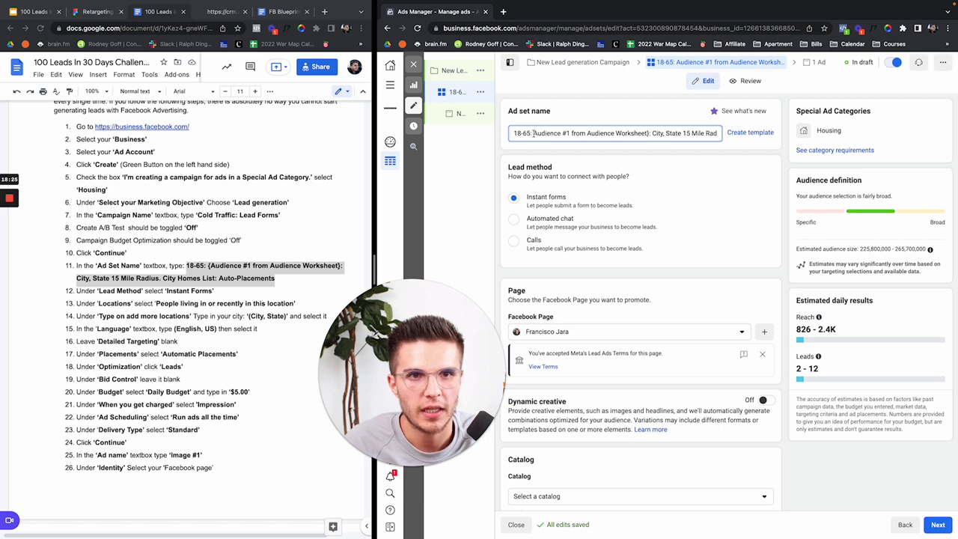
drag(533, 133, 640, 133)
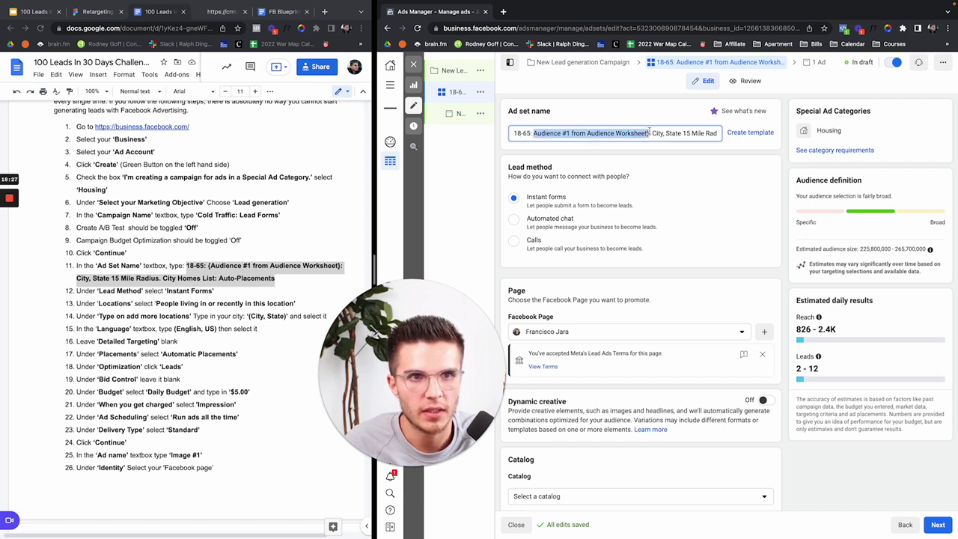
key(Left)
text({)
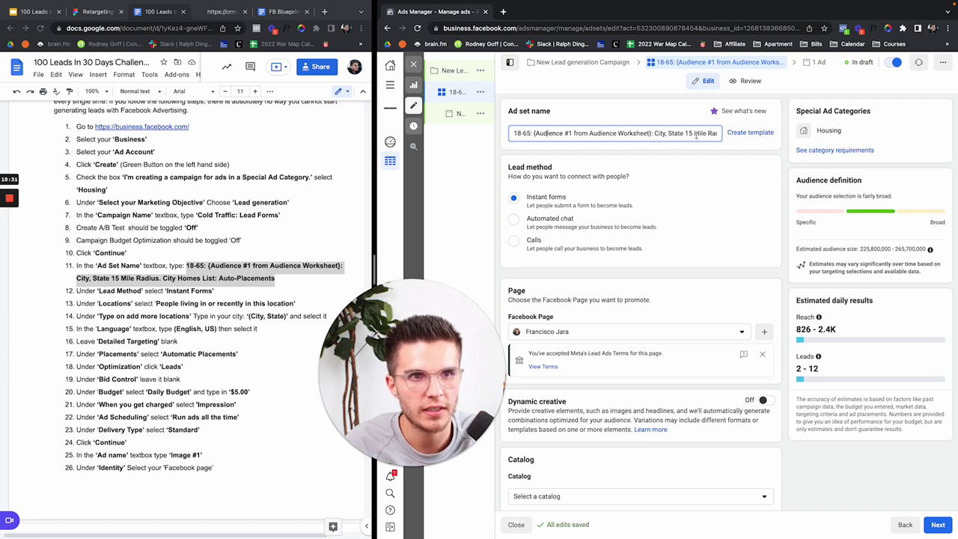
mouse_move(690, 133)
mouse_down()
mouse_move(718, 136)
mouse_move(707, 136)
mouse_up()
click(615, 133)
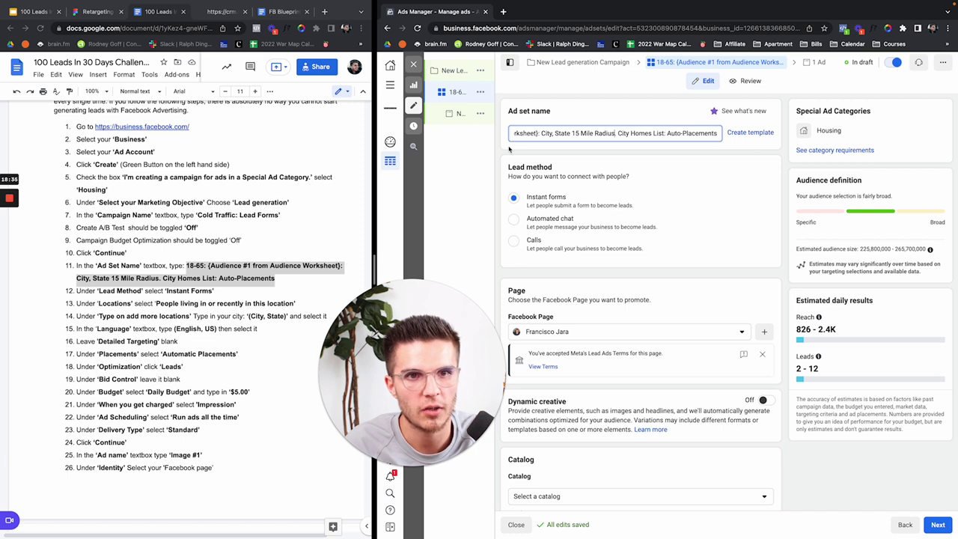
text(.)
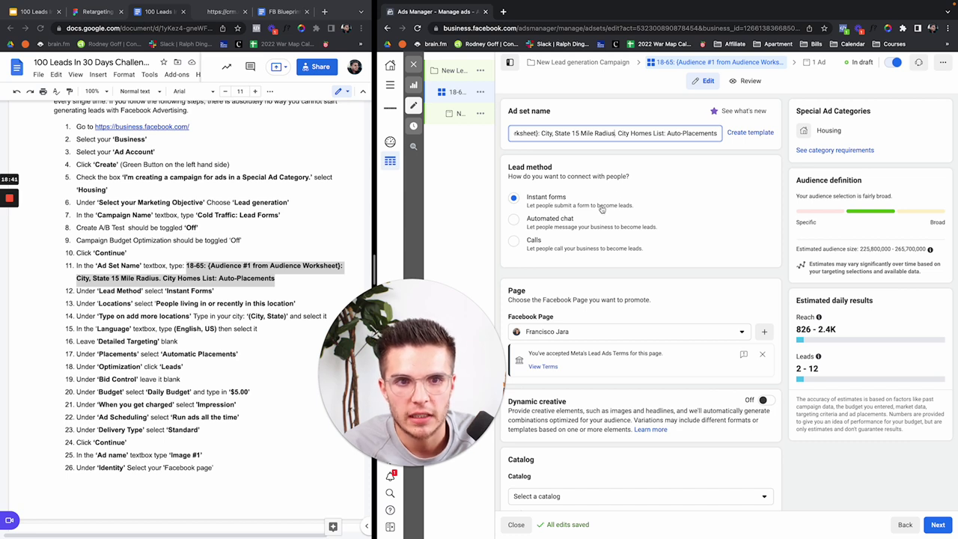
scroll(614, 213, down, 1)
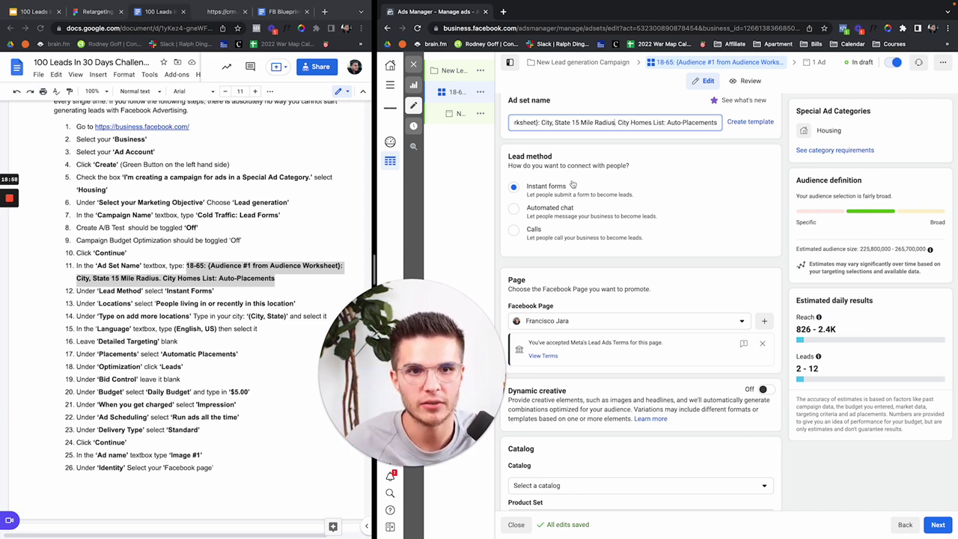
scroll(648, 190, down, 1)
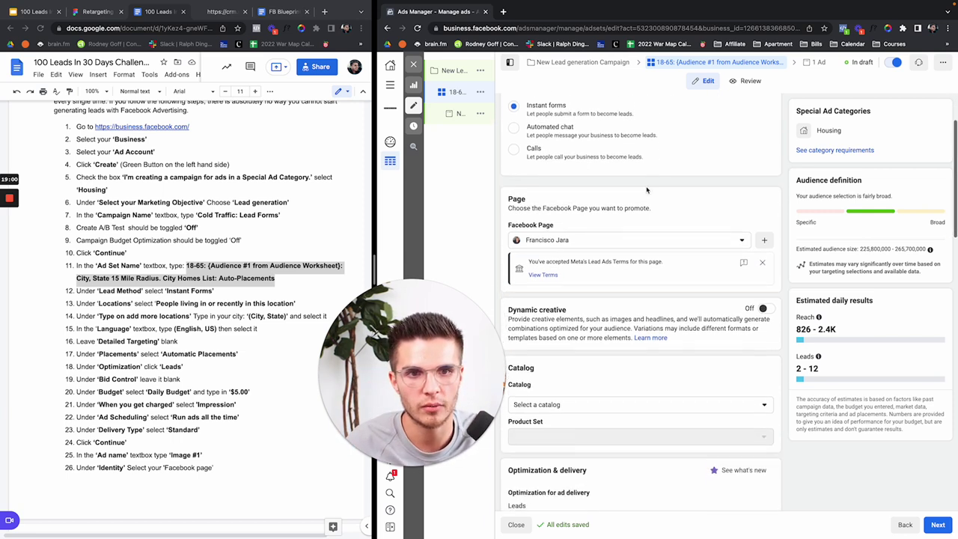
click(571, 233)
text(q)
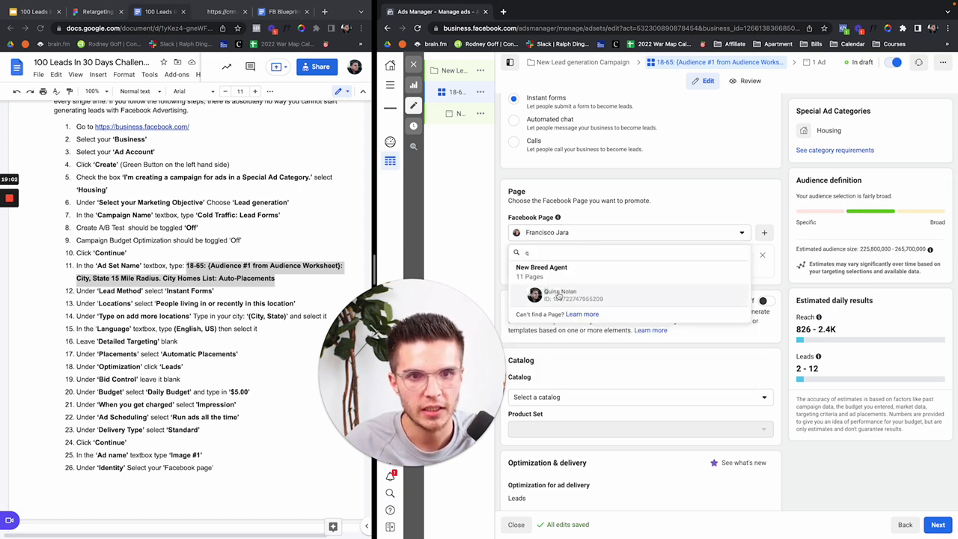
click(561, 294)
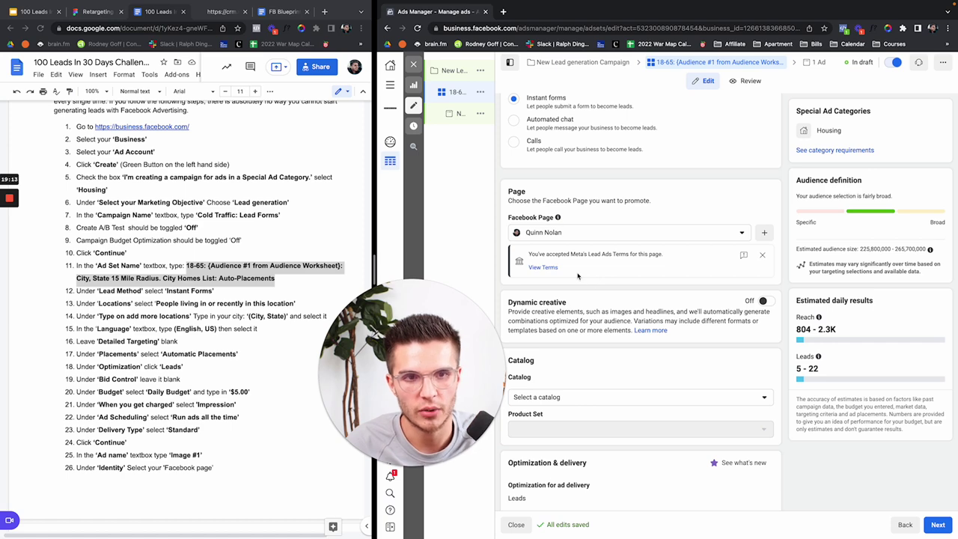
scroll(577, 276, down, 3)
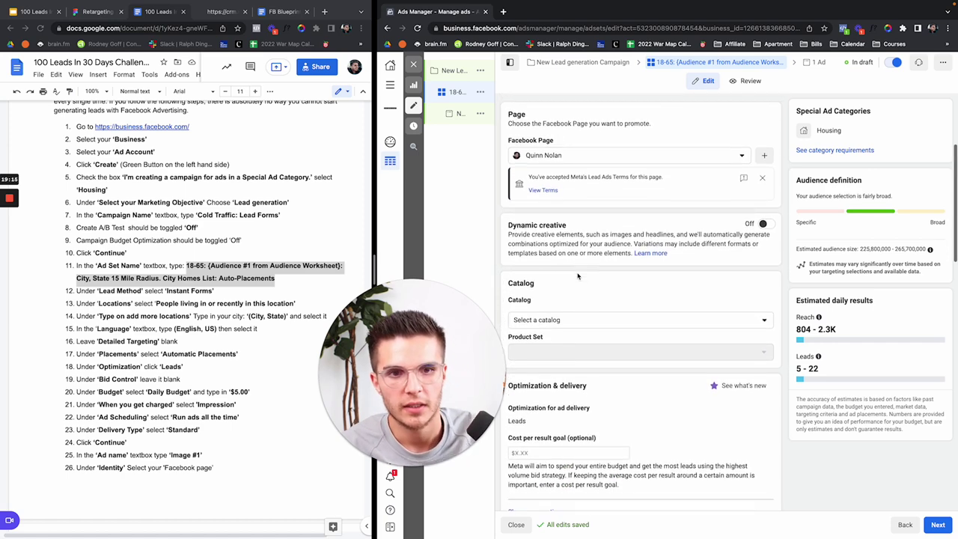
scroll(232, 270, down, 4)
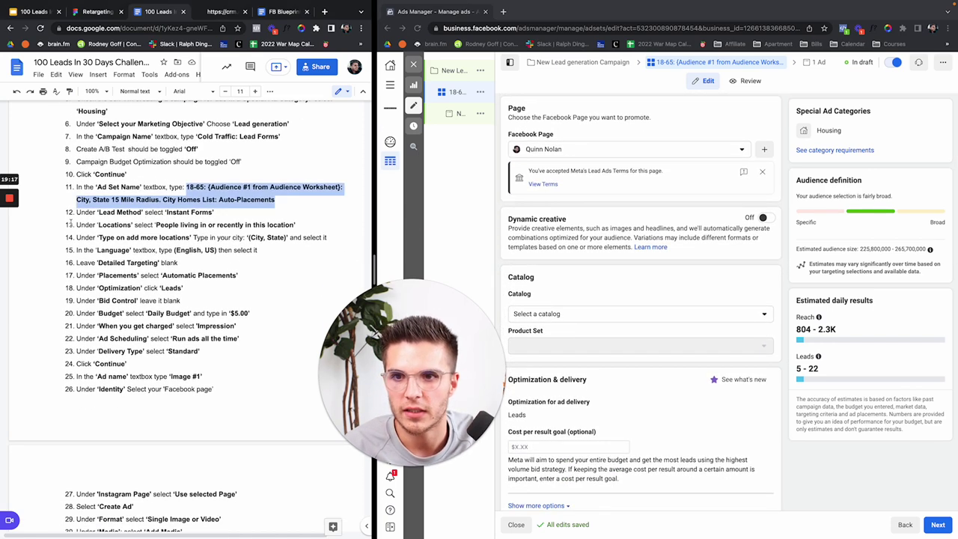
drag(85, 225, 236, 224)
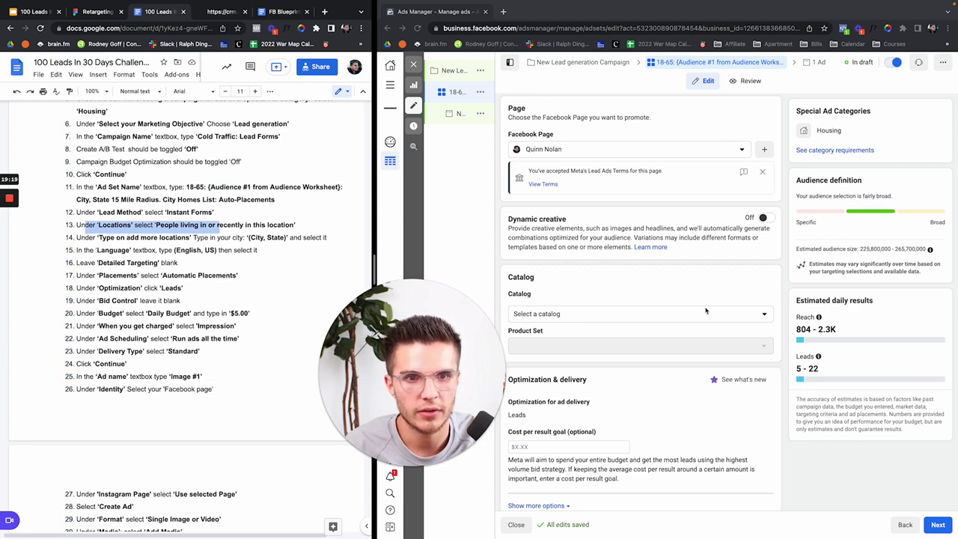
scroll(642, 297, down, 2)
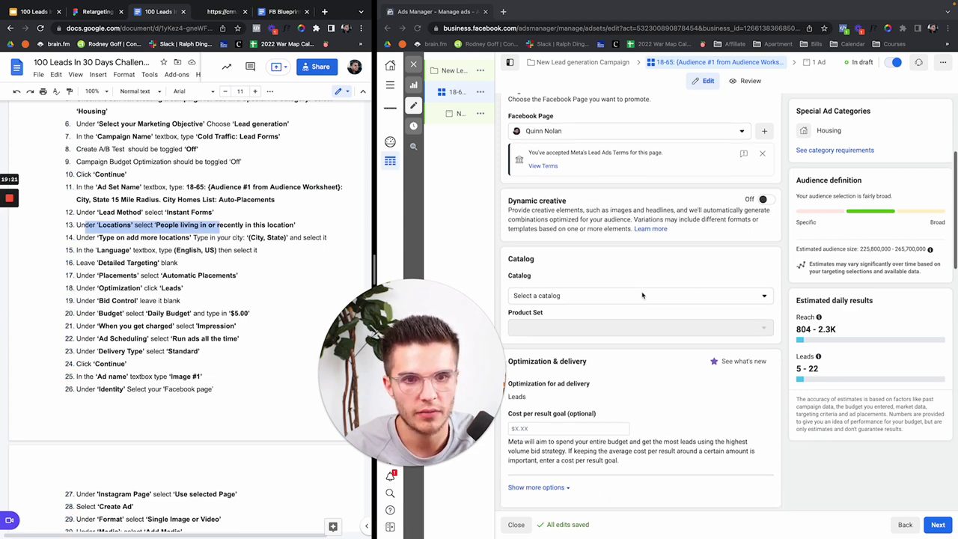
scroll(641, 295, down, 1)
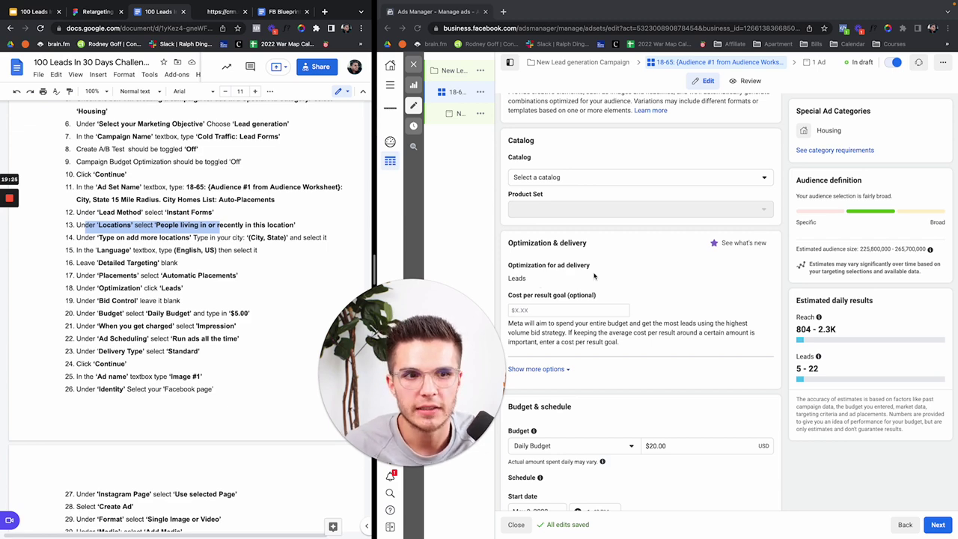
scroll(640, 249, down, 3)
scroll(641, 250, down, 1)
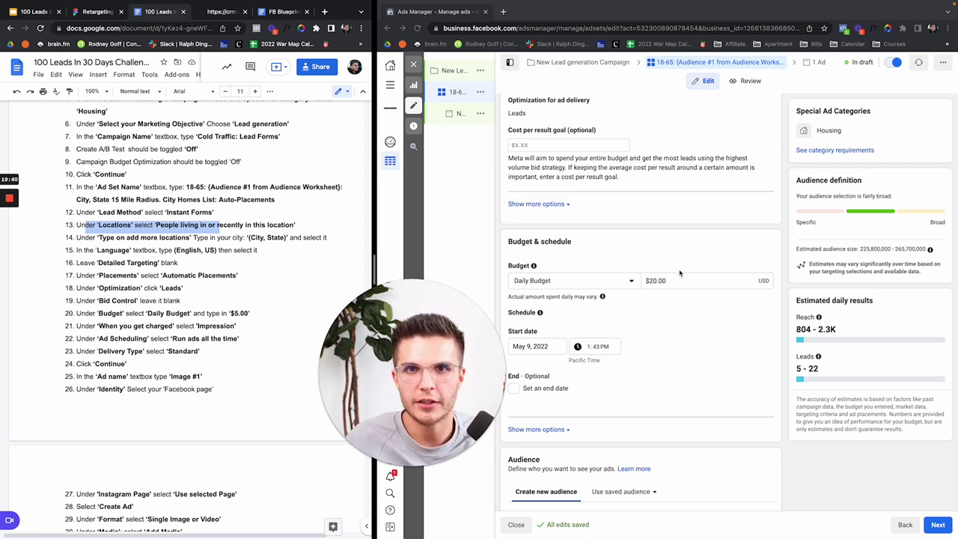
Step: Raise the daily budget from $20.00 to $50.00
click(657, 281)
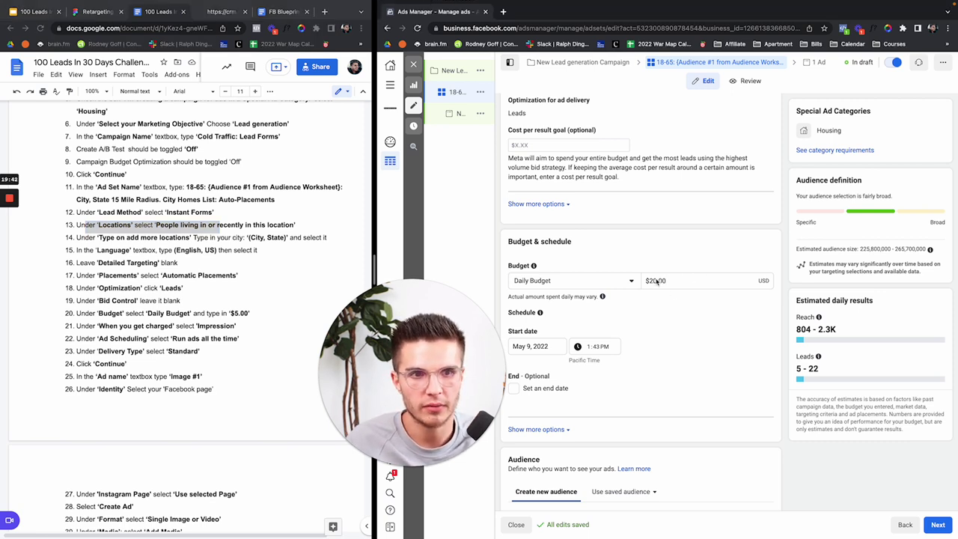
click(655, 281)
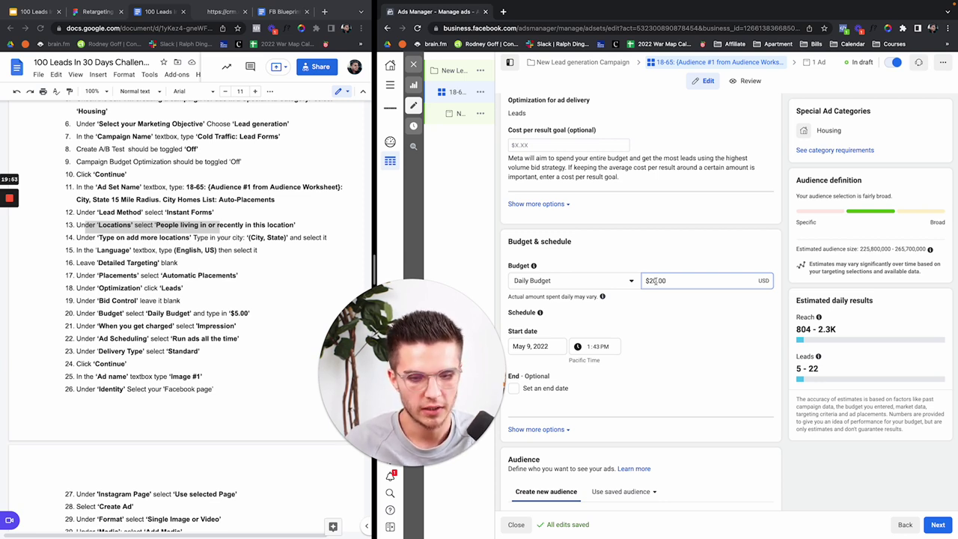
key(BackSpace)
key(BackSpace)
text(5)
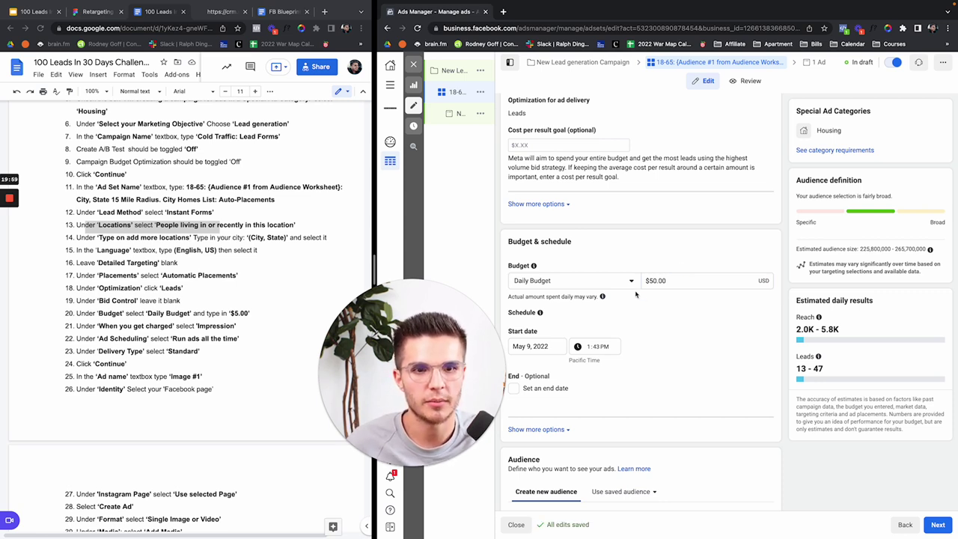
click(656, 280)
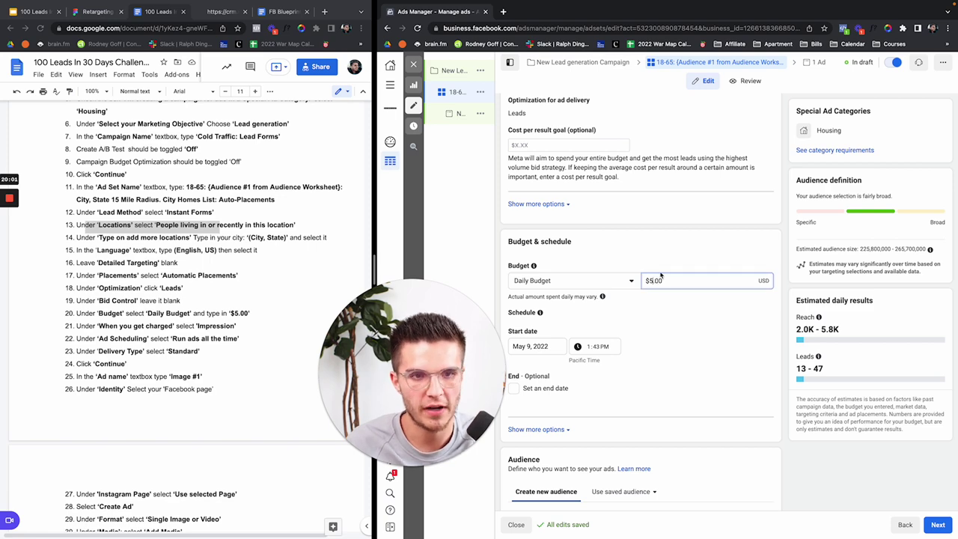
key(BackSpace)
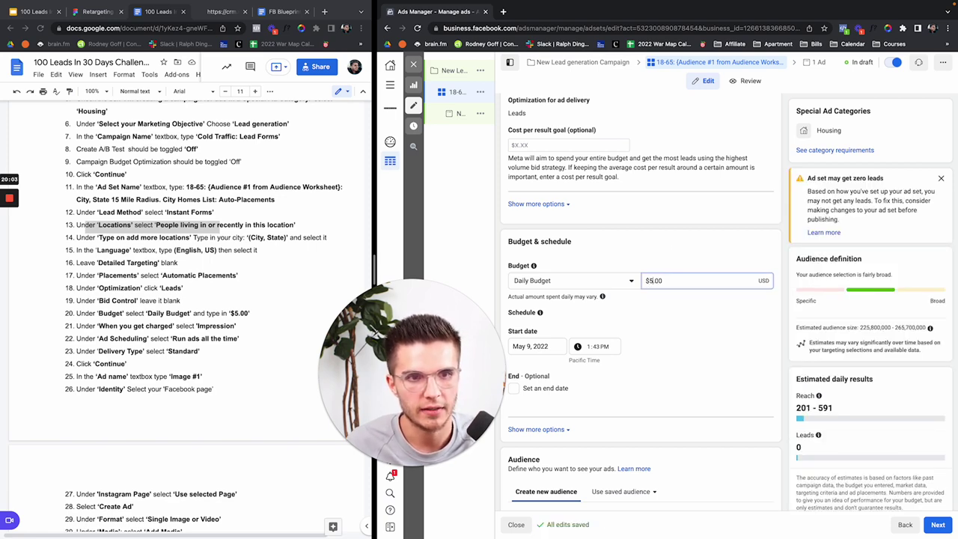
text(0)
click(646, 267)
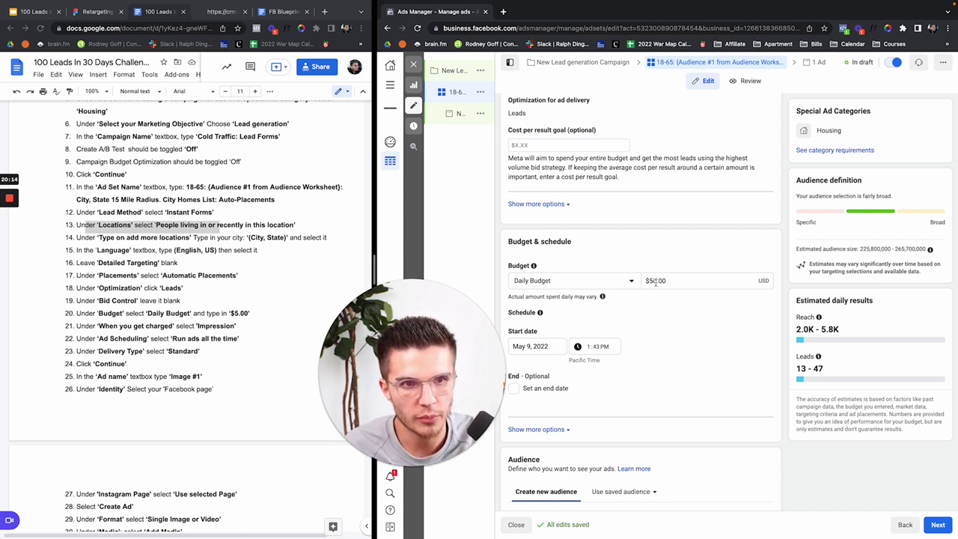
click(655, 280)
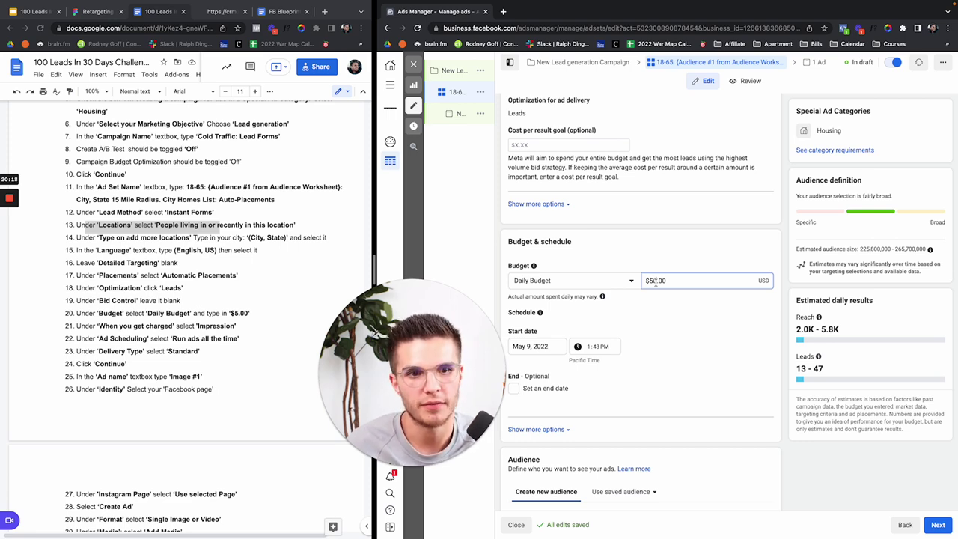
click(642, 265)
Step: Compare lead estimates at a $5.00 budget, then restore the daily budget to $50.00
scroll(642, 265, down, 2)
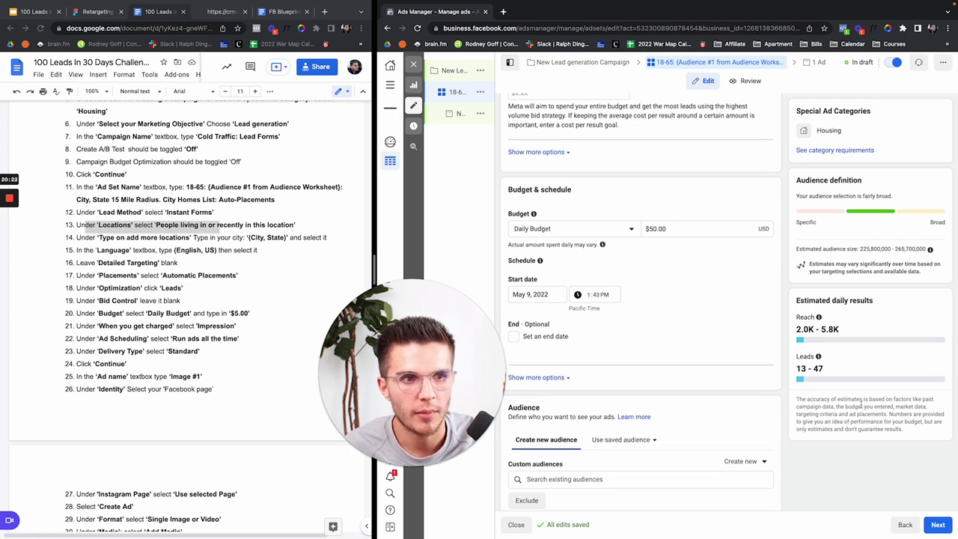
drag(797, 368, 641, 227)
click(657, 228)
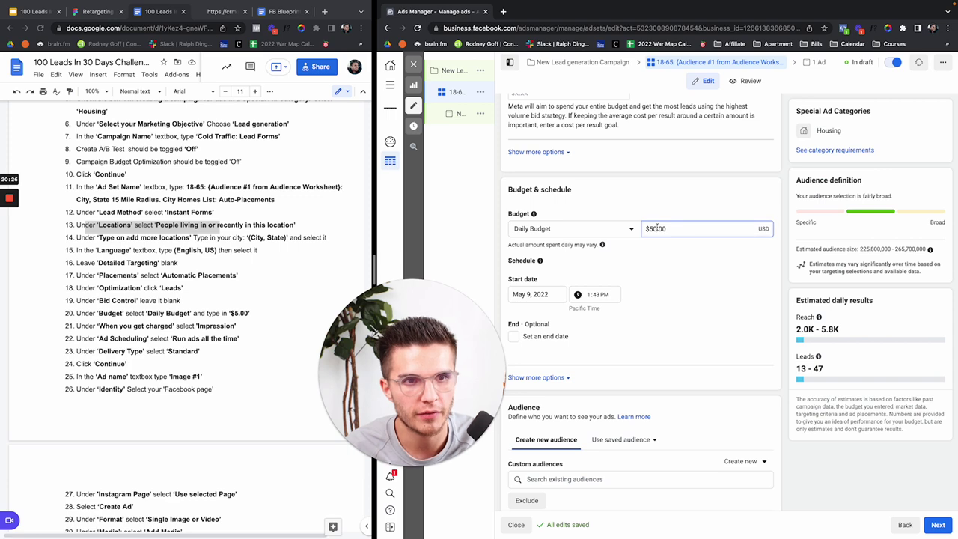
key(BackSpace)
click(663, 215)
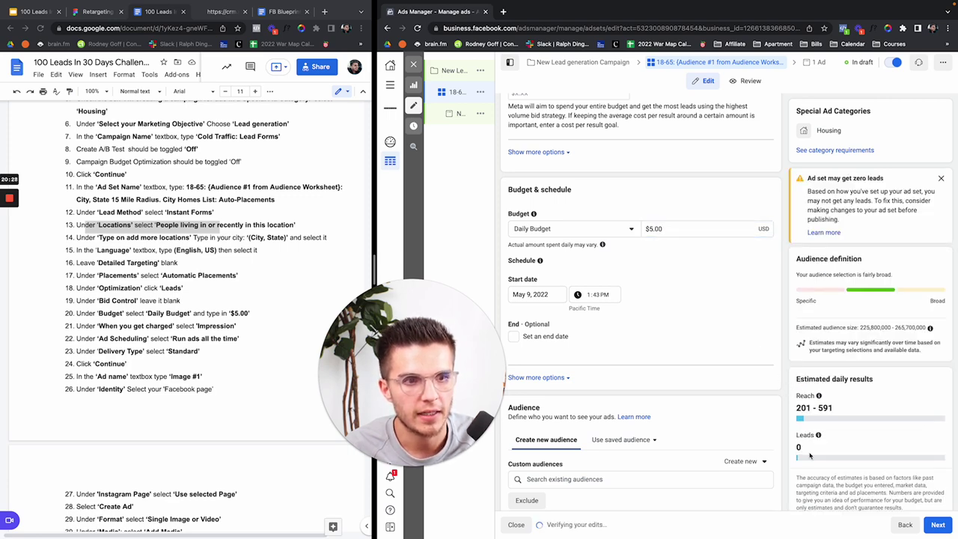
scroll(840, 360, down, 1)
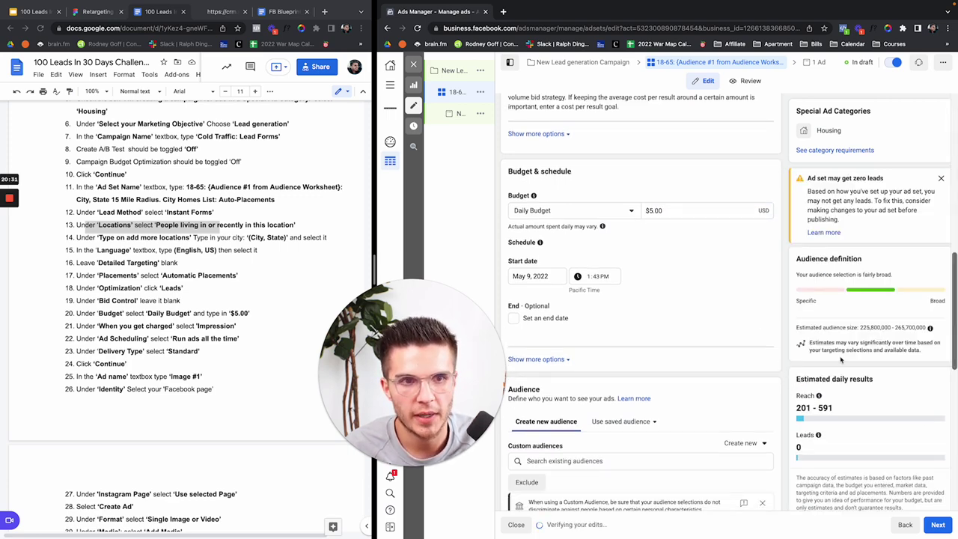
click(650, 210)
text(0)
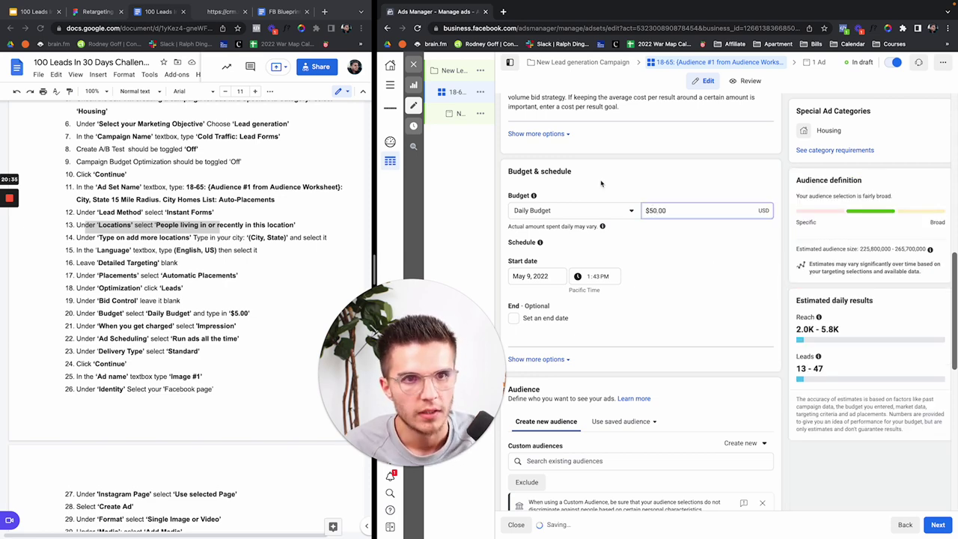
click(601, 184)
scroll(550, 183, down, 5)
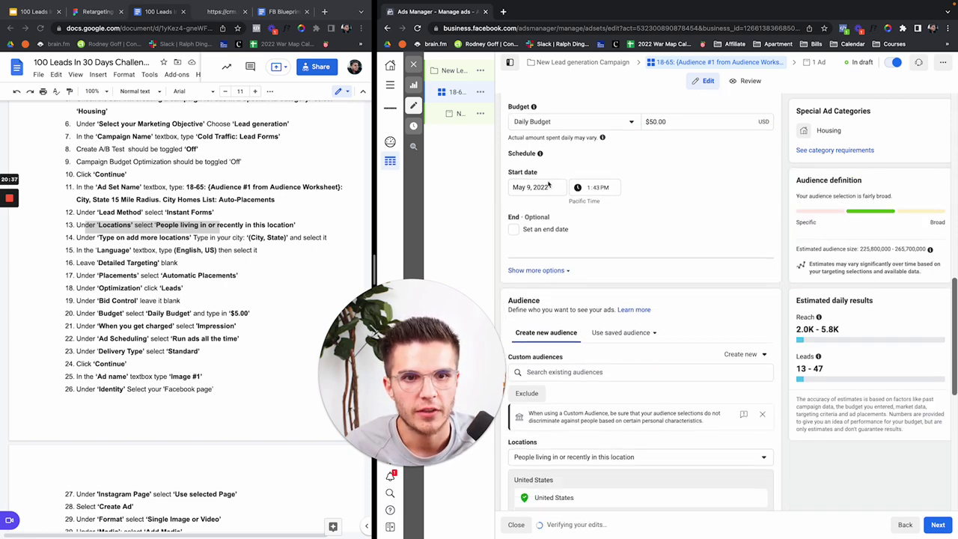
Step: Pick May 10 in the start-date calendar and enter a 12:00 AM start time
click(549, 185)
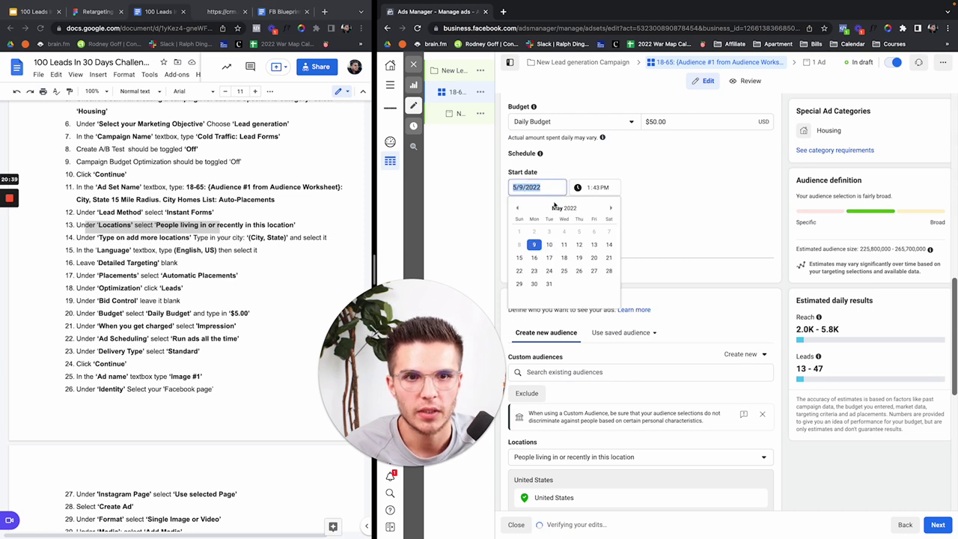
click(549, 246)
key(Tab)
text(2)
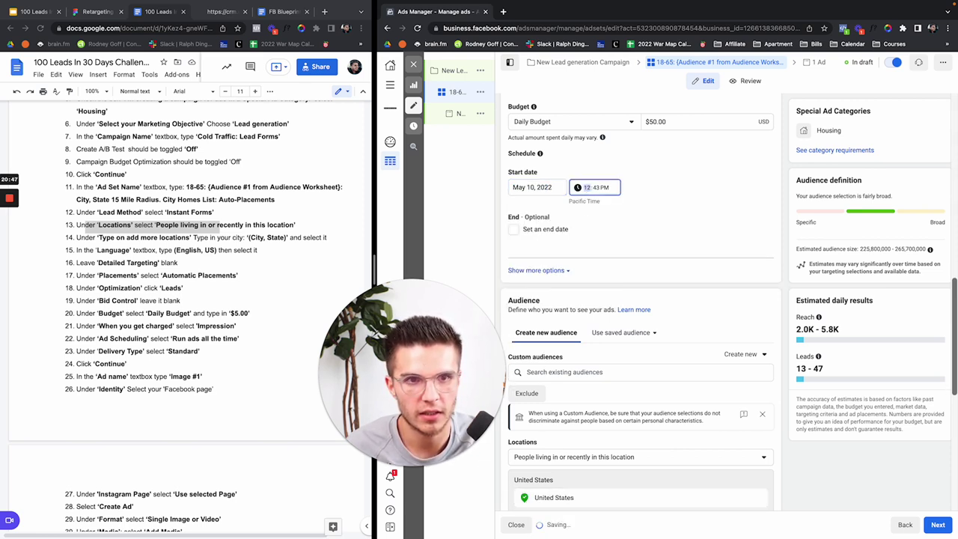
key(Tab)
key(Tab)
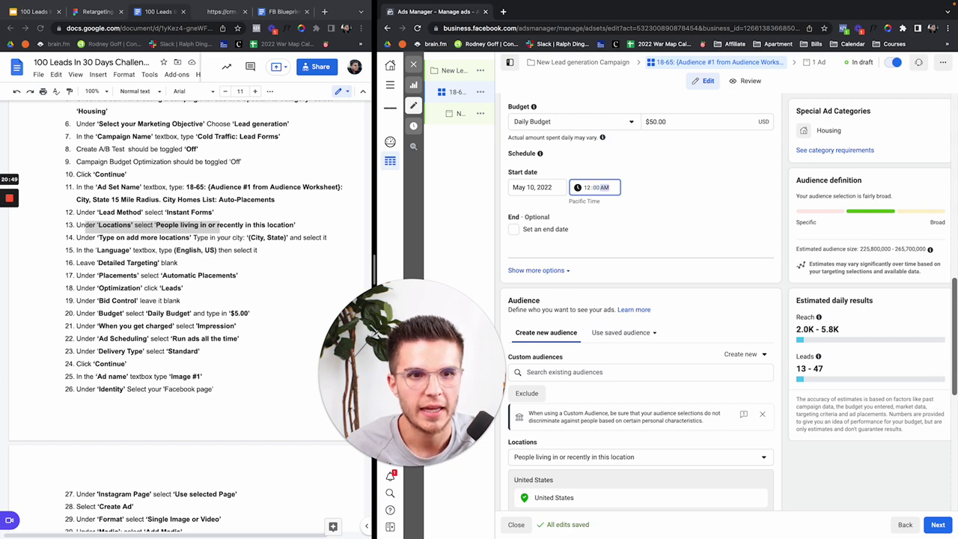
text(a)
click(704, 176)
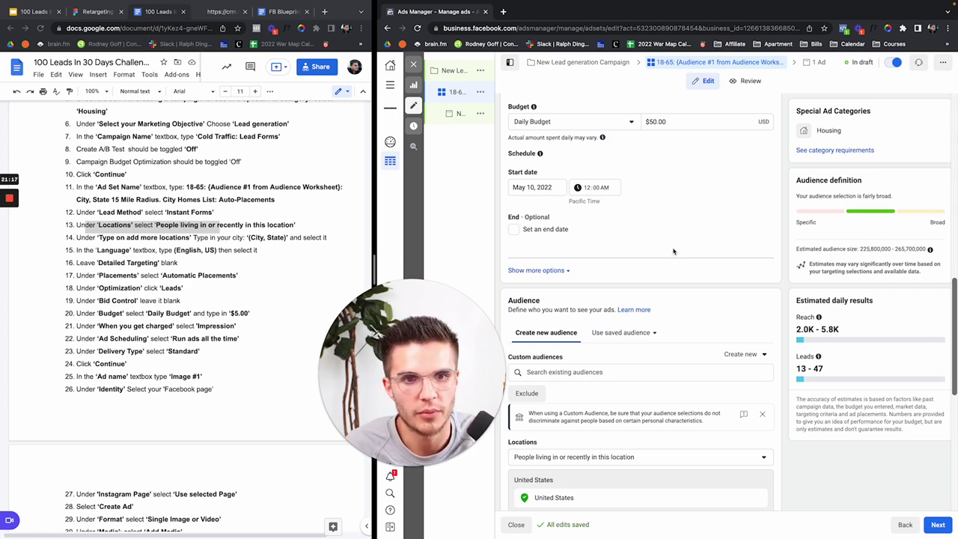
Step: Scroll the cheatsheet and highlight its budget instruction line
scroll(676, 252, down, 1)
scroll(615, 181, down, 3)
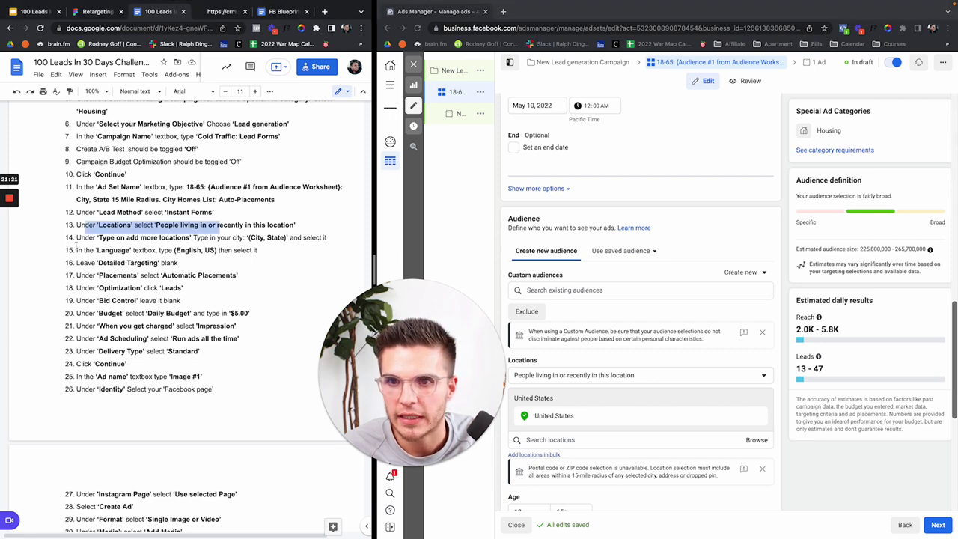
scroll(76, 247, down, 1)
drag(76, 194, 56, 267)
drag(247, 267, 65, 269)
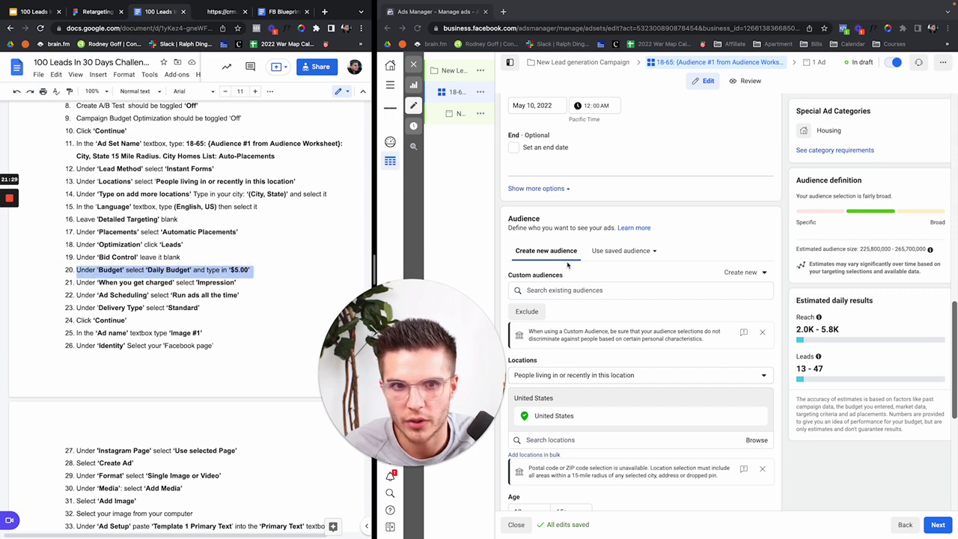
scroll(575, 281, down, 3)
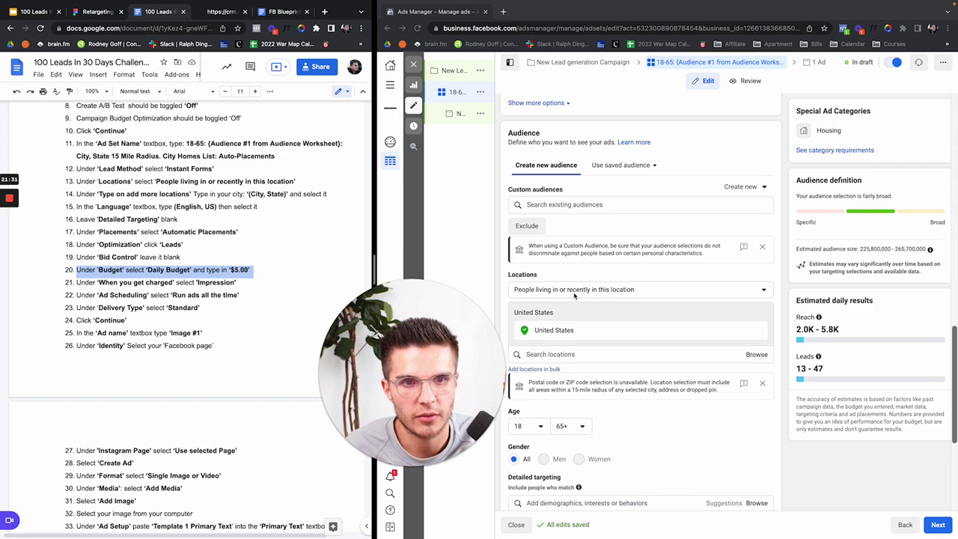
Step: Switch United States location targeting to 'People living in this location'
click(575, 282)
scroll(567, 281, down, 1)
scroll(567, 280, down, 1)
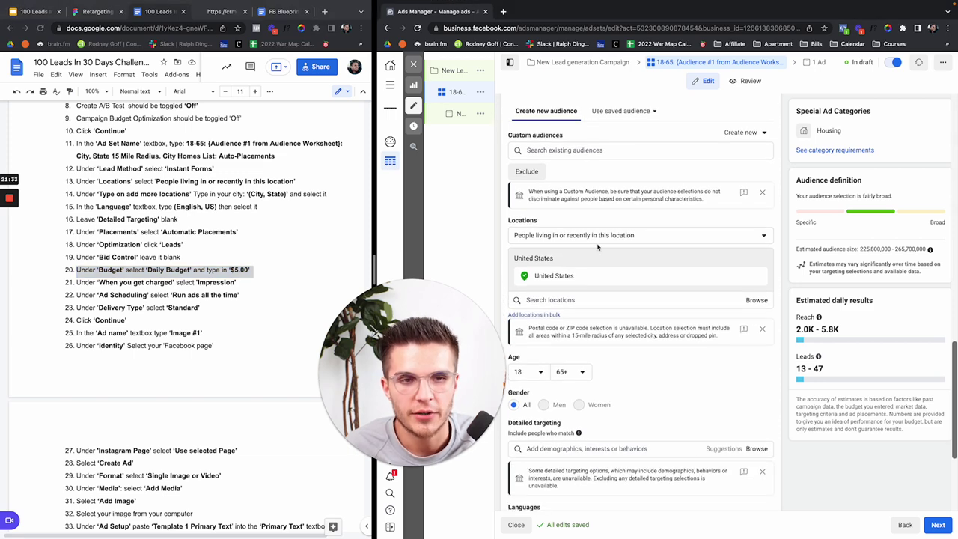
click(597, 238)
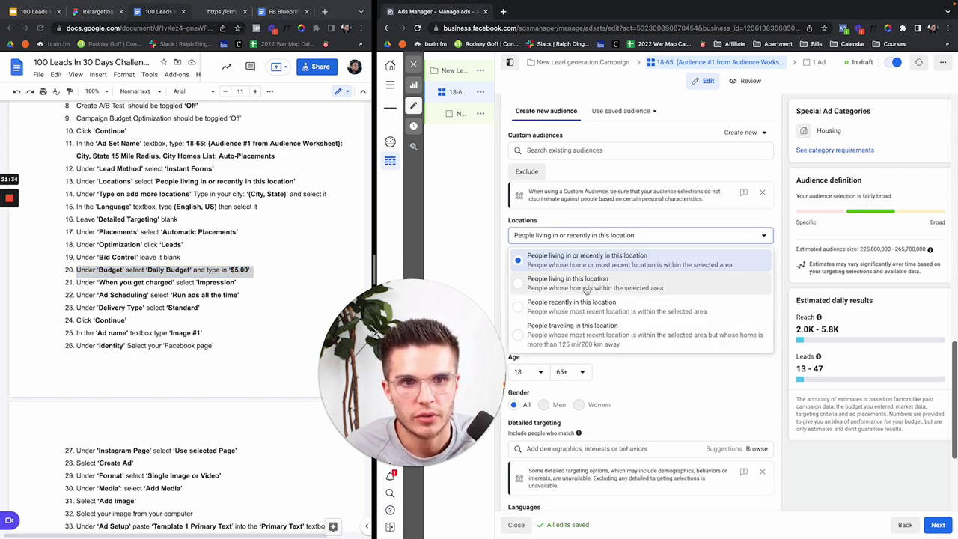
click(588, 291)
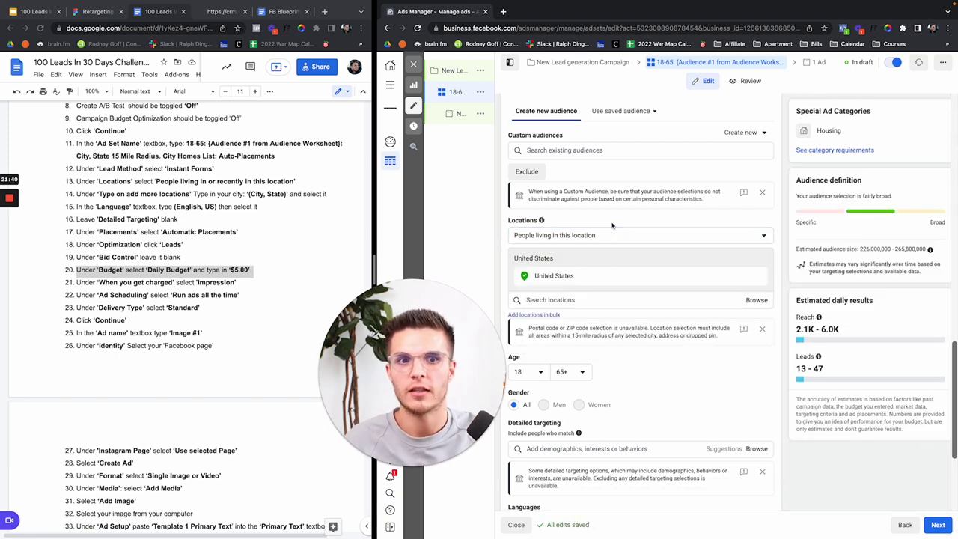
scroll(618, 223, down, 2)
scroll(618, 223, down, 1)
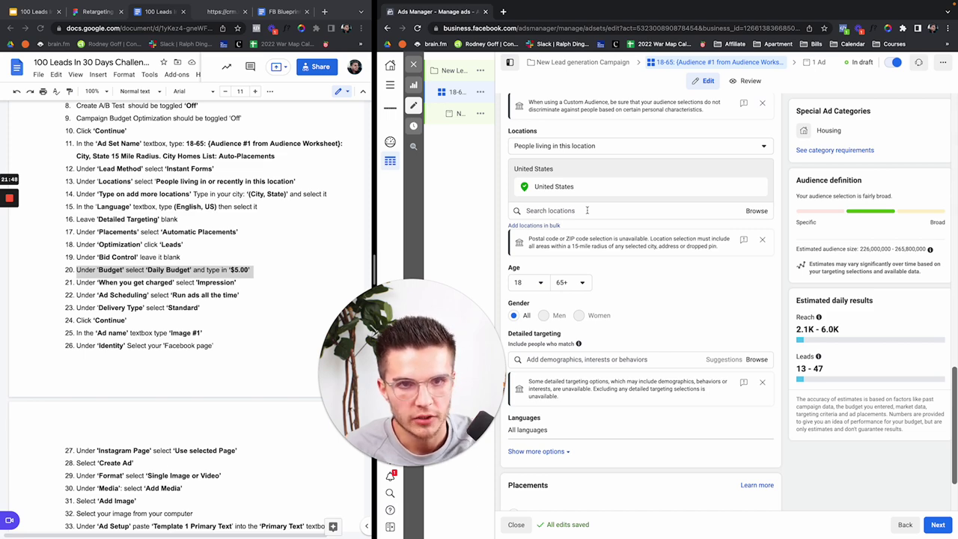
click(587, 211)
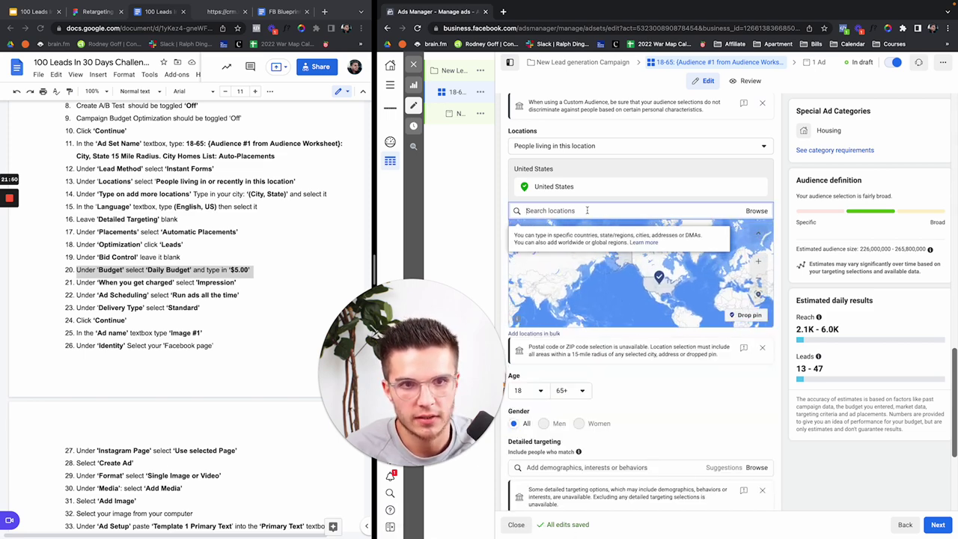
text(A)
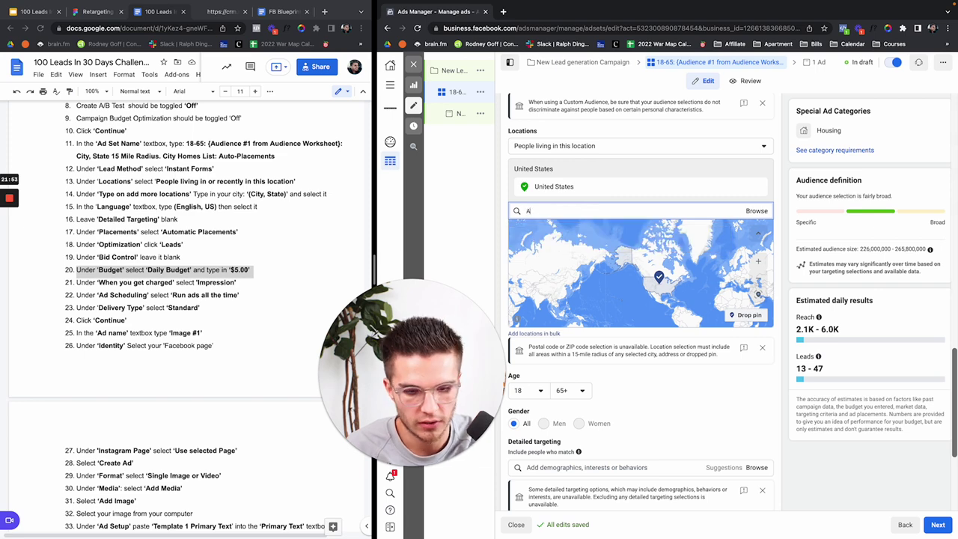
text(USTIN TEXAS)
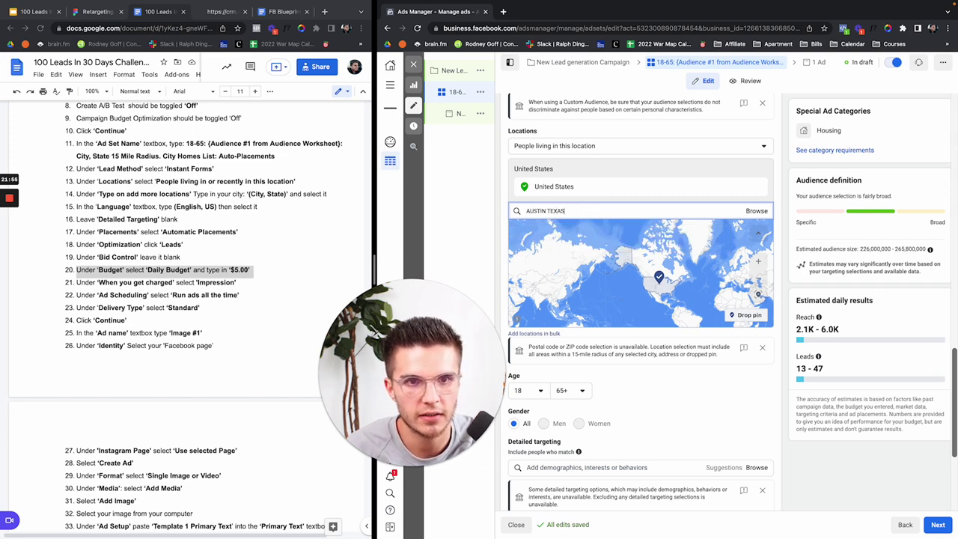
click(573, 229)
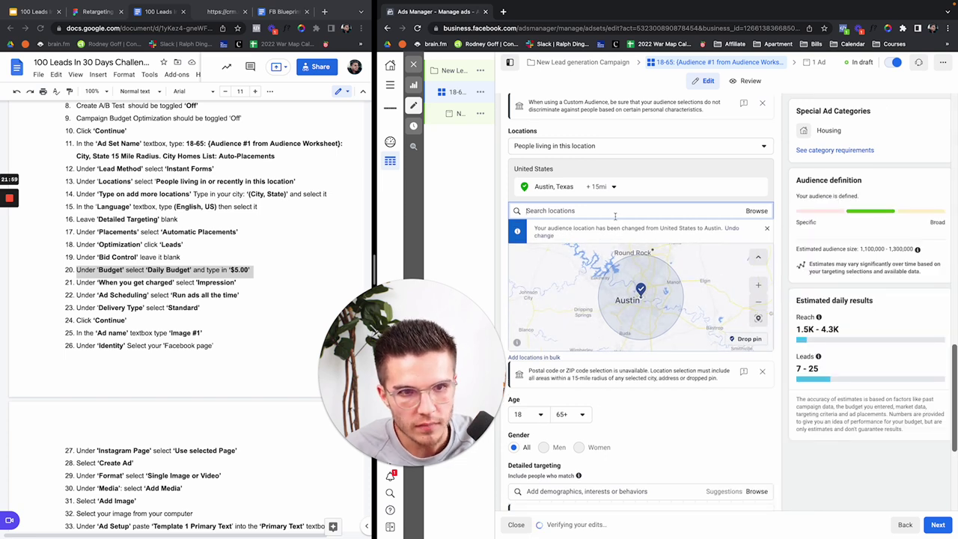
click(614, 188)
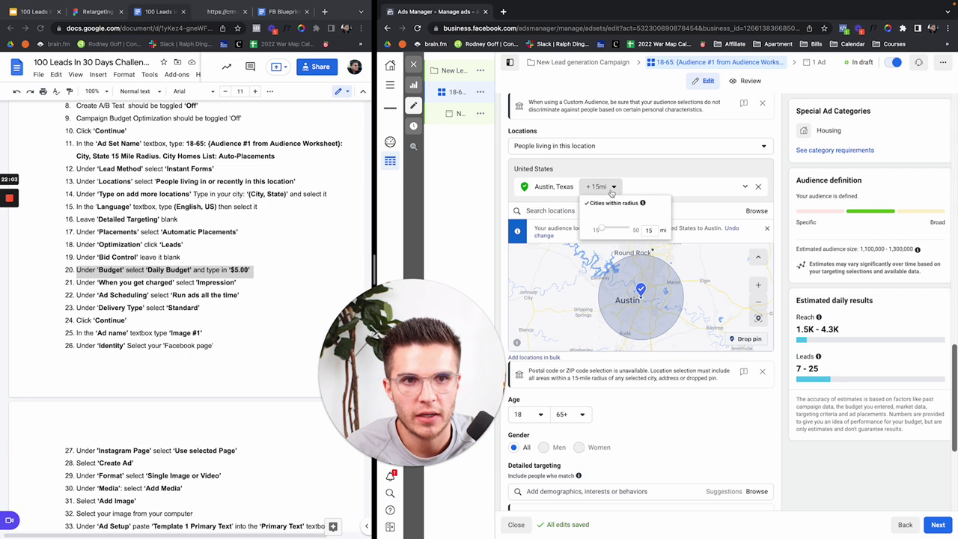
click(608, 189)
click(601, 186)
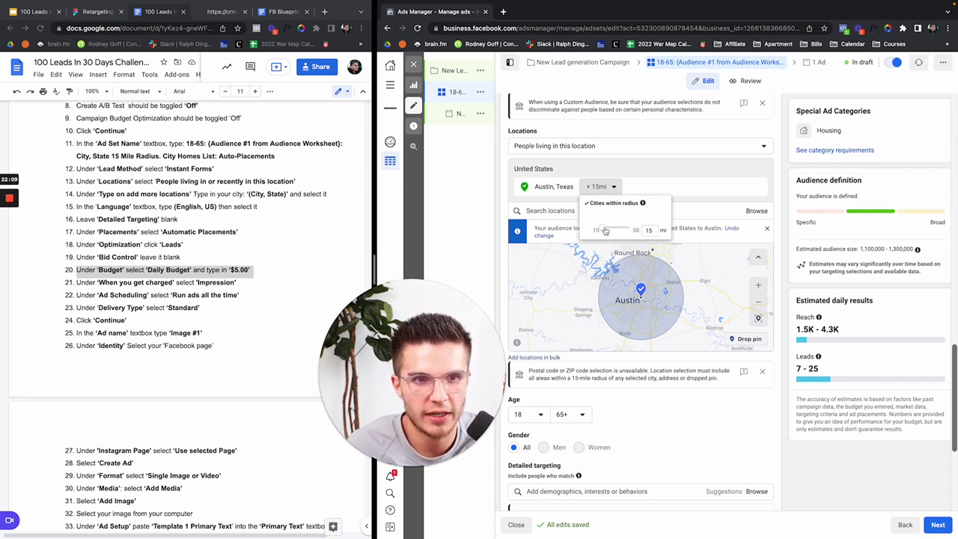
click(649, 230)
key(BackSpace)
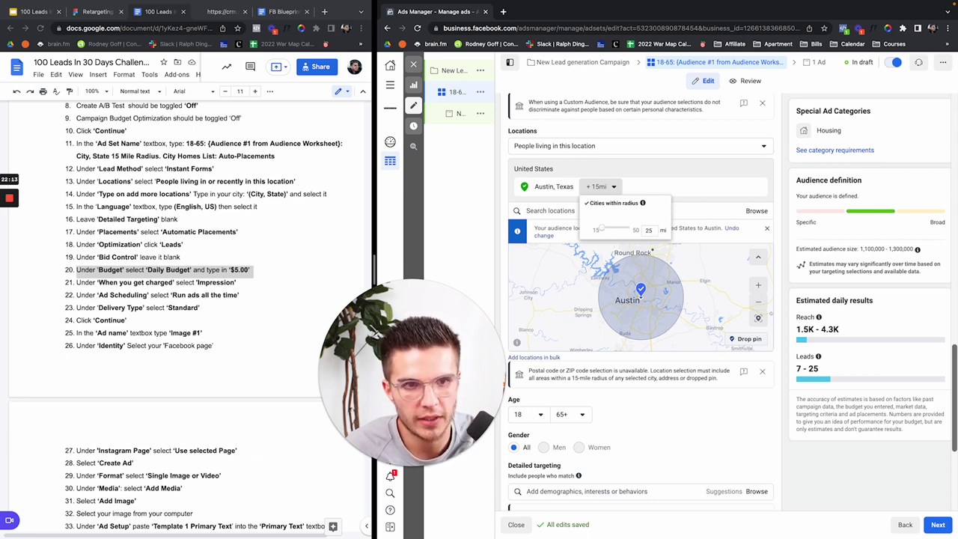
click(605, 231)
mouse_move(607, 231)
mouse_down()
mouse_move(630, 231)
mouse_move(597, 231)
mouse_up()
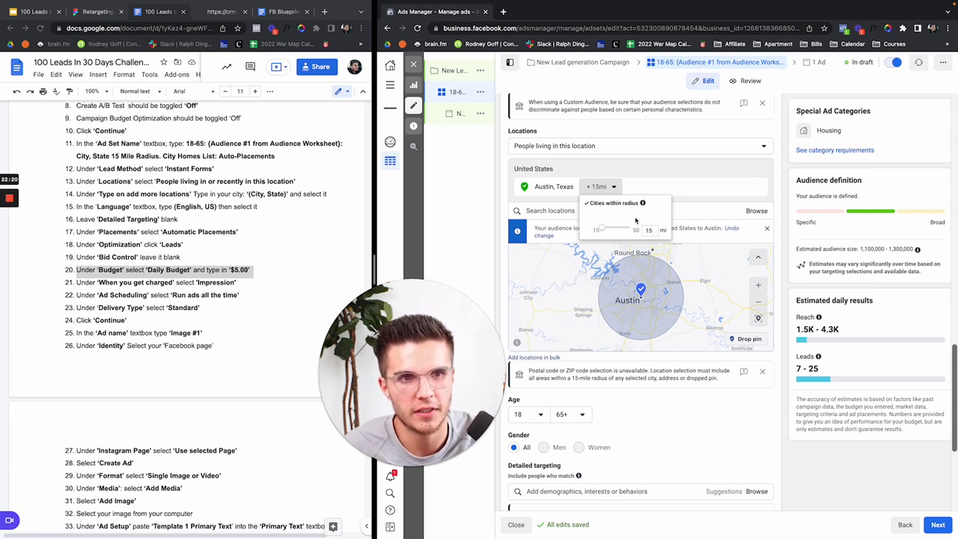
click(615, 187)
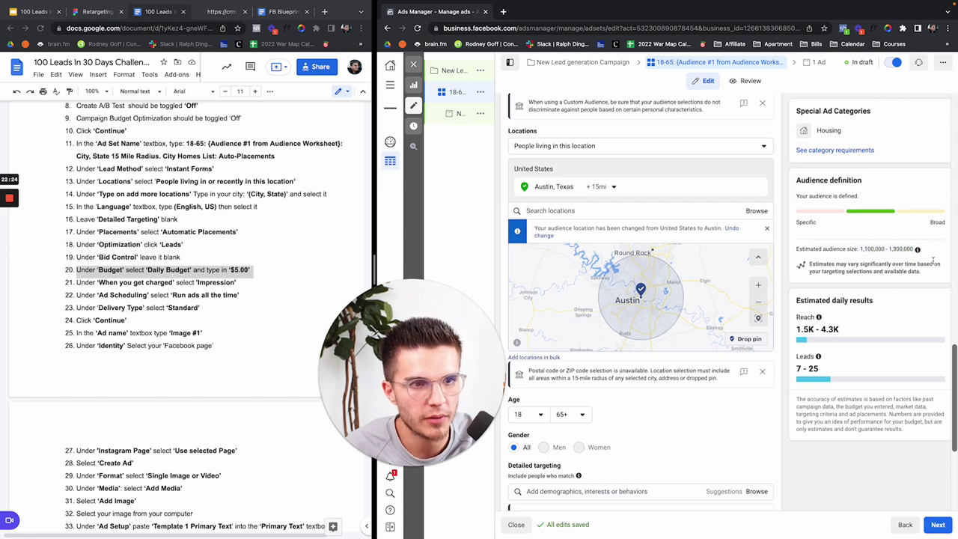
scroll(875, 307, down, 1)
drag(797, 368, 821, 370)
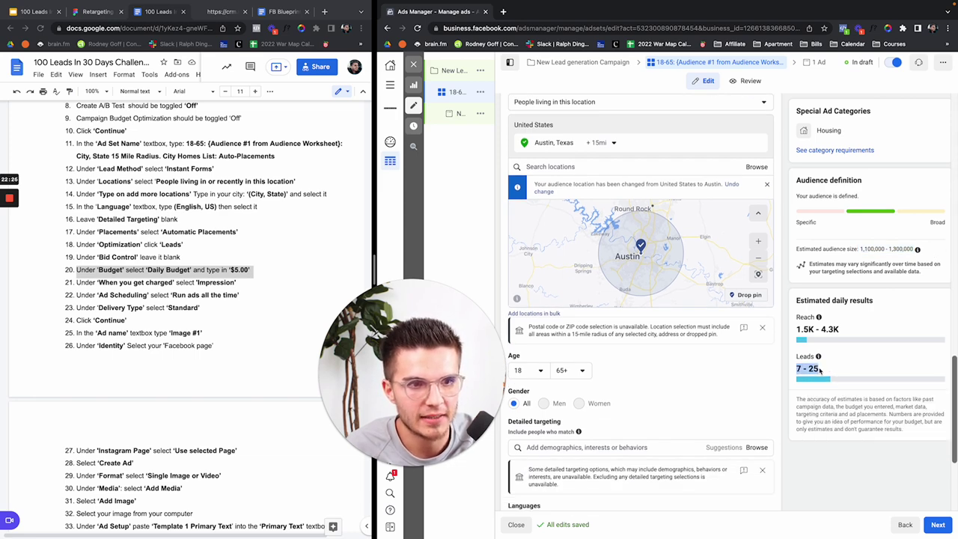
scroll(778, 313, up, 3)
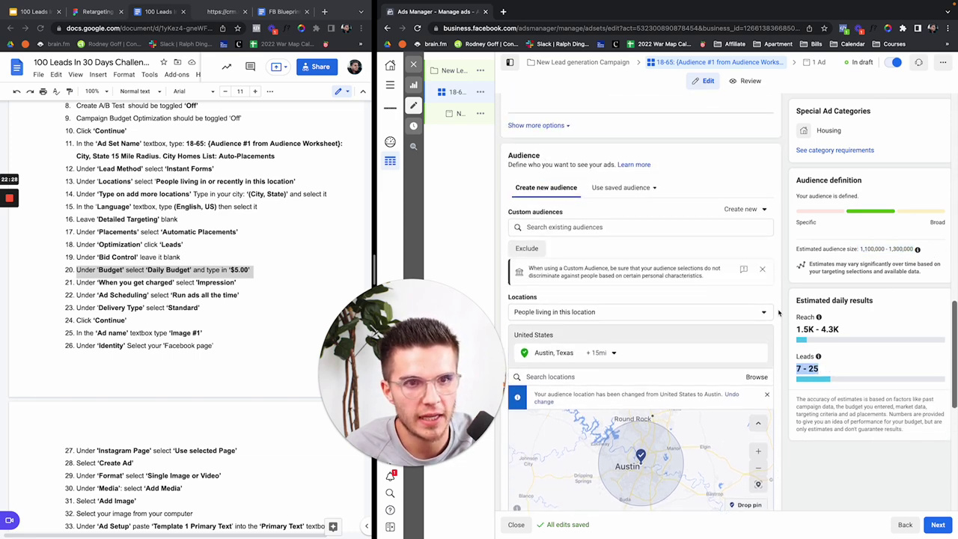
scroll(779, 313, up, 3)
click(656, 139)
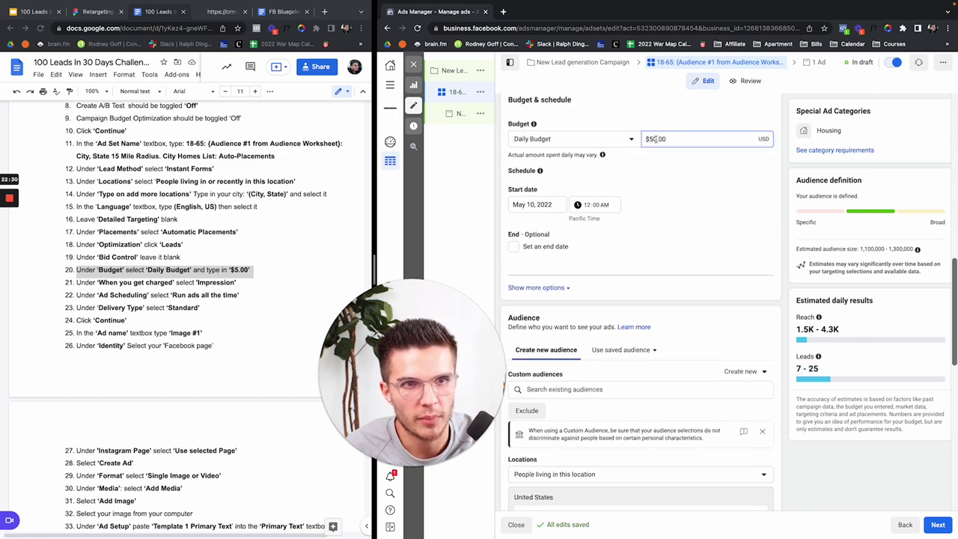
key(BackSpace)
click(674, 161)
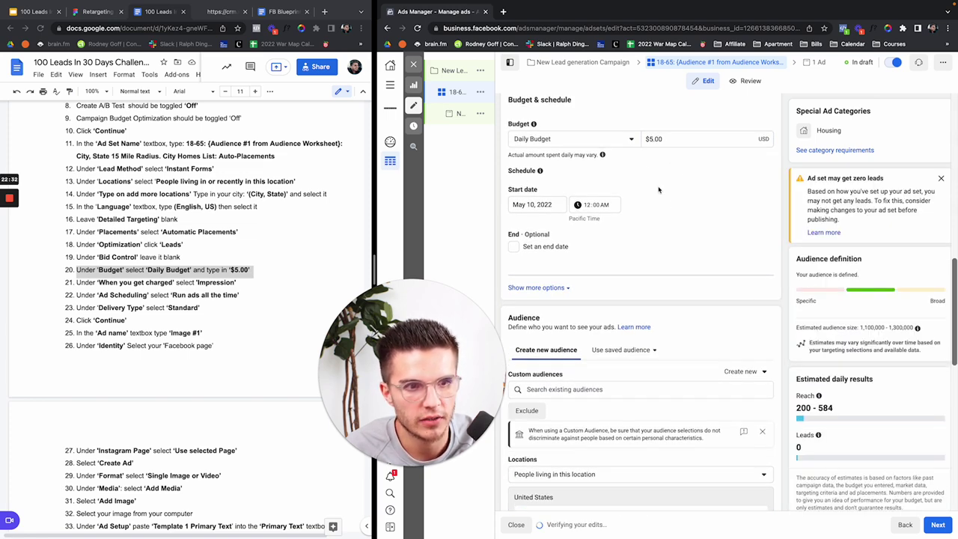
click(650, 139)
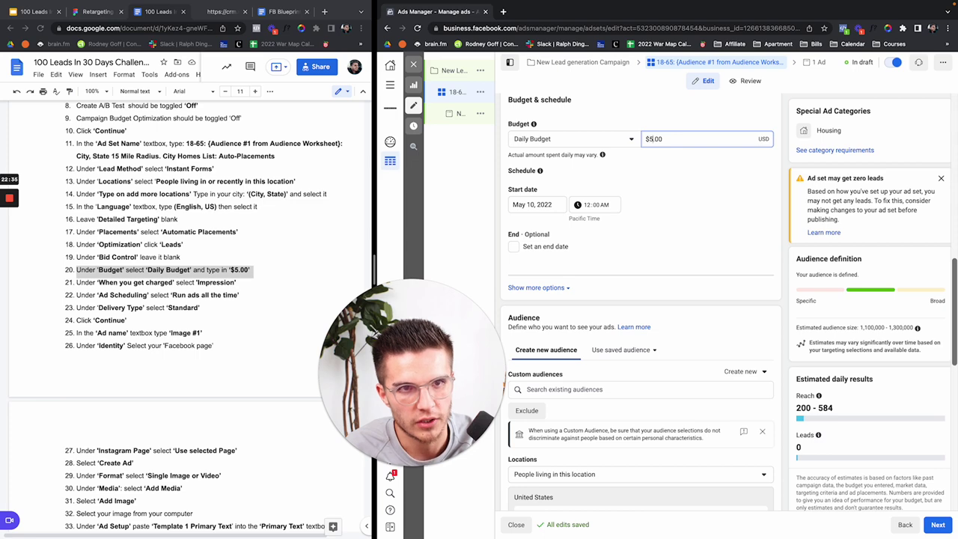
text(0)
click(729, 227)
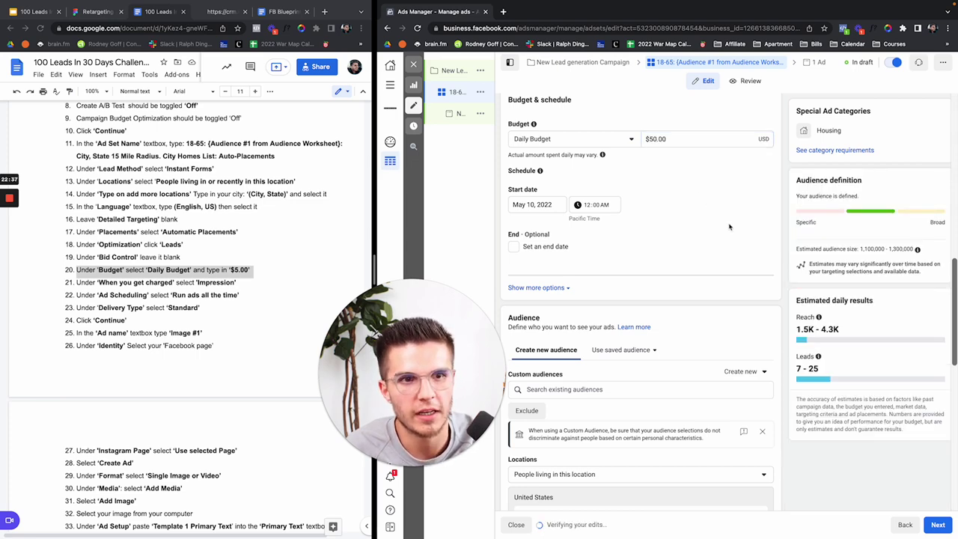
scroll(730, 227, down, 3)
scroll(730, 227, down, 3)
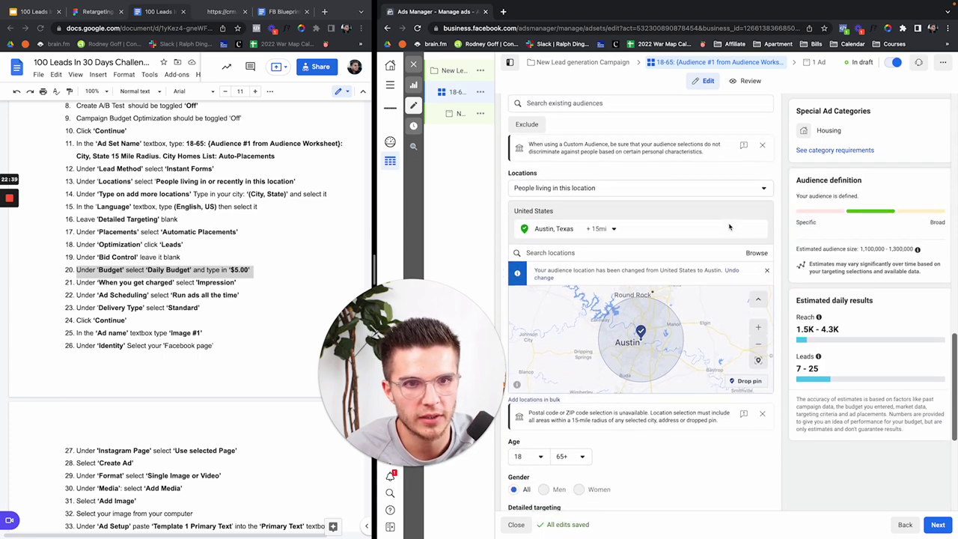
scroll(778, 278, down, 3)
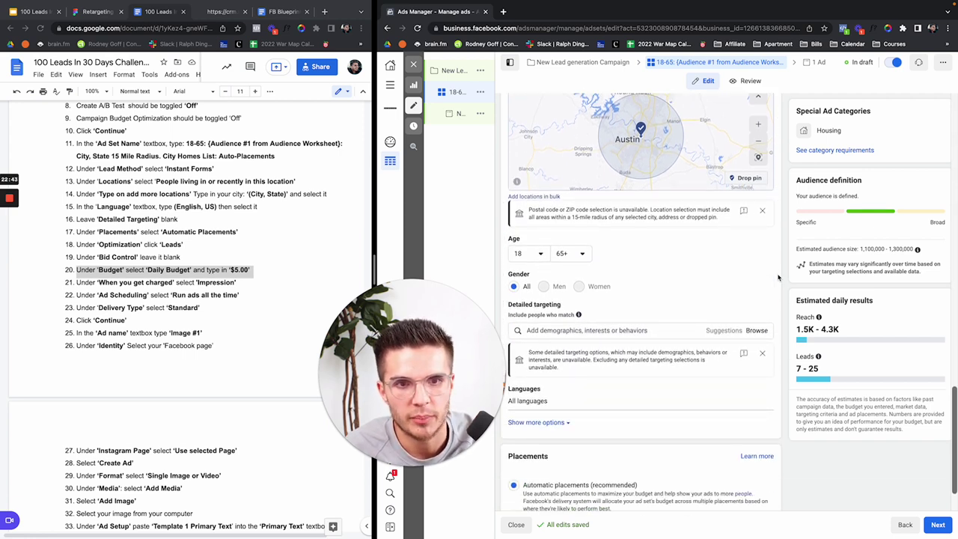
click(526, 254)
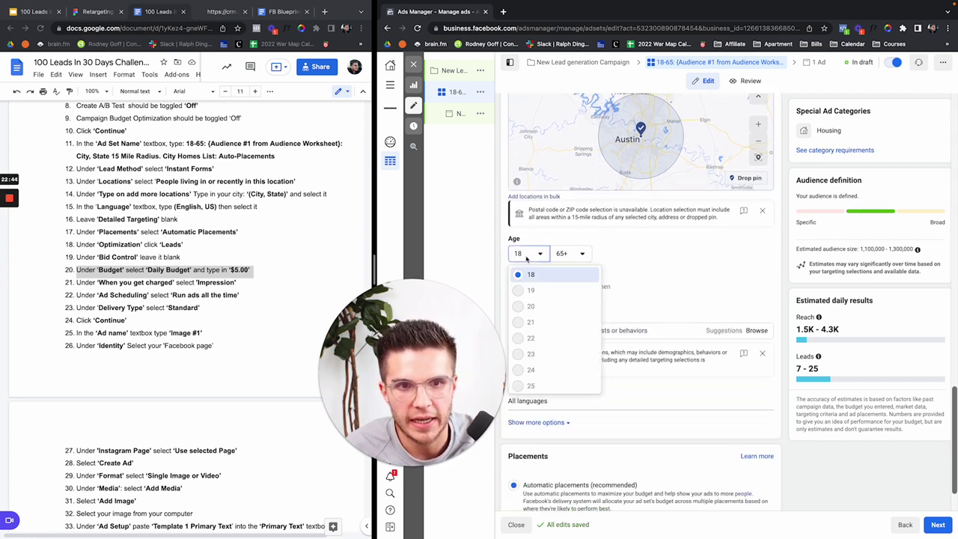
click(671, 260)
scroll(653, 286, down, 1)
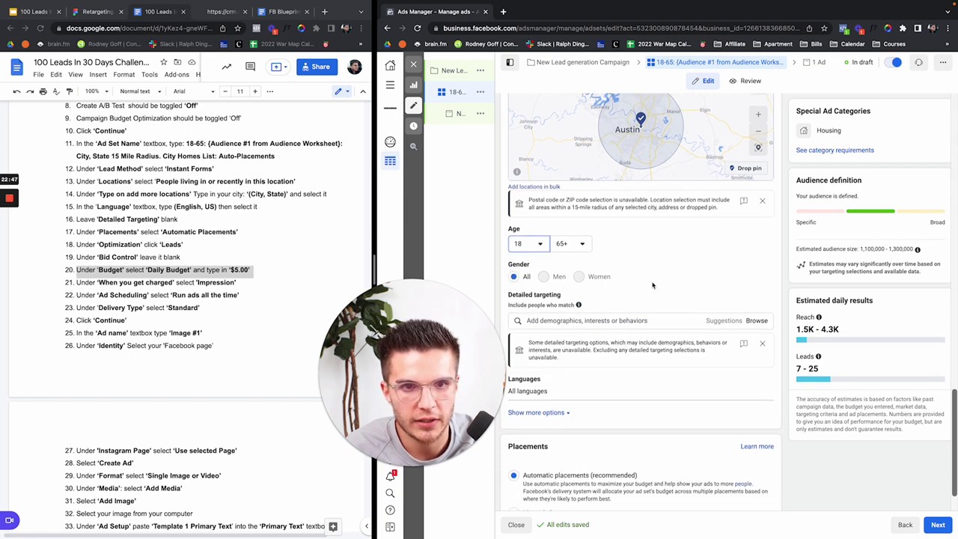
scroll(653, 285, down, 1)
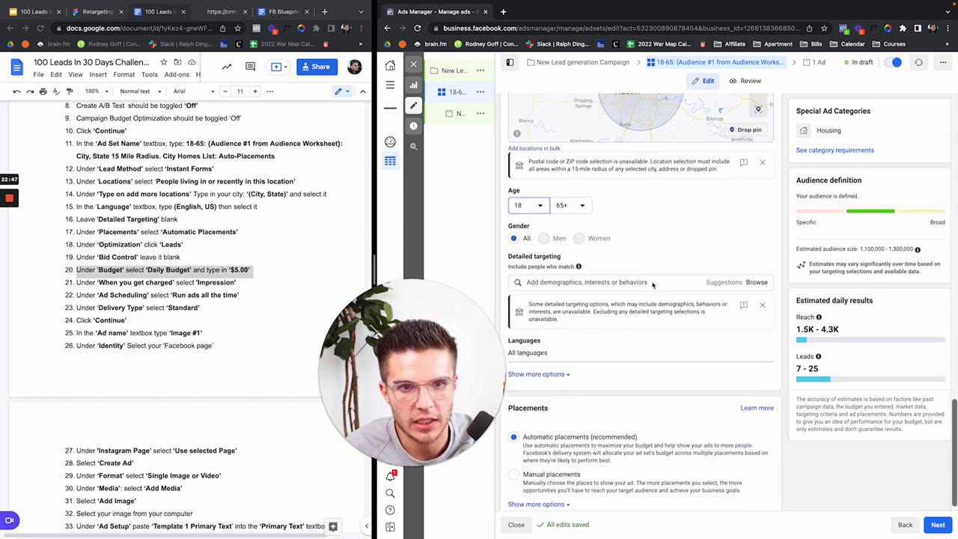
click(581, 281)
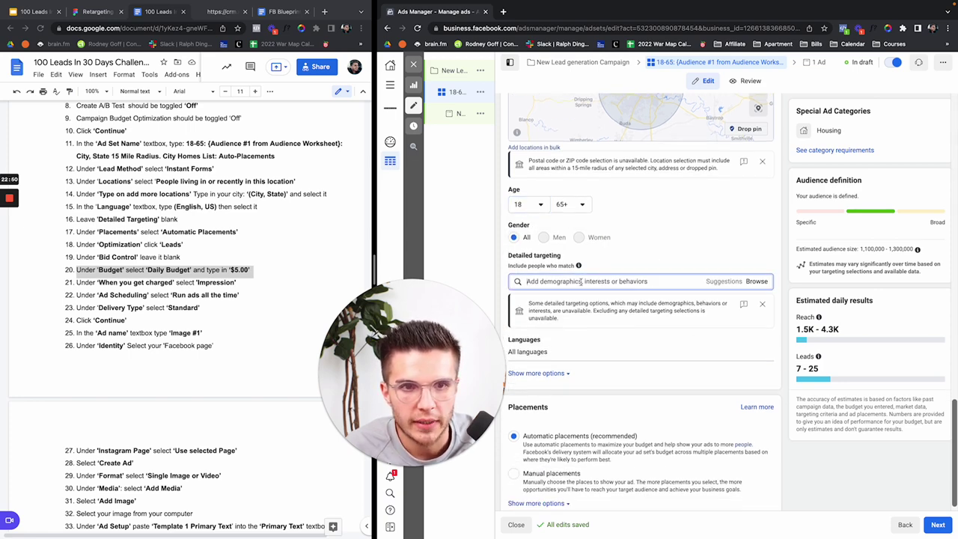
click(517, 255)
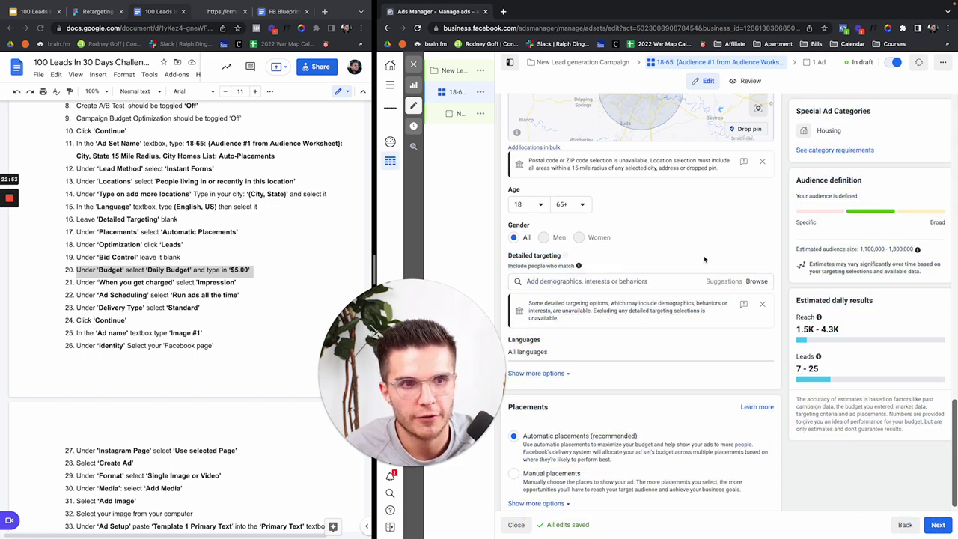
Step: Search 'zillo', add the Zillow interest, and browse suggestions without adding any
click(663, 281)
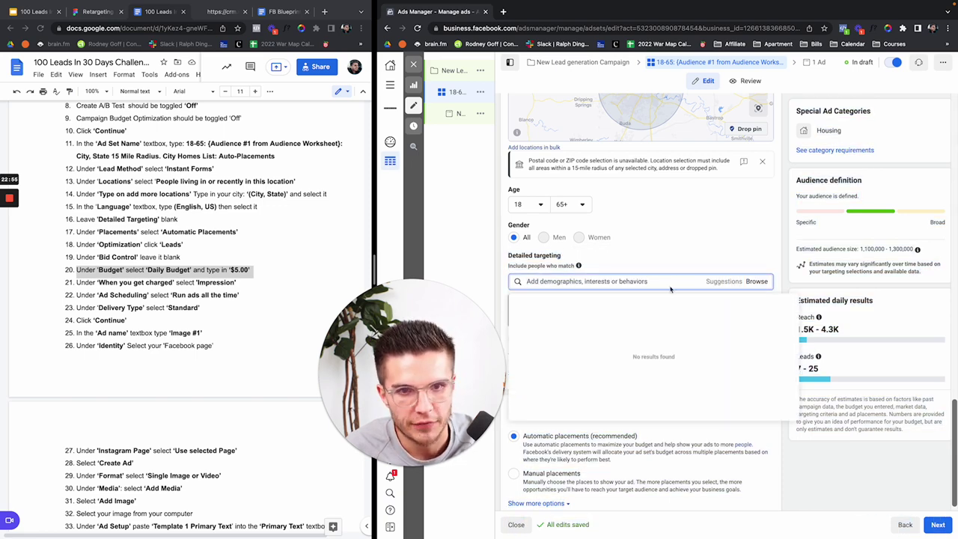
text(zillow)
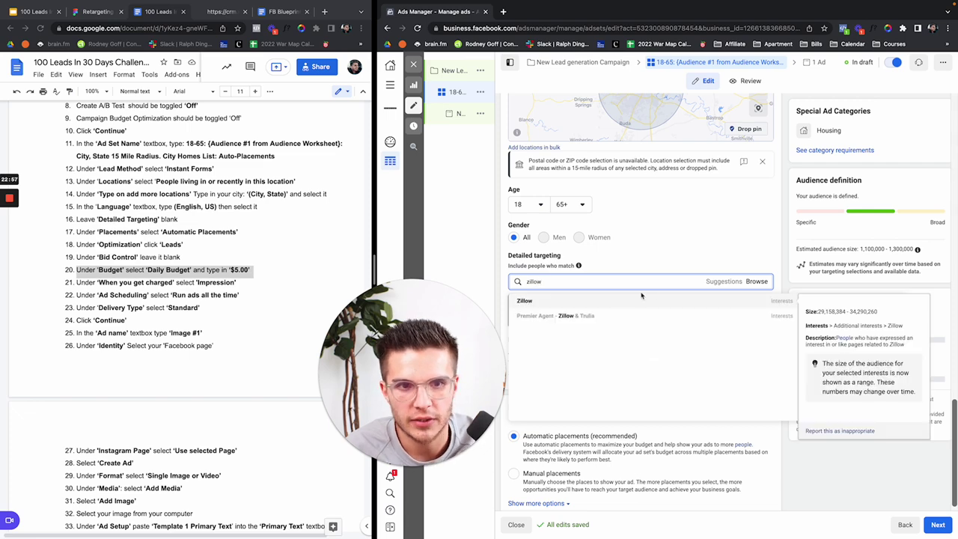
click(619, 303)
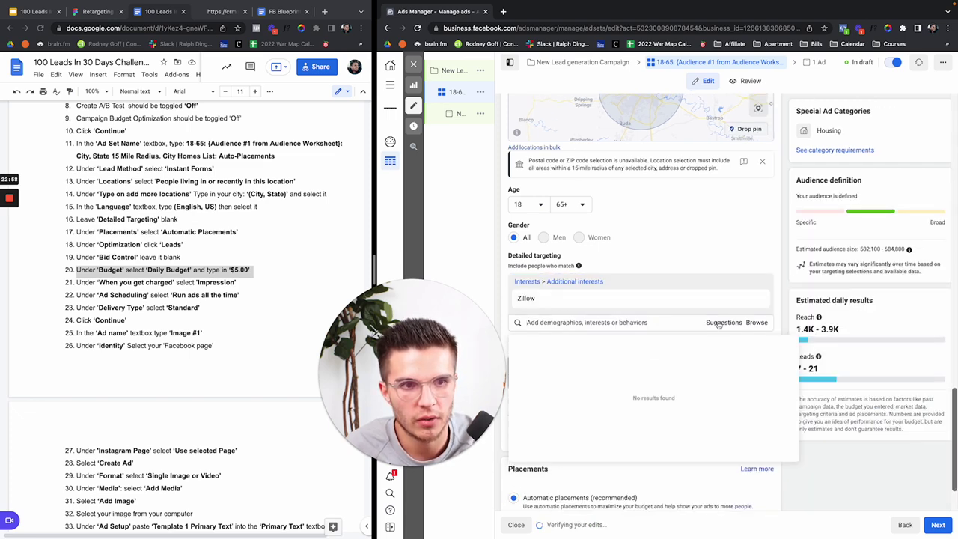
click(724, 322)
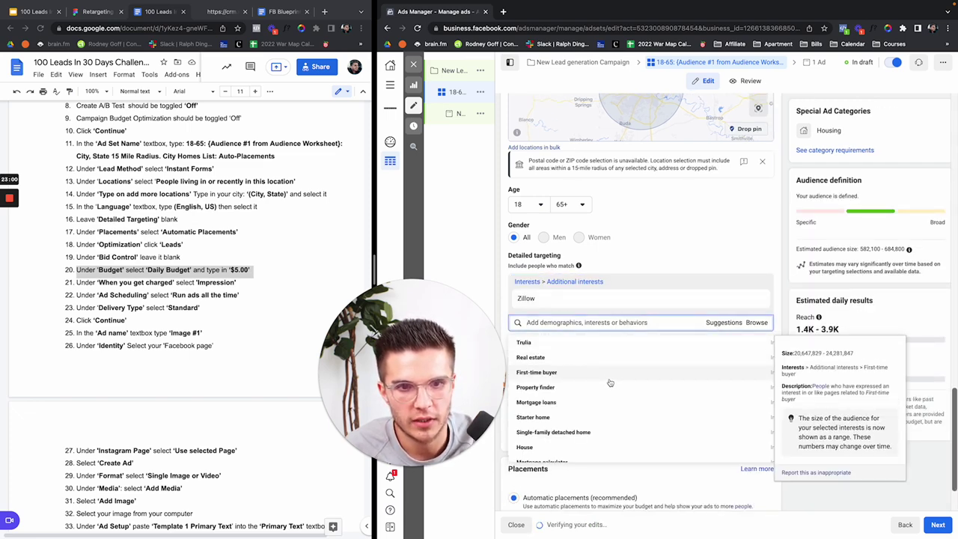
scroll(632, 415, down, 1)
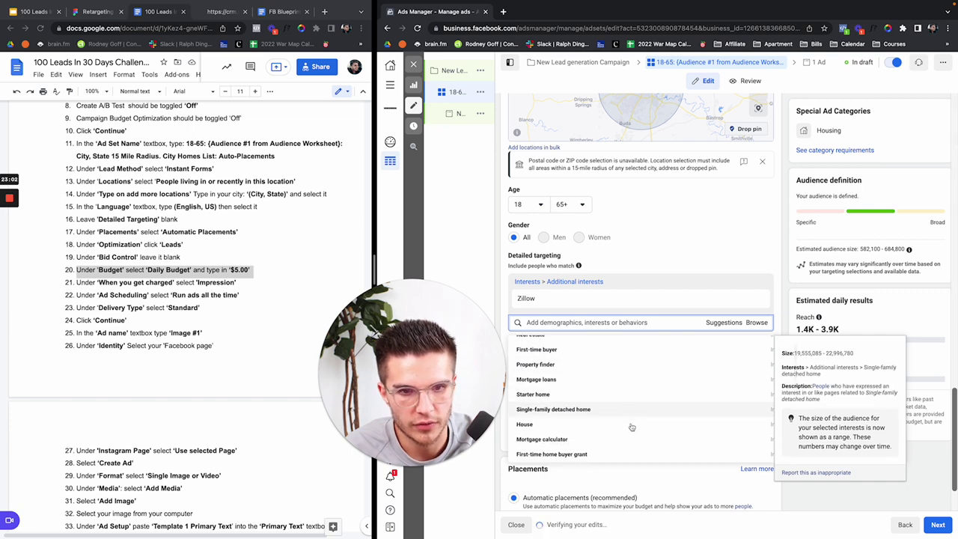
scroll(632, 415, down, 3)
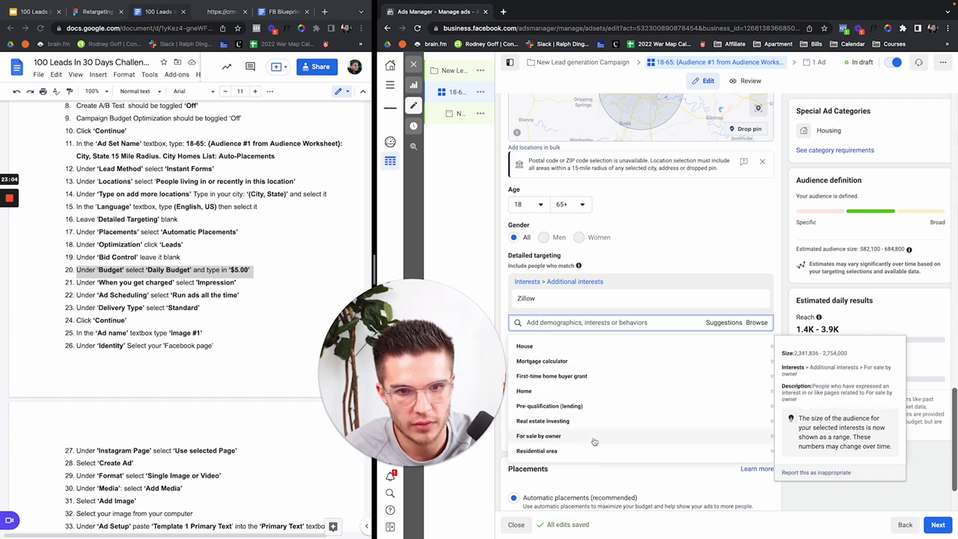
scroll(588, 430, down, 3)
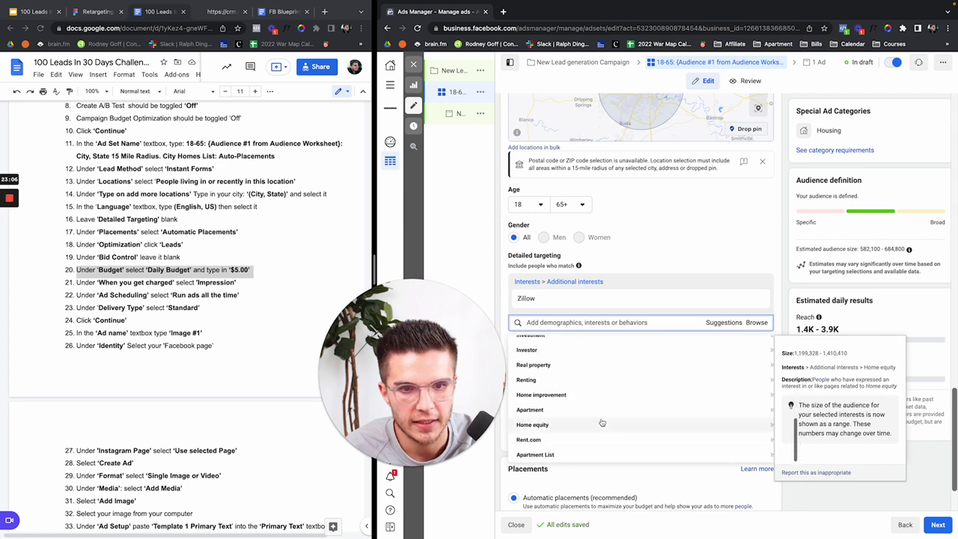
click(775, 261)
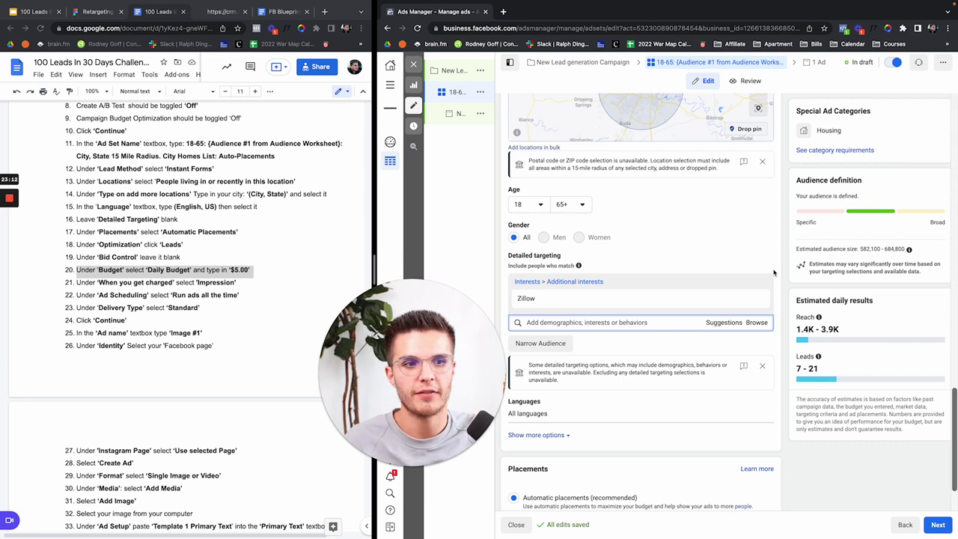
mouse_move(538, 303)
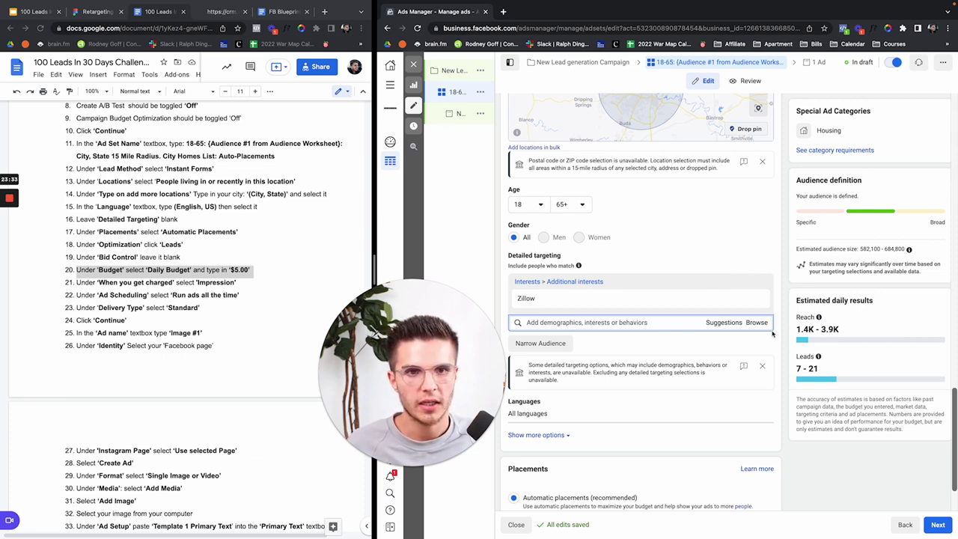
mouse_move(756, 302)
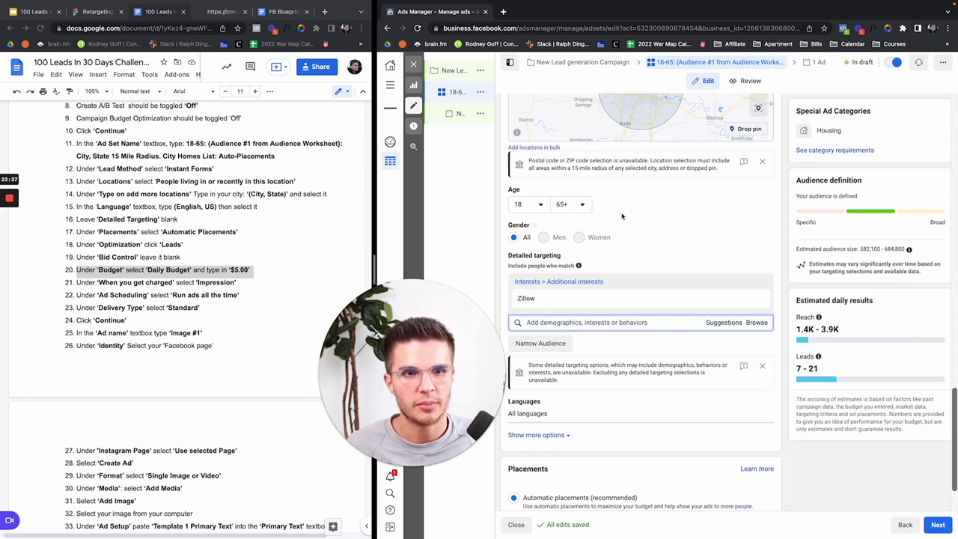
scroll(606, 176, down, 1)
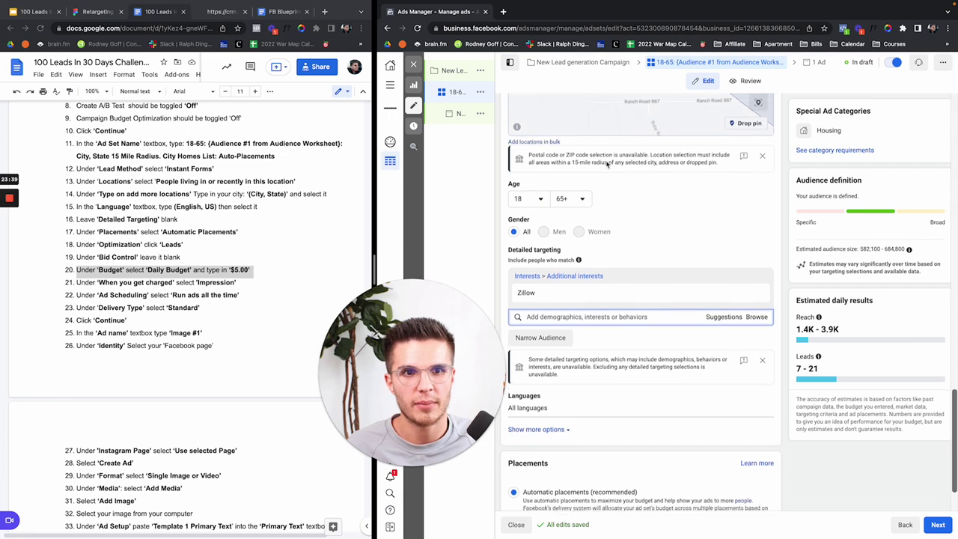
scroll(608, 164, down, 3)
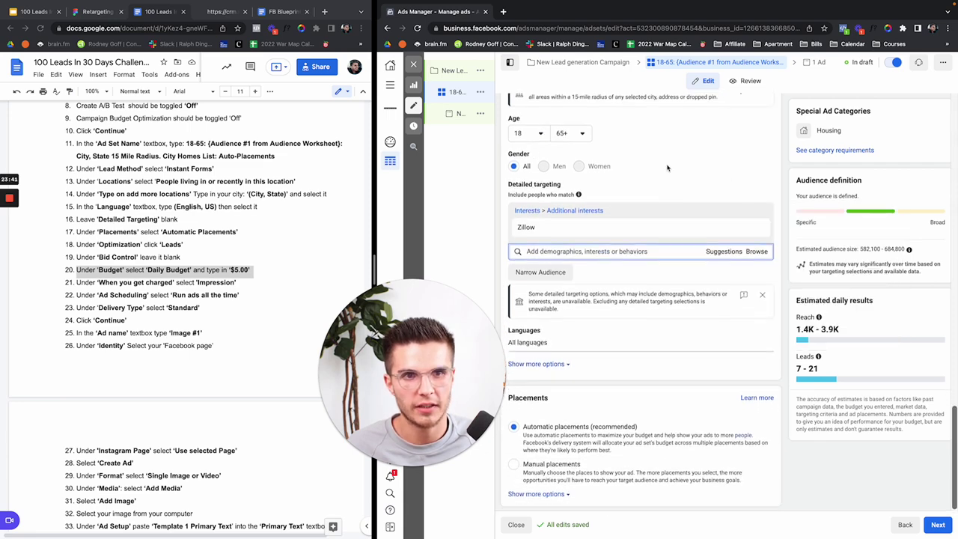
scroll(667, 167, up, 8)
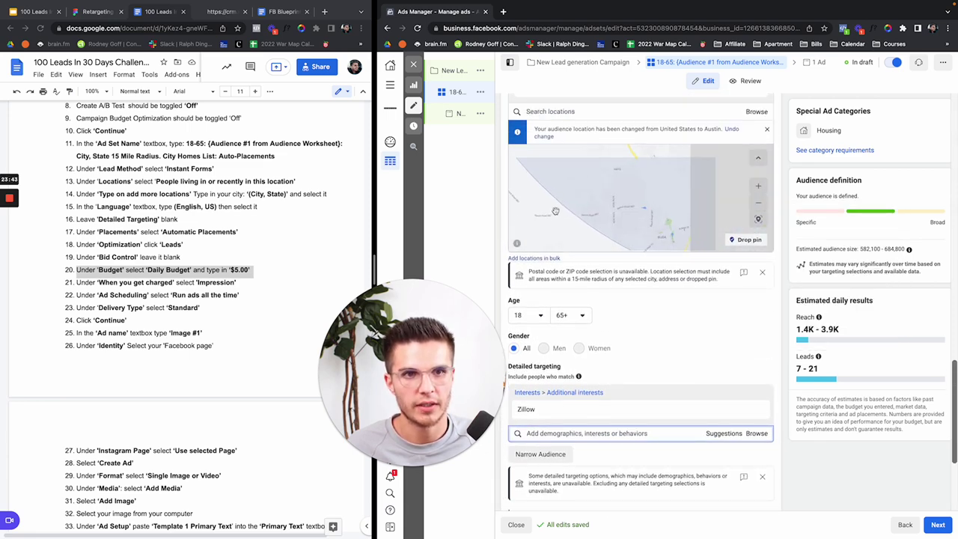
drag(724, 330, 717, 239)
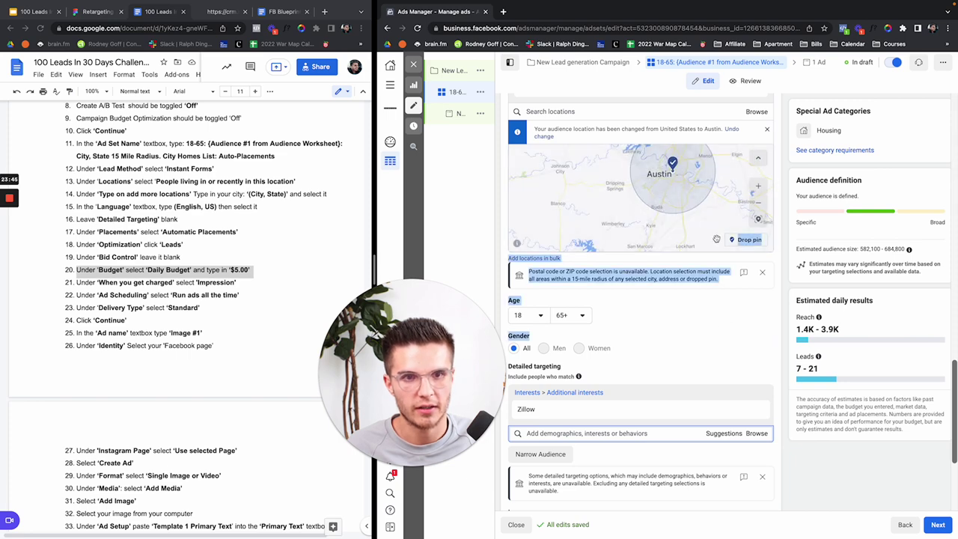
click(779, 289)
scroll(778, 288, down, 5)
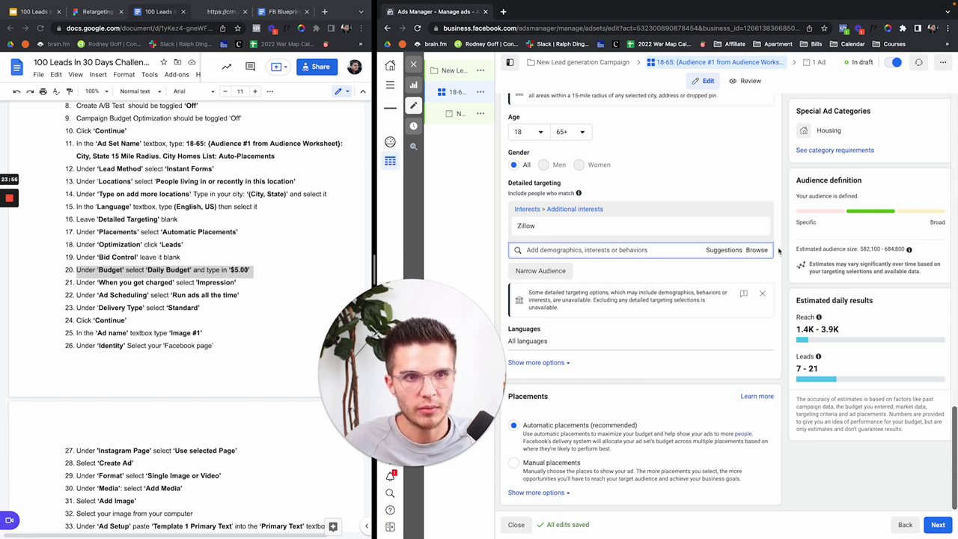
Step: In the ad set name, replace the audience placeholder with Zillow and City, State with Austin, TX, keeping the 15 mile radius
scroll(772, 223, up, 10)
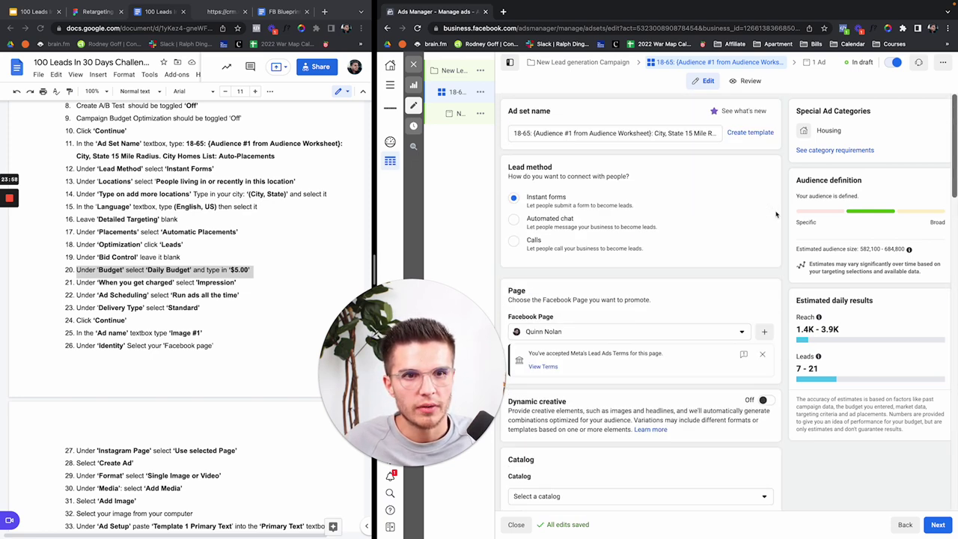
drag(535, 134, 646, 133)
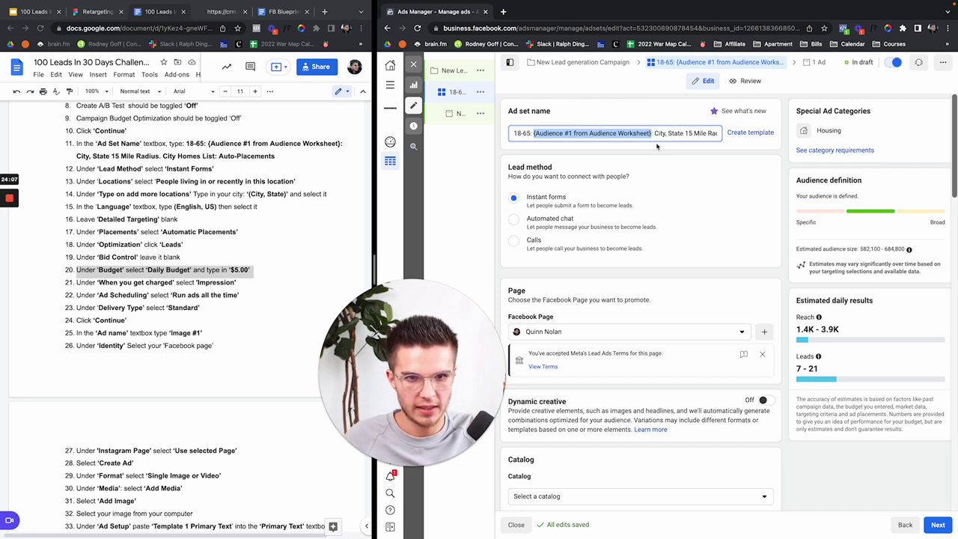
text(Zillow: City, State 15 Mile Radius. City Homes List: Auto-Placem)
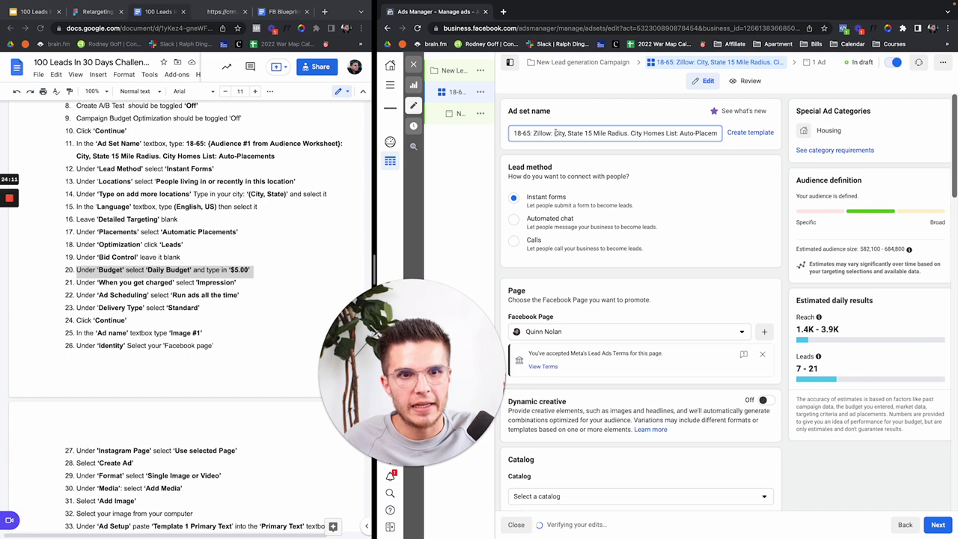
drag(564, 133, 580, 132)
text(Austin, T)
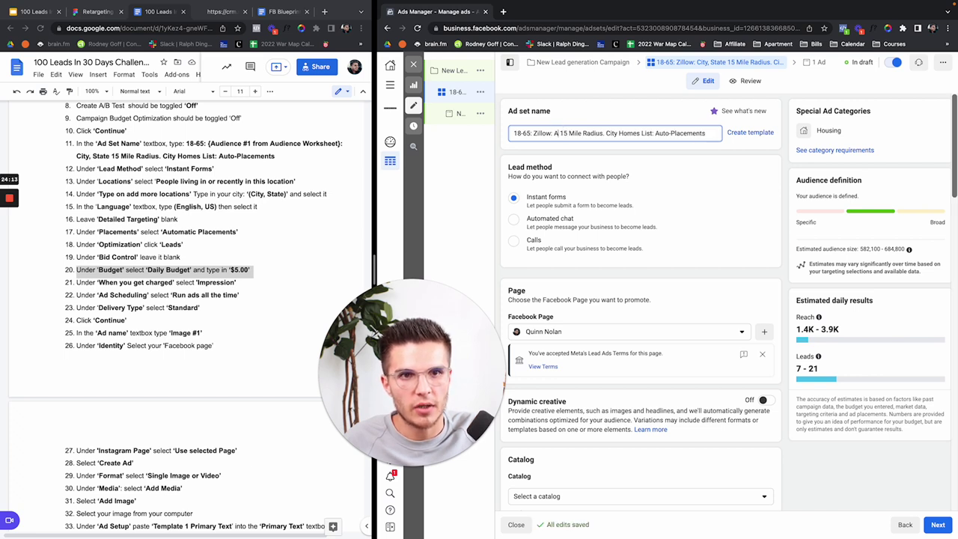
text(X:)
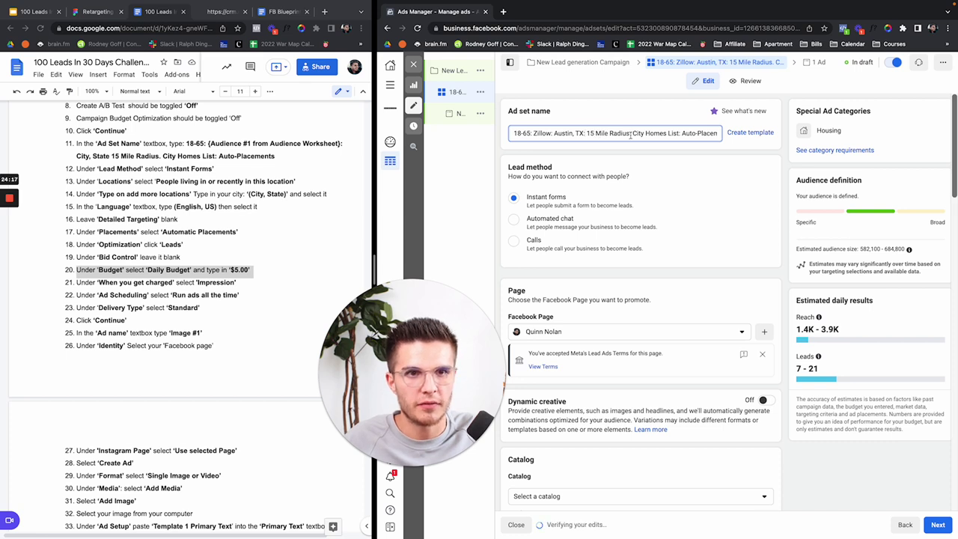
double_click(592, 133)
text(30)
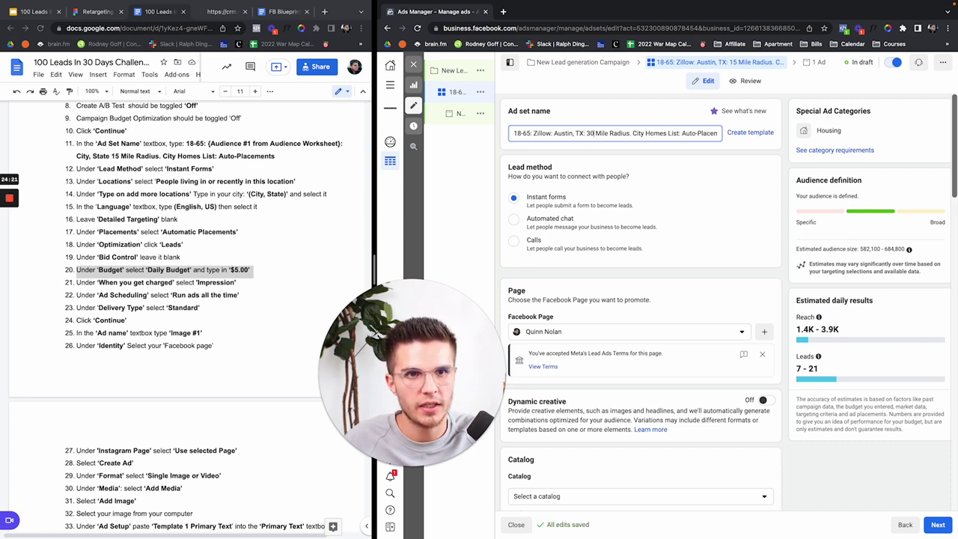
key(BackSpace)
text(5)
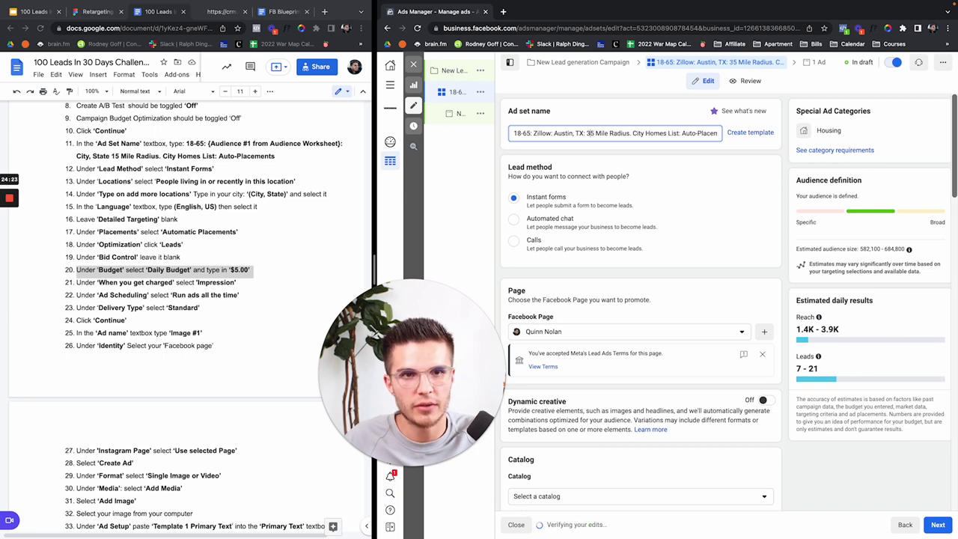
key(super+z)
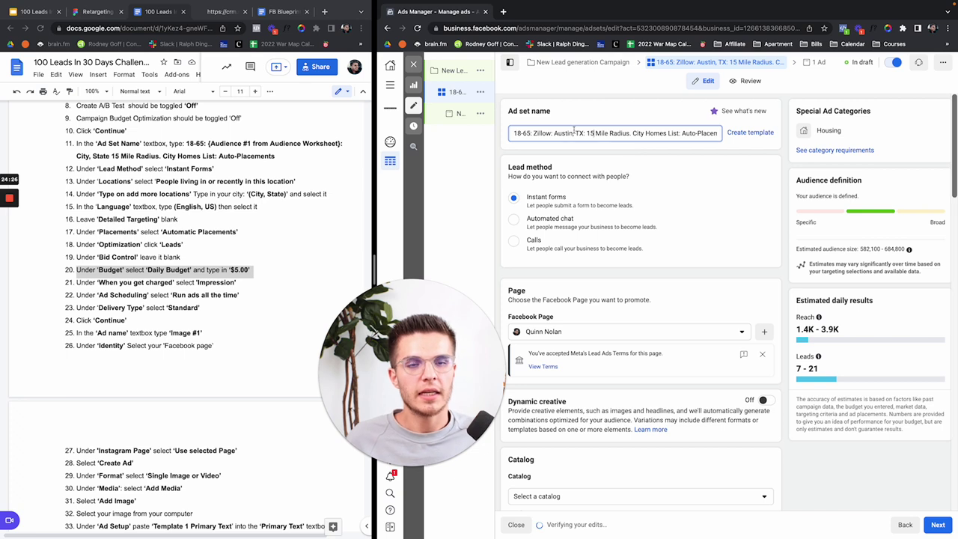
Step: Replace the City placeholder with Austin so the name reads 'Austin Homes List: Auto-Placements'
drag(512, 134, 673, 134)
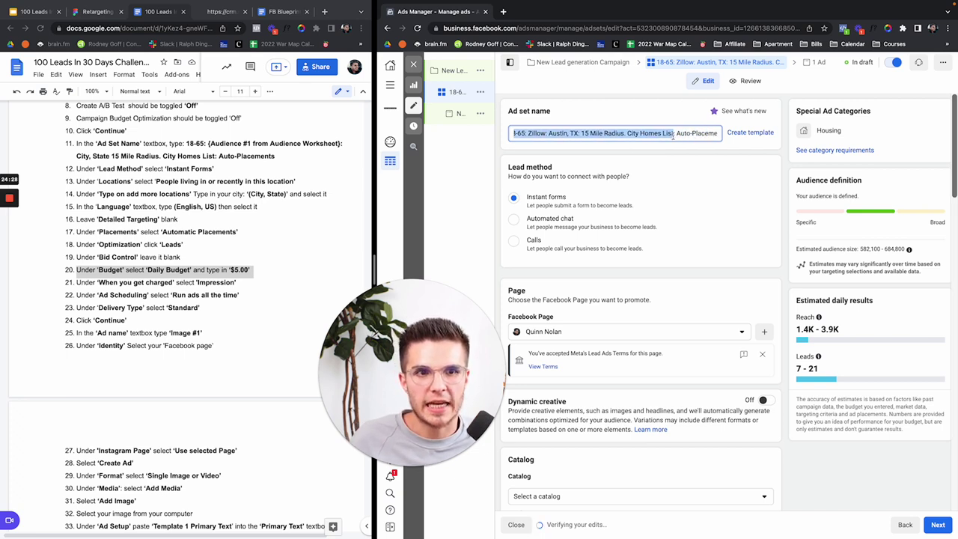
click(640, 135)
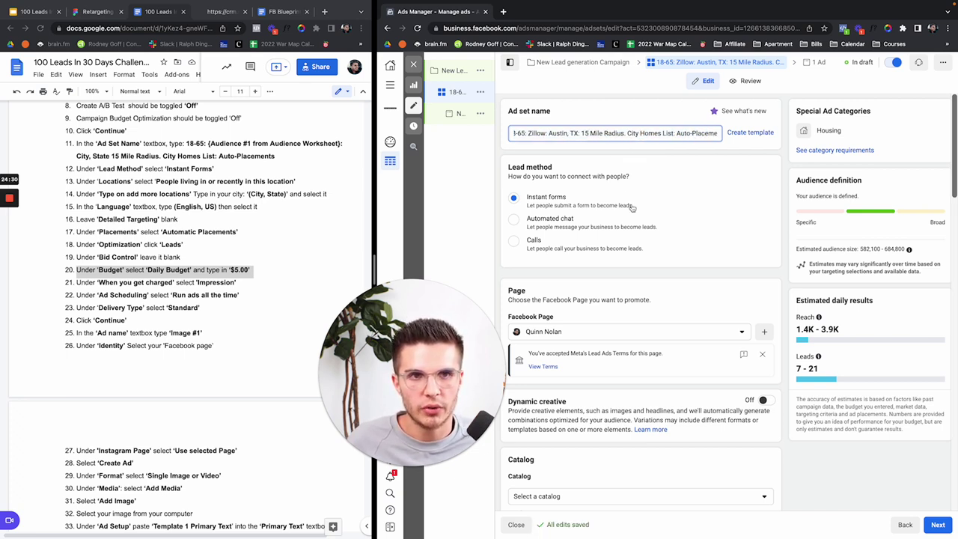
mouse_move(460, 109)
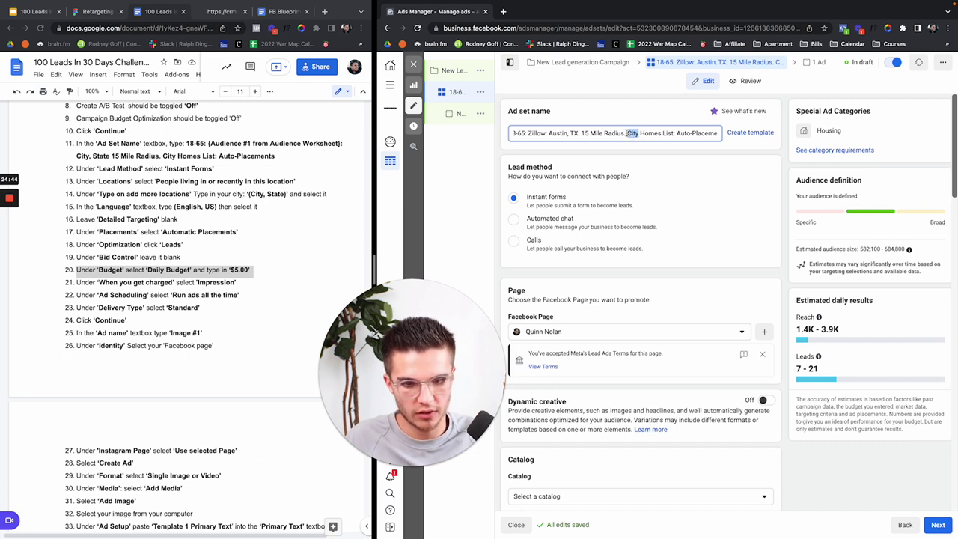
text(Au)
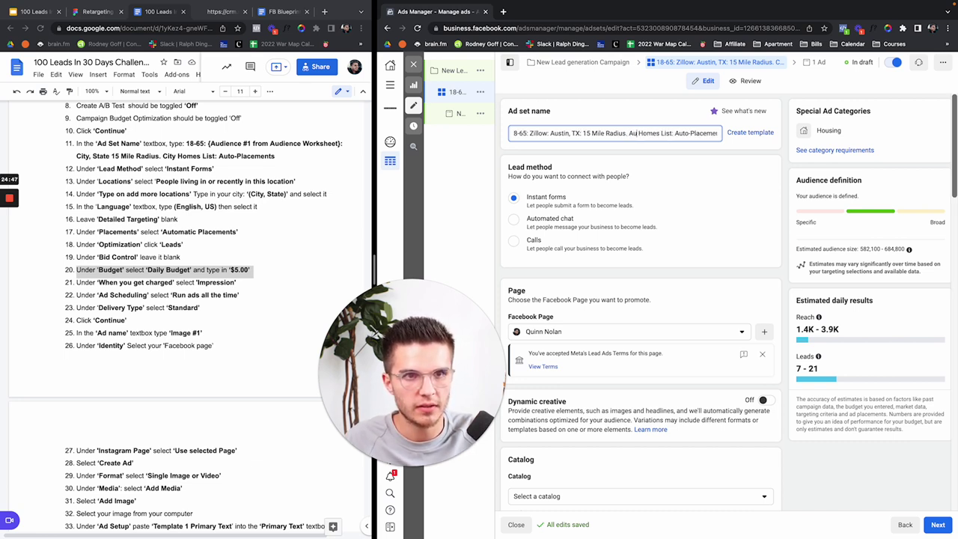
text(stin)
drag(679, 133, 717, 134)
click(663, 167)
scroll(662, 168, down, 10)
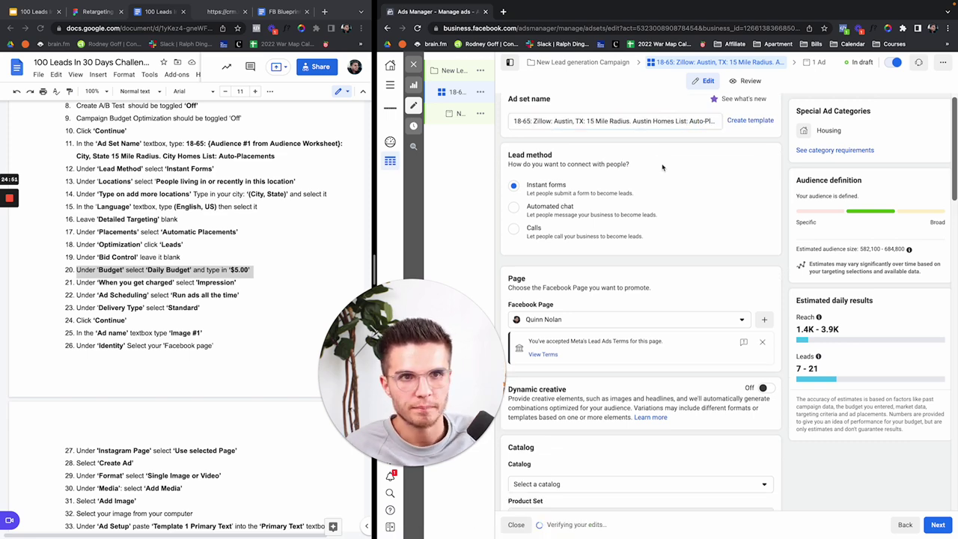
scroll(662, 167, down, 6)
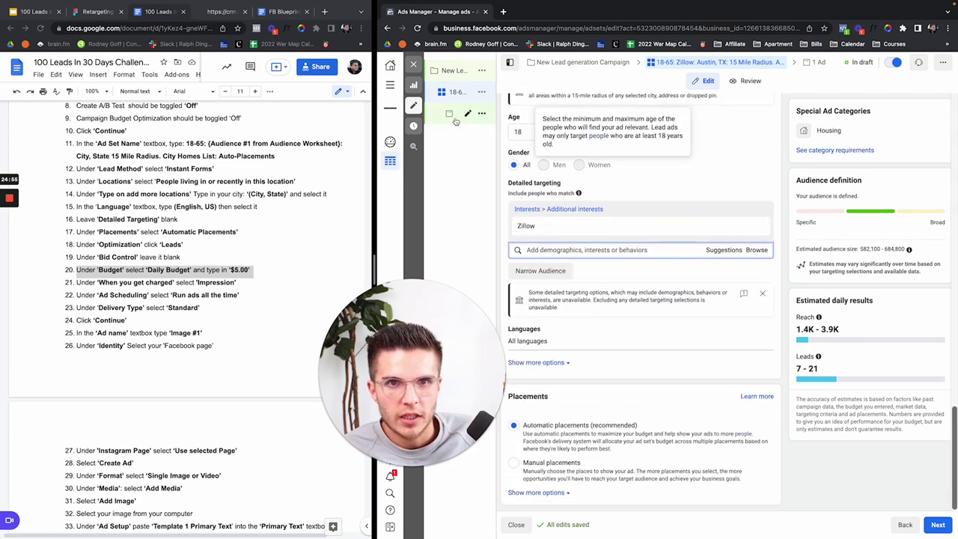
Step: Continue to the ad-level settings, then open a new browser tab and enter 'redfin austin texas'
click(938, 524)
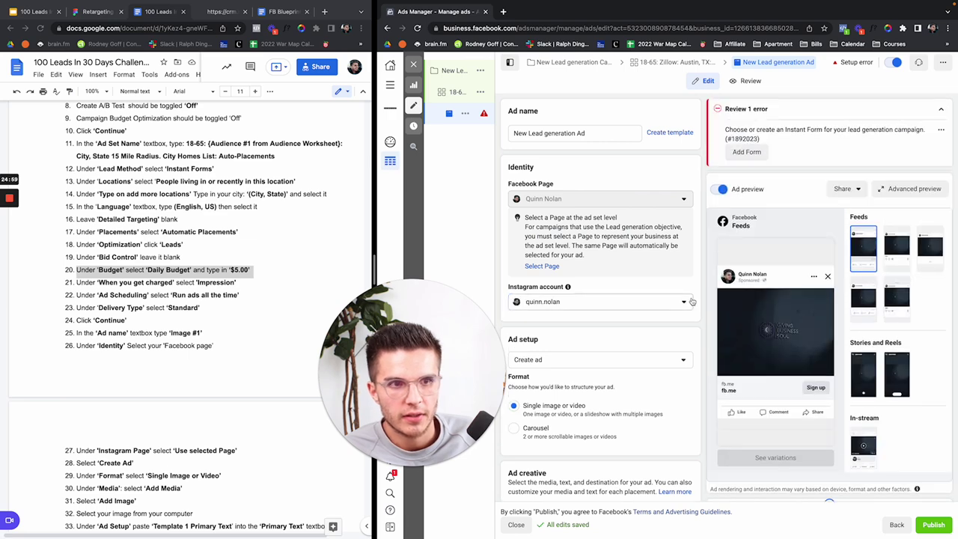
scroll(586, 313, down, 2)
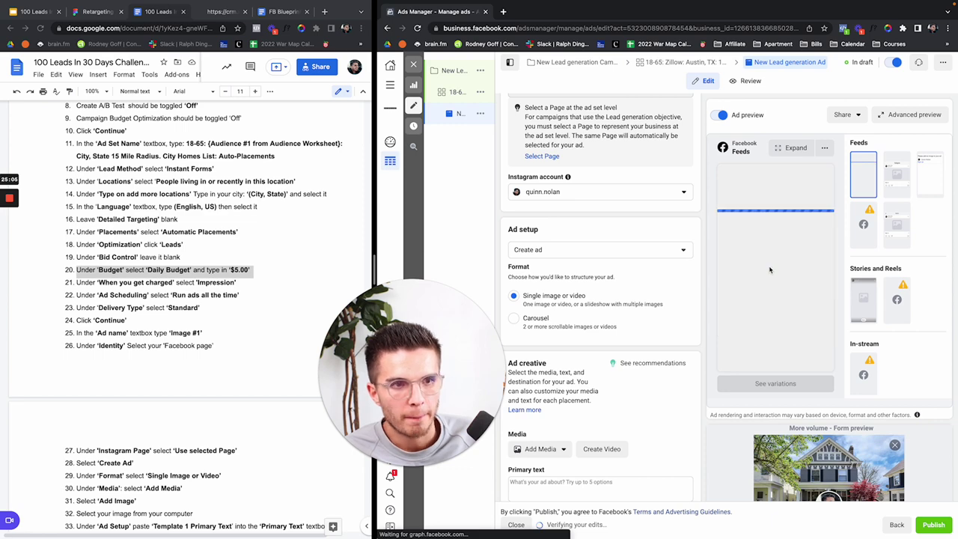
click(505, 13)
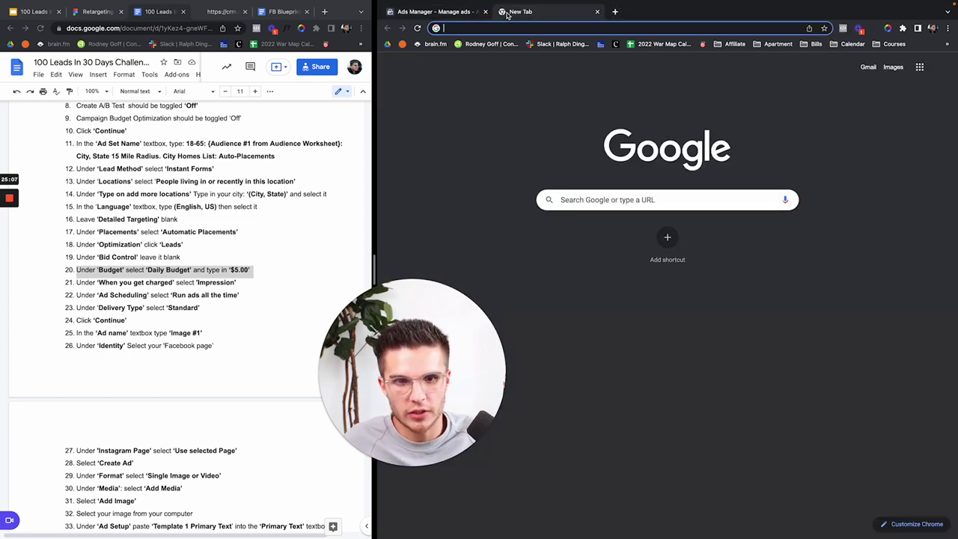
text(redfin austin texas)
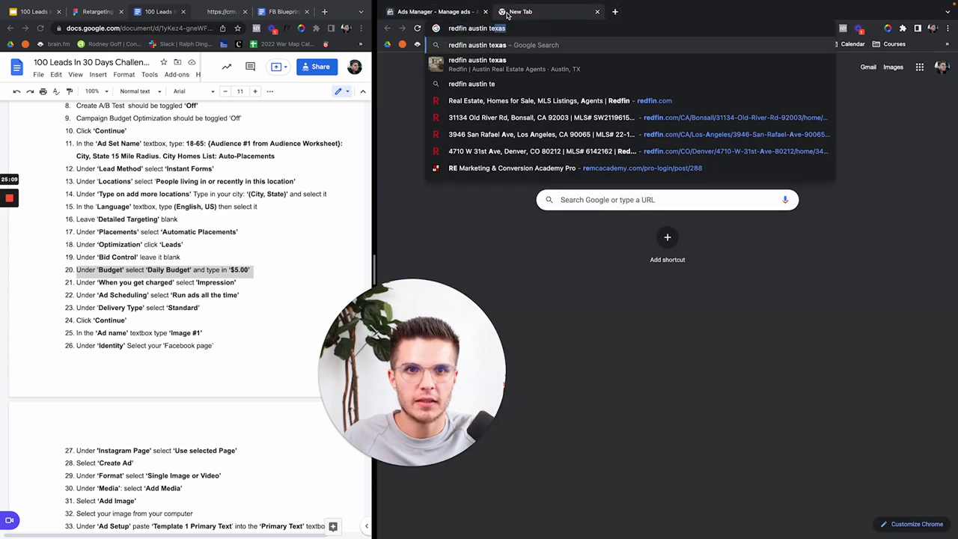
Step: Search Google for 'redfin austin texas' and open Redfin's Austin Homes for Sale page
key(Return)
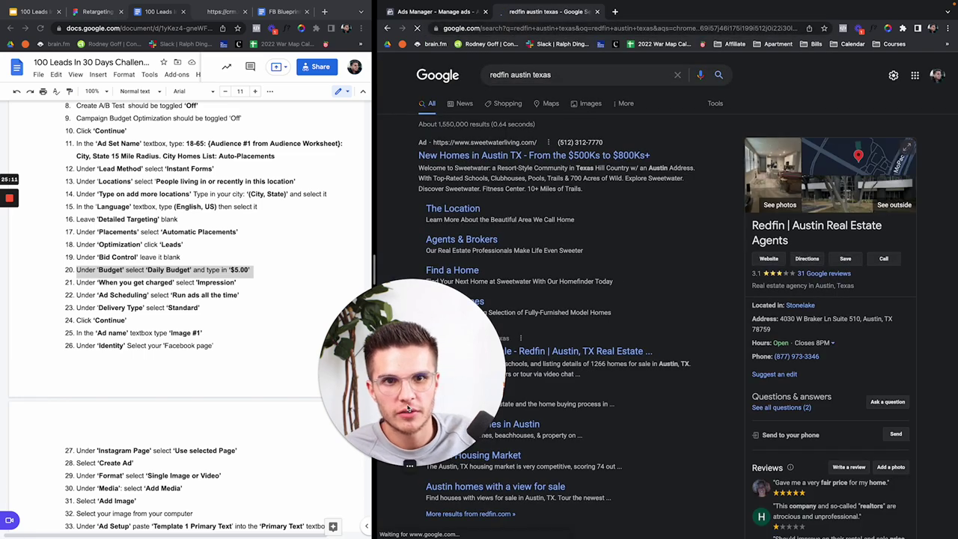
click(503, 352)
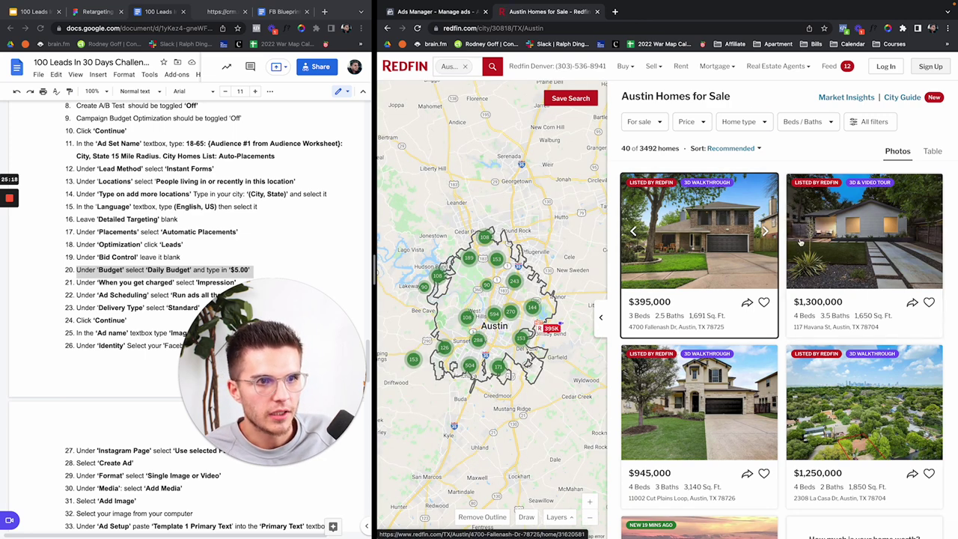
Step: Browse the first and second pages of Redfin's Austin results, moving on to page 3
scroll(804, 238, down, 7)
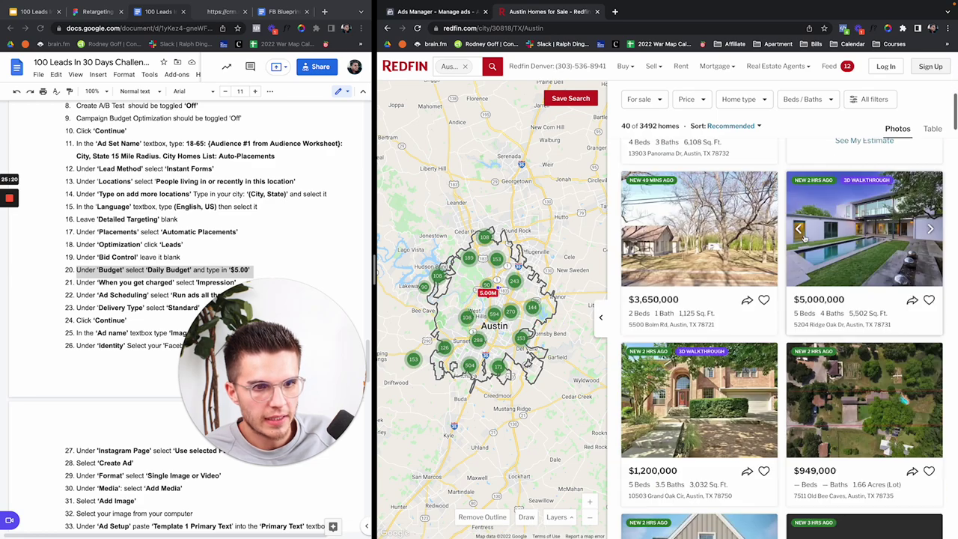
scroll(803, 238, down, 7)
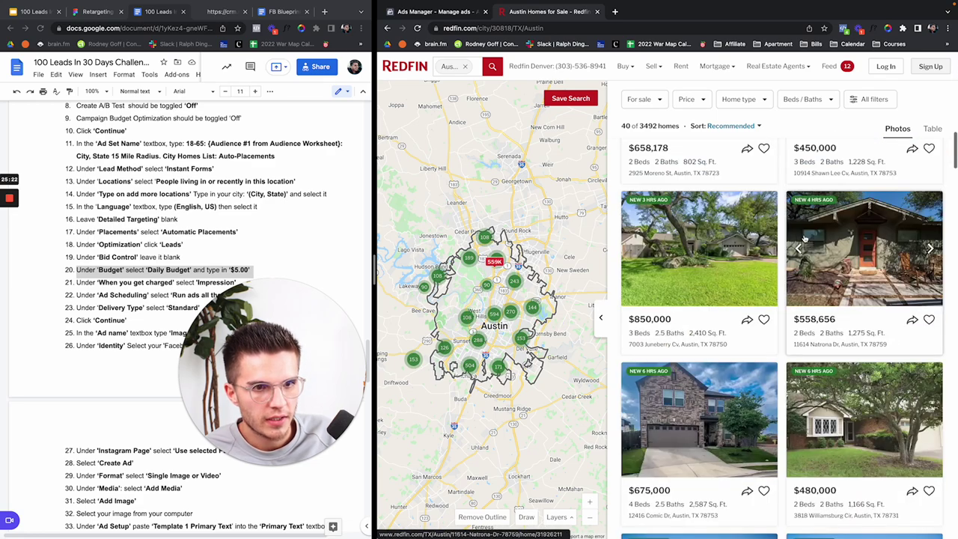
scroll(803, 238, down, 5)
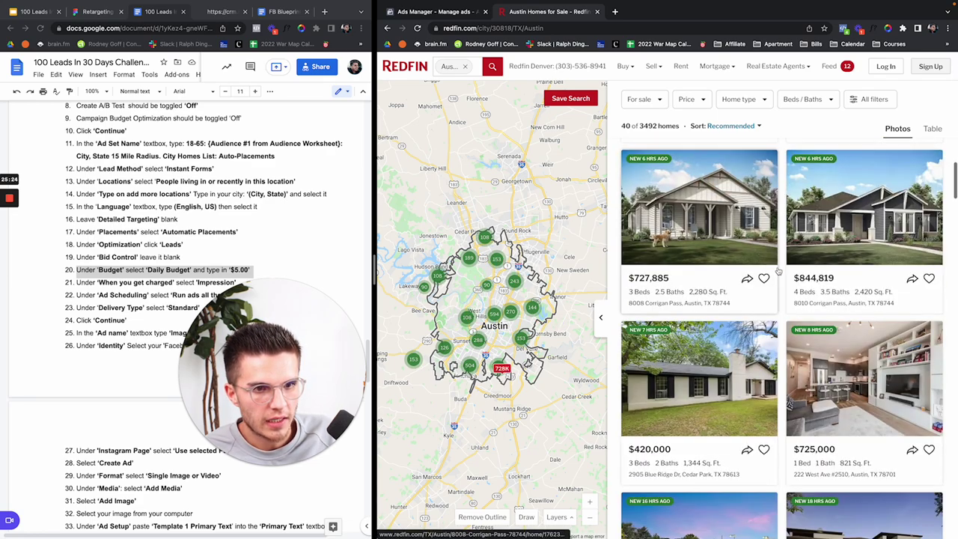
scroll(779, 271, down, 7)
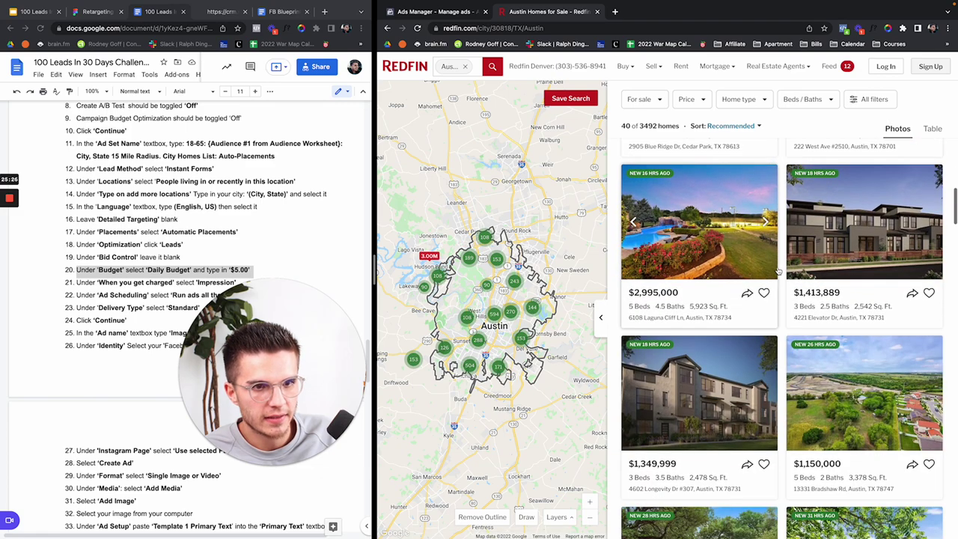
scroll(778, 271, down, 7)
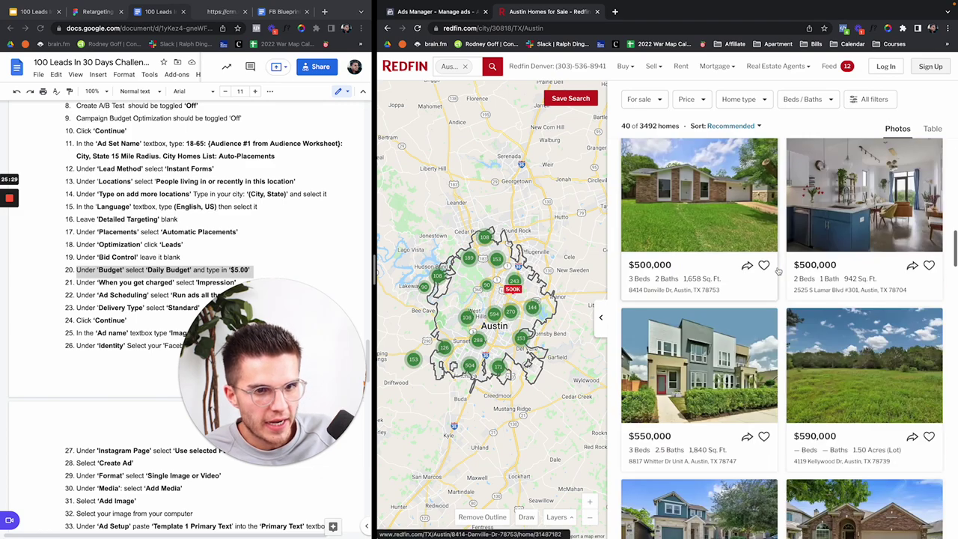
scroll(778, 270, down, 1)
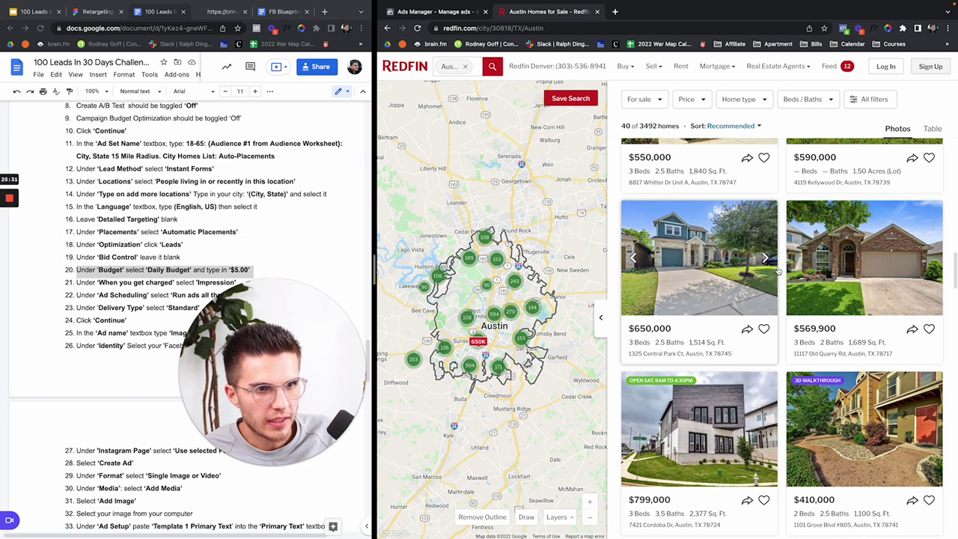
scroll(859, 260, down, 4)
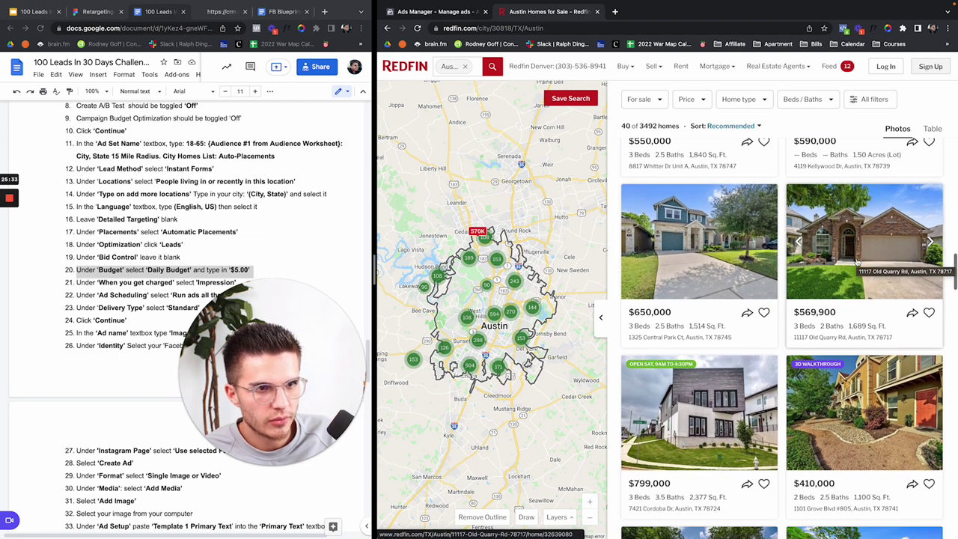
scroll(857, 261, down, 4)
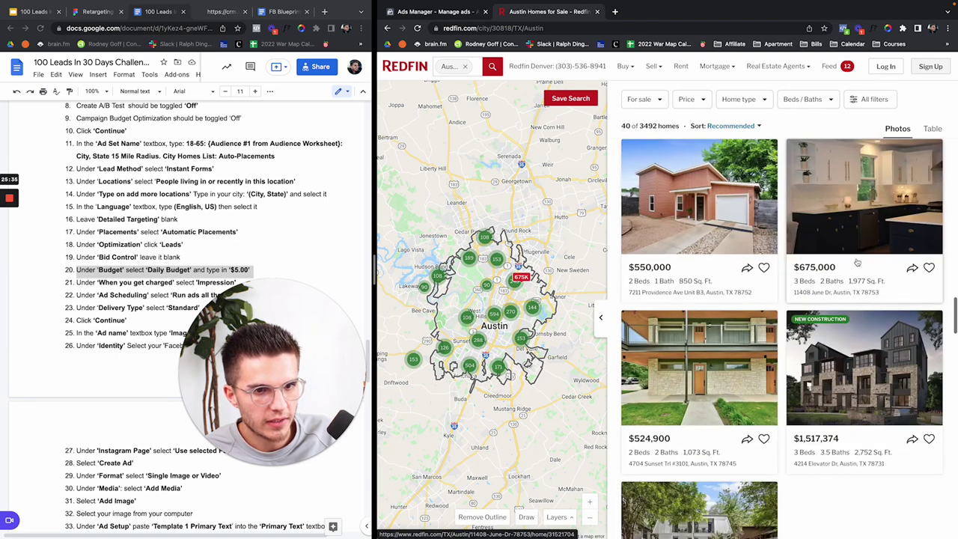
scroll(858, 261, down, 5)
click(704, 340)
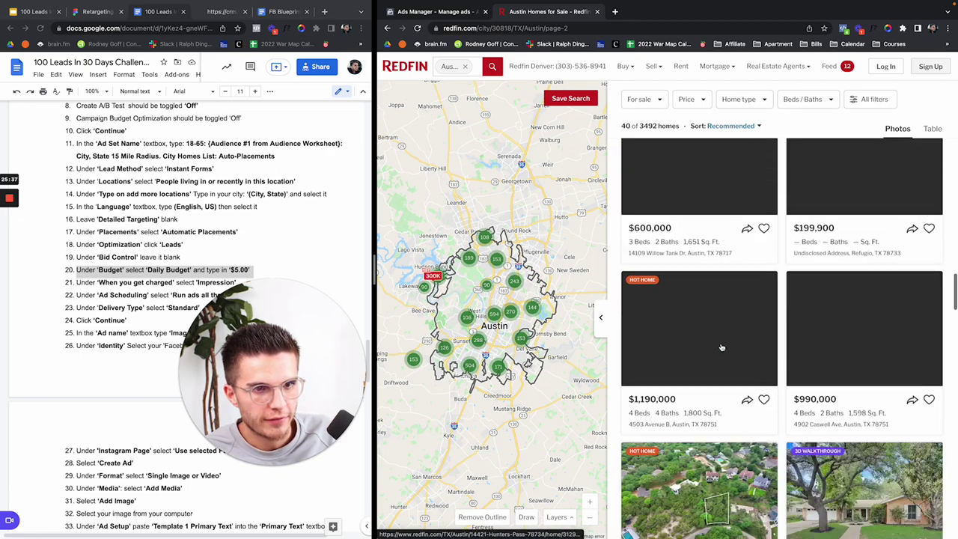
scroll(736, 268, down, 3)
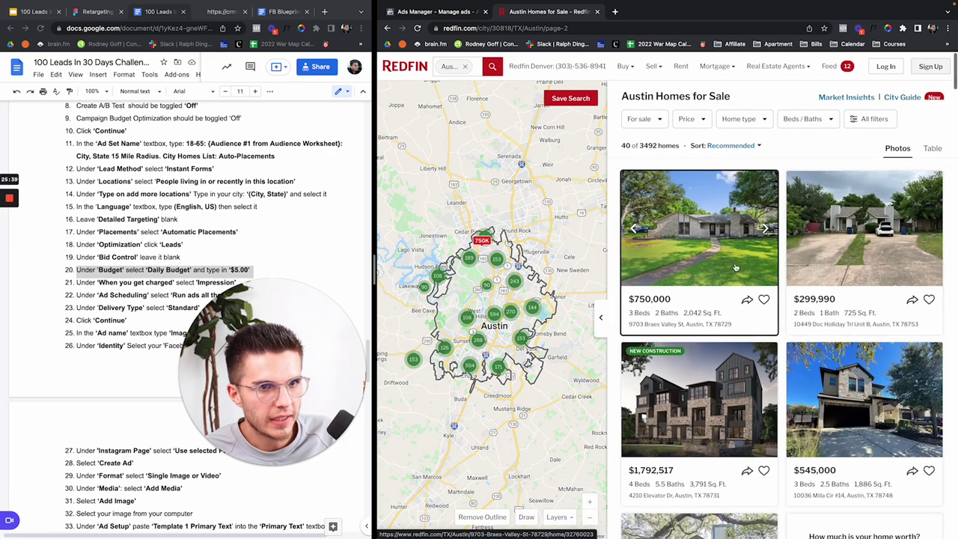
scroll(736, 268, down, 10)
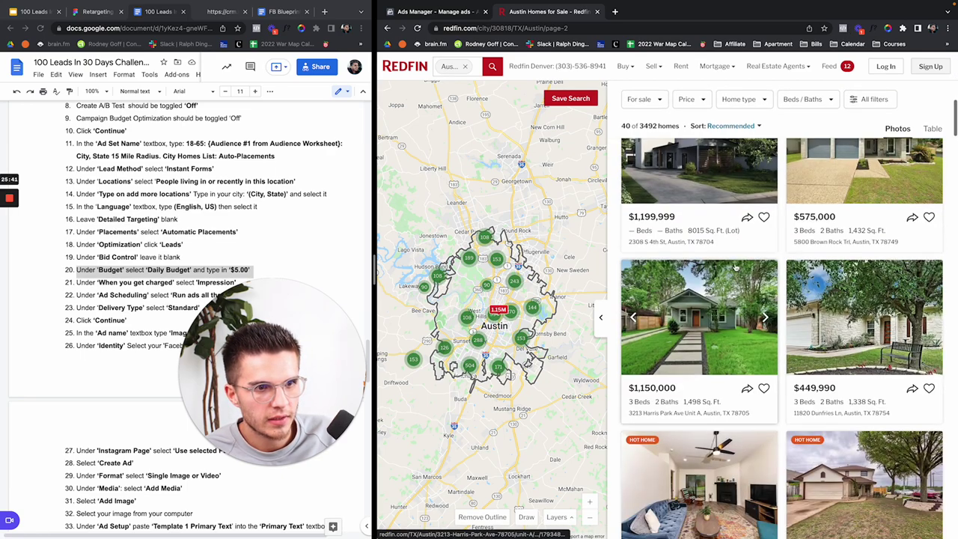
scroll(736, 268, down, 12)
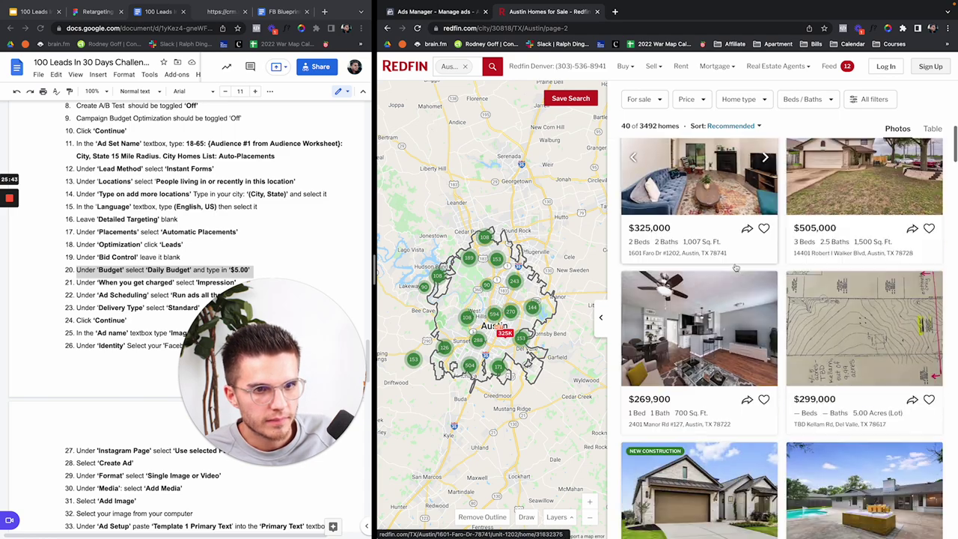
scroll(736, 267, down, 14)
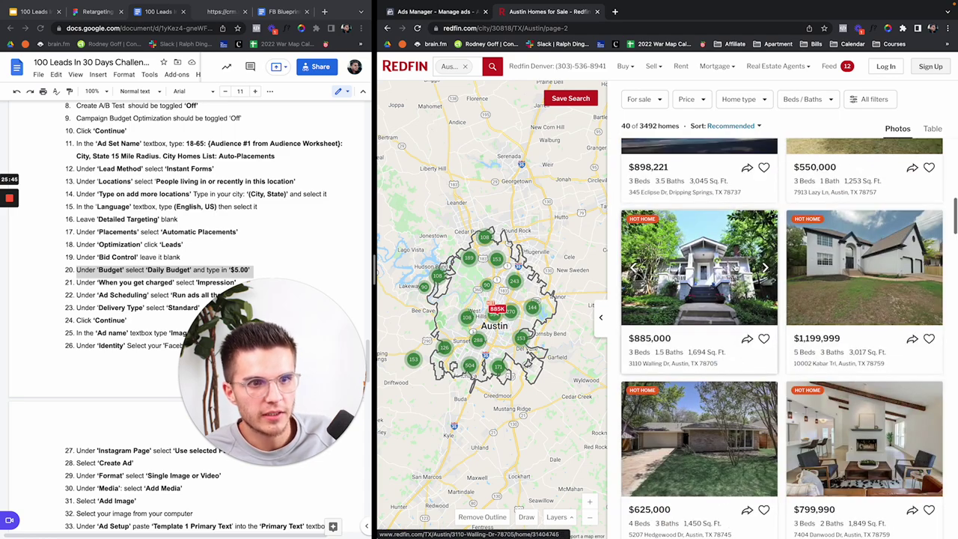
scroll(736, 267, down, 5)
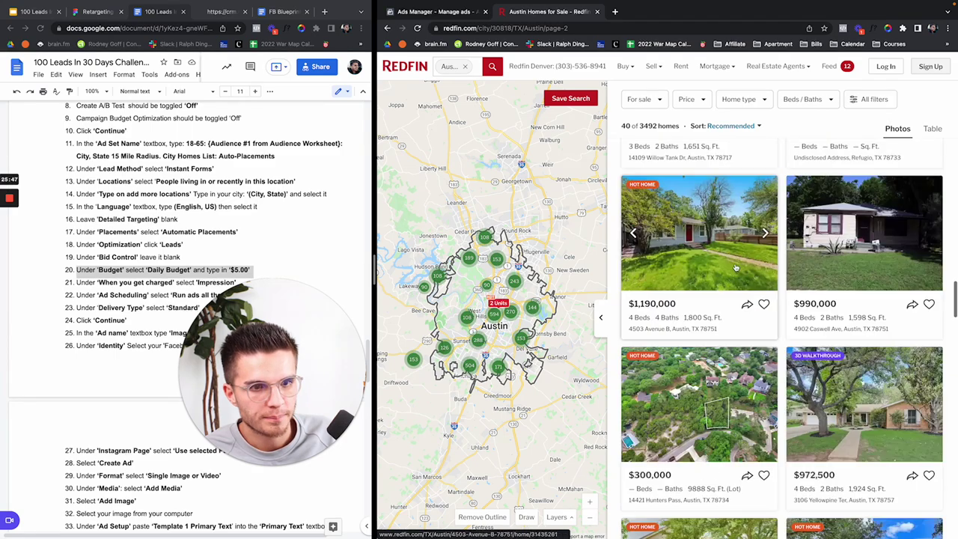
scroll(736, 268, down, 5)
click(762, 325)
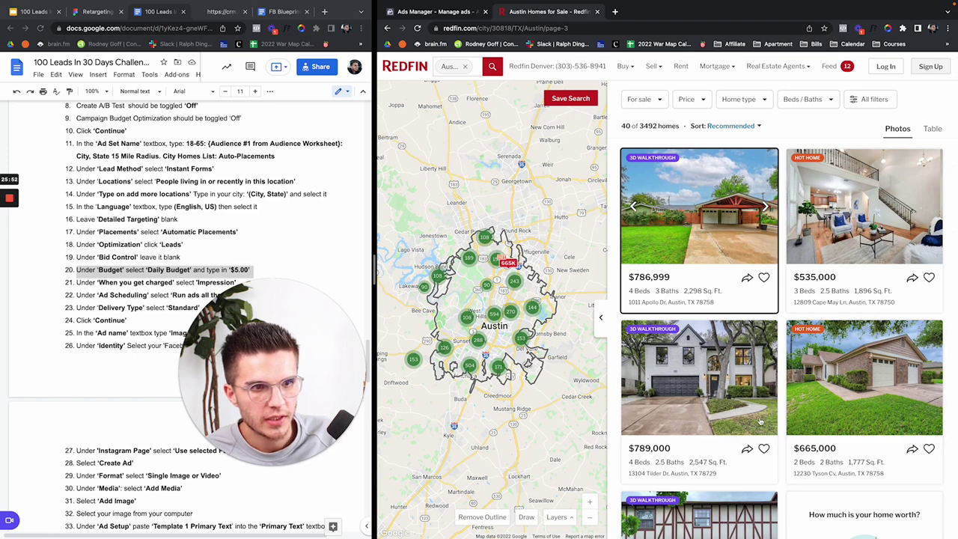
Step: Browse page 3, return to page 1, and open the $569,900 three-bed brick house listing
scroll(760, 421, down, 5)
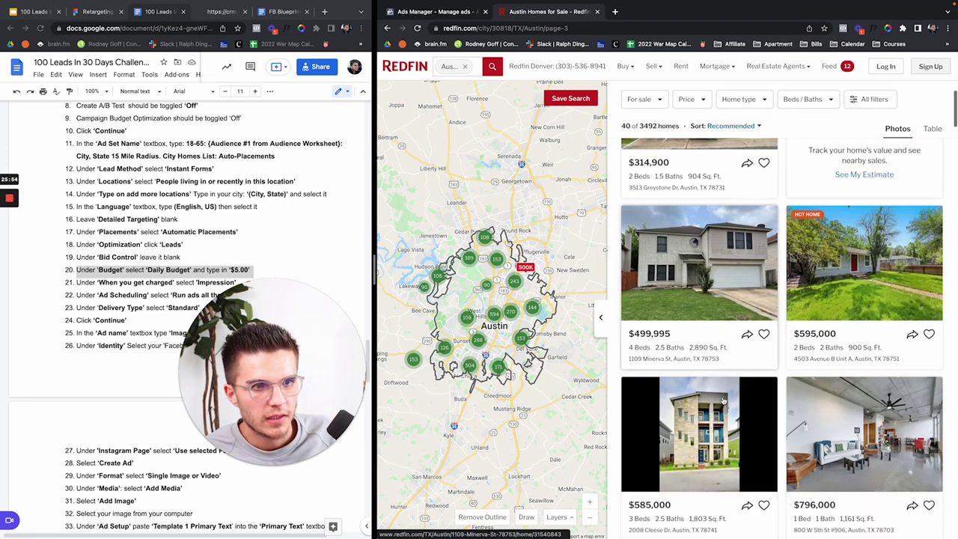
scroll(723, 402, down, 5)
scroll(723, 402, down, 4)
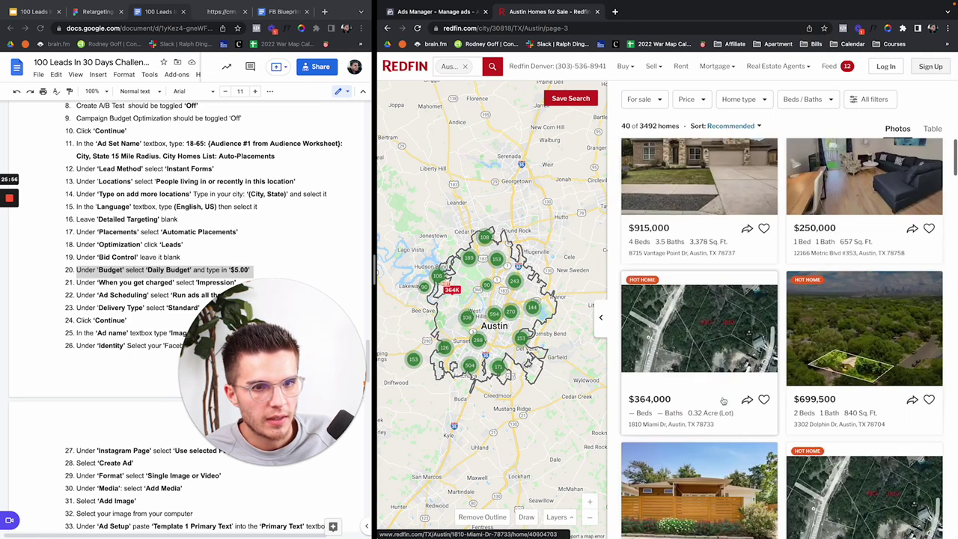
scroll(723, 402, down, 5)
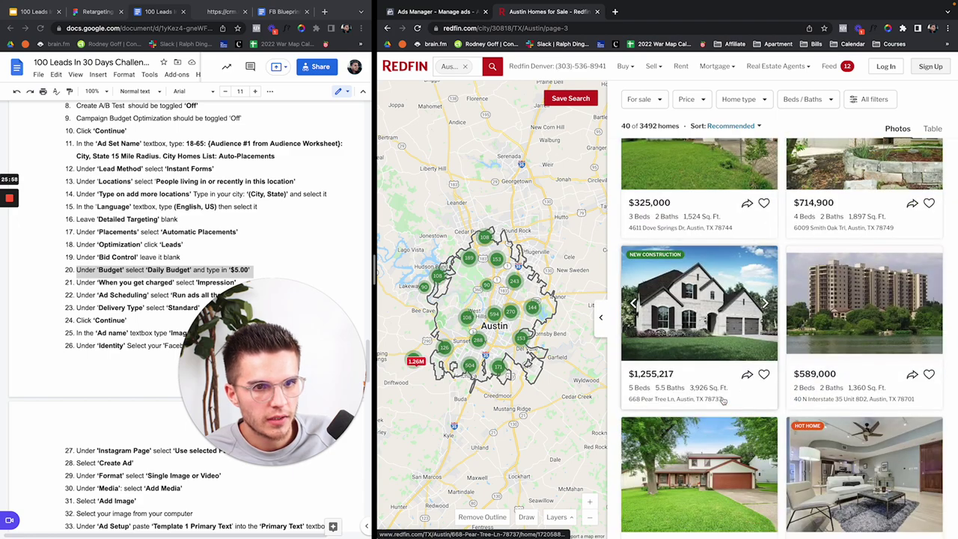
scroll(723, 402, down, 3)
scroll(723, 402, down, 5)
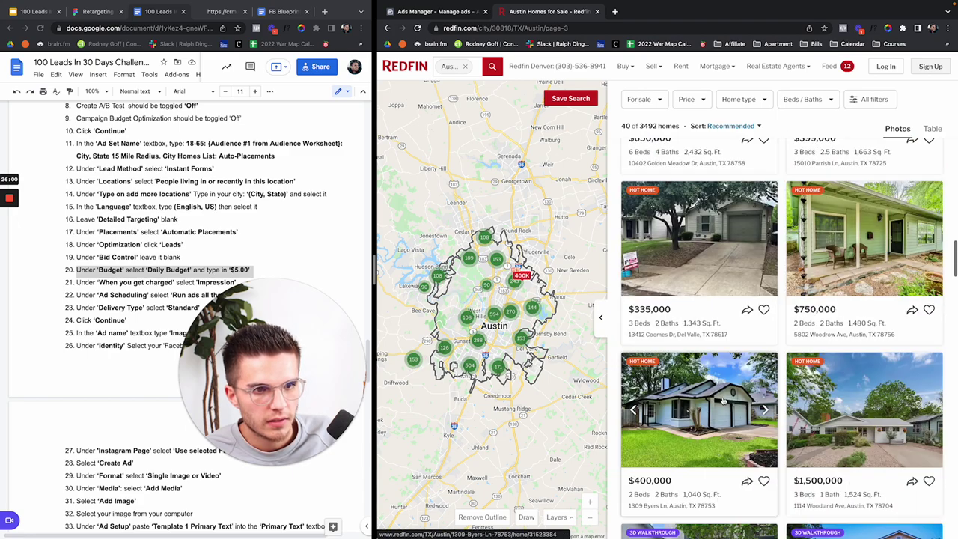
scroll(723, 402, down, 7)
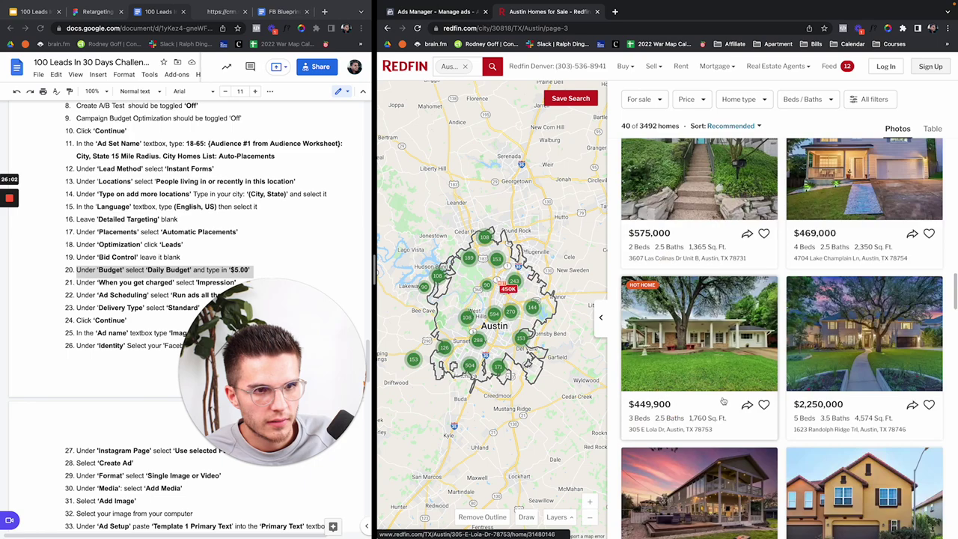
scroll(723, 401, down, 2)
scroll(723, 402, down, 10)
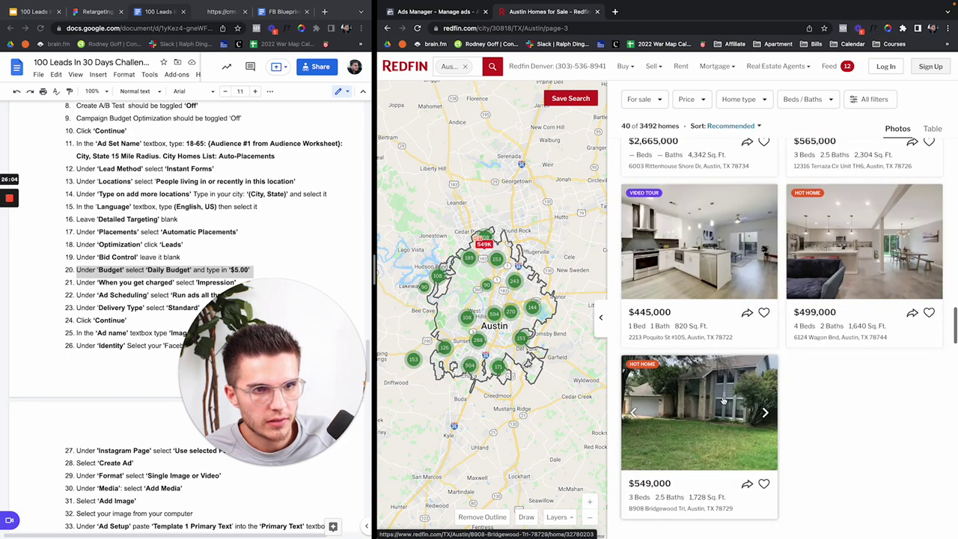
click(700, 279)
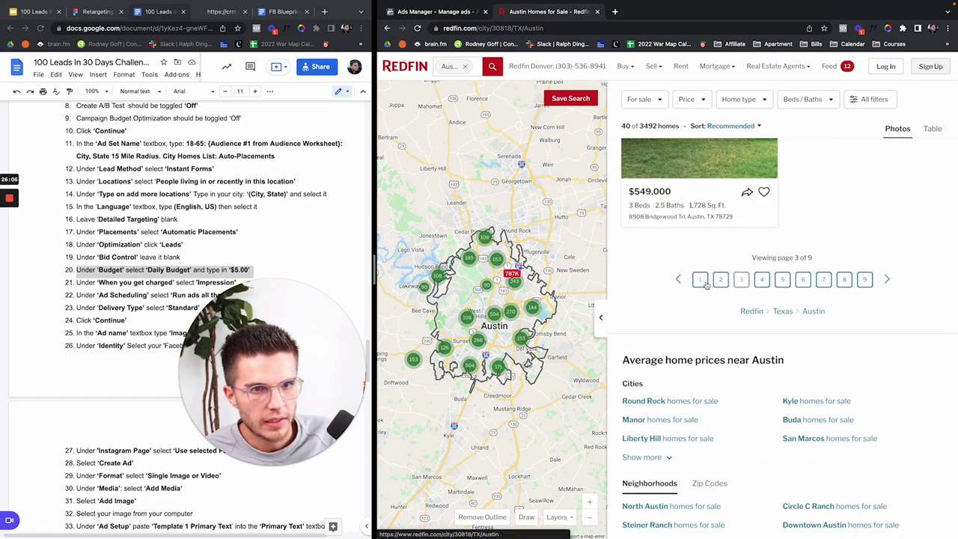
scroll(791, 353, down, 10)
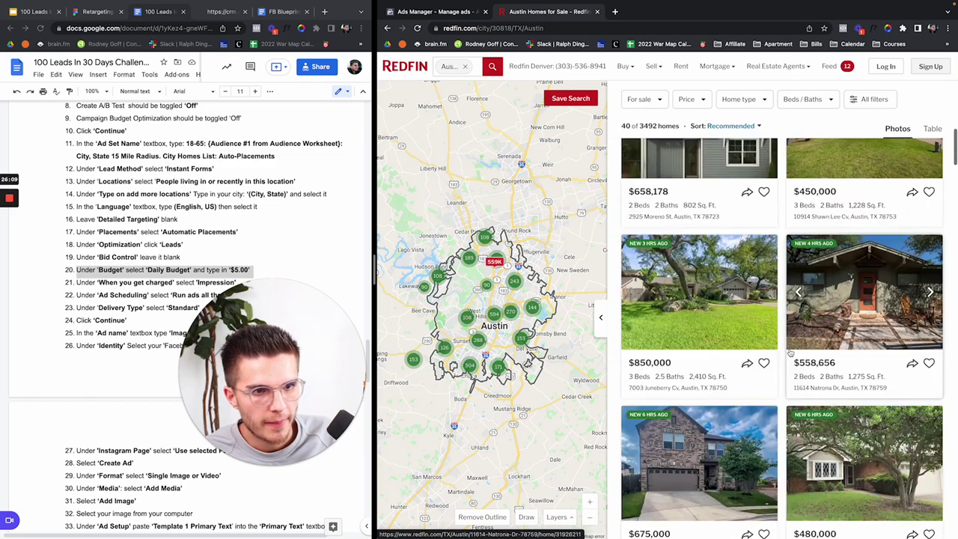
scroll(790, 353, down, 10)
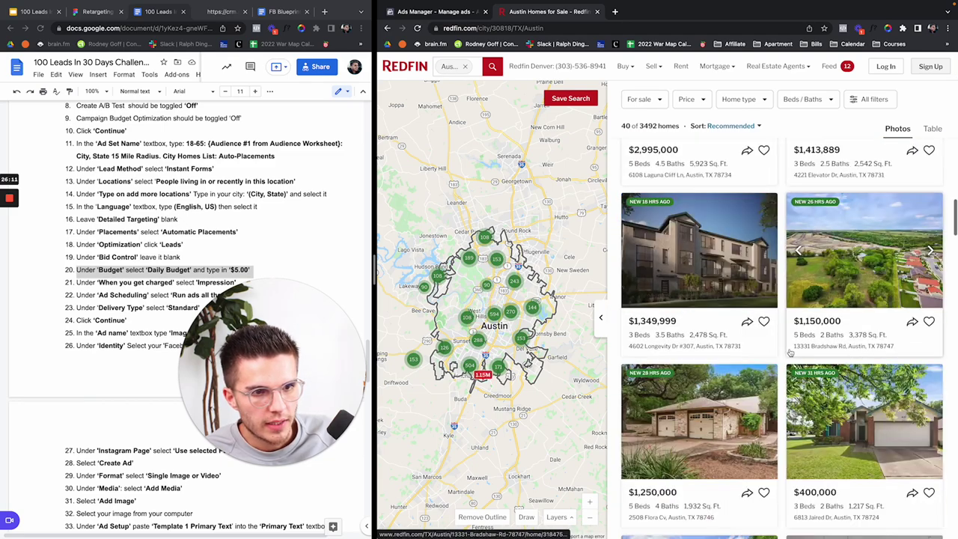
scroll(790, 353, down, 5)
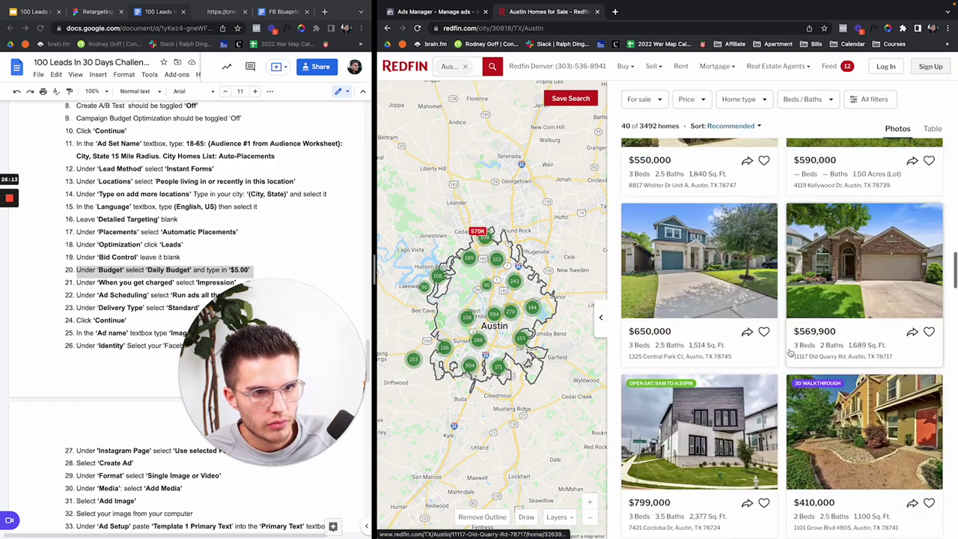
click(862, 258)
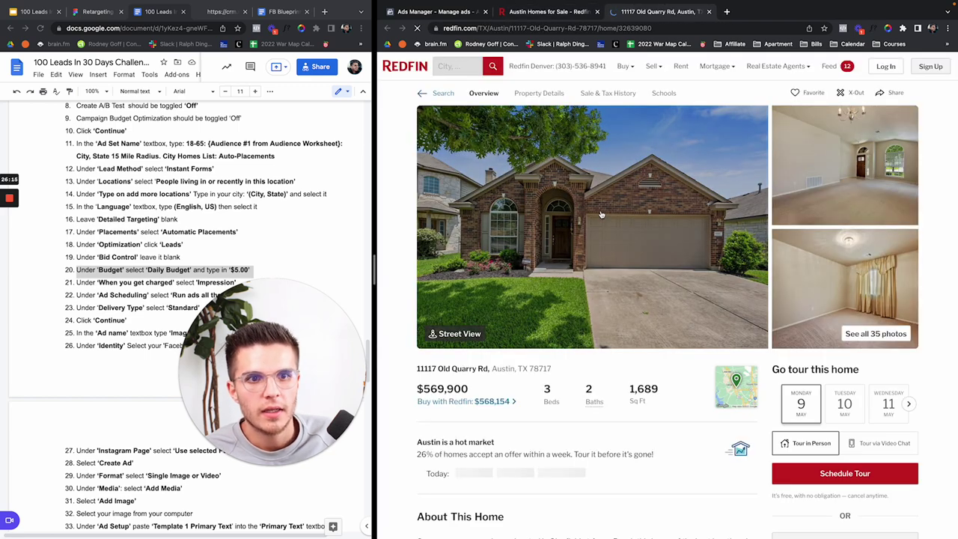
Step: Save the listing's front photo to Downloads as 1816579_0.jpeg and return to the Ads Manager tab
click(599, 256)
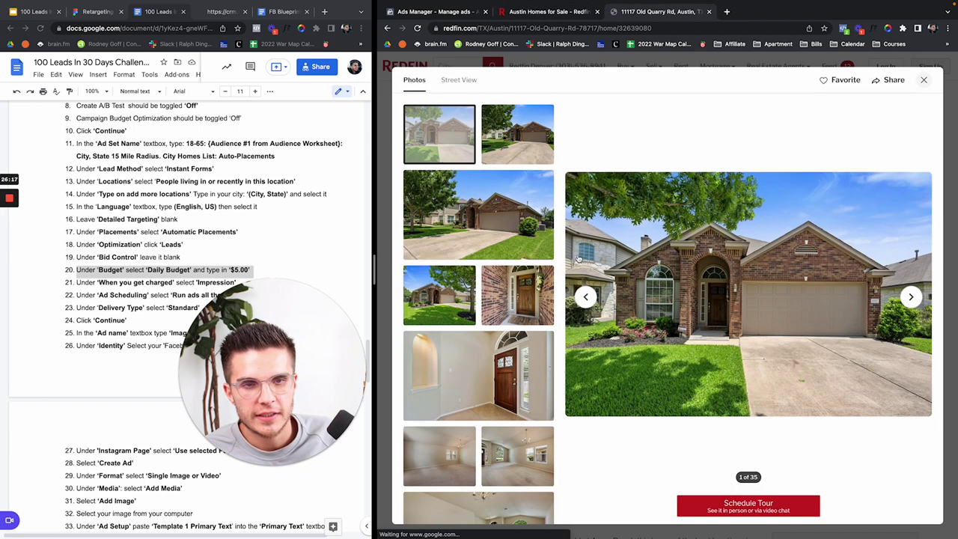
right_click(716, 300)
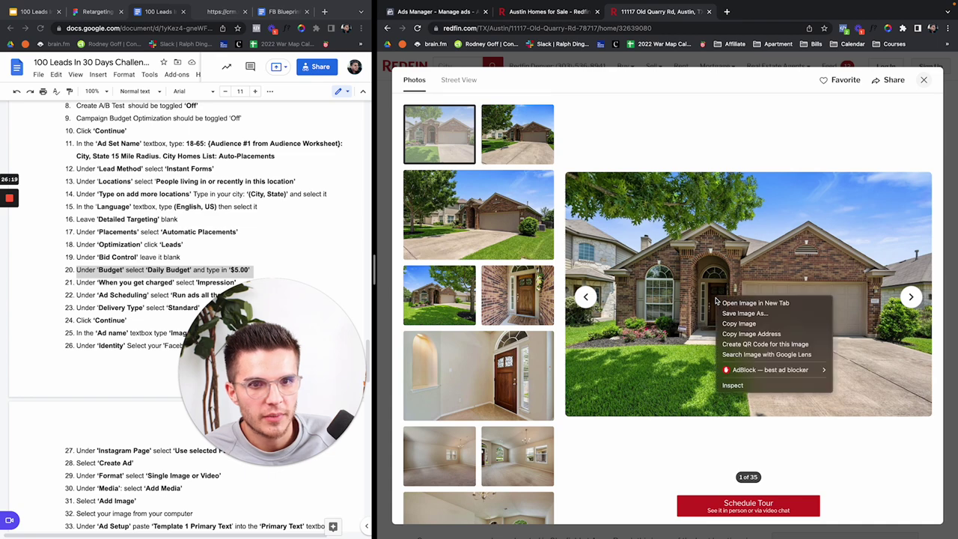
click(724, 312)
key(Return)
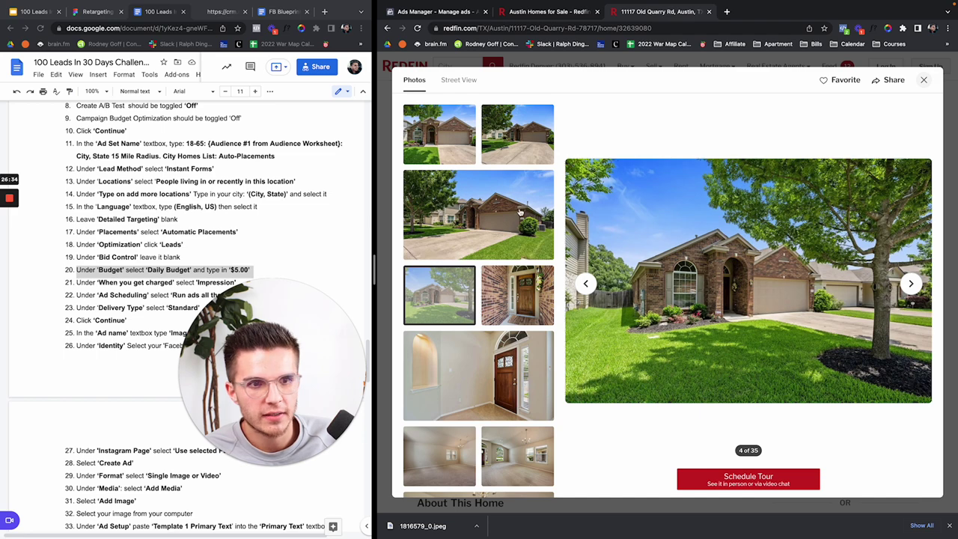
click(432, 123)
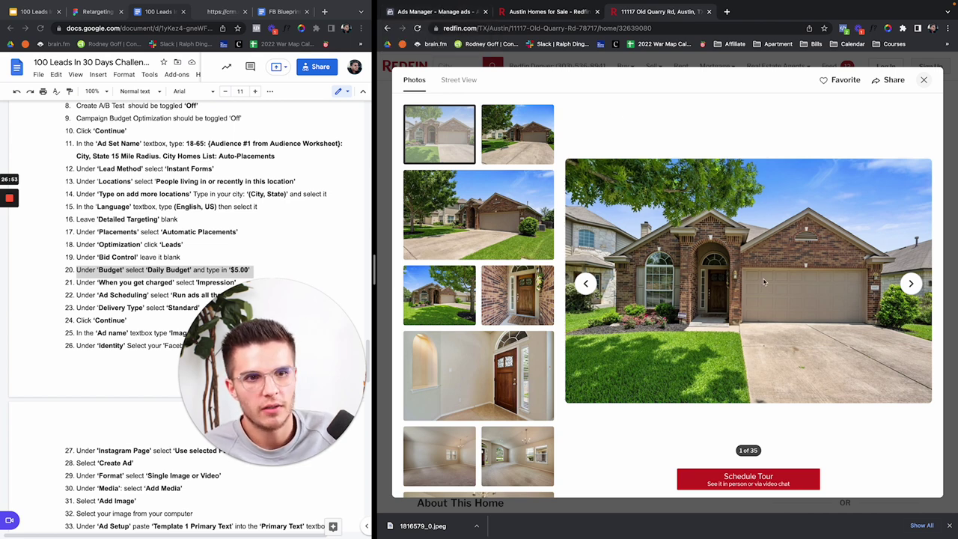
click(447, 17)
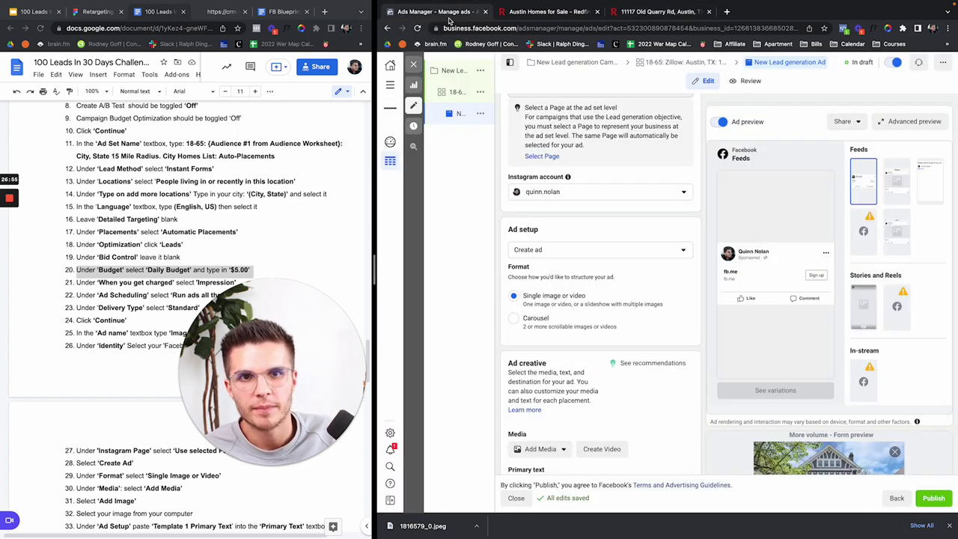
Step: Upload the saved house photo 1816579_0.jpeg from the computer as the ad image
scroll(624, 262, down, 3)
mouse_move(550, 300)
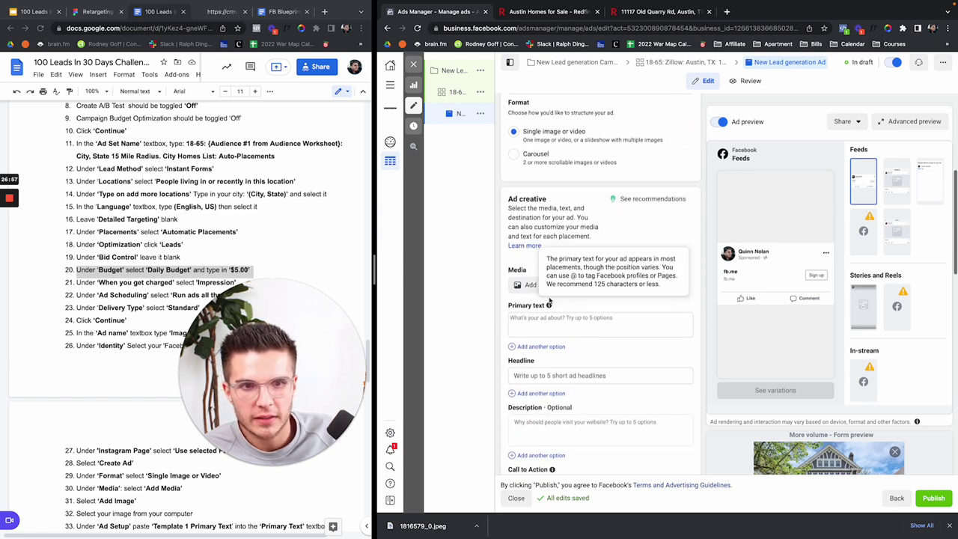
click(526, 285)
click(535, 306)
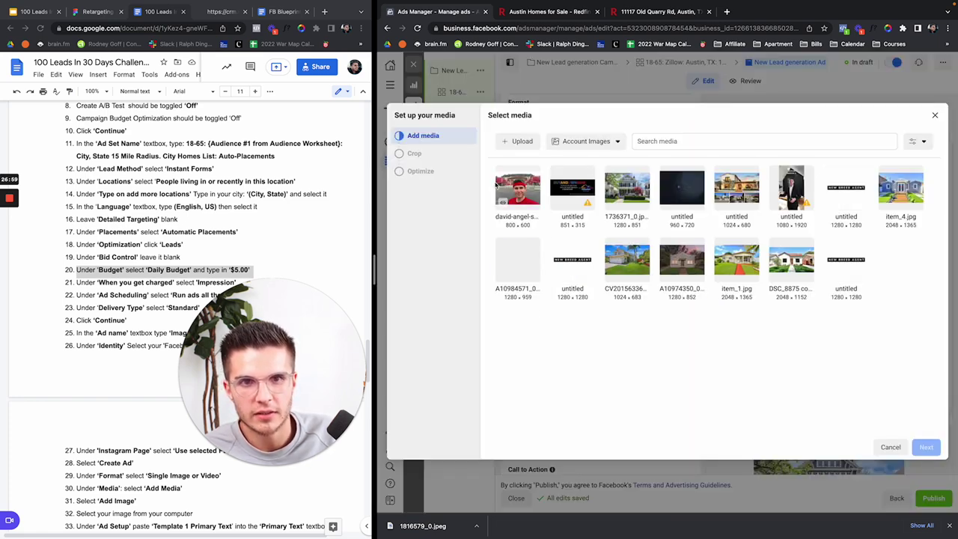
click(508, 144)
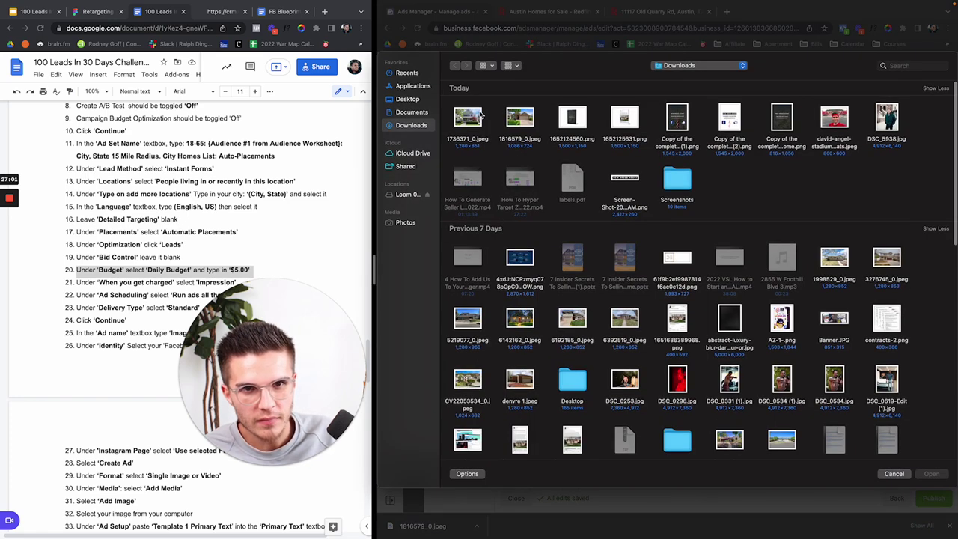
double_click(519, 119)
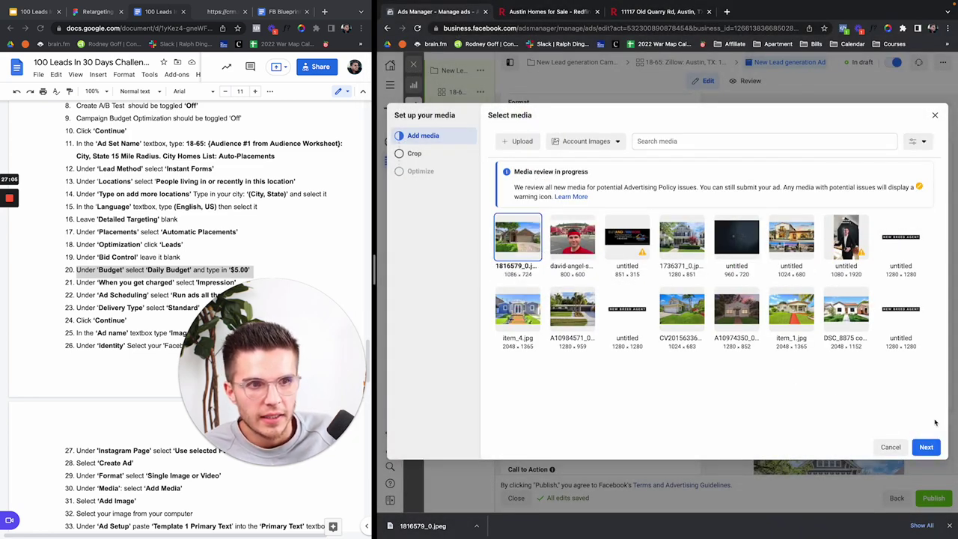
click(928, 447)
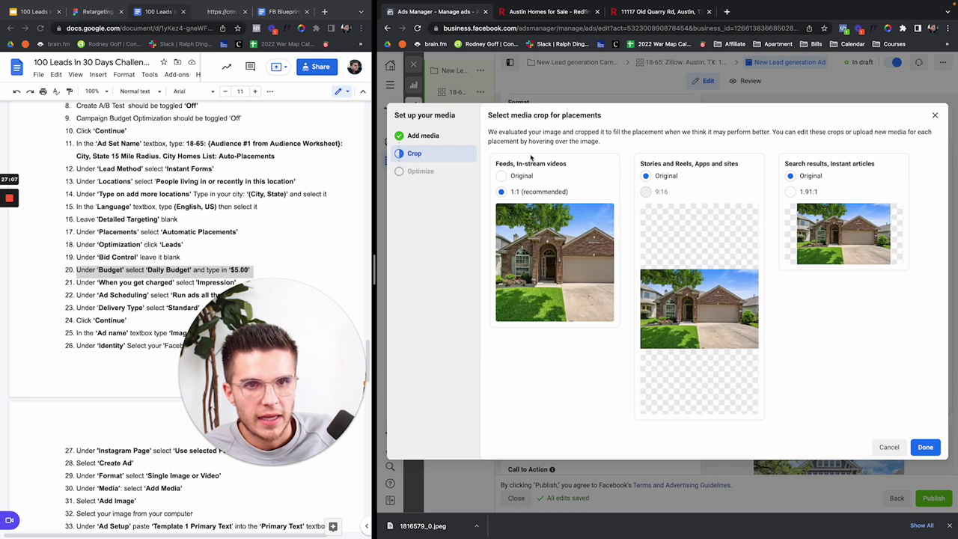
Step: Set the Feeds crop to Original and the Search results crop to 1.91:1
click(501, 176)
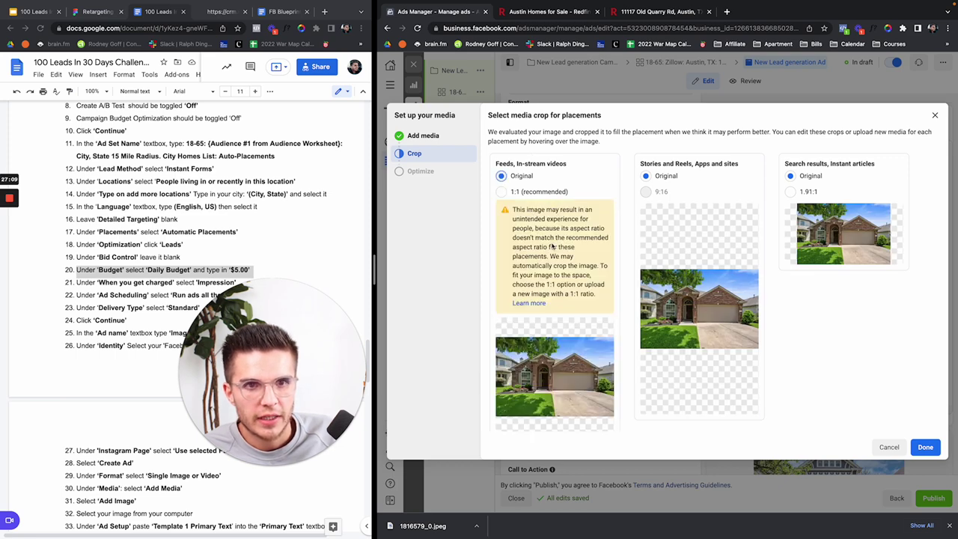
mouse_move(808, 217)
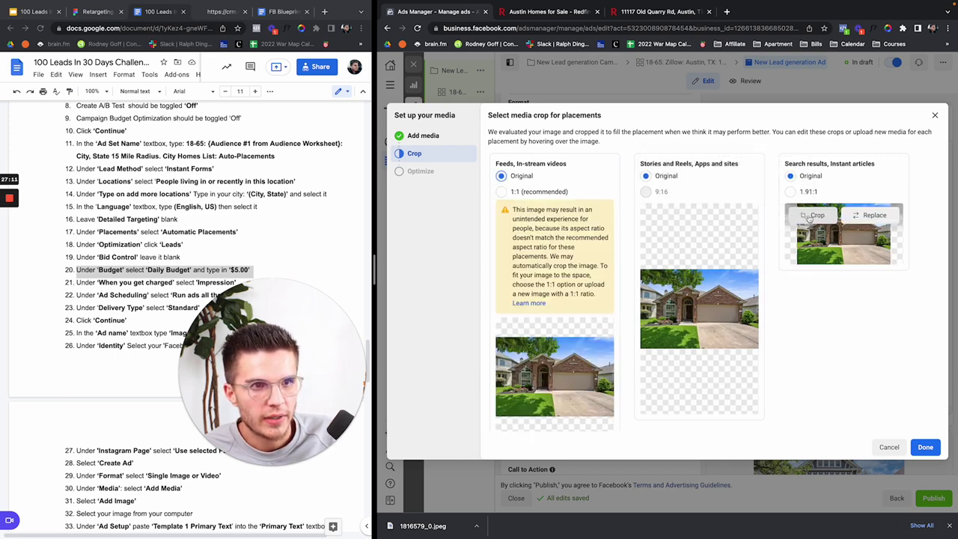
click(791, 192)
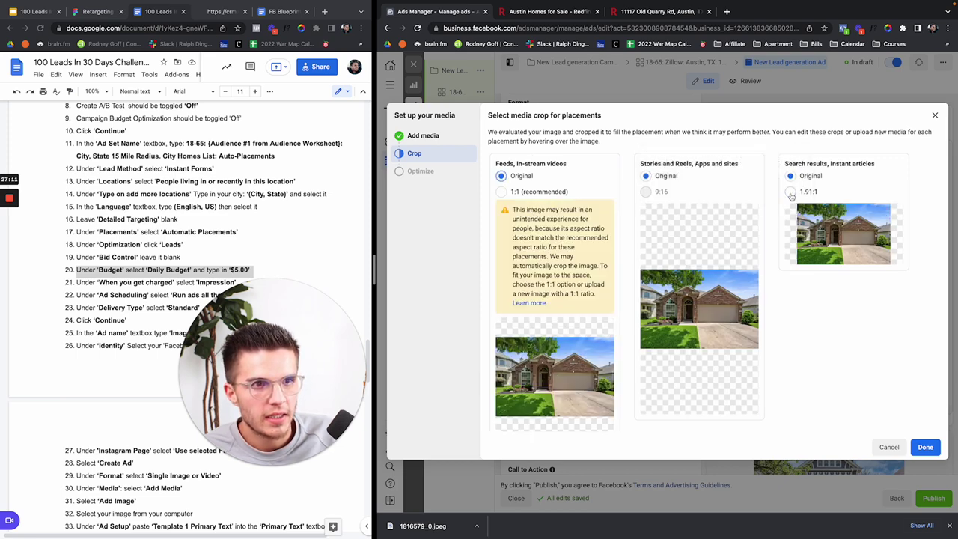
click(926, 447)
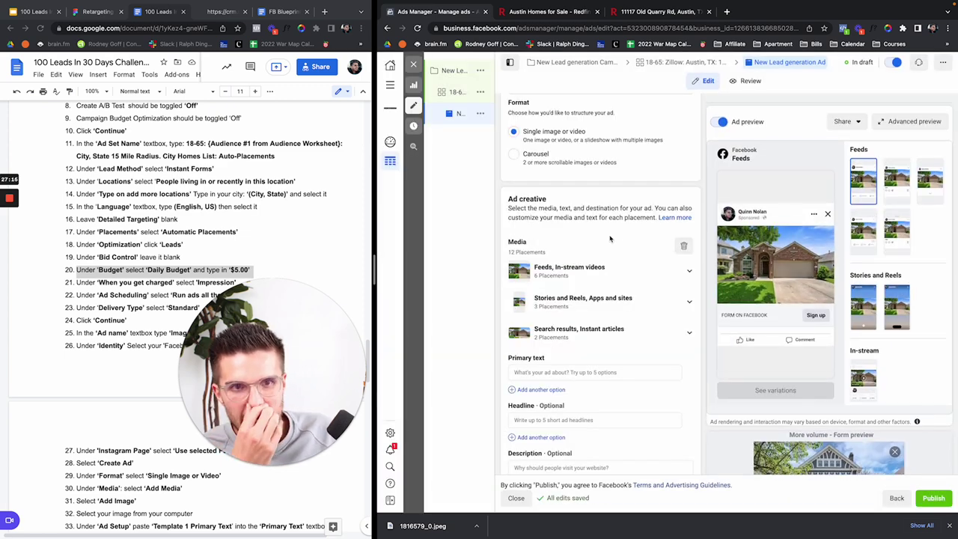
Step: Replace the ad name 'New Lead generation Ad' with 'Image #1'
scroll(610, 239, up, 5)
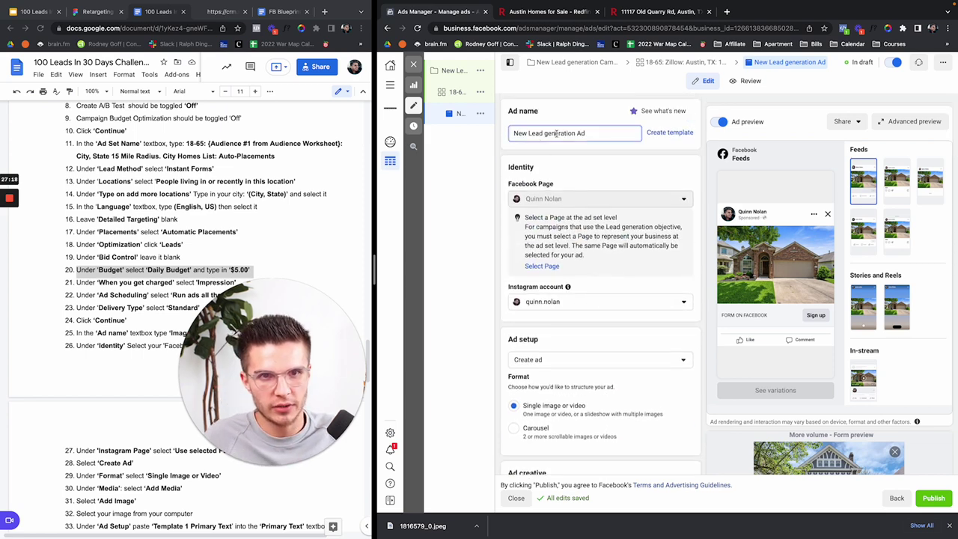
triple_click(556, 133)
key(BackSpace)
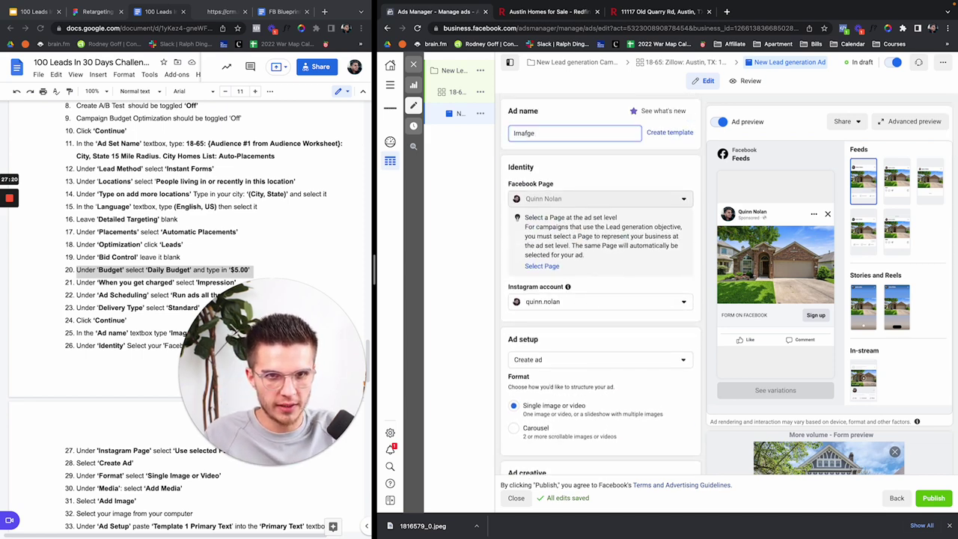
click(601, 164)
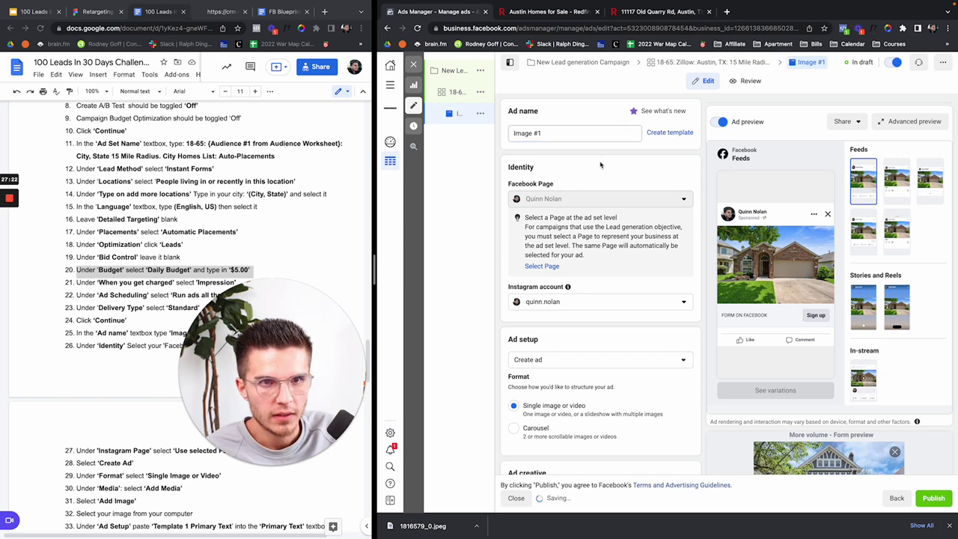
scroll(603, 164, down, 2)
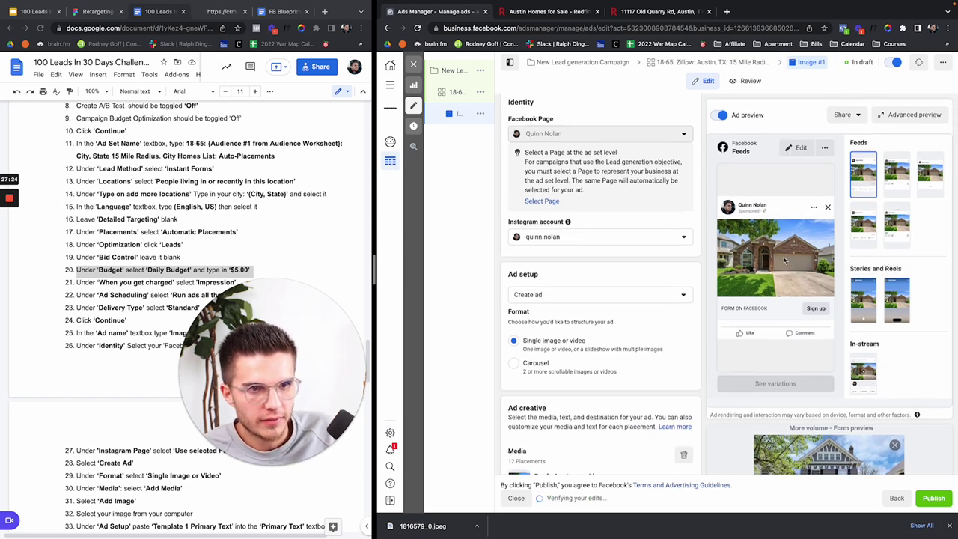
click(903, 171)
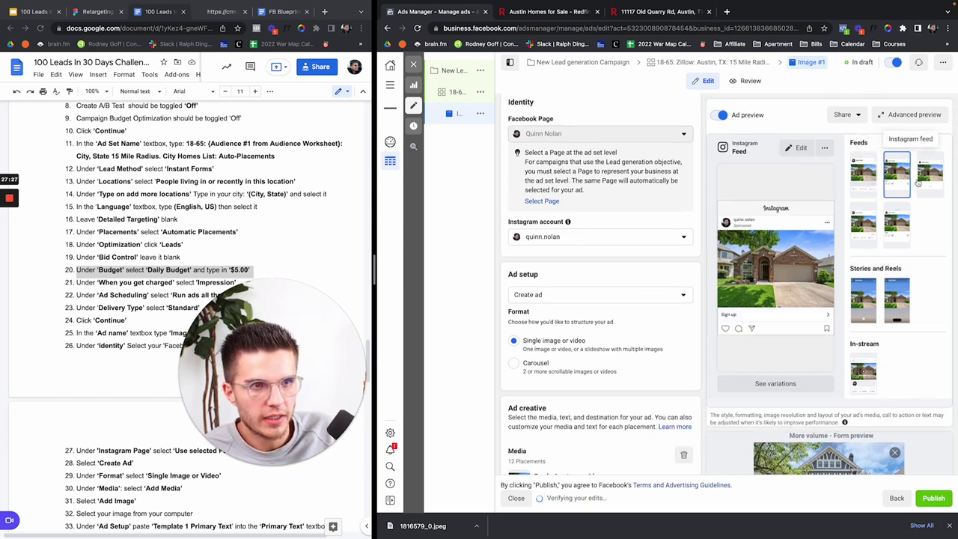
click(930, 172)
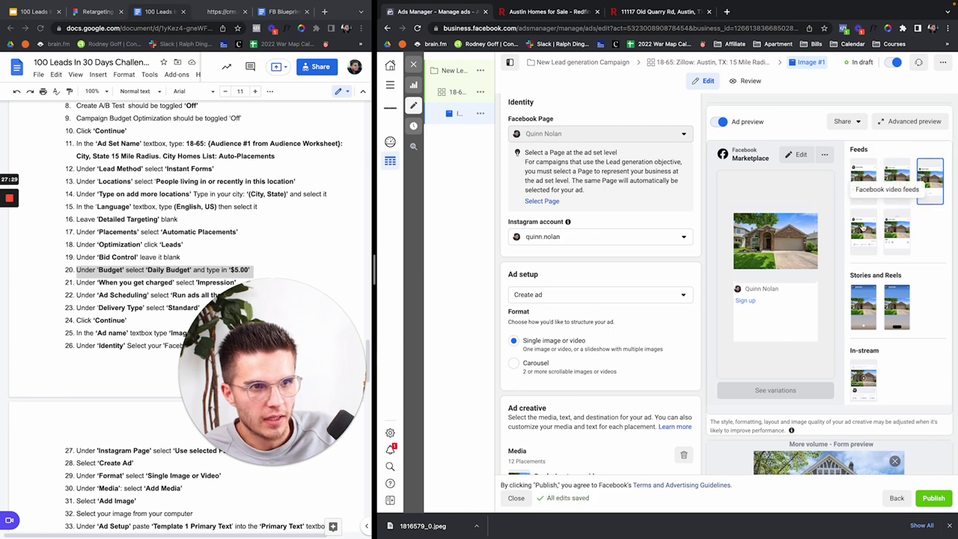
click(859, 228)
click(896, 241)
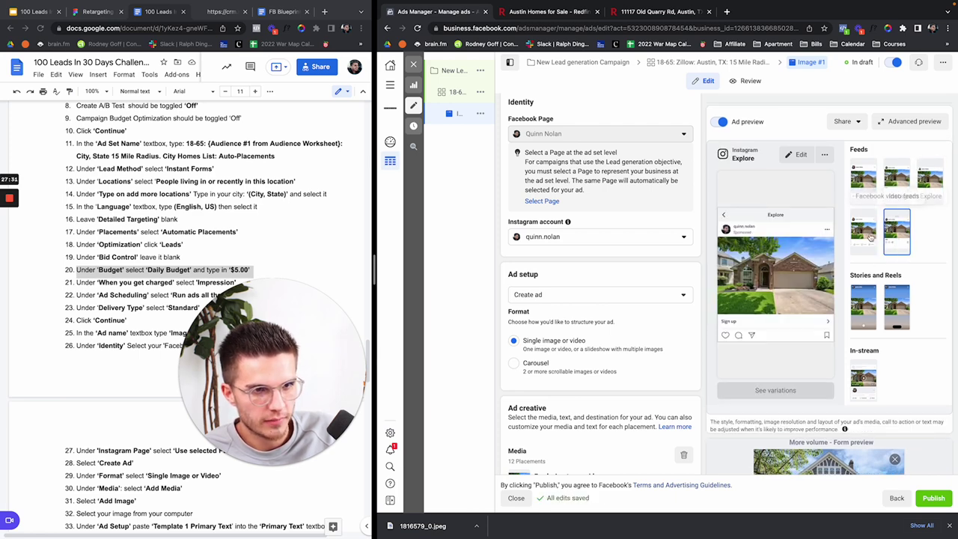
click(866, 303)
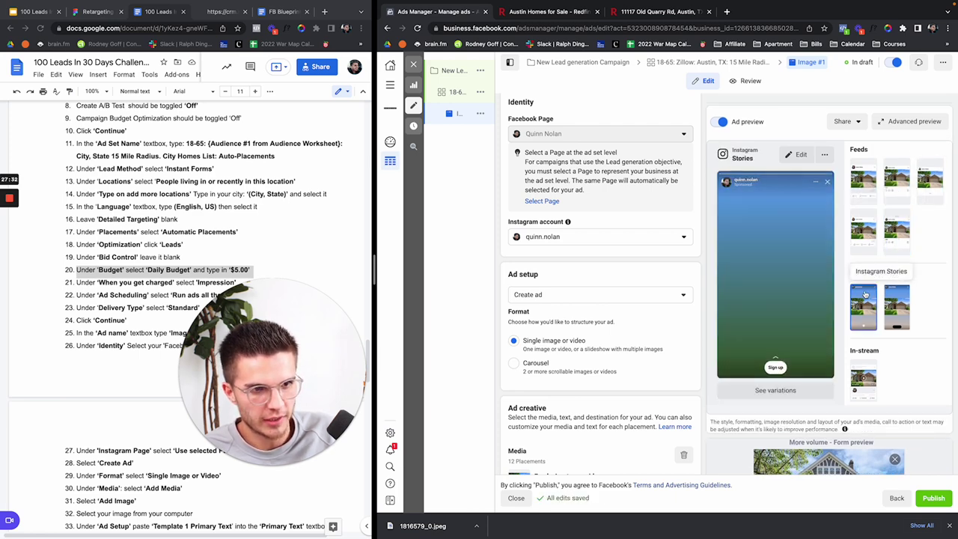
click(902, 314)
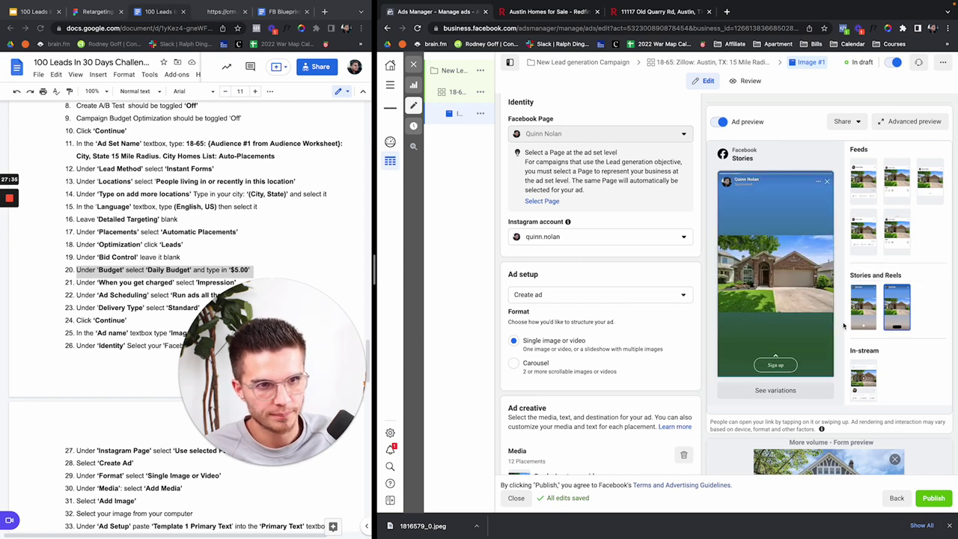
click(863, 179)
scroll(696, 356, down, 3)
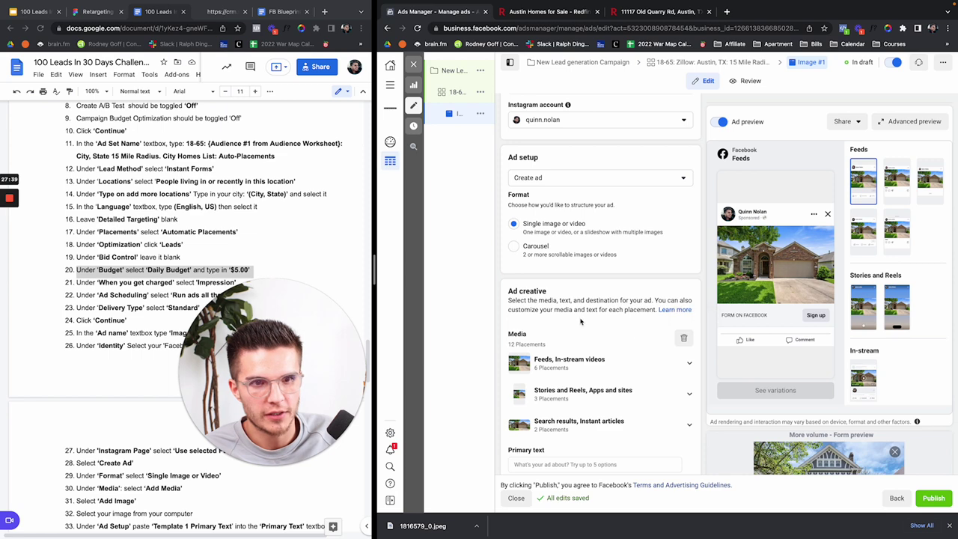
scroll(681, 329, down, 3)
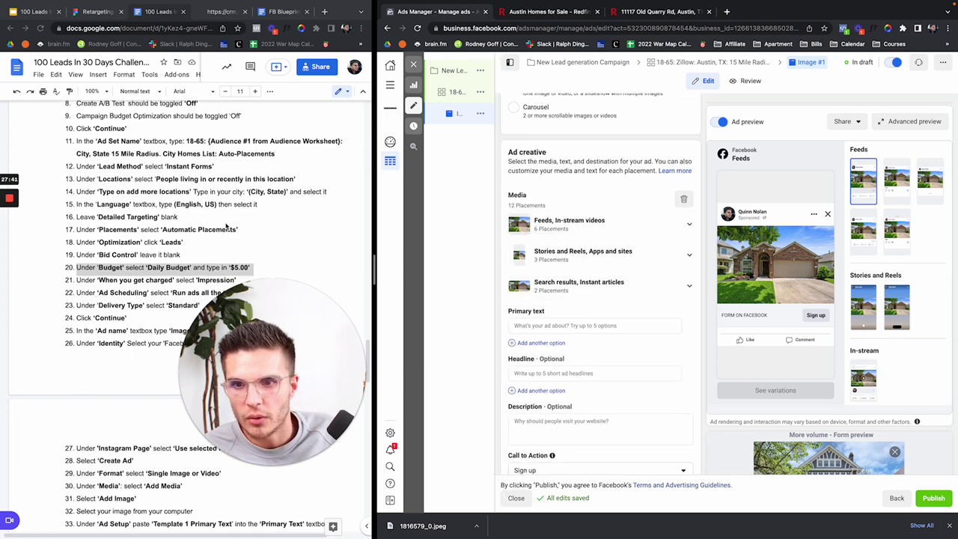
scroll(78, 219, down, 5)
click(89, 230)
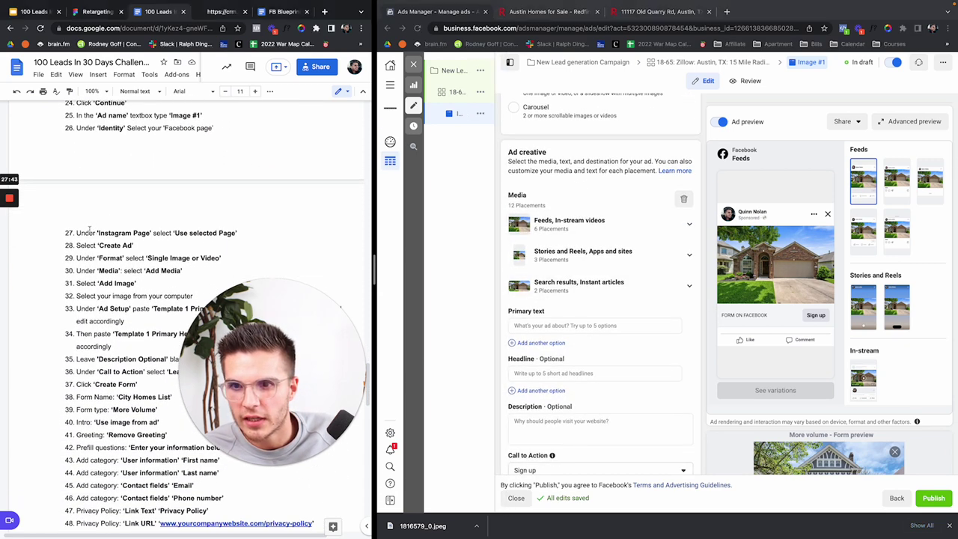
scroll(174, 268, down, 1)
drag(76, 199, 273, 287)
scroll(212, 225, down, 2)
click(116, 164)
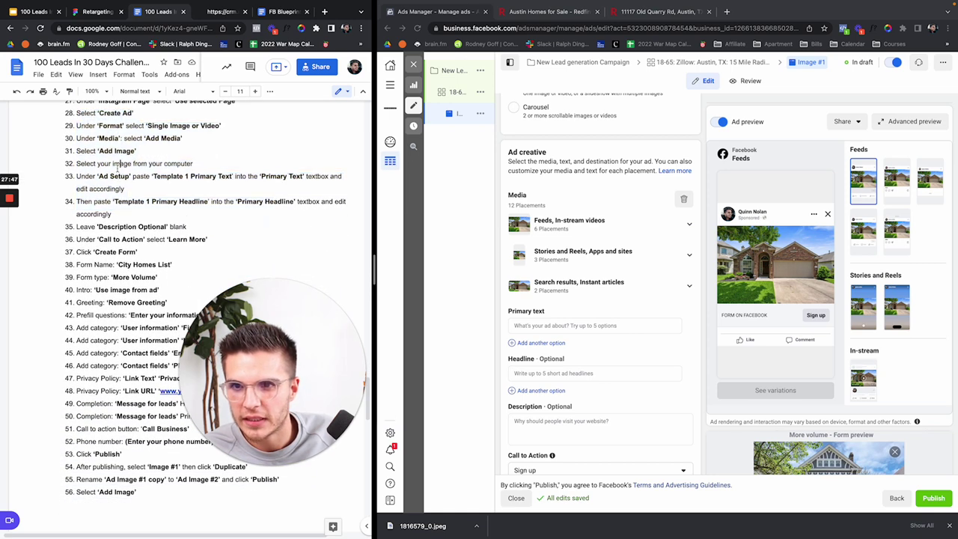
scroll(172, 178, down, 10)
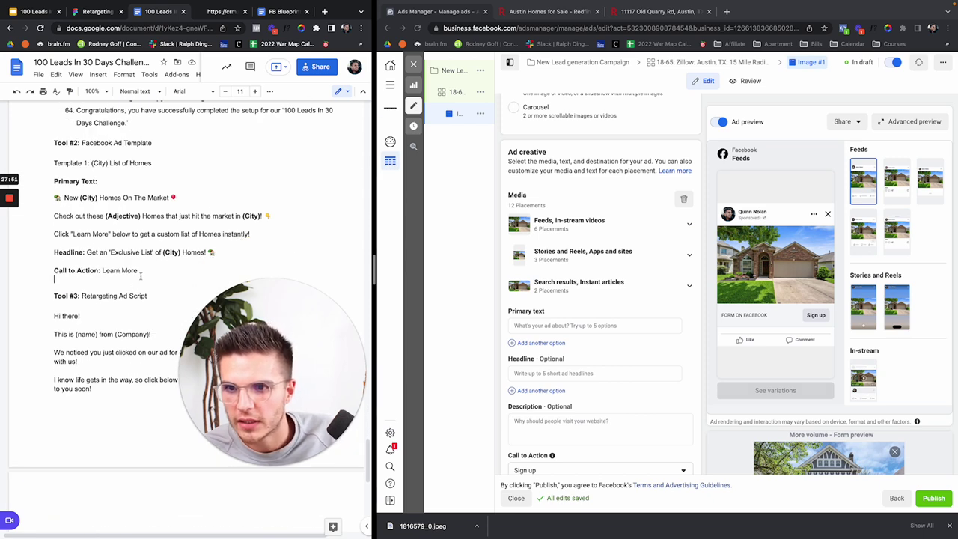
drag(222, 252, 52, 198)
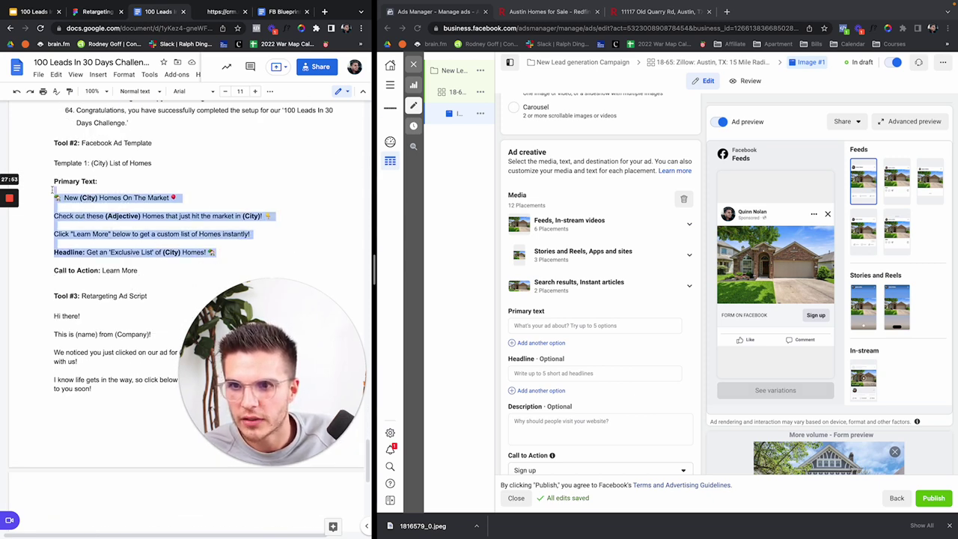
drag(253, 234, 53, 198)
key(super+c)
Step: Paste the template primary text, replacing (City) with Austin and (Adjective) with beautiful
click(581, 334)
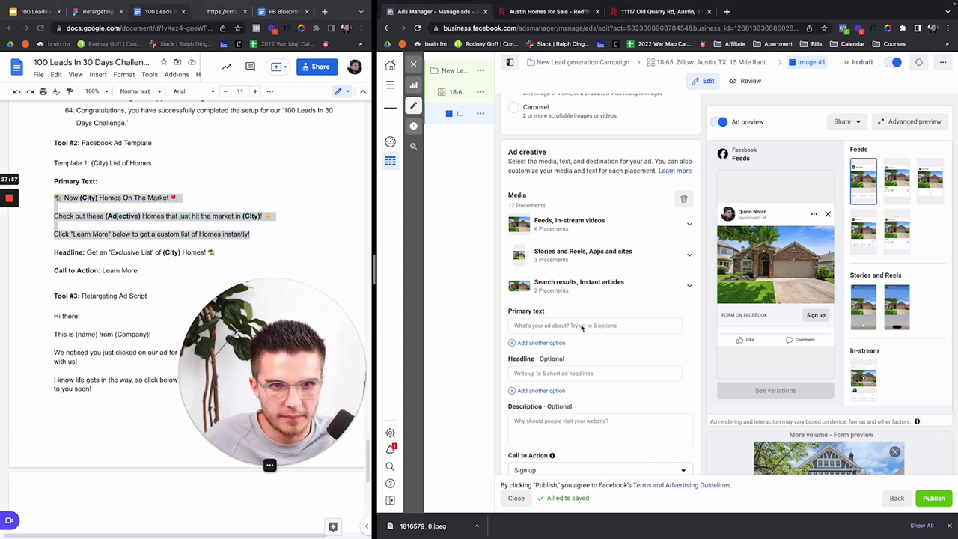
click(581, 327)
key(super+v)
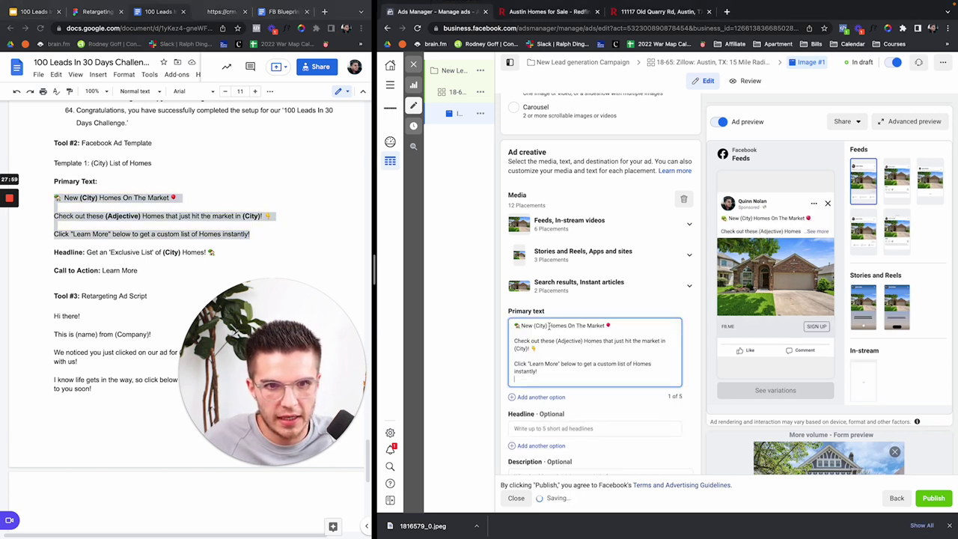
drag(534, 326, 547, 326)
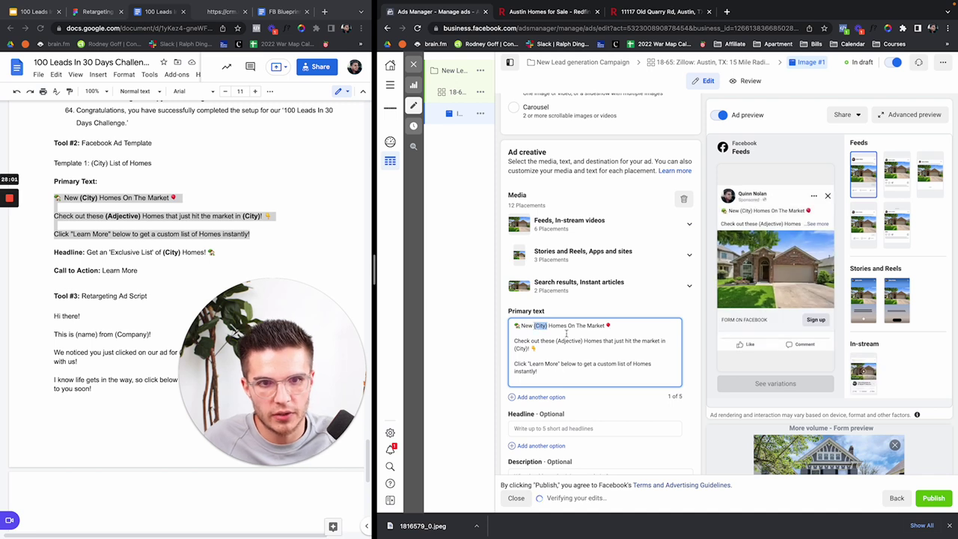
text(Austin)
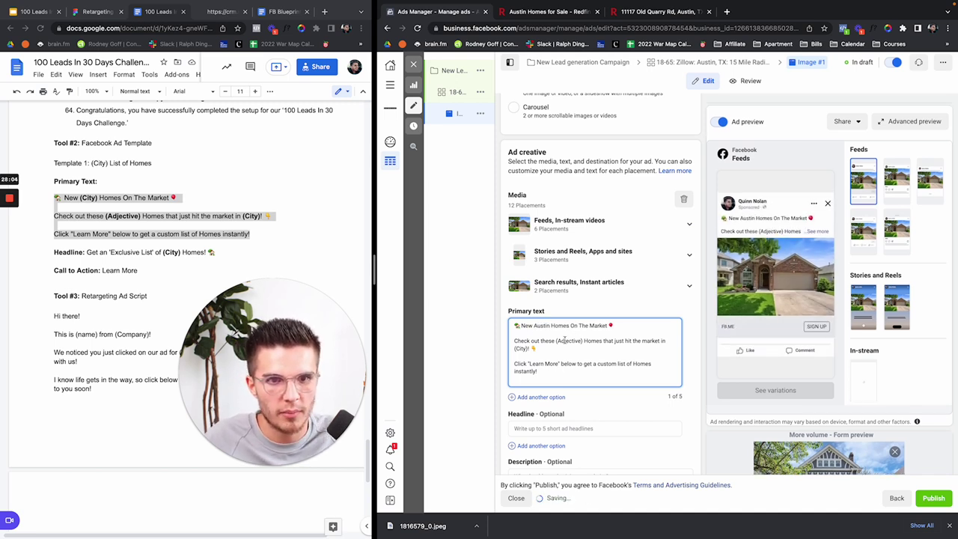
drag(556, 340, 582, 339)
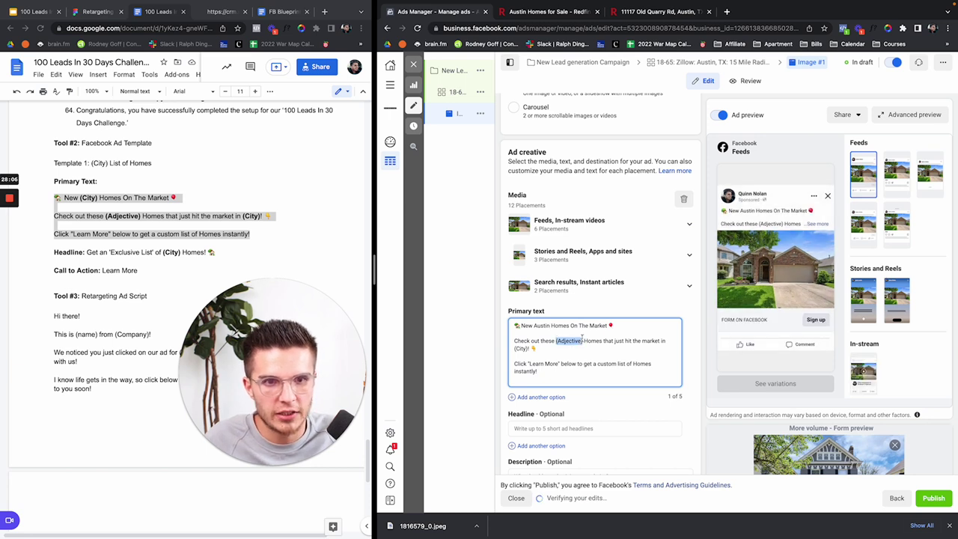
text(beautiful)
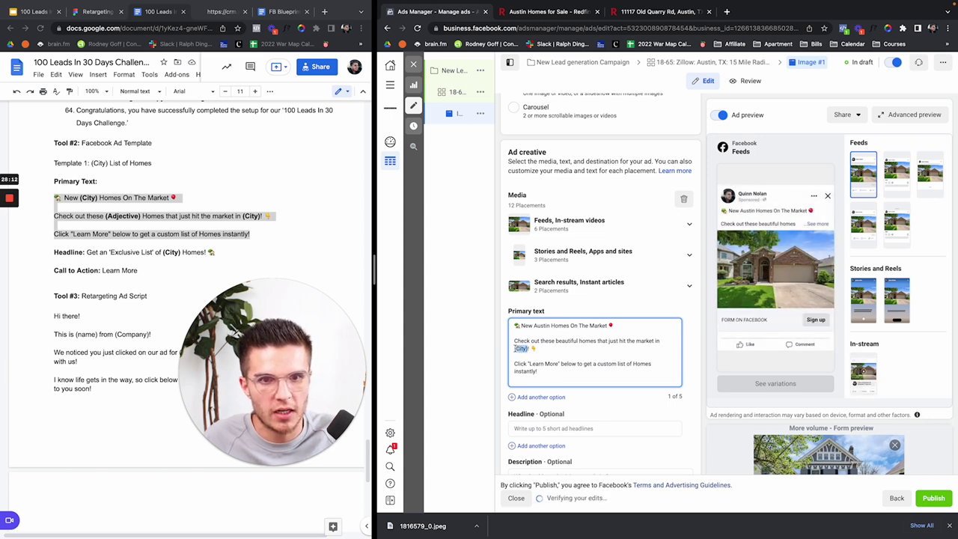
text(Austin)
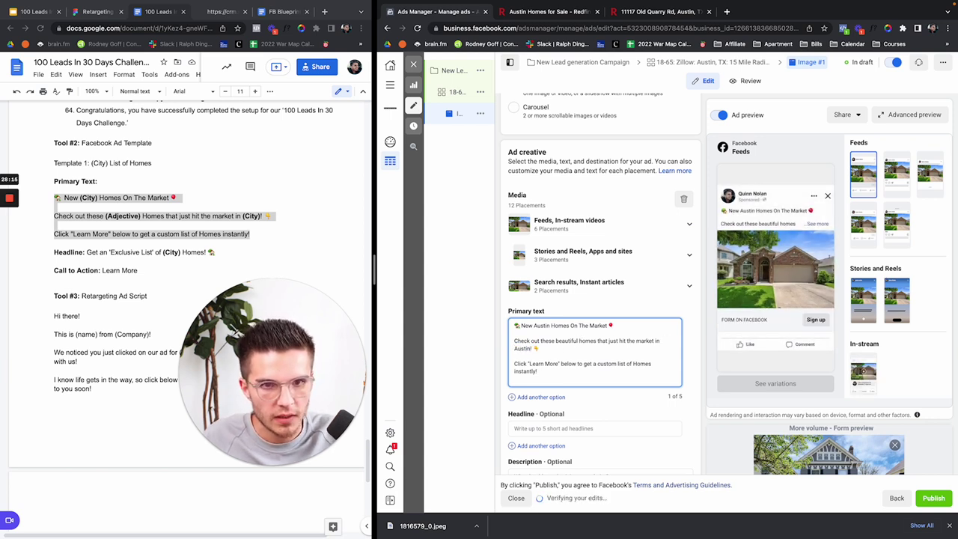
click(550, 387)
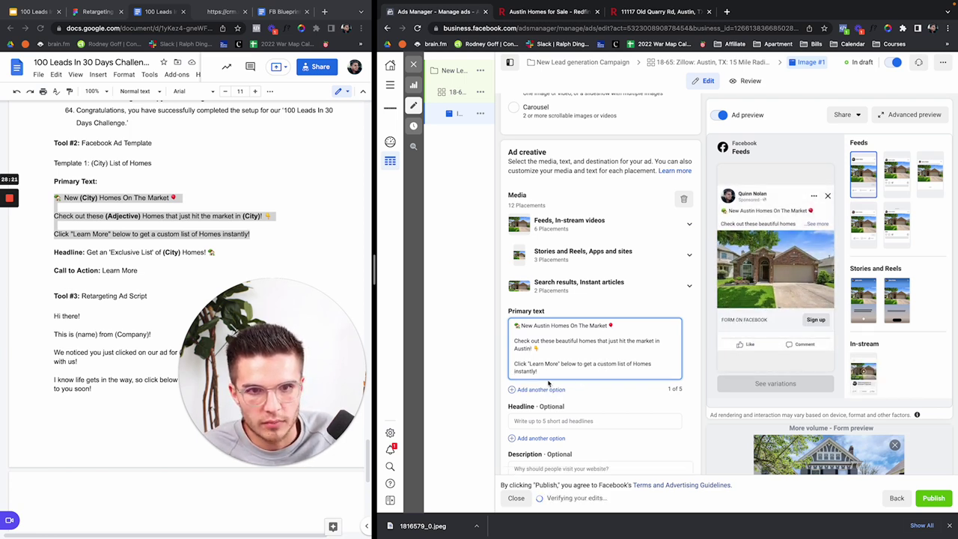
drag(86, 252, 216, 251)
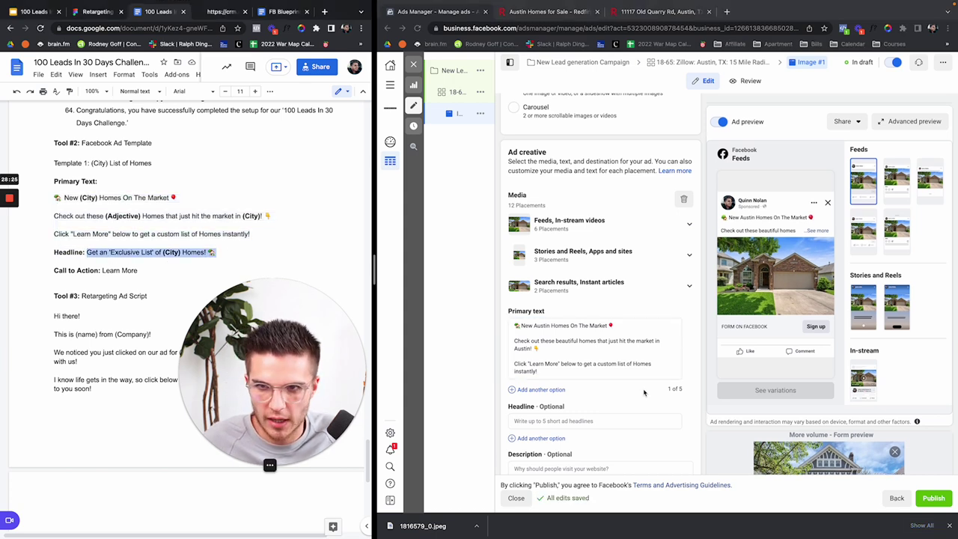
Step: Paste the headline template into Headline, replacing (City) with Austin
click(568, 421)
text(Get an 'Exclusive List' of (City) Homes! 🏡)
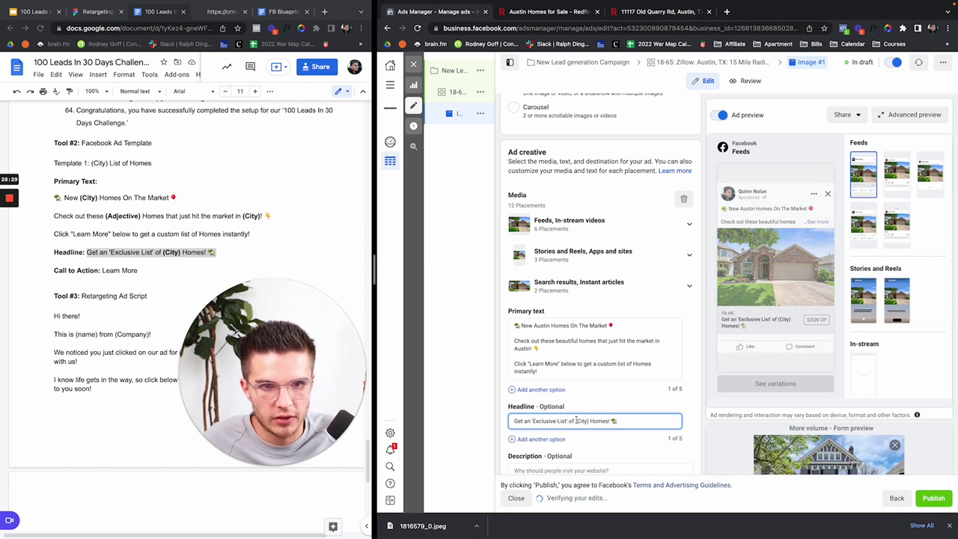
drag(575, 420, 588, 420)
text(A)
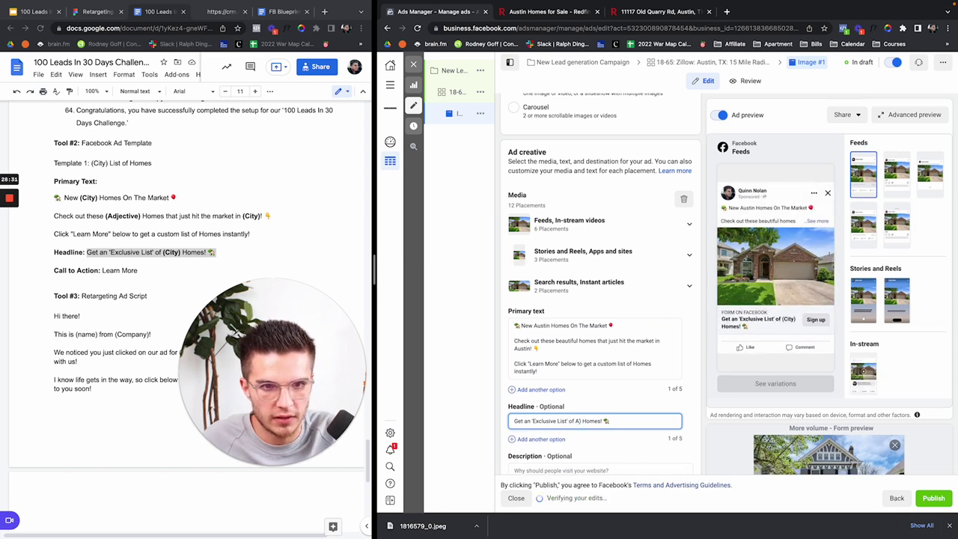
text(ustin)
key(Delete)
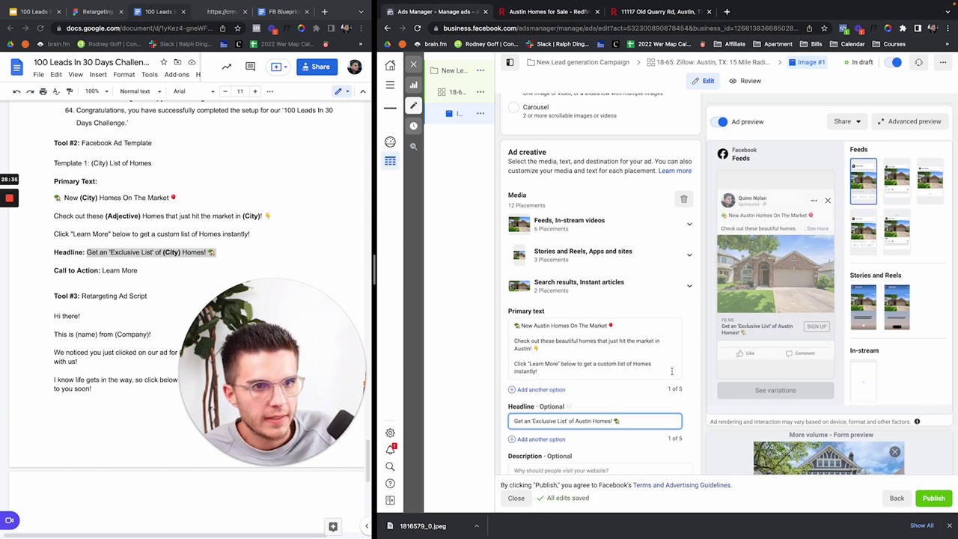
scroll(671, 375, down, 3)
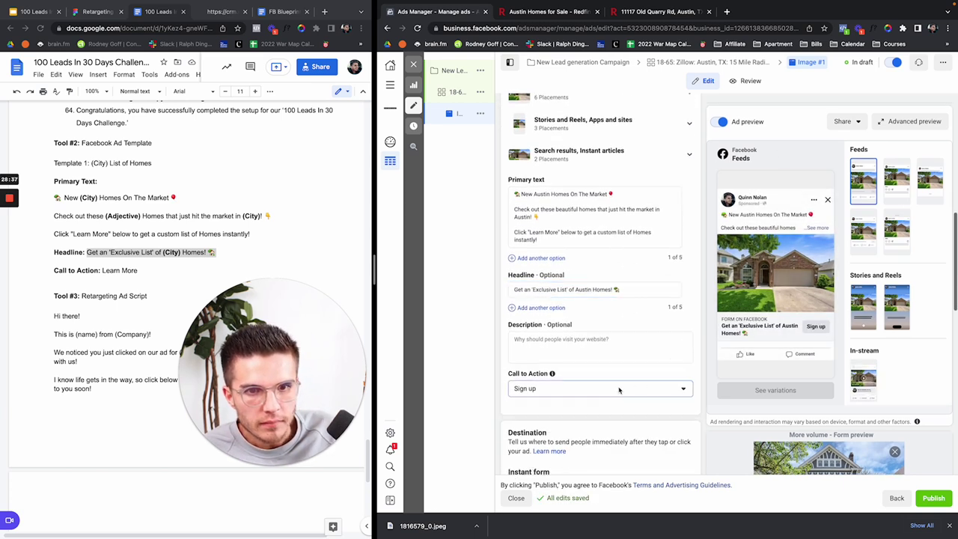
Step: Set the call to action to Learn more and copy the primary text's closing paragraph into Description
click(599, 389)
click(600, 349)
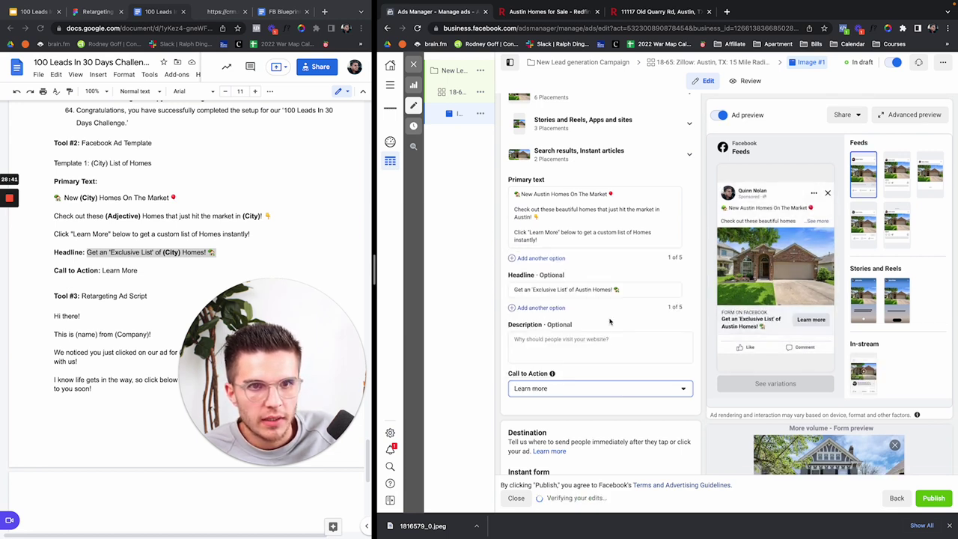
click(515, 234)
triple_click(515, 234)
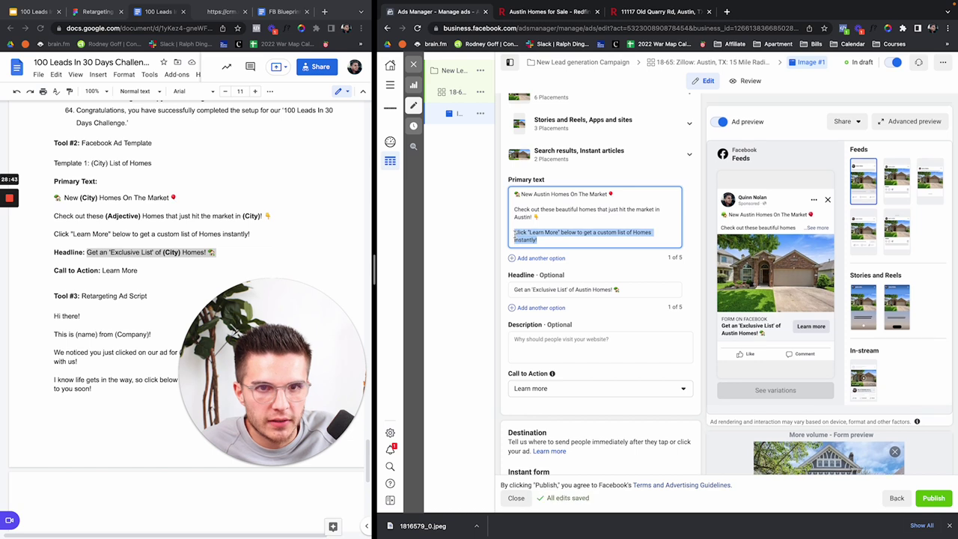
key(ctrl+c)
click(545, 344)
key(ctrl+v)
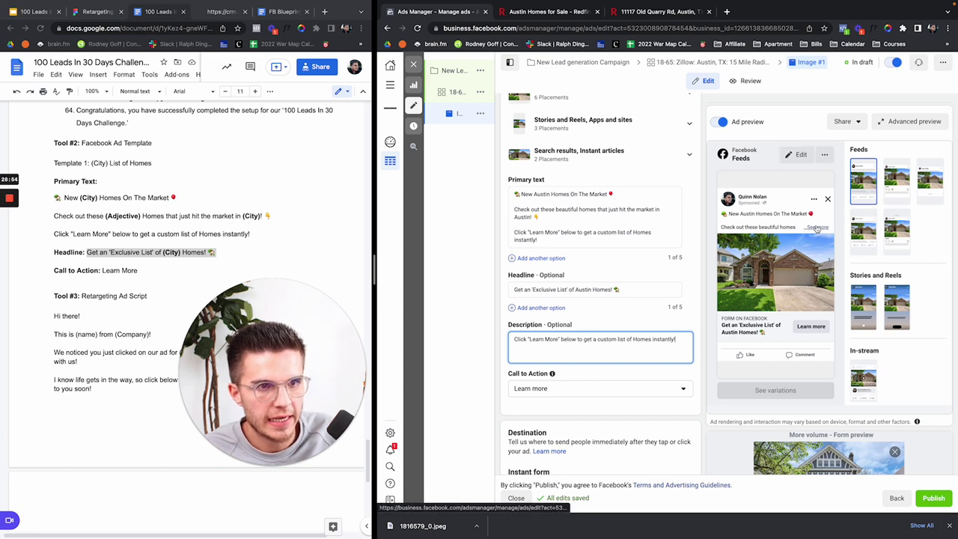
Step: Start a new instant lead form, dismissing the housing-ads notice and starting form creation again
scroll(658, 323, down, 3)
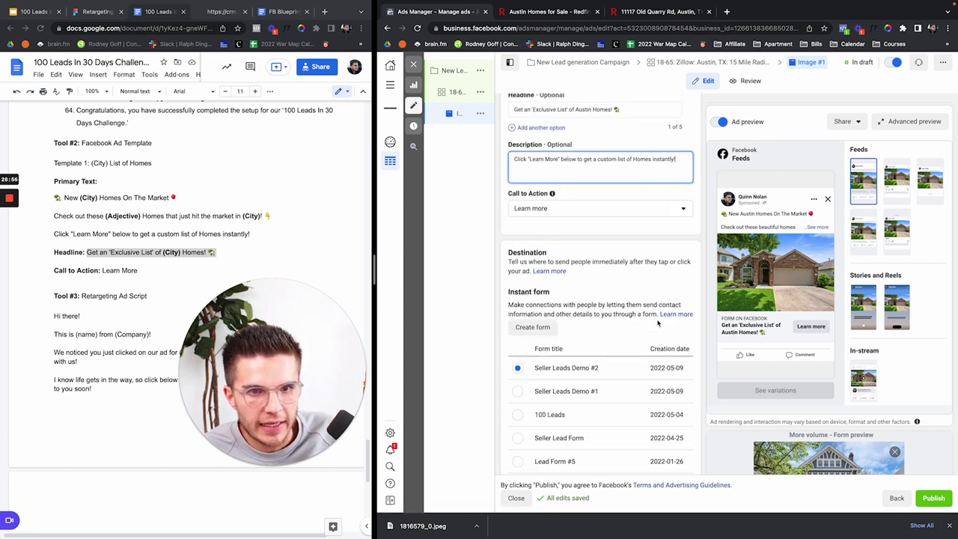
click(536, 327)
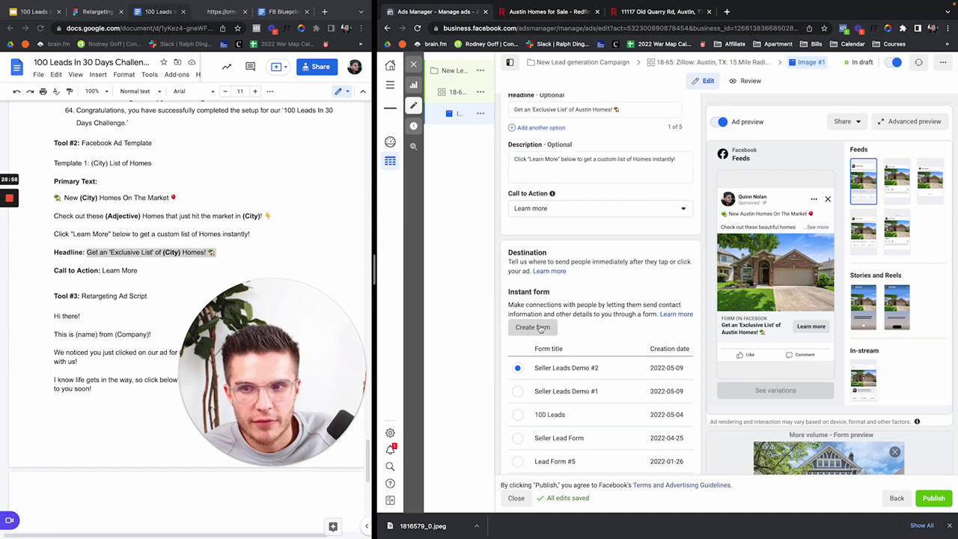
scroll(226, 213, up, 1)
scroll(226, 212, up, 10)
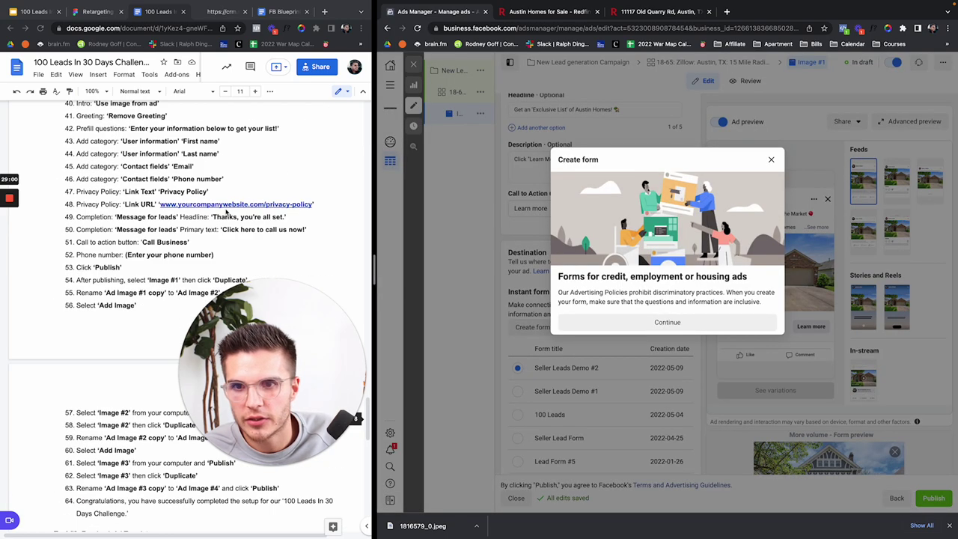
scroll(123, 259, up, 2)
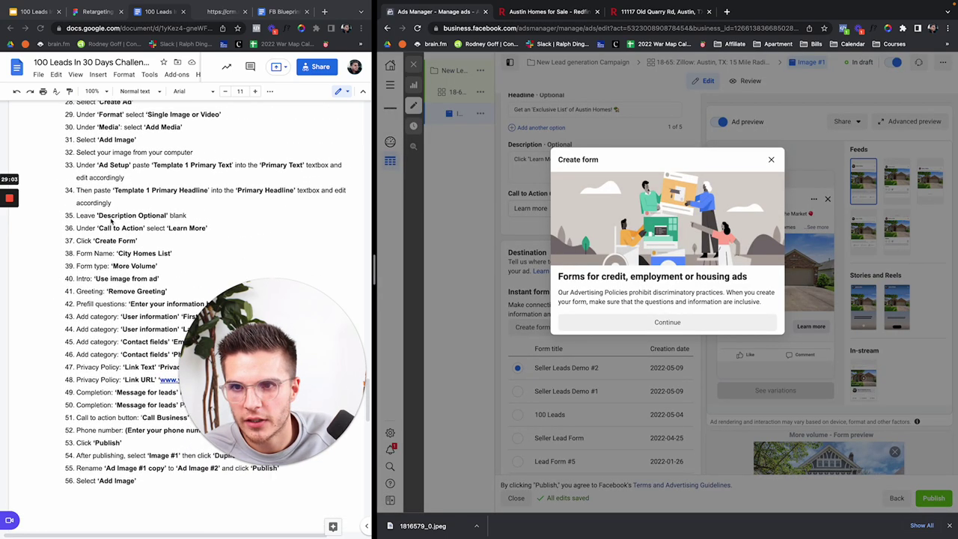
scroll(110, 210, down, 2)
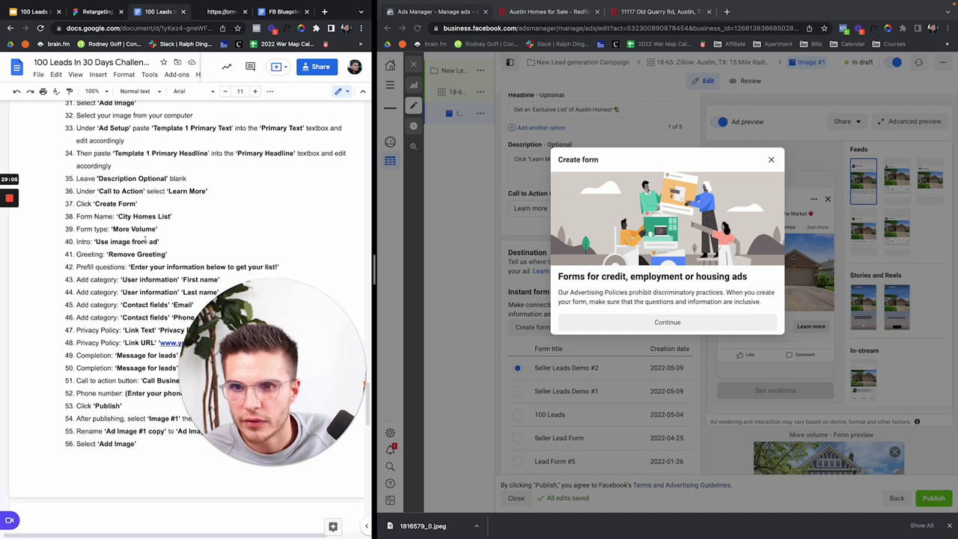
scroll(173, 235, up, 2)
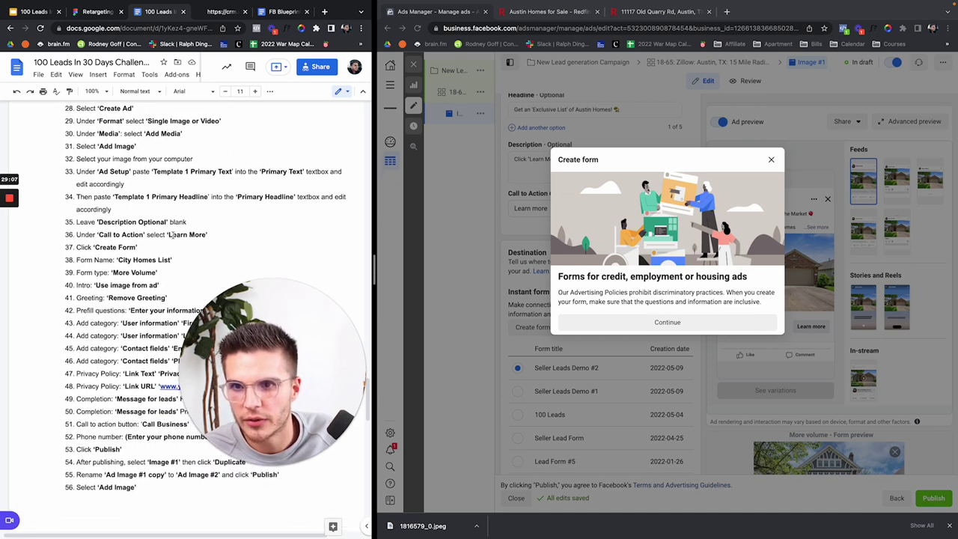
triple_click(193, 244)
scroll(194, 244, down, 2)
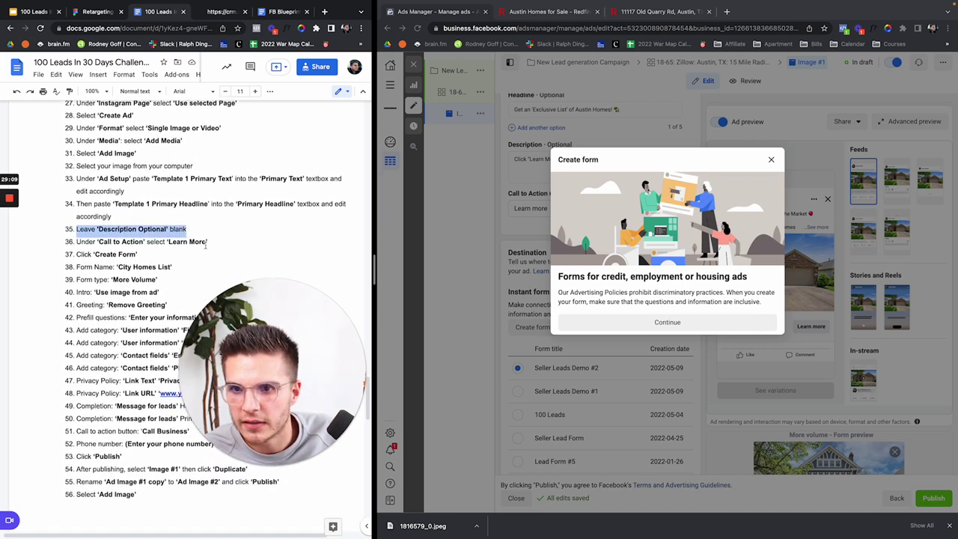
drag(139, 220, 63, 220)
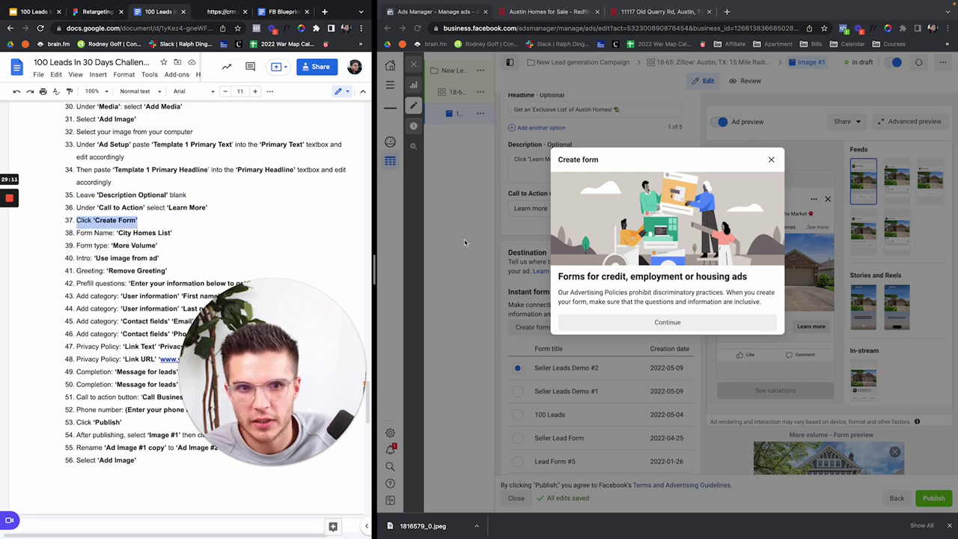
click(771, 159)
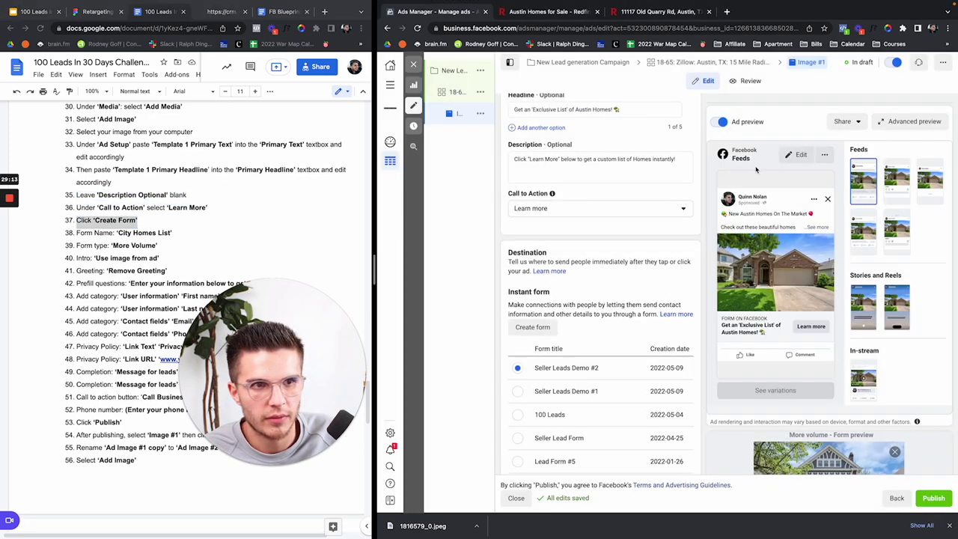
click(546, 332)
Step: Get past the housing ads notice and name the form 'Austin Homes List'
click(634, 323)
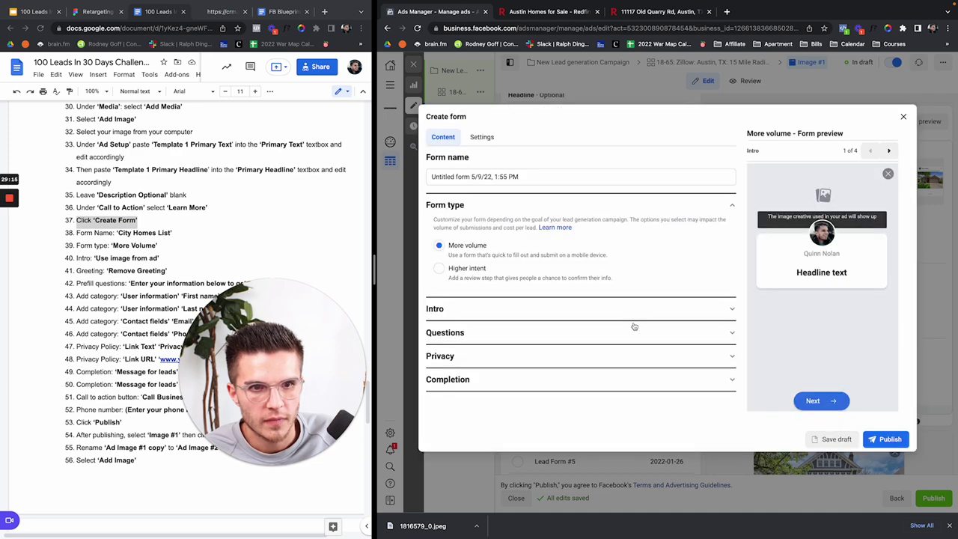
drag(529, 178, 414, 172)
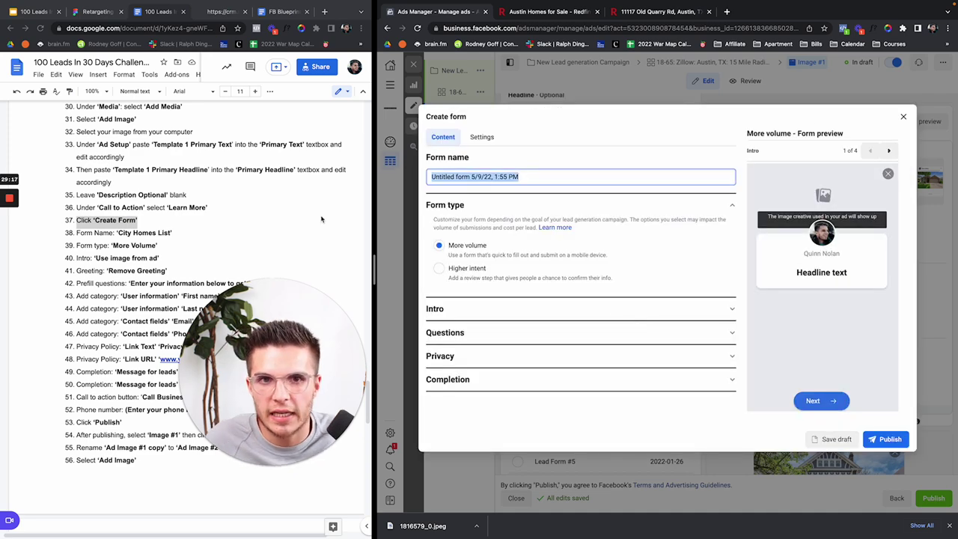
click(127, 236)
drag(119, 235, 170, 234)
click(482, 182)
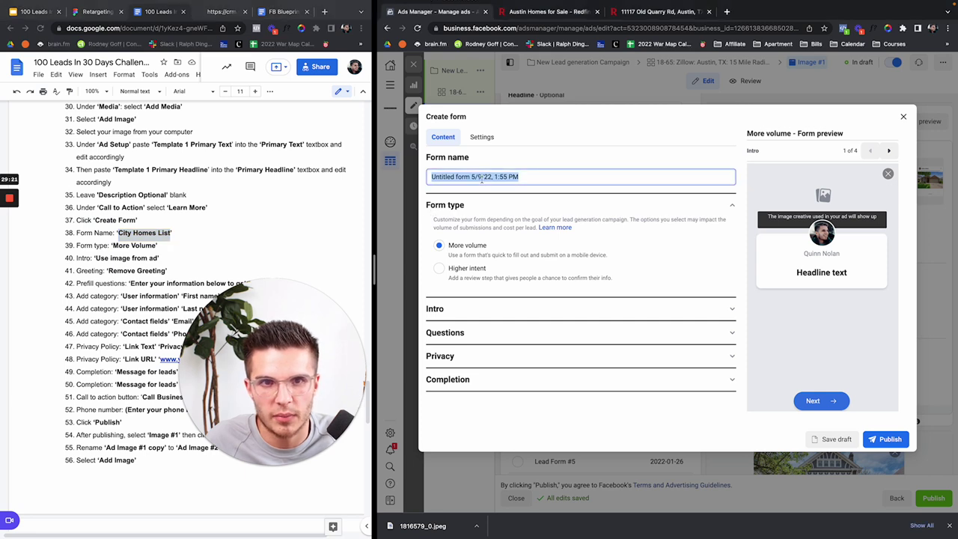
key(super+v)
double_click(441, 176)
text(Austin)
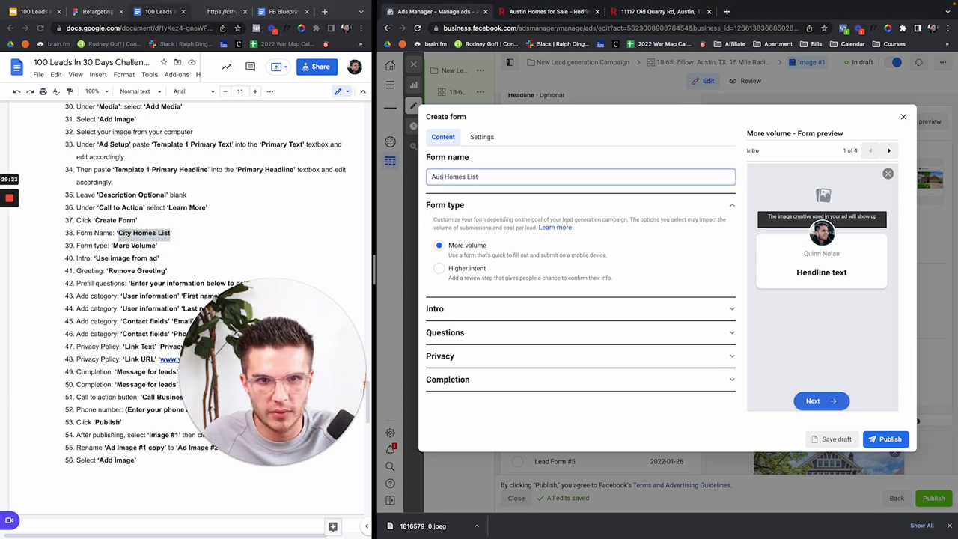
Step: Remove the greeting from the form's Intro and expand the Questions settings
click(474, 313)
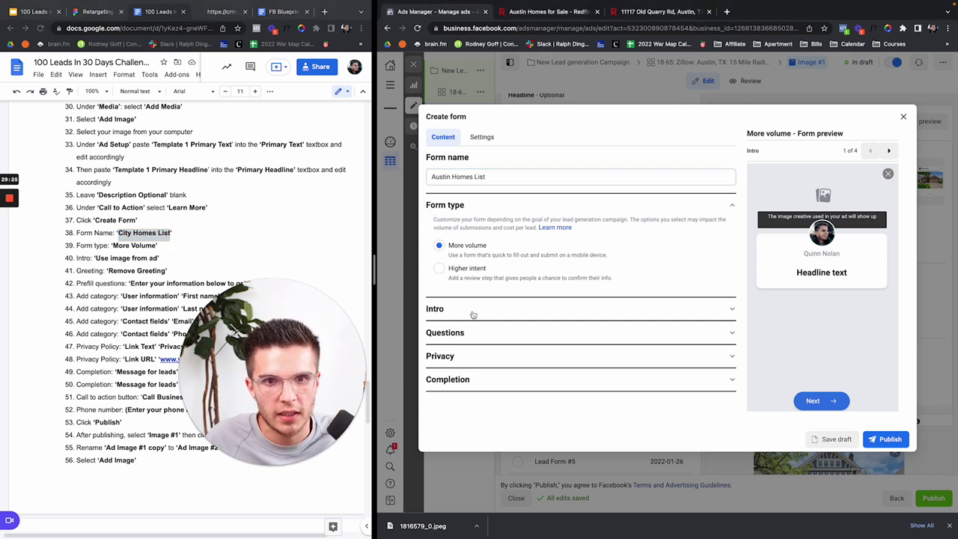
scroll(551, 284, down, 2)
scroll(551, 285, down, 1)
scroll(170, 297, down, 1)
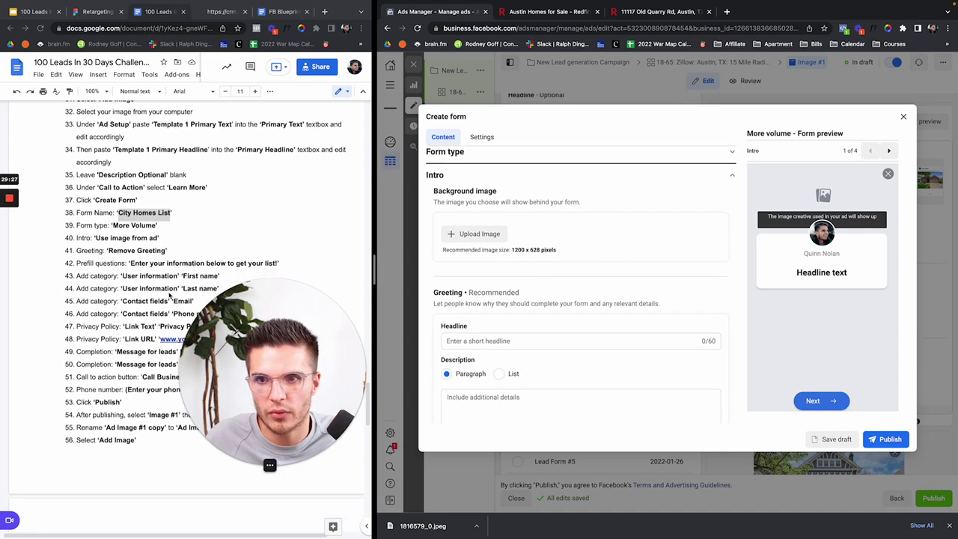
click(111, 228)
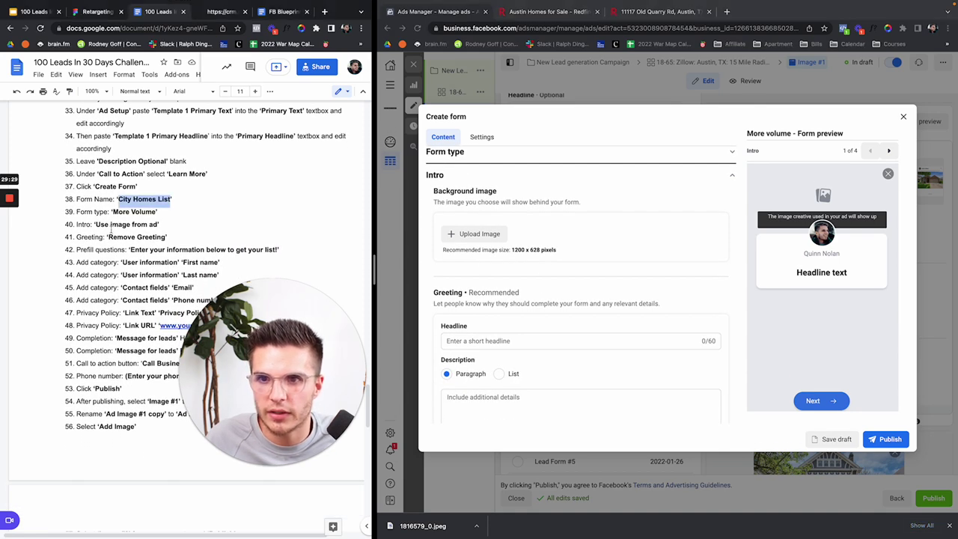
scroll(467, 288, down, 1)
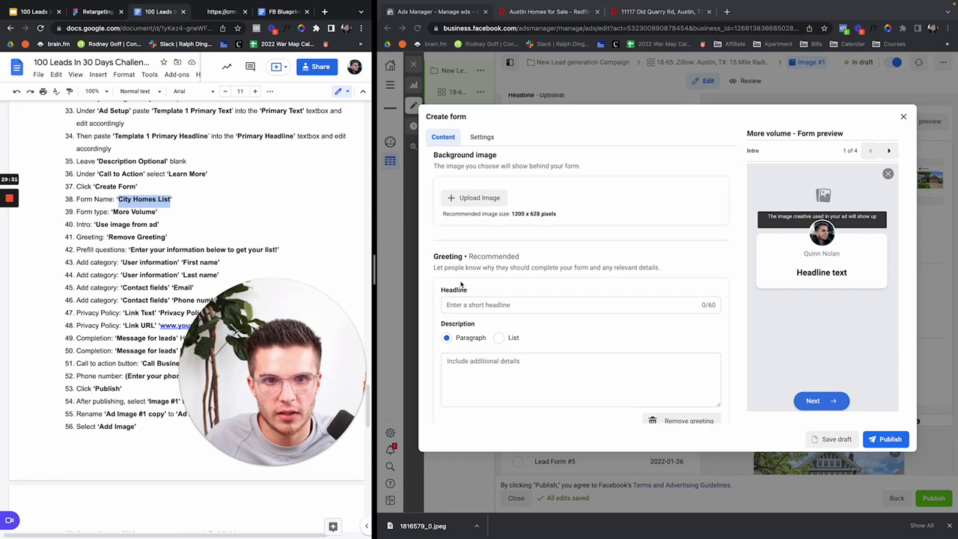
click(434, 260)
scroll(673, 337, down, 2)
click(687, 346)
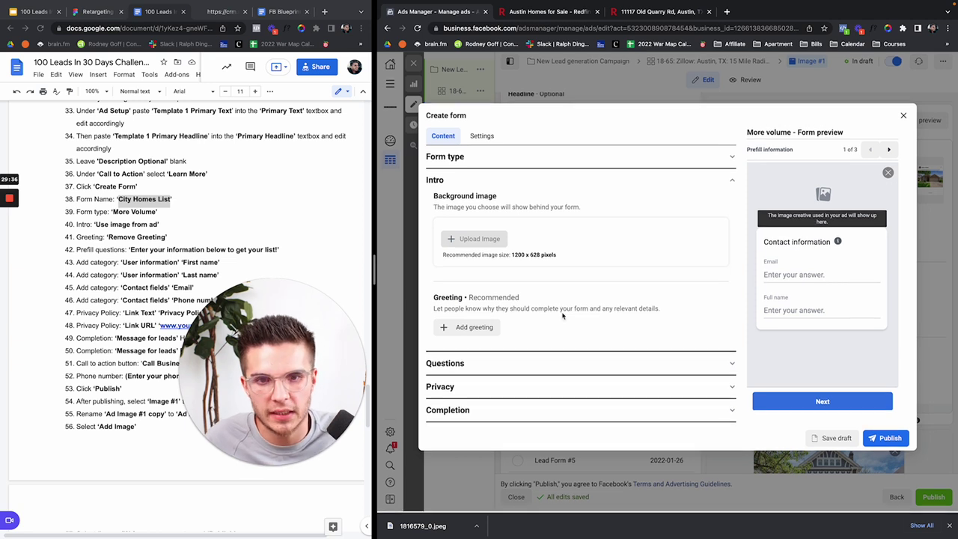
click(509, 365)
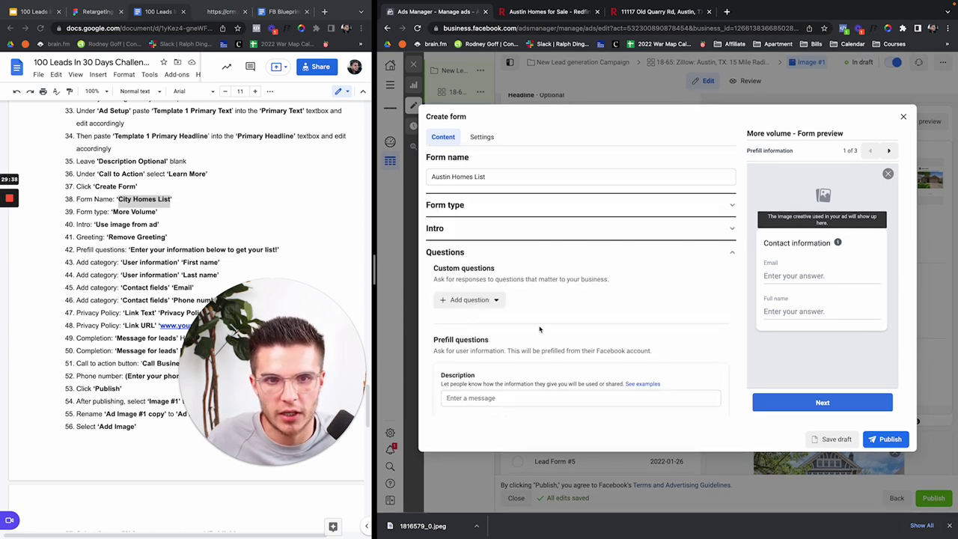
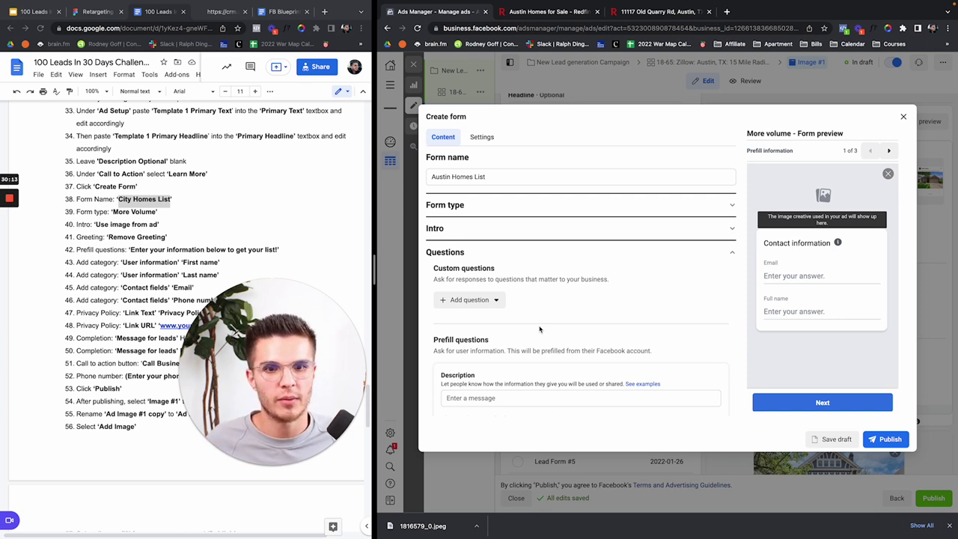
Step: Remove the Full name prefill question so only Email remains
scroll(599, 319, down, 2)
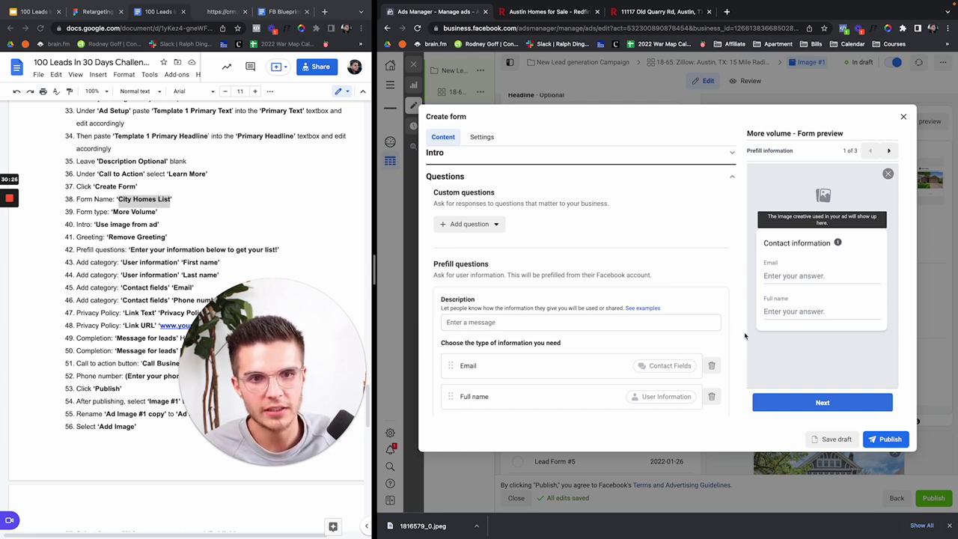
drag(451, 397, 452, 359)
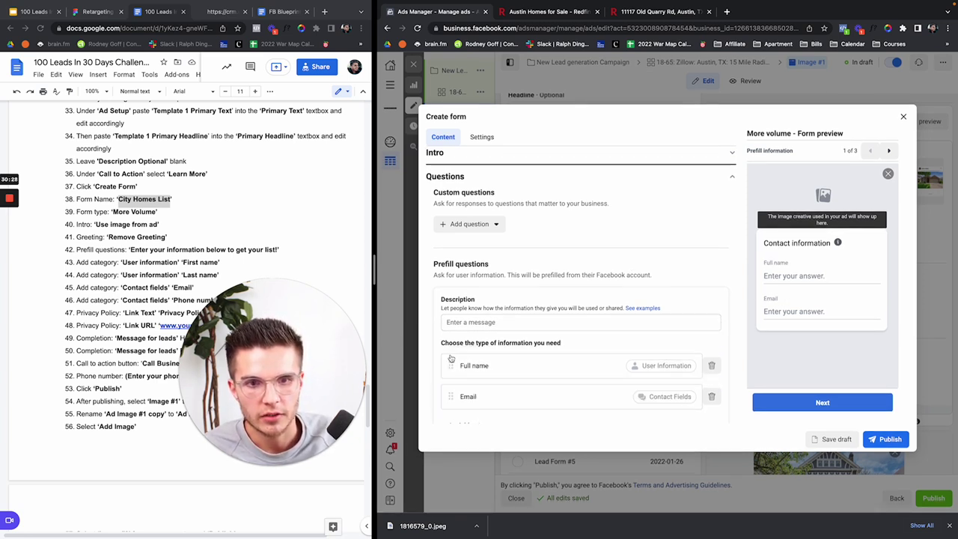
click(712, 366)
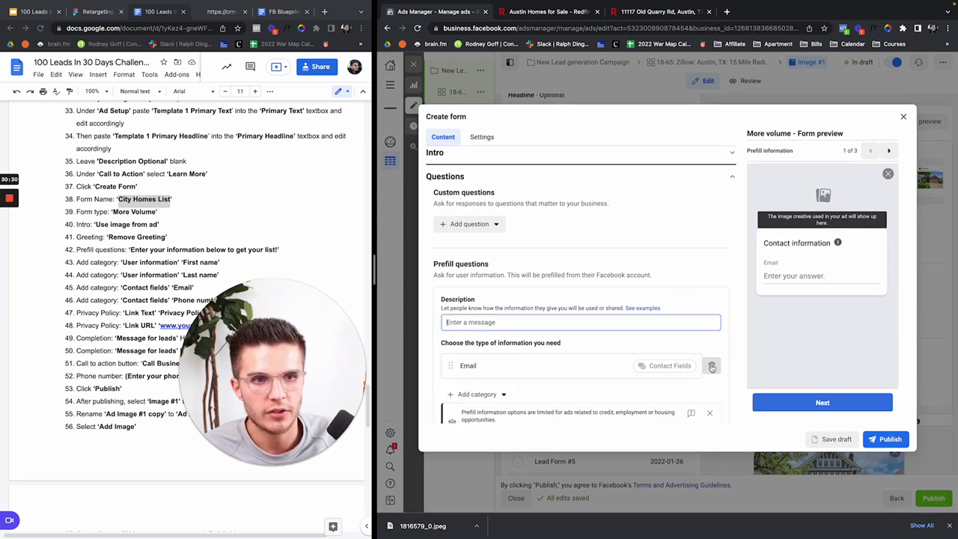
Step: Copy 'Enter your information below to get your list!' from the Doc into the prefill Description
click(150, 258)
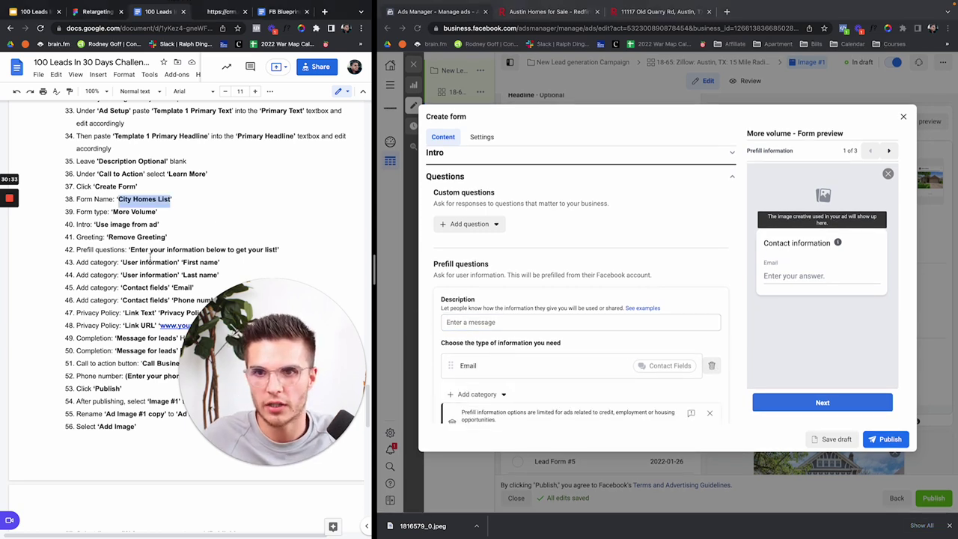
drag(131, 249, 279, 244)
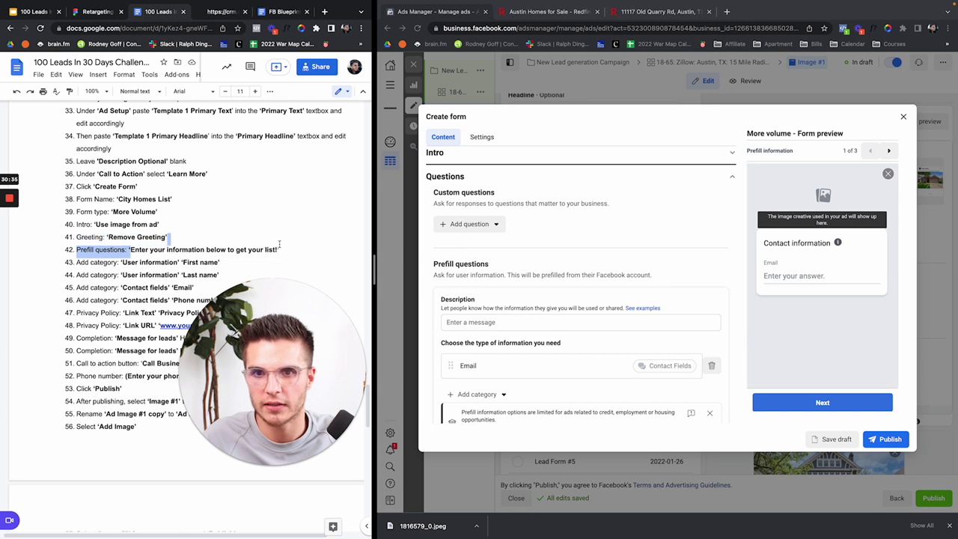
drag(93, 224, 278, 248)
key(super+c)
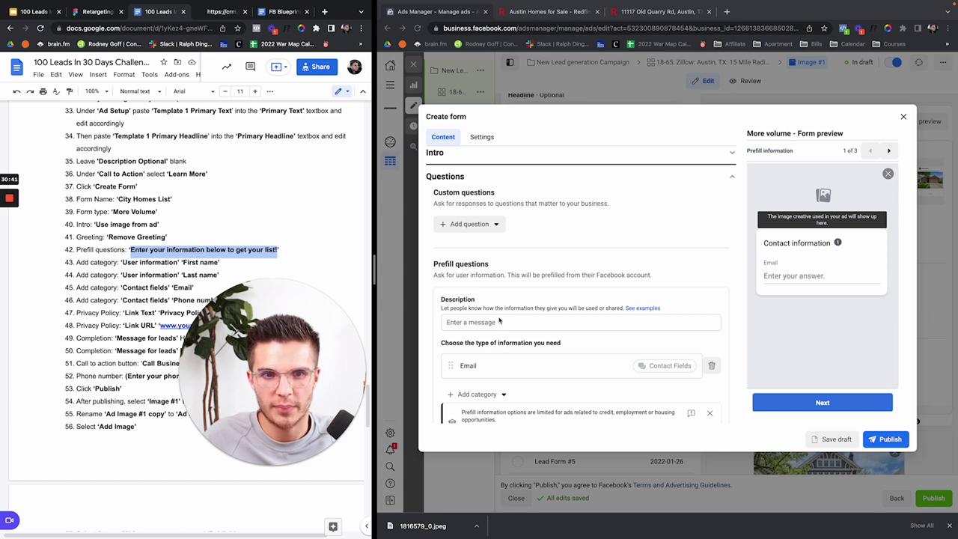
click(499, 320)
key(super+v)
scroll(596, 291, down, 3)
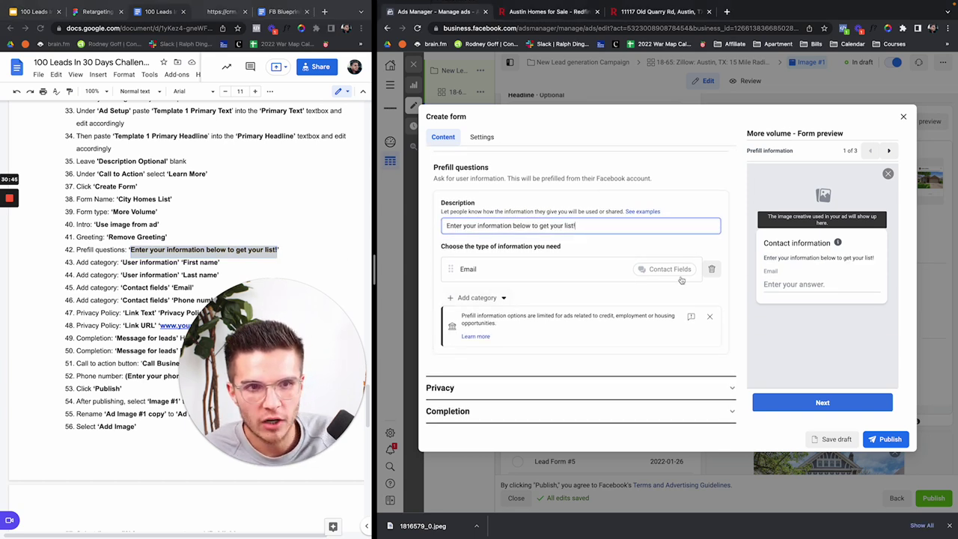
Step: Replace Email with First name, Last name, Email and Phone number prefill questions
click(711, 269)
click(499, 299)
mouse_move(497, 320)
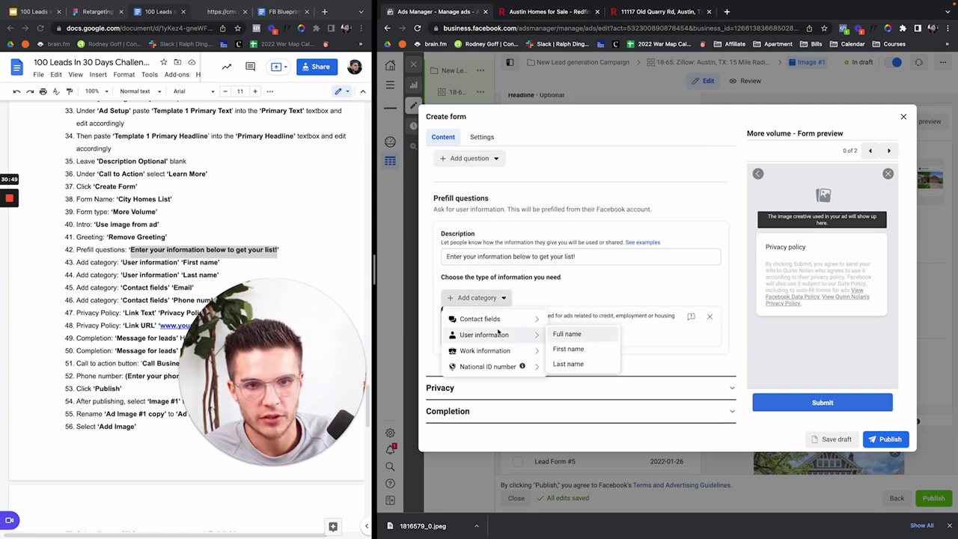
click(567, 350)
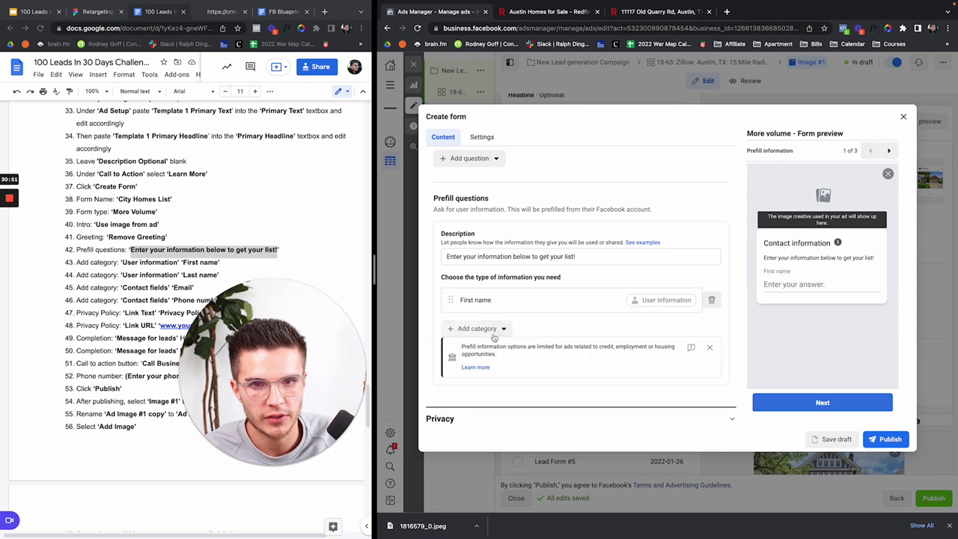
click(478, 329)
mouse_move(491, 358)
click(562, 398)
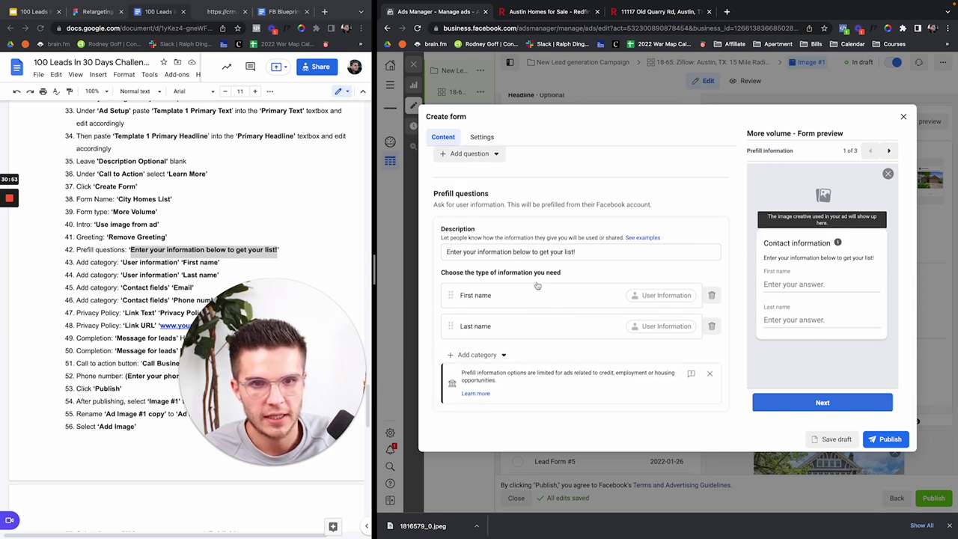
click(502, 328)
click(559, 350)
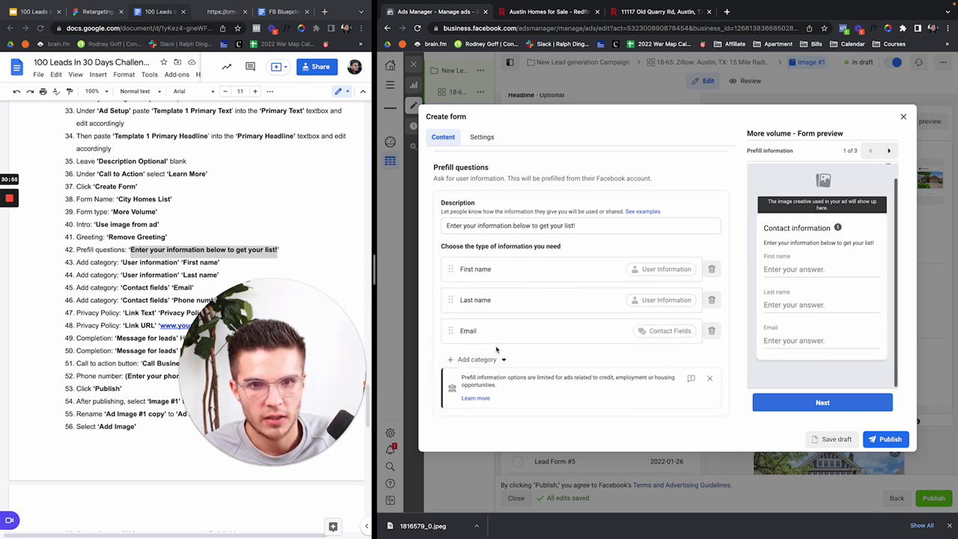
click(491, 360)
mouse_move(496, 381)
click(568, 396)
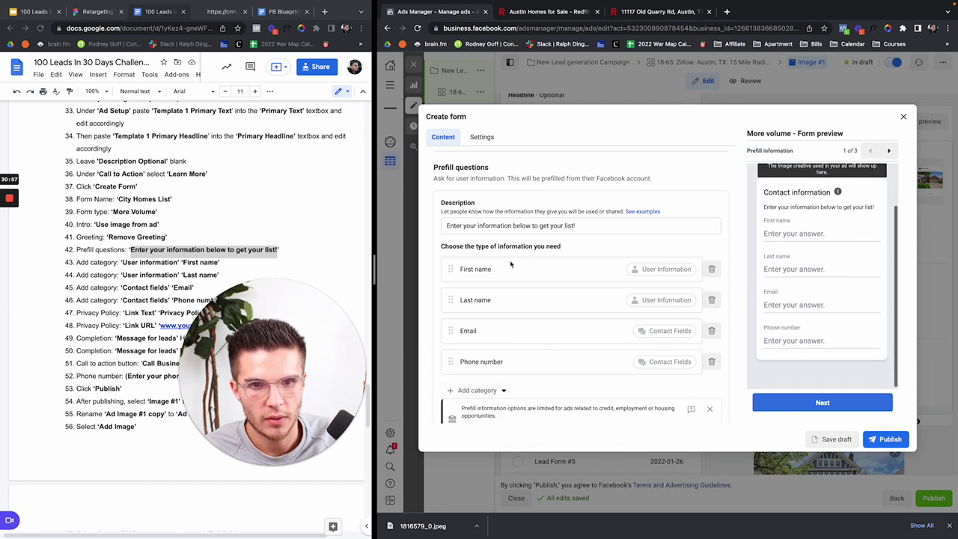
Step: Expand the lead form's privacy policy section
scroll(752, 256, up, 2)
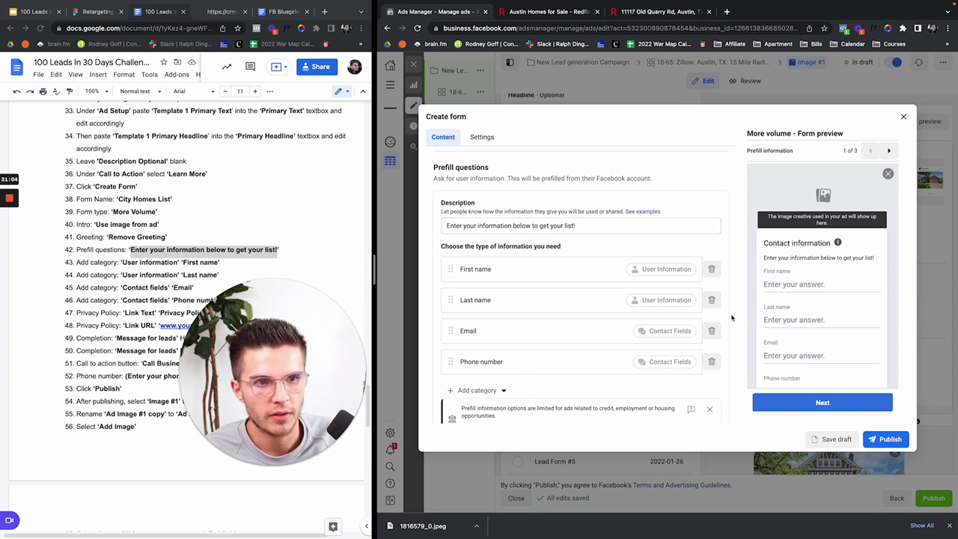
scroll(731, 317, down, 3)
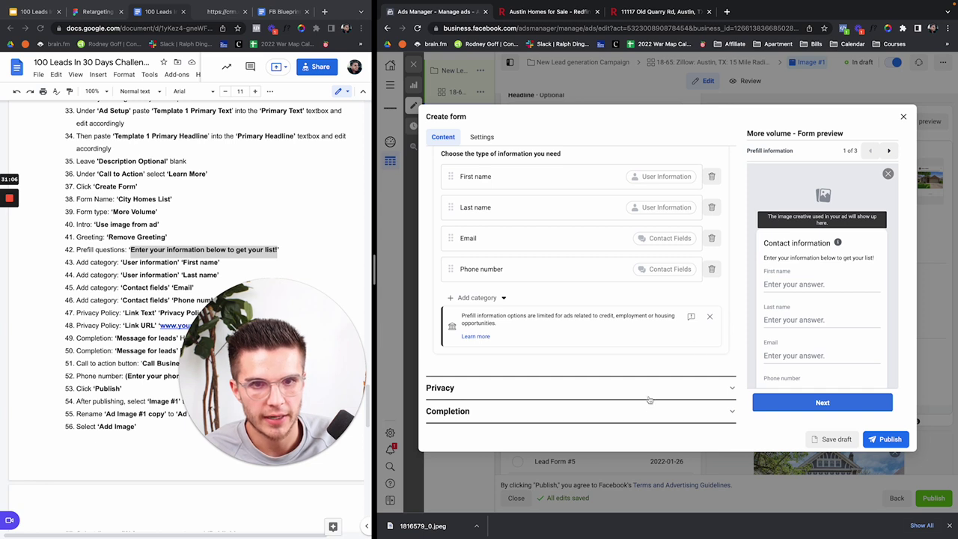
click(527, 390)
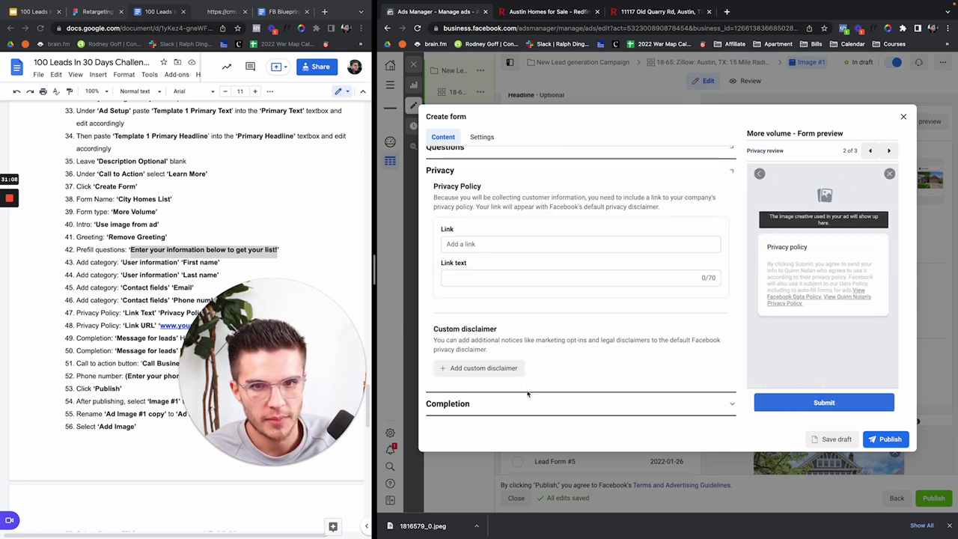
Step: Paste Century 21's privacy policy URL into the lead form's privacy link field
click(513, 250)
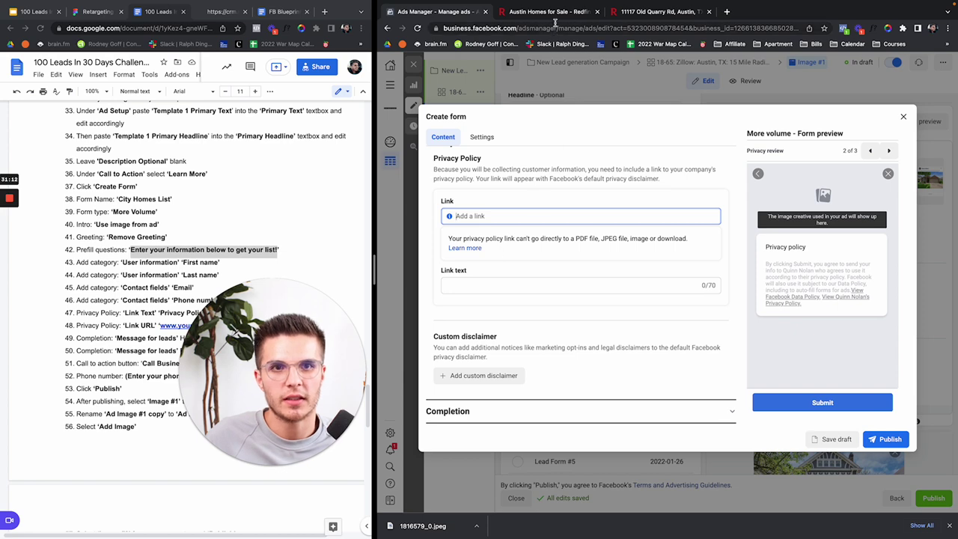
click(553, 12)
click(555, 28)
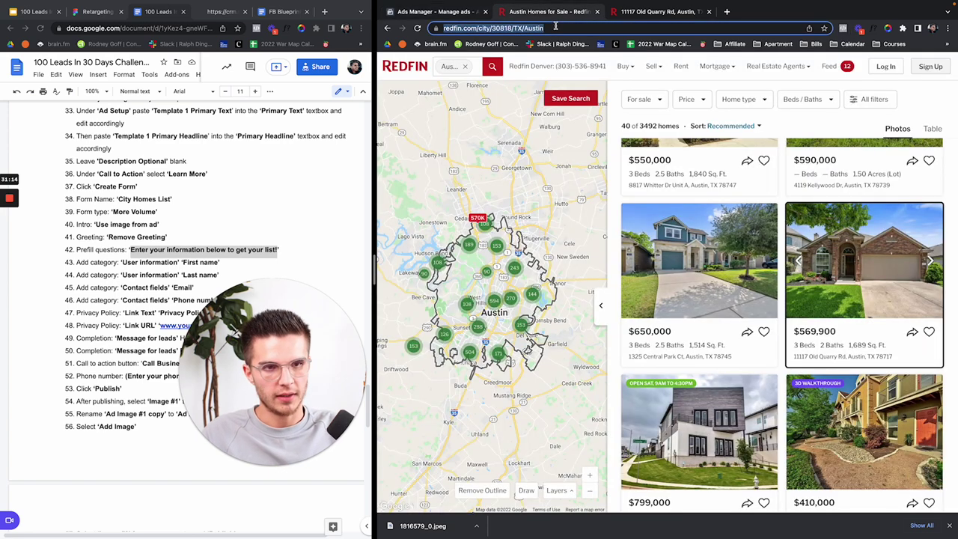
text(century 21)
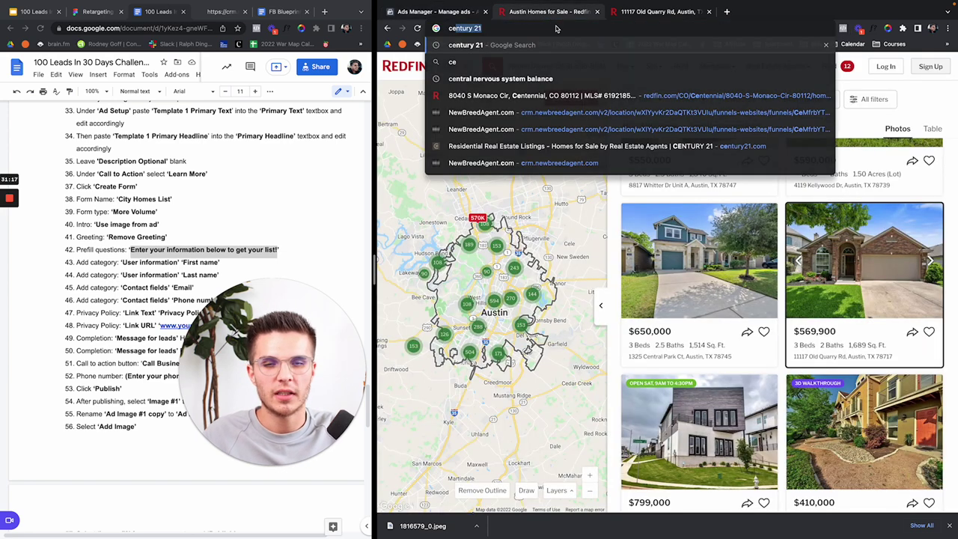
key(Return)
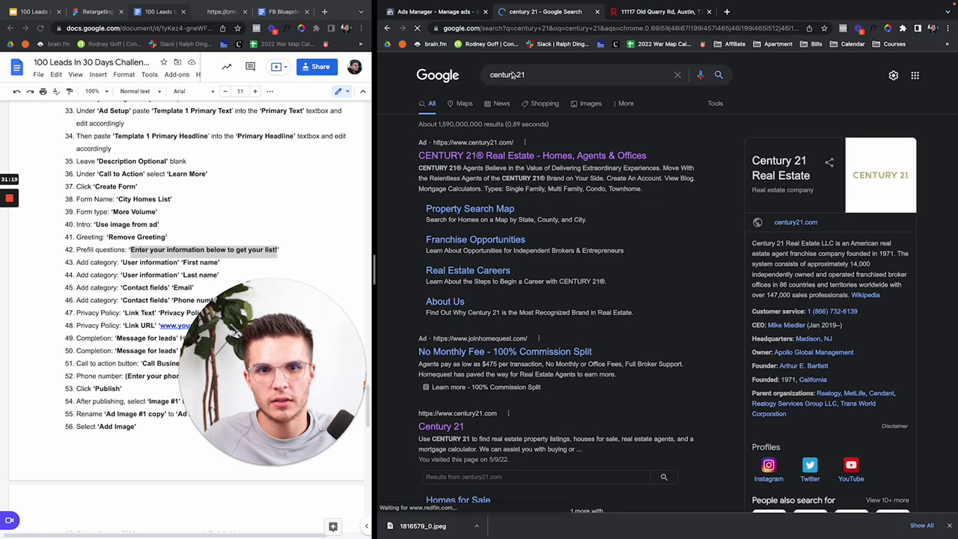
click(439, 424)
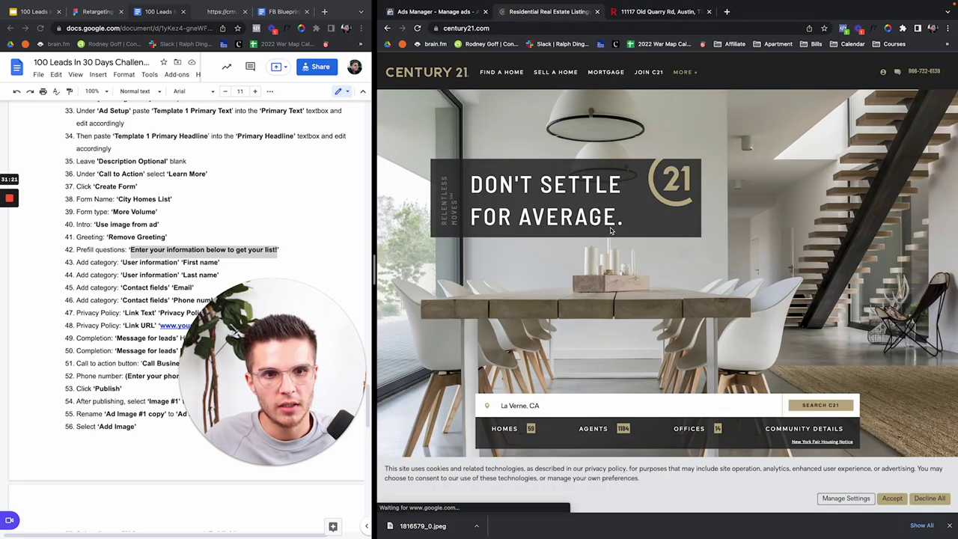
scroll(610, 230, down, 20)
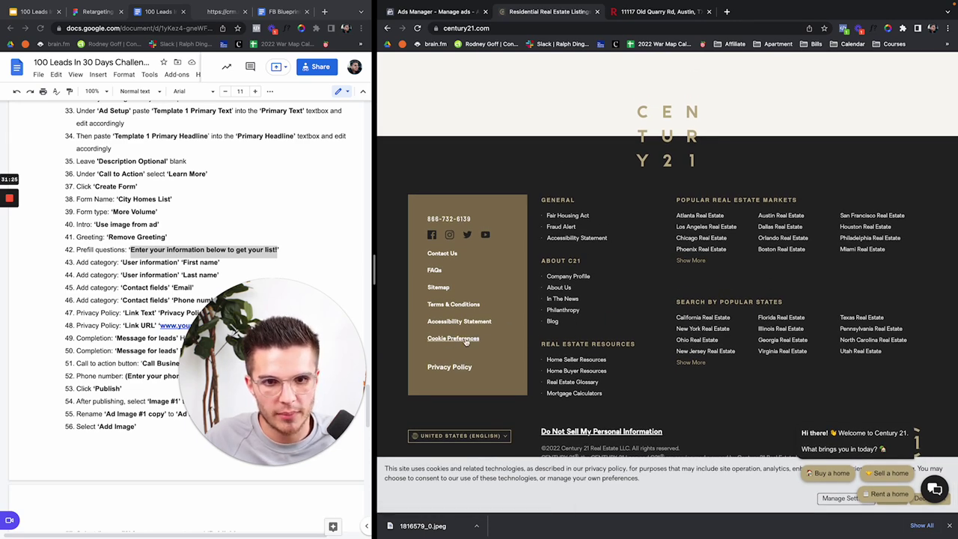
click(450, 368)
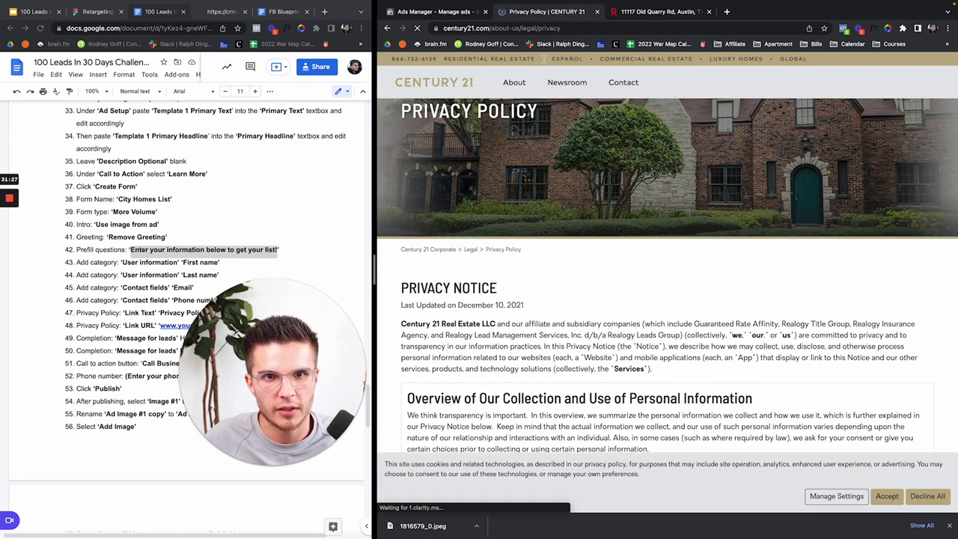
click(546, 28)
key(ctrl+c)
click(452, 13)
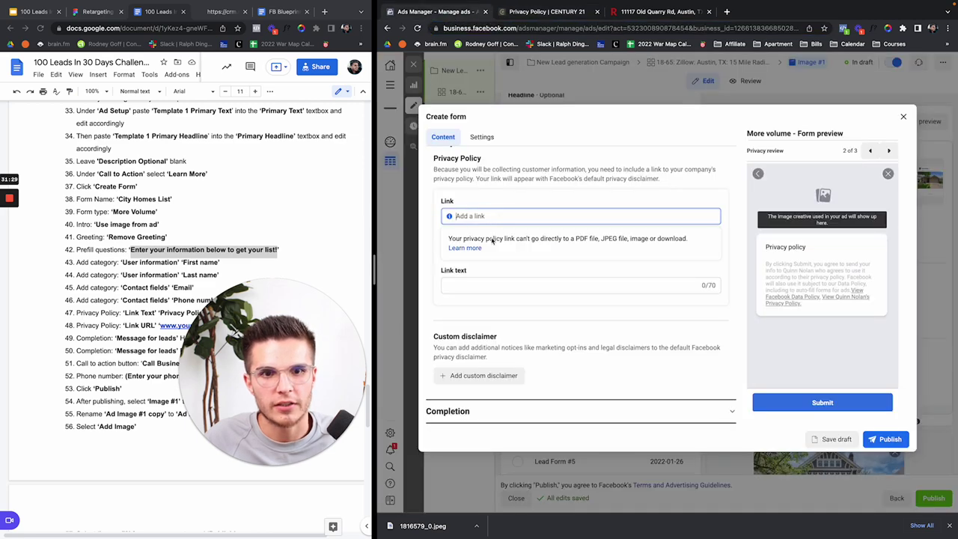
key(ctrl+v)
Step: Search for Keller Williams and view its privacy policy page
click(540, 12)
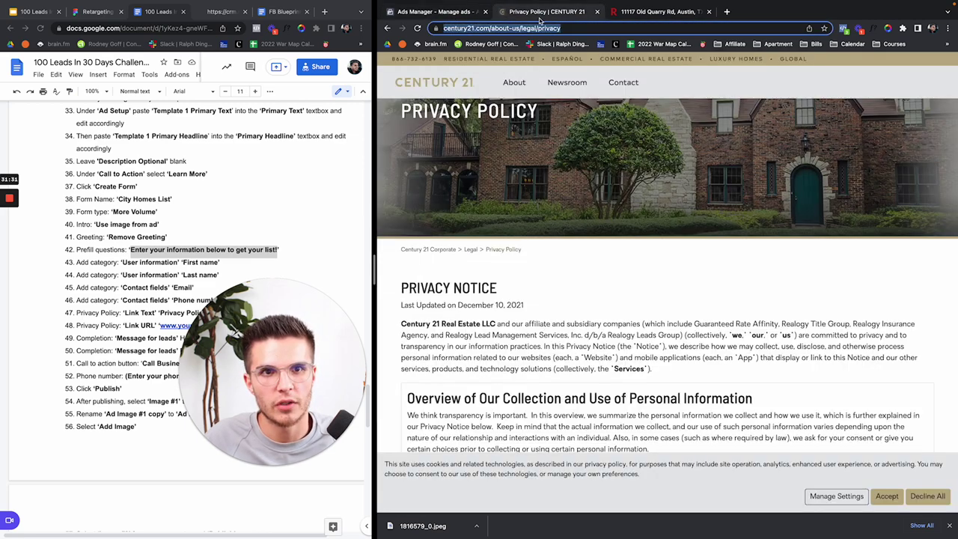
text(keller wi)
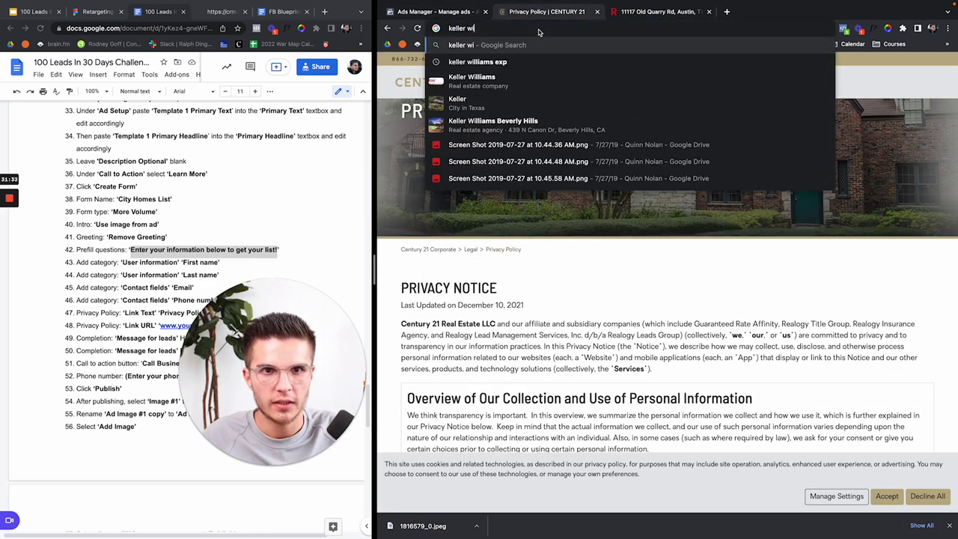
text(llianms)
key(Return)
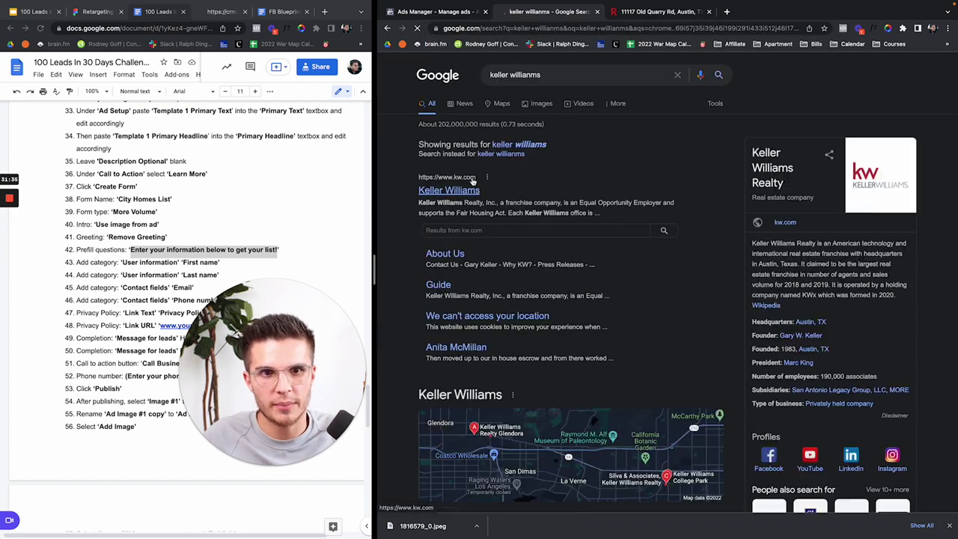
scroll(557, 247, down, 5)
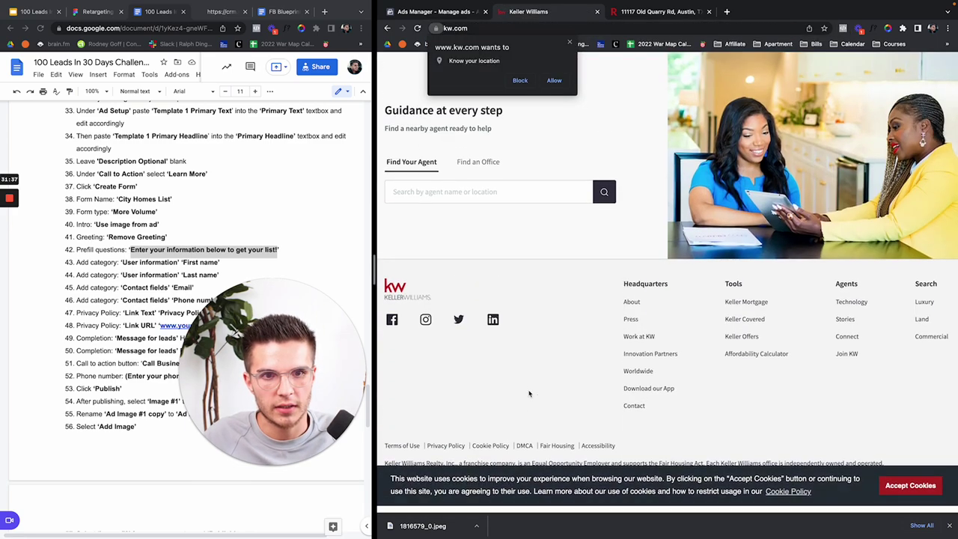
click(445, 452)
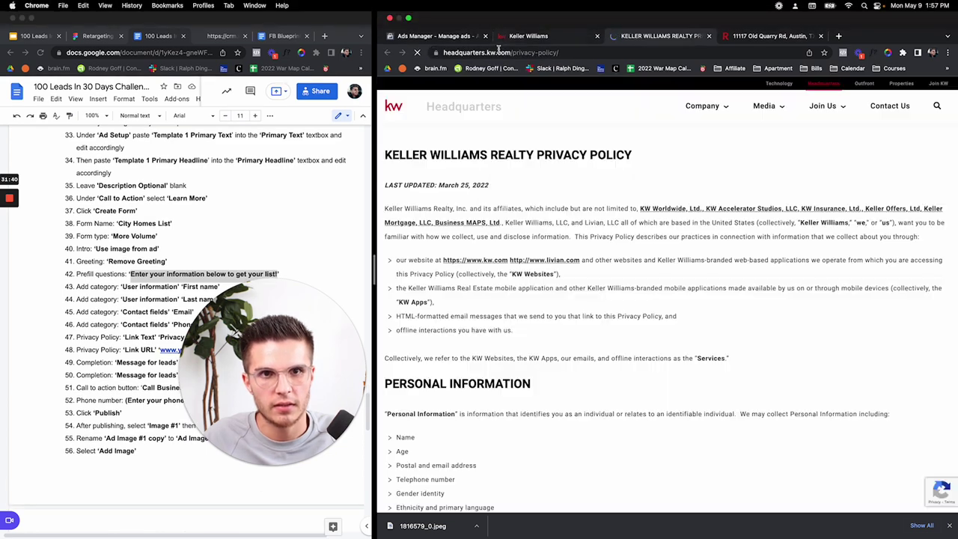
click(498, 28)
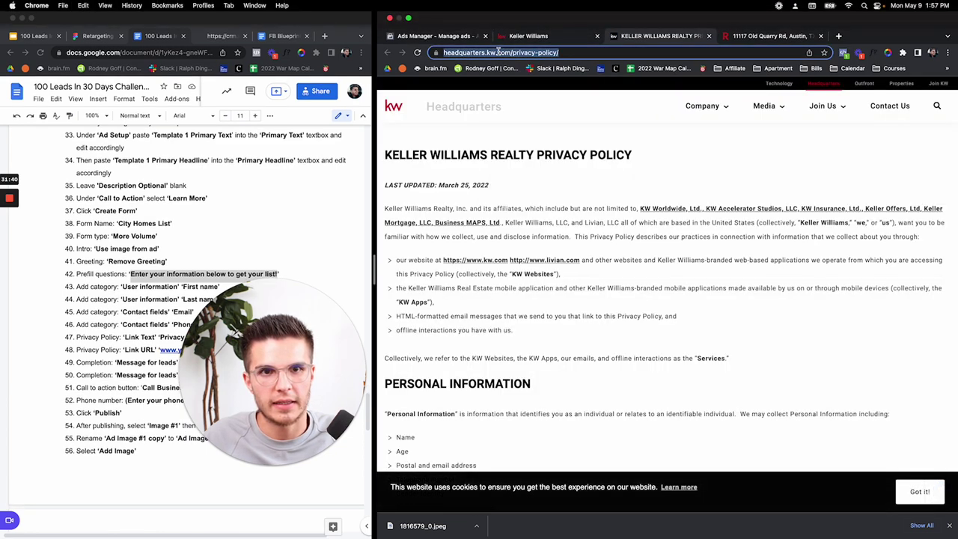
Step: Browse the eXp Realty website down to its footer, then return to the privacy link
text(exp realty)
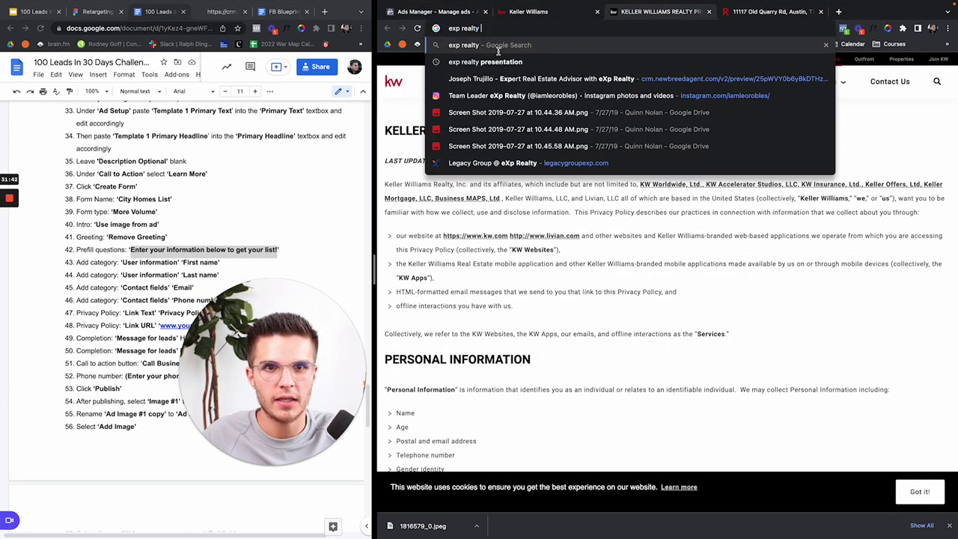
key(Return)
click(441, 216)
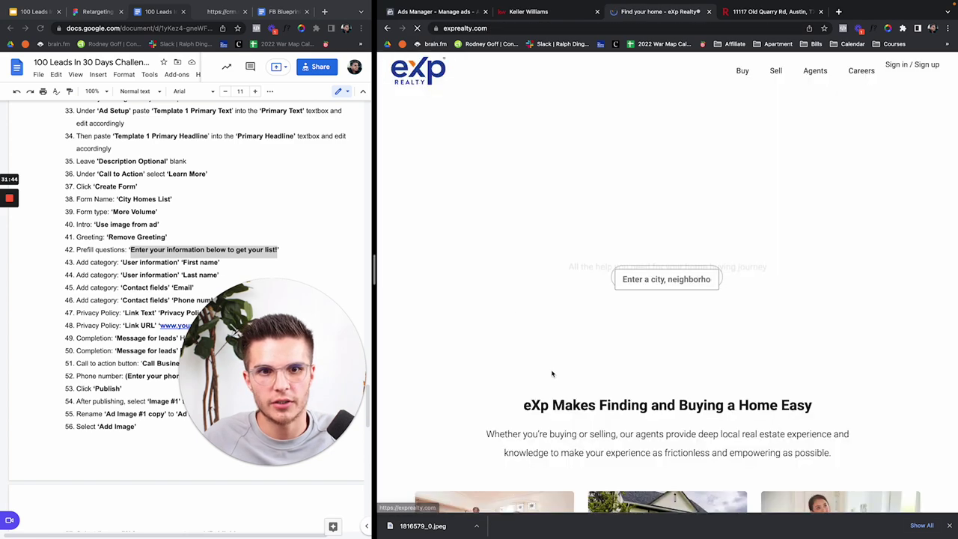
scroll(551, 374, down, 5)
scroll(551, 374, down, 10)
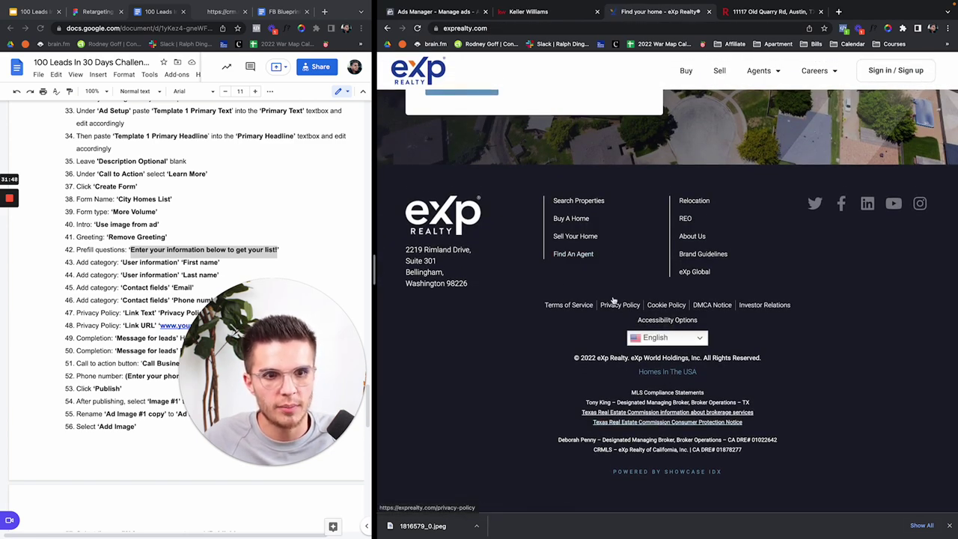
click(441, 12)
click(483, 281)
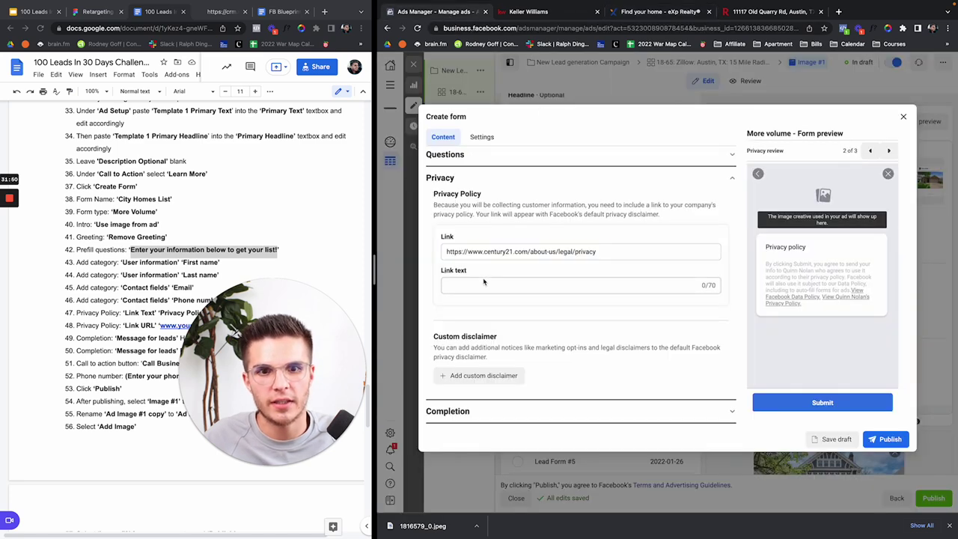
Step: Enter 'Privacy' as the privacy link text and expand the Completion settings
click(478, 283)
text(Privacy Policy)
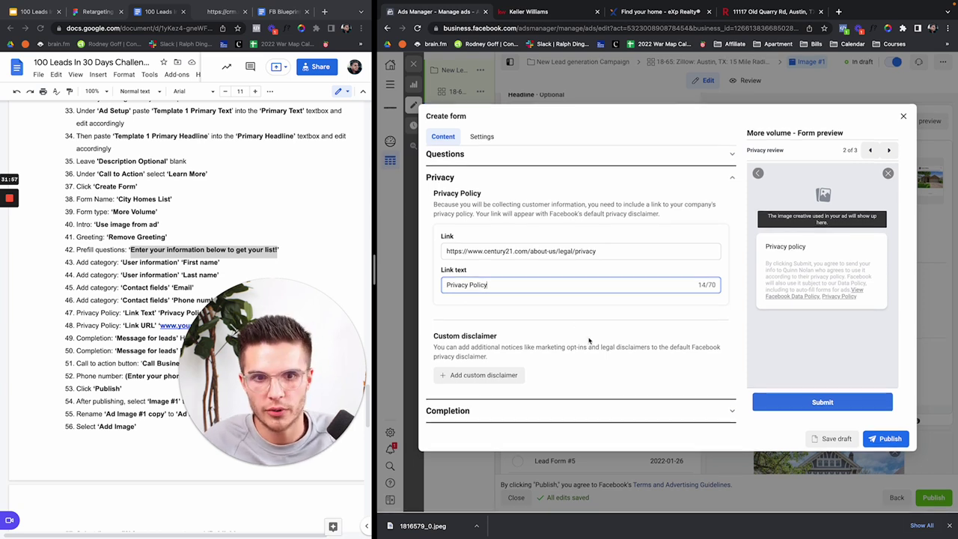
click(507, 414)
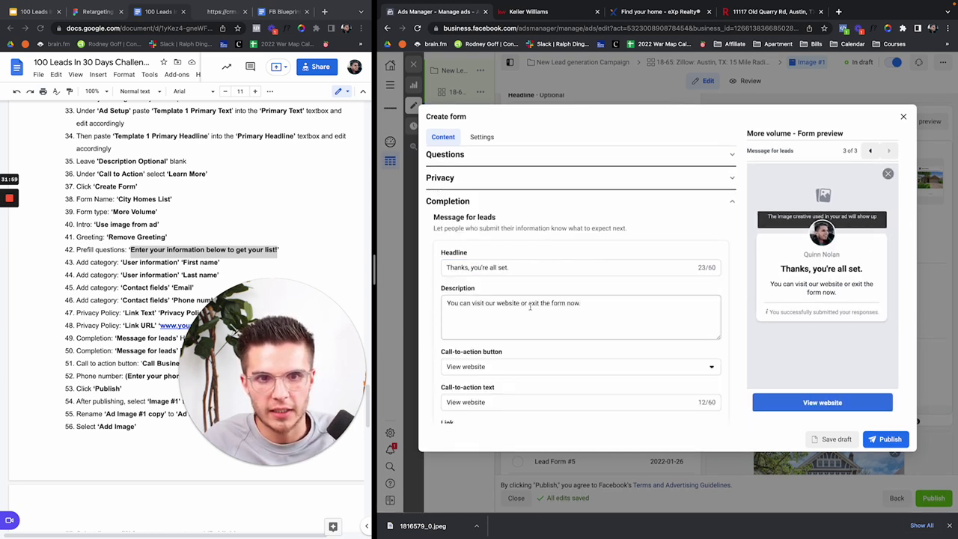
scroll(530, 307, down, 1)
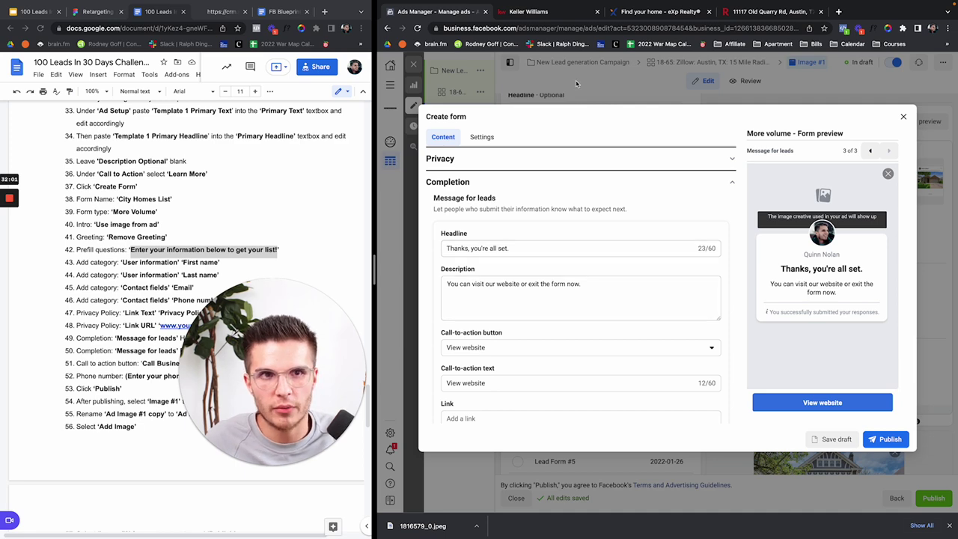
click(563, 12)
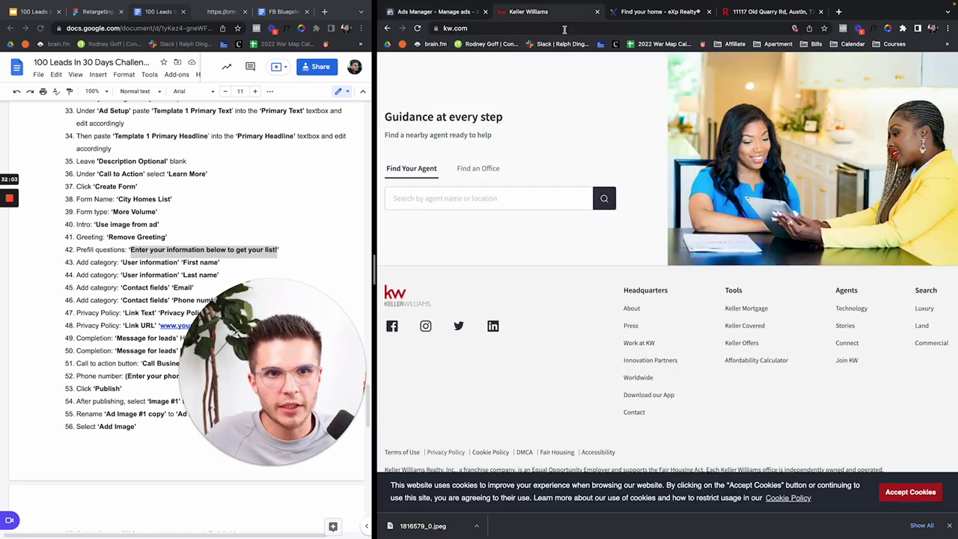
Step: Search Google for 'zillow austin texas' and open Zillow's Austin homes for sale page
click(564, 29)
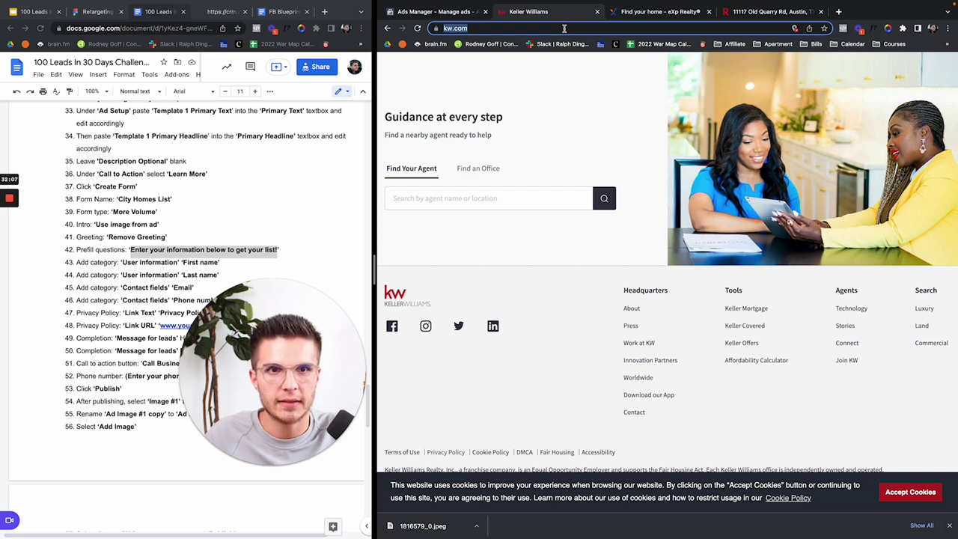
key(Return)
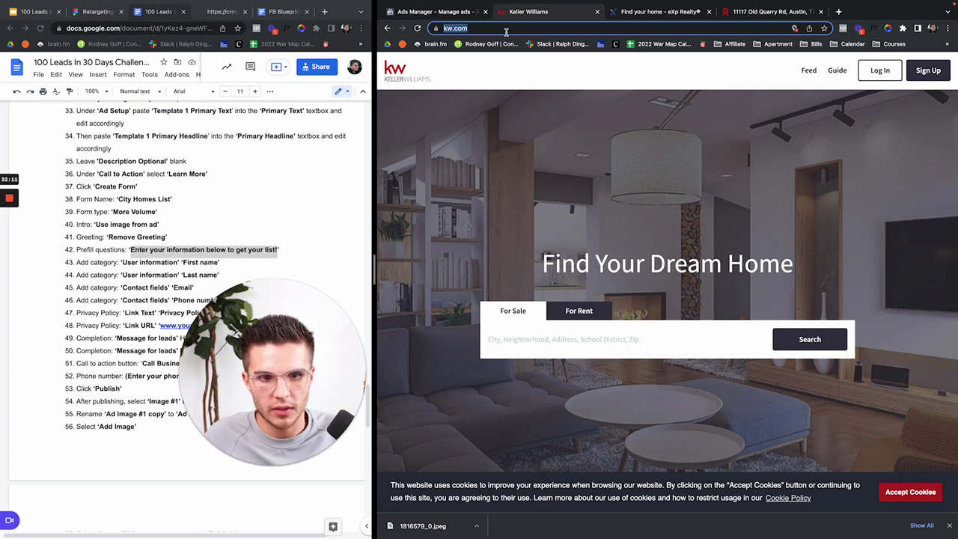
text(zillow)
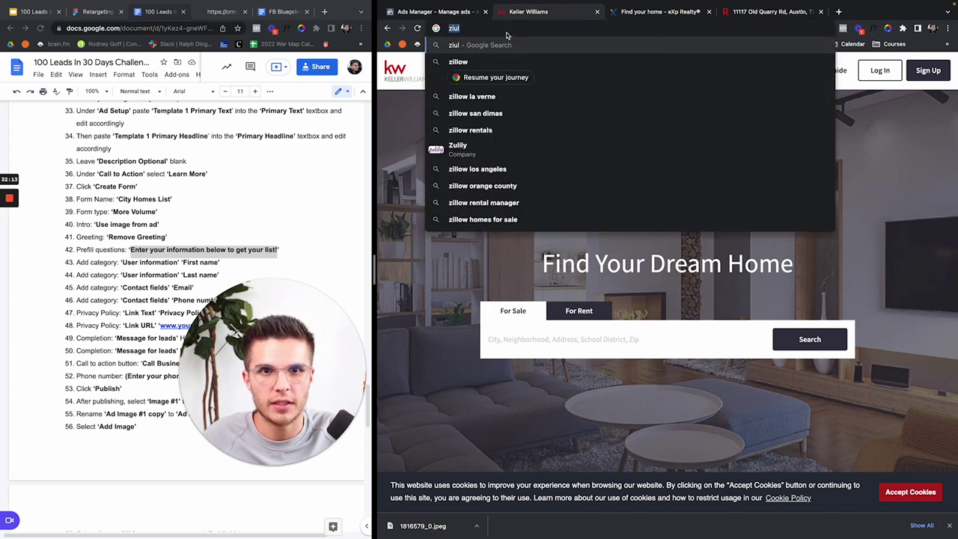
text( a)
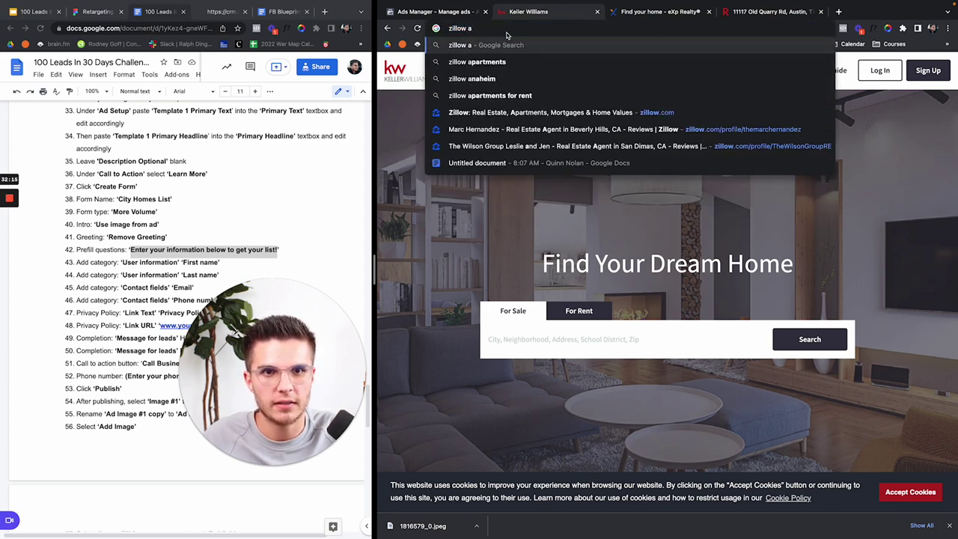
key(BackSpace)
text(r)
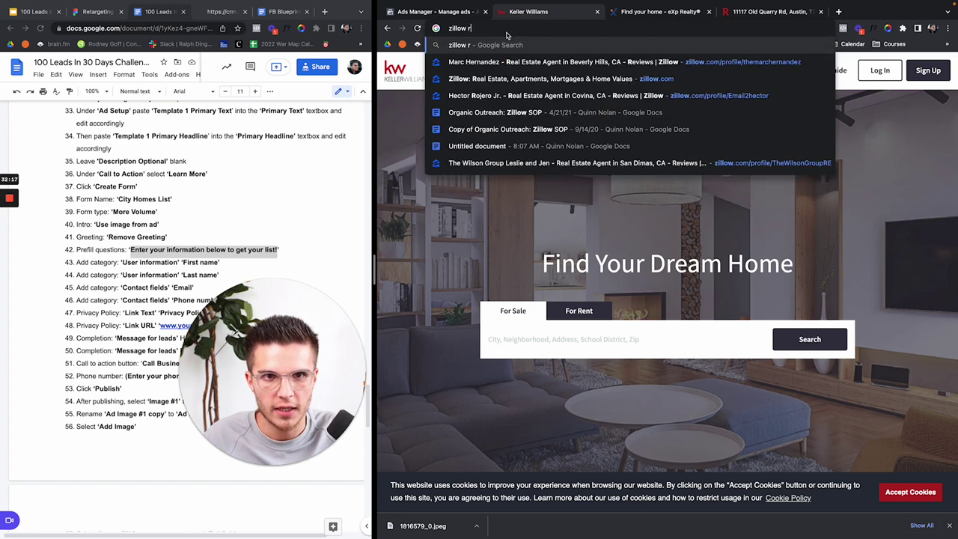
key(BackSpace)
text(austin texas)
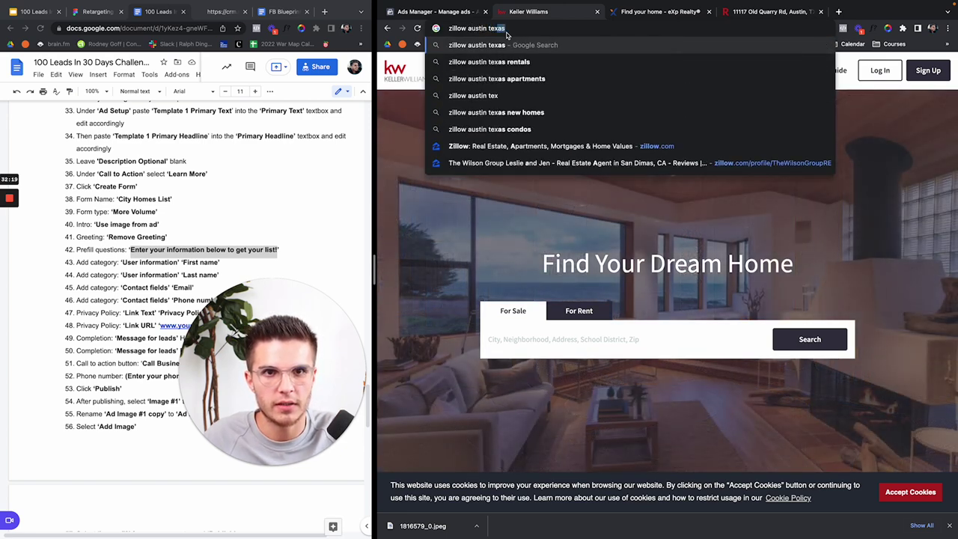
key(Return)
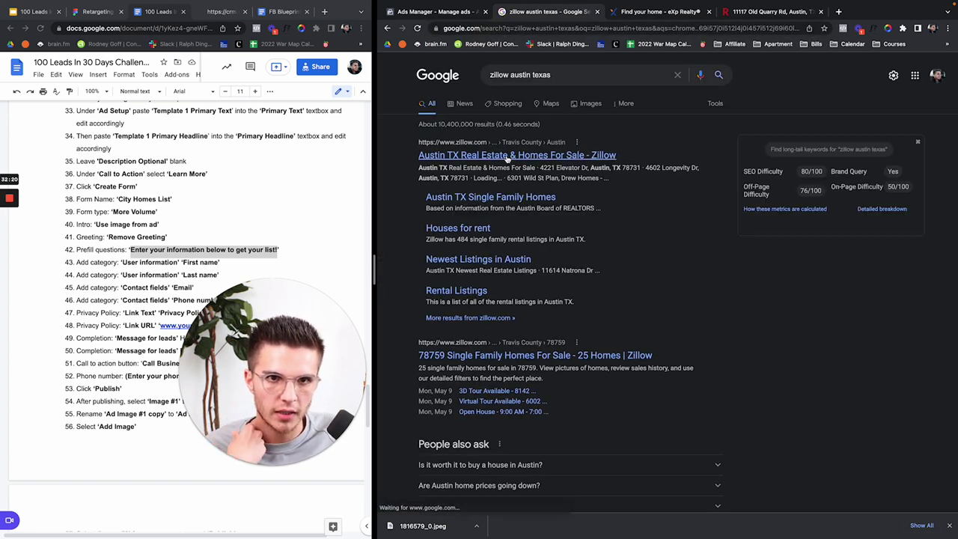
click(516, 155)
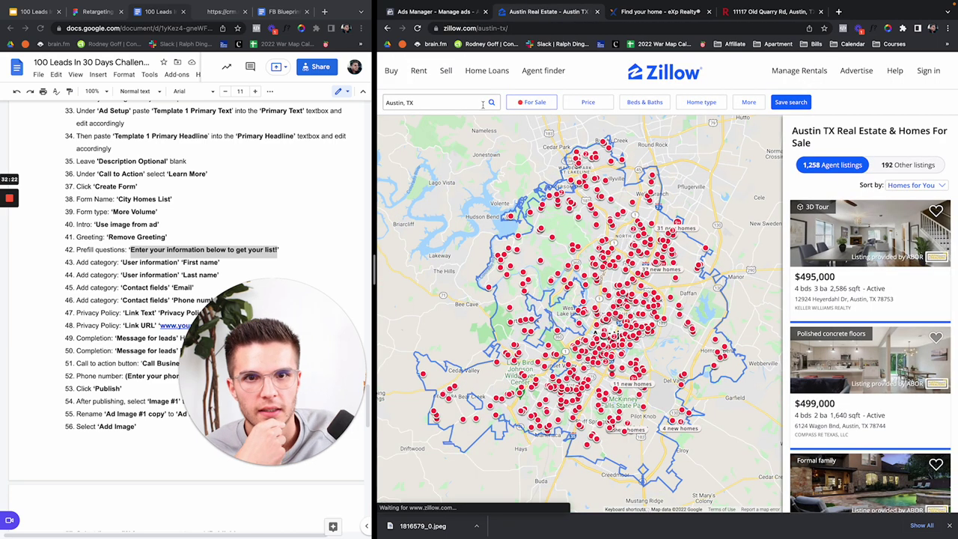
Step: Follow a The Agency Texas agent's profile to their website and search Austin, TX homes
mouse_move(543, 70)
click(415, 130)
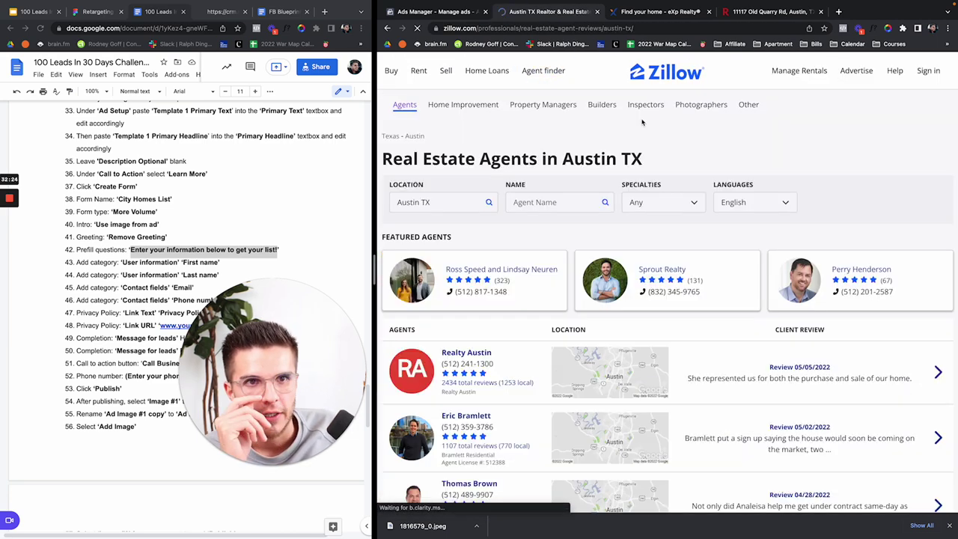
scroll(486, 337, down, 3)
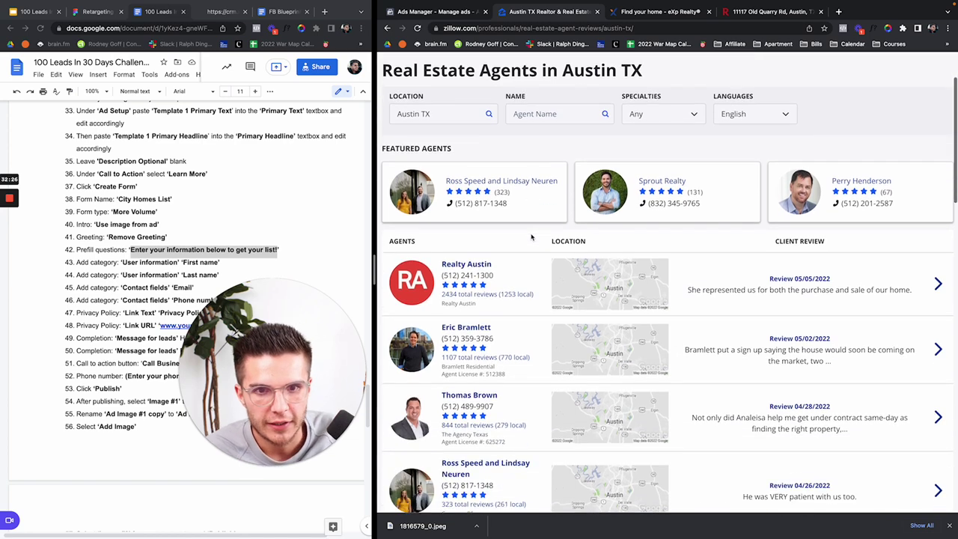
scroll(490, 339, down, 3)
click(459, 286)
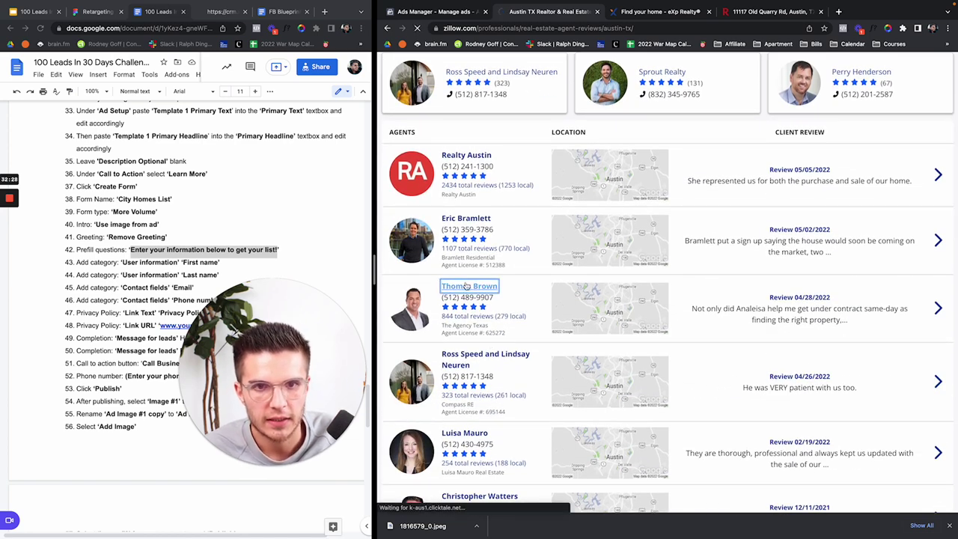
scroll(848, 307, down, 5)
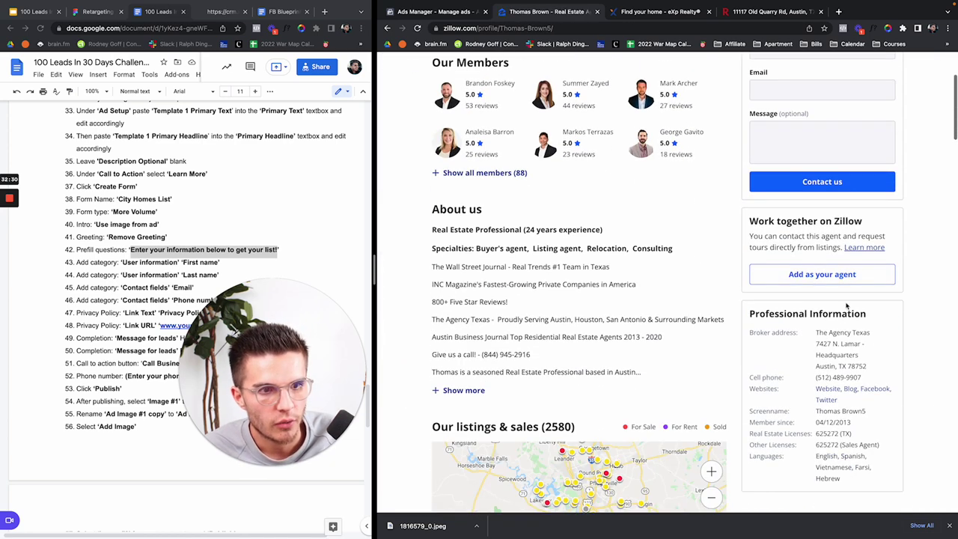
click(827, 388)
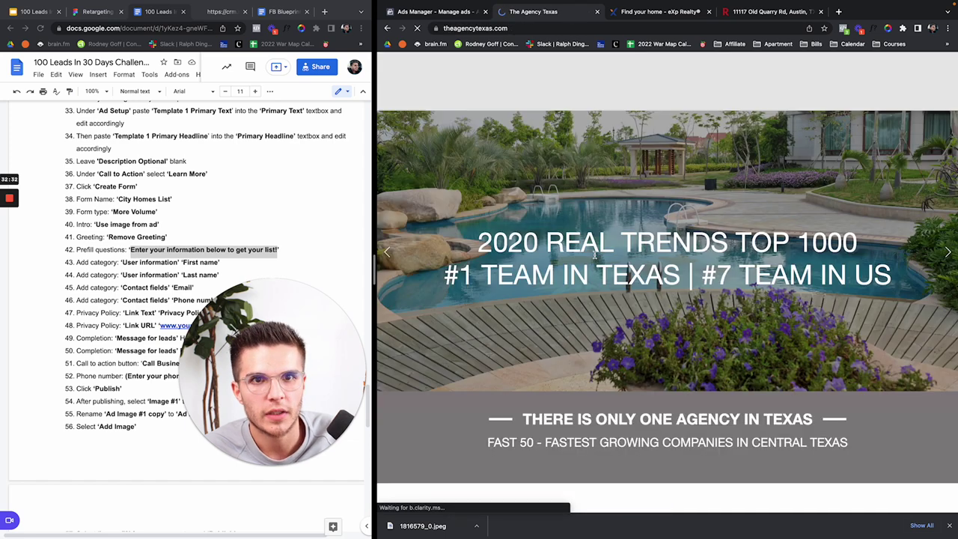
scroll(595, 256, down, 5)
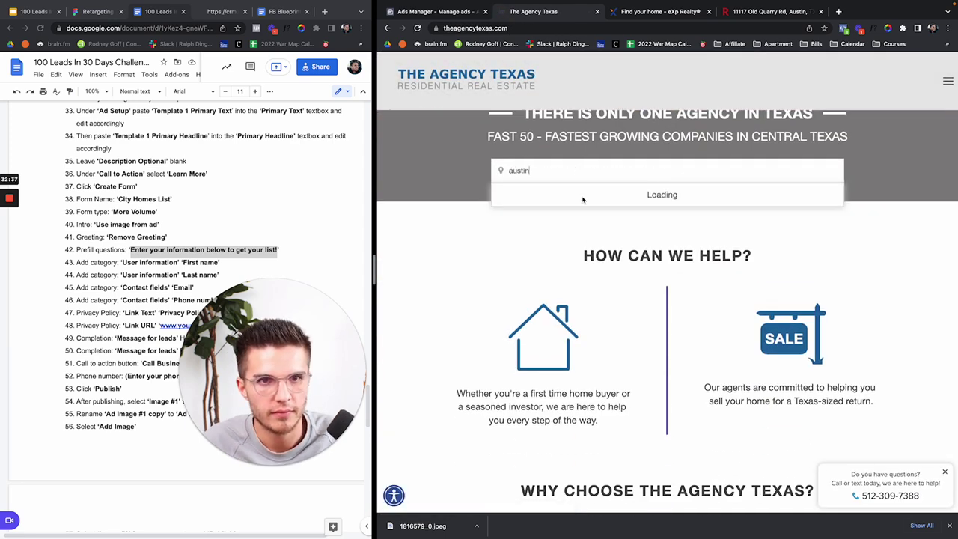
click(534, 212)
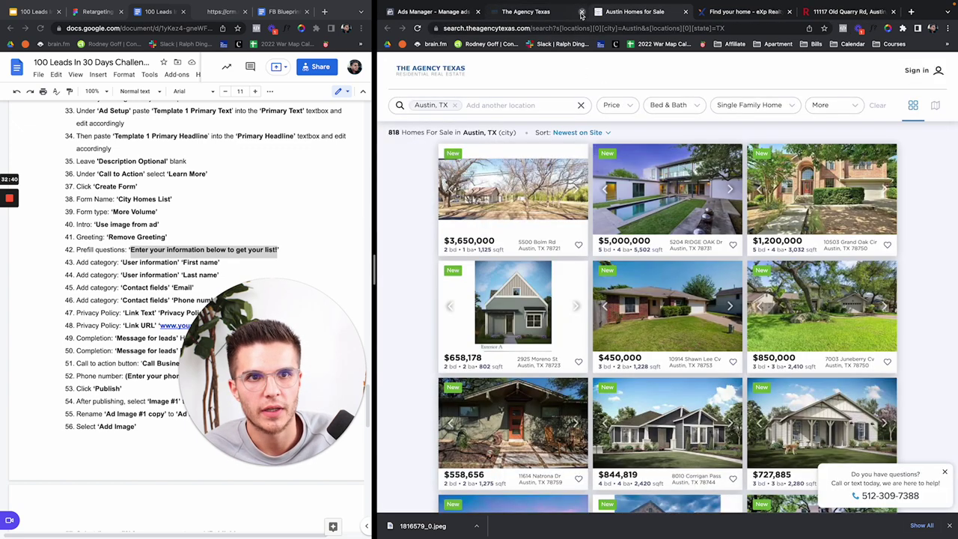
click(582, 11)
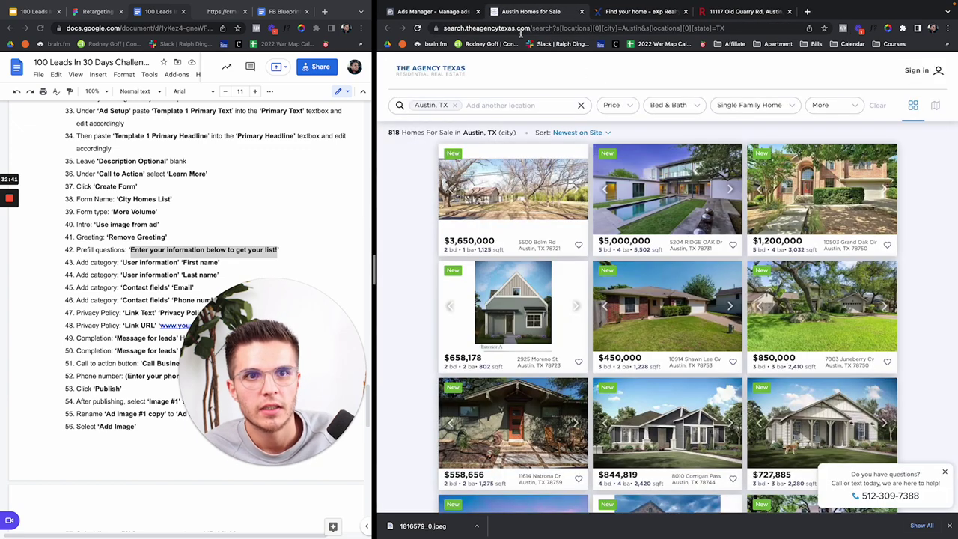
click(562, 28)
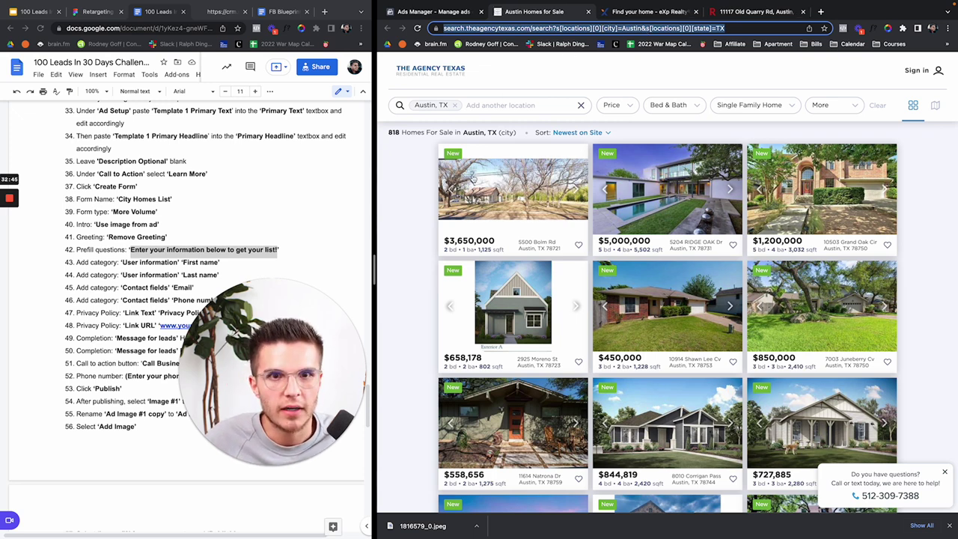
Step: Paste the Austin homes search address as the completion link
click(433, 14)
scroll(494, 385, down, 1)
click(482, 395)
key(ctrl+v)
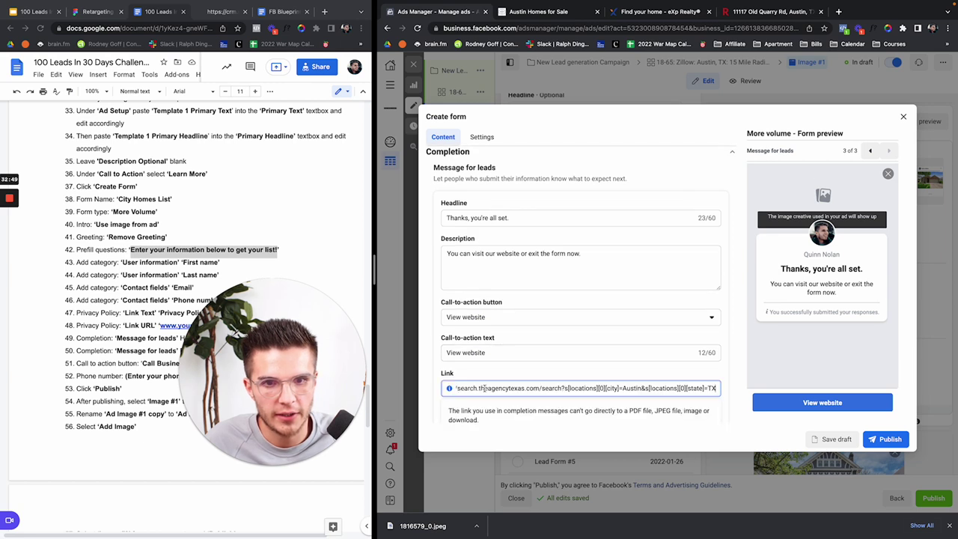
drag(491, 352, 434, 357)
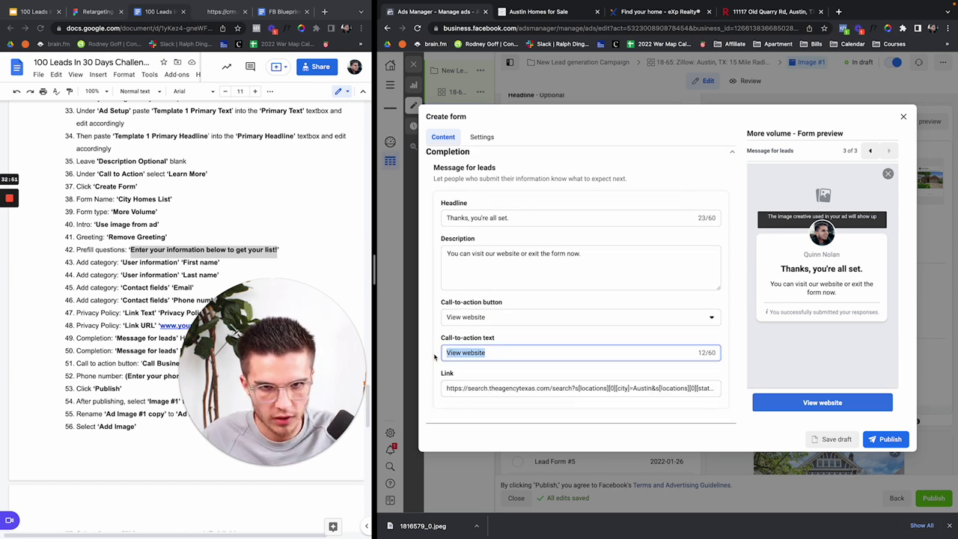
Step: Set the completion description to 'Click 'View List' to view your list of Austin Homes for sale!' and button text 'View list!'
triple_click(469, 257)
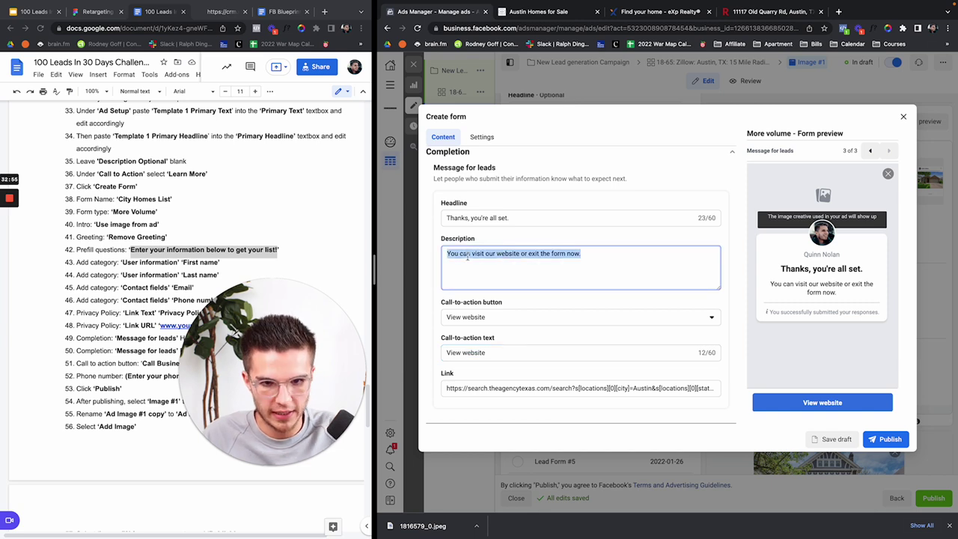
text(Click 'View )
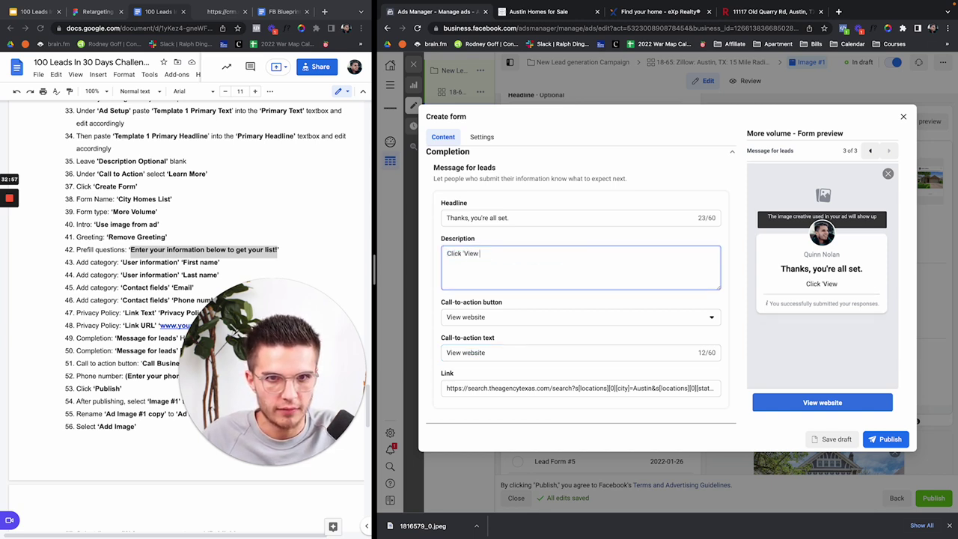
text(List' to view )
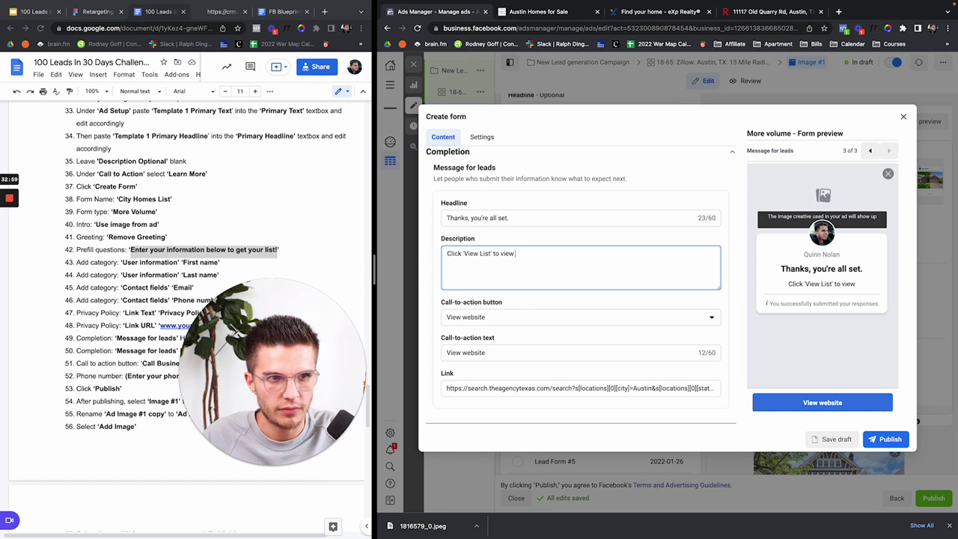
text(your list )
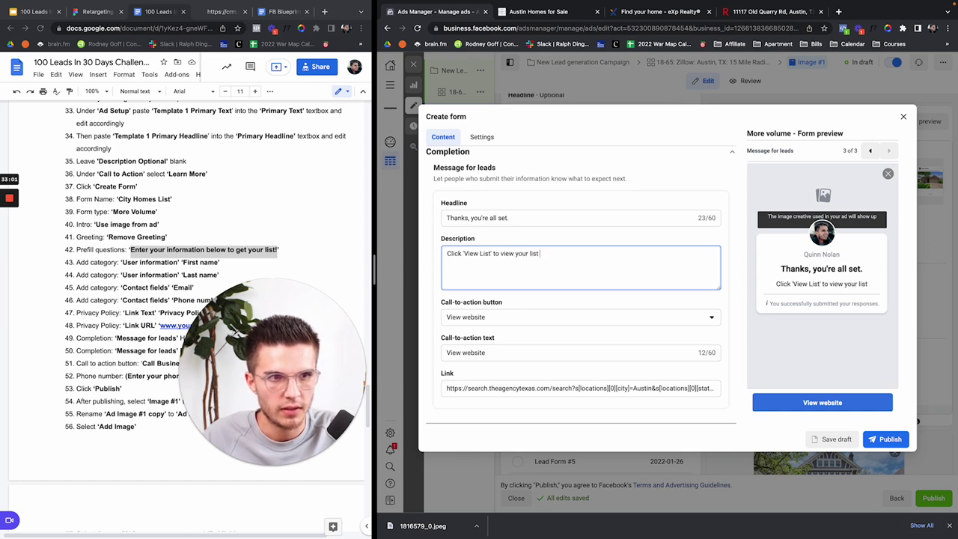
text(of Austin Ho)
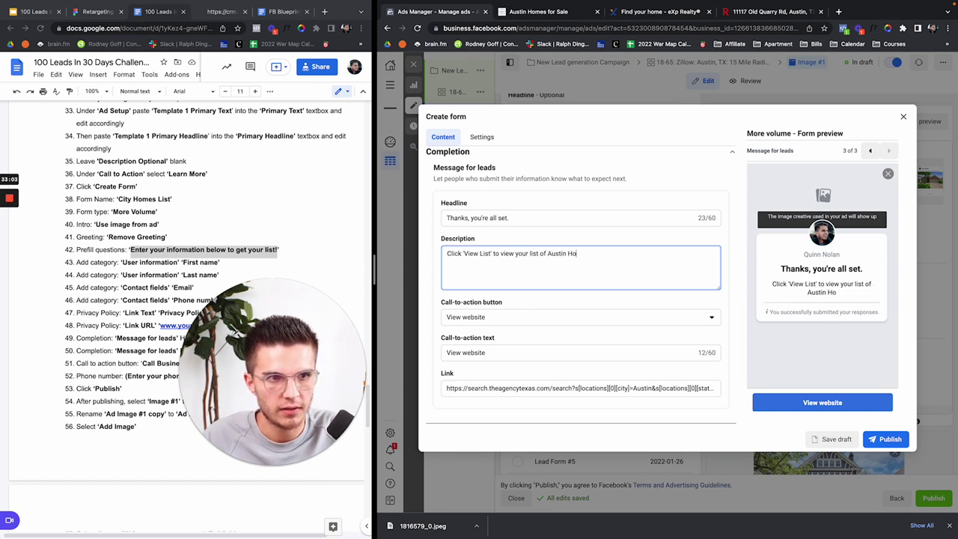
text(mes for sale!)
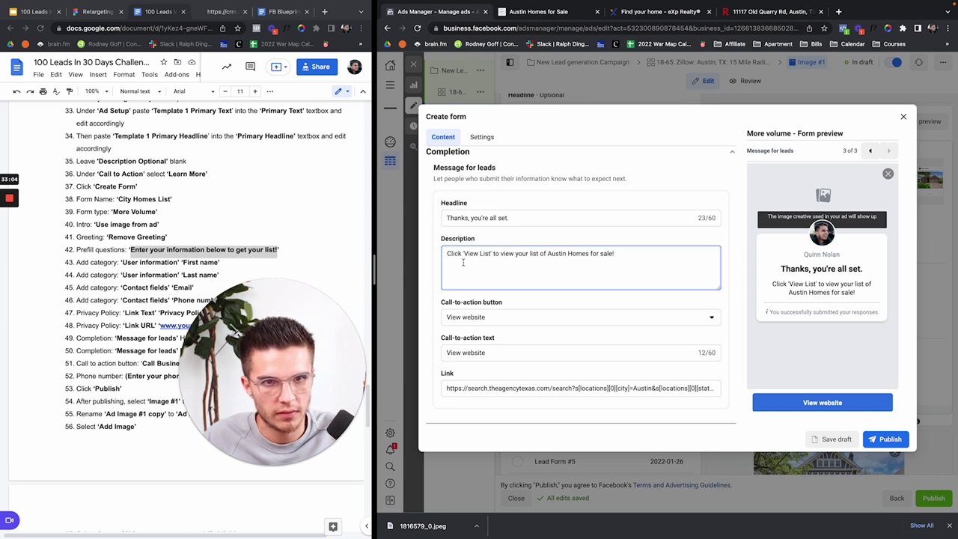
click(492, 326)
triple_click(479, 352)
text(View list!)
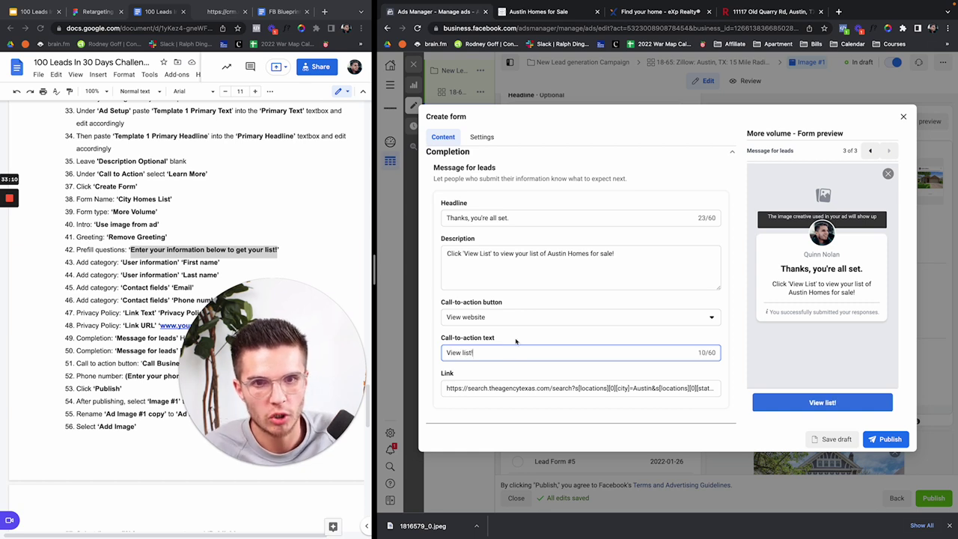
triple_click(561, 387)
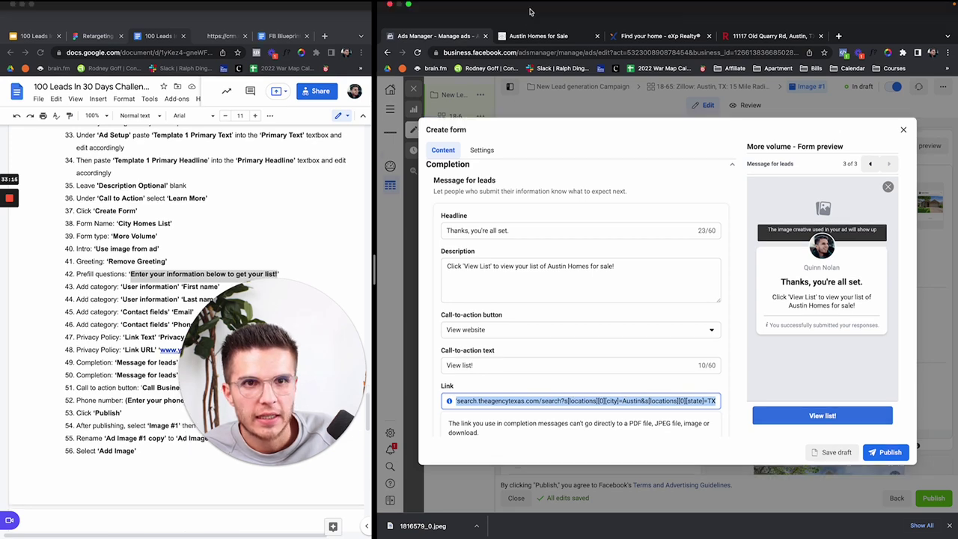
Step: Filter The Agency Texas Austin listings to a $300K minimum and $800K maximum price
click(539, 11)
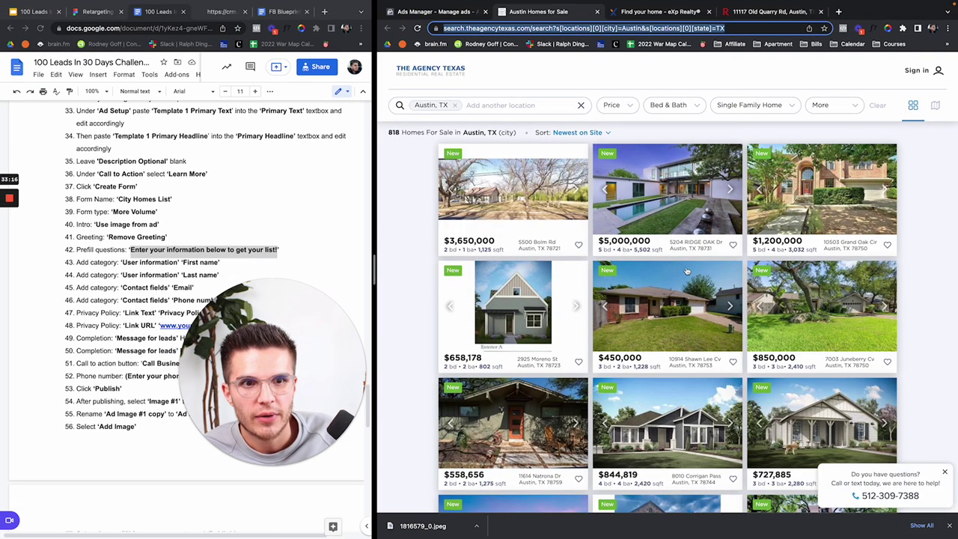
click(624, 300)
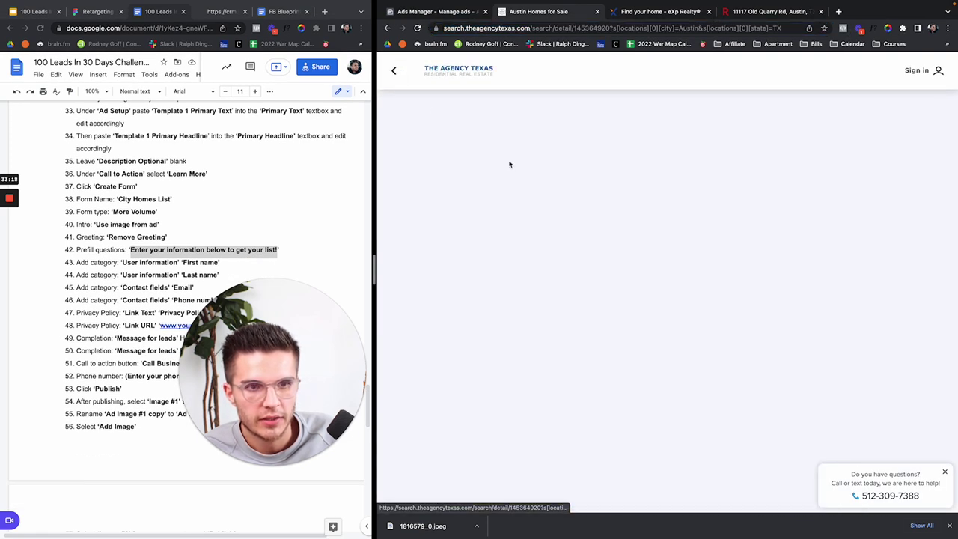
click(449, 74)
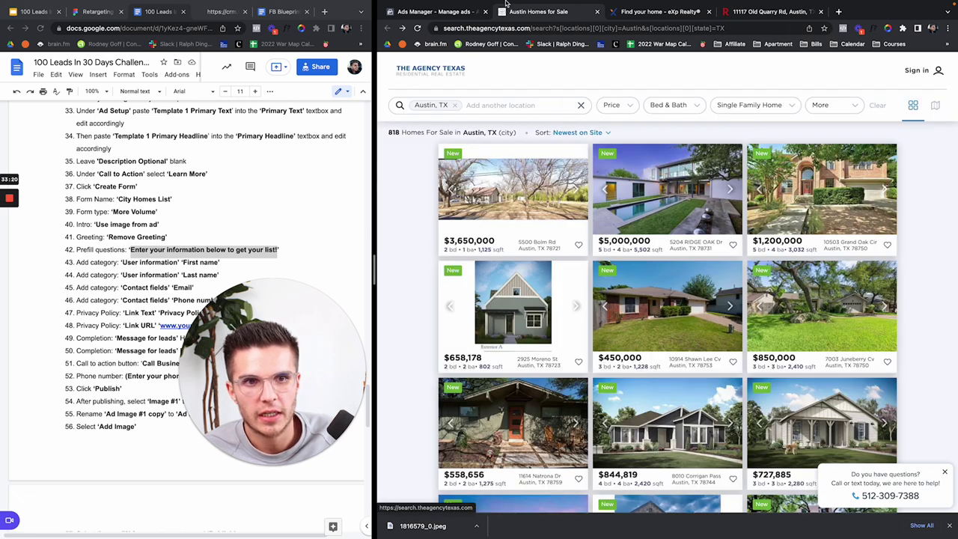
click(614, 104)
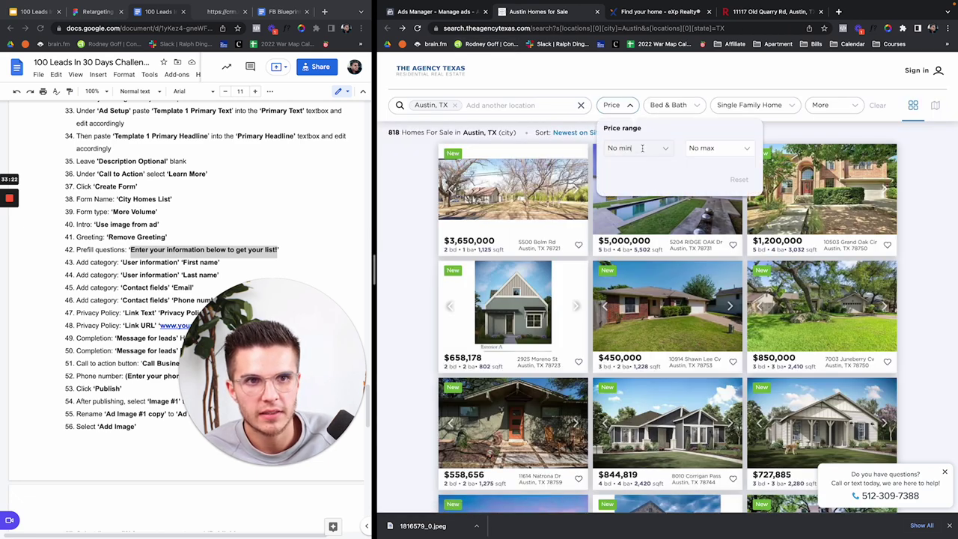
click(668, 150)
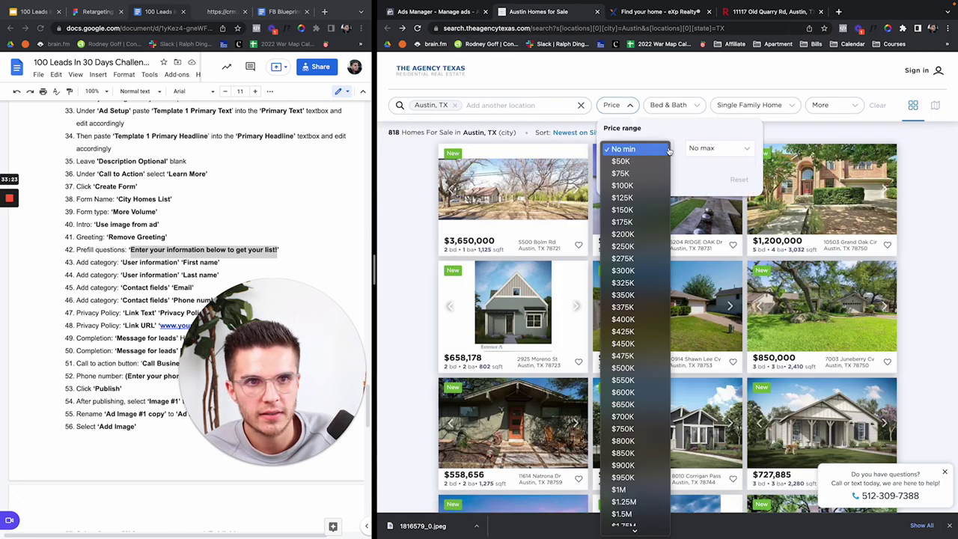
click(638, 271)
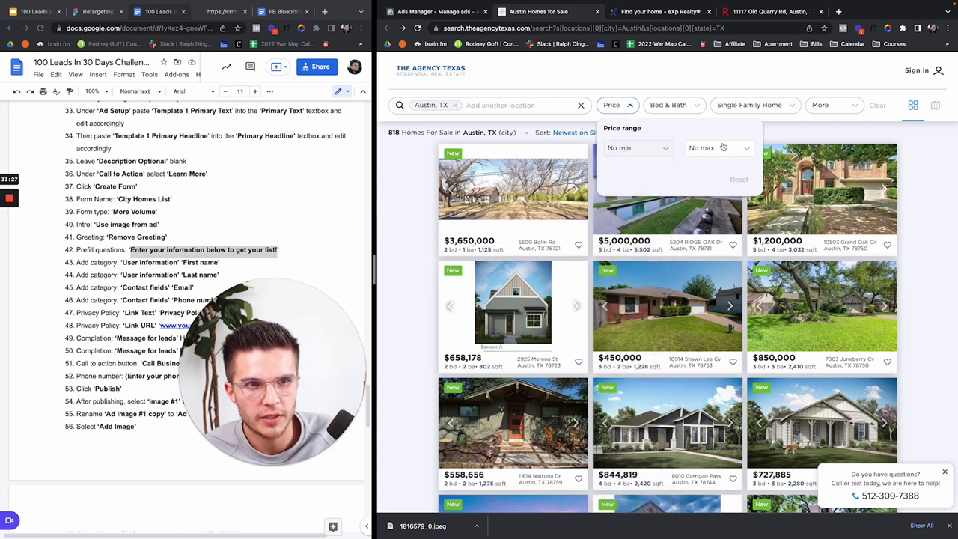
click(746, 154)
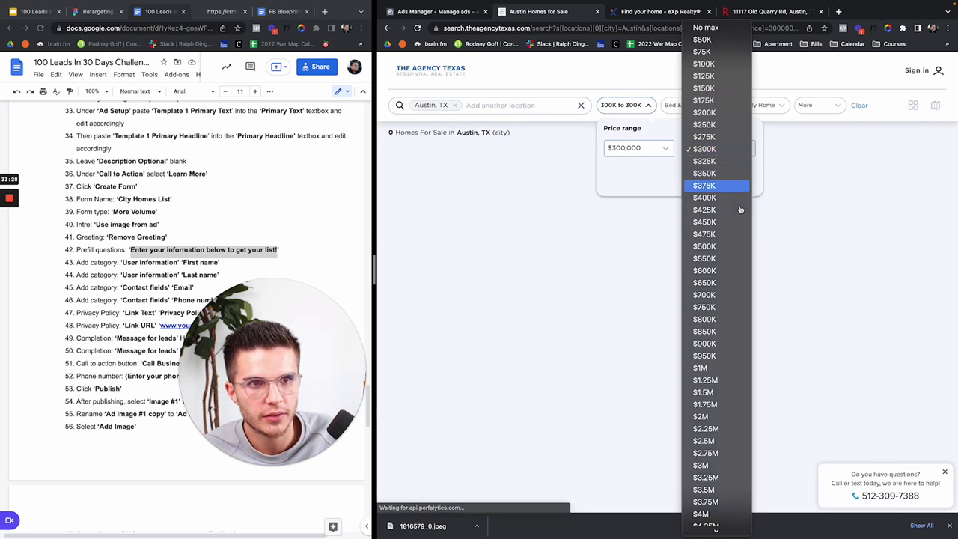
click(712, 321)
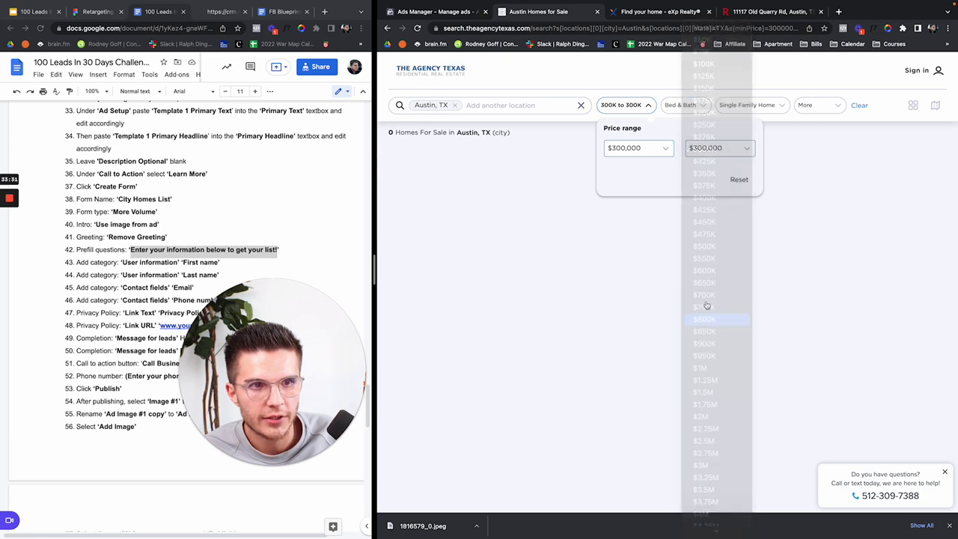
Step: Copy the filtered listings URL into the form's completion link
click(560, 27)
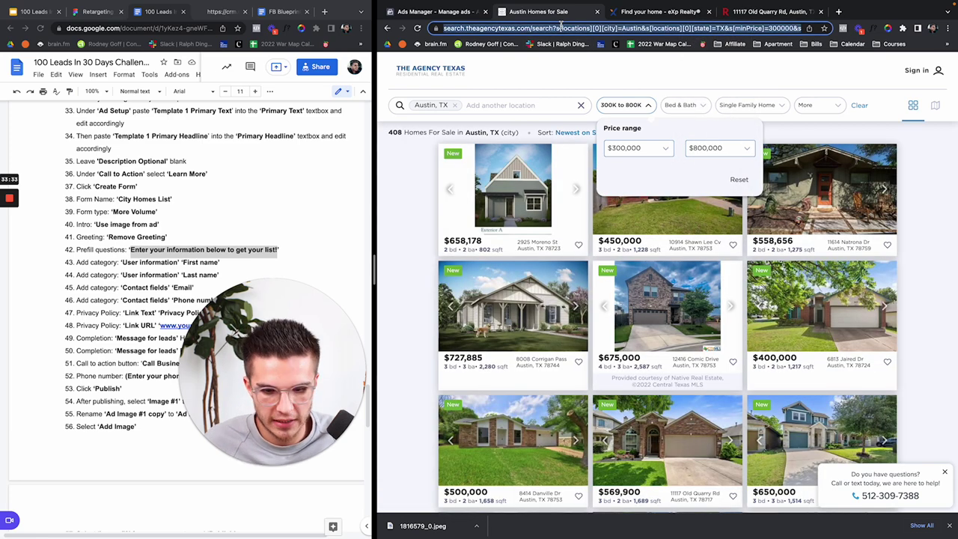
click(445, 13)
key(ctrl+v)
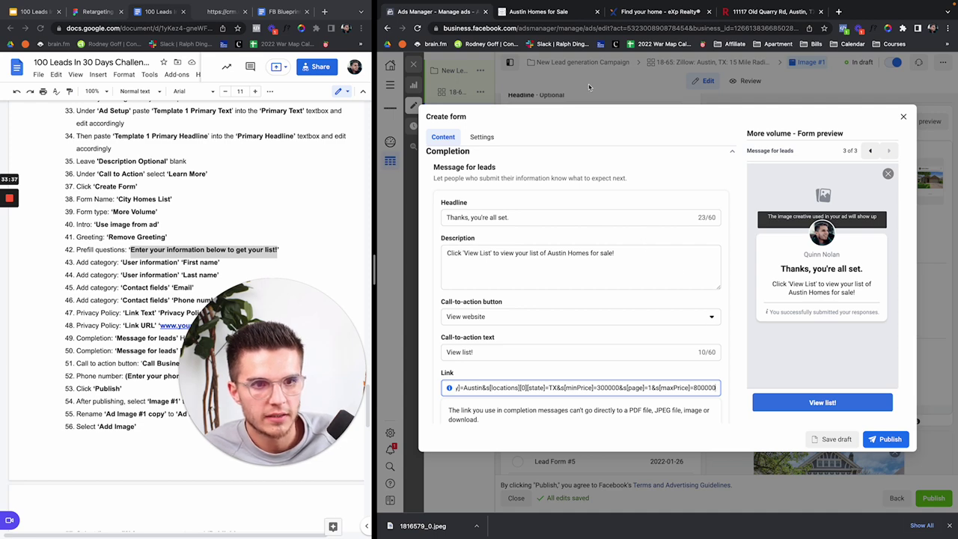
Step: Publish the Austin Homes List form to the ad and exit the editor without publishing drafts
click(549, 17)
click(678, 75)
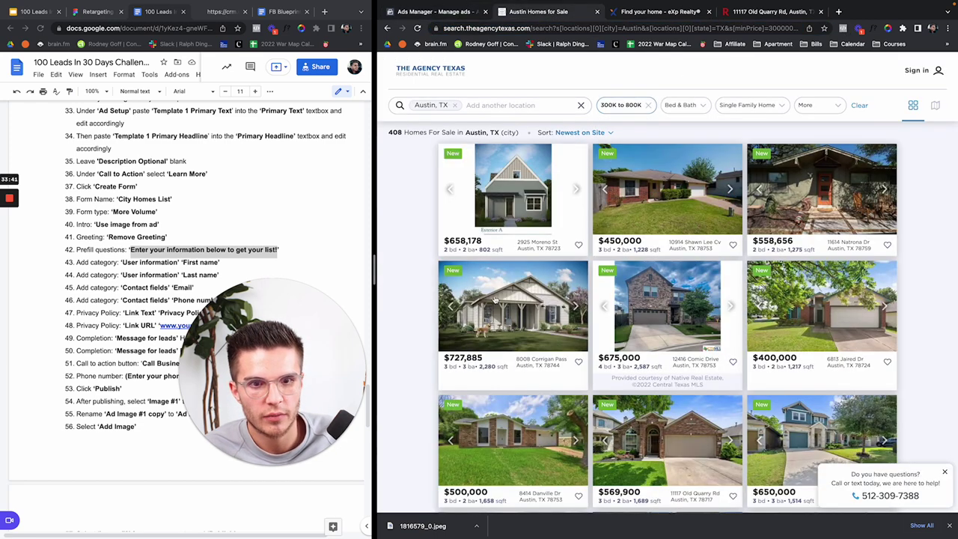
click(452, 13)
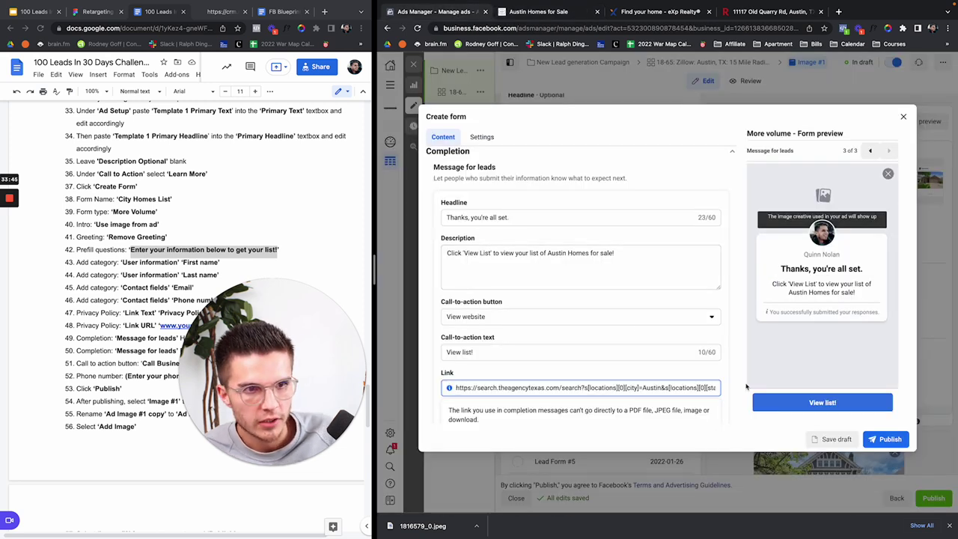
click(885, 439)
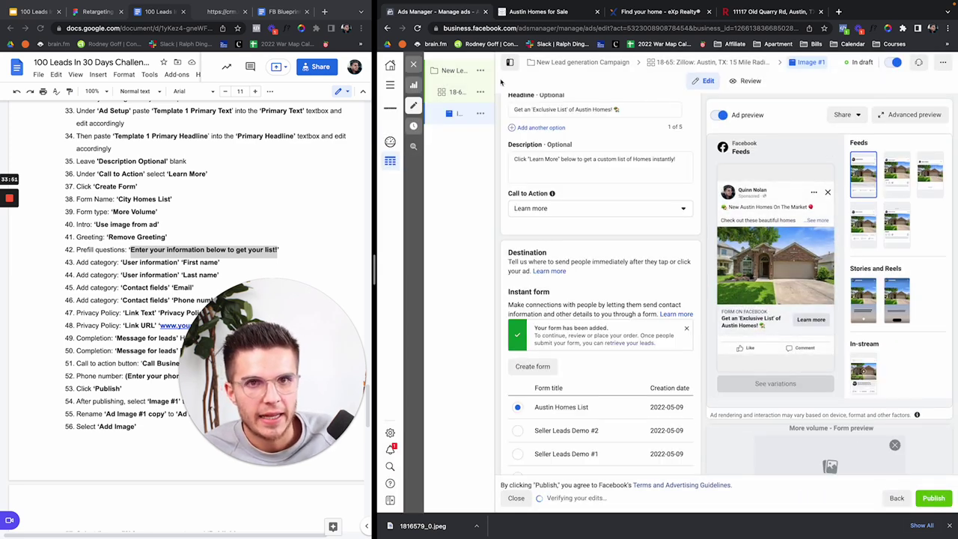
click(448, 89)
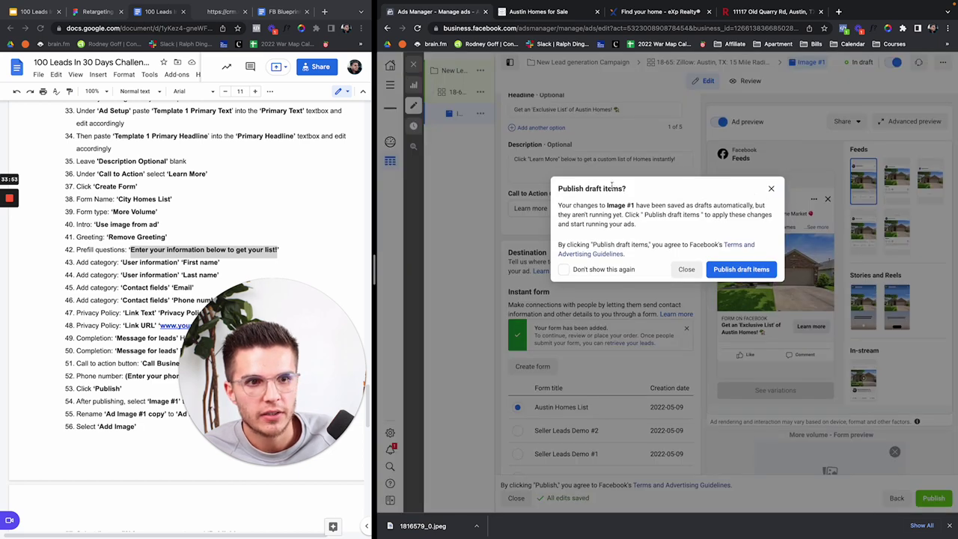
click(685, 270)
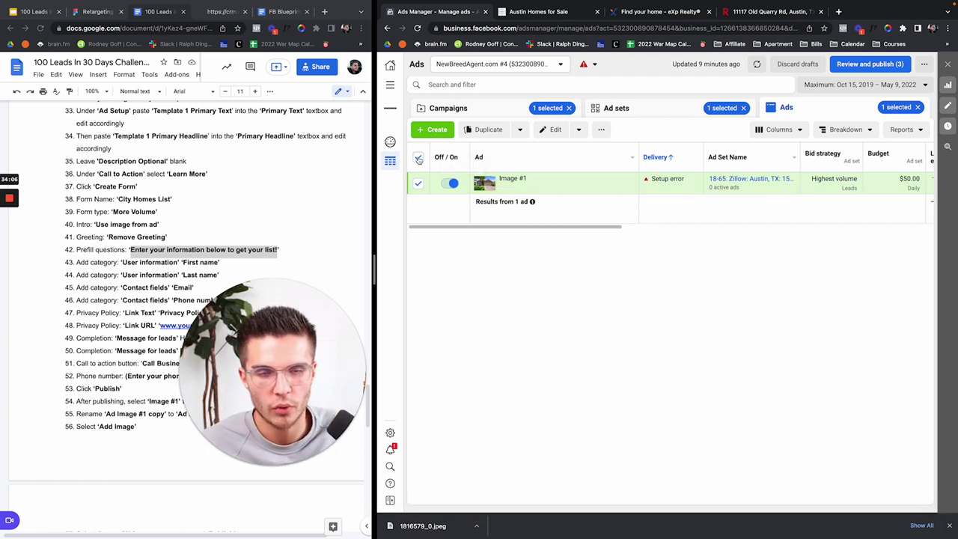
Step: Duplicate Image #1 in its original campaign and rename the copy from '1 - Copy' to Image #2
click(417, 158)
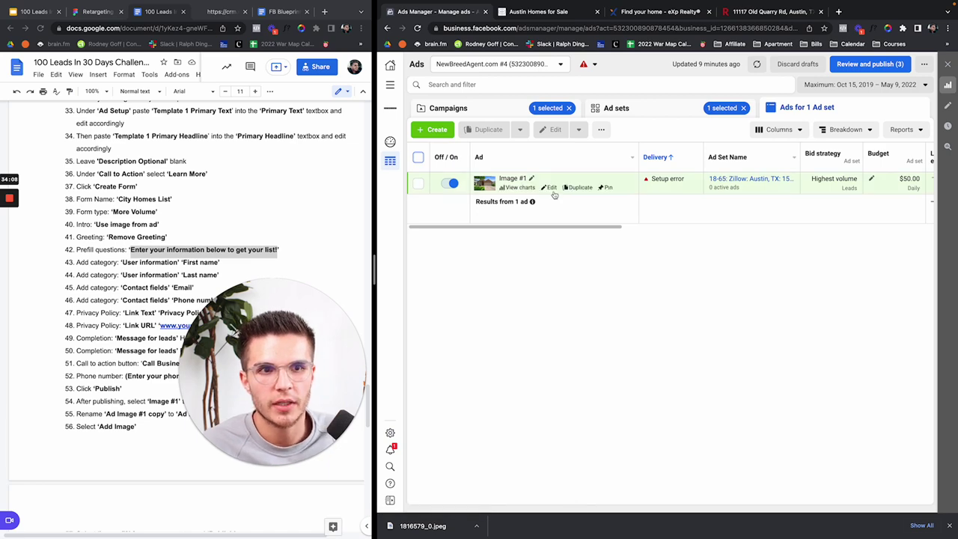
click(570, 189)
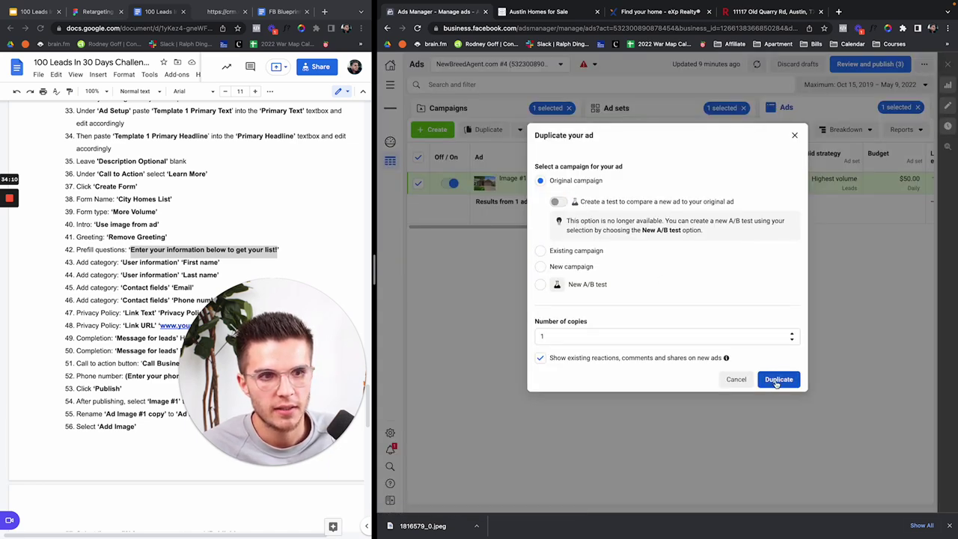
click(777, 377)
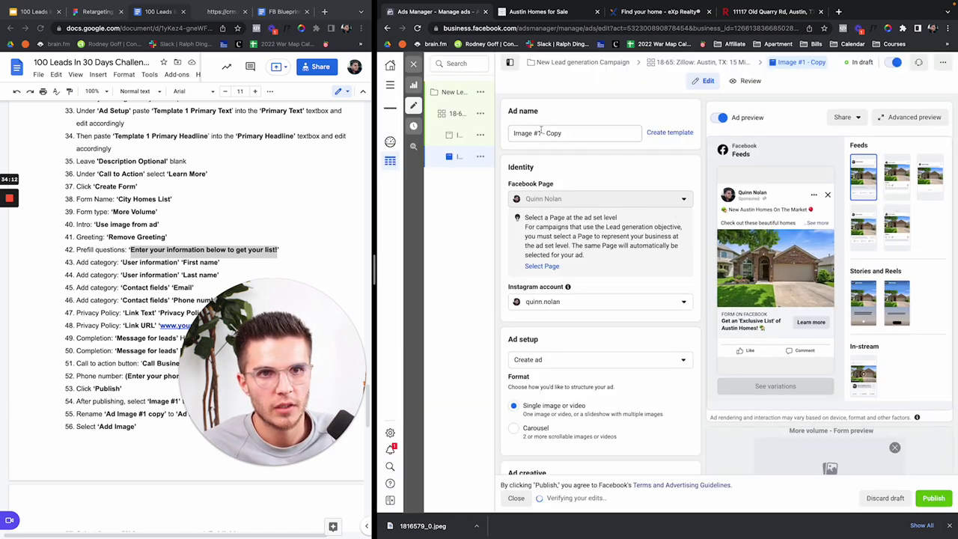
drag(583, 133, 541, 133)
text(2)
click(587, 114)
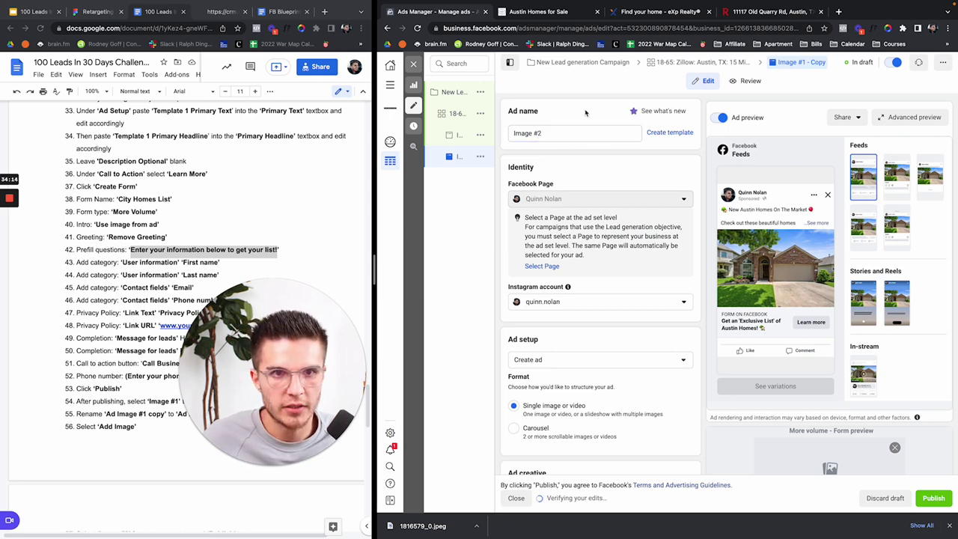
scroll(596, 237, down, 5)
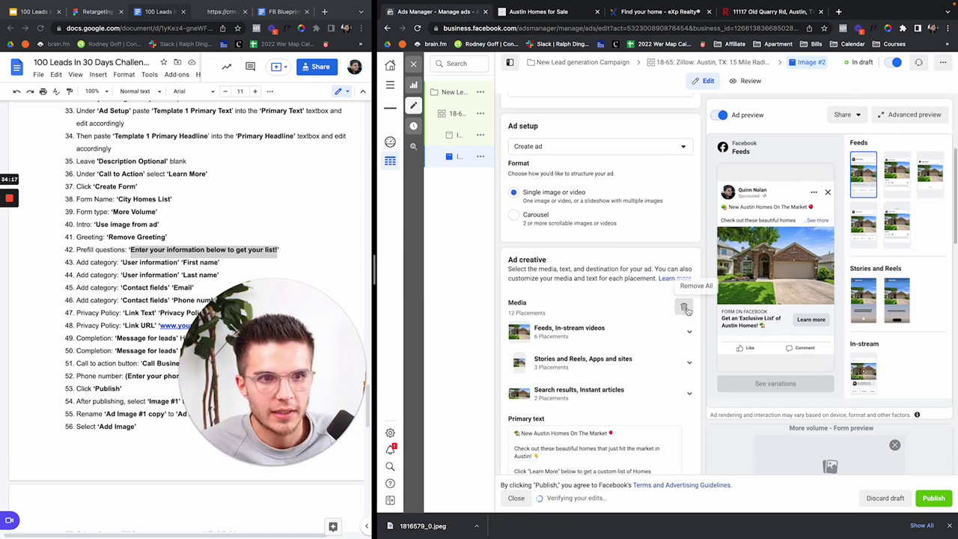
Step: Swap Image #2's media for the DSC_8875 white single-storey house photo with default crops
click(542, 317)
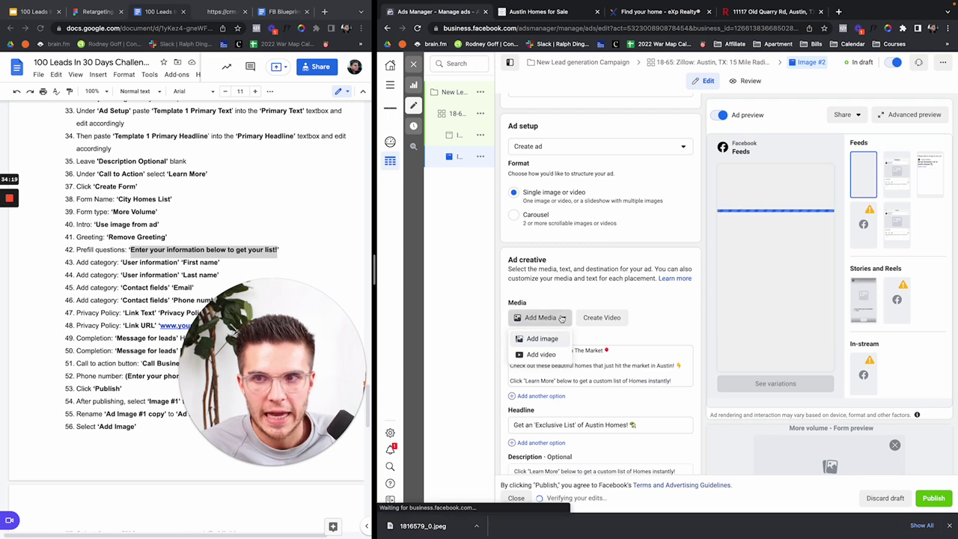
click(545, 339)
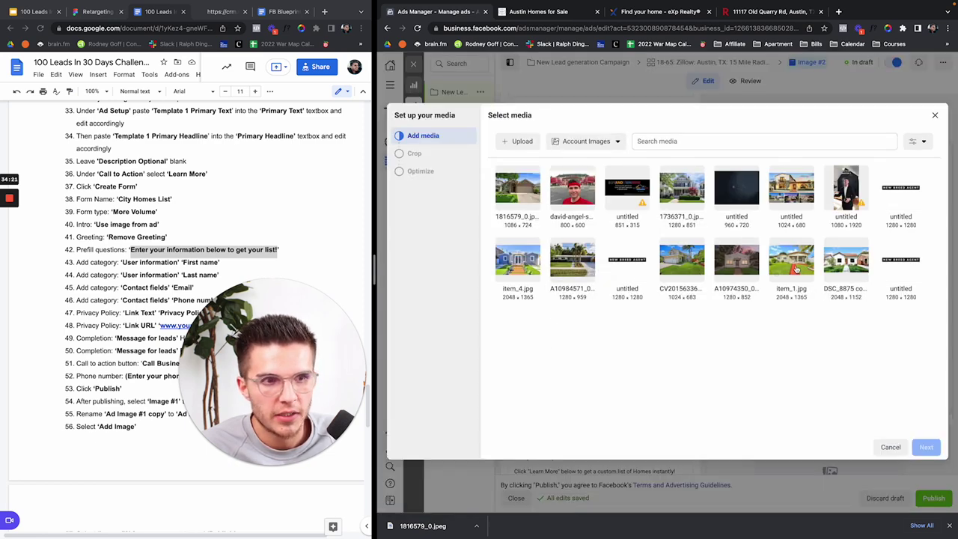
click(840, 271)
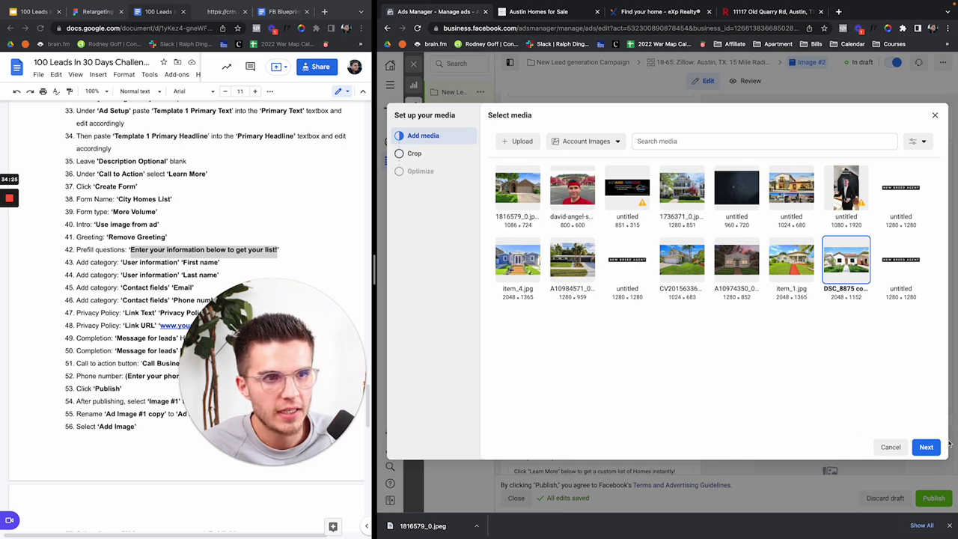
click(926, 447)
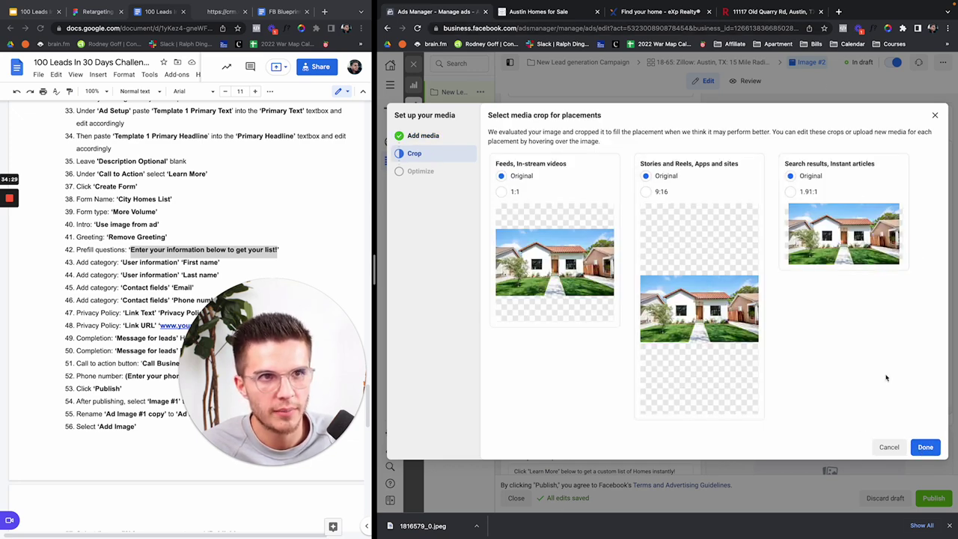
click(925, 447)
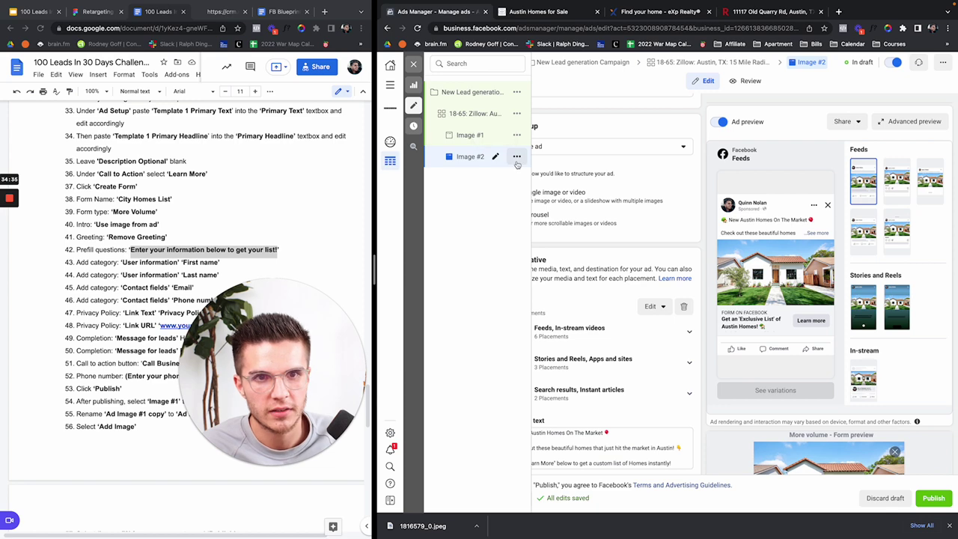
Step: Quickly duplicate the Image #2 ad and rename the copy to Image #3
click(517, 158)
click(547, 192)
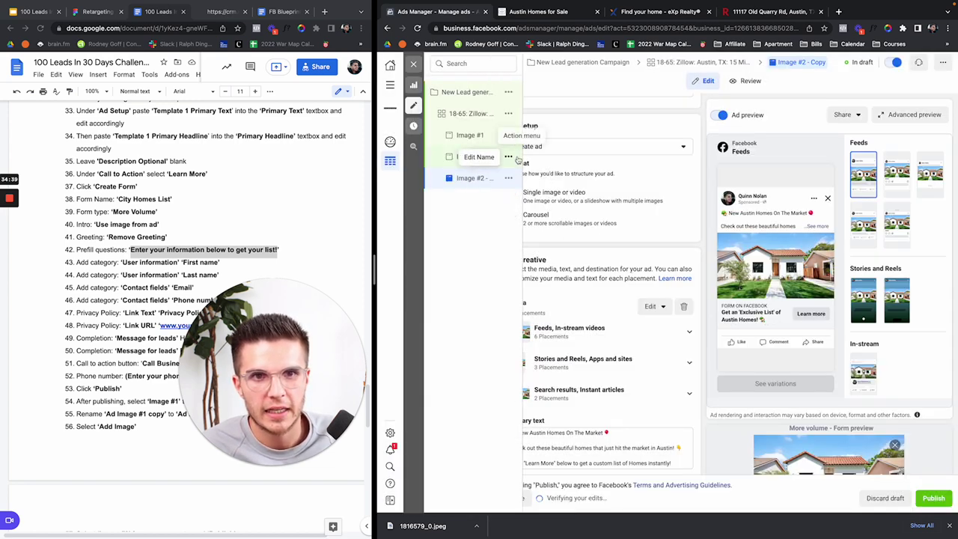
scroll(565, 183, up, 5)
drag(536, 133, 622, 132)
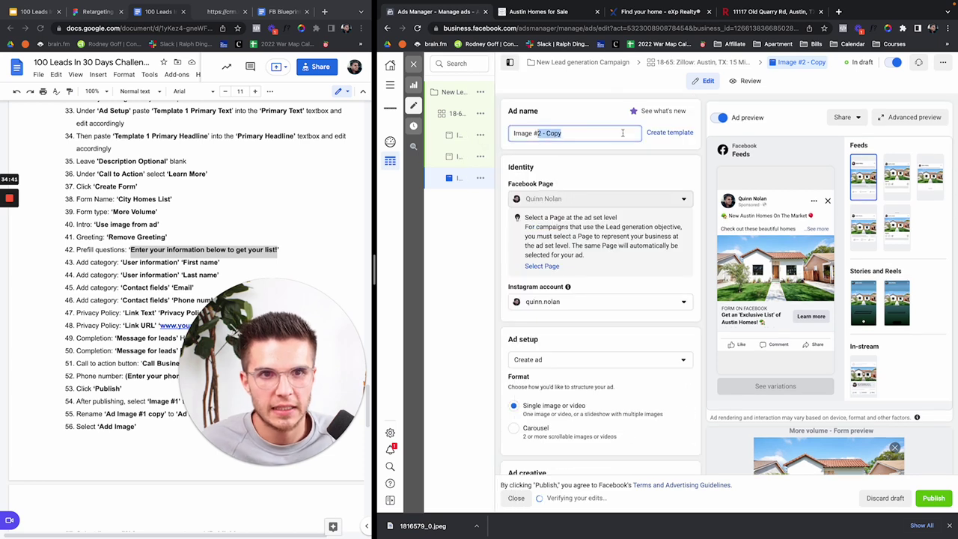
text(3)
Step: Add item_1.jpg as the ad image with the Feeds crop set to Original
scroll(637, 176, down, 3)
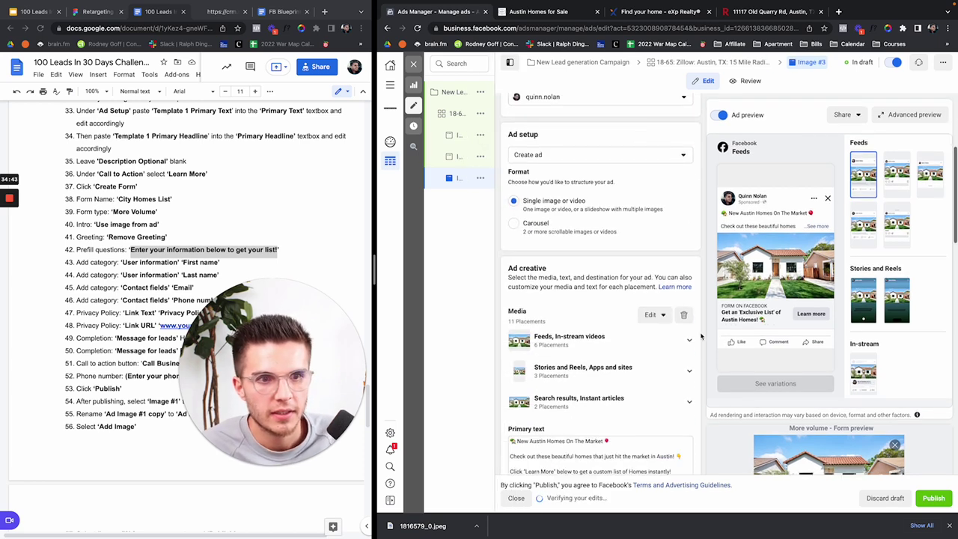
click(545, 334)
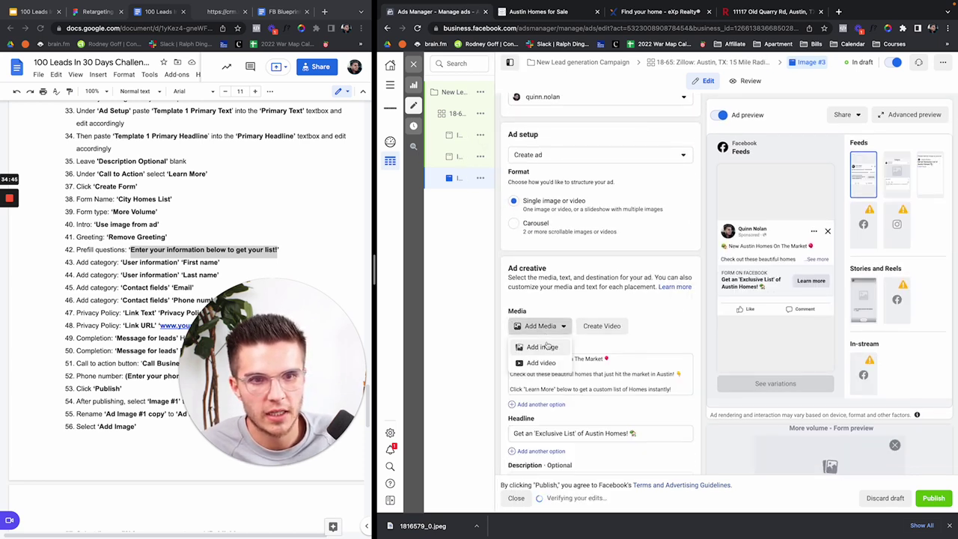
click(548, 346)
click(782, 268)
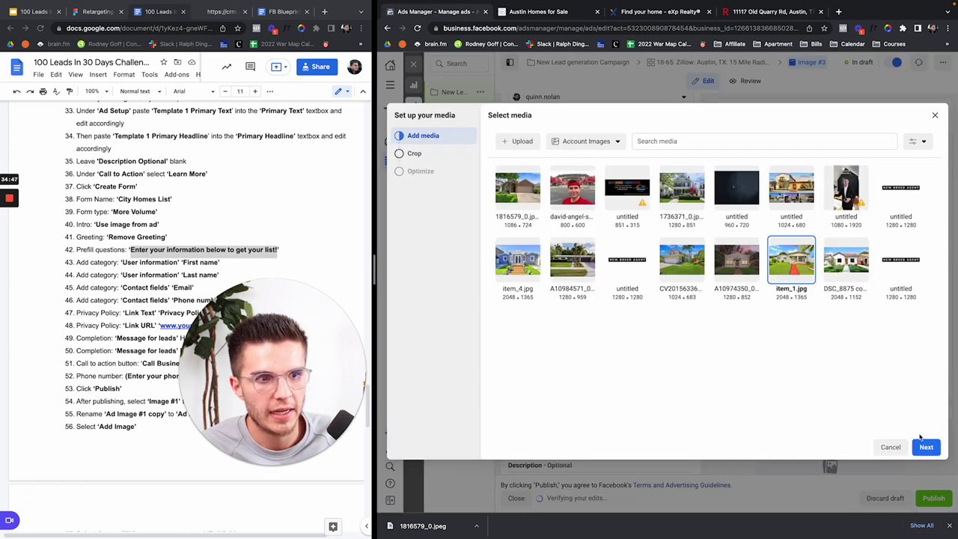
click(926, 447)
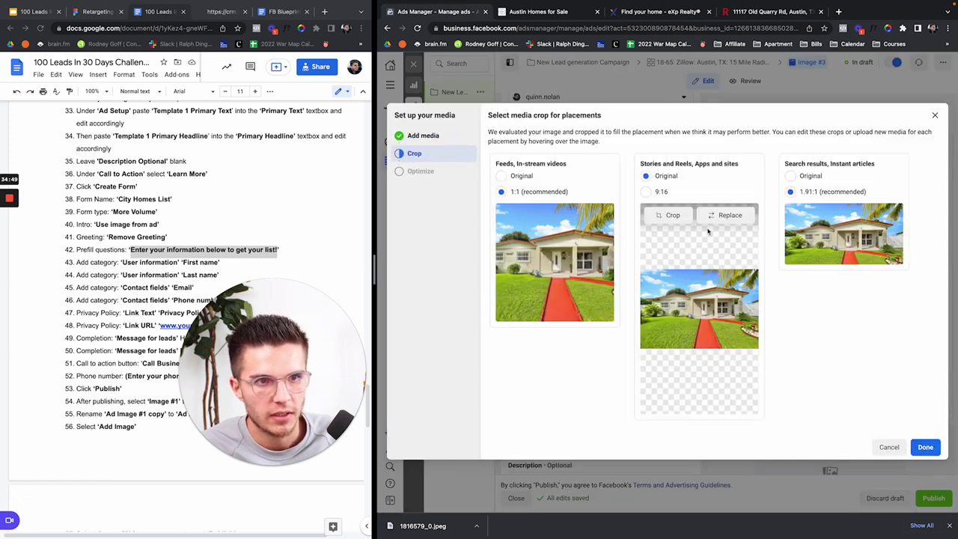
click(501, 175)
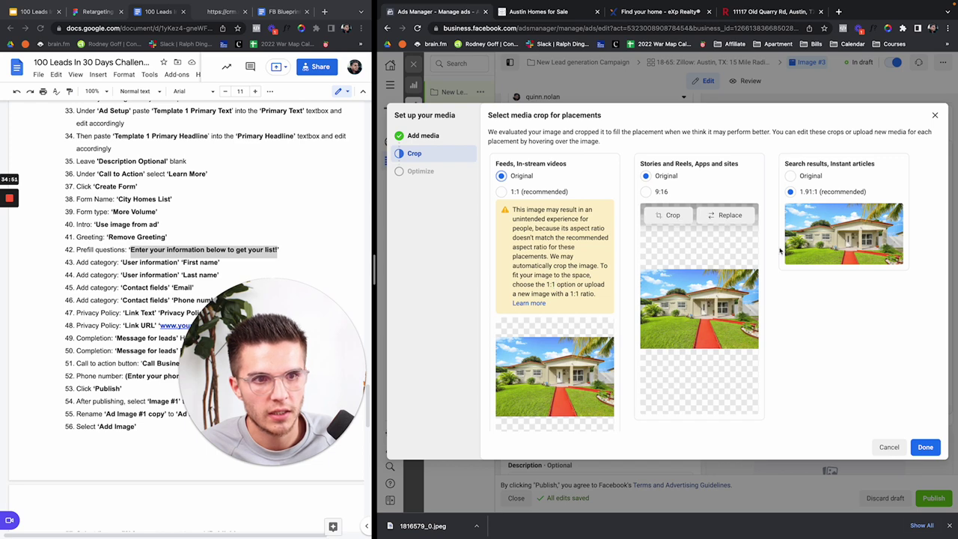
click(925, 447)
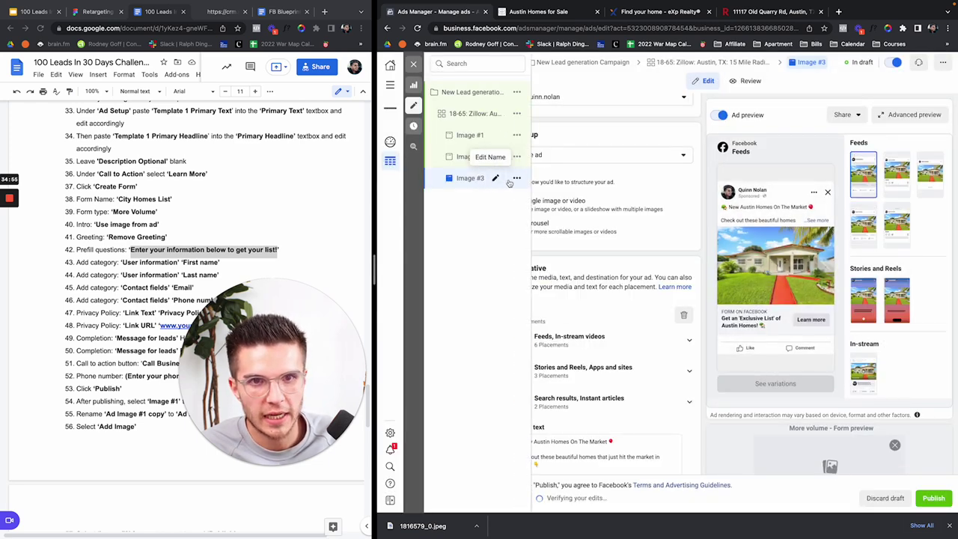
Step: Quickly duplicate the Image #3 ad and rename the copy to Image #4
click(511, 178)
click(534, 211)
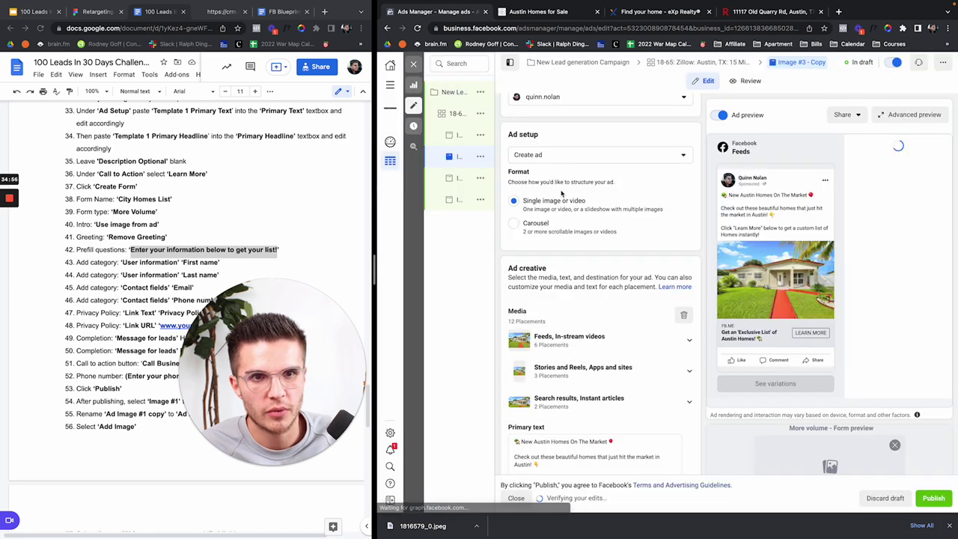
drag(561, 133, 534, 133)
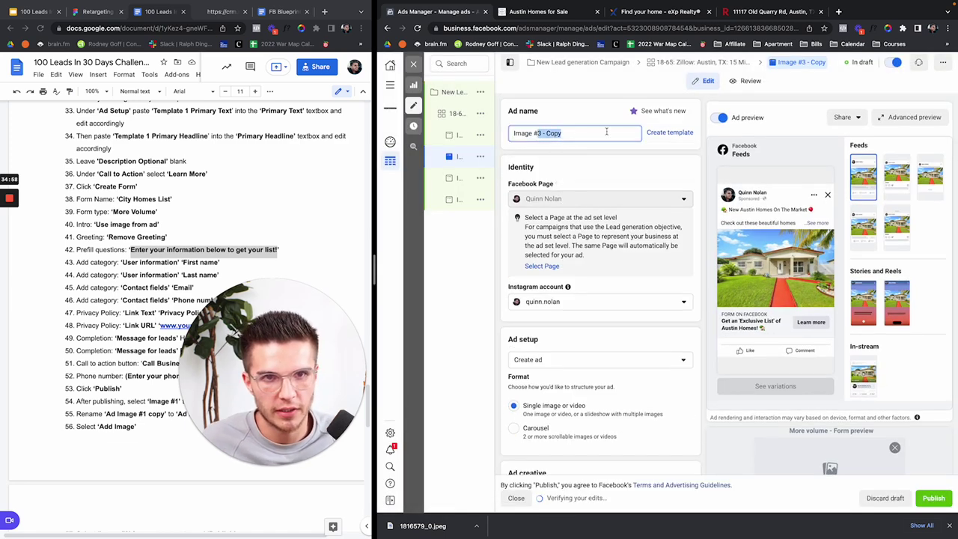
text(#4)
click(584, 159)
Step: Replace all media with the two-storey house photo, Feeds crop set to Original
scroll(583, 159, down, 5)
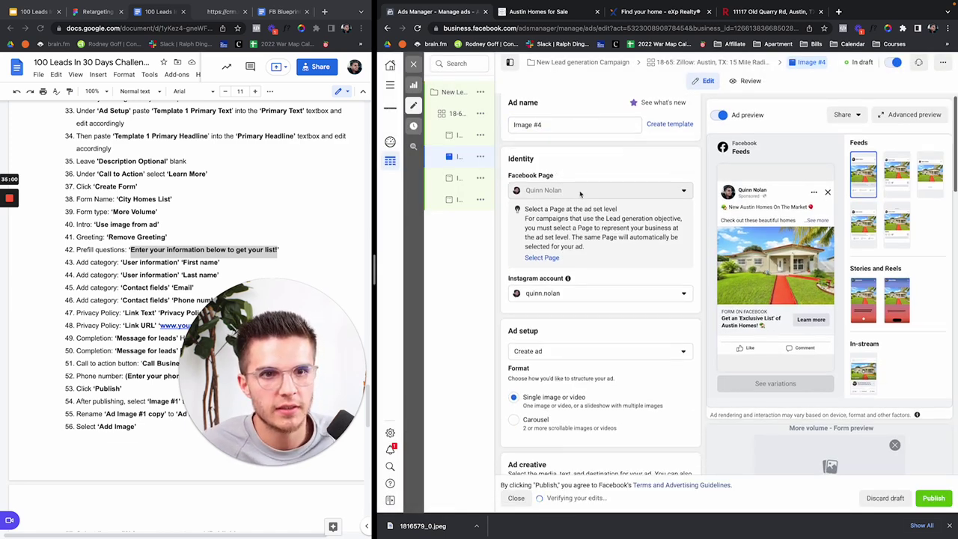
click(683, 256)
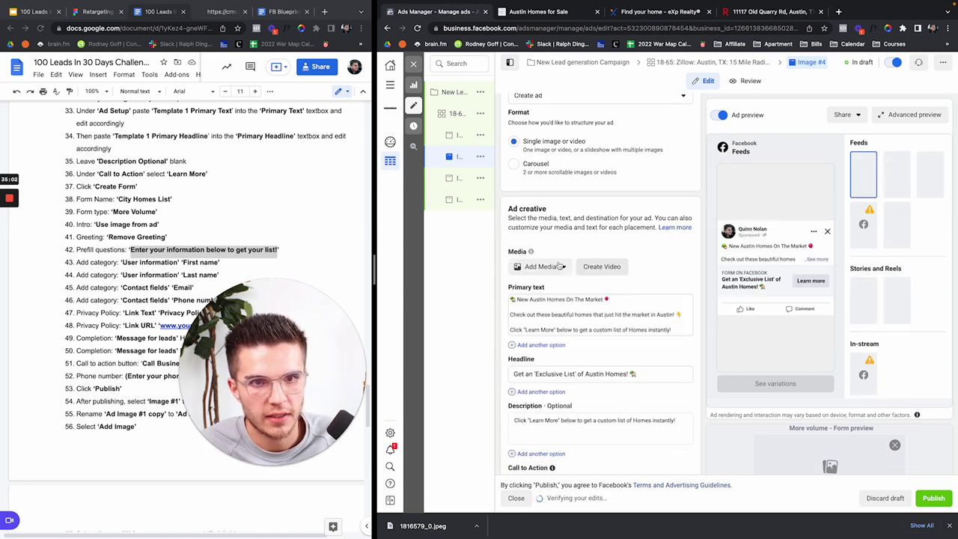
click(540, 267)
click(550, 286)
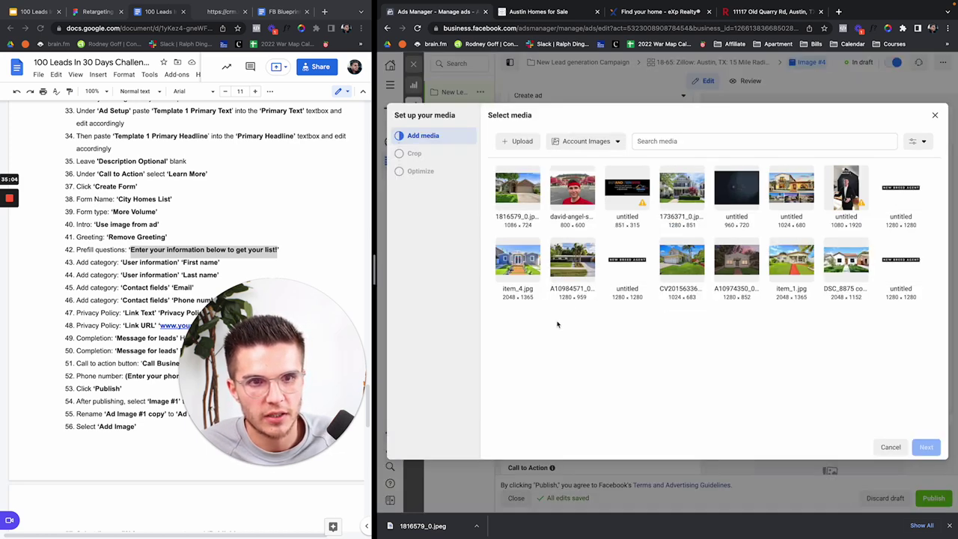
click(682, 262)
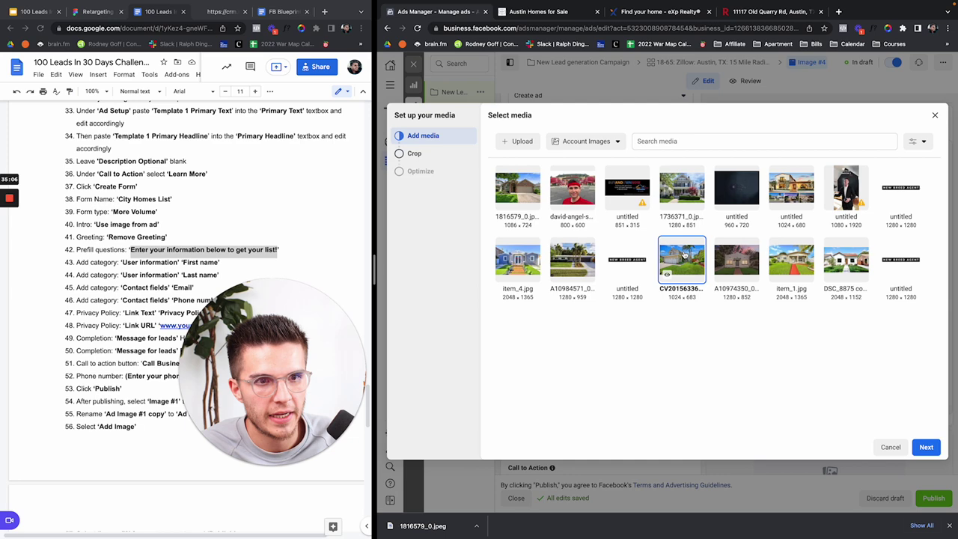
click(928, 447)
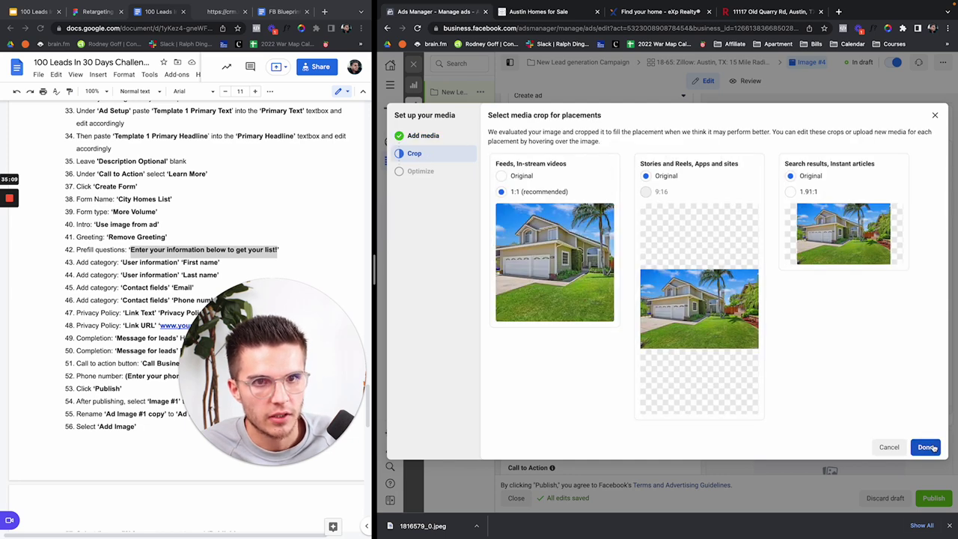
click(501, 176)
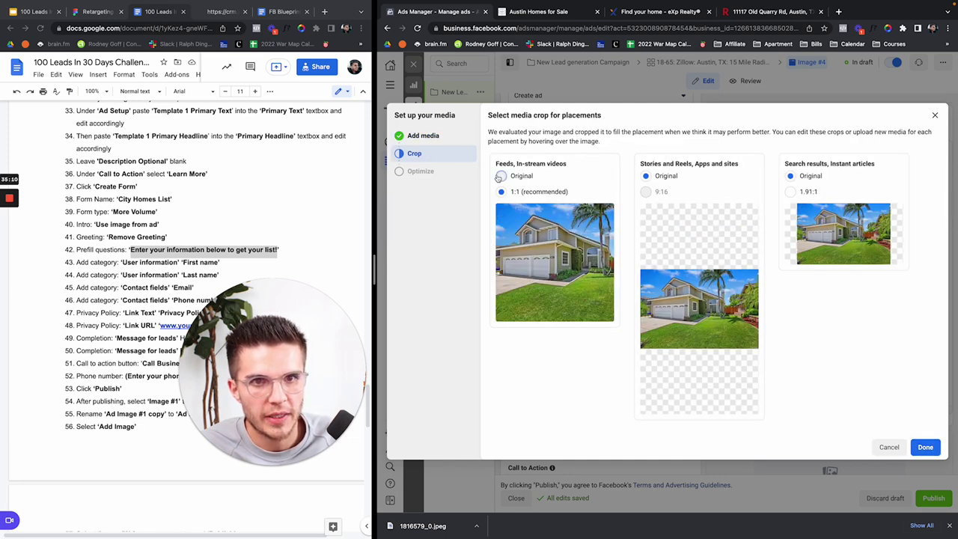
click(925, 447)
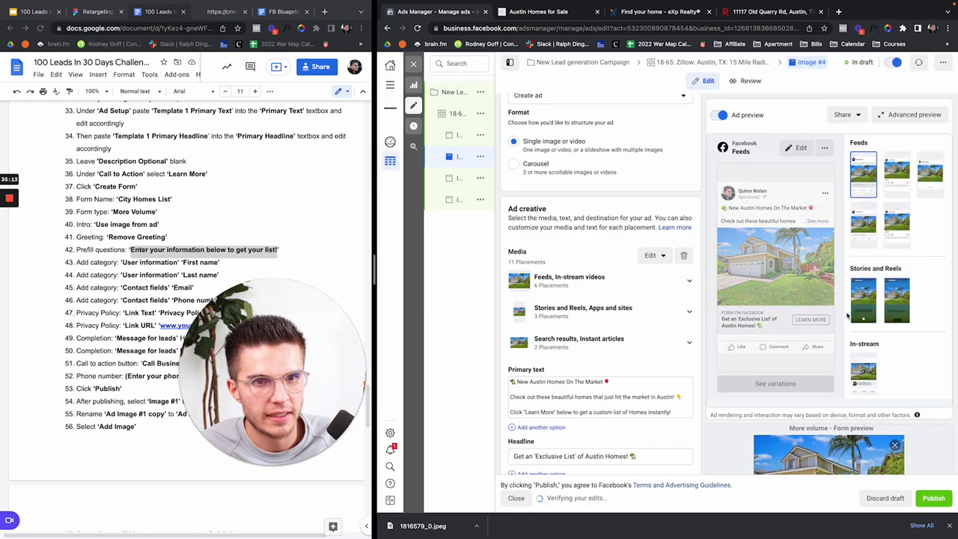
Step: Close the ad editor without publishing and clear the ad set, ad and campaign filters
click(414, 65)
click(683, 269)
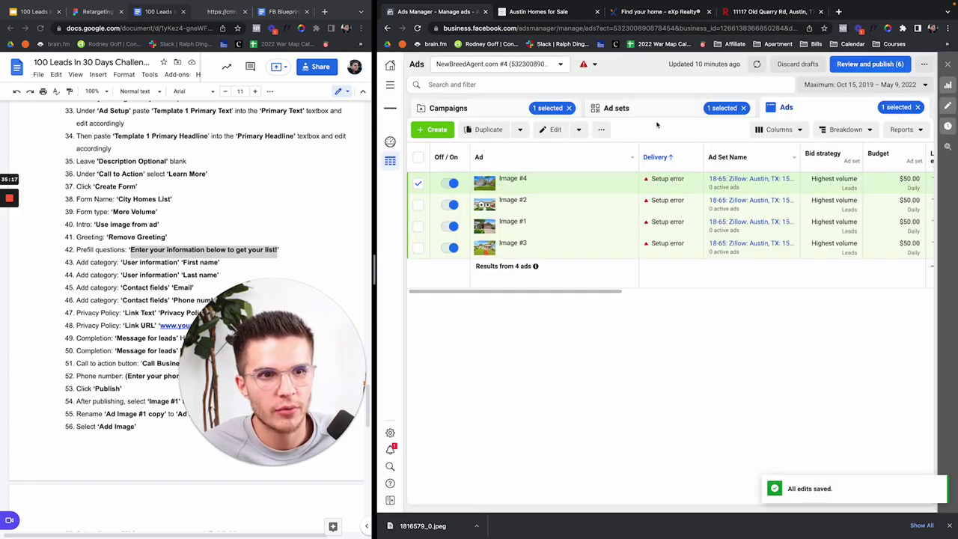
click(645, 110)
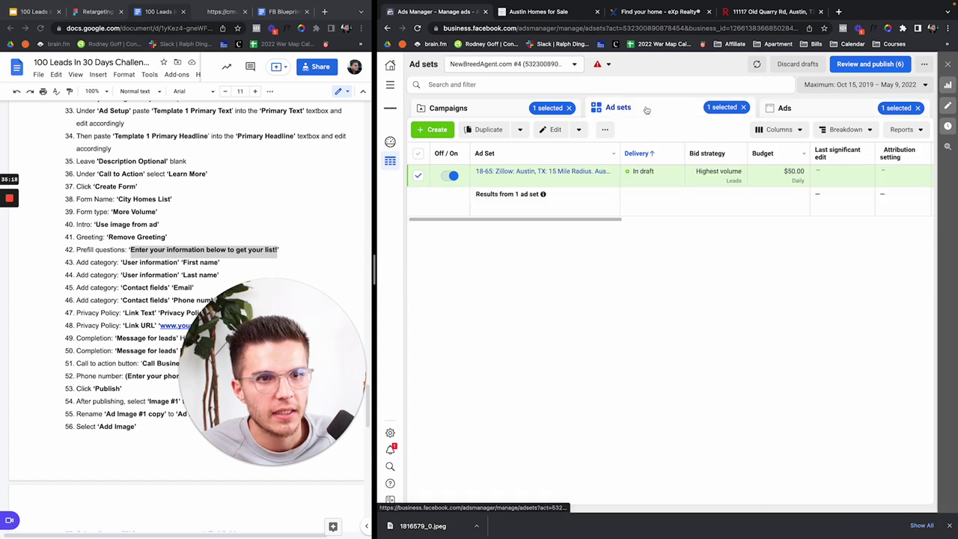
click(744, 107)
click(918, 108)
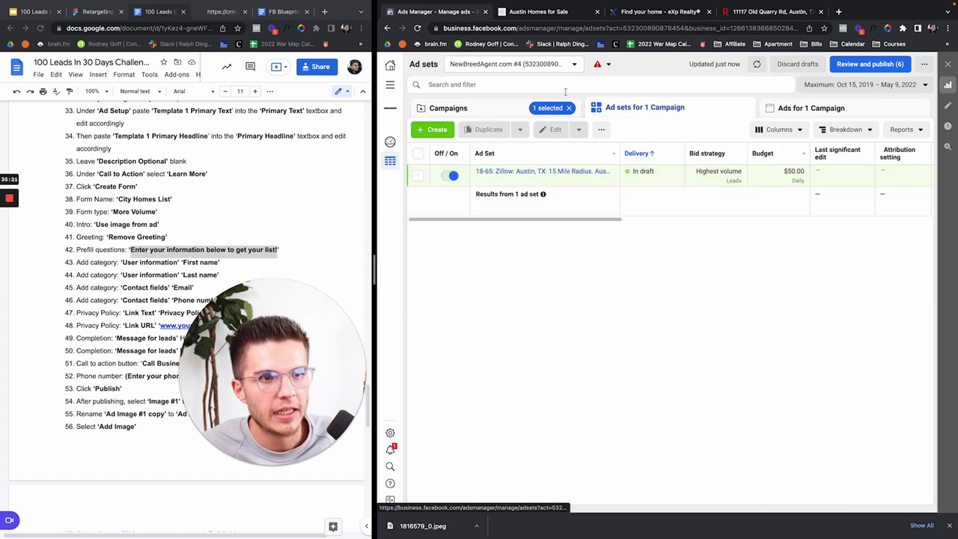
click(515, 109)
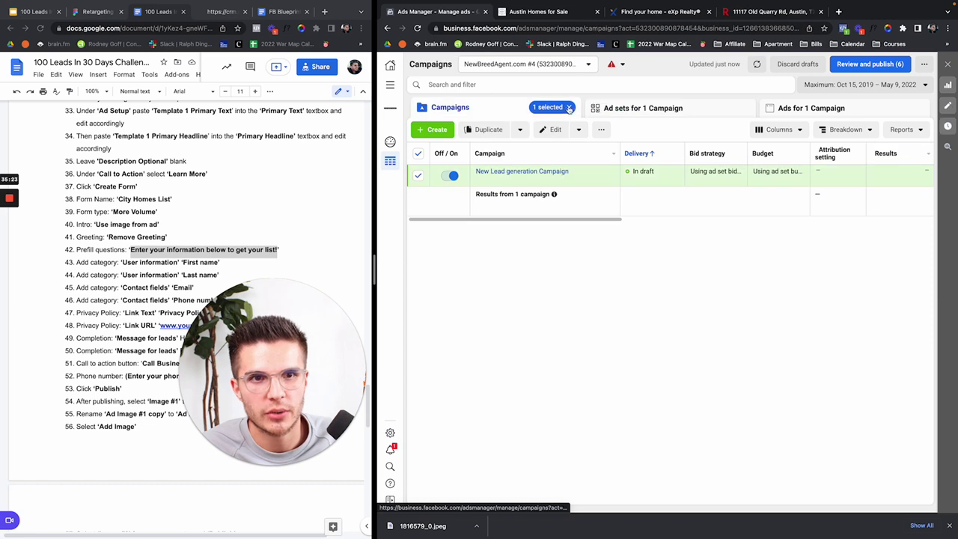
click(569, 107)
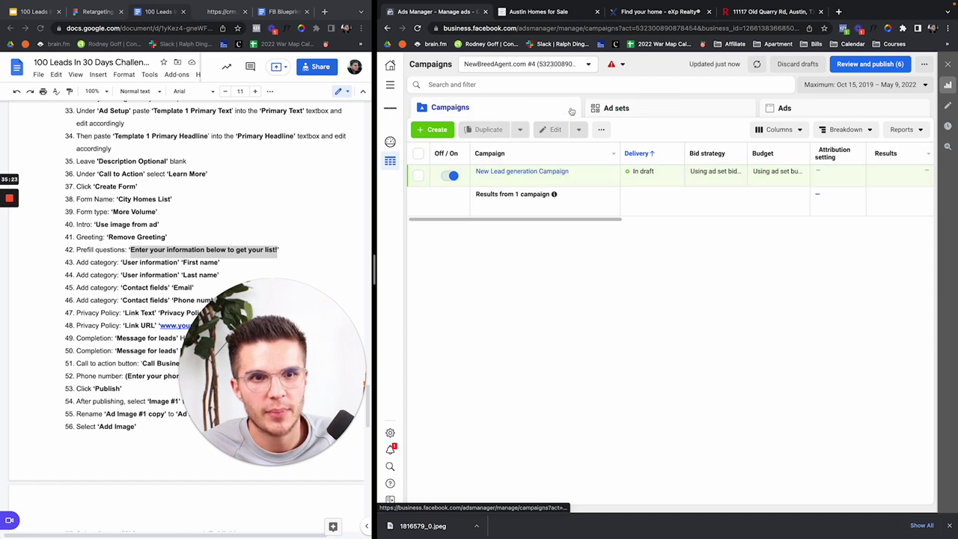
Step: Rename the campaign to 'Cold Traffic: Lead Generation' and return to the unfiltered campaigns list
click(576, 171)
text(Cold Traffic: Lead Generation)
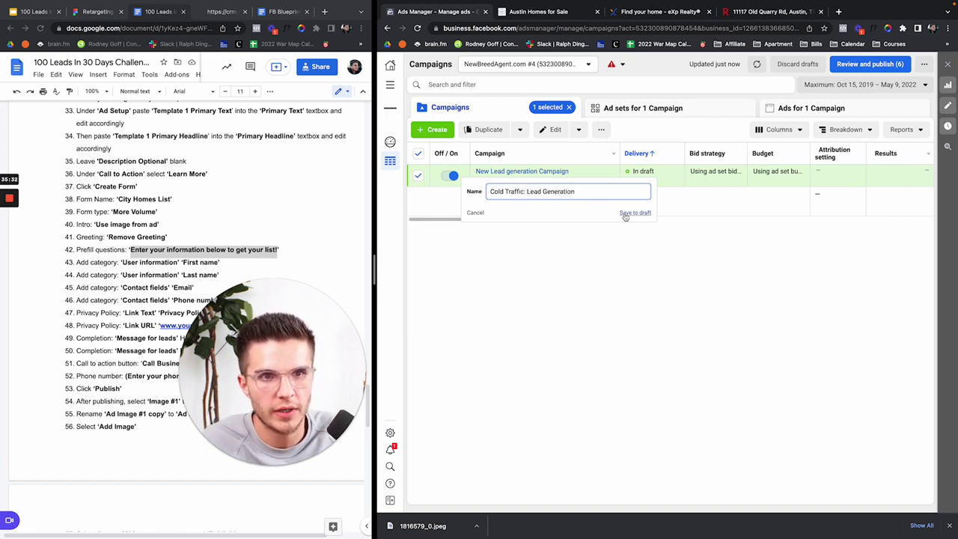
click(625, 212)
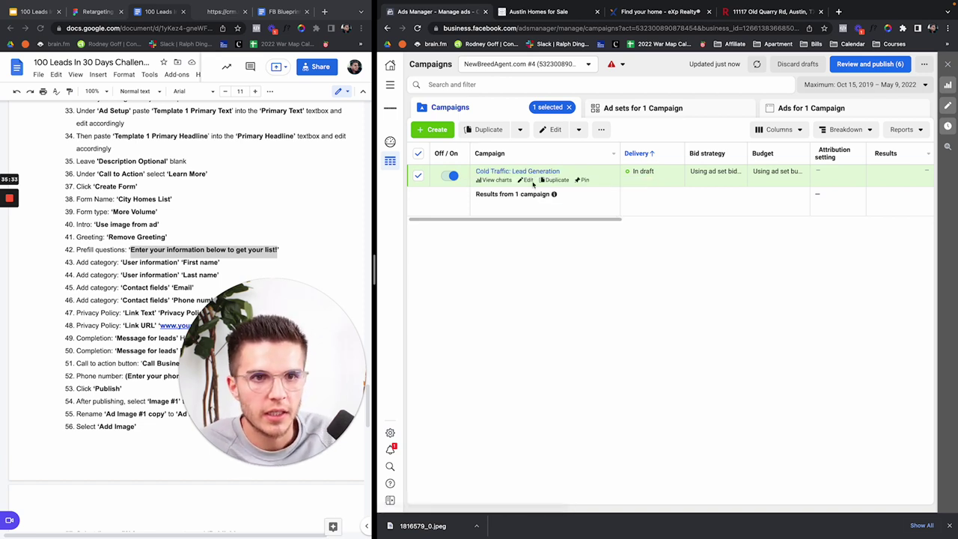
click(511, 171)
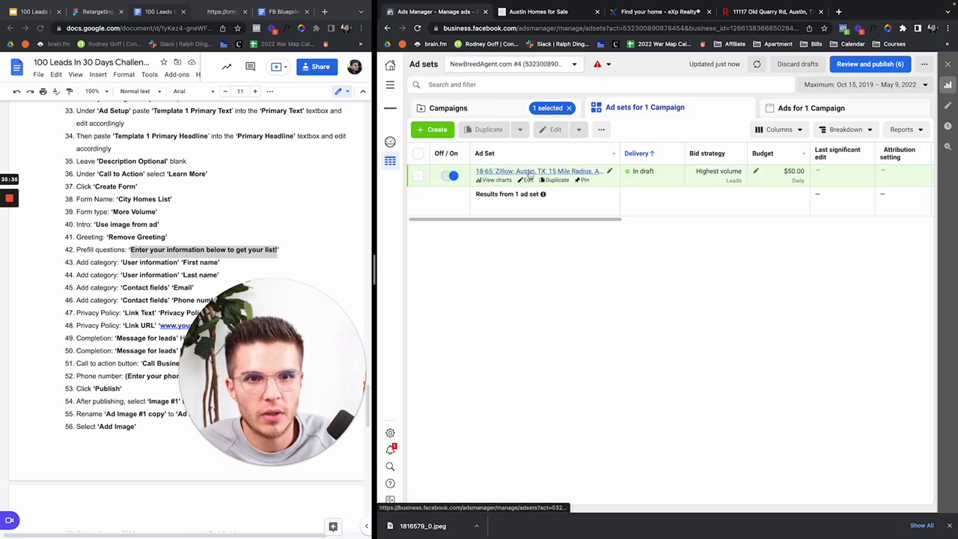
click(528, 171)
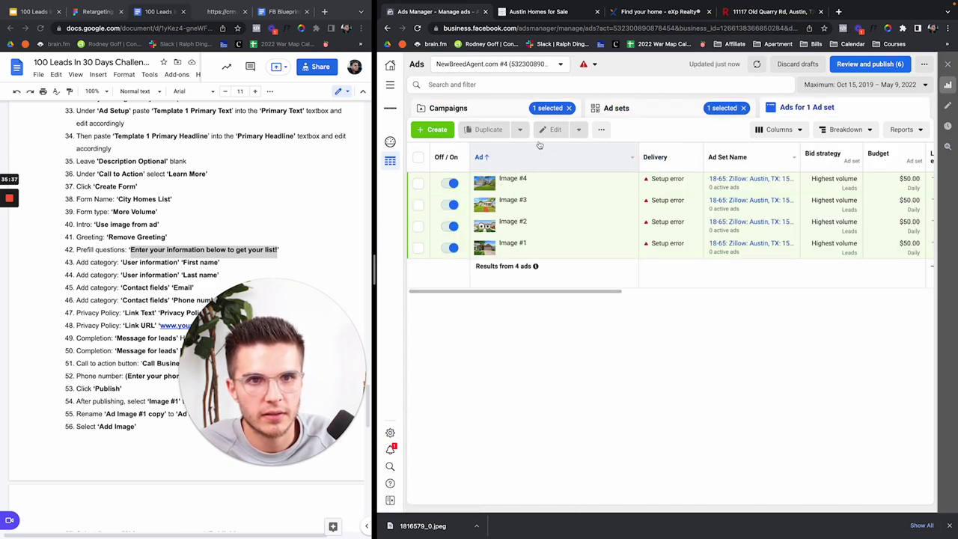
click(569, 108)
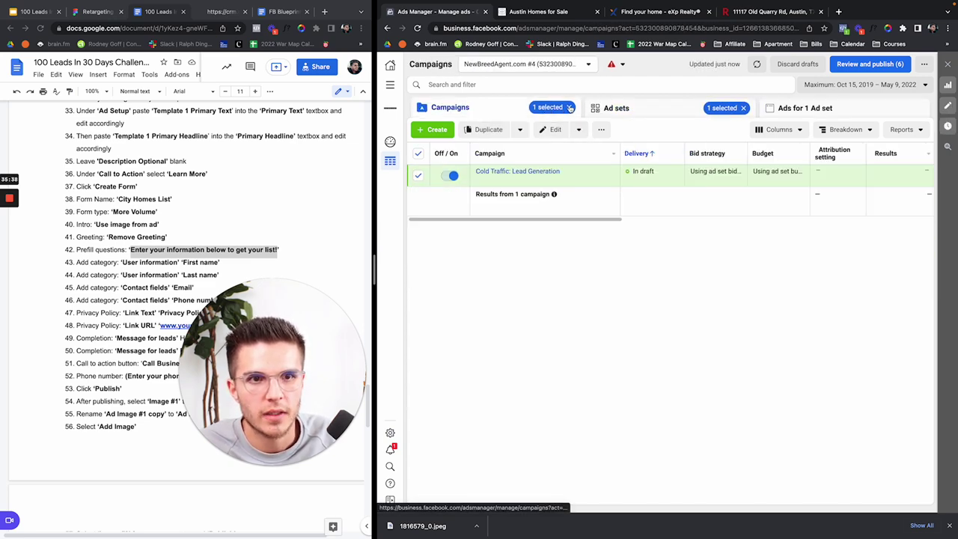
click(744, 108)
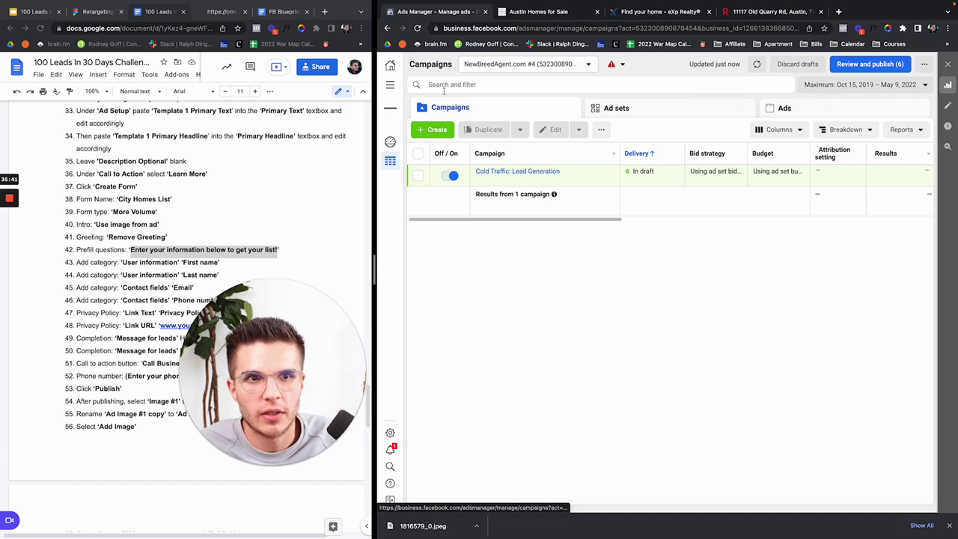
Step: From the Audiences page, start a new custom audience based on lead form activity
click(389, 84)
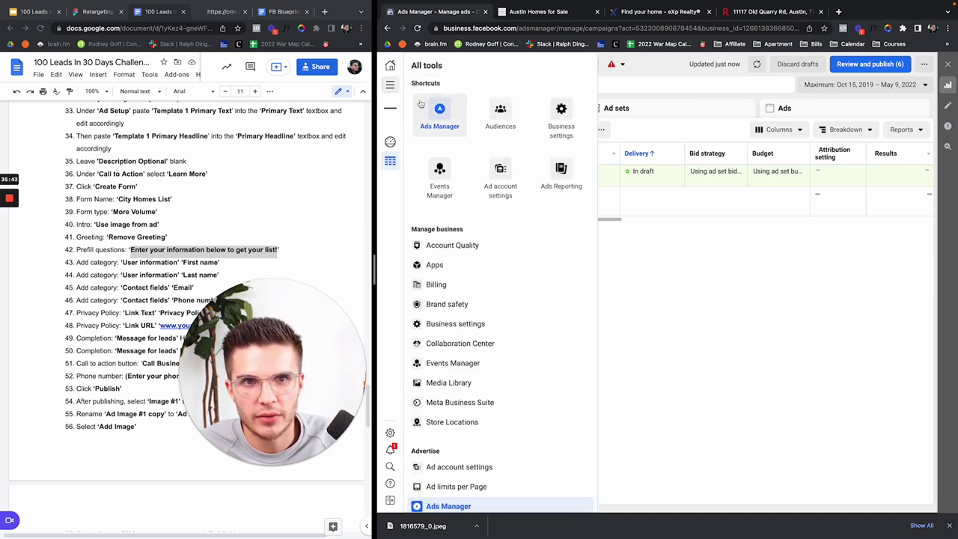
click(517, 122)
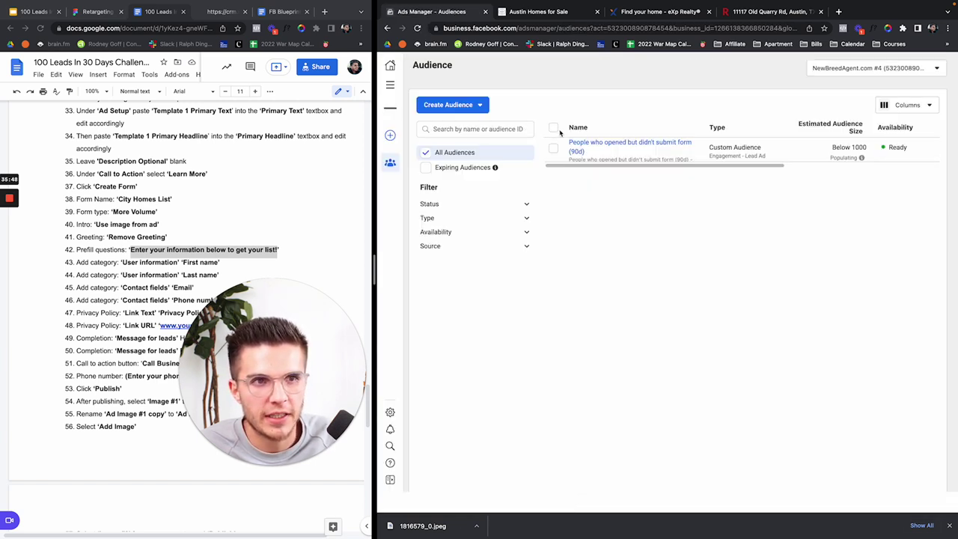
click(474, 107)
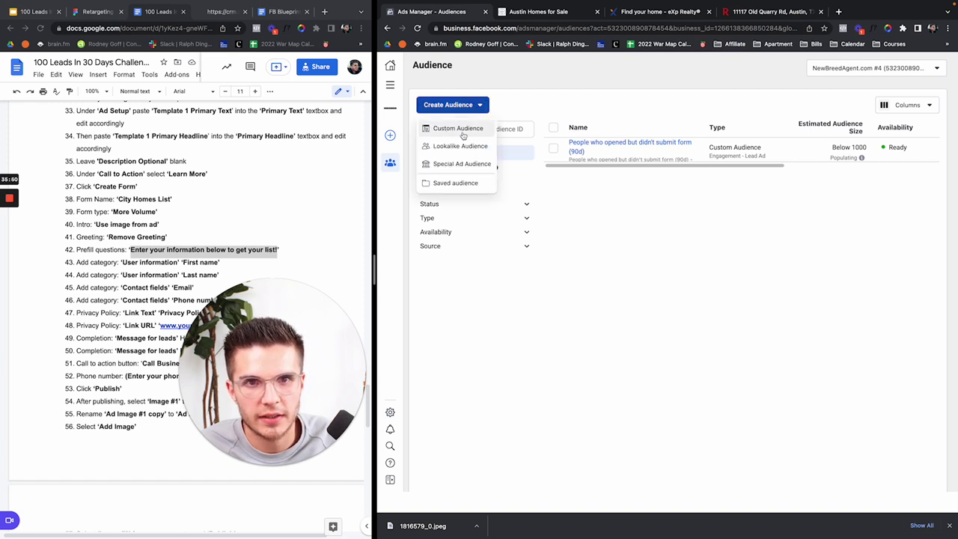
click(461, 130)
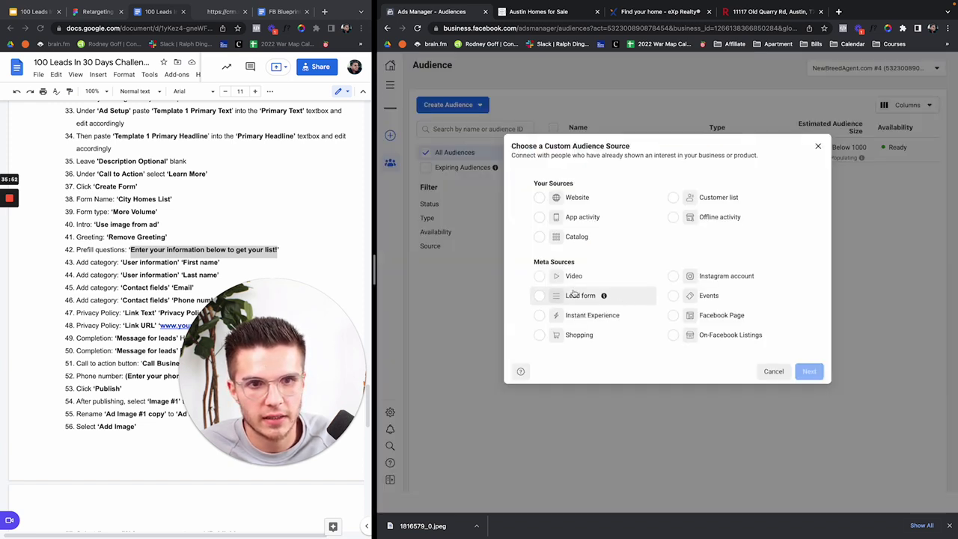
click(574, 296)
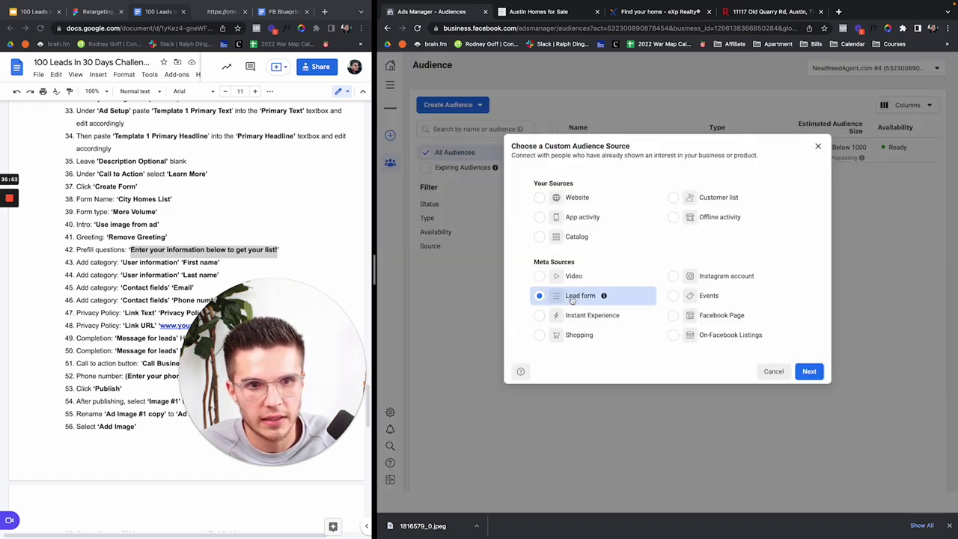
click(810, 371)
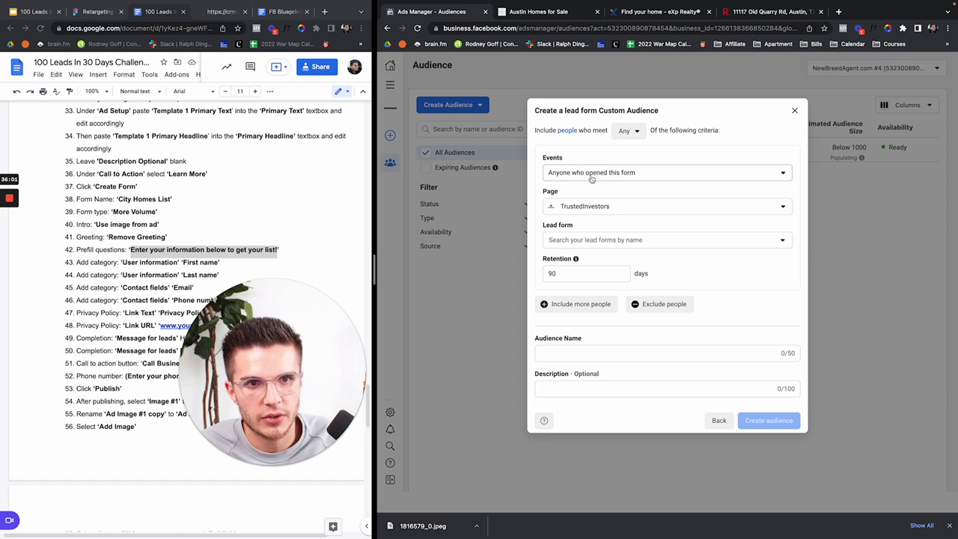
Step: Choose the matching Facebook Page and set Events to 'People who opened but didn't submit form'
click(591, 205)
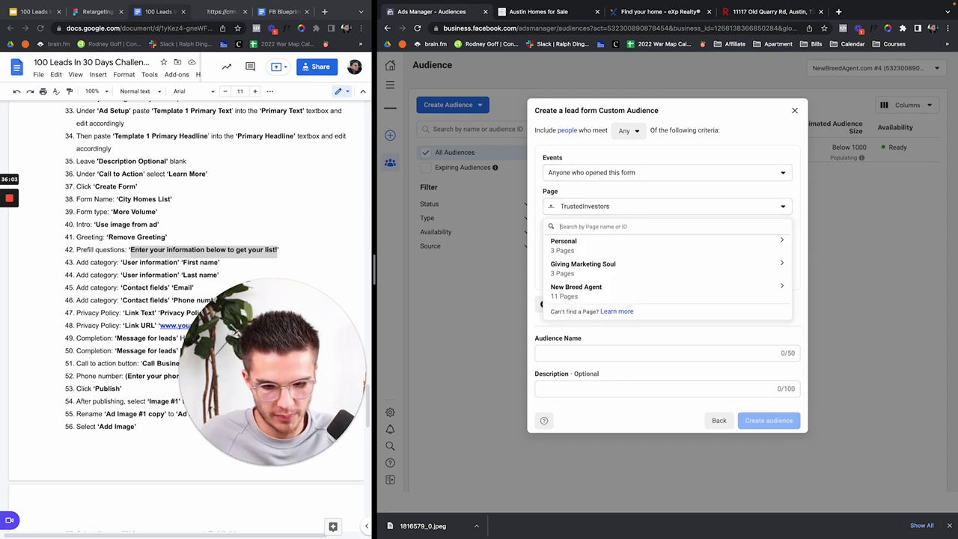
text(quinn)
click(594, 266)
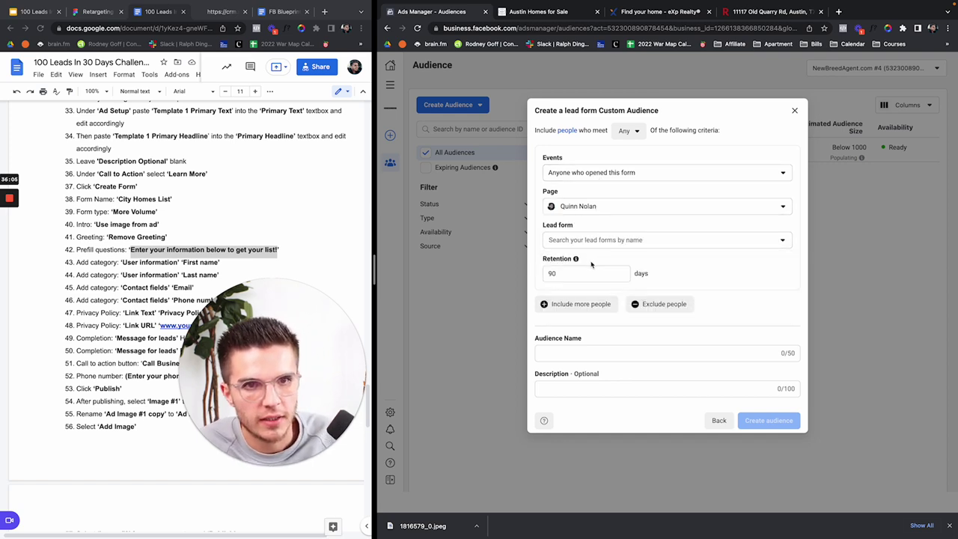
click(590, 174)
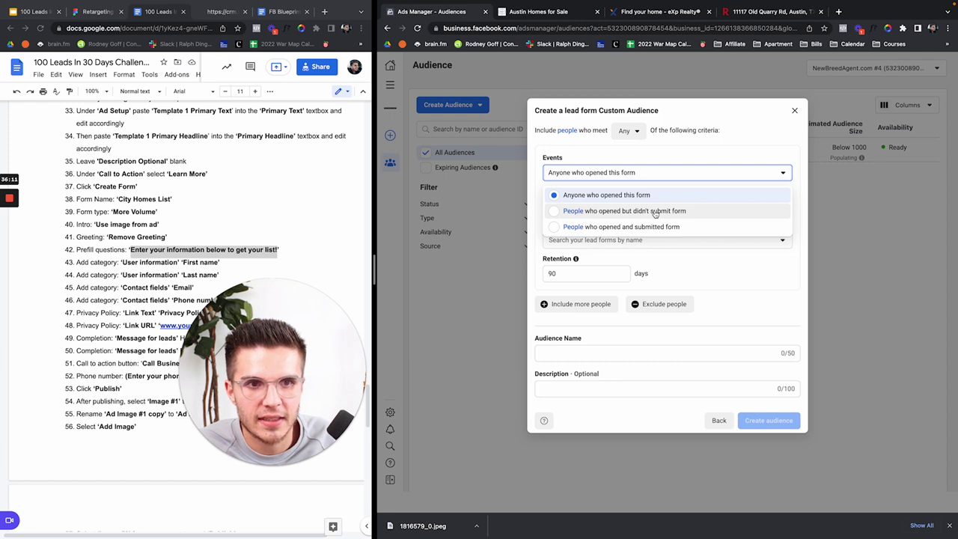
click(655, 211)
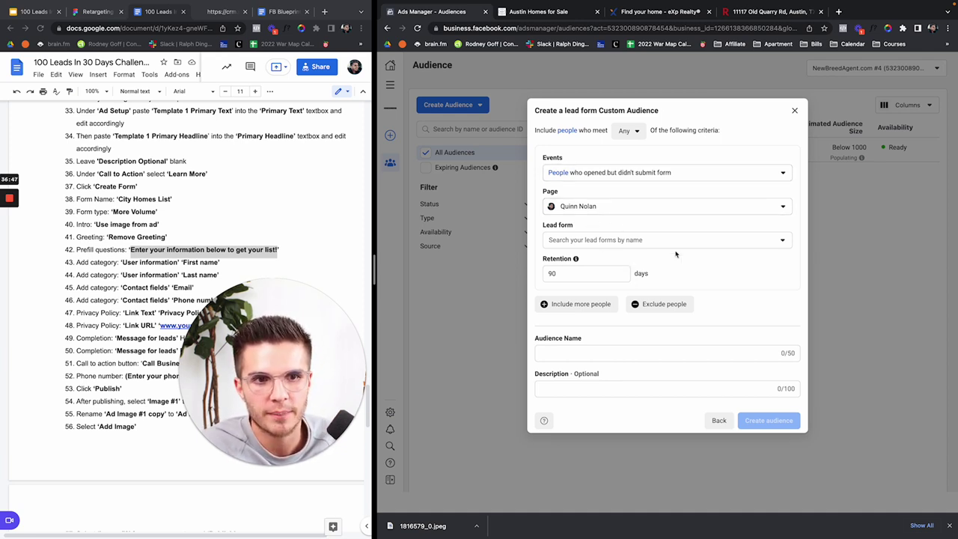
Step: Select the Austin Homes List form and keep Retention at 90 days
click(569, 241)
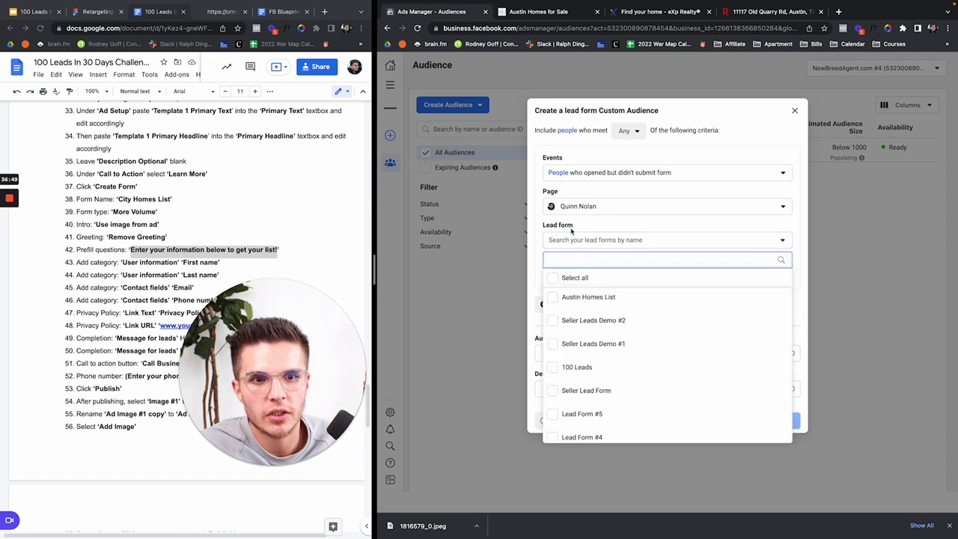
click(563, 300)
click(599, 236)
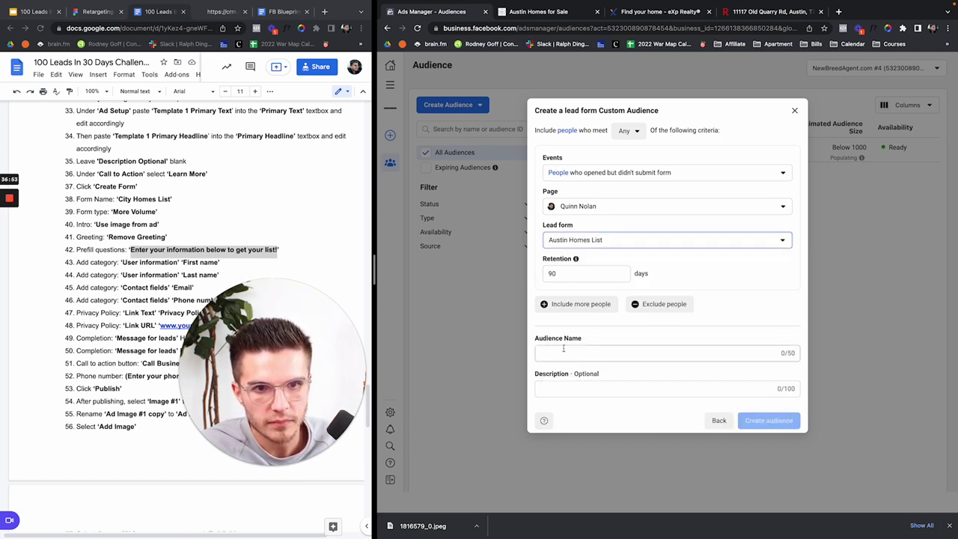
click(561, 273)
double_click(563, 273)
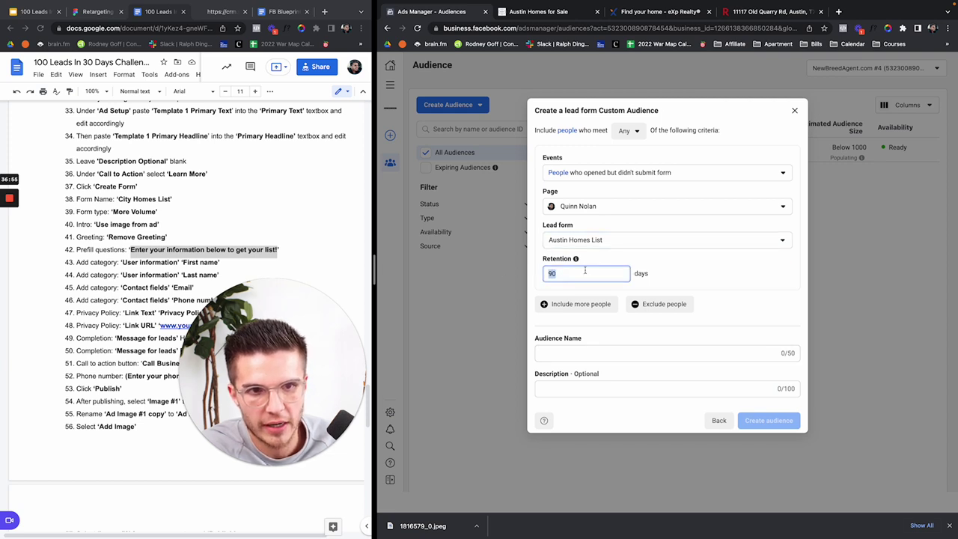
text(9)
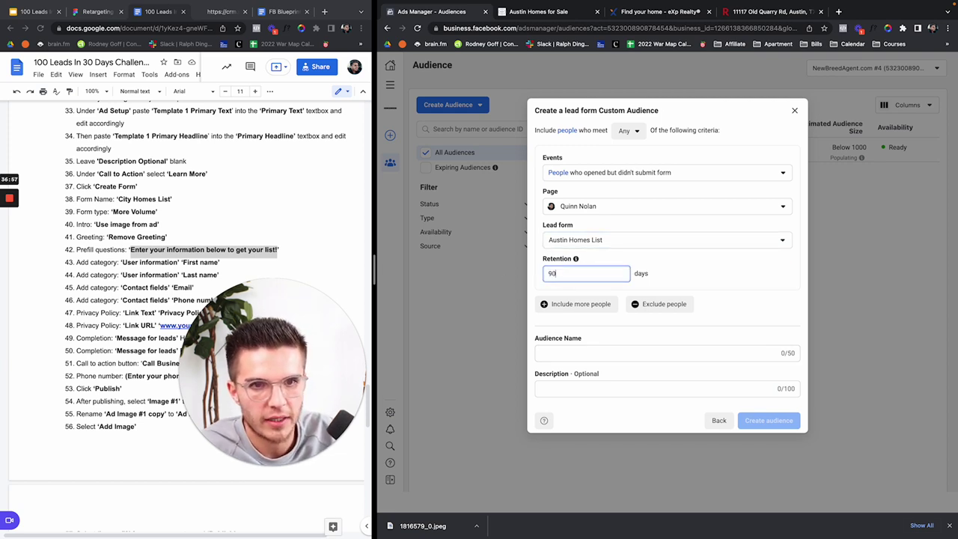
text(0)
key(BackSpace)
text(1)
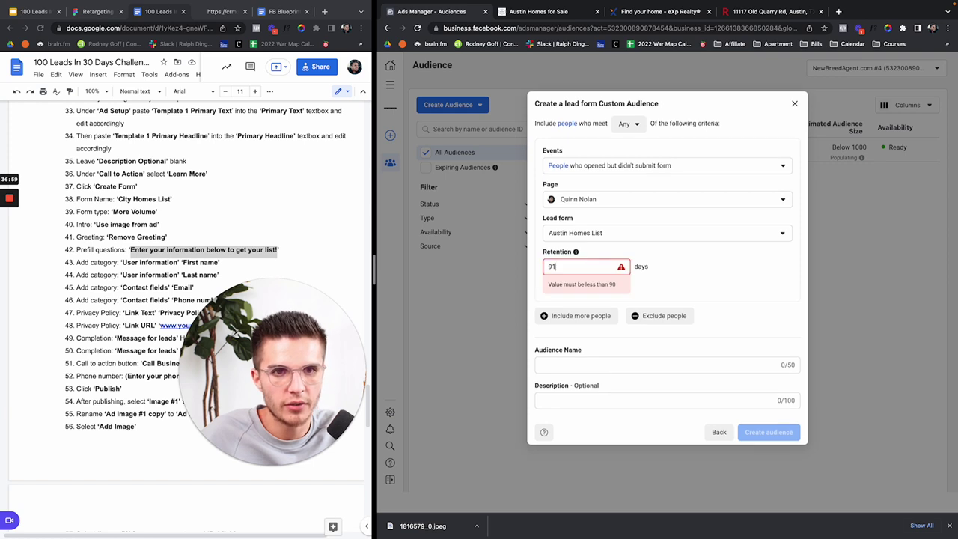
key(BackSpace)
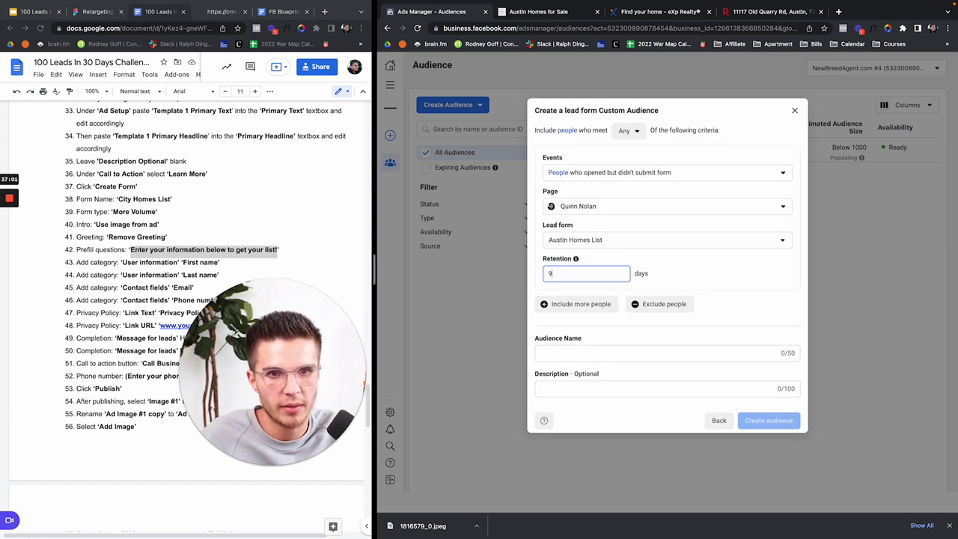
click(731, 274)
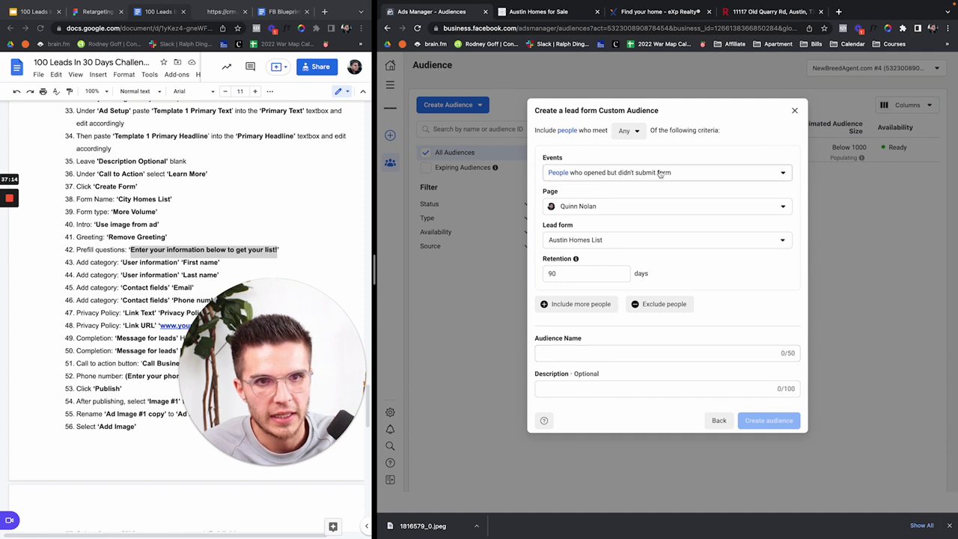
Step: Copy the event wording and paste it as the Audience Name
drag(672, 173, 547, 175)
key(super+c)
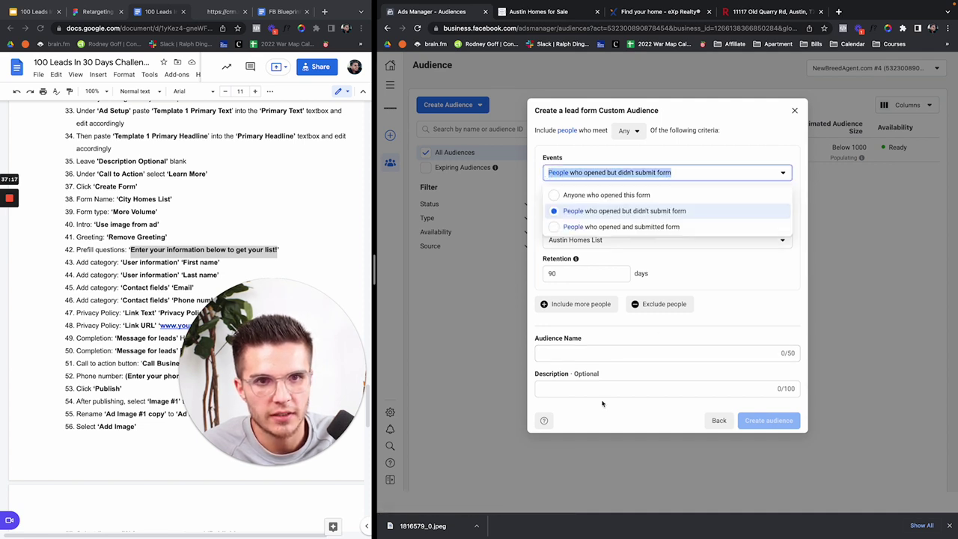
click(542, 355)
key(super+v)
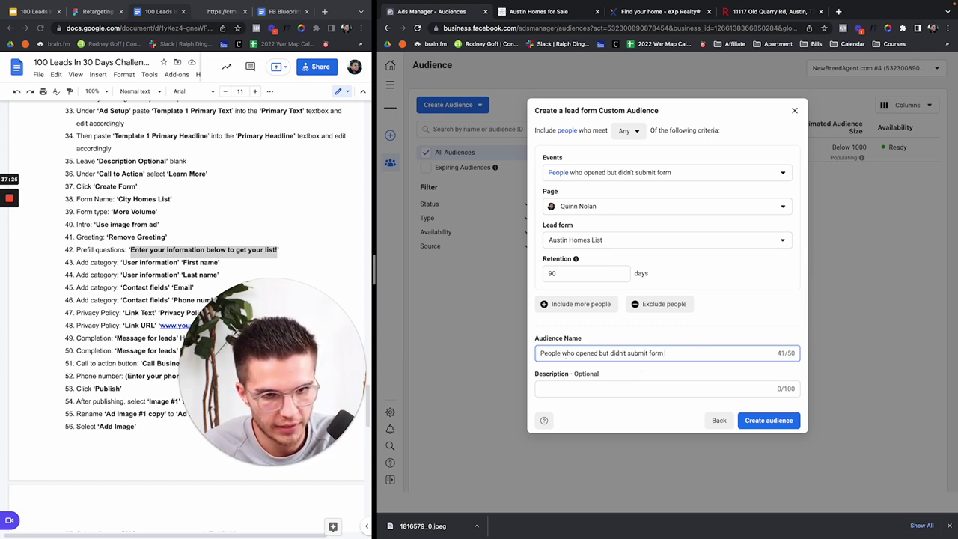
Step: Append '(90d) TX' to the audience name, create the audience, and note its Below 1000 size
text(90d) - A)
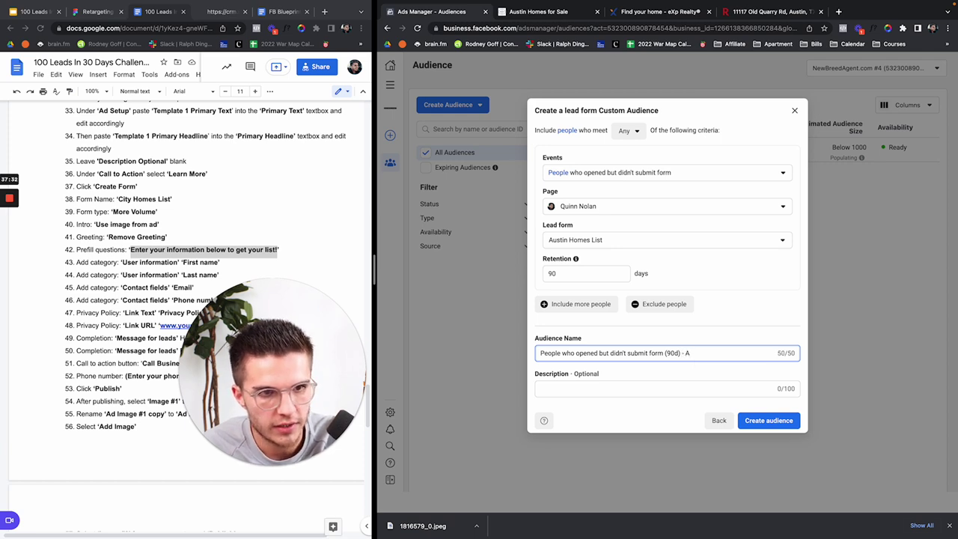
key(BackSpace)
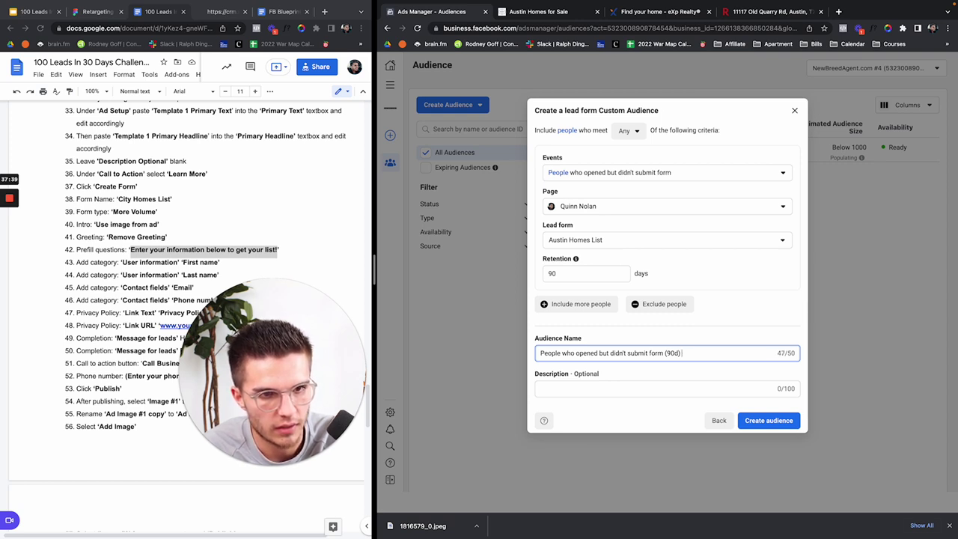
text(TX)
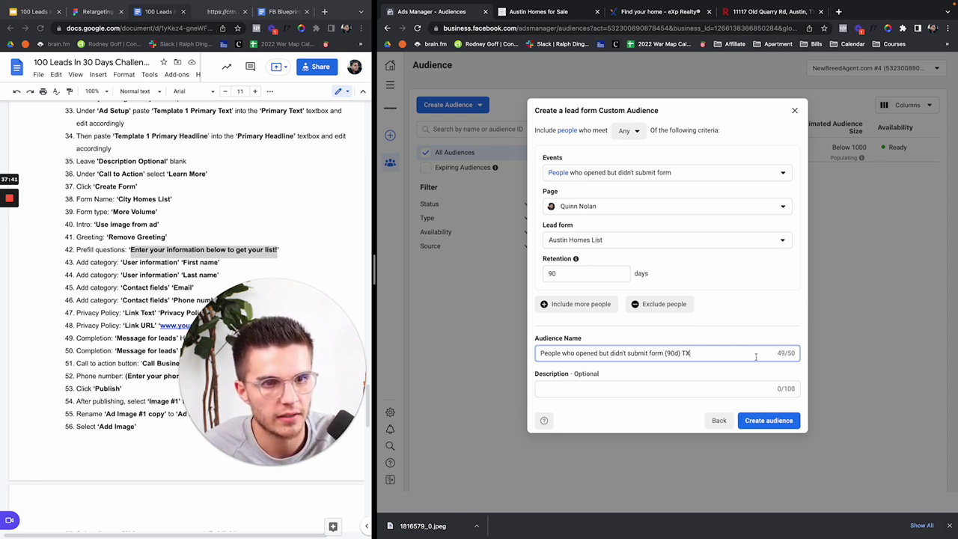
triple_click(783, 353)
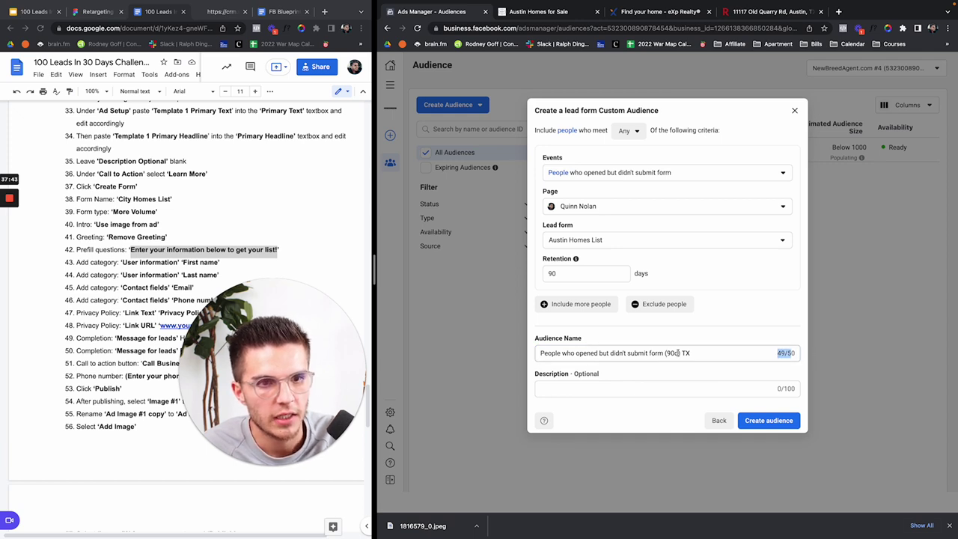
click(750, 424)
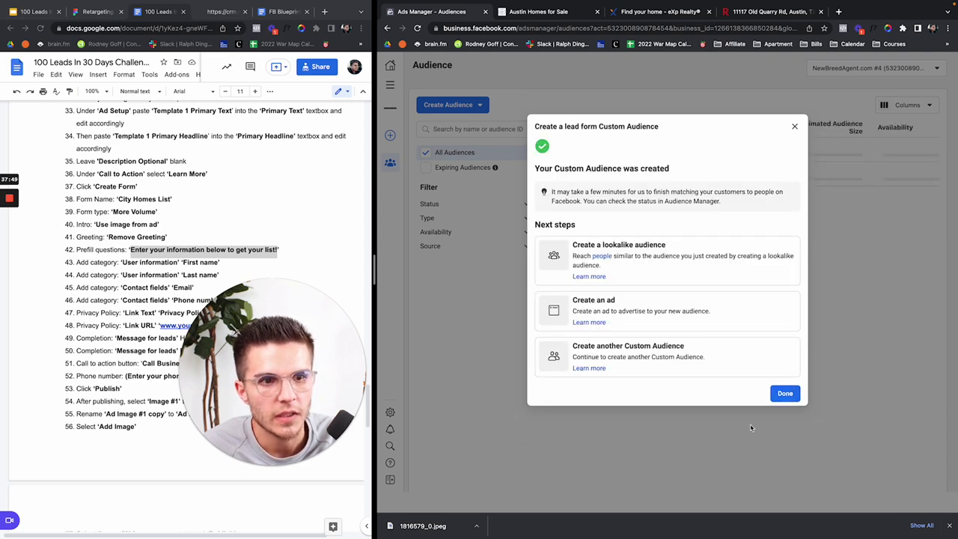
click(784, 394)
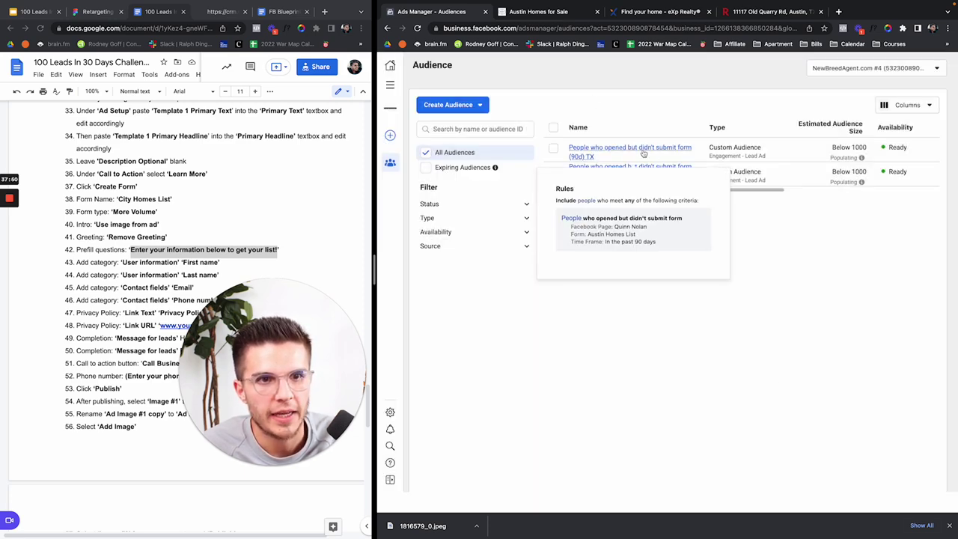
mouse_move(616, 148)
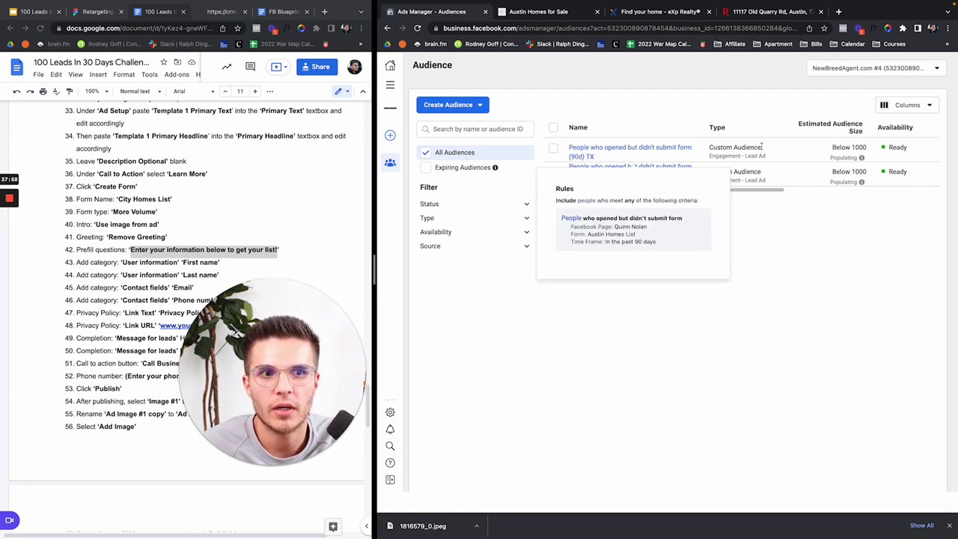
drag(833, 146, 867, 148)
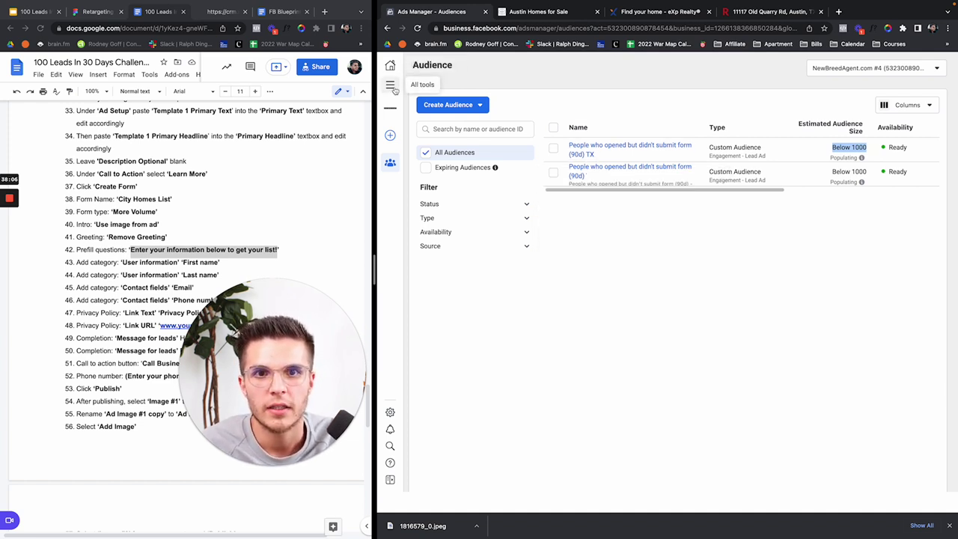
Step: Duplicate the Cold Traffic: Lead Generation campaign and close its editor without publishing
click(391, 86)
click(441, 119)
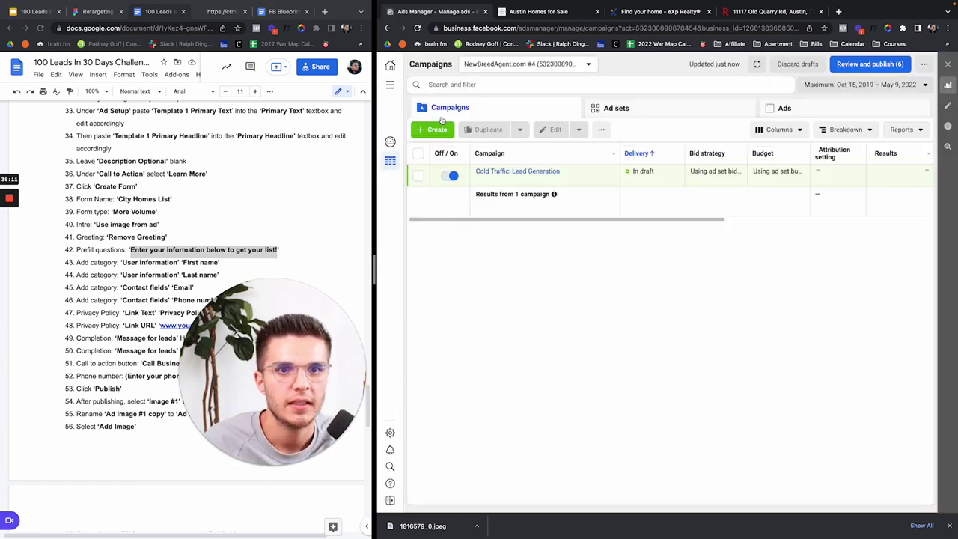
mouse_move(524, 174)
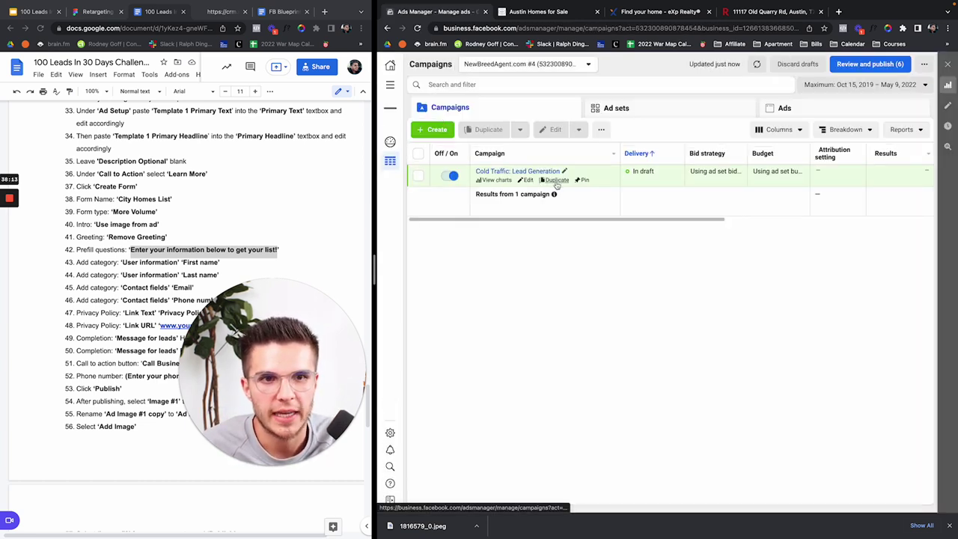
click(556, 183)
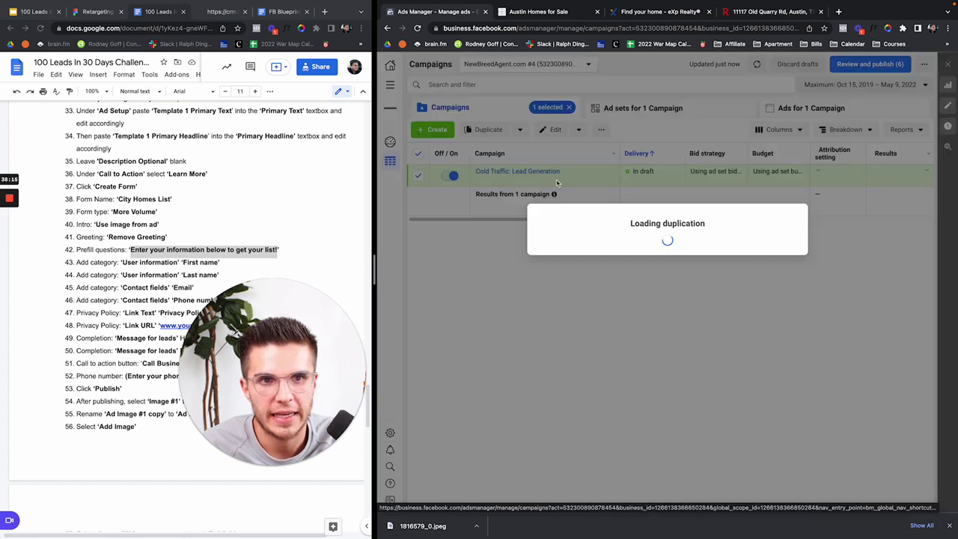
mouse_move(736, 258)
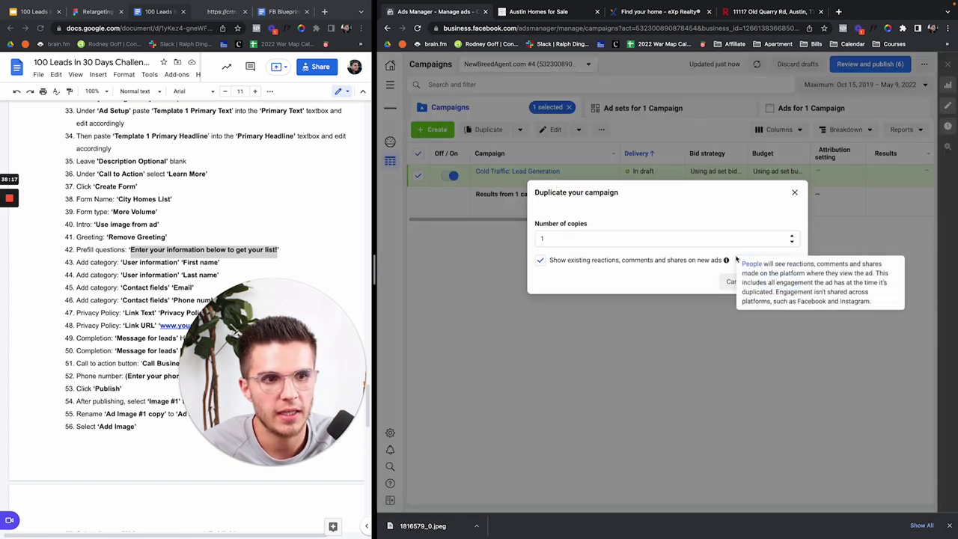
click(778, 281)
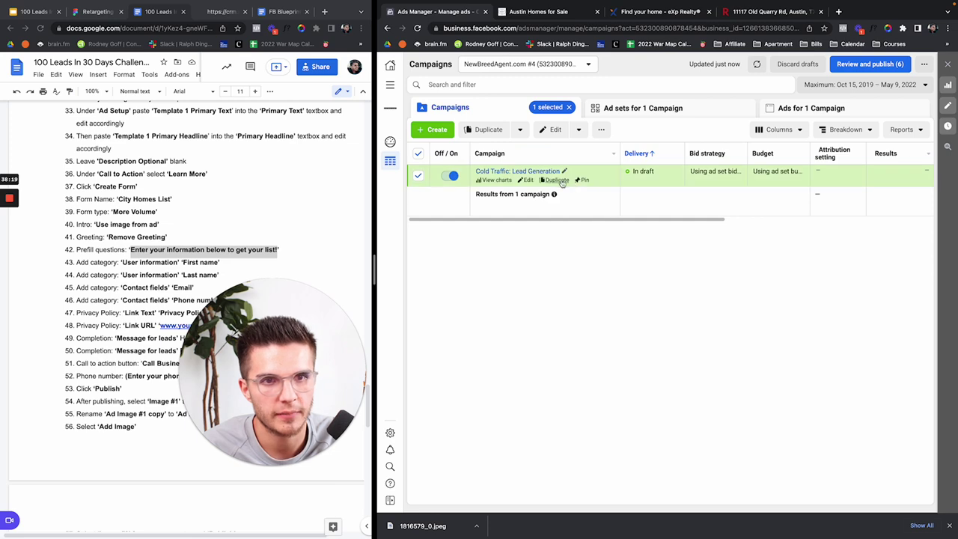
click(557, 181)
click(778, 280)
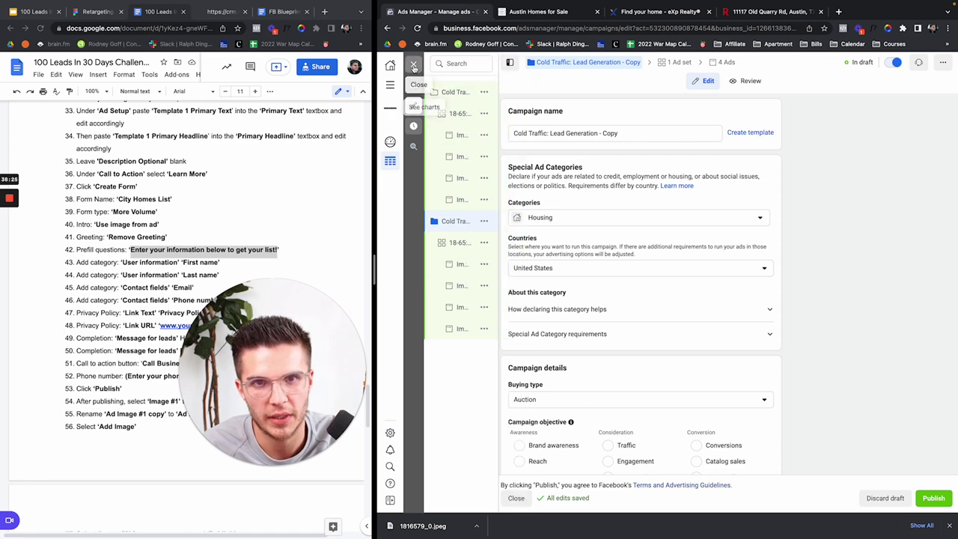
click(414, 66)
click(687, 270)
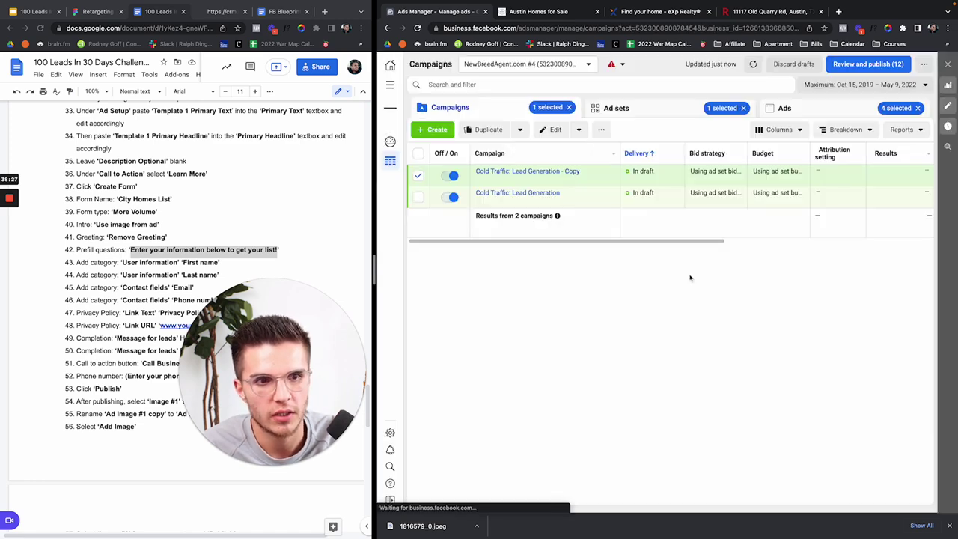
Step: Rename the copied campaign to 'Warm Traffic: Lead Generation', removing the Copy suffix
click(526, 179)
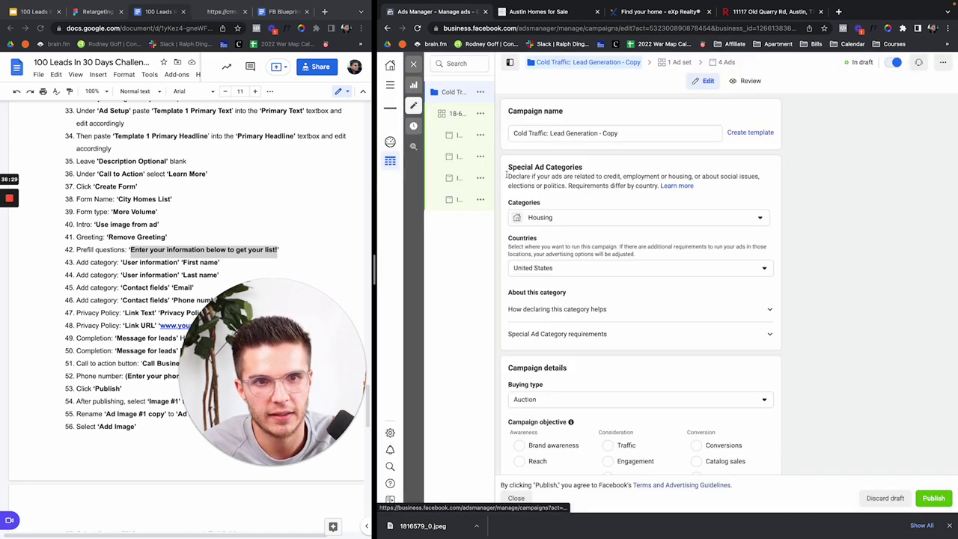
click(601, 133)
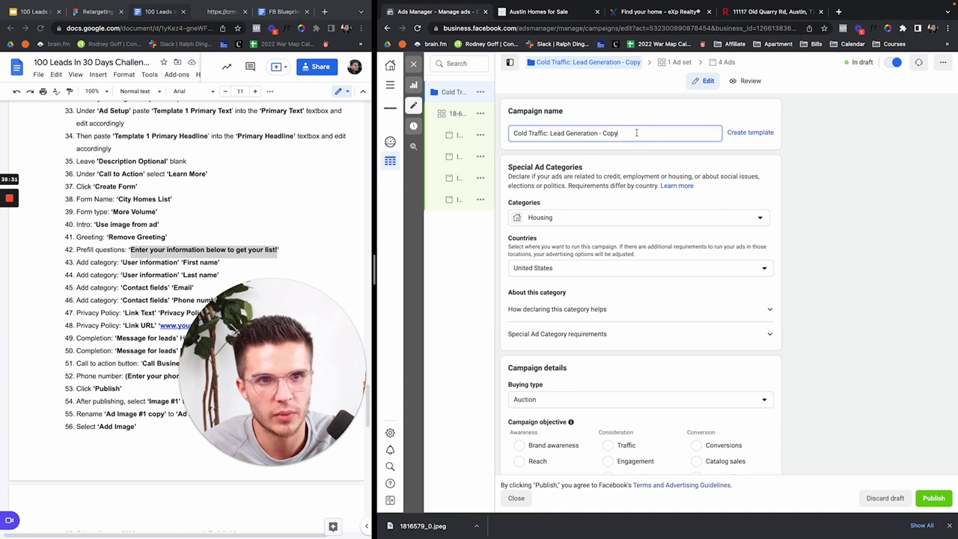
double_click(526, 133)
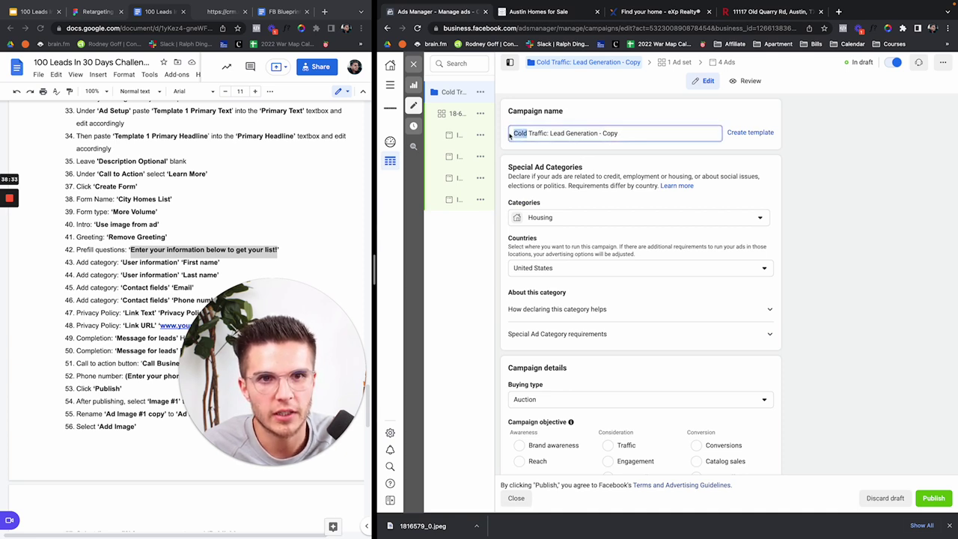
text(Warm)
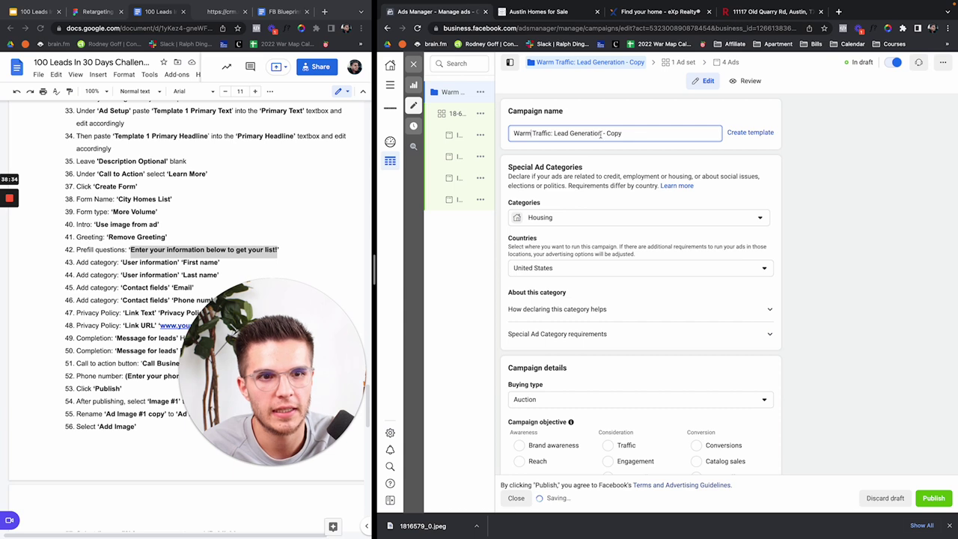
drag(601, 133, 624, 133)
key(BackSpace)
click(666, 156)
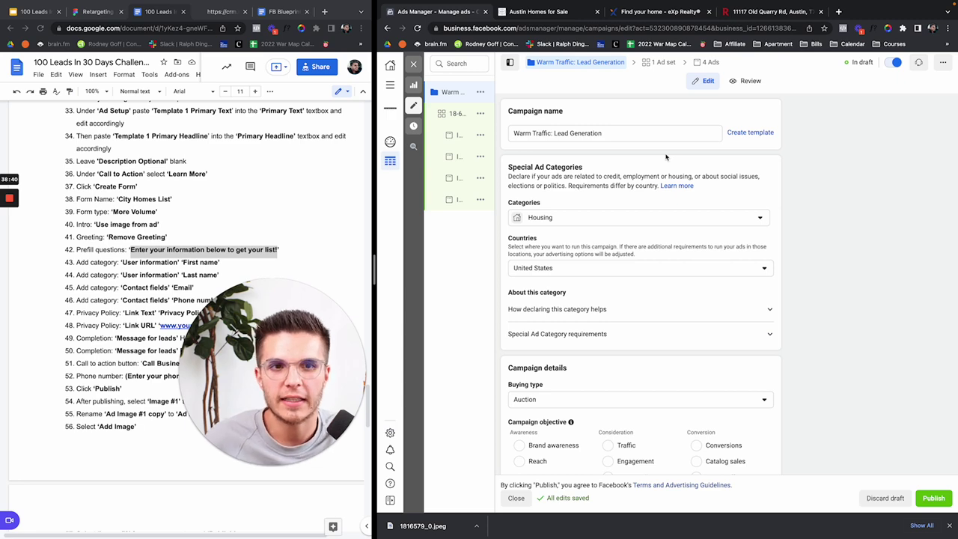
click(79, 12)
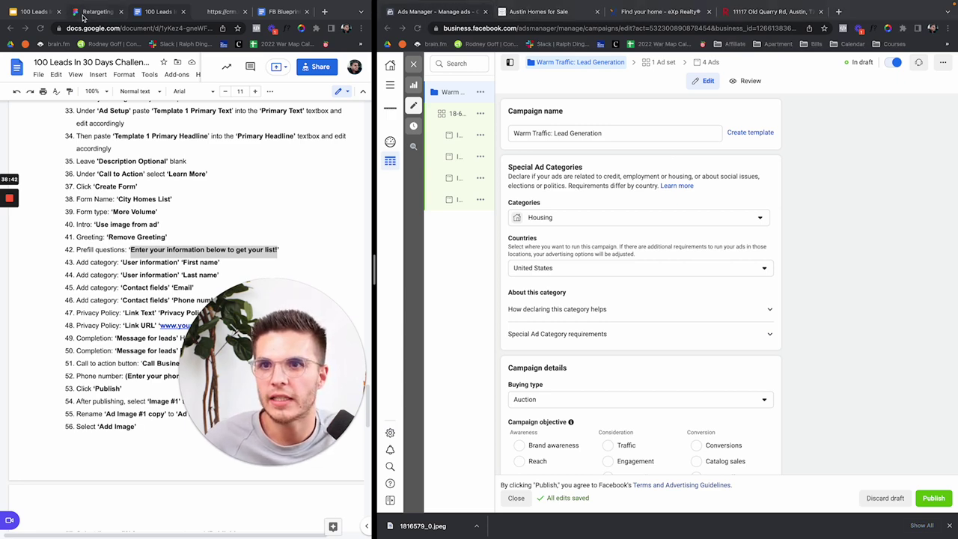
Step: Scroll the Figma Retargeting Strategy canvas to show the audiences, videos and non-submitter flowchart
scroll(238, 196, down, 5)
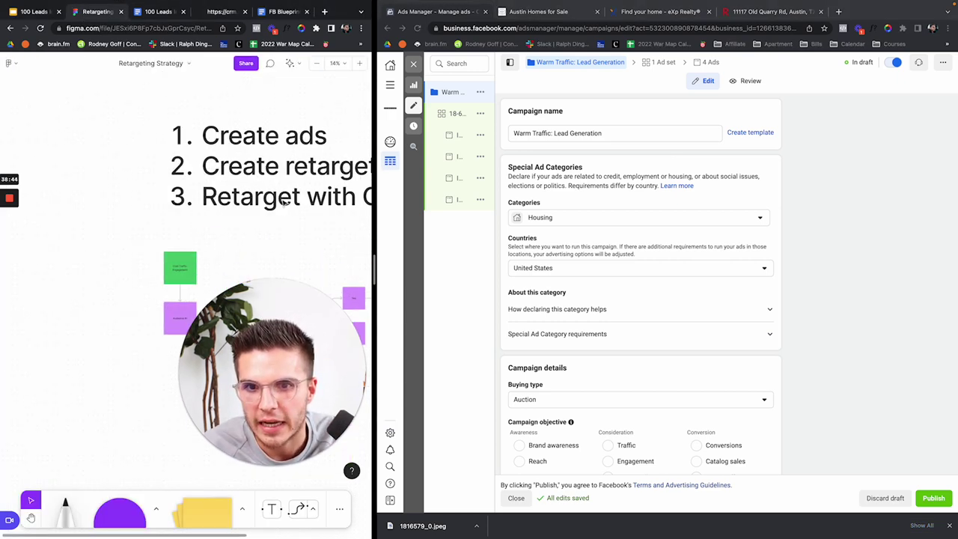
scroll(283, 202, up, 5)
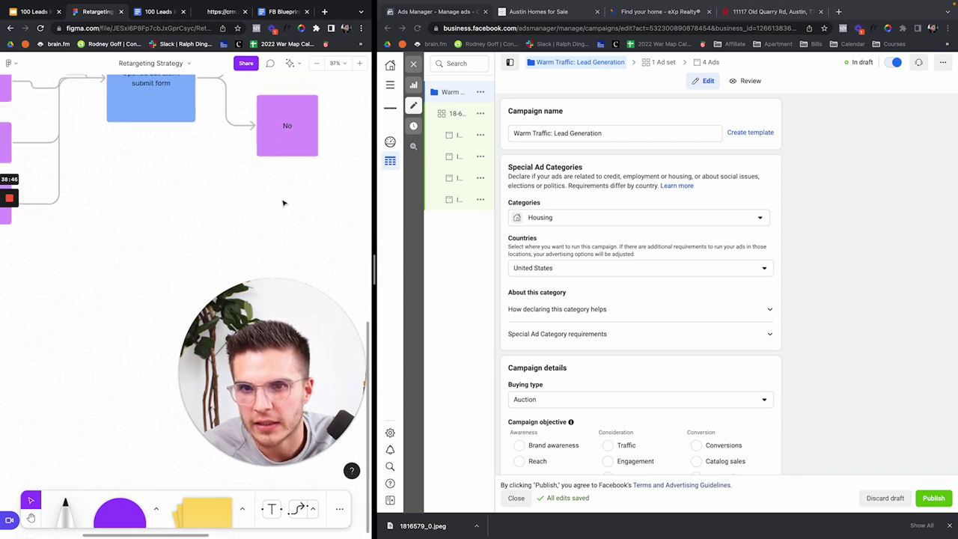
scroll(283, 202, down, 2)
scroll(167, 235, up, 2)
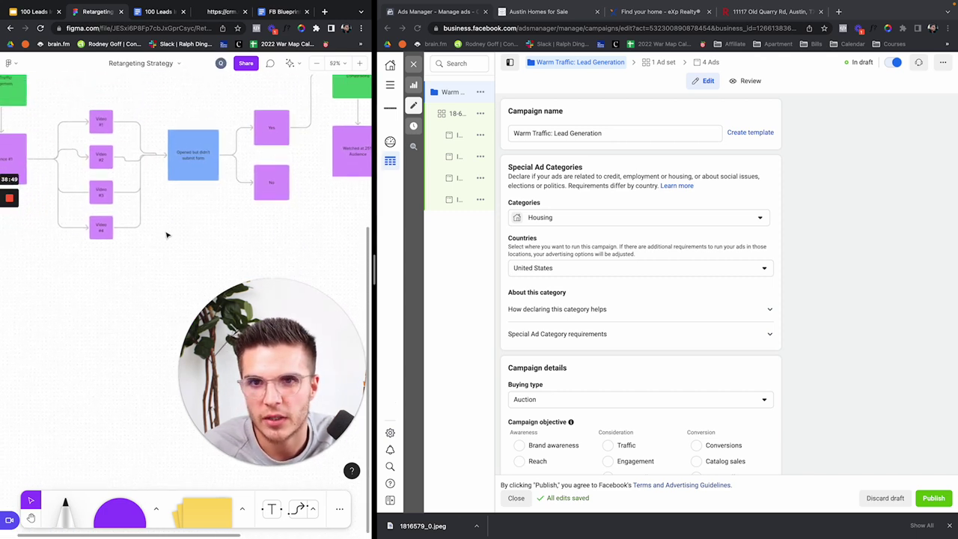
scroll(167, 235, up, 3)
scroll(167, 235, left, 3)
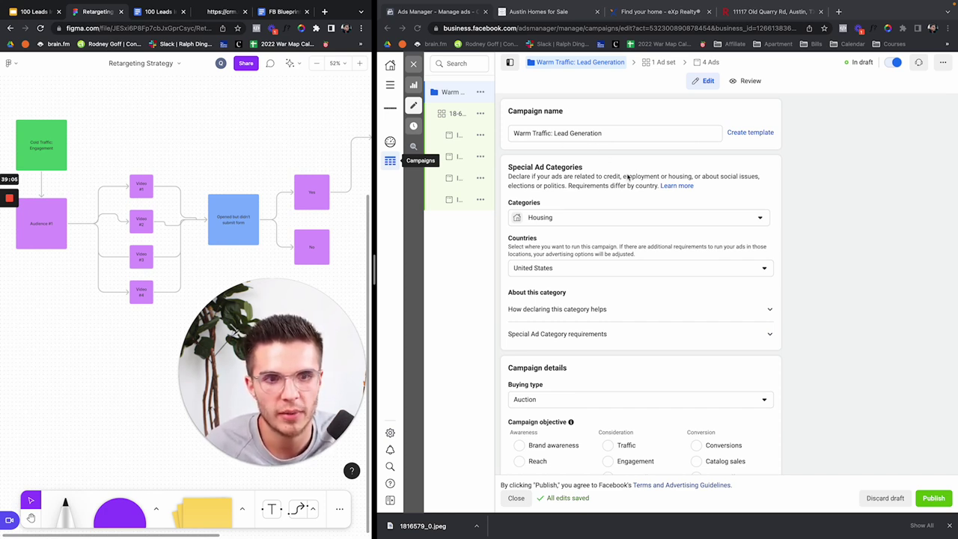
scroll(627, 177, down, 1)
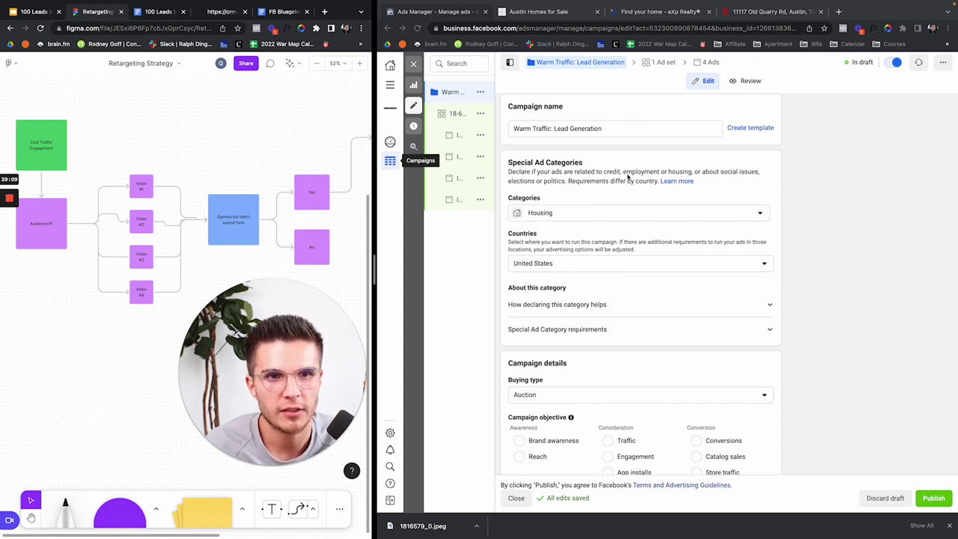
Step: Open the '18-65: Zillow: Austin, TX: 15 Mile Radius' ad set and select Zillow in its name
click(544, 154)
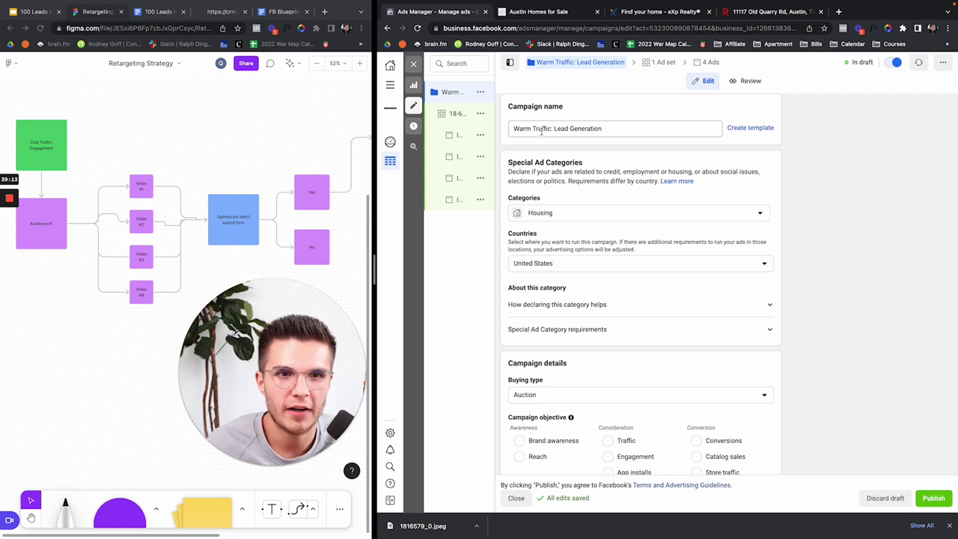
scroll(637, 184, down, 2)
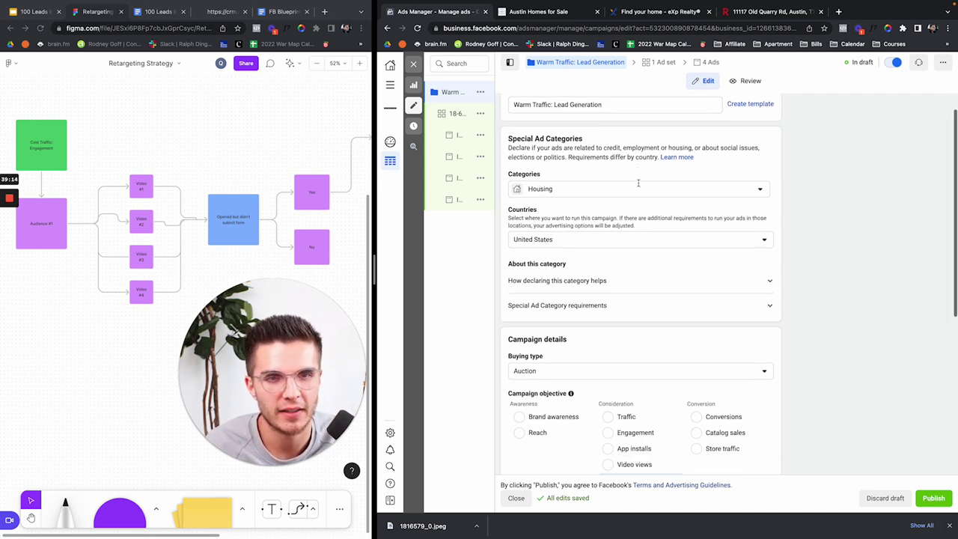
scroll(639, 185, up, 2)
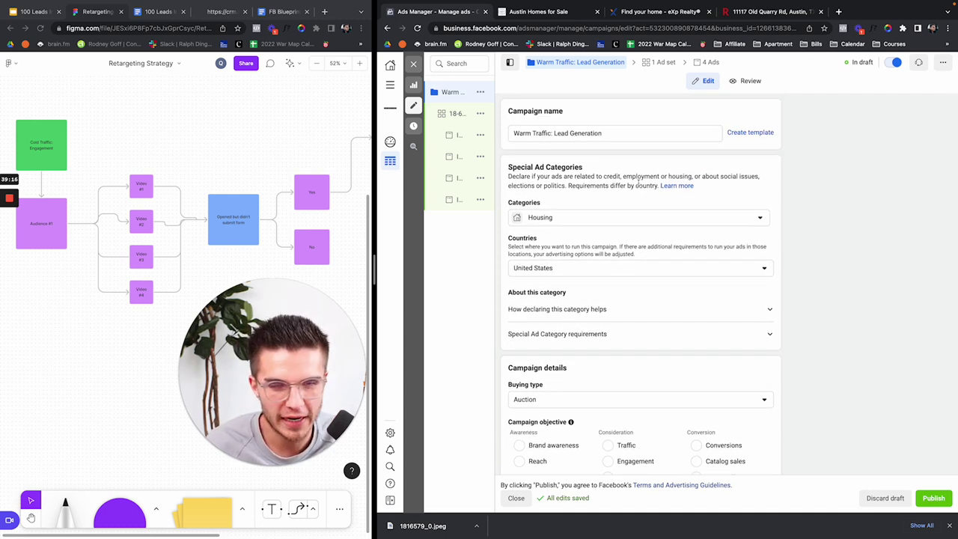
mouse_move(471, 114)
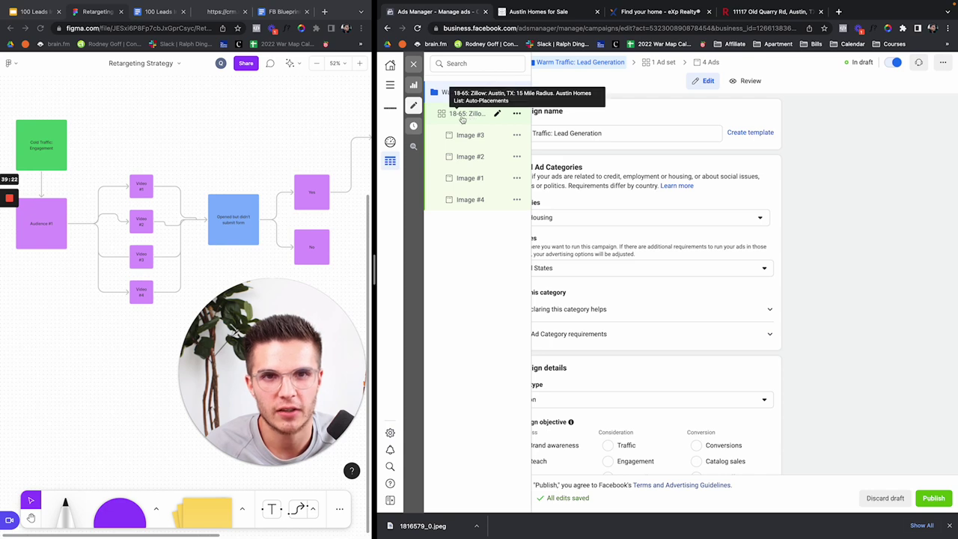
click(462, 116)
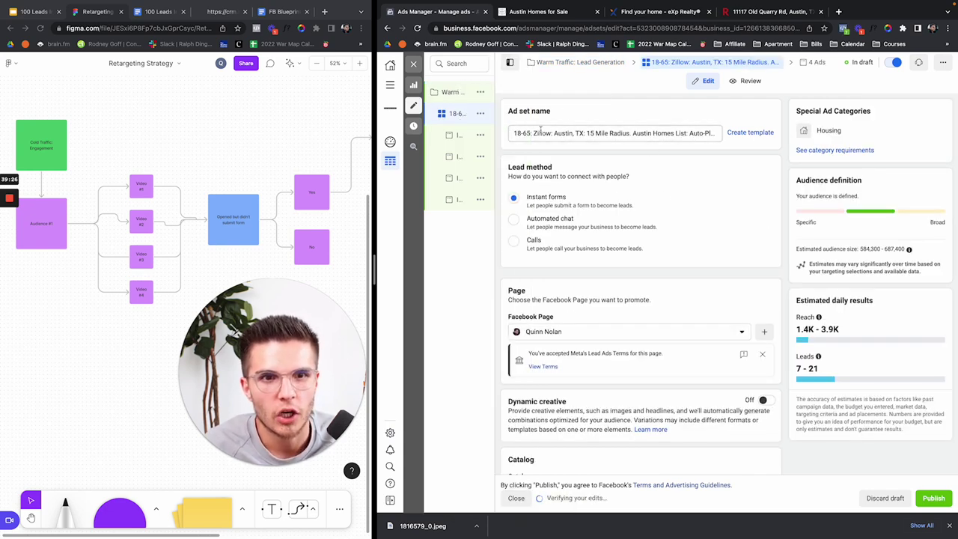
double_click(542, 132)
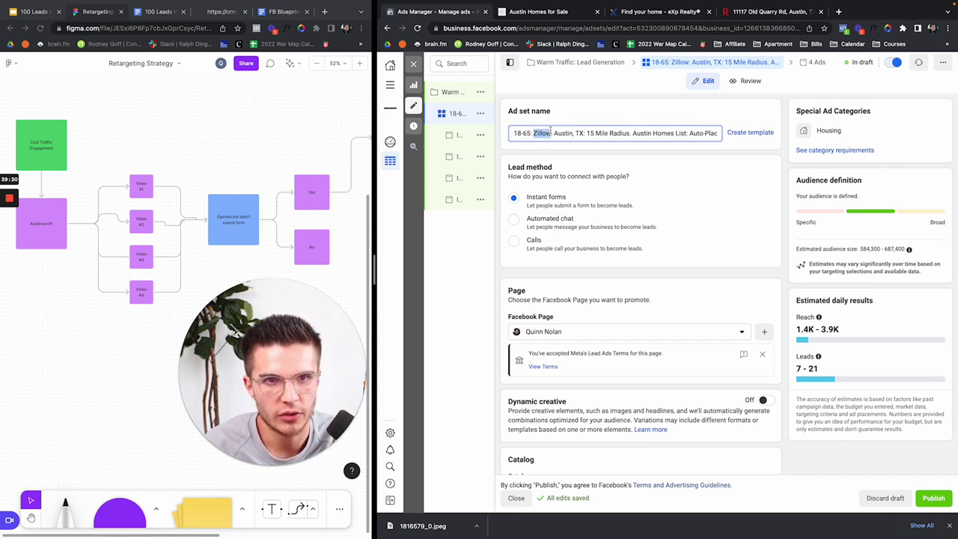
Step: Replace Zillow with 'People who opened but didn't submit form (90d)' in the ad set name
text(People who opened but didn't submit form)
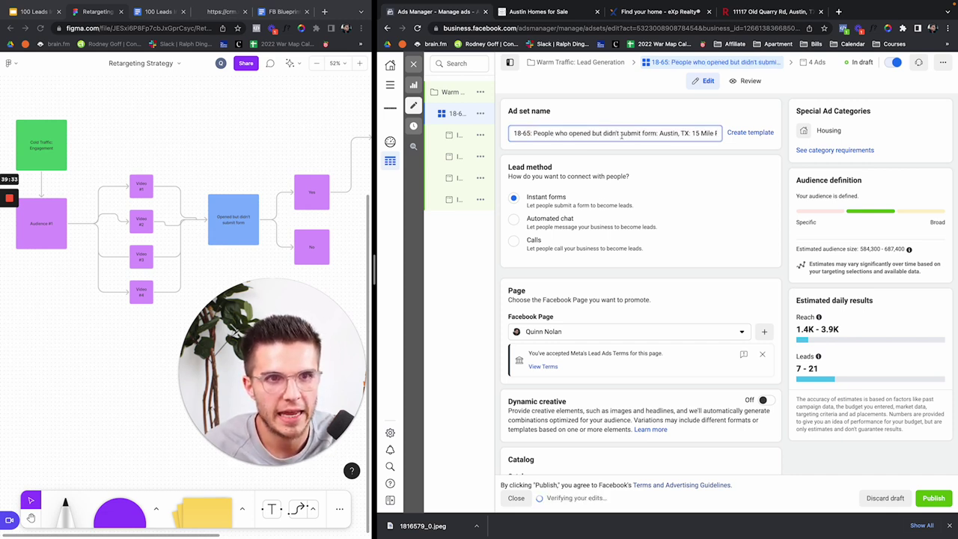
click(659, 133)
text((90d))
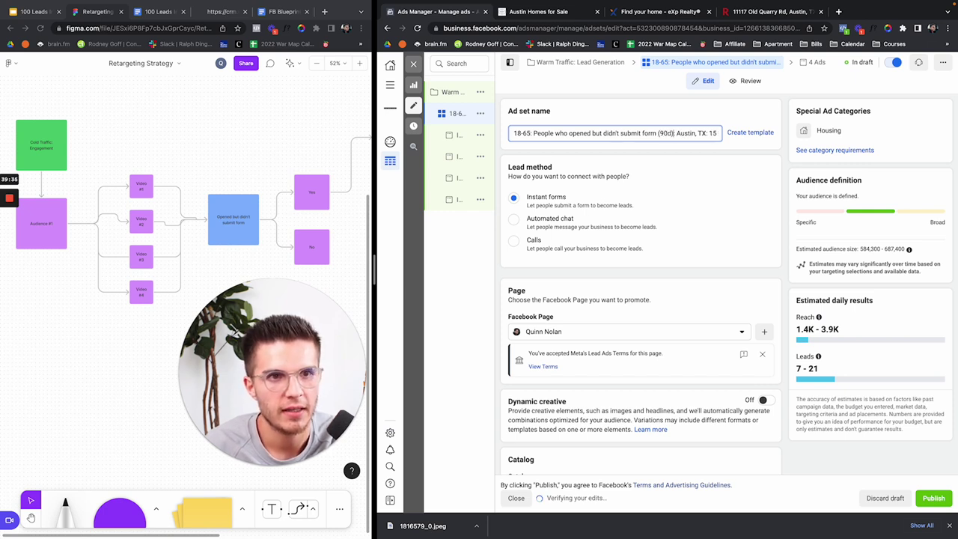
drag(534, 132, 673, 132)
click(673, 133)
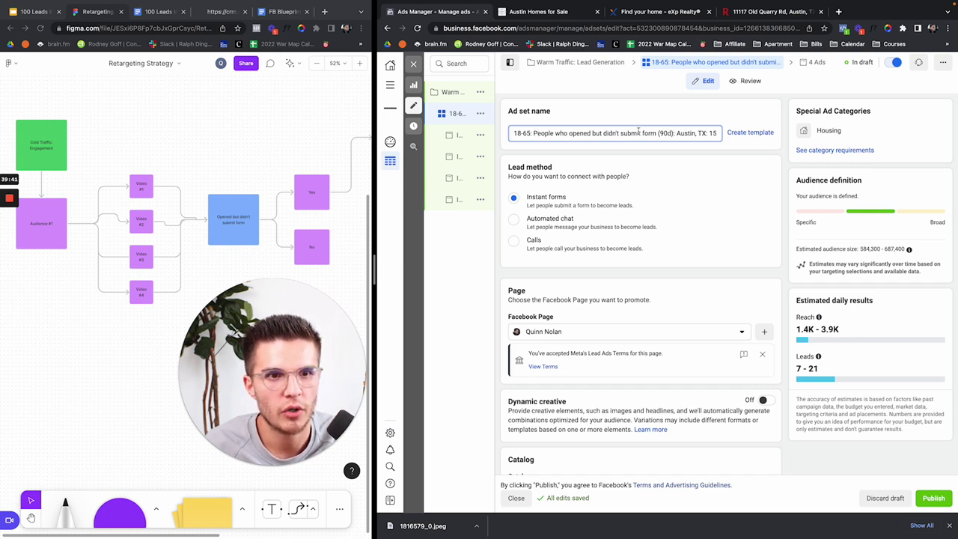
drag(677, 132, 718, 133)
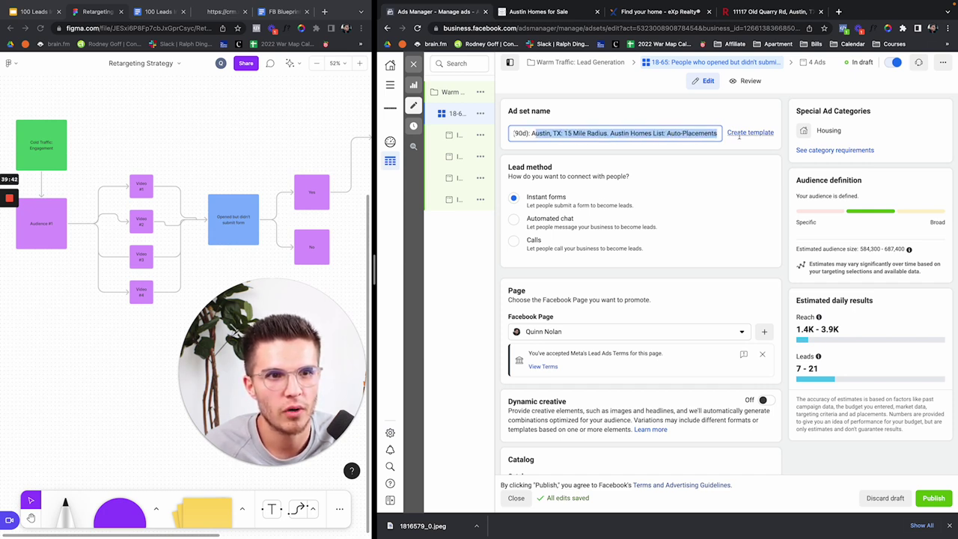
click(627, 133)
Step: Add the 'People who opened but didn't submit form (90d) TX' custom audience to the ad set
scroll(630, 173, down, 3)
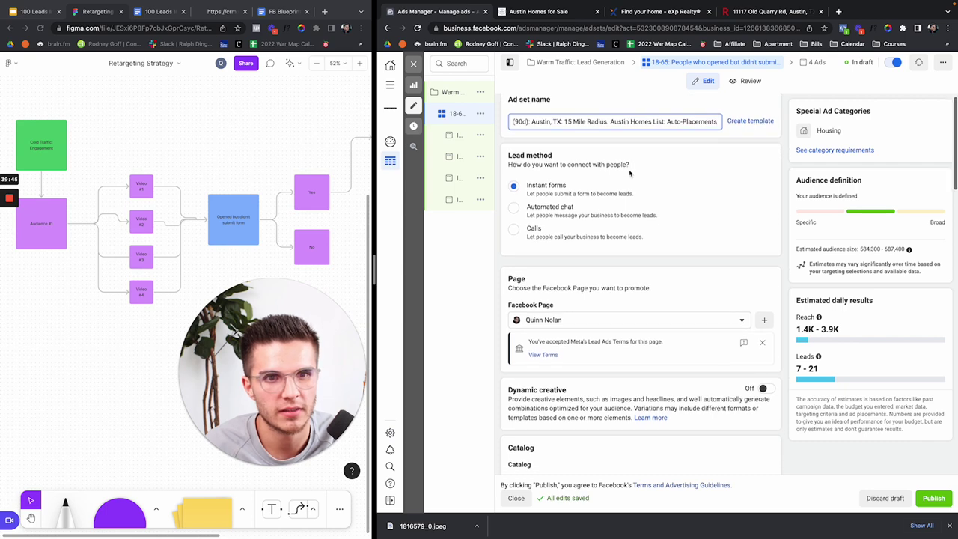
scroll(630, 173, up, 3)
scroll(540, 133, down, 5)
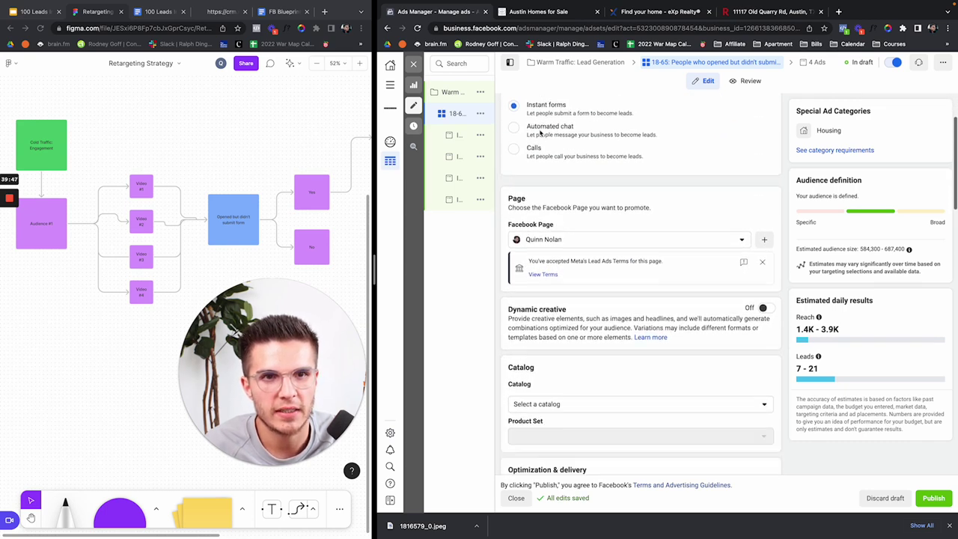
scroll(581, 247, down, 4)
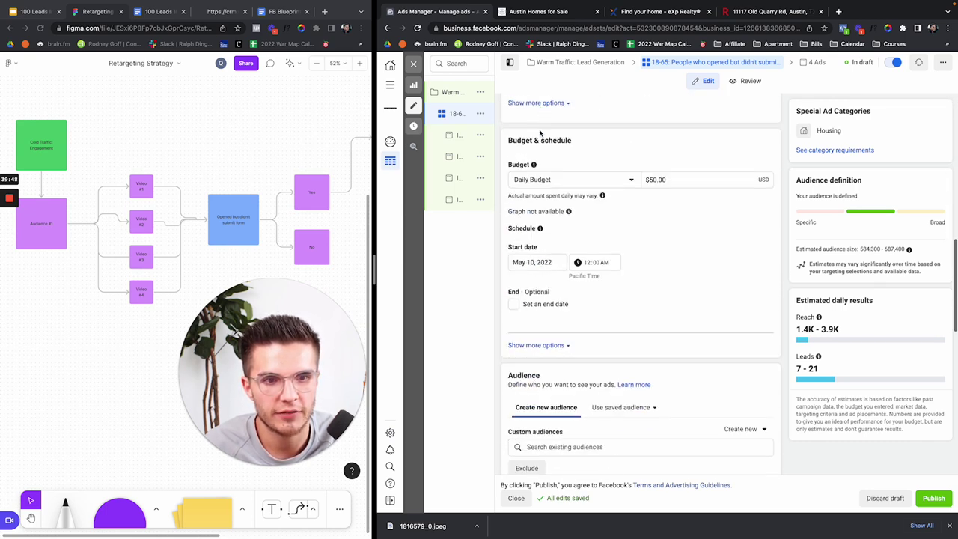
scroll(581, 274, down, 2)
click(571, 263)
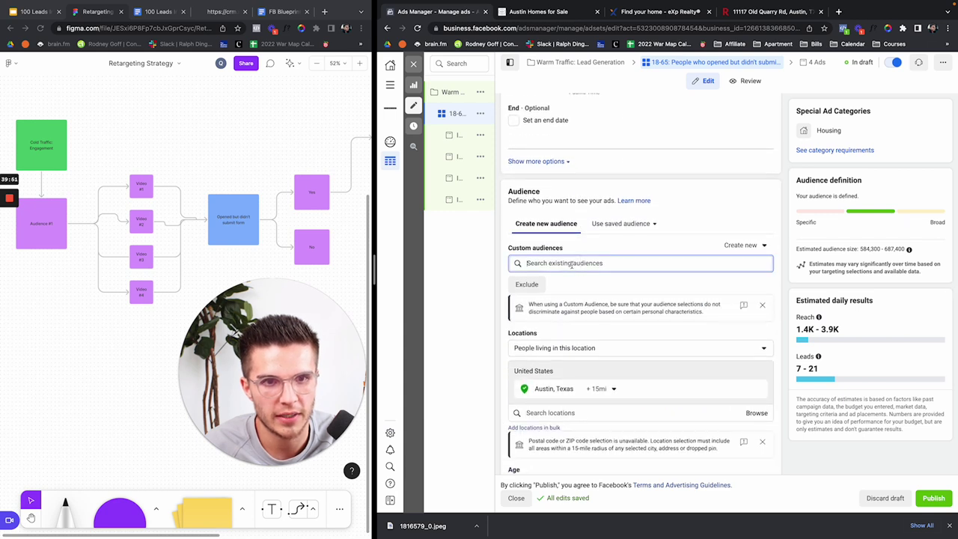
text(people)
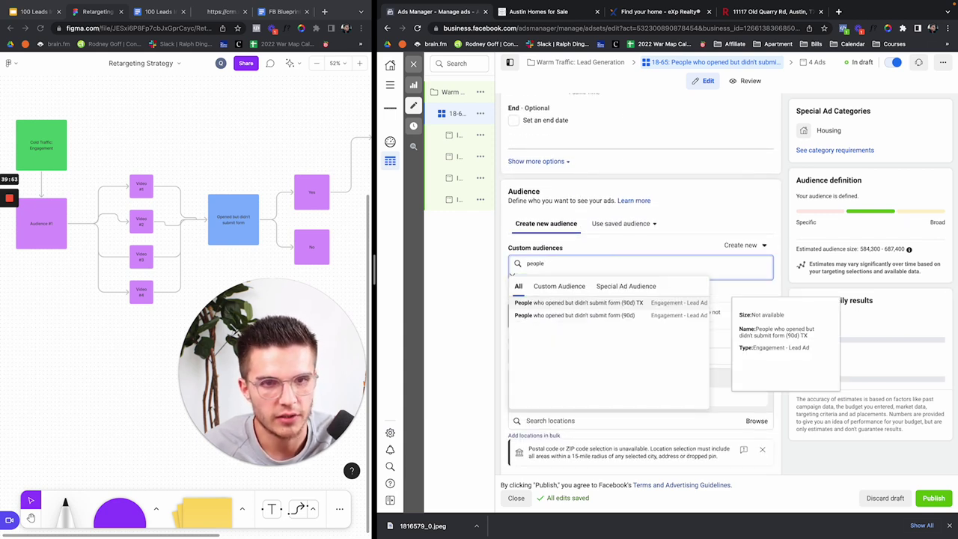
click(591, 303)
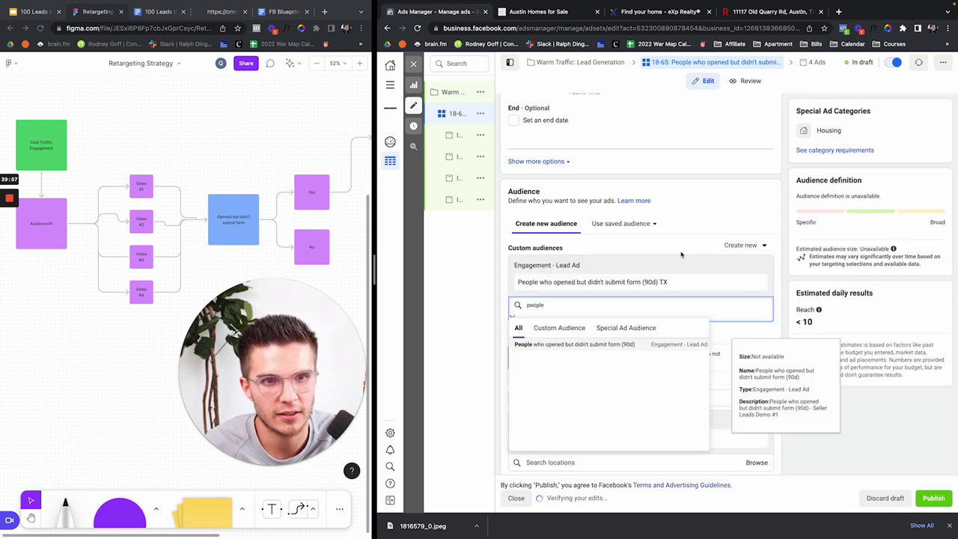
Step: Remove the Zillow interest from Detailed targeting
scroll(674, 243, down, 5)
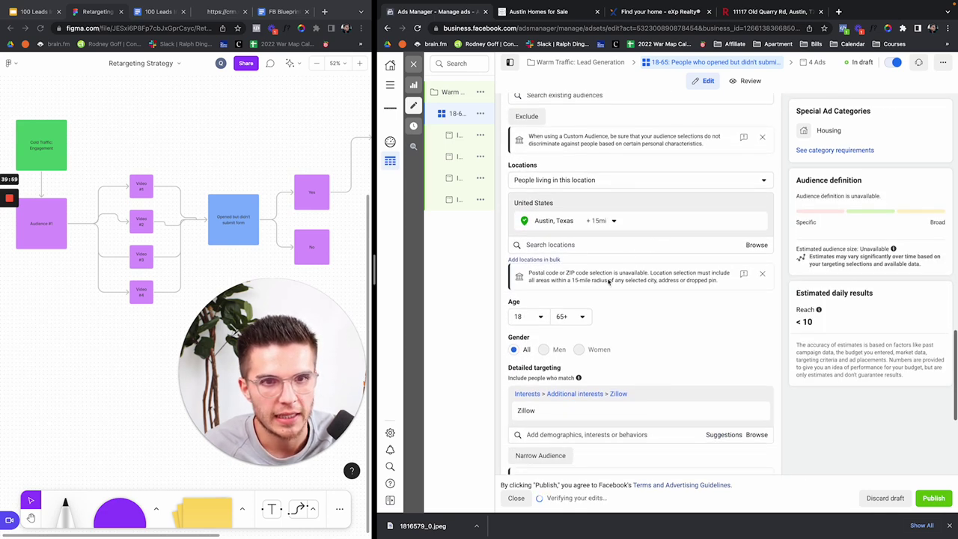
mouse_move(764, 413)
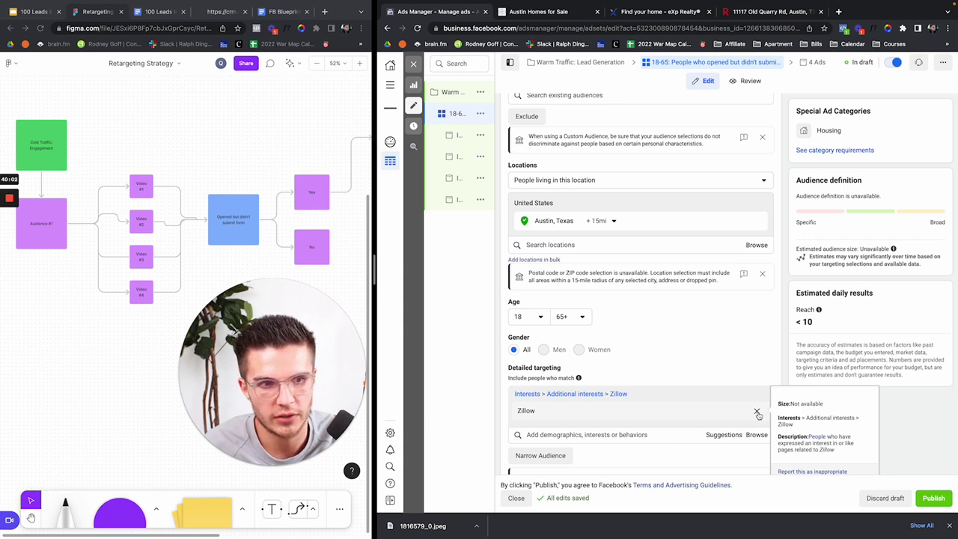
click(757, 413)
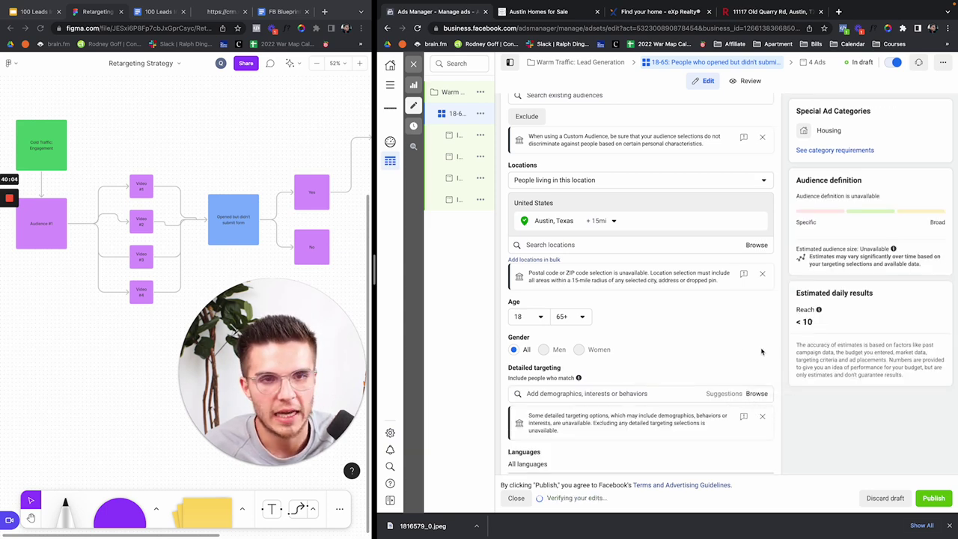
scroll(522, 162, up, 1)
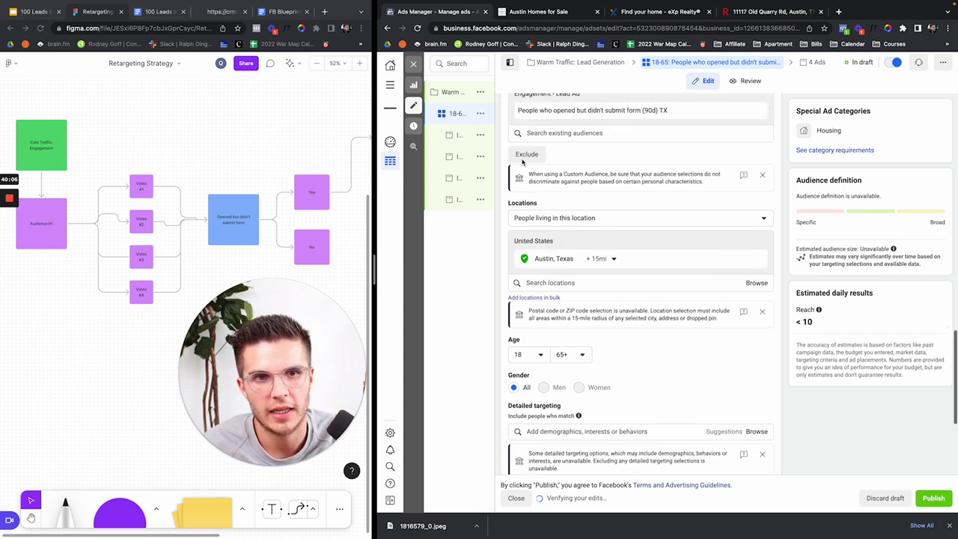
scroll(522, 162, up, 5)
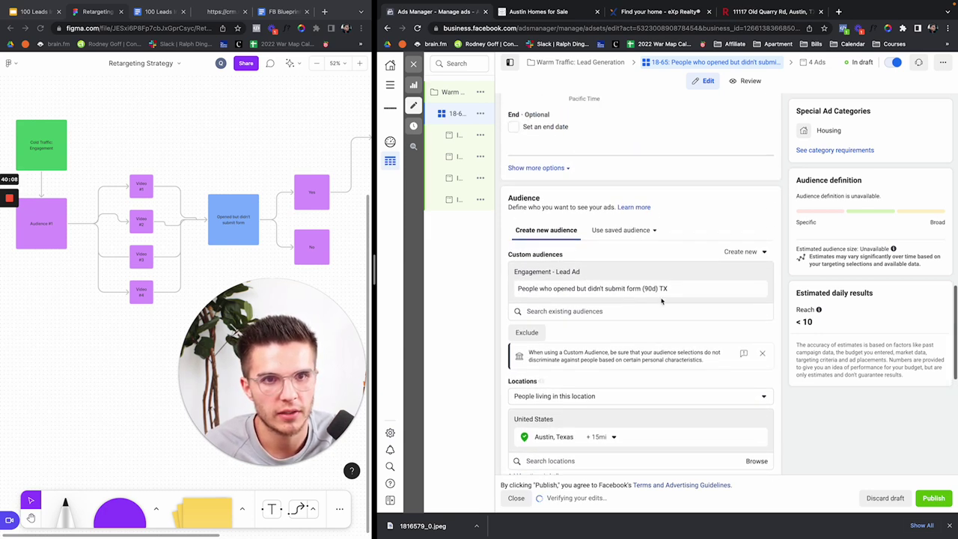
scroll(662, 301, up, 7)
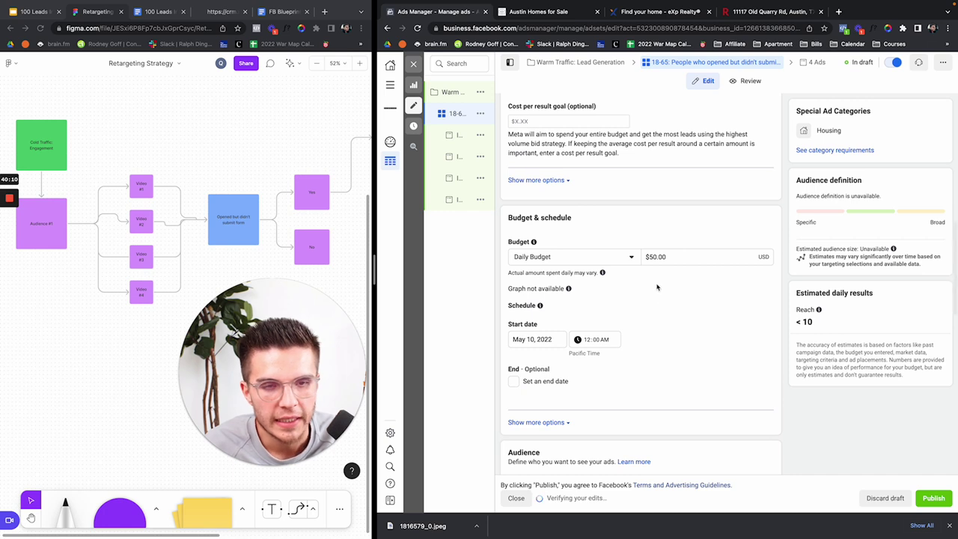
Step: Change the Warm Traffic ad set's daily budget from $50.00 to $35.00
click(652, 257)
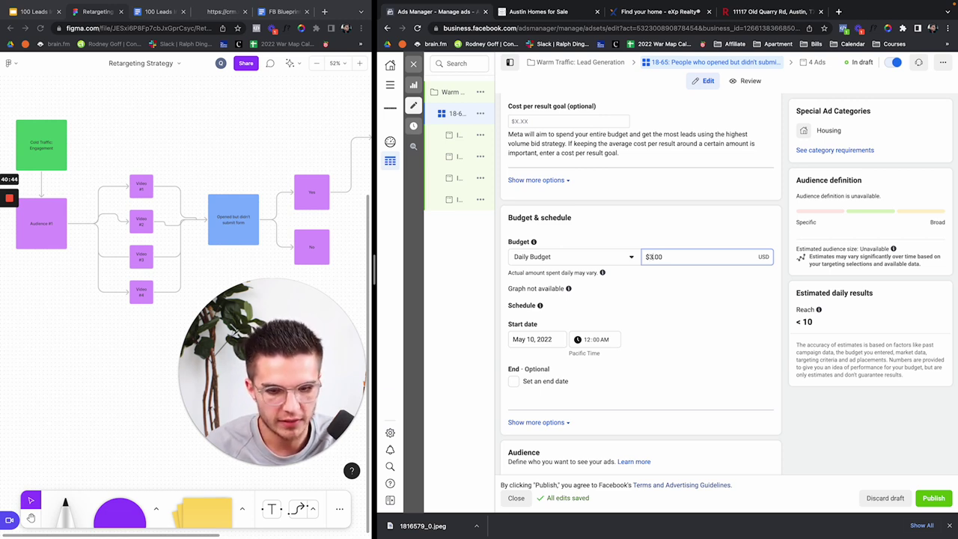
text(3)
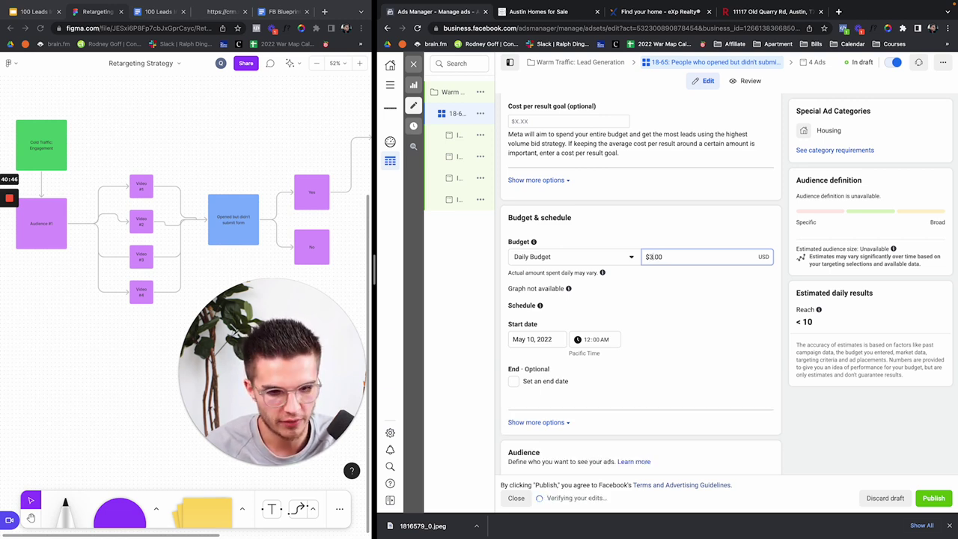
text(5)
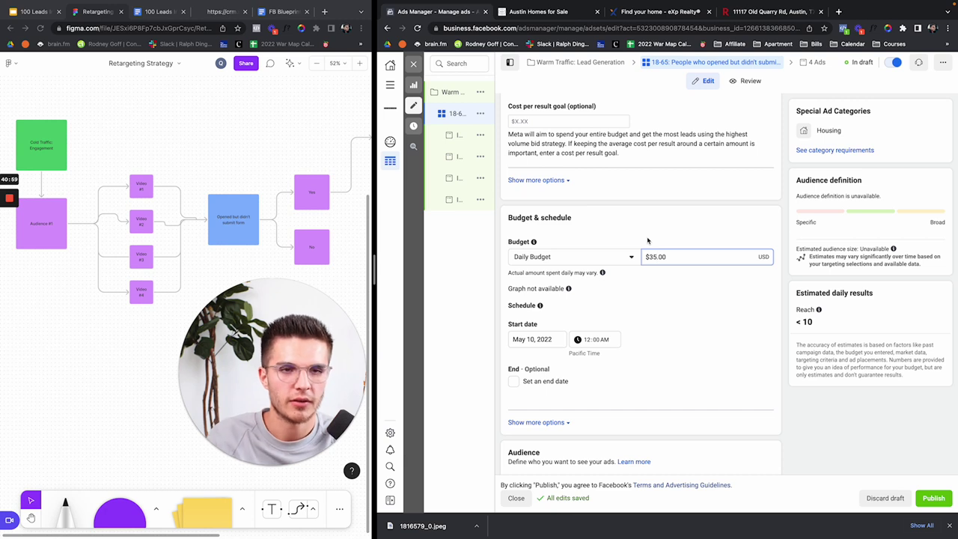
click(649, 240)
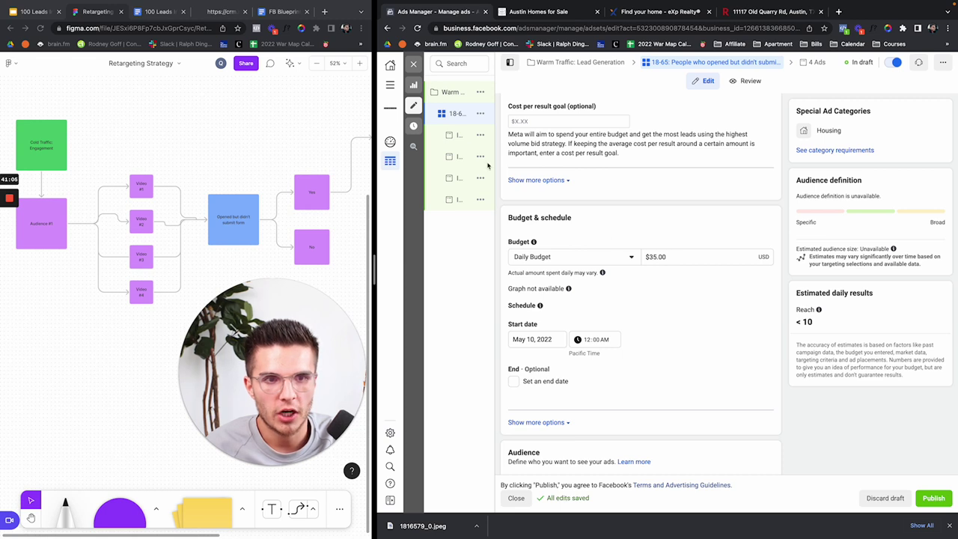
mouse_move(447, 91)
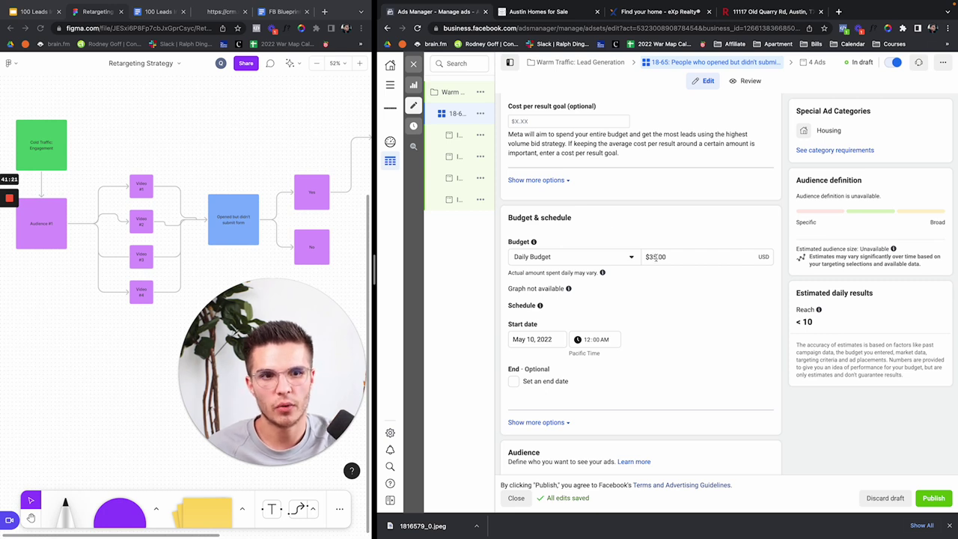
scroll(659, 247, down, 1)
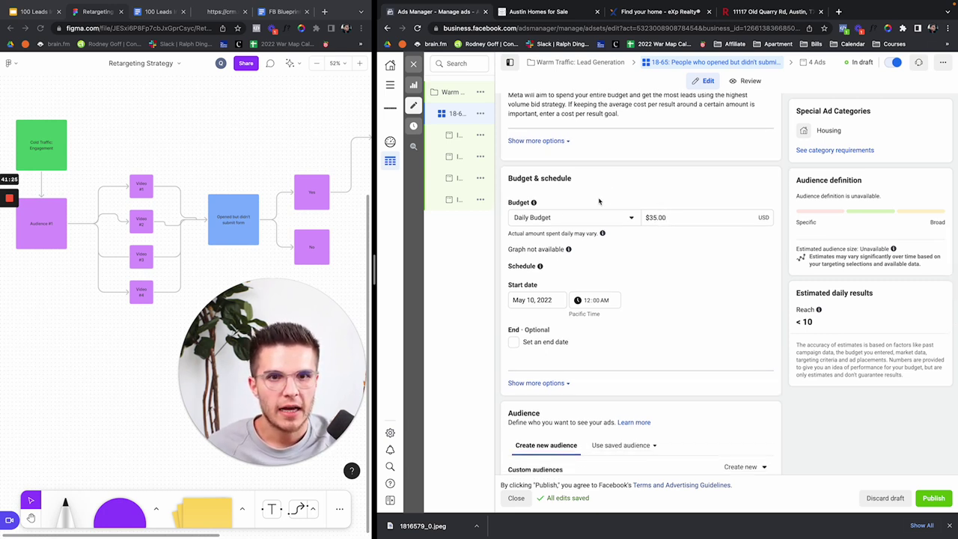
scroll(638, 199, down, 10)
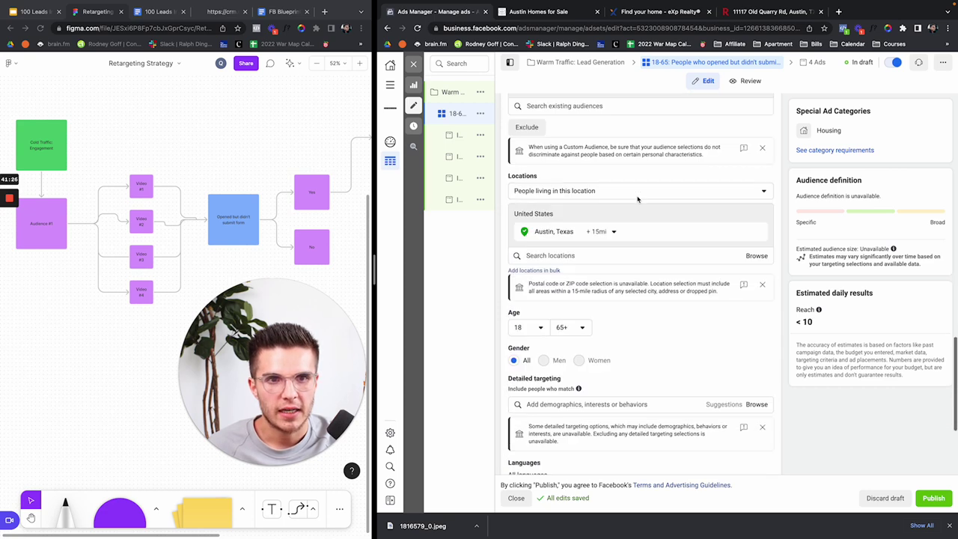
mouse_move(455, 146)
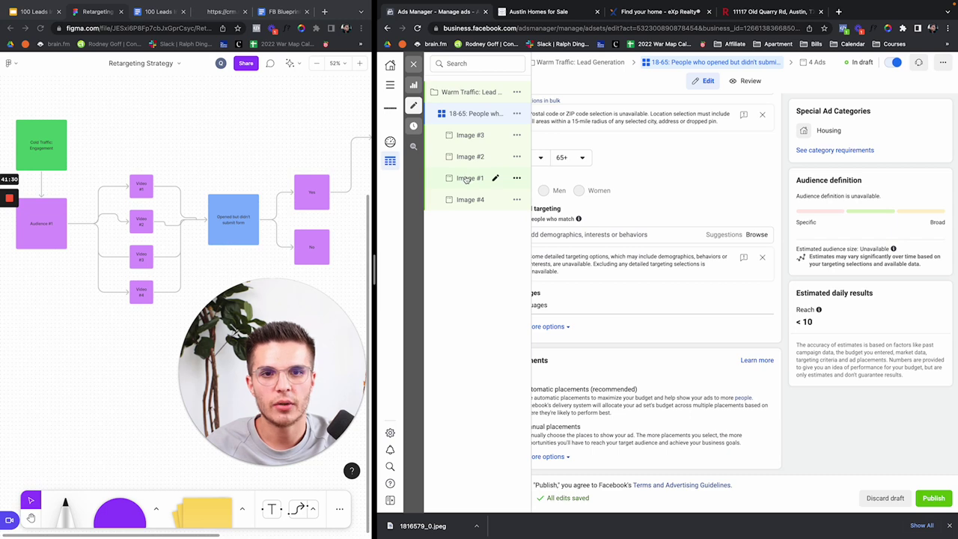
Step: Open the Image #1 ad from the campaign tree and dismiss Chrome's download bar
click(468, 178)
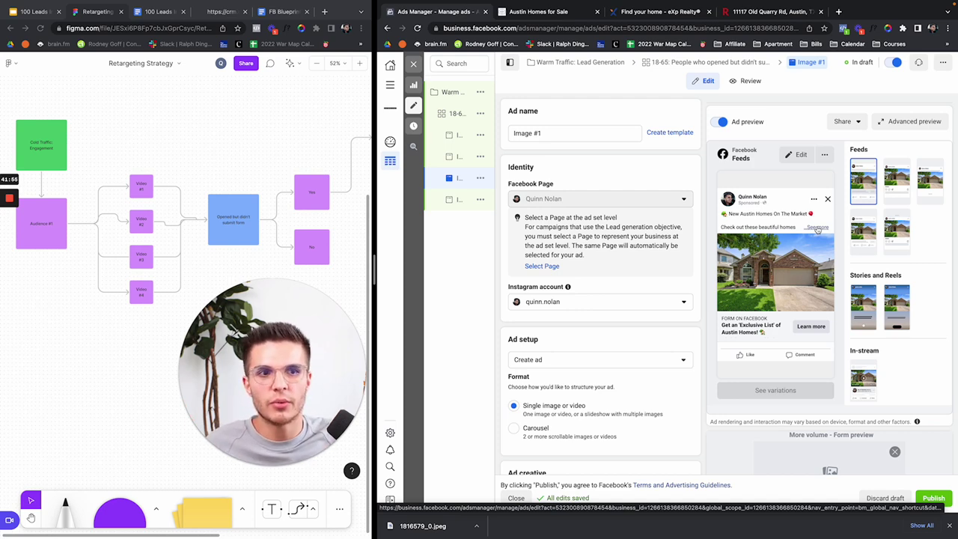
mouse_move(471, 176)
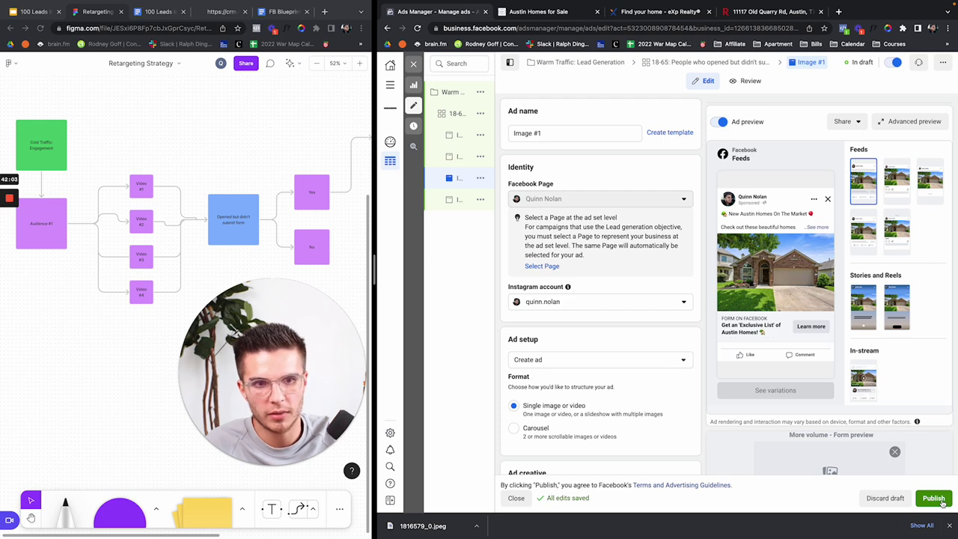
click(951, 525)
mouse_move(479, 536)
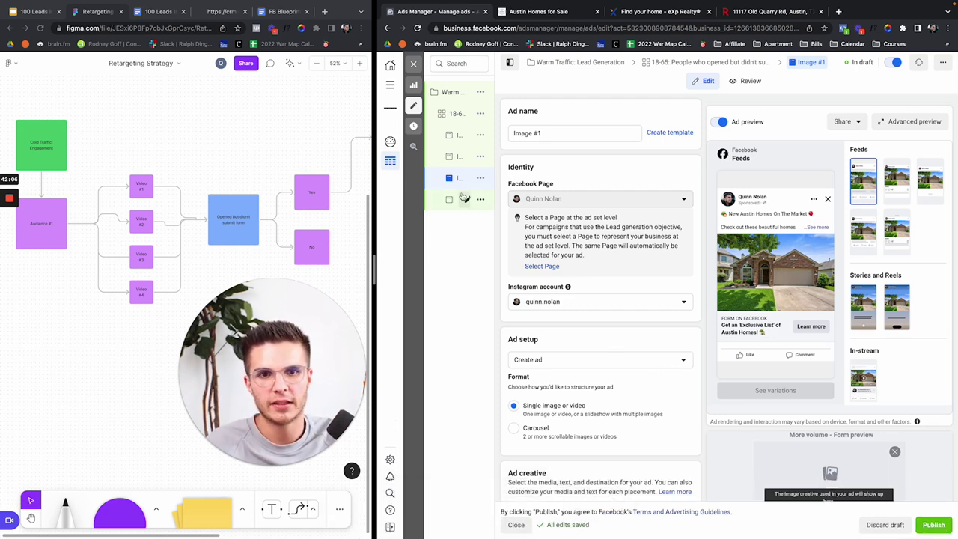
mouse_move(462, 201)
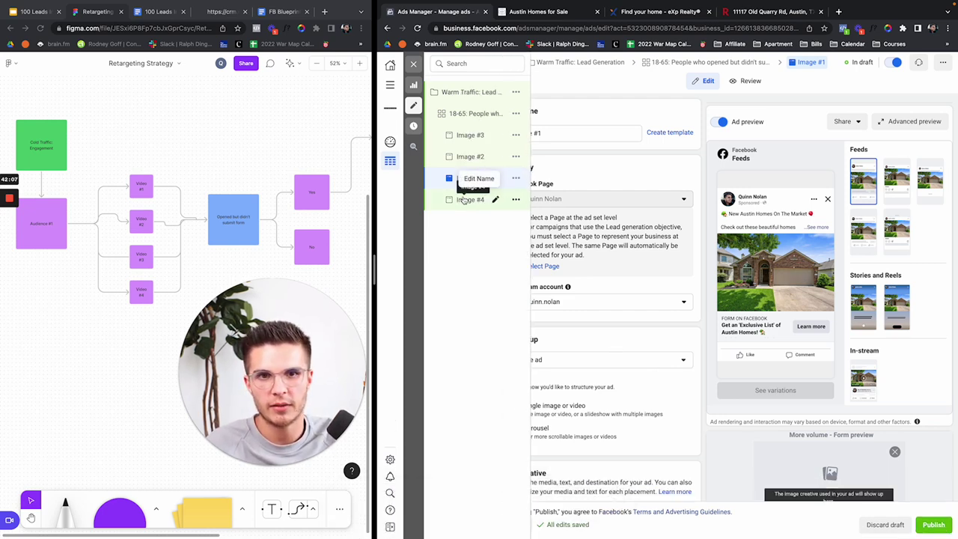
Step: Delete the Image #4 and Image #2 ads, confirming each deletion
click(516, 199)
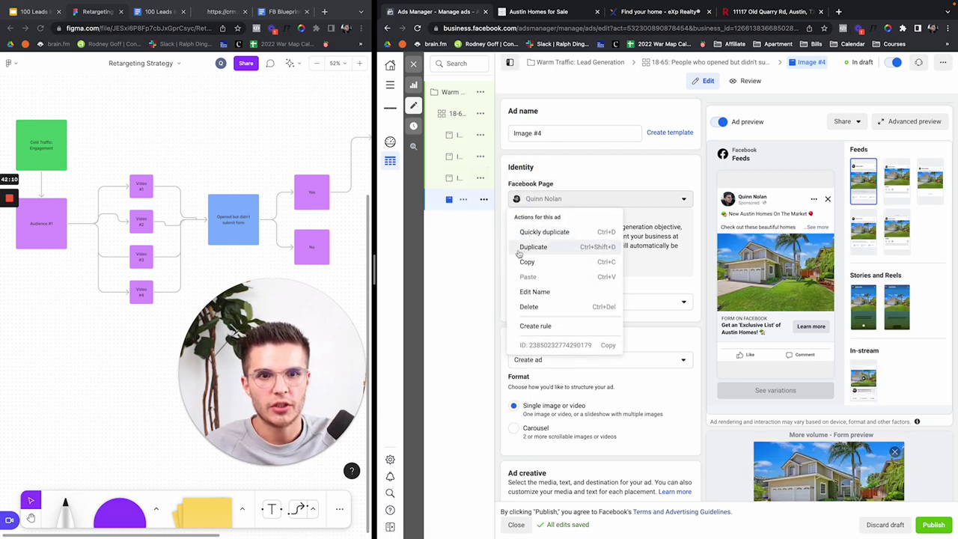
click(538, 310)
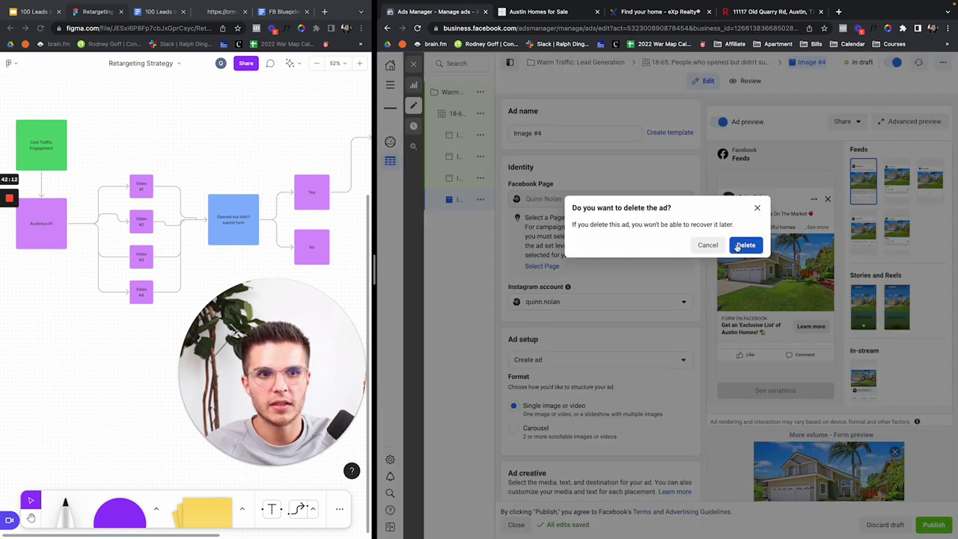
click(745, 245)
click(517, 156)
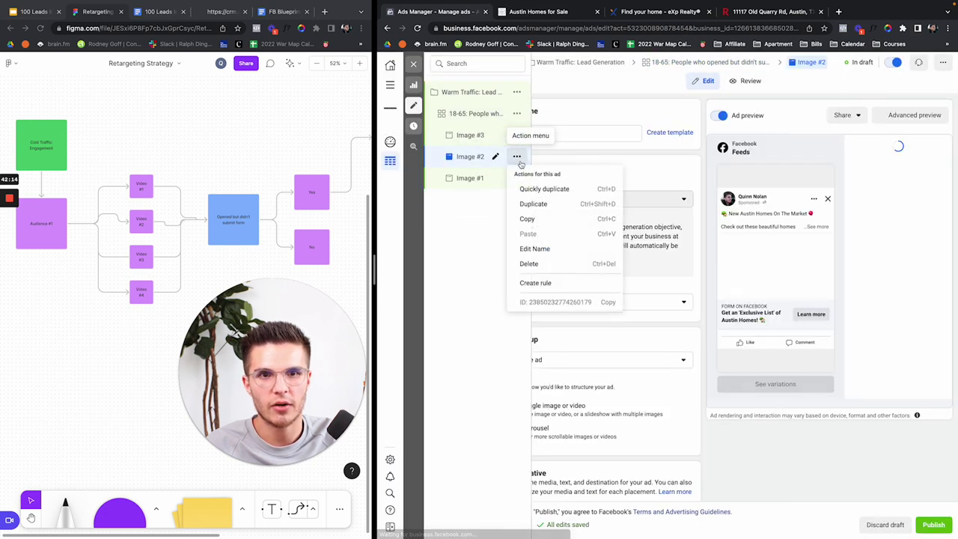
click(552, 264)
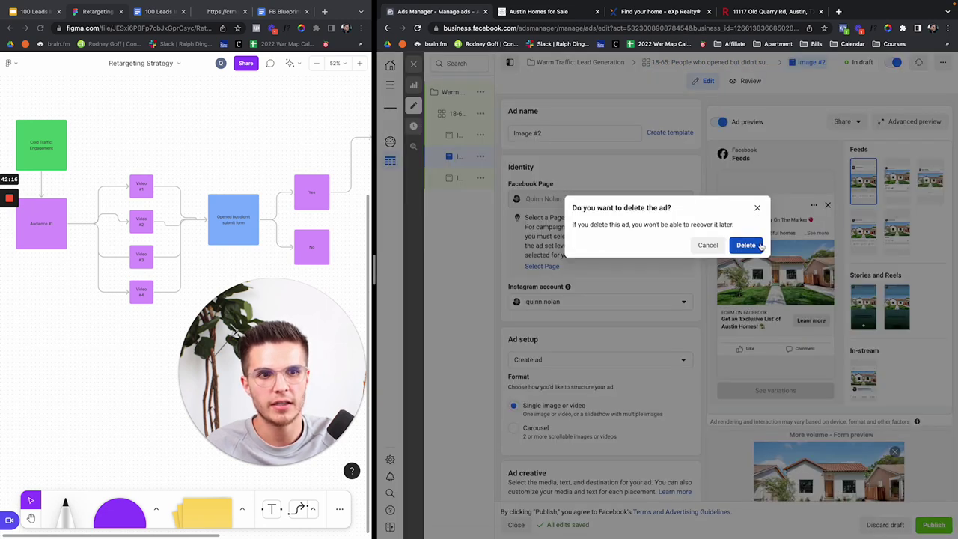
click(745, 246)
Step: Delete the Image #3 ad and reopen the remaining Image #1 ad
click(496, 134)
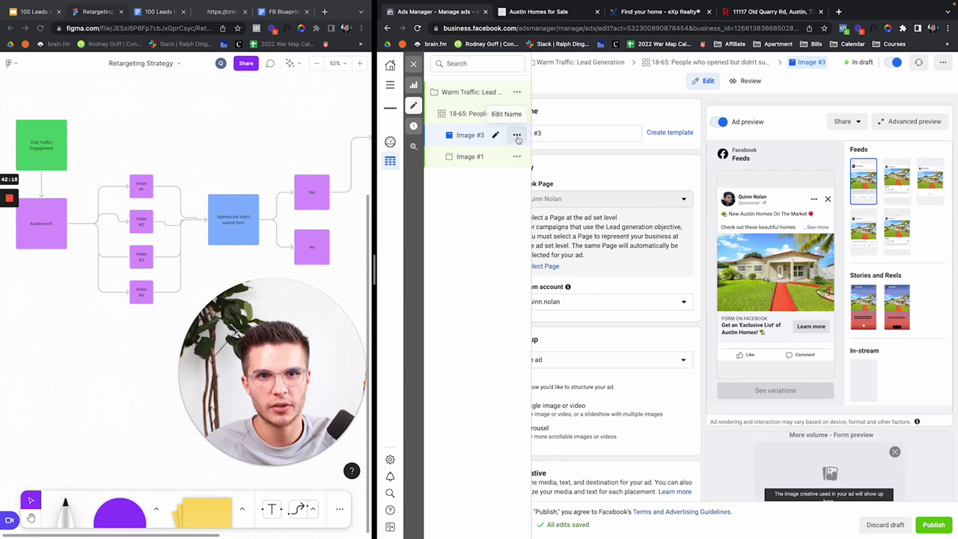
click(517, 135)
click(547, 242)
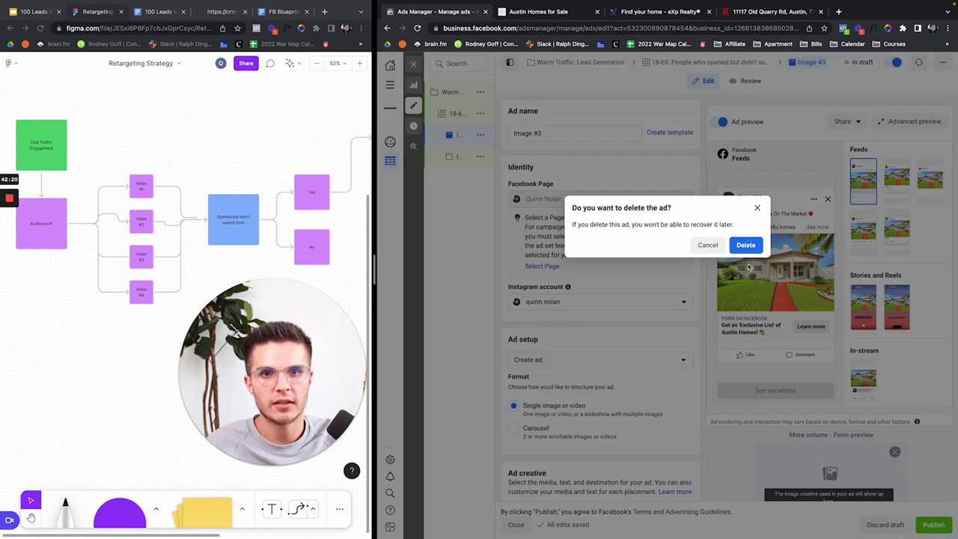
click(745, 246)
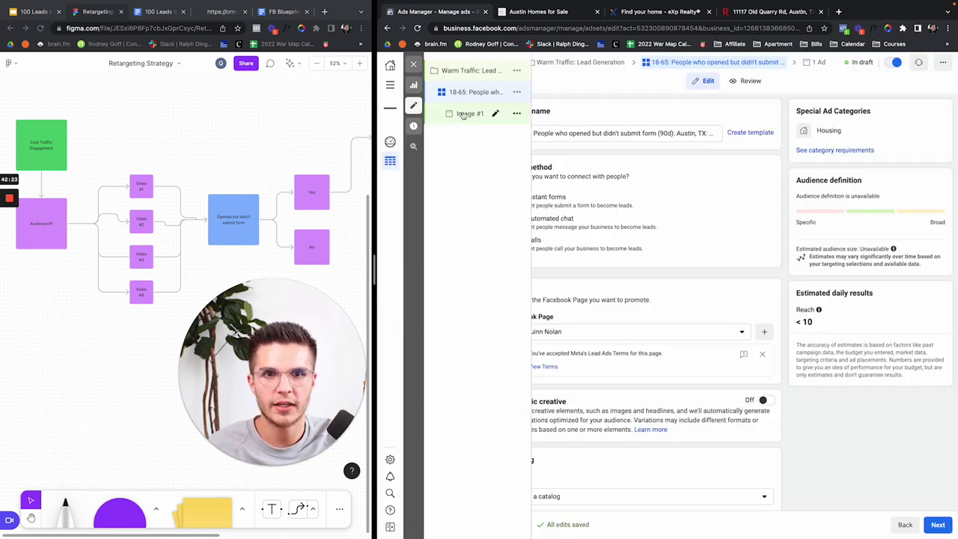
click(470, 113)
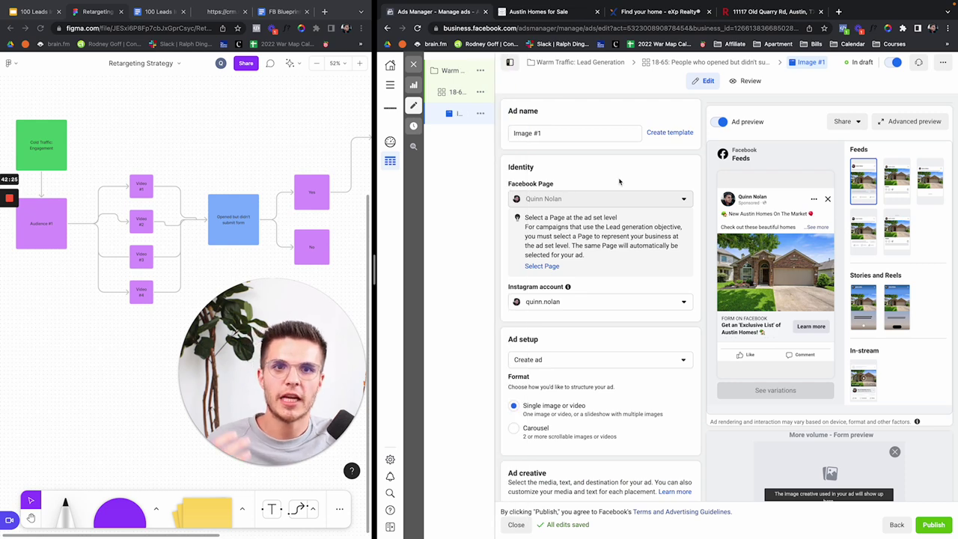
Step: Select the Tool #3 Retargeting Ad Script text in the 100 Leads In 30 Days document
scroll(619, 182, down, 3)
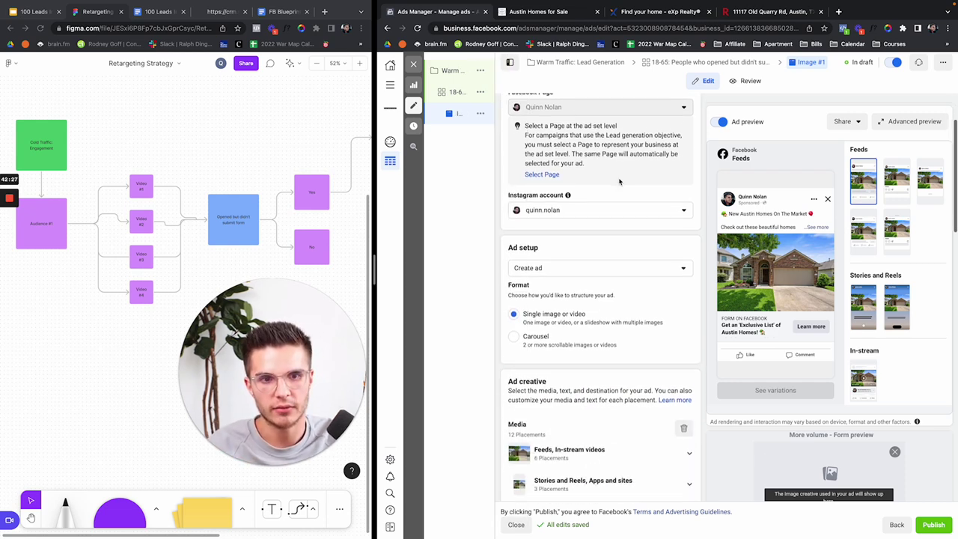
scroll(619, 181, down, 3)
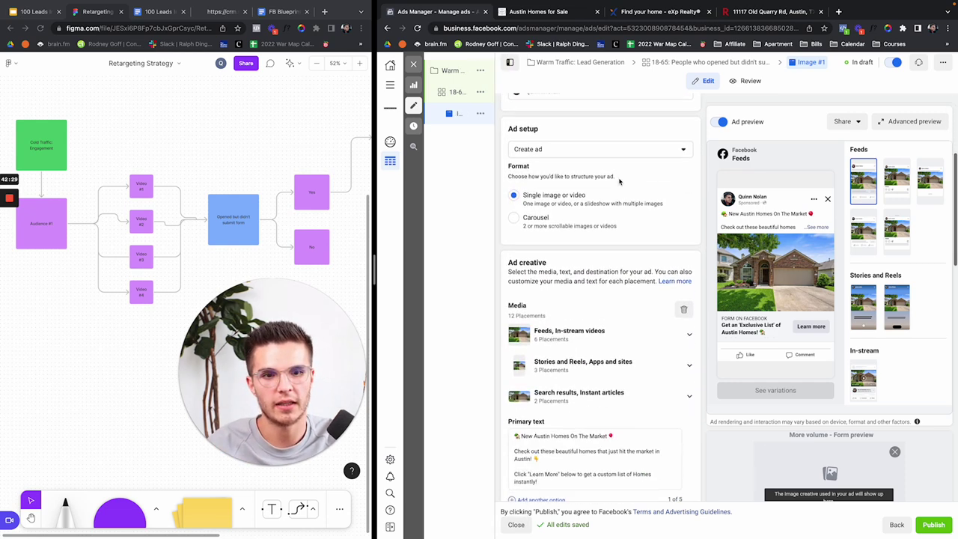
scroll(612, 298, down, 3)
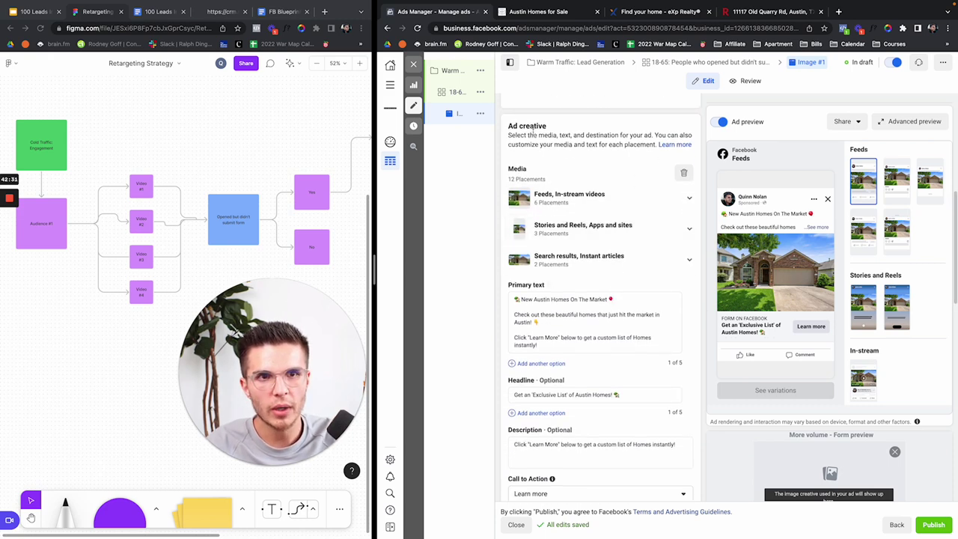
click(284, 12)
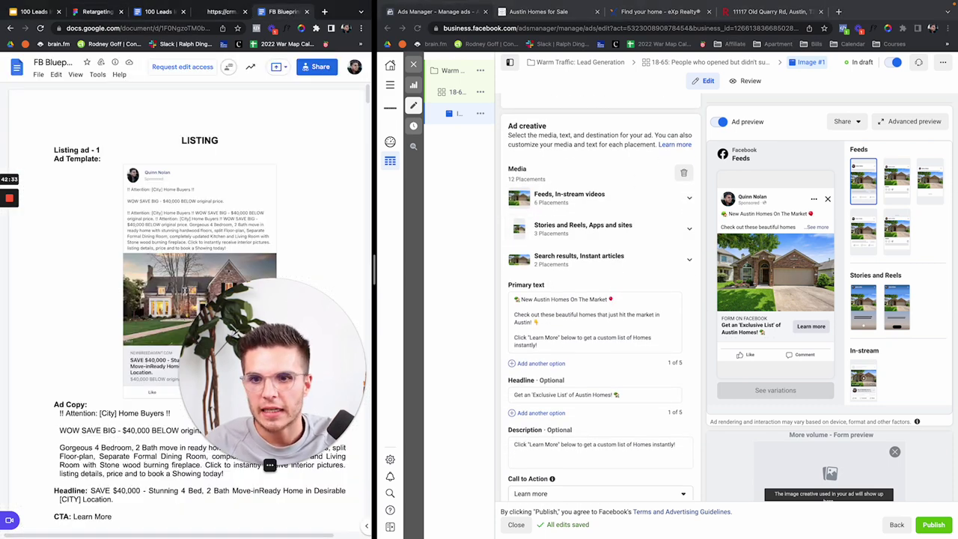
click(156, 12)
scroll(174, 320, down, 15)
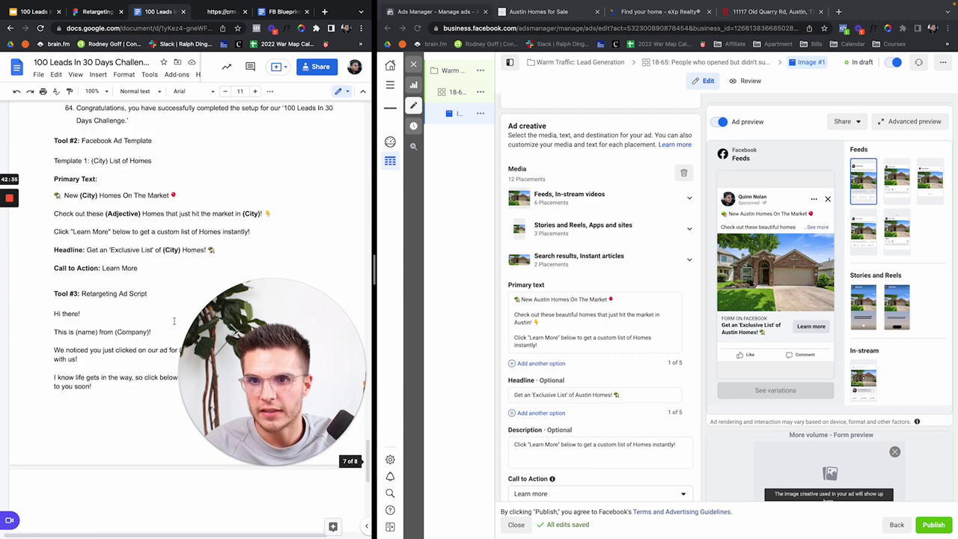
drag(92, 260, 50, 187)
key(ctrl+c)
Step: Replace all the old primary text with the pasted retargeting script
click(606, 320)
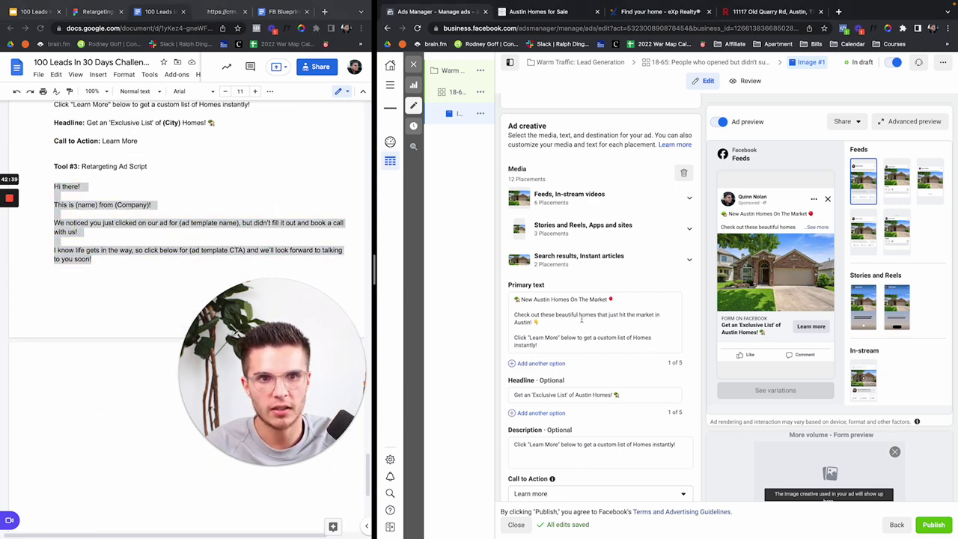
key(ctrl+a)
key(ctrl+v)
Step: Open the search results and instant articles placement editor, then cancel without changes
click(599, 258)
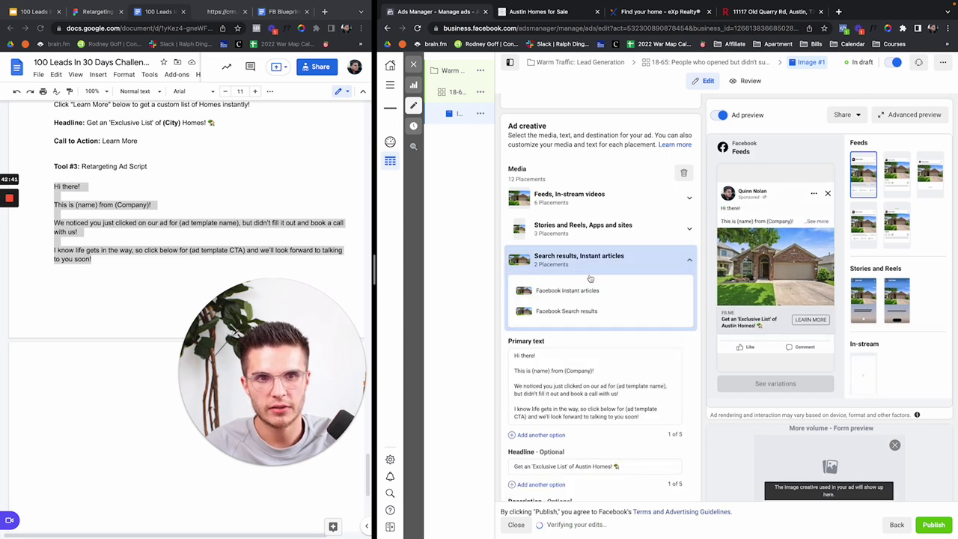
click(648, 259)
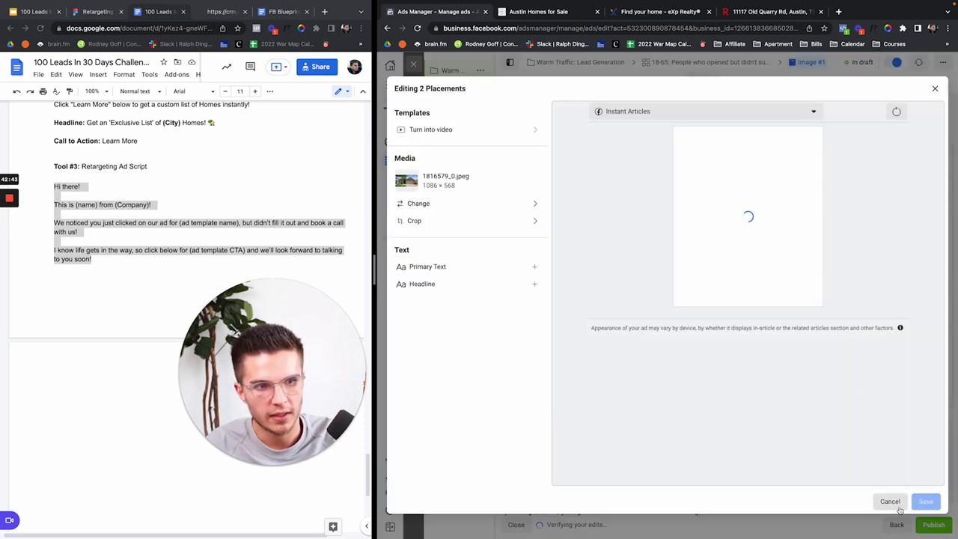
click(890, 501)
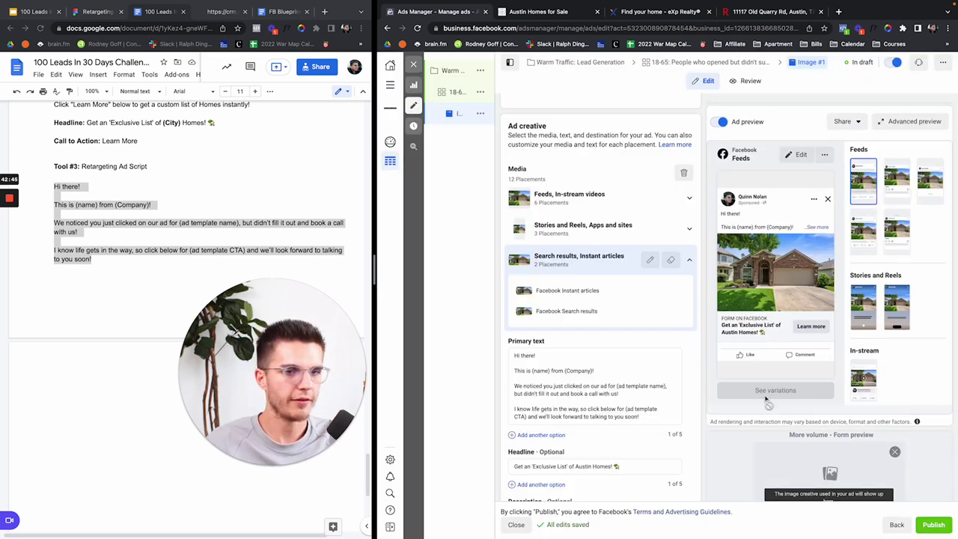
scroll(693, 352, down, 1)
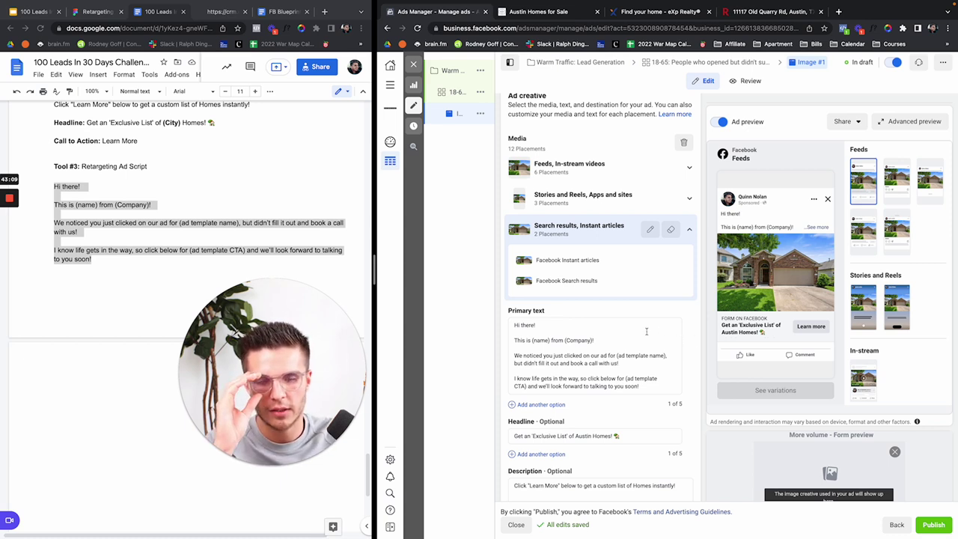
click(592, 339)
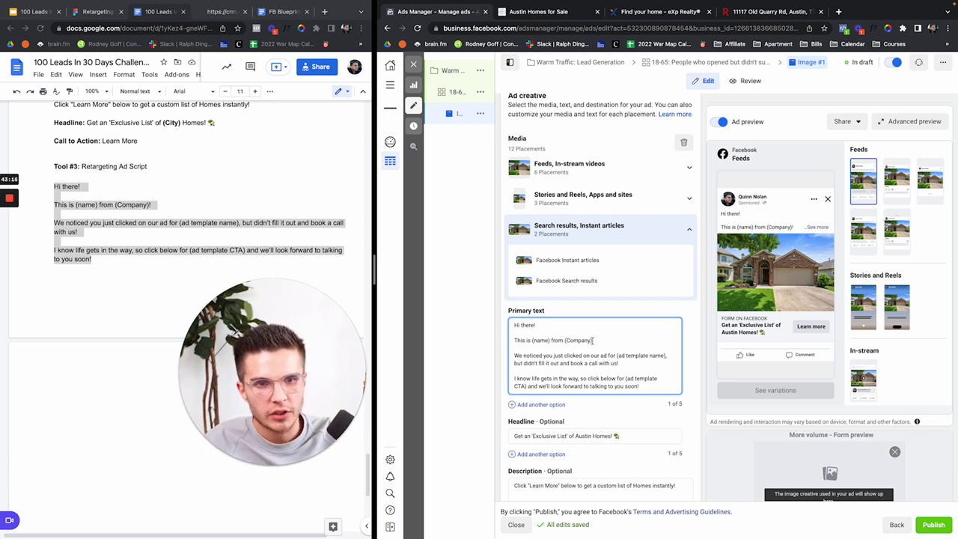
drag(593, 340, 564, 340)
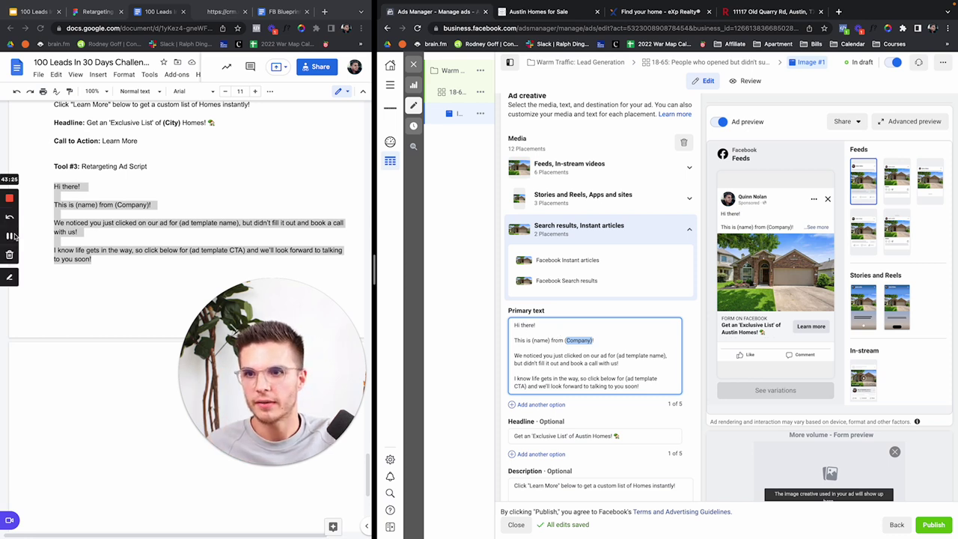
click(9, 238)
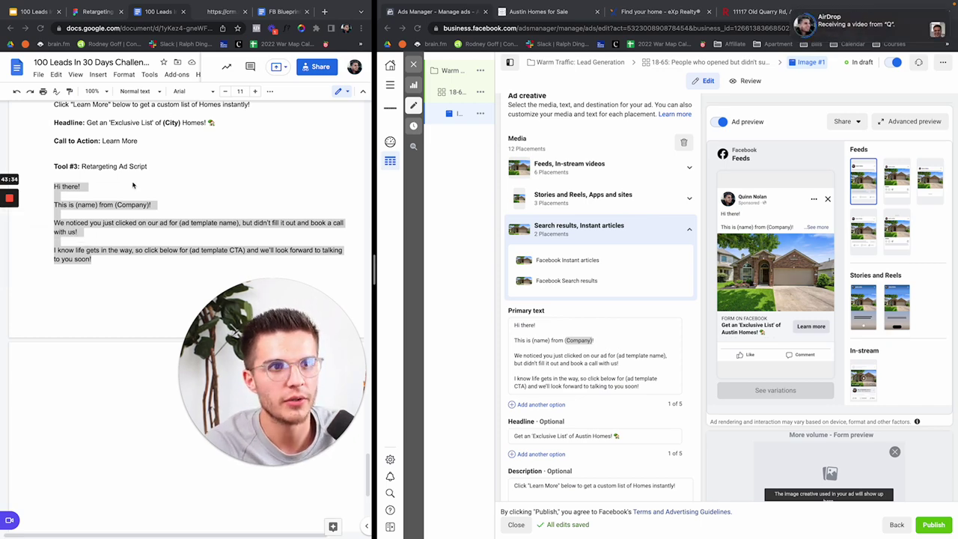
key(F11)
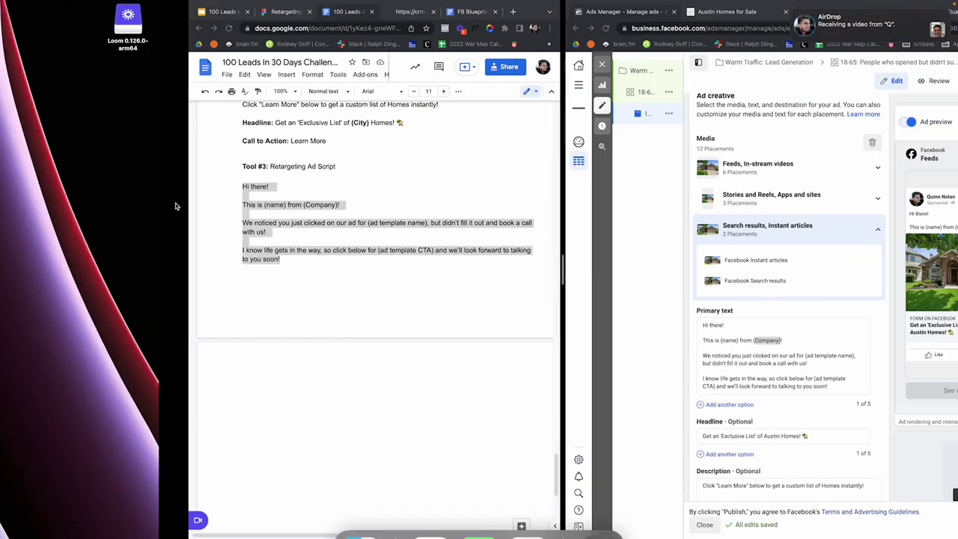
key(F11)
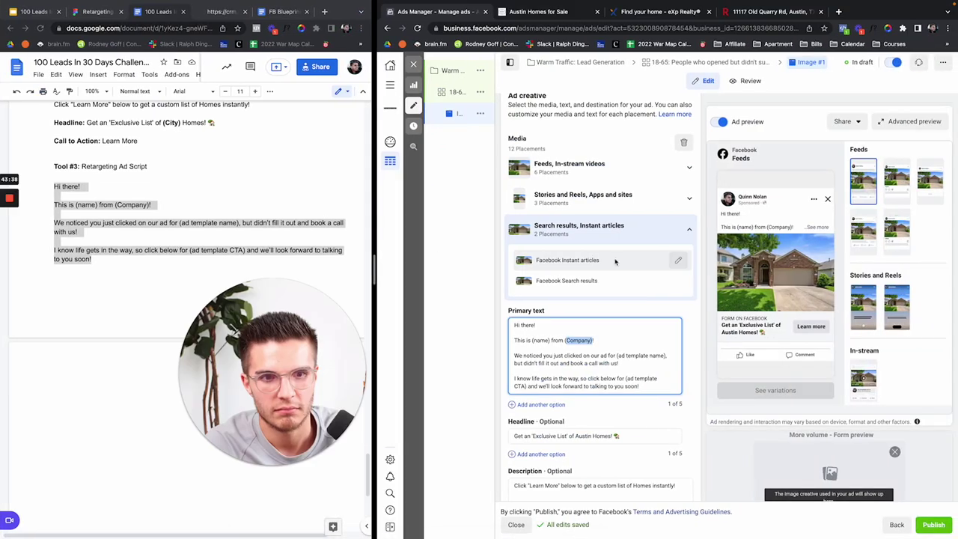
Step: Swap the house photo for the IMG_6019.MOV video from Downloads, then select the (name) placeholder
click(683, 142)
click(539, 153)
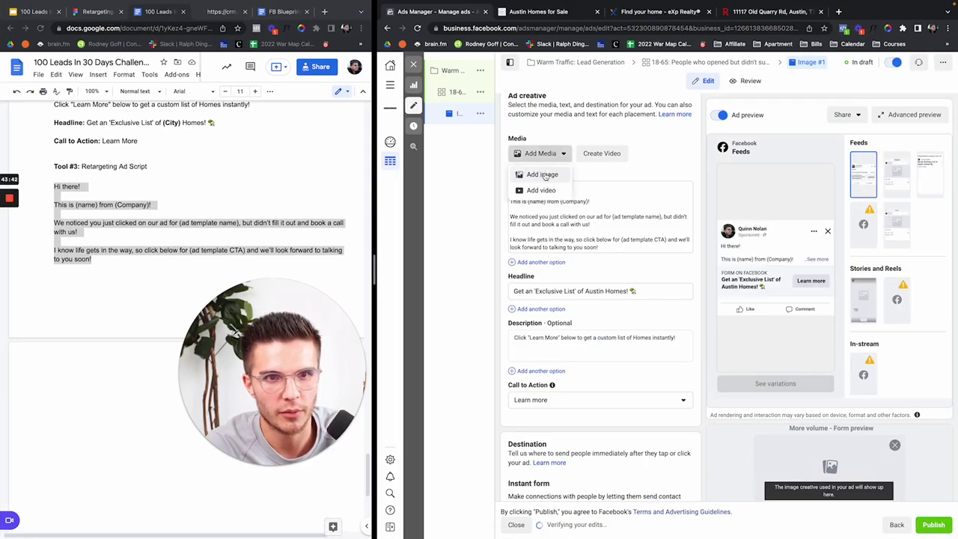
click(541, 188)
click(527, 155)
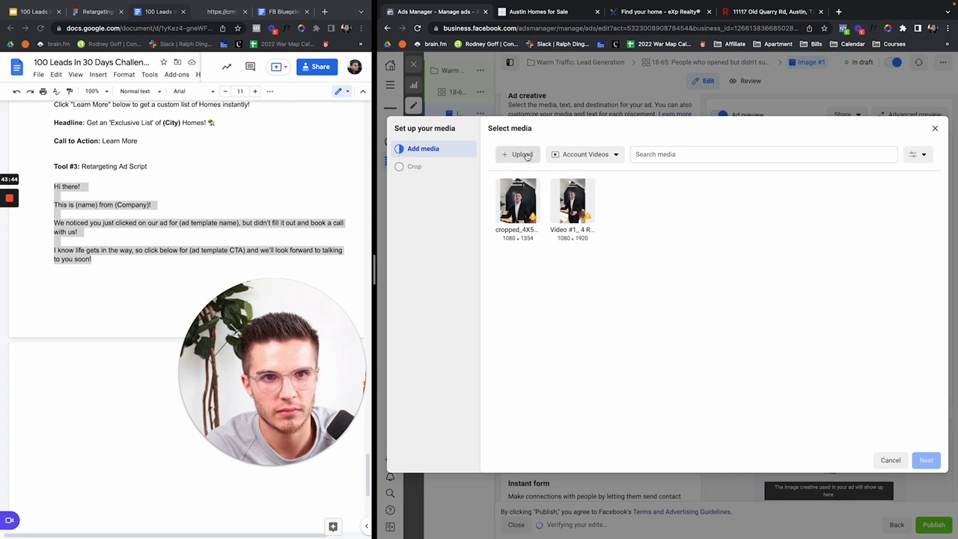
click(573, 179)
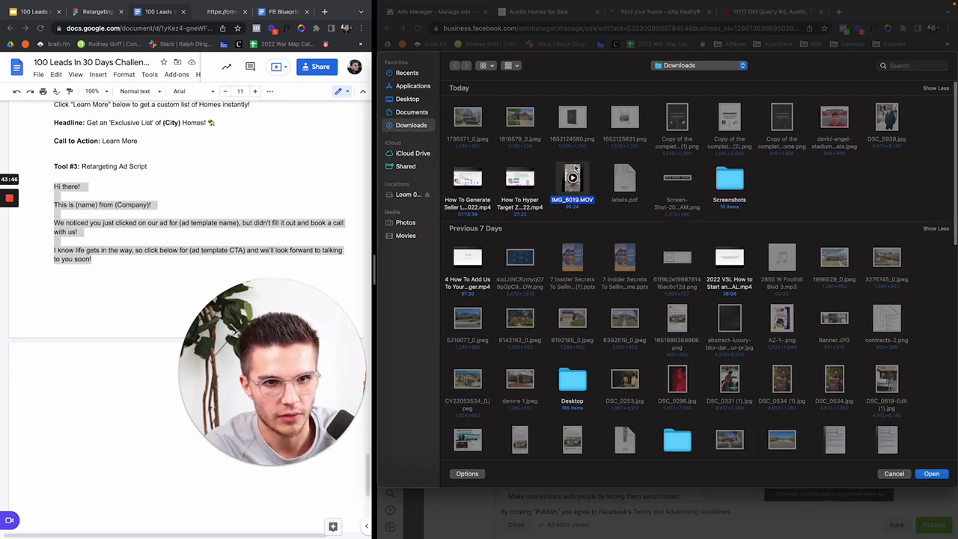
double_click(574, 180)
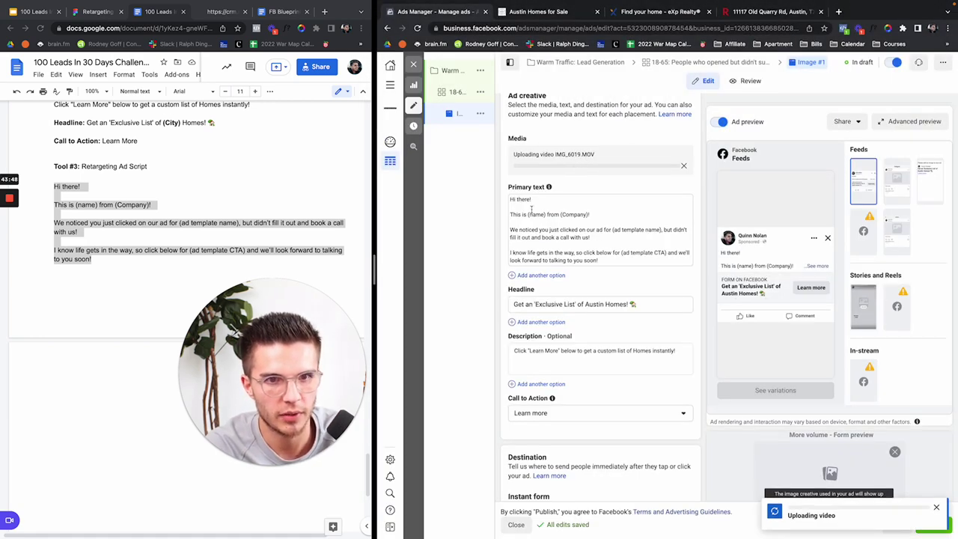
click(528, 214)
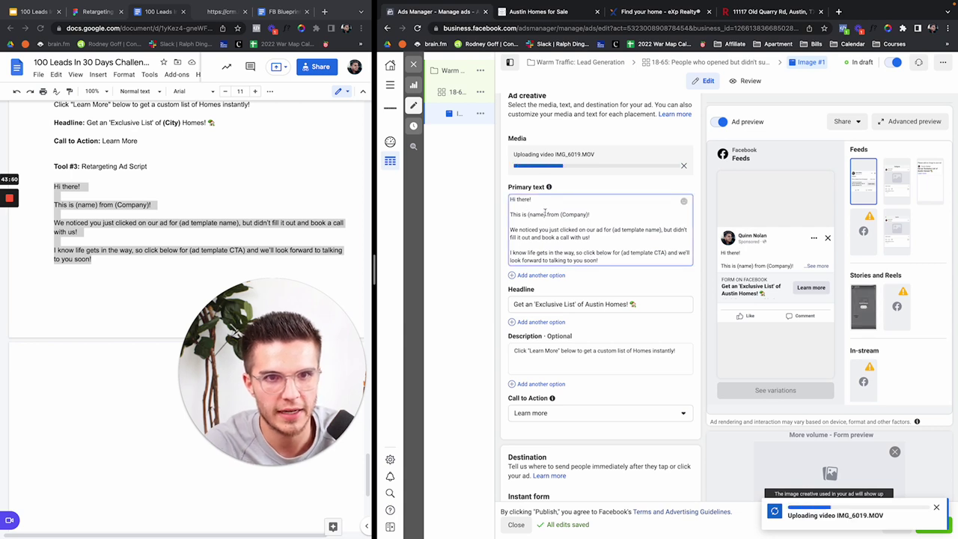
double_click(528, 213)
Step: Replace (name) with the agent's name, (Company) with New Breed Agent, and (ad template name) with Austin
text(Quinn)
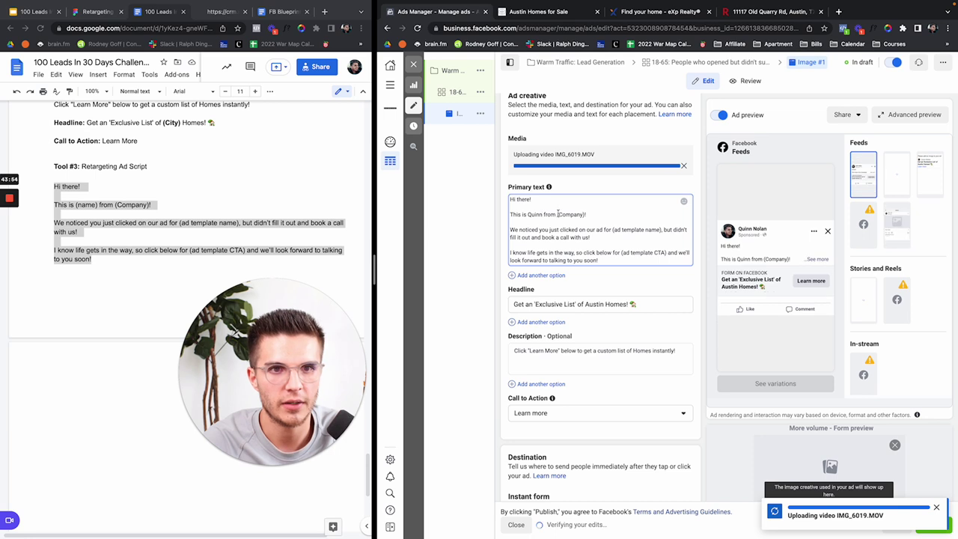
drag(558, 214, 584, 212)
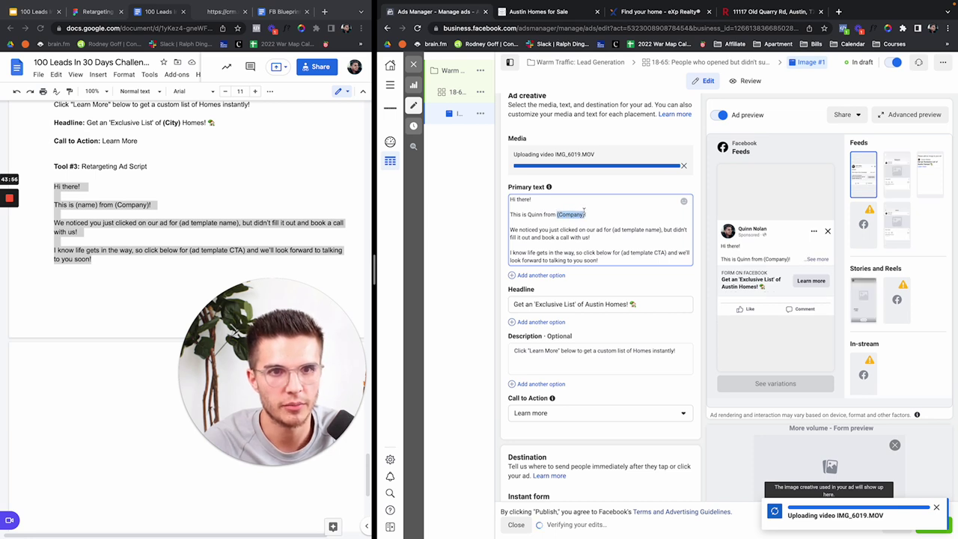
text(Mew Breed)
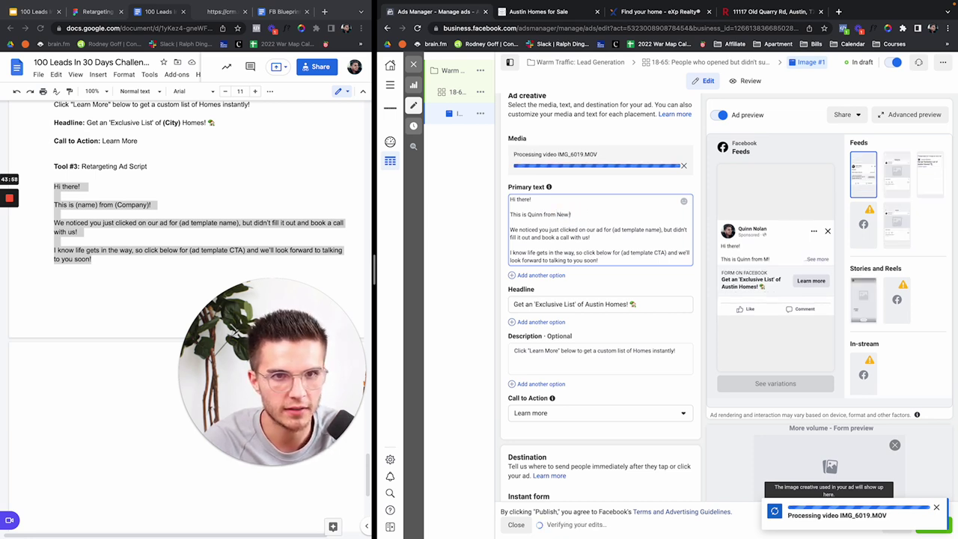
text( Agent)
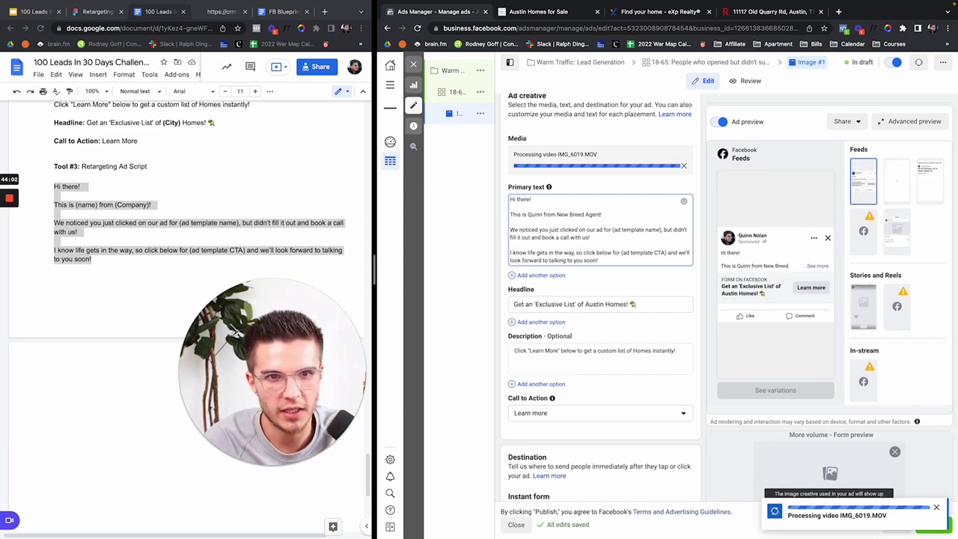
drag(612, 230, 663, 230)
text(A)
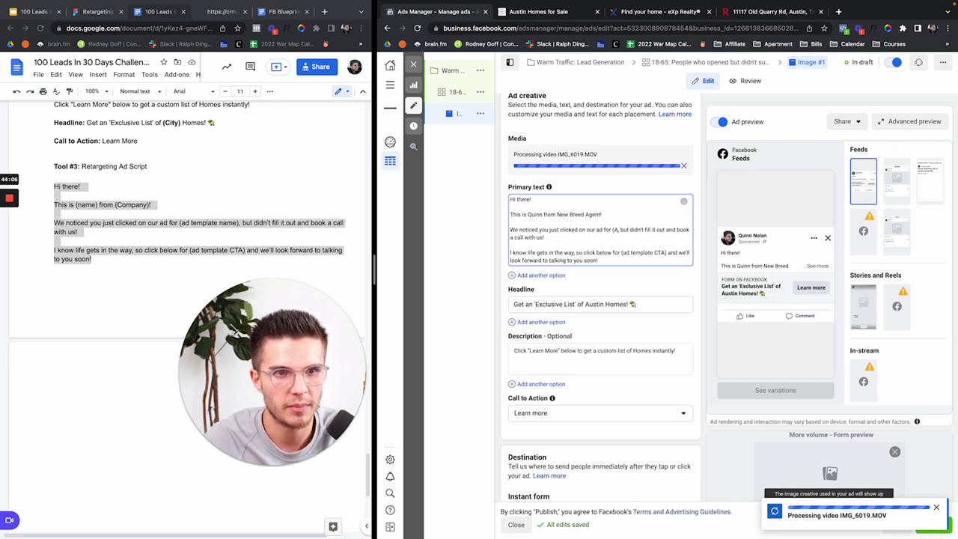
key(BackSpace)
key(BackSpace)
text(Austin H)
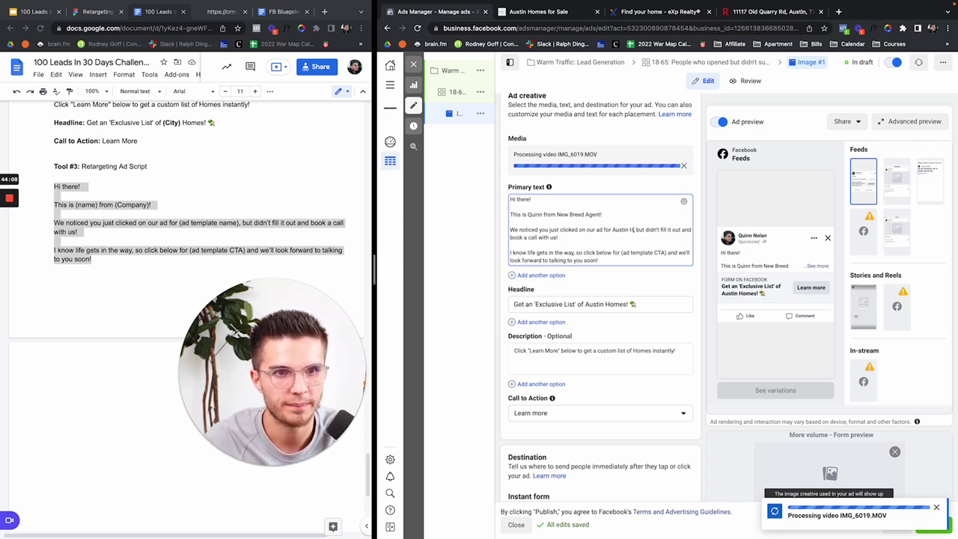
key(BackSpace)
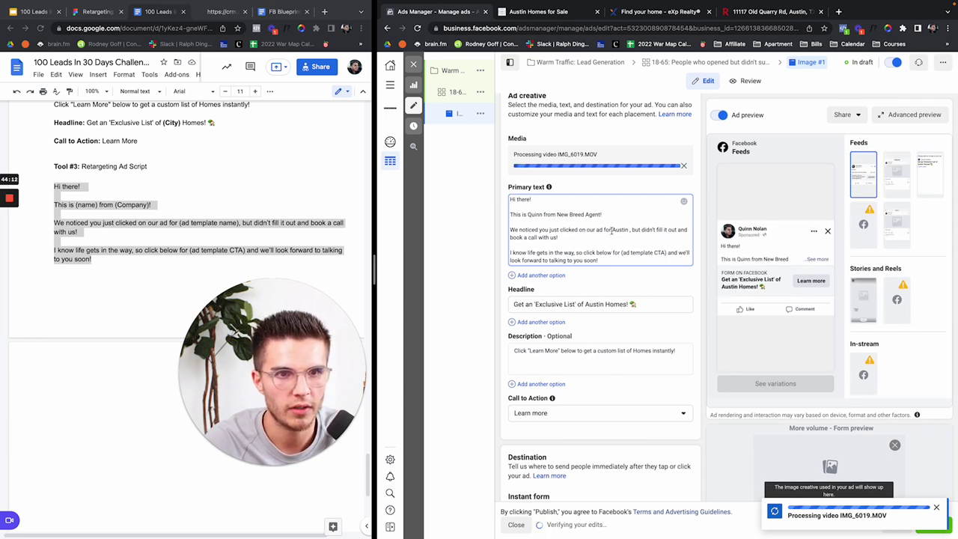
Step: Insert 'a list of homes for sale in' before Austin and end the sentence 'out the form, so we weren't able to send it to you!'
click(611, 230)
text(a list of homes for )
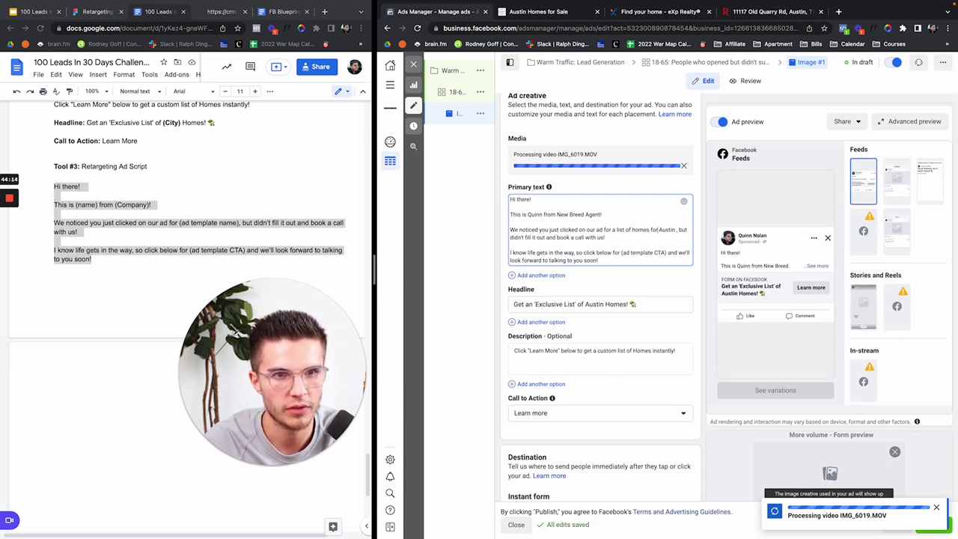
text(sale in)
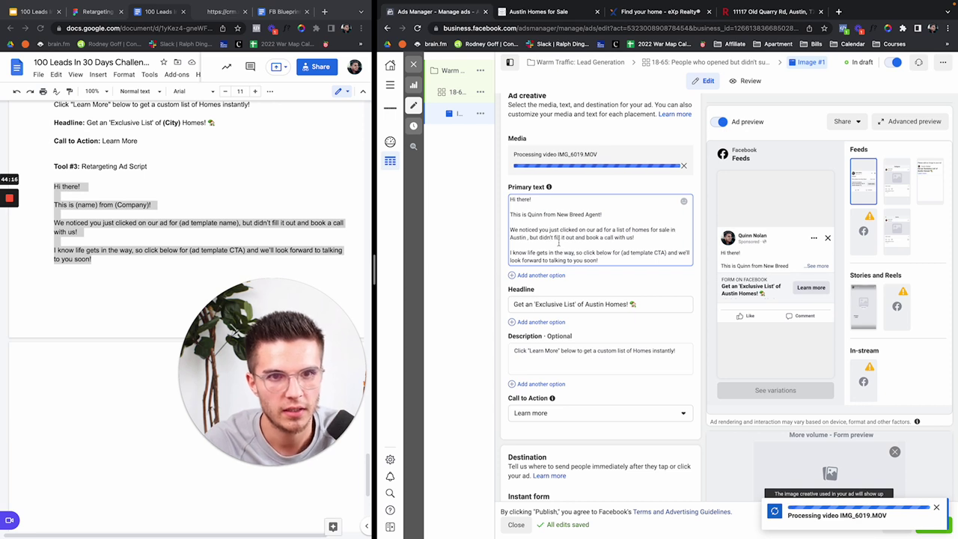
click(530, 238)
key(BackSpace)
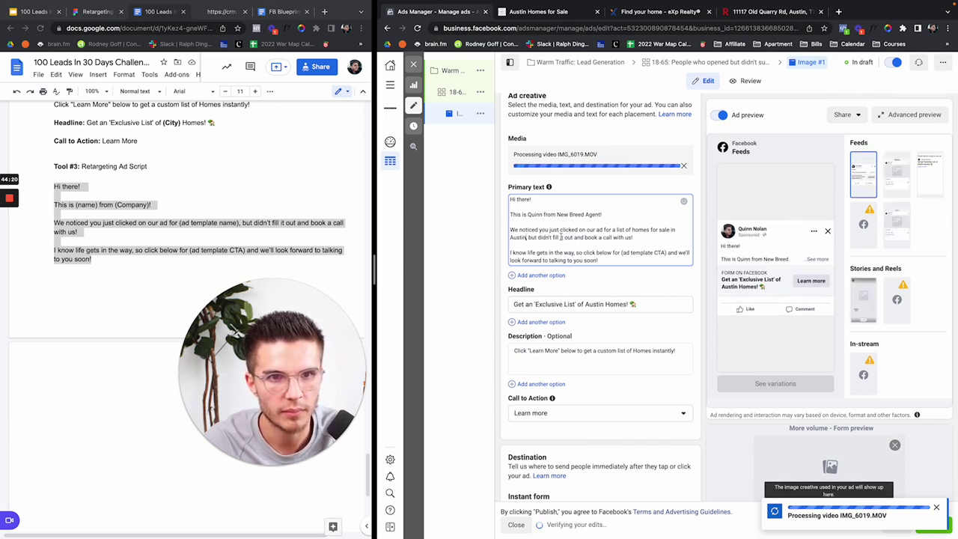
drag(561, 236, 651, 237)
text(out th)
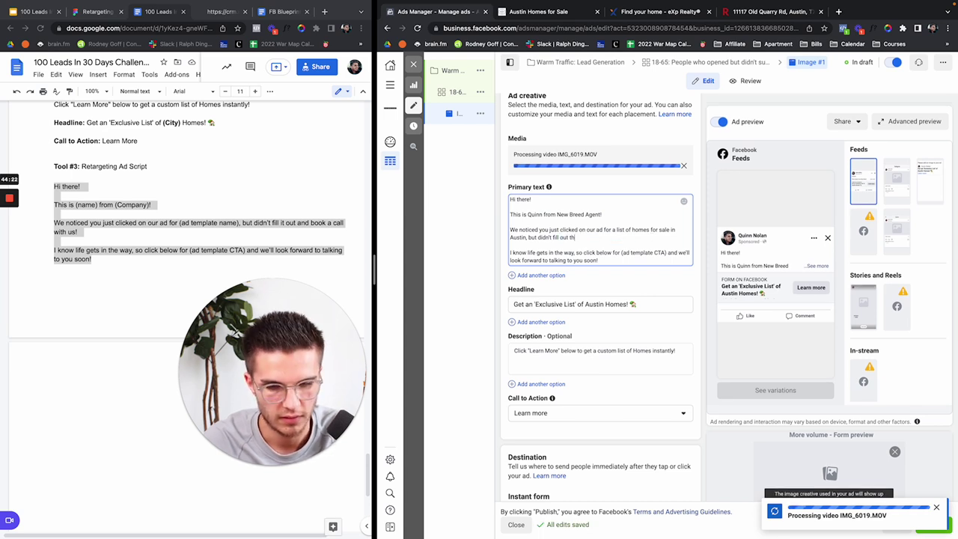
text(e form, so we were)
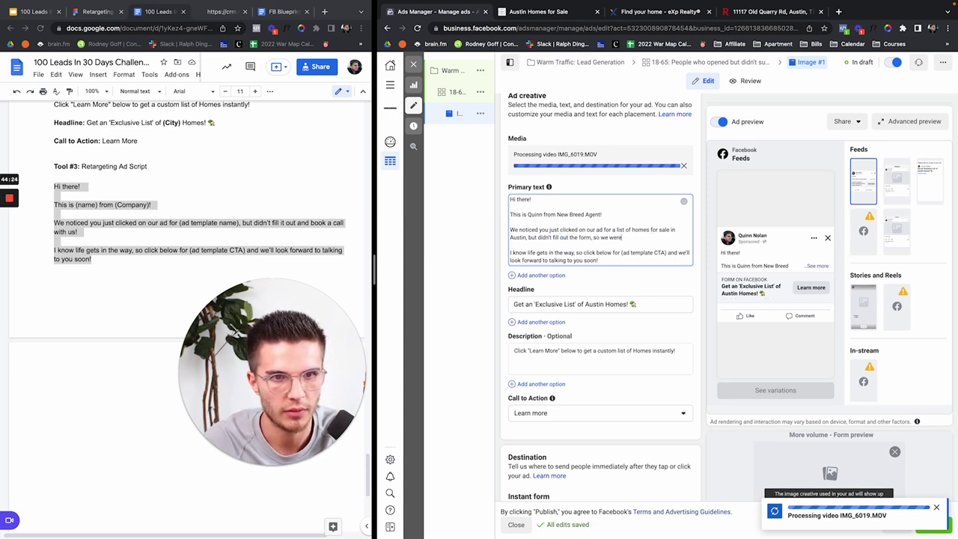
text(n't able to send it to you!)
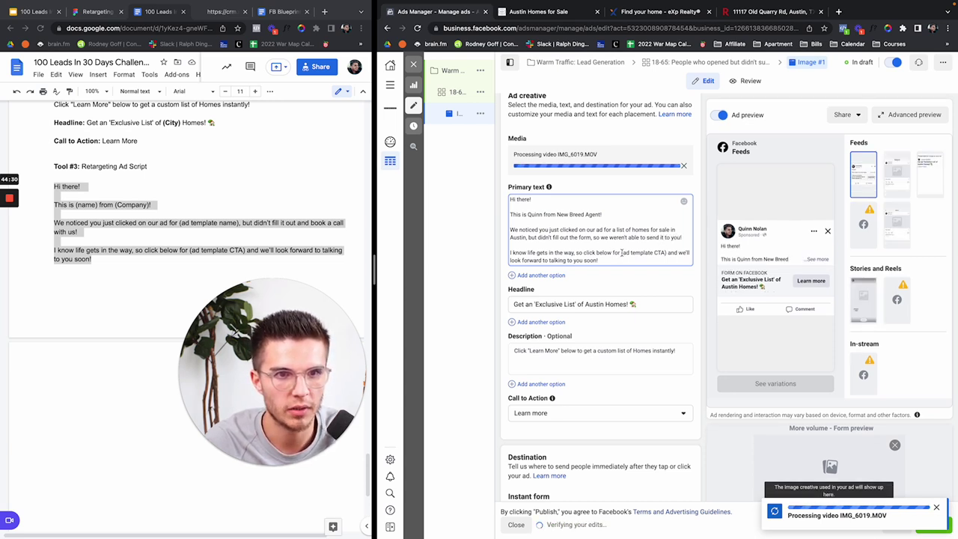
Step: Replace (ad template CTA) with 'that list of homes in Austin' and change the closing to 'send it to you immedia…'
drag(621, 253, 665, 253)
text(that list of homes in Aus)
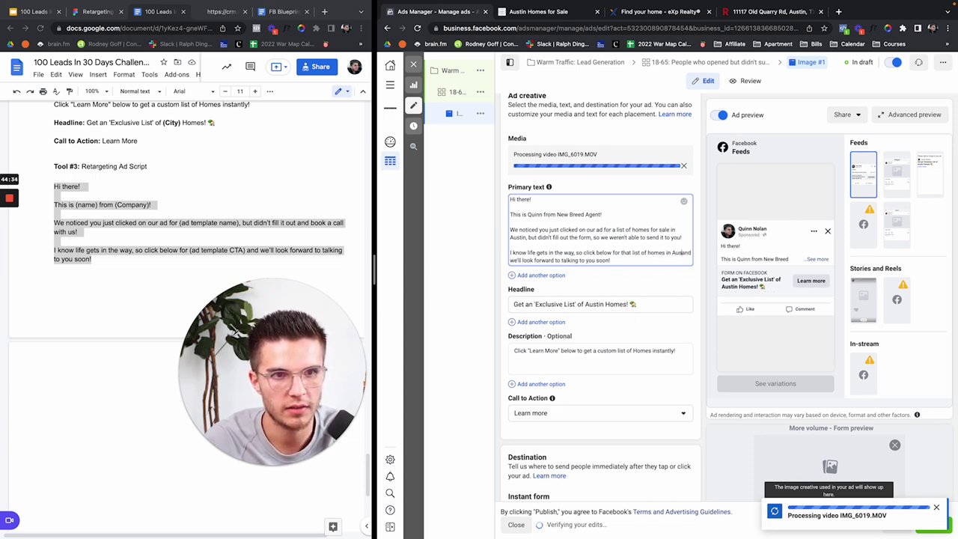
text(tin)
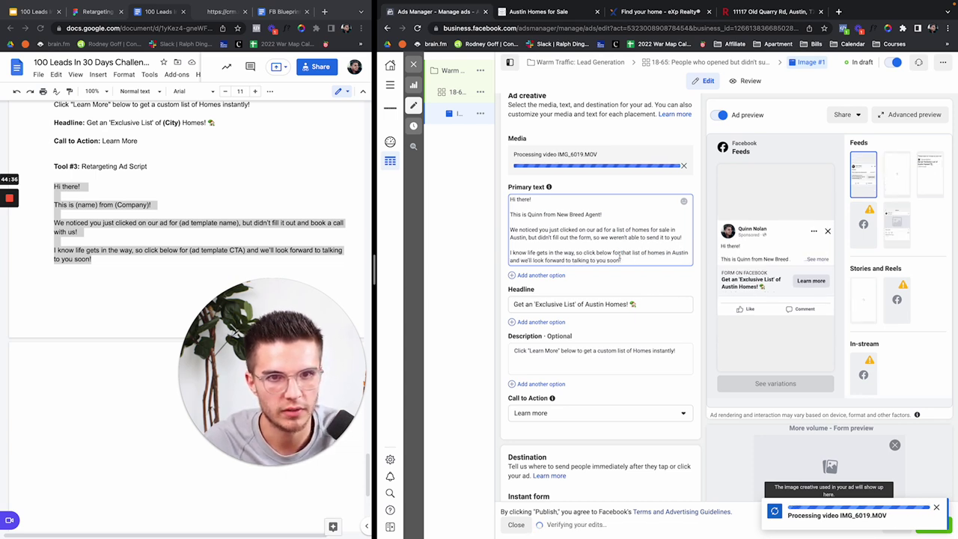
drag(534, 260, 621, 260)
text(se)
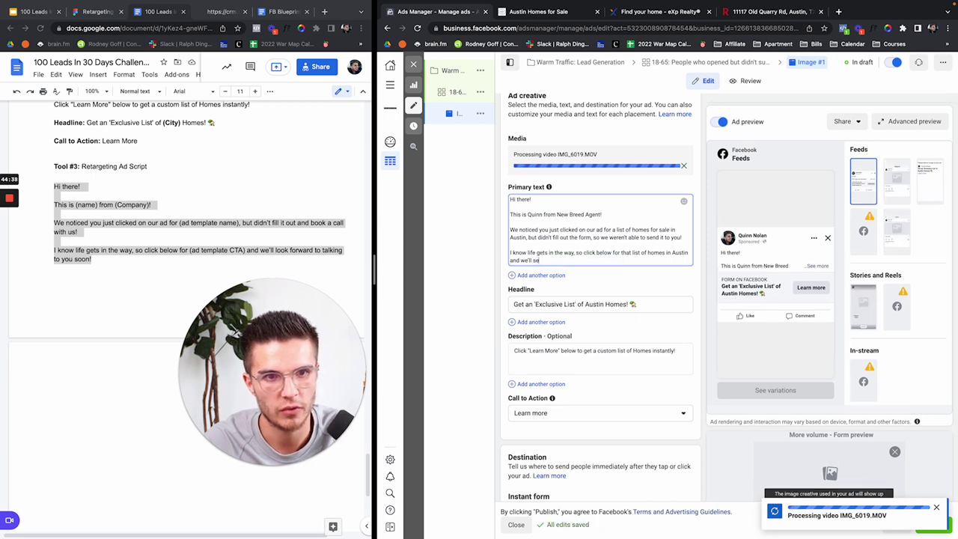
text(nd it to you immediately!)
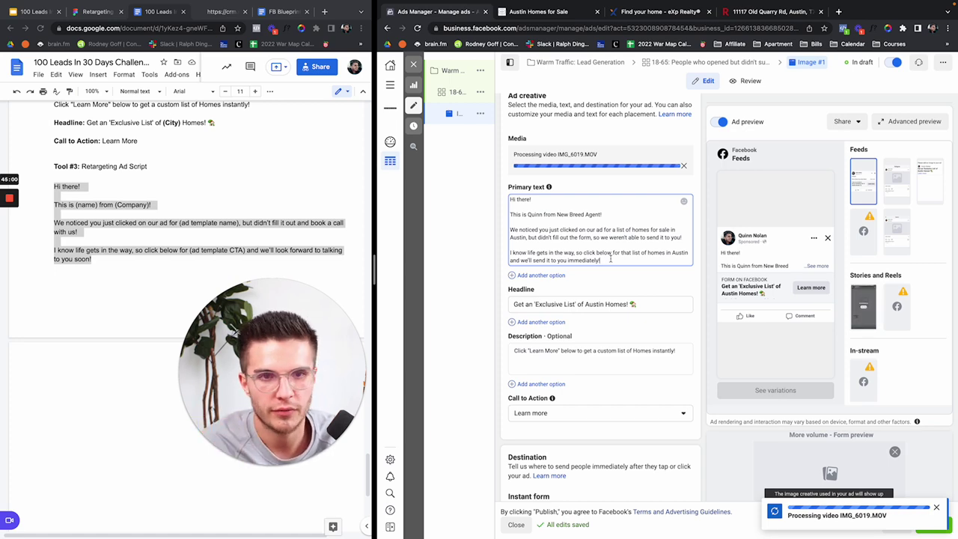
Step: Skim the FB Blueprint ad templates around Listing ad 1, then switch to the Retargeting Strategy Figma tab
click(281, 11)
scroll(190, 211, down, 5)
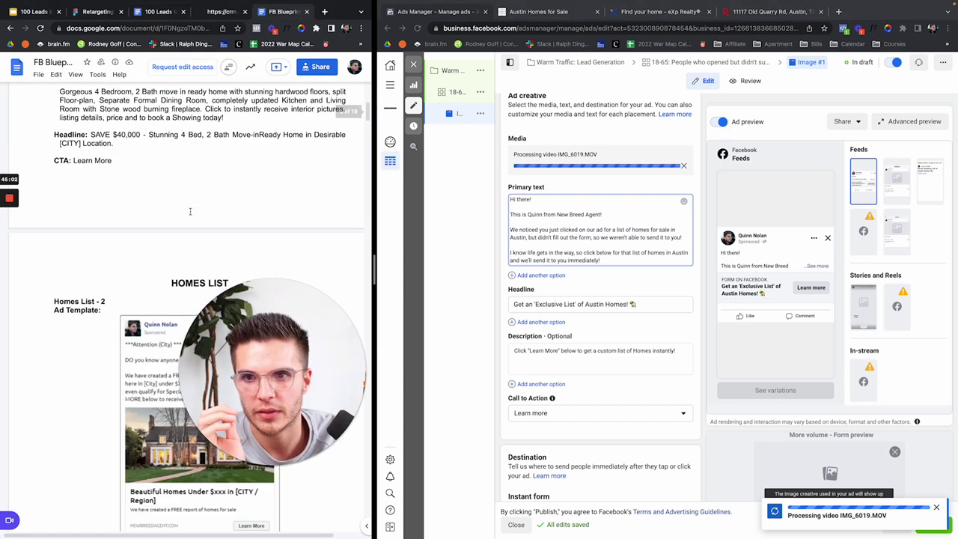
scroll(190, 212, down, 20)
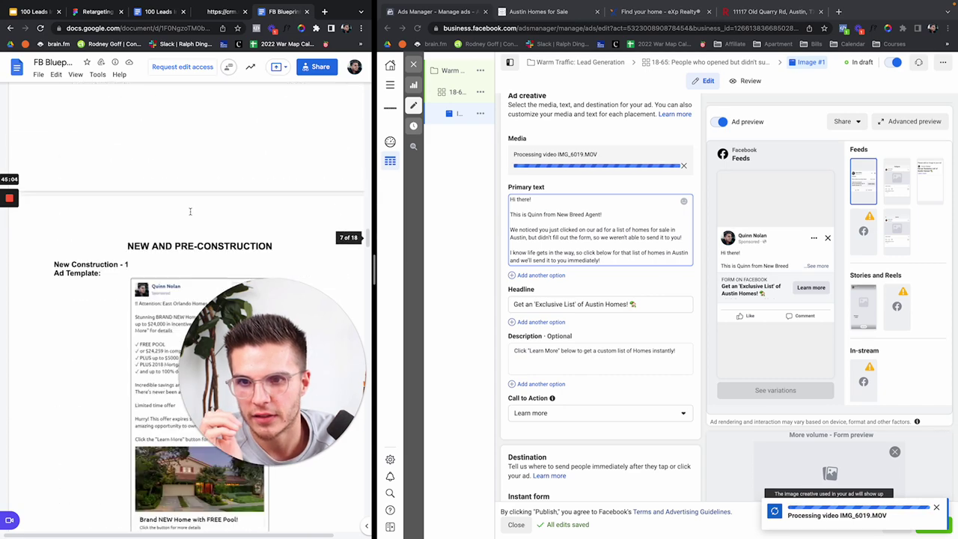
scroll(190, 211, up, 20)
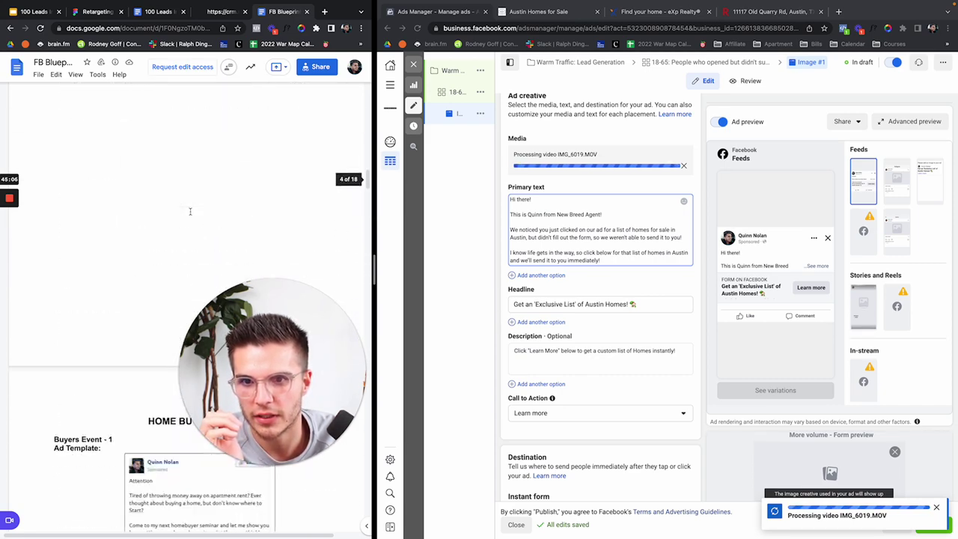
scroll(190, 212, up, 5)
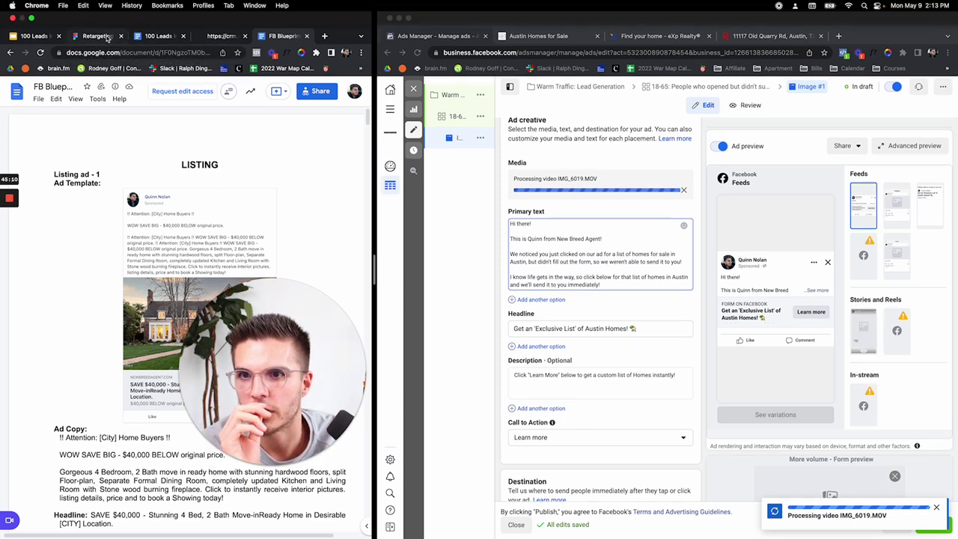
click(106, 37)
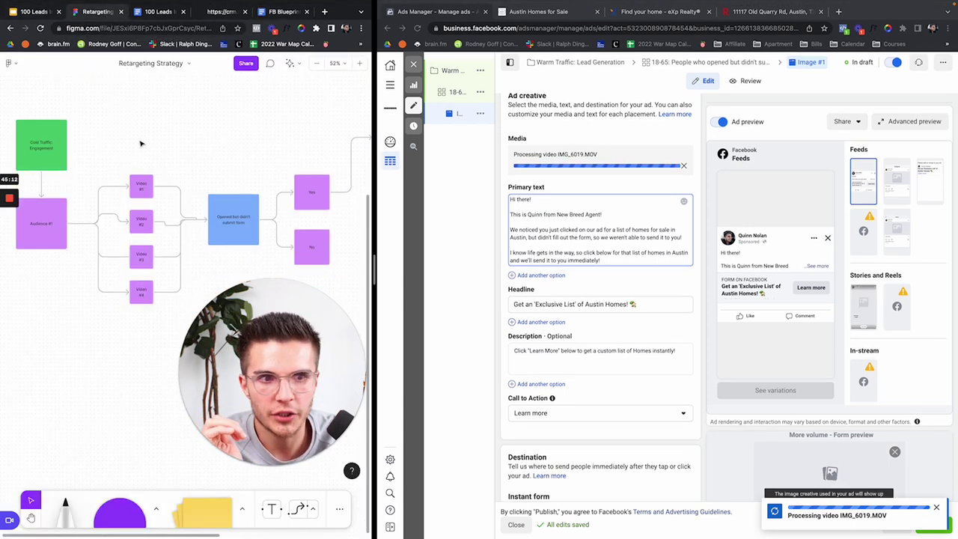
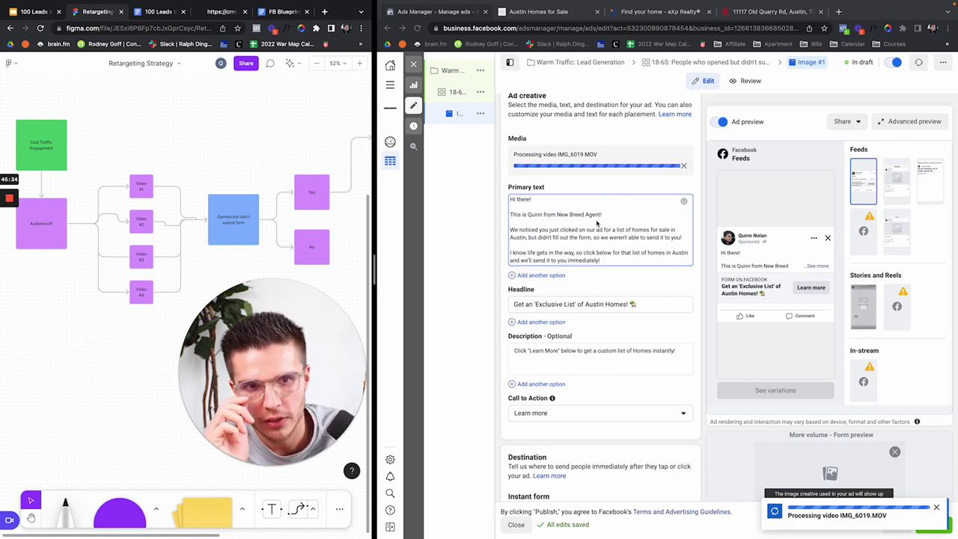
Step: Delete the blank line after 'Hi there!' so the greeting and introduction share one line
click(510, 215)
key(BackSpace)
key(BackSpace)
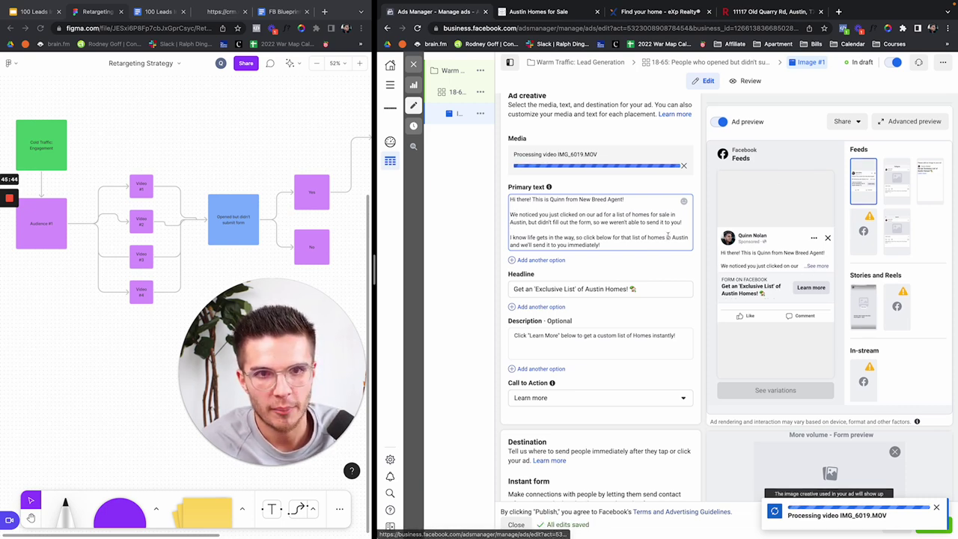
mouse_move(530, 257)
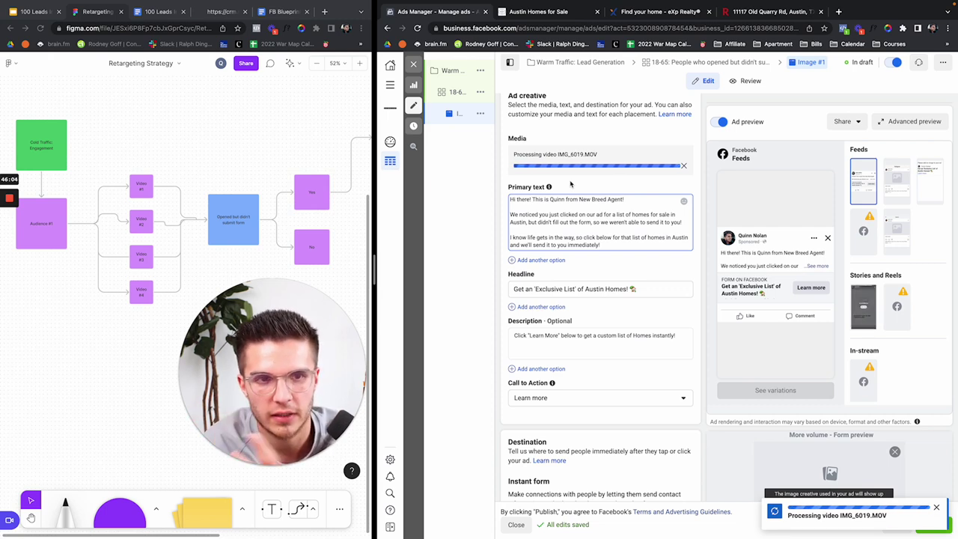
Step: Replace the ad's video with IMG_6019.MOV uploaded from the Downloads folder
click(685, 167)
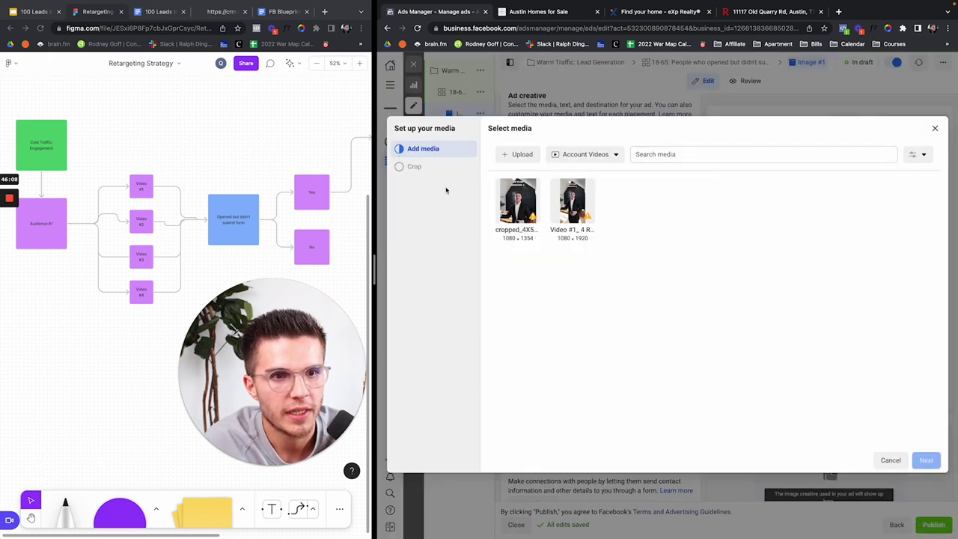
click(517, 157)
click(574, 186)
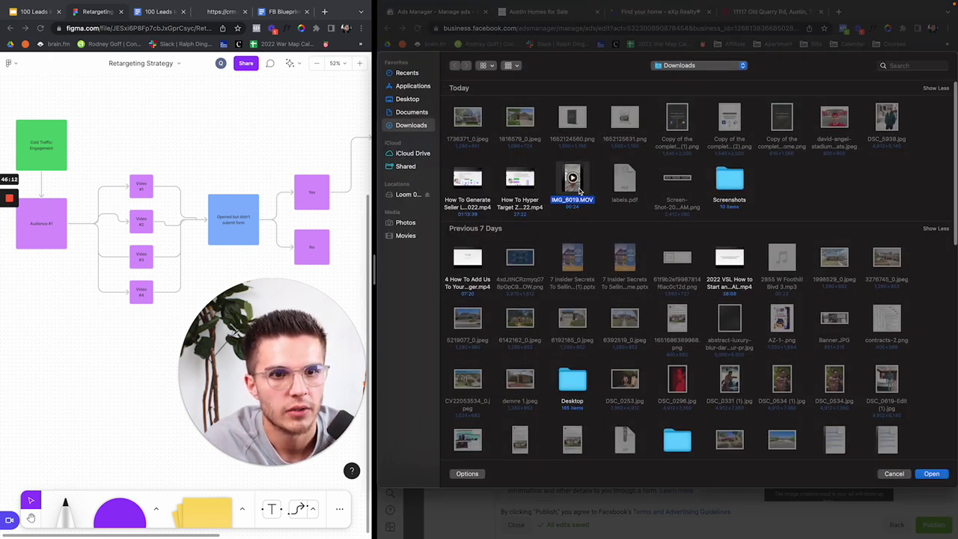
key(Return)
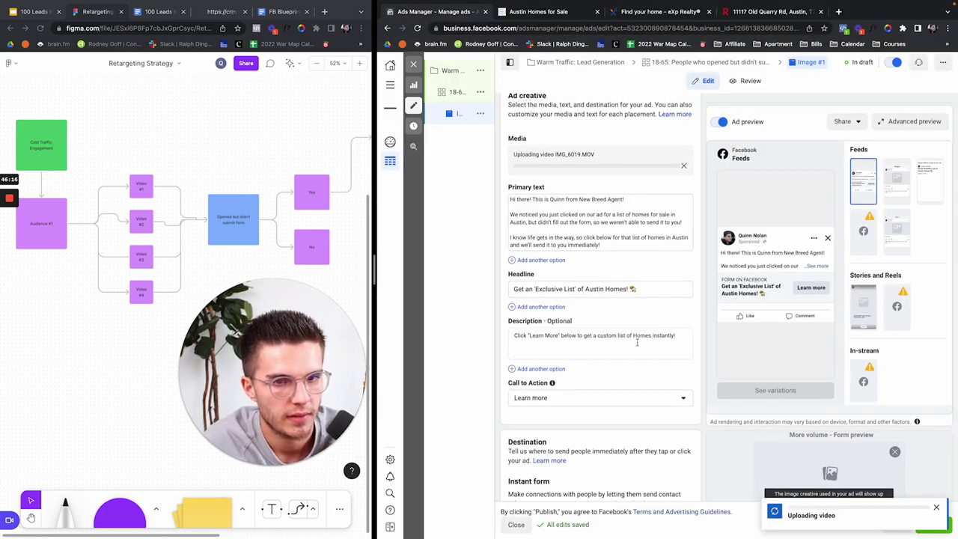
Step: Scroll through the ad editor to review the Austin Homes List form and Website Events tracking
scroll(635, 343, down, 7)
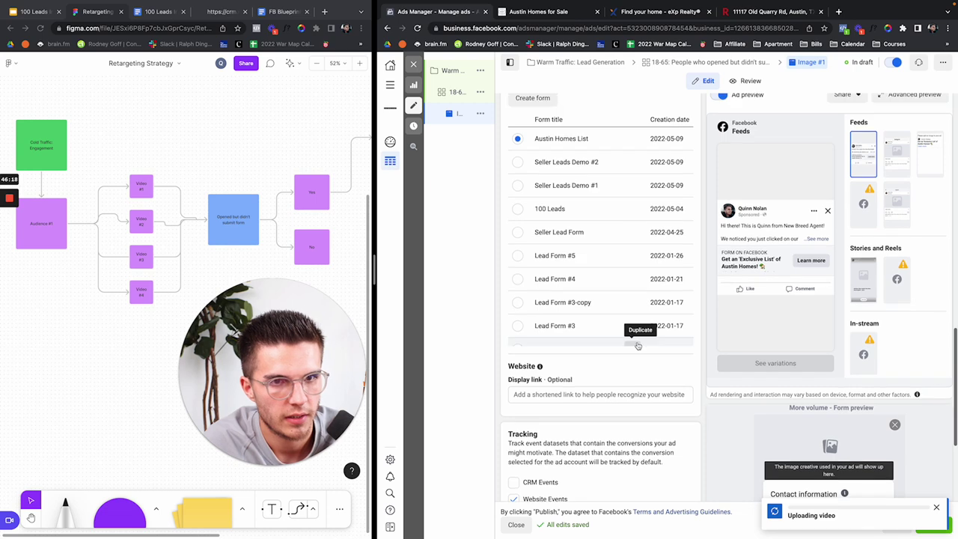
scroll(638, 345, up, 8)
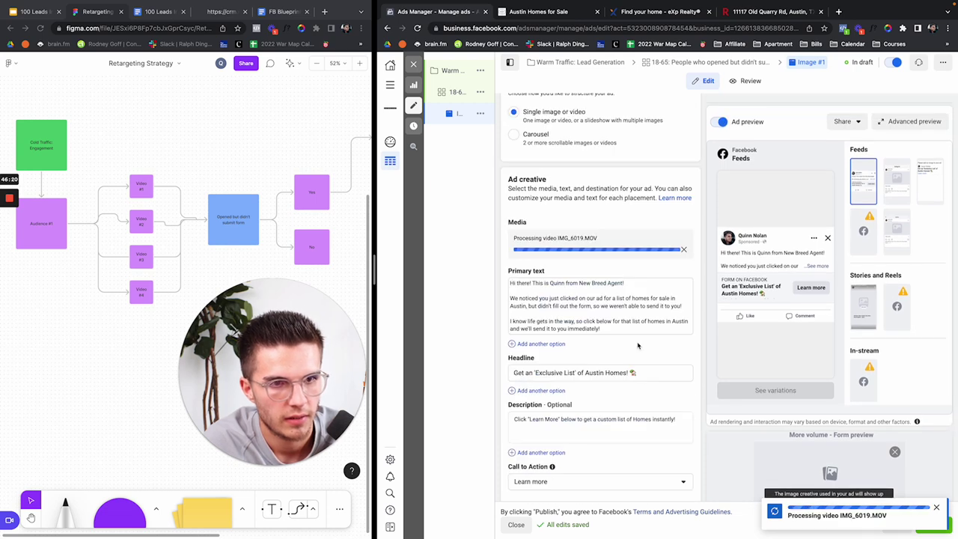
scroll(638, 345, down, 2)
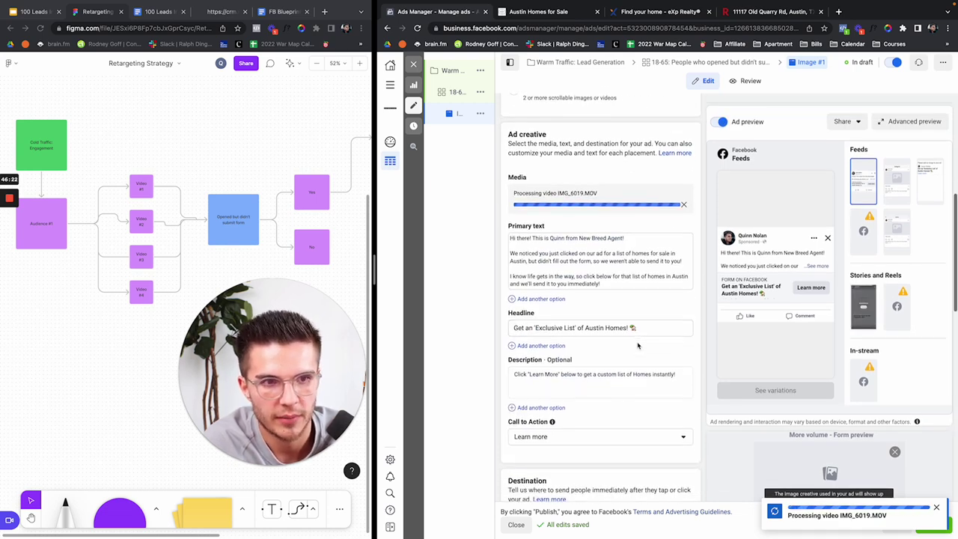
scroll(638, 345, down, 5)
scroll(637, 345, down, 2)
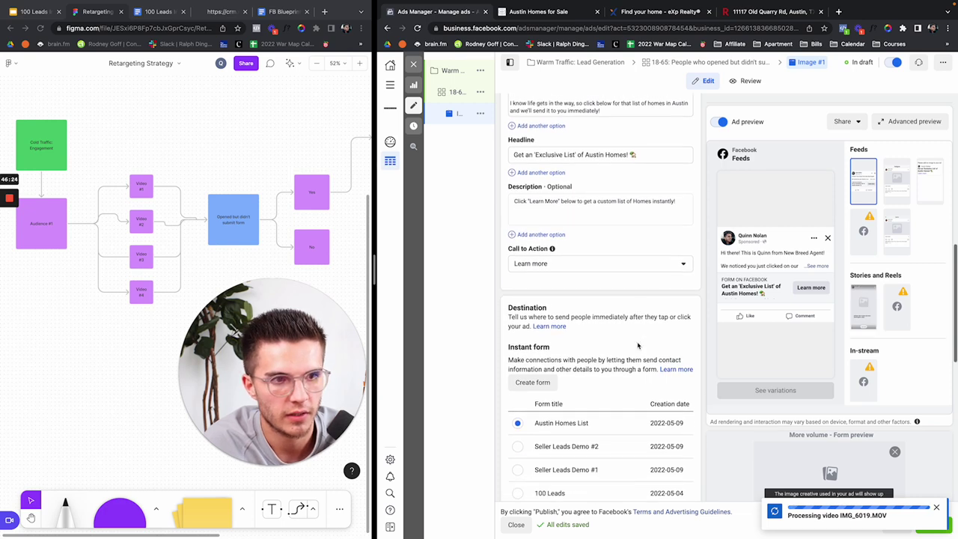
scroll(638, 345, down, 8)
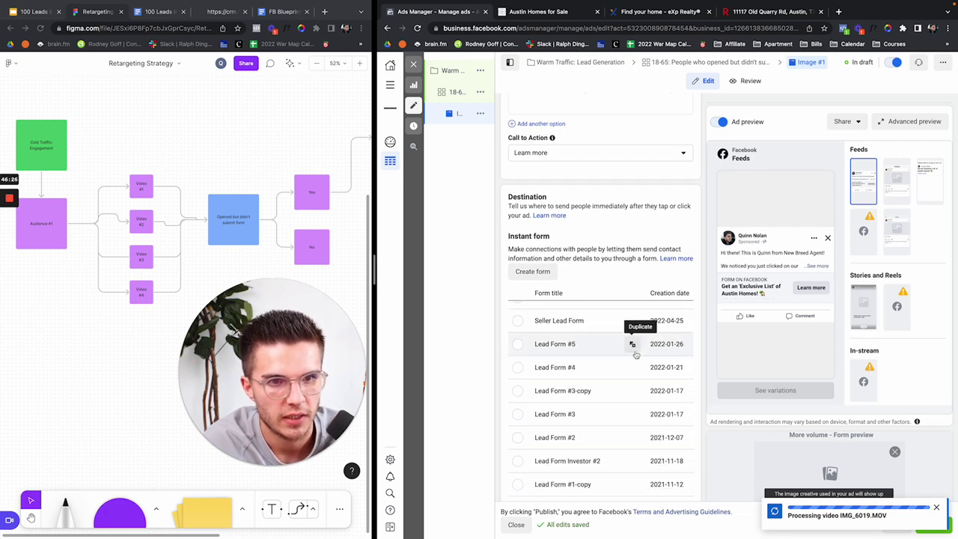
scroll(635, 355, up, 3)
scroll(659, 330, down, 5)
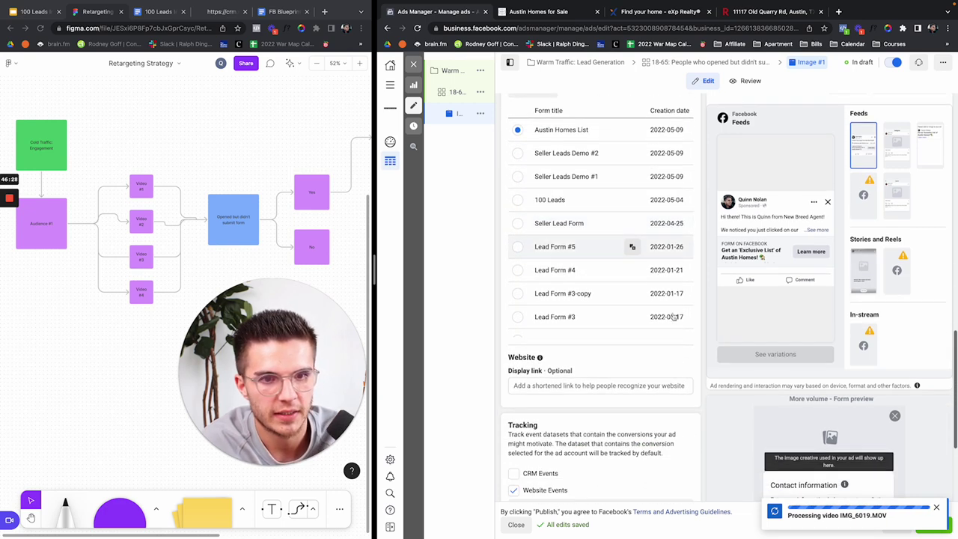
scroll(673, 318, down, 3)
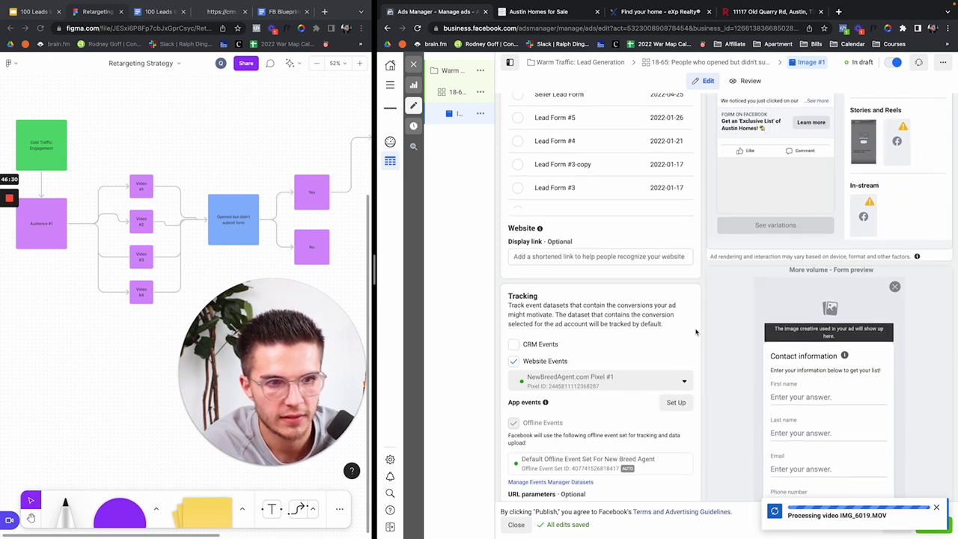
scroll(692, 330, up, 10)
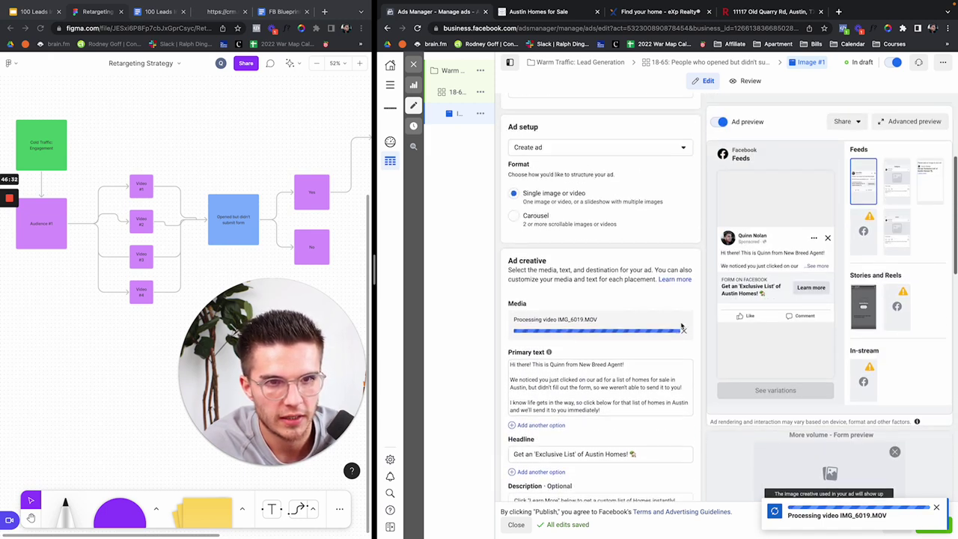
scroll(682, 327, up, 1)
scroll(682, 327, down, 1)
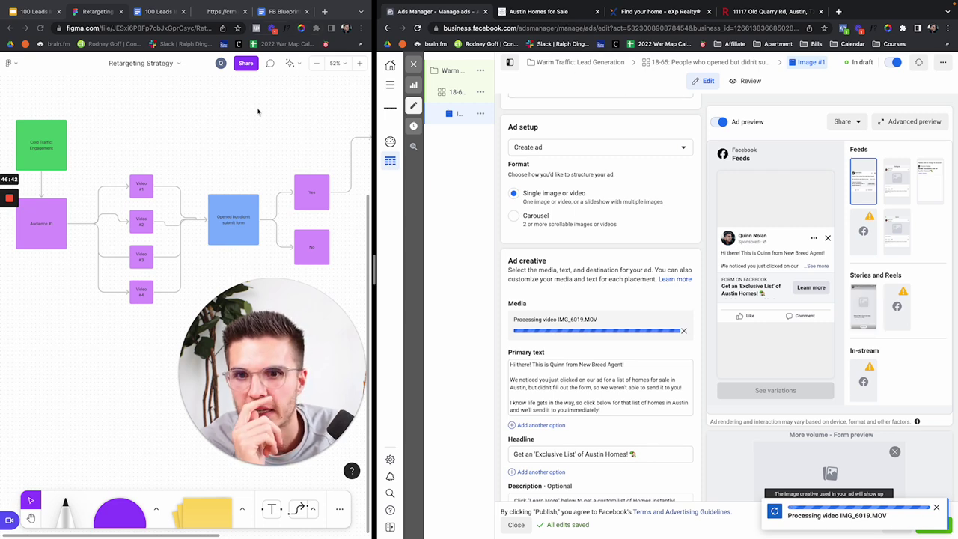
Step: Bring the Figma three-step plan list into view, then show the Austin Homes for Sale listings
scroll(258, 111, up, 5)
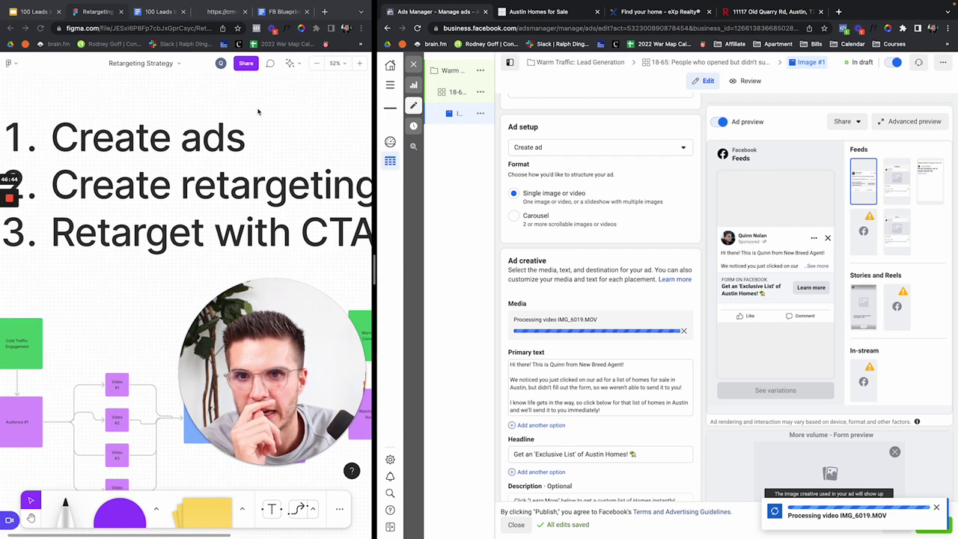
click(268, 126)
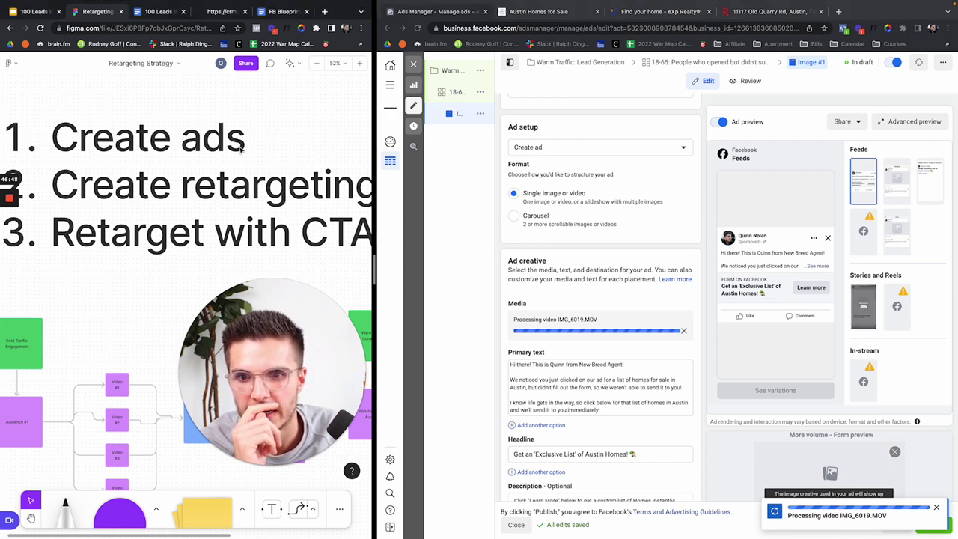
scroll(169, 276, down, 5)
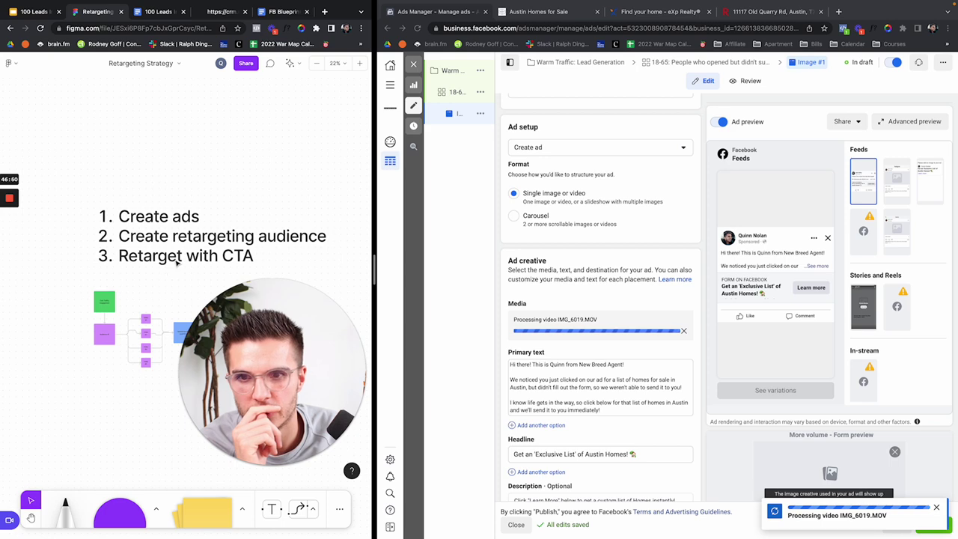
scroll(177, 259, up, 3)
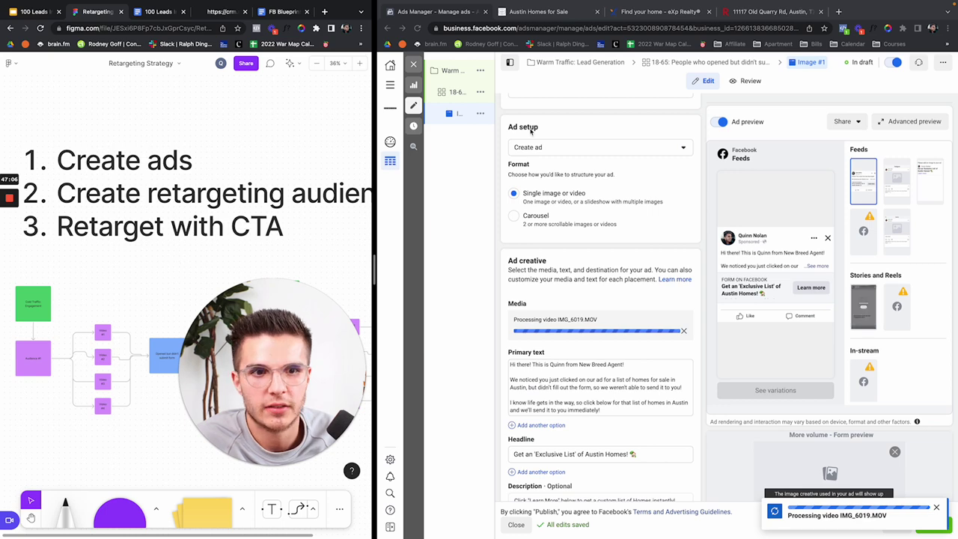
click(539, 12)
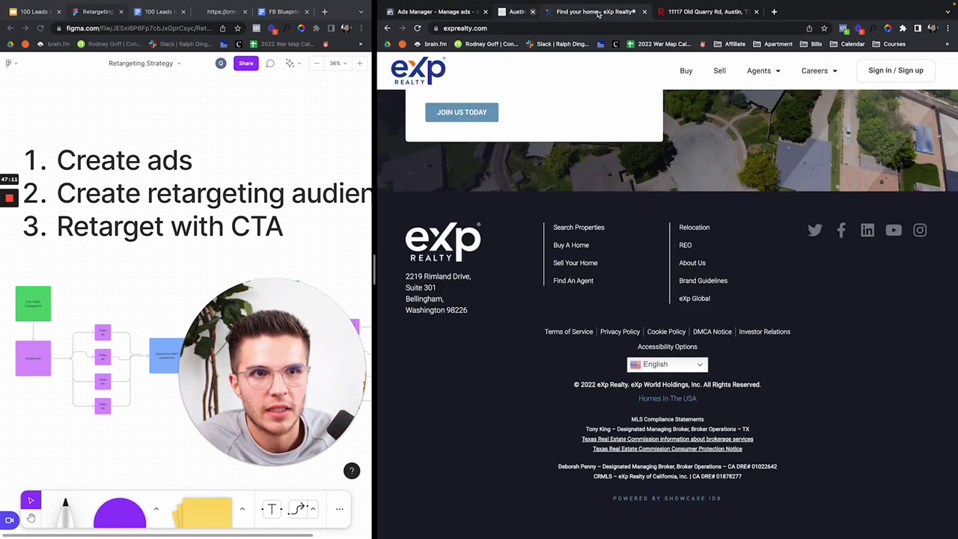
Step: Close the Austin Homes for Sale, eXp Realty and remaining house-listing tabs
click(597, 12)
click(596, 12)
click(597, 12)
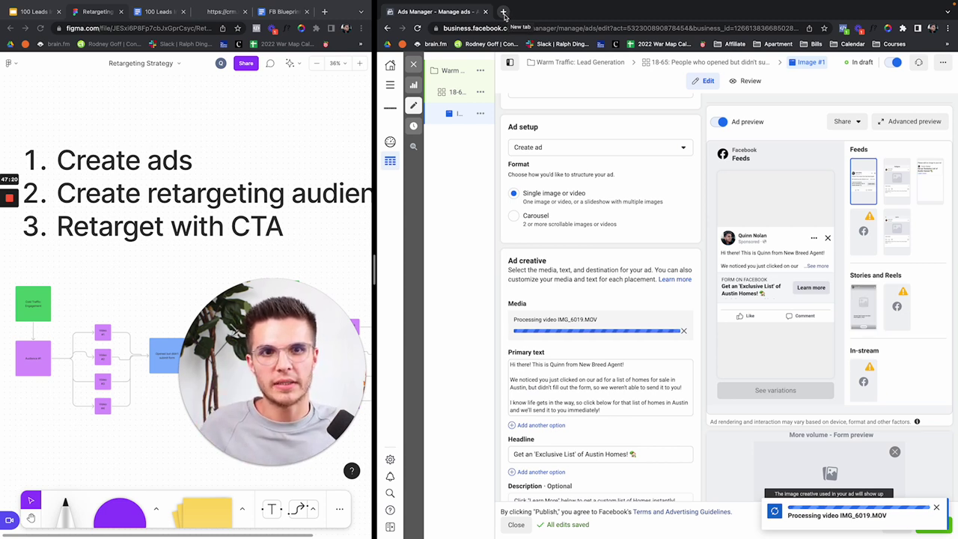
Step: Open the CRM in a new tab and switch to the Sandbox Account sub-account dashboard
click(504, 12)
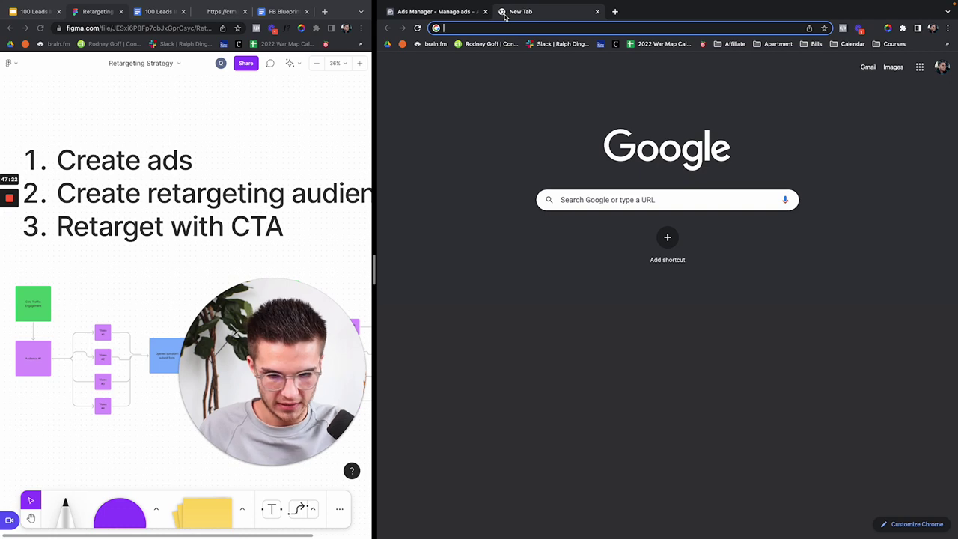
text(crm.newbreedagent.com)
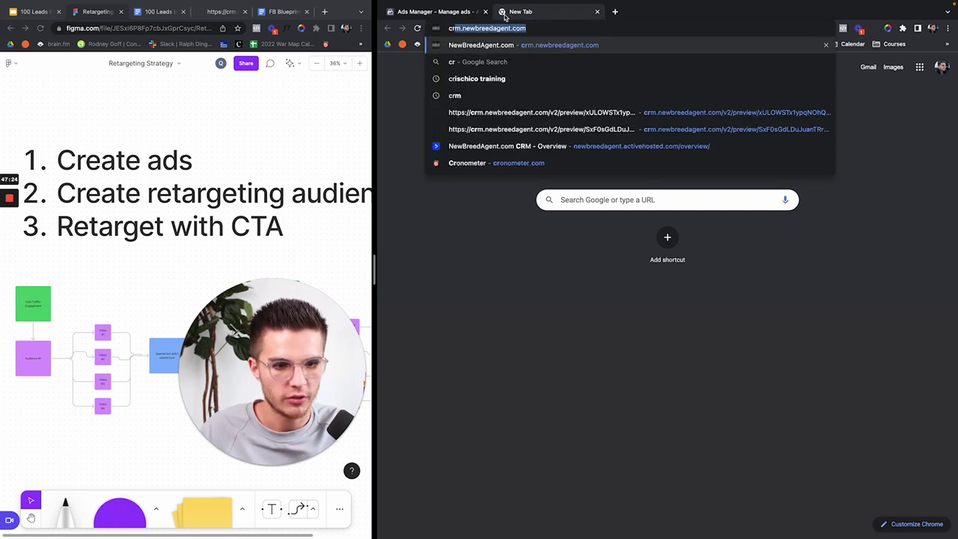
key(Return)
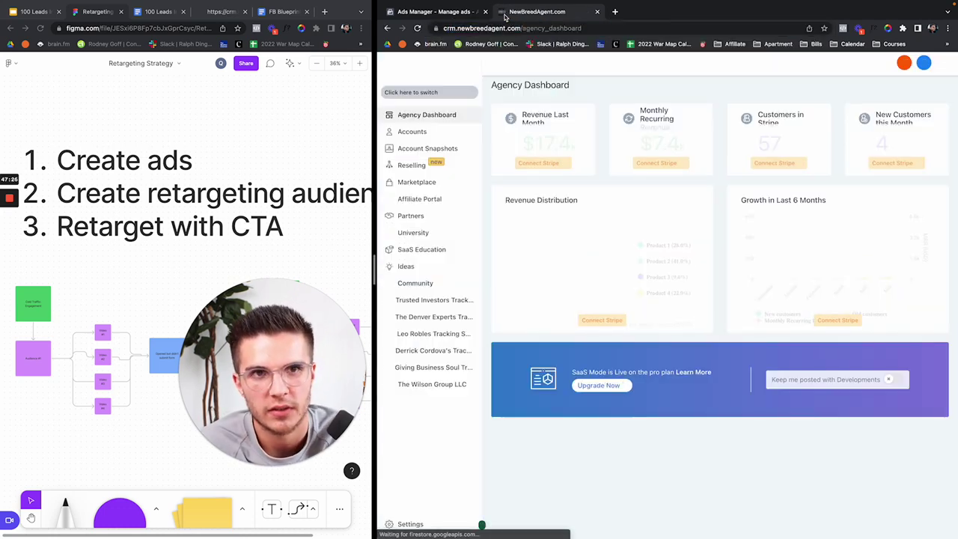
click(449, 93)
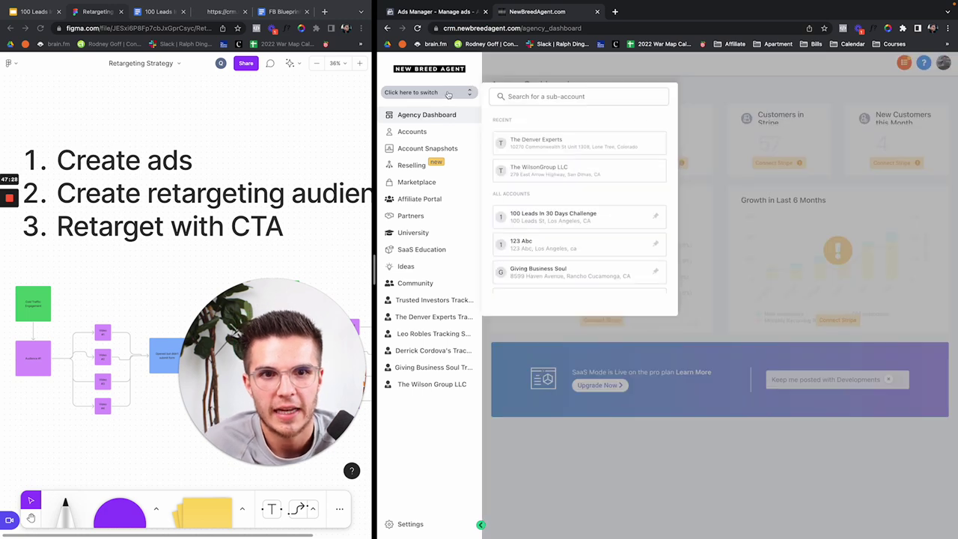
click(545, 97)
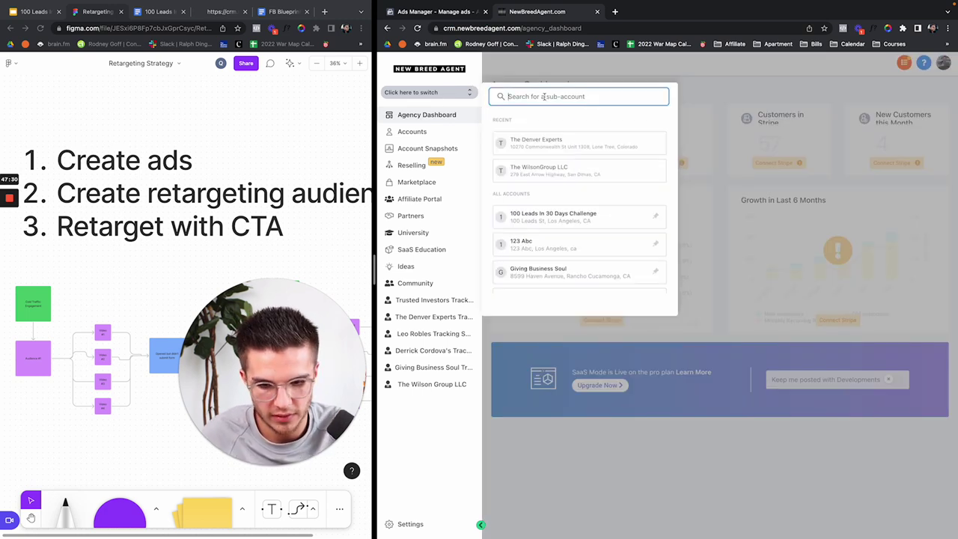
text(s)
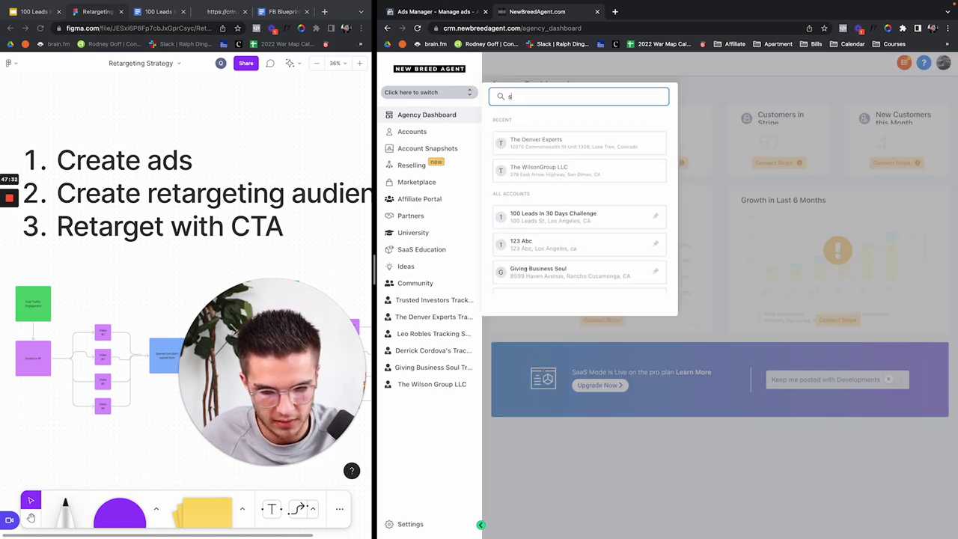
text(andbox)
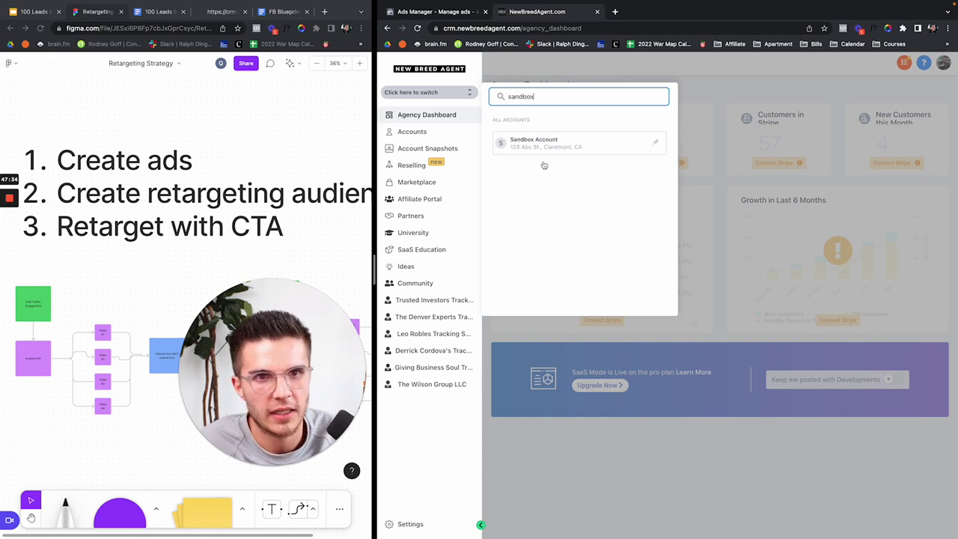
click(545, 145)
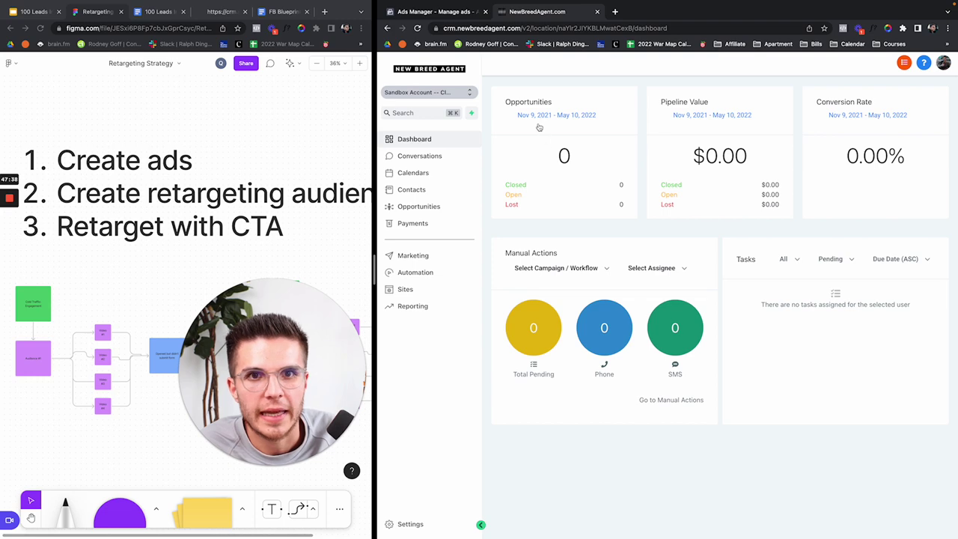
click(416, 11)
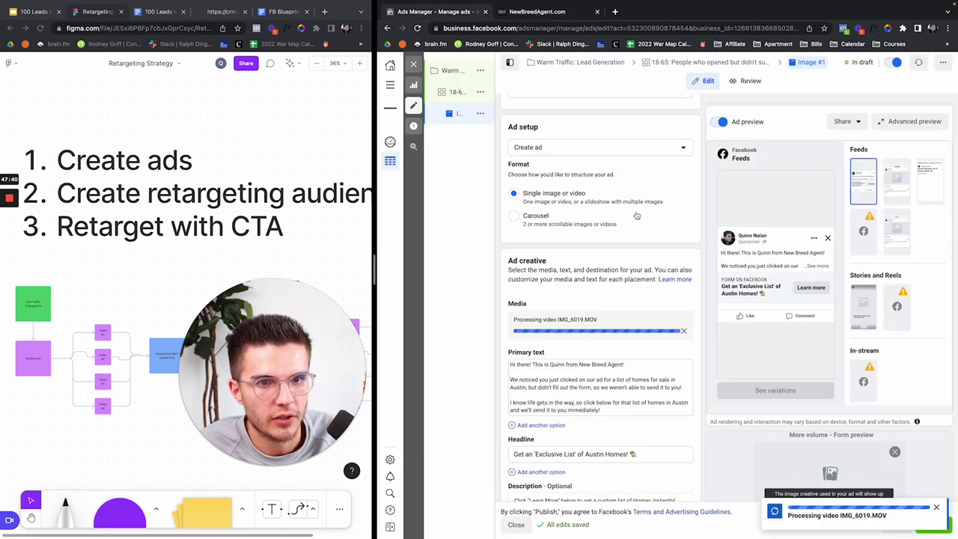
click(544, 13)
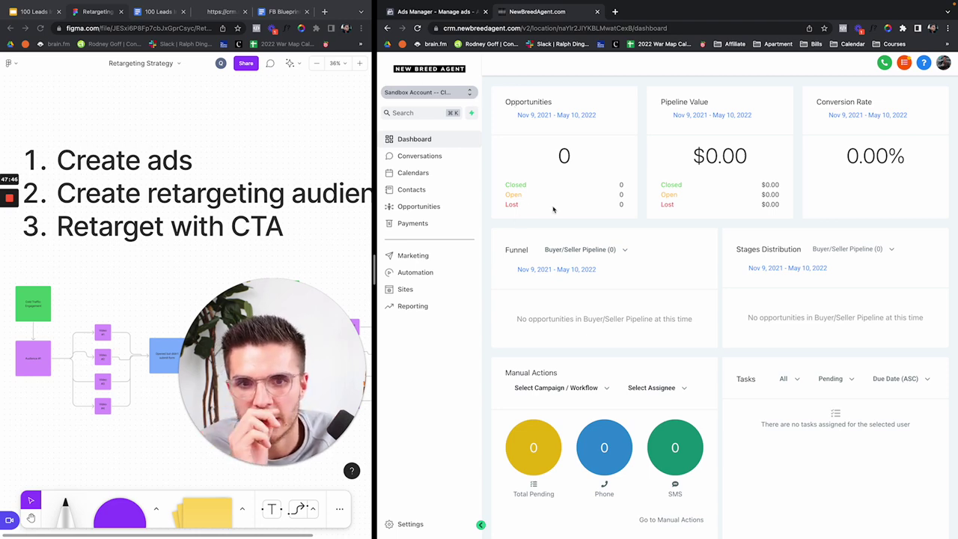
Step: Delete the Facebook/Instagram connection under Settings > Integrations and reload the page
click(404, 524)
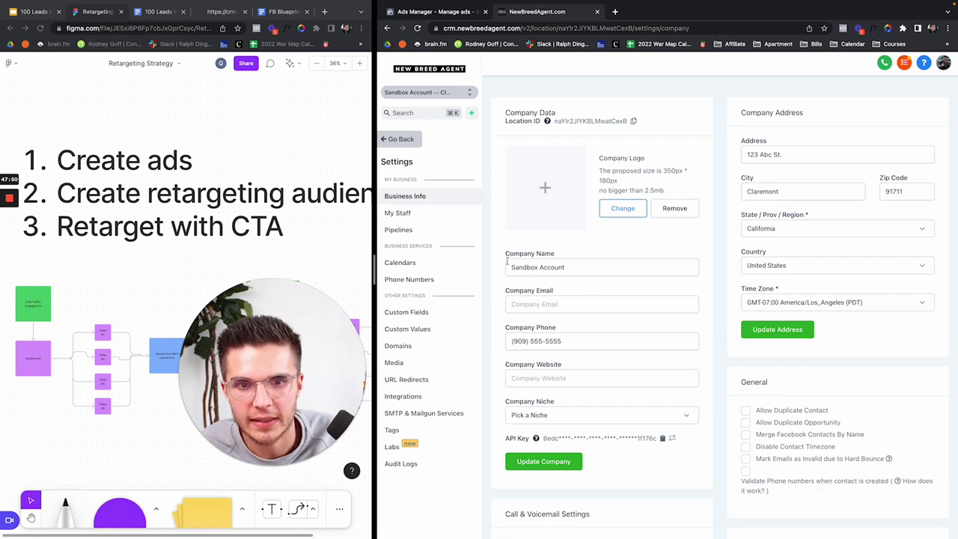
click(430, 397)
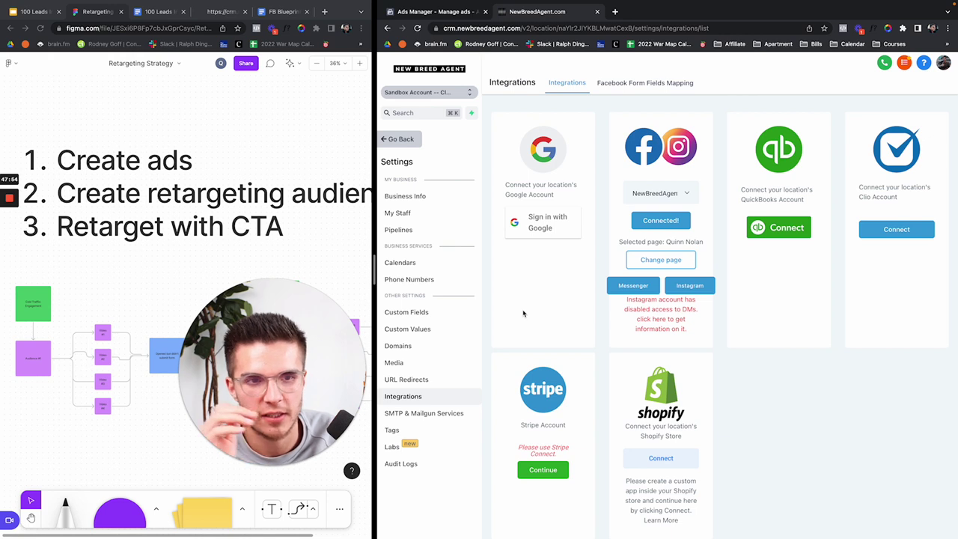
click(659, 259)
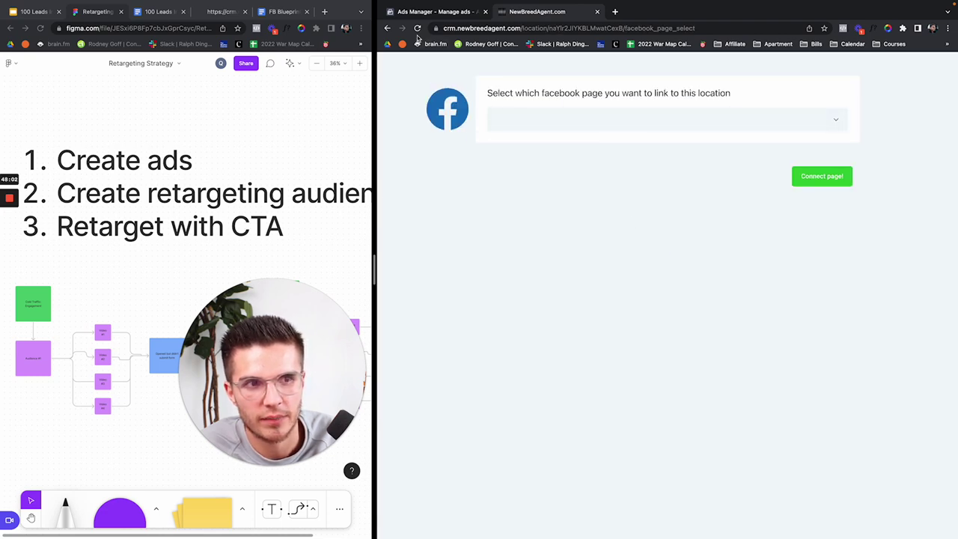
click(387, 28)
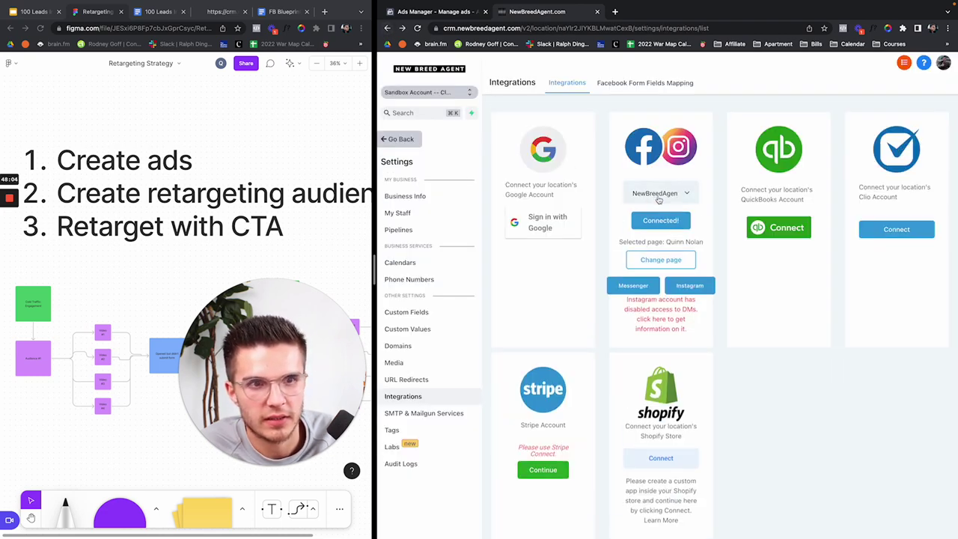
click(664, 220)
click(800, 150)
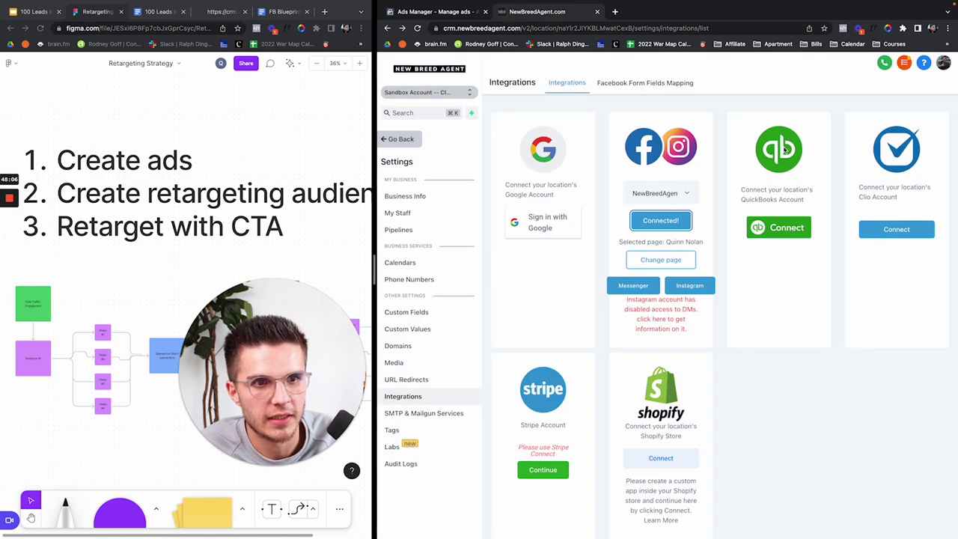
click(417, 27)
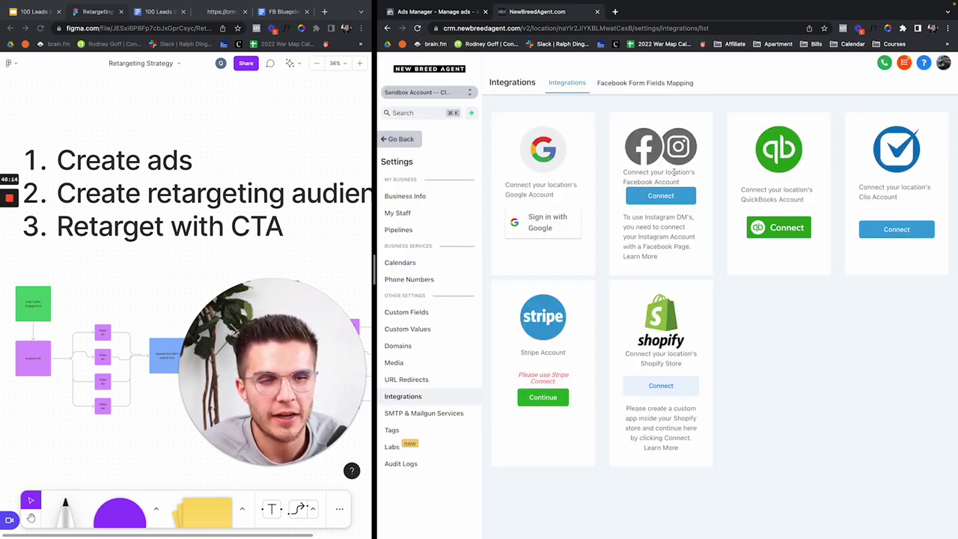
Step: Reconnect Facebook and Instagram with the existing login, linking the account's own page
click(656, 196)
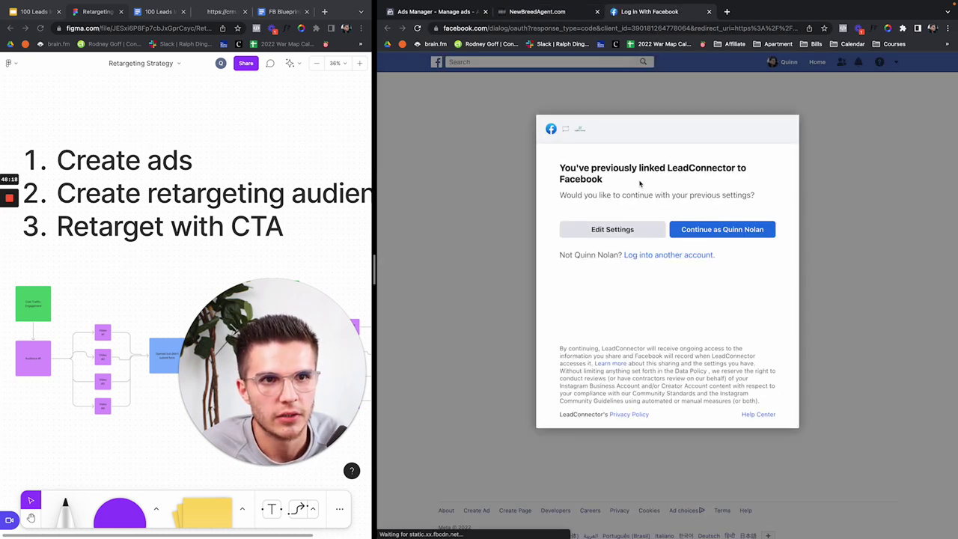
click(713, 237)
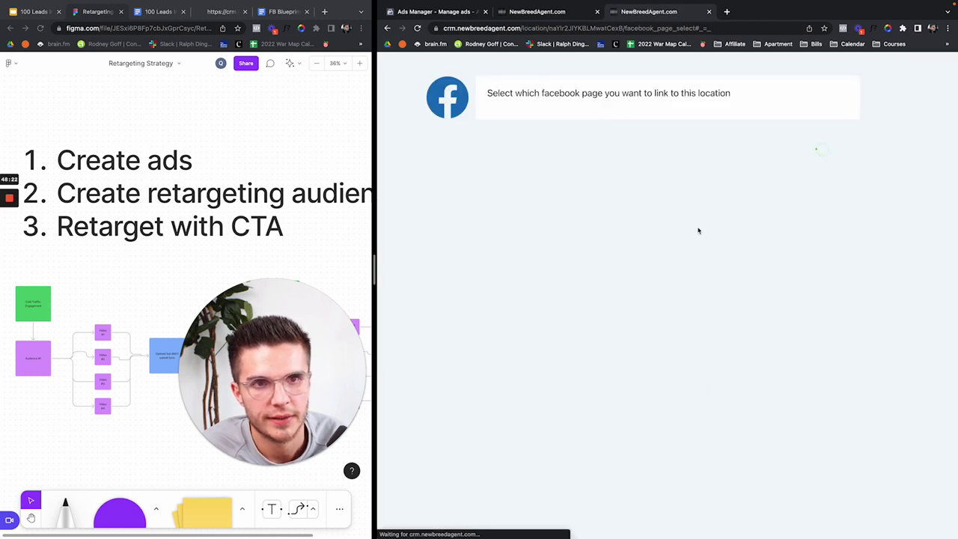
click(528, 113)
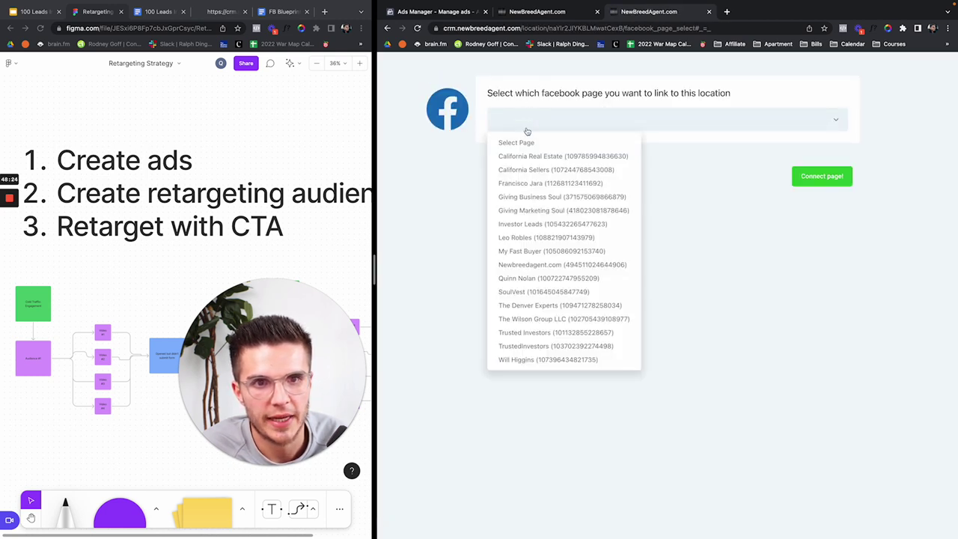
click(523, 279)
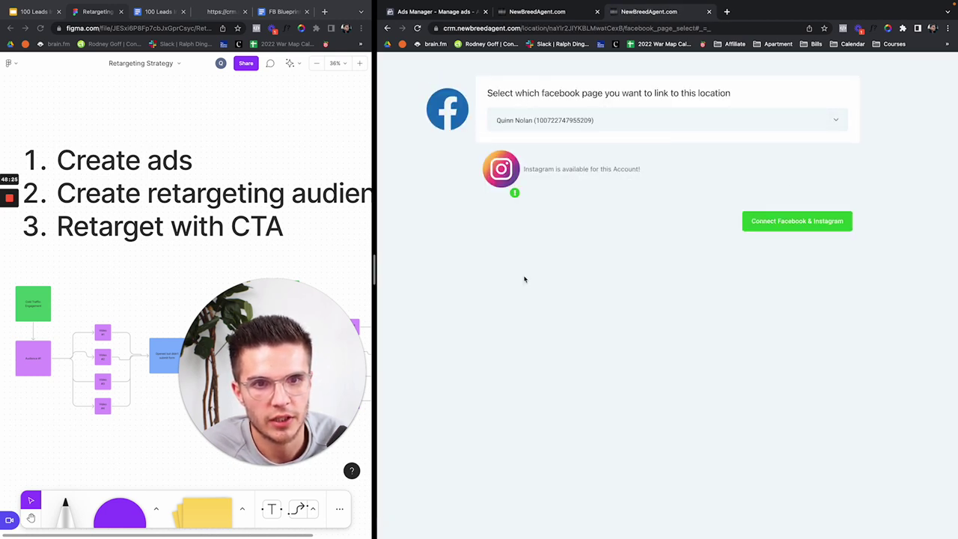
click(796, 221)
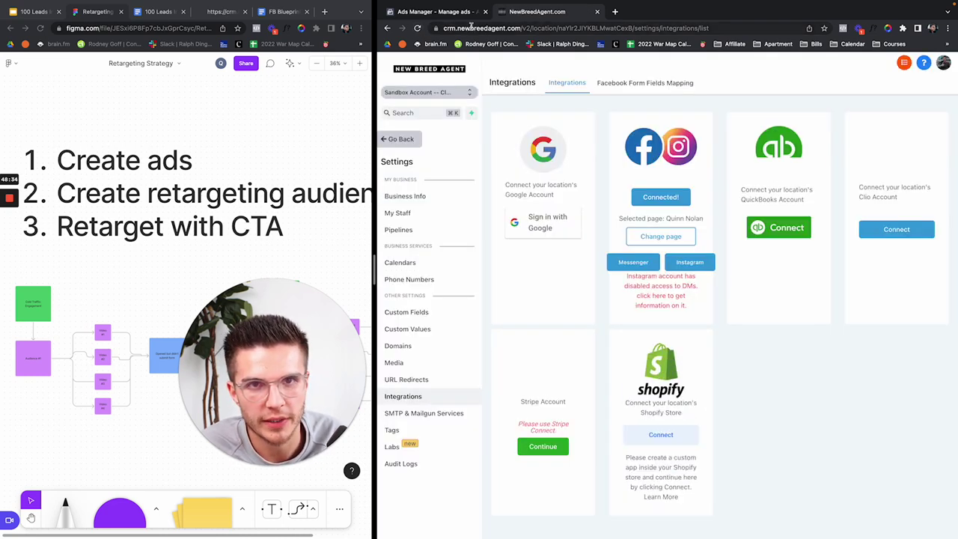
Step: Return to the CRM integrations and open the Facebook Form Fields Mapping list
click(438, 9)
click(554, 15)
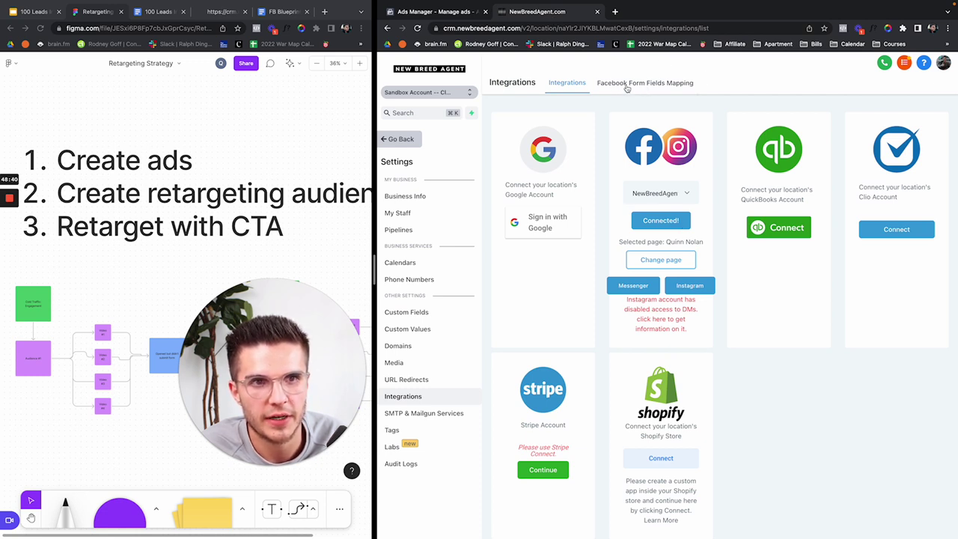
click(627, 87)
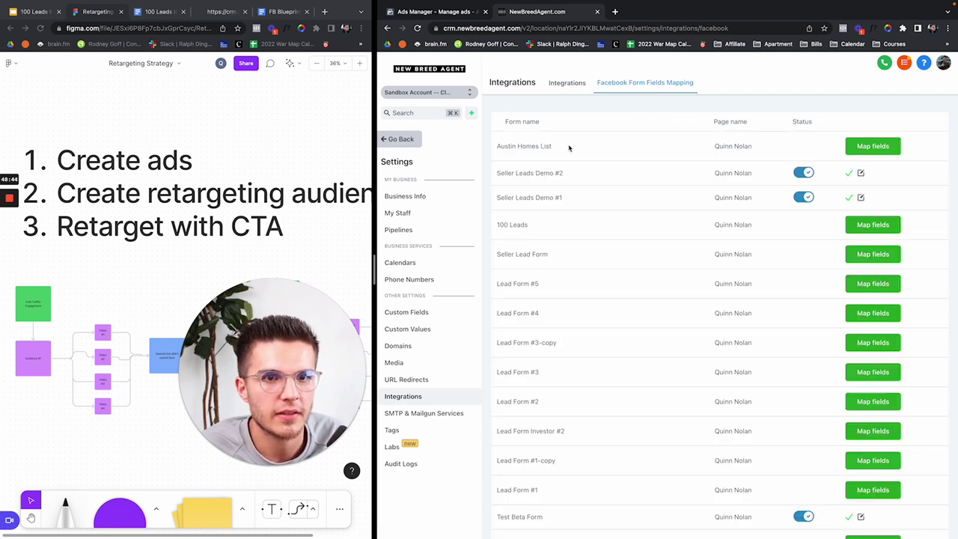
Step: Map and save the Austin Homes List form's fields, then go back to the dashboard
drag(498, 146, 576, 150)
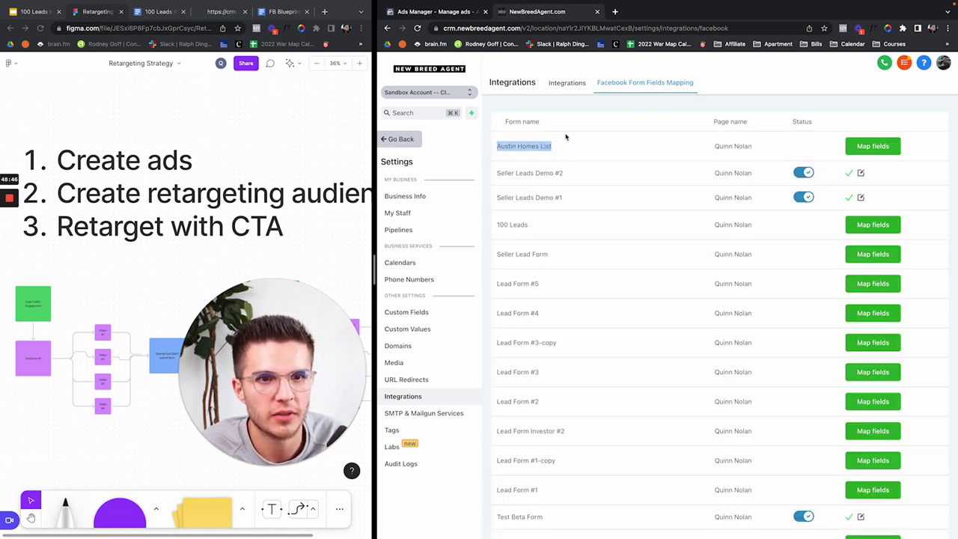
click(559, 148)
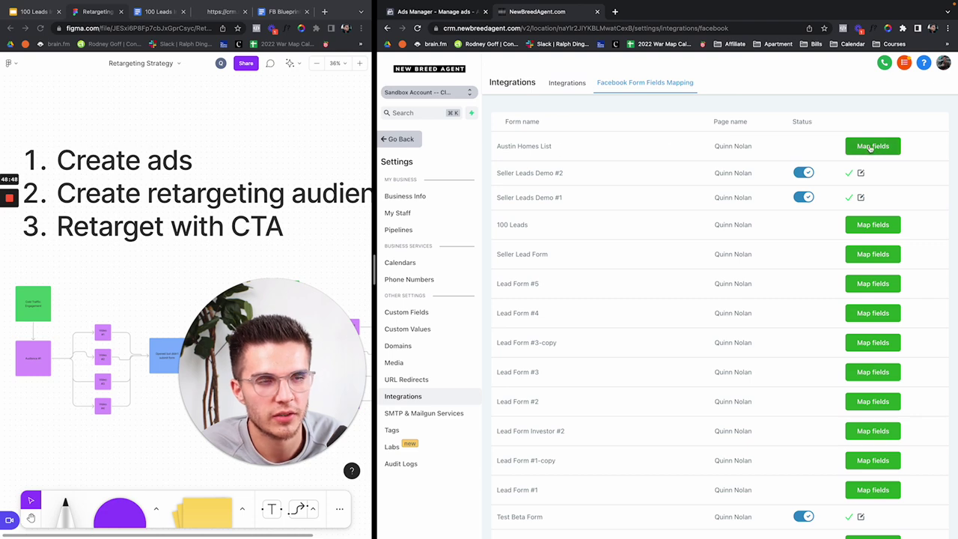
click(882, 147)
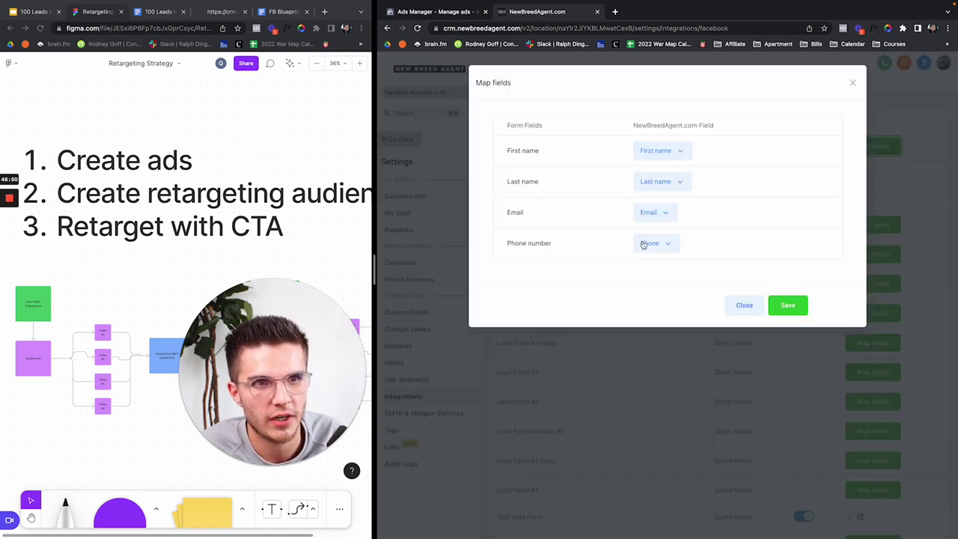
click(788, 304)
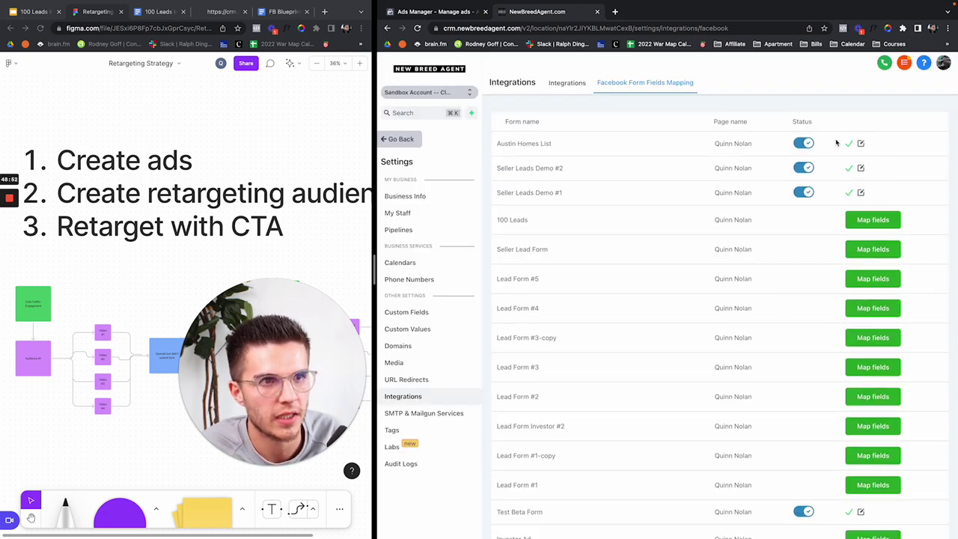
click(404, 139)
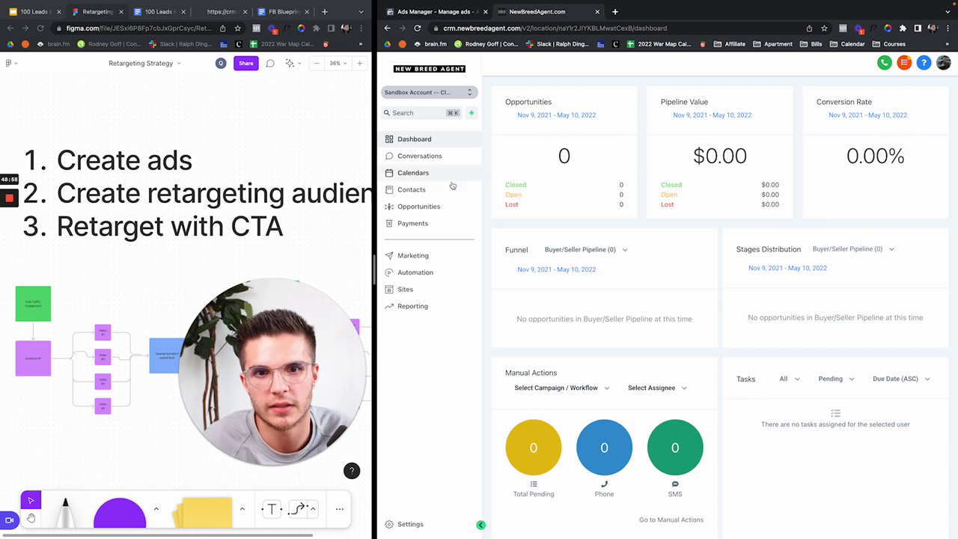
Step: Select and delete all five contacts, reload the empty list, and return to Ads Manager
click(432, 194)
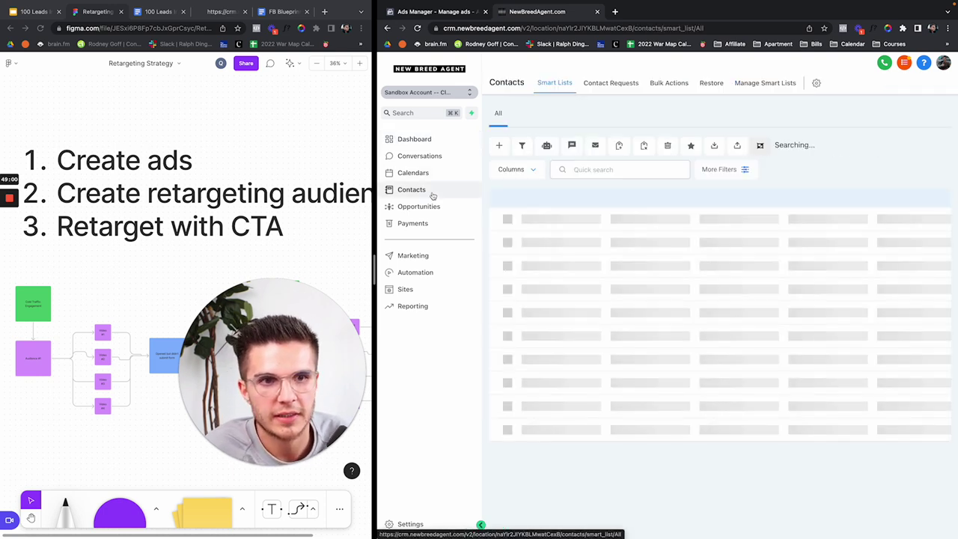
click(510, 213)
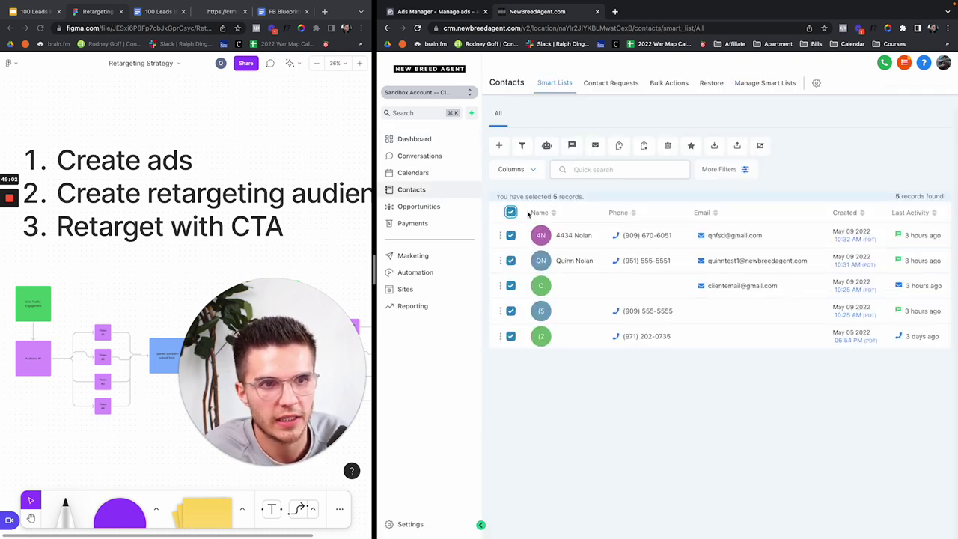
click(668, 145)
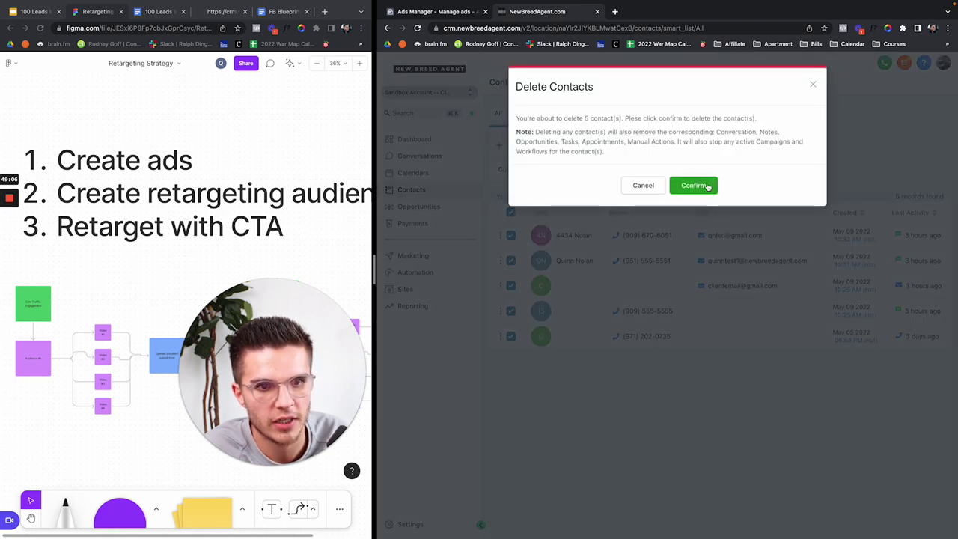
click(707, 187)
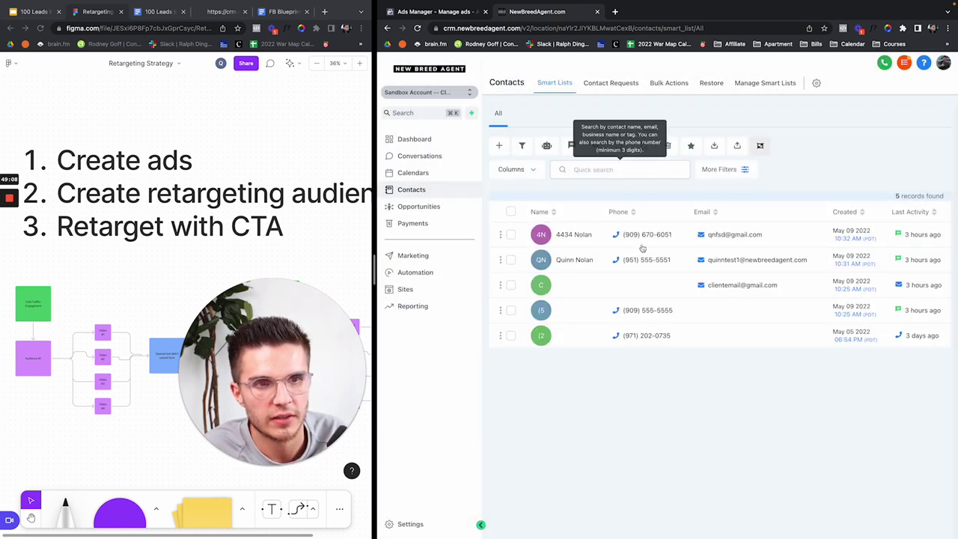
click(416, 29)
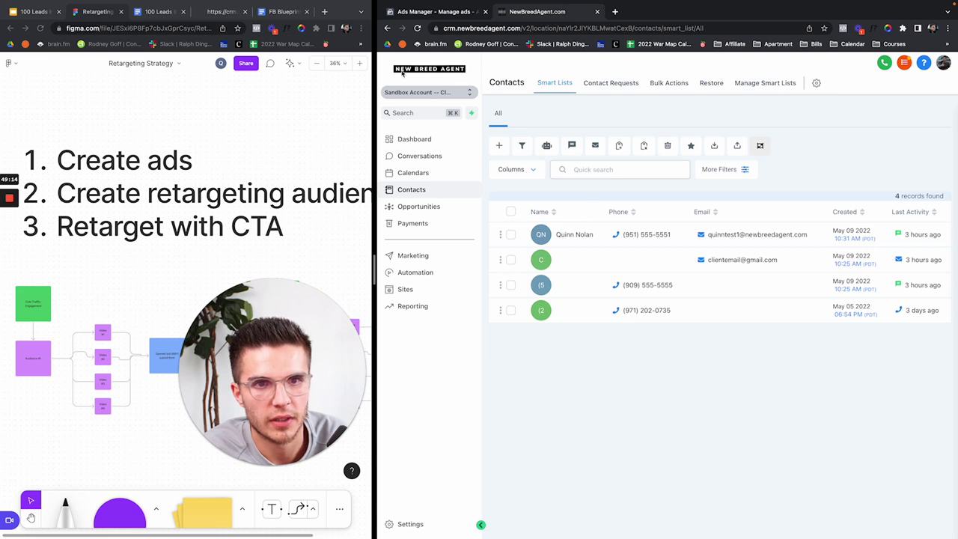
click(417, 29)
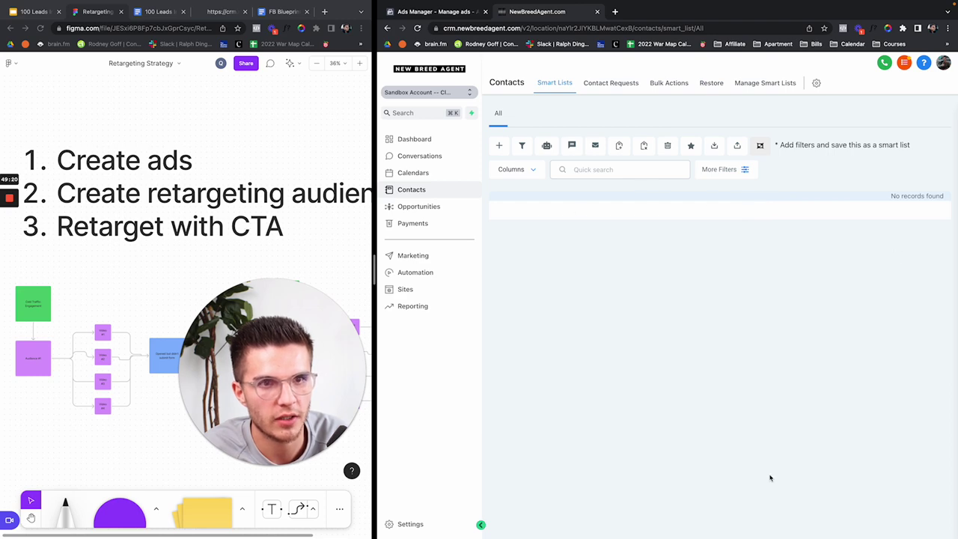
click(459, 15)
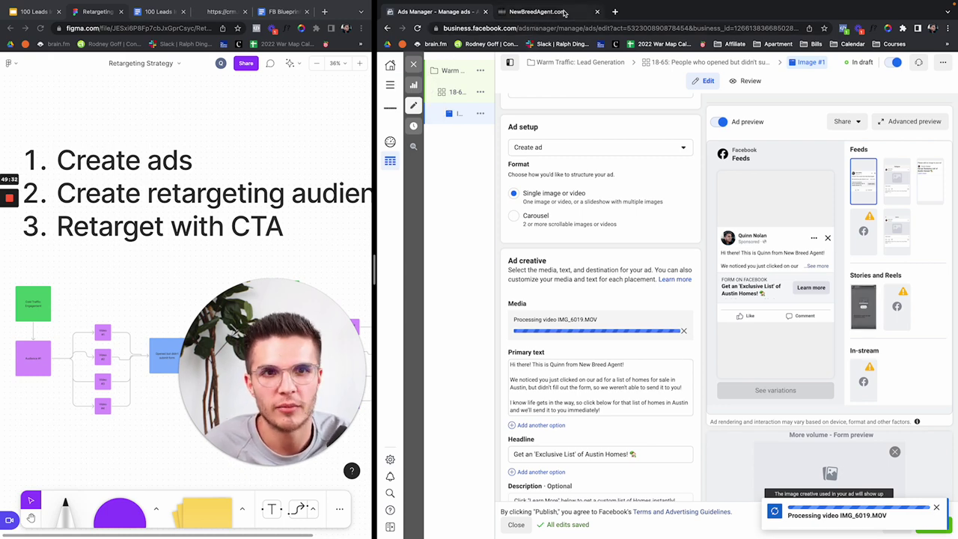
Step: Search Google for the Facebook lead ad tester and open Meta's Testing and Troubleshooting page
click(566, 12)
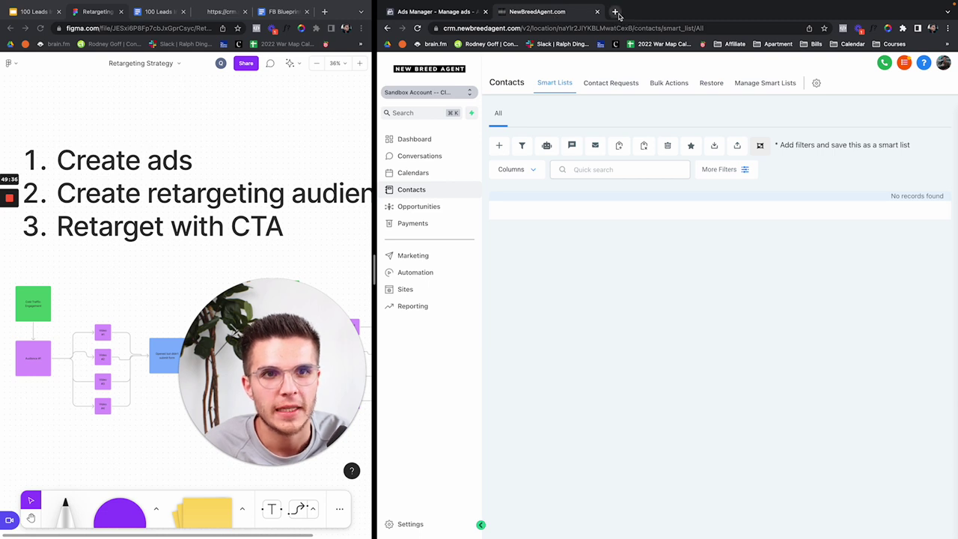
click(616, 12)
text(face)
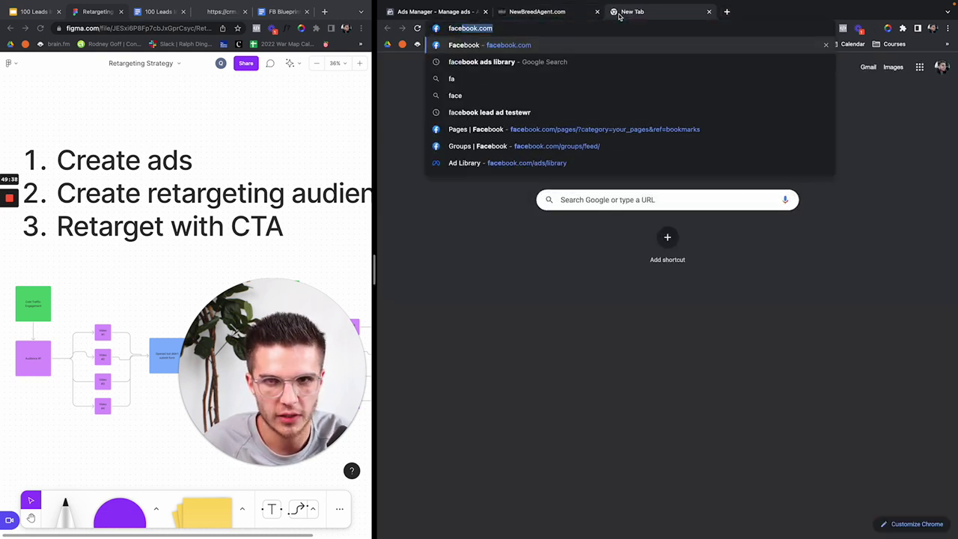
key(Down)
key(Down)
key(Down)
key(Down)
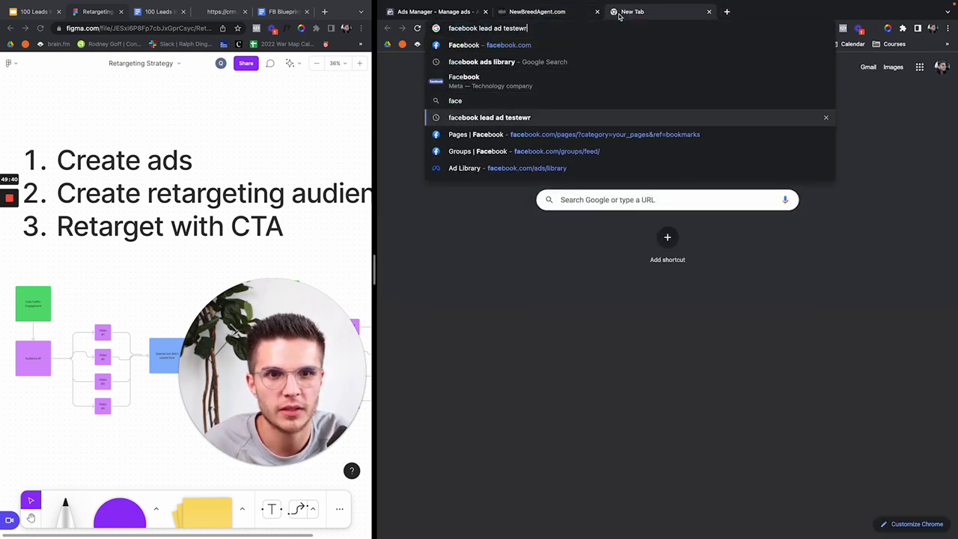
key(Return)
click(569, 172)
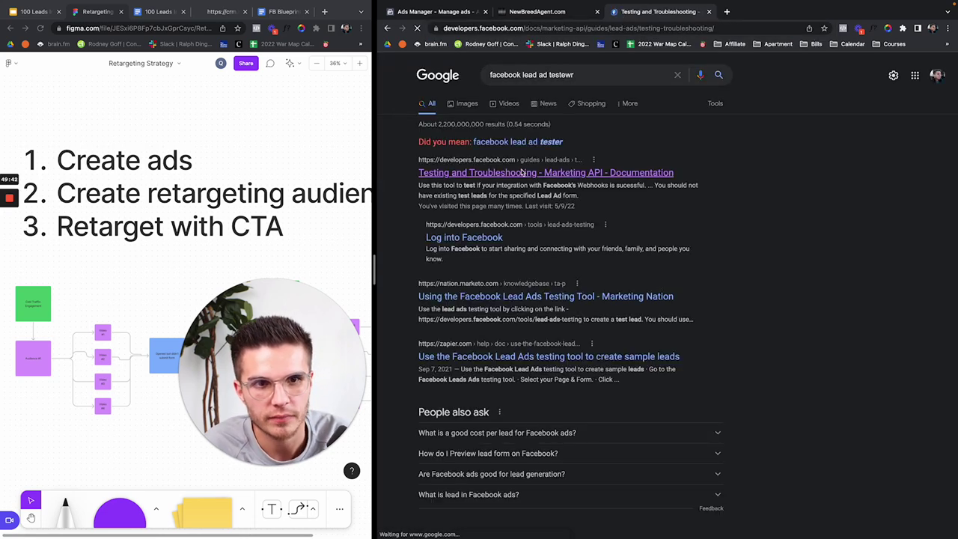
scroll(681, 214, down, 5)
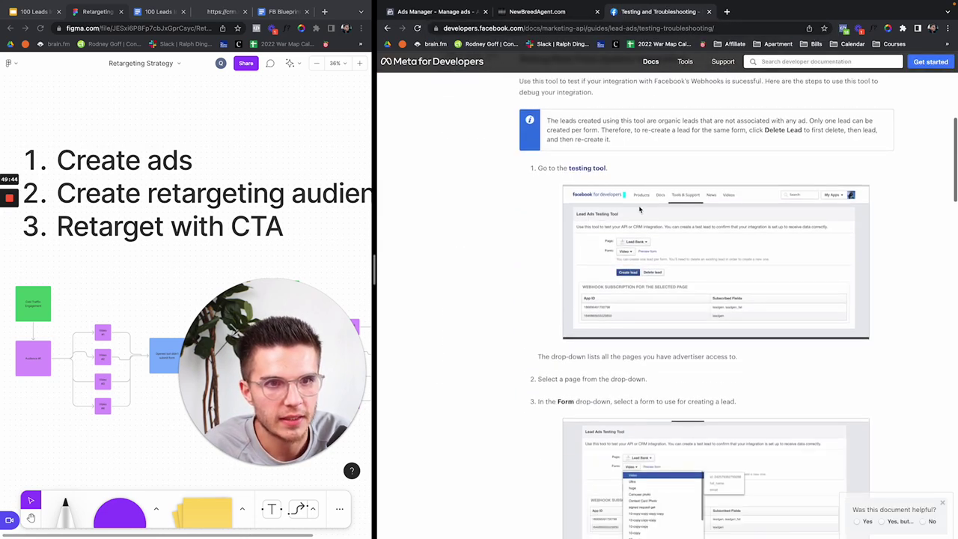
Step: Open the Lead Ads Testing Tool and load the Austin Homes List form
click(588, 169)
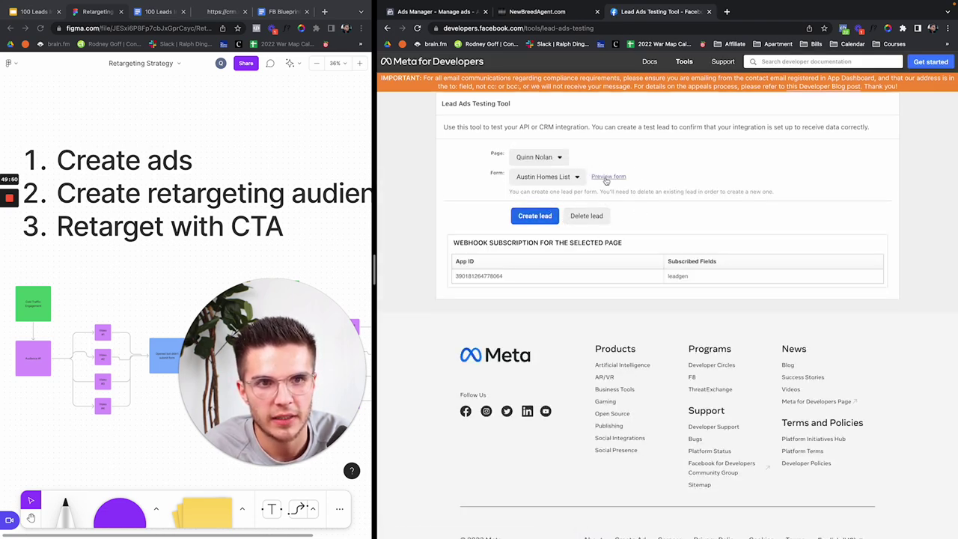
click(560, 13)
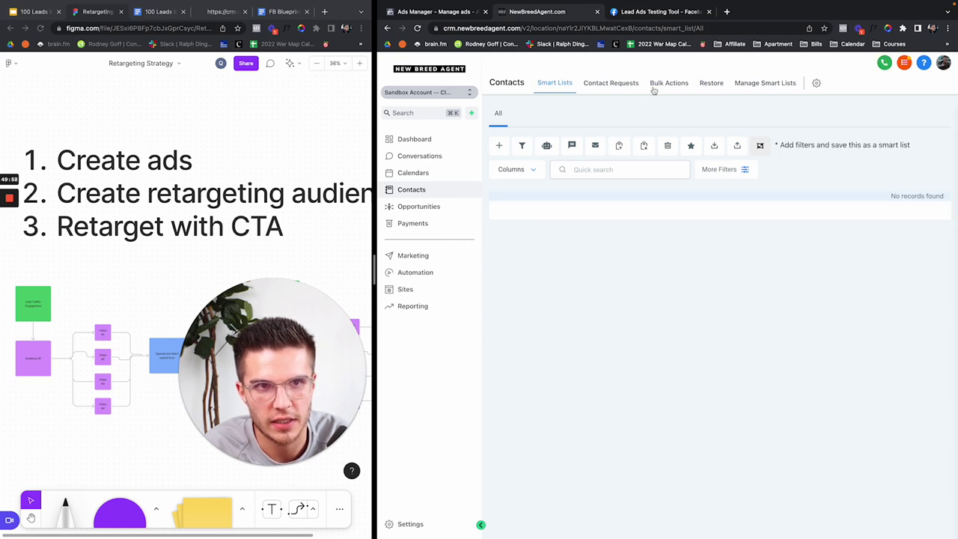
click(653, 11)
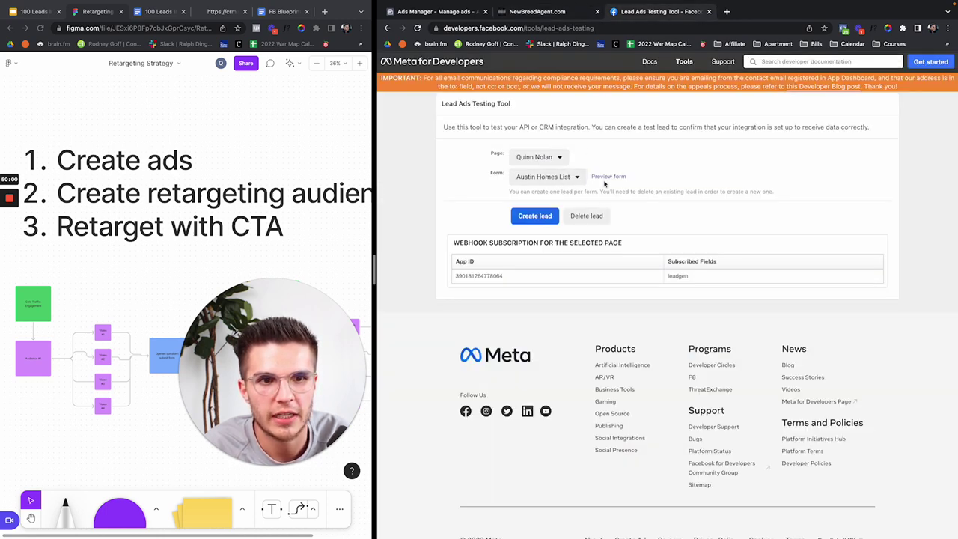
click(614, 179)
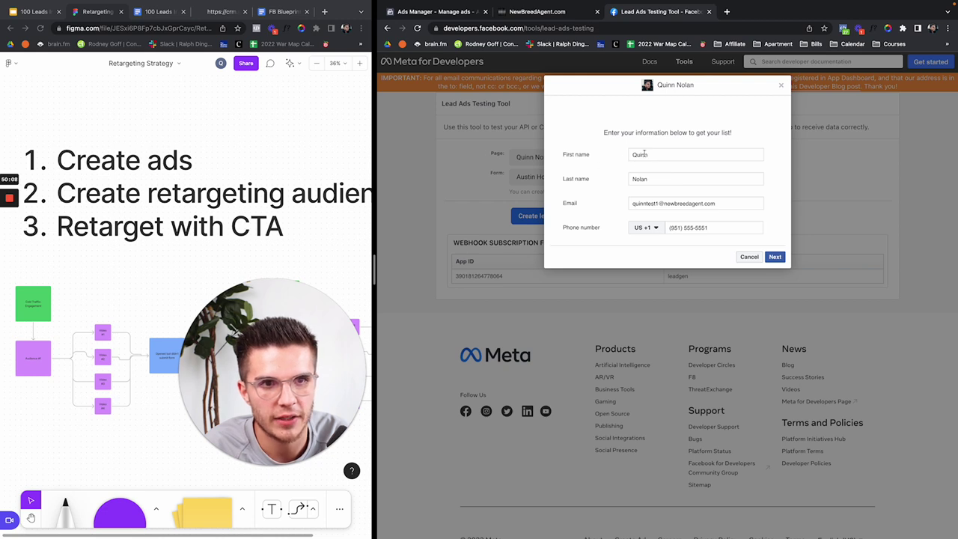
Step: Replace the phone number in the test lead form with a new number
drag(657, 203, 607, 203)
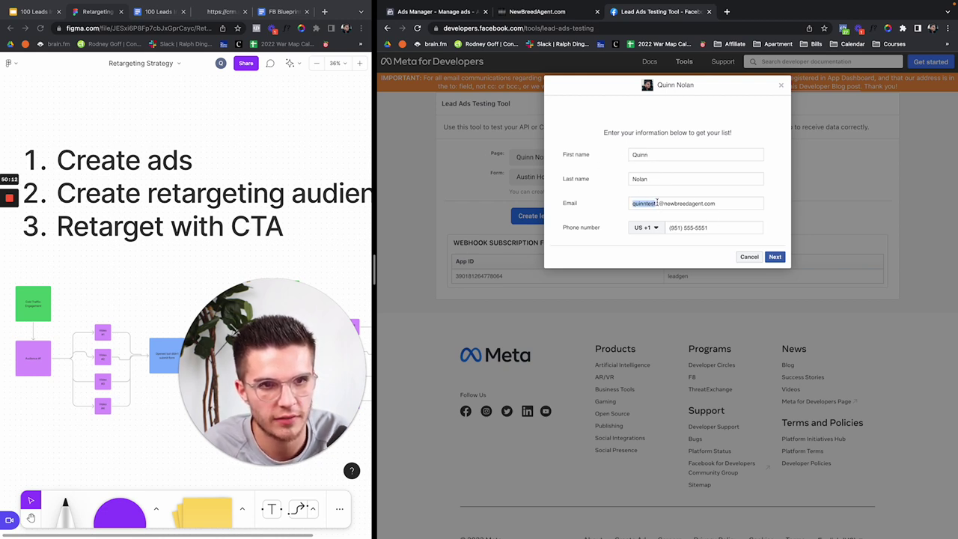
click(657, 203)
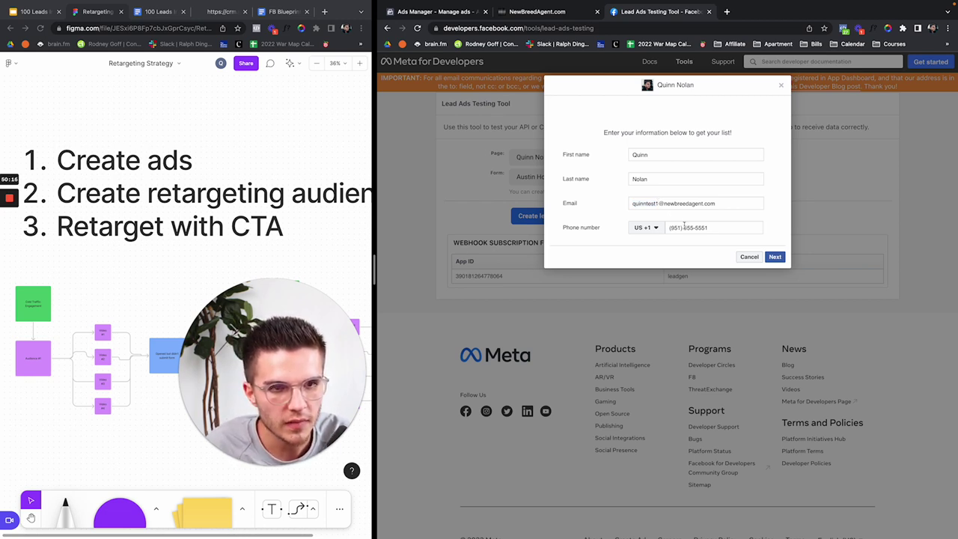
drag(673, 228, 739, 228)
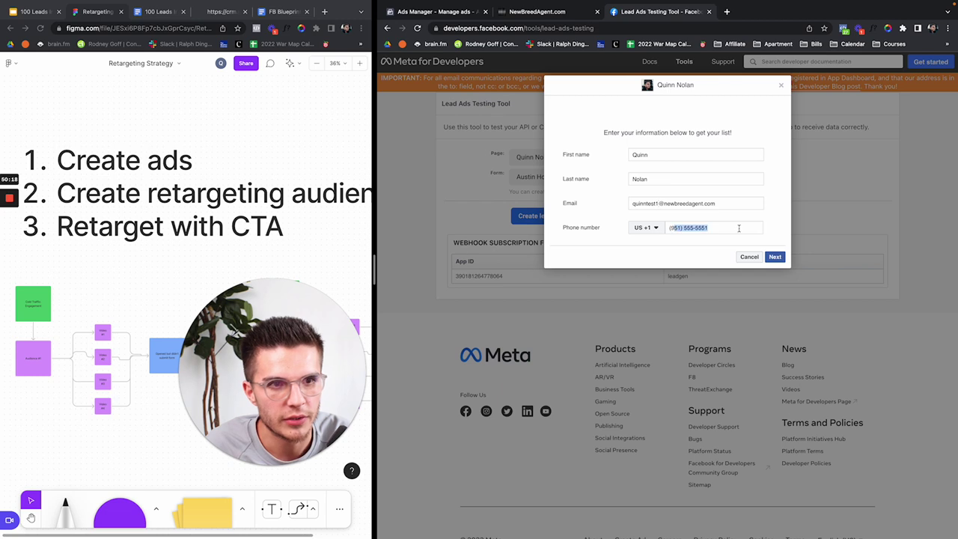
triple_click(657, 203)
click(697, 227)
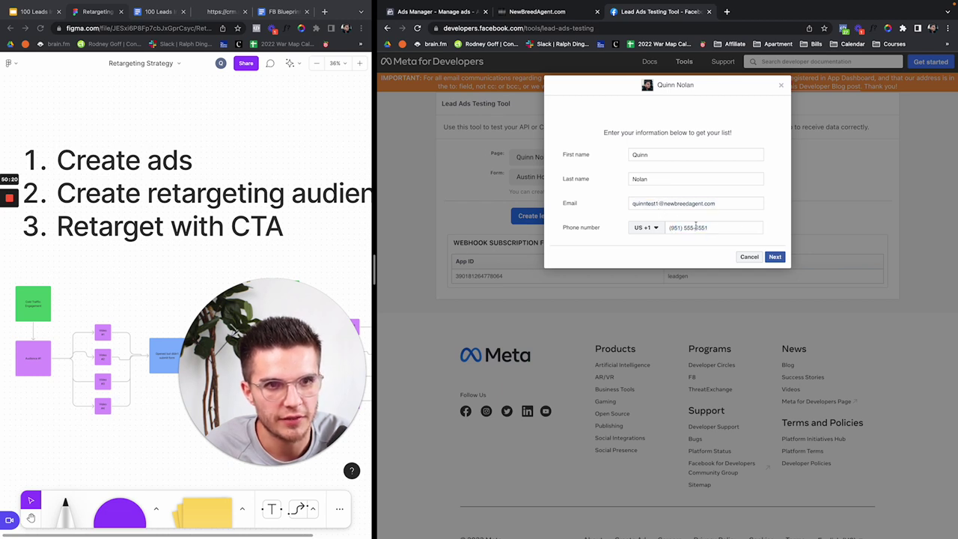
triple_click(674, 228)
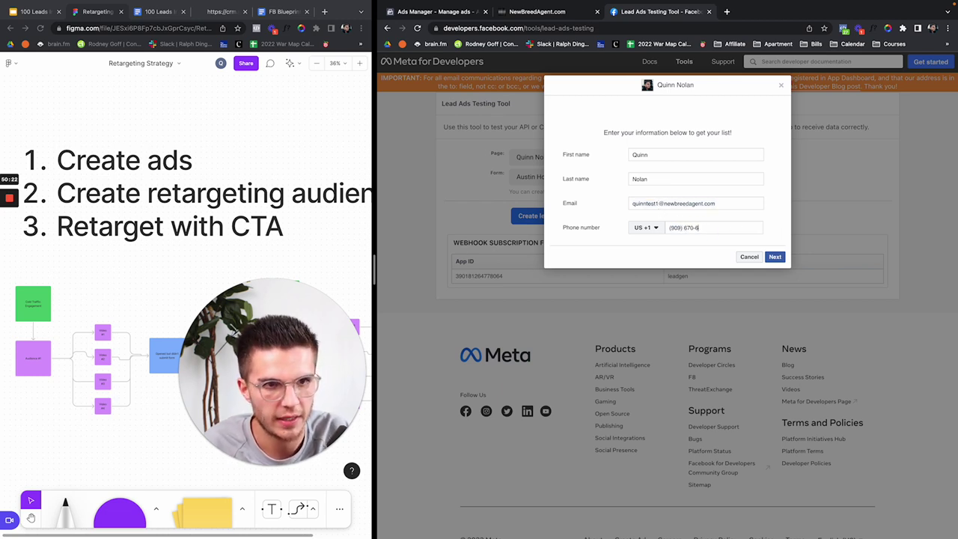
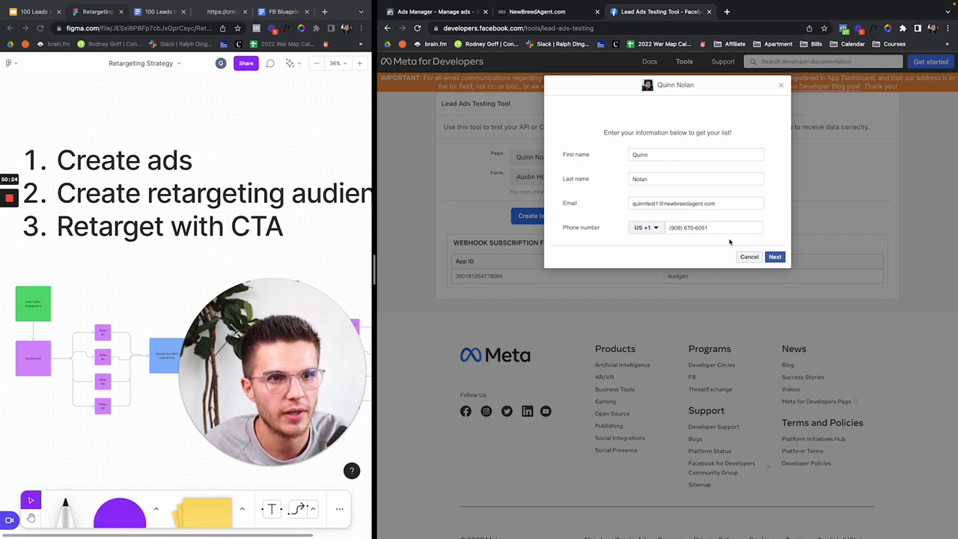
Step: Submit the test lead and check the CRM contacts list
click(776, 257)
click(772, 198)
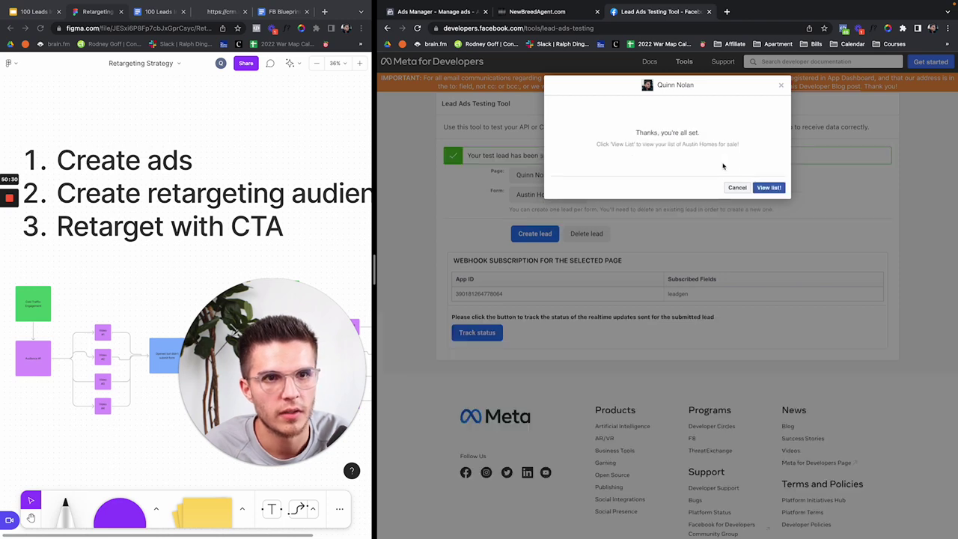
click(541, 13)
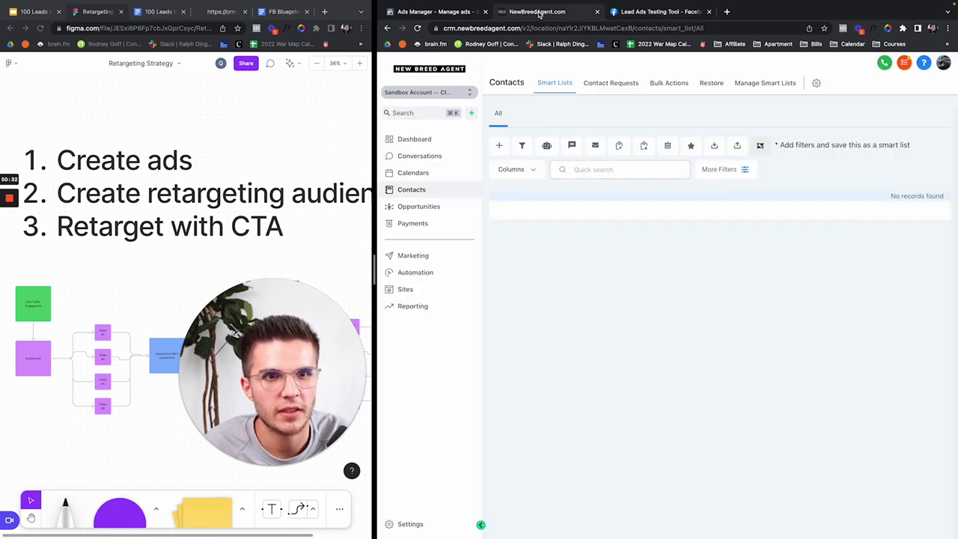
Step: Reload Contacts, open the new Facebook test lead, and review its name and email fields
click(417, 30)
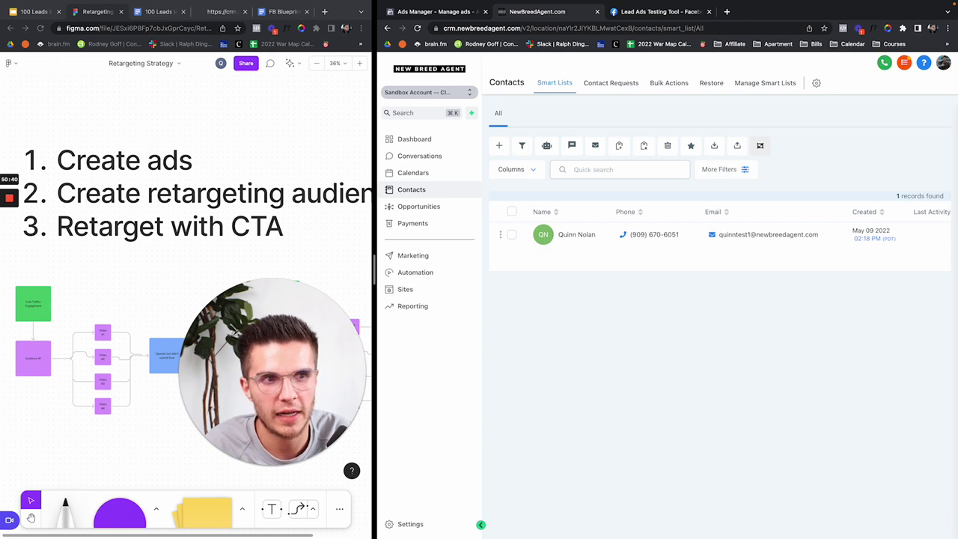
click(568, 243)
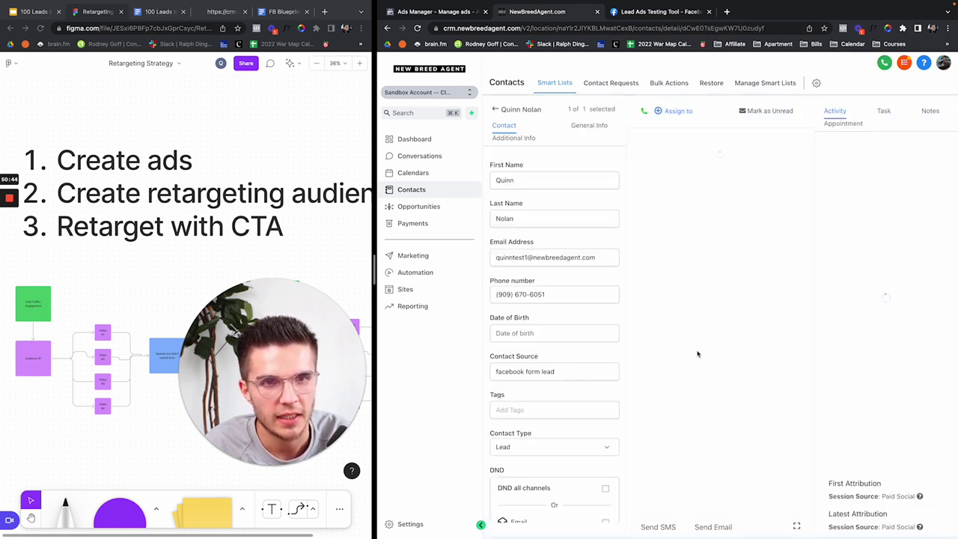
click(512, 180)
click(507, 219)
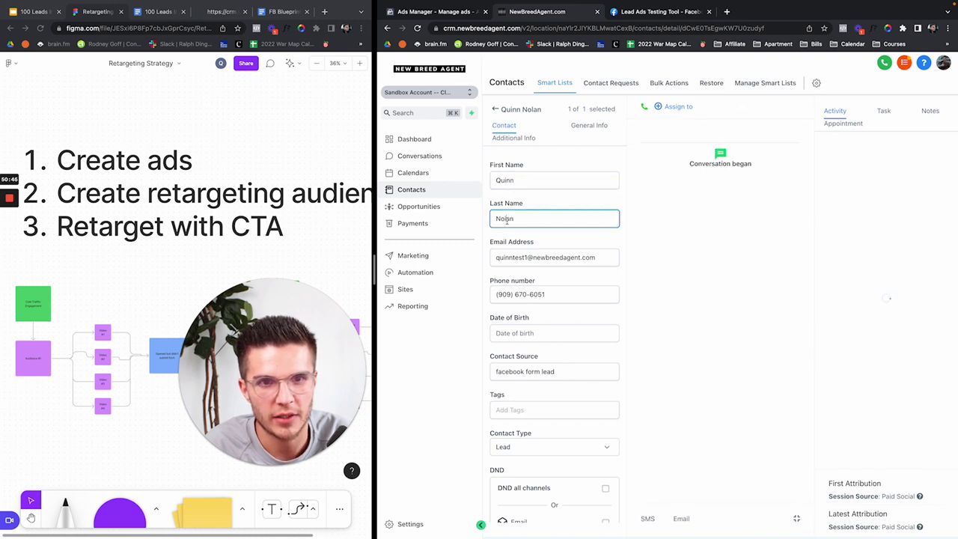
click(512, 257)
click(517, 288)
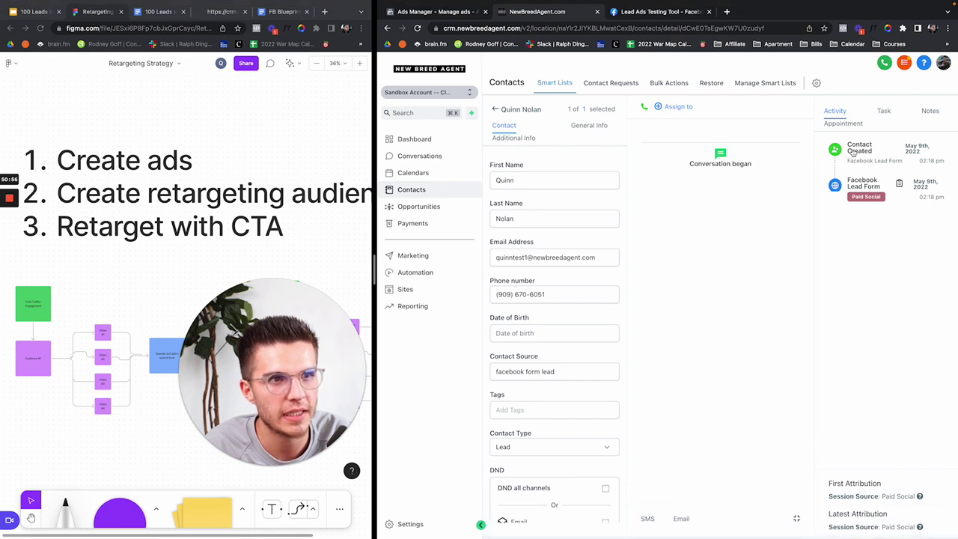
Step: Scroll through the lead's activity, check its General Info tab, then reload the contact page
scroll(518, 396, down, 3)
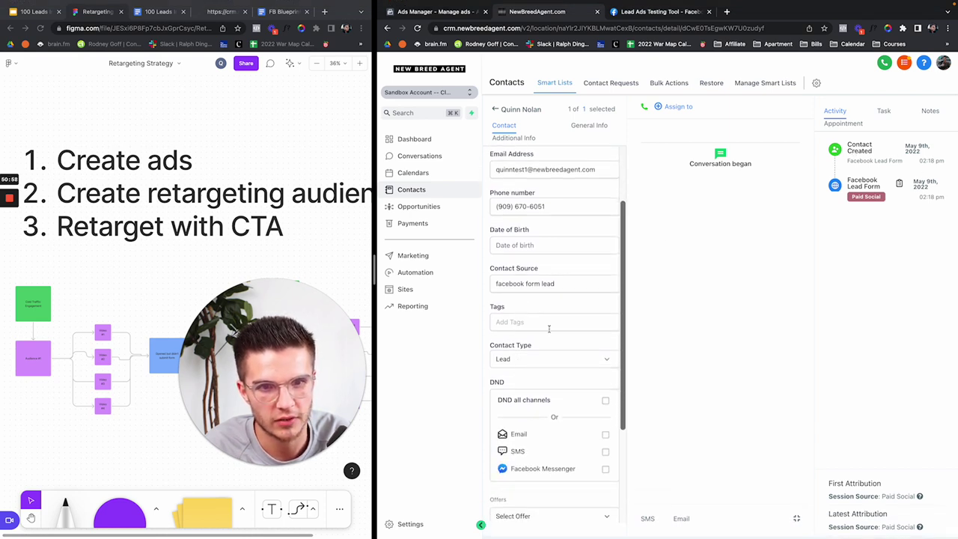
scroll(549, 329, down, 5)
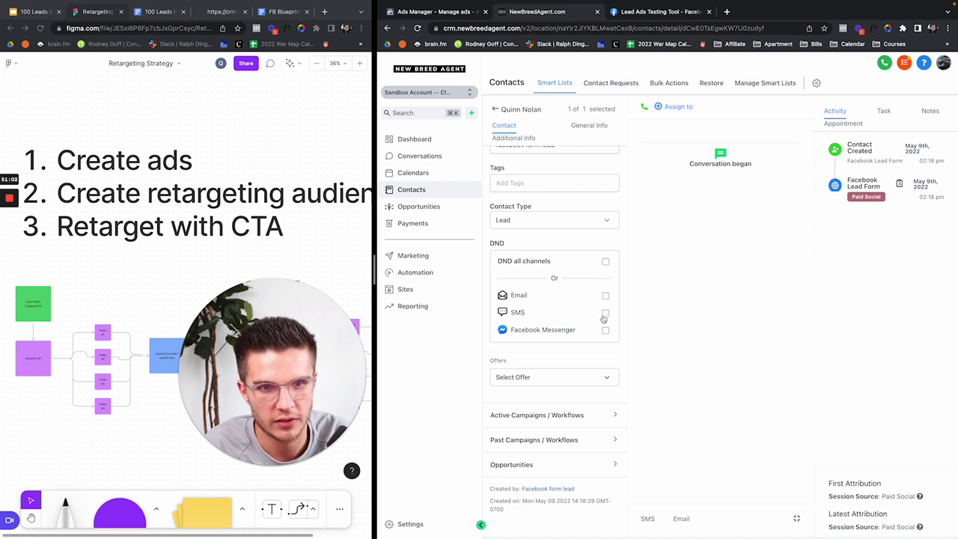
scroll(604, 317, down, 1)
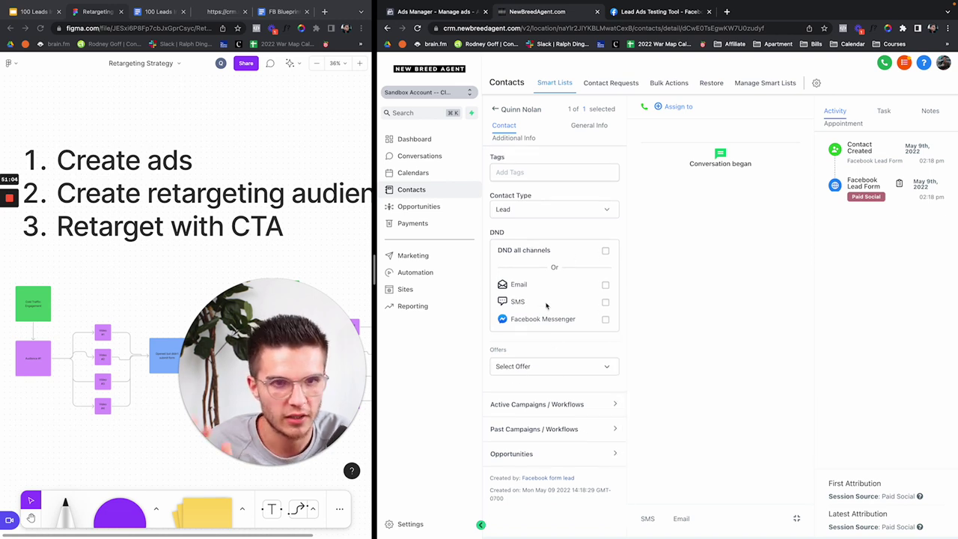
scroll(546, 309, up, 5)
click(585, 127)
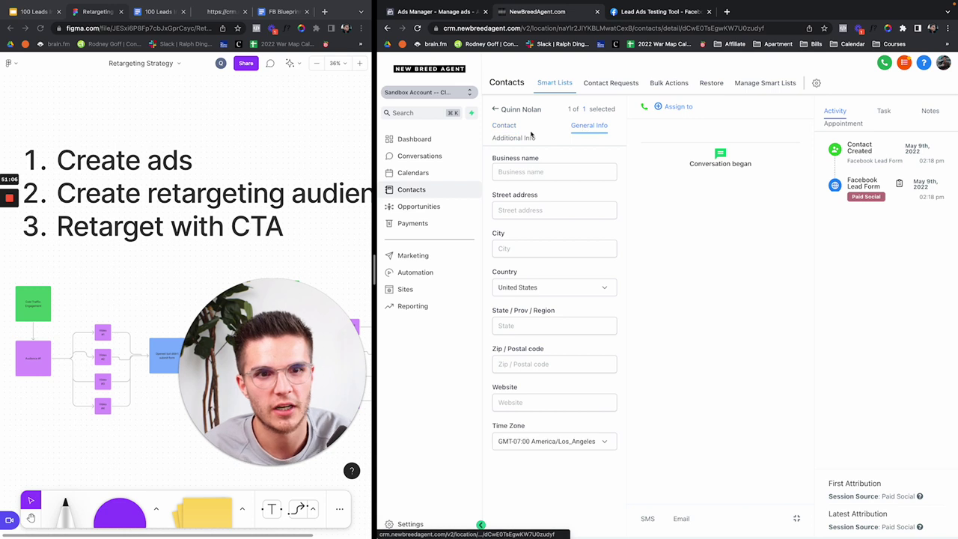
click(506, 128)
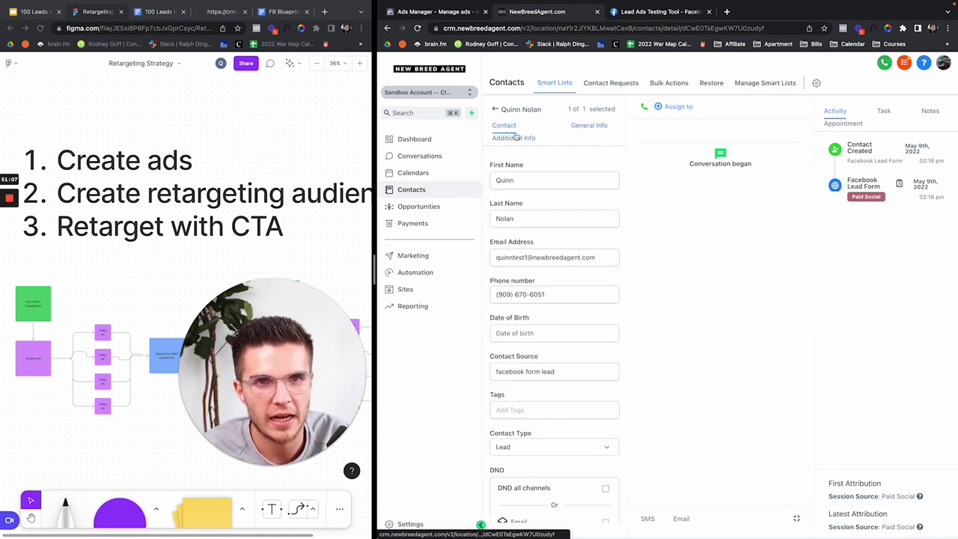
click(417, 27)
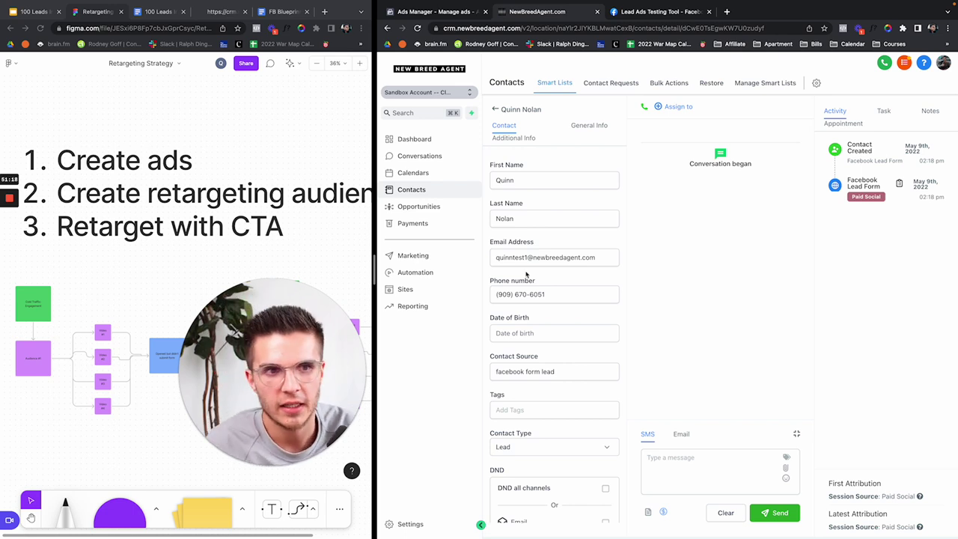
Step: Open the Automation workflows list and make the CRM browser window fill the screen
click(426, 280)
drag(376, 266, 274, 266)
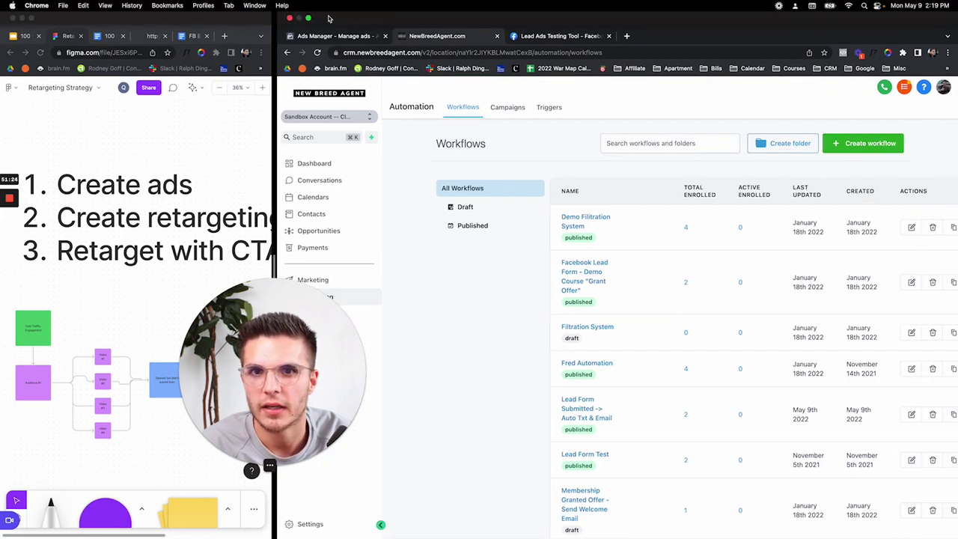
click(308, 17)
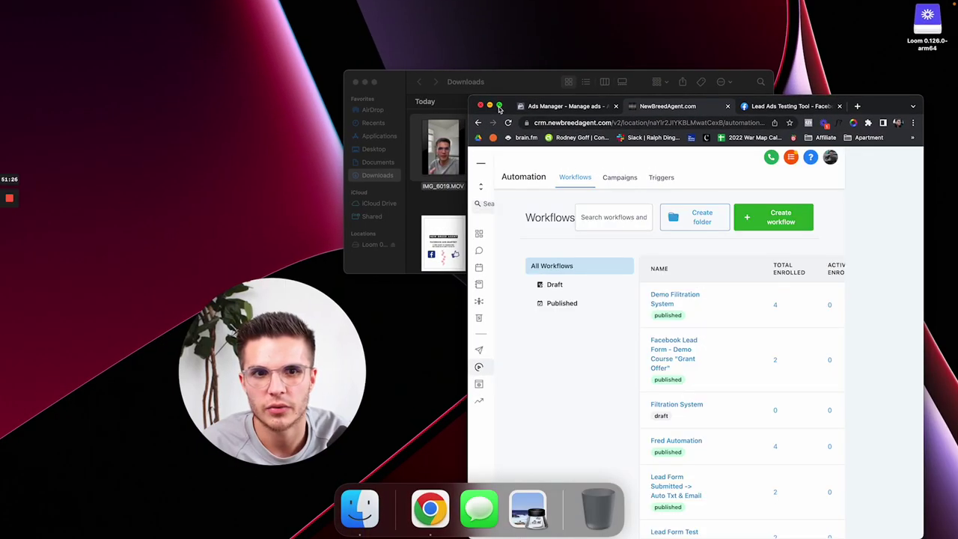
click(499, 105)
drag(300, 380, 86, 353)
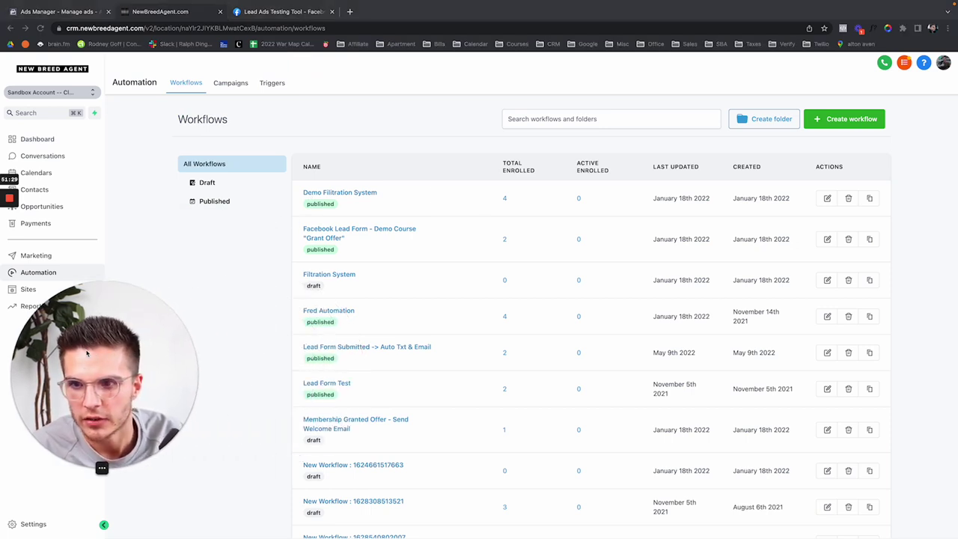
click(831, 124)
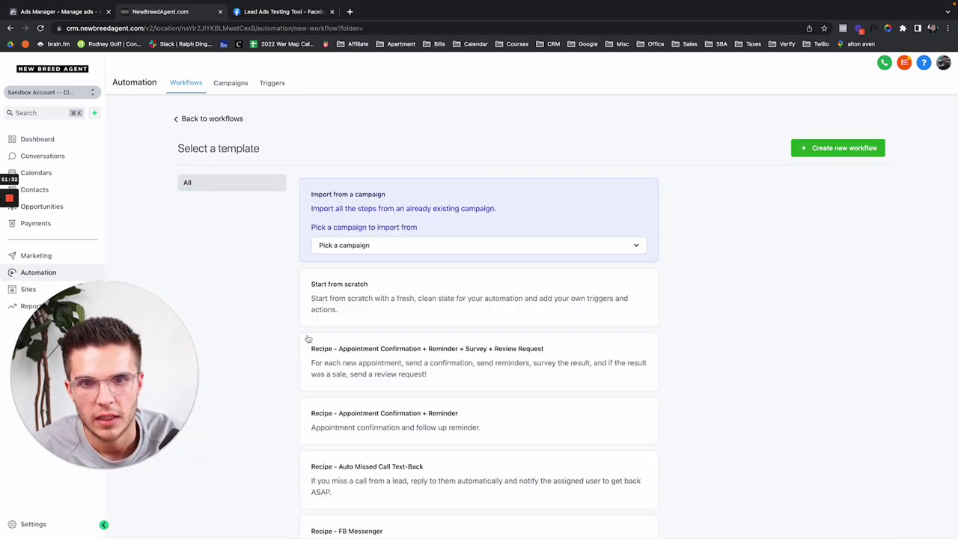
Step: Create a workflow from scratch and open its 'New Trigger' settings
click(373, 303)
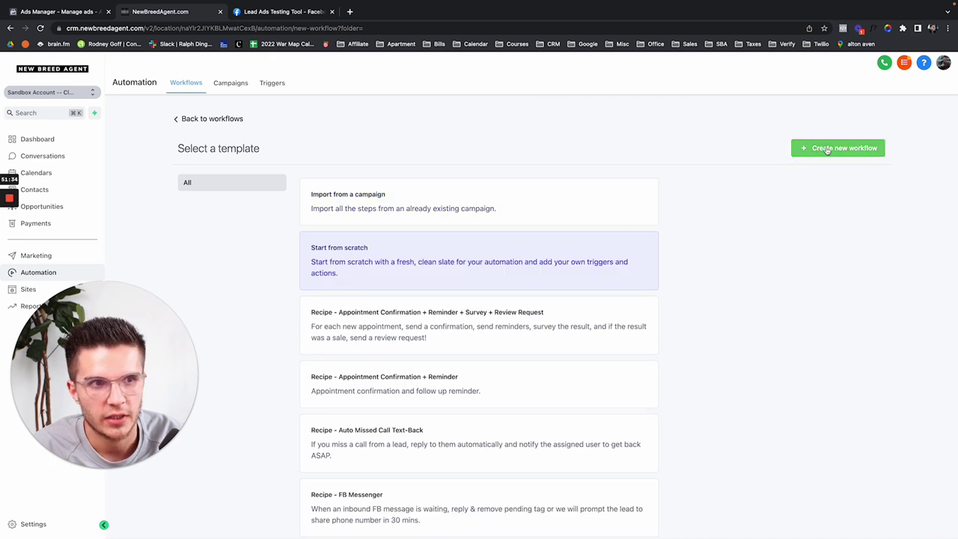
click(827, 149)
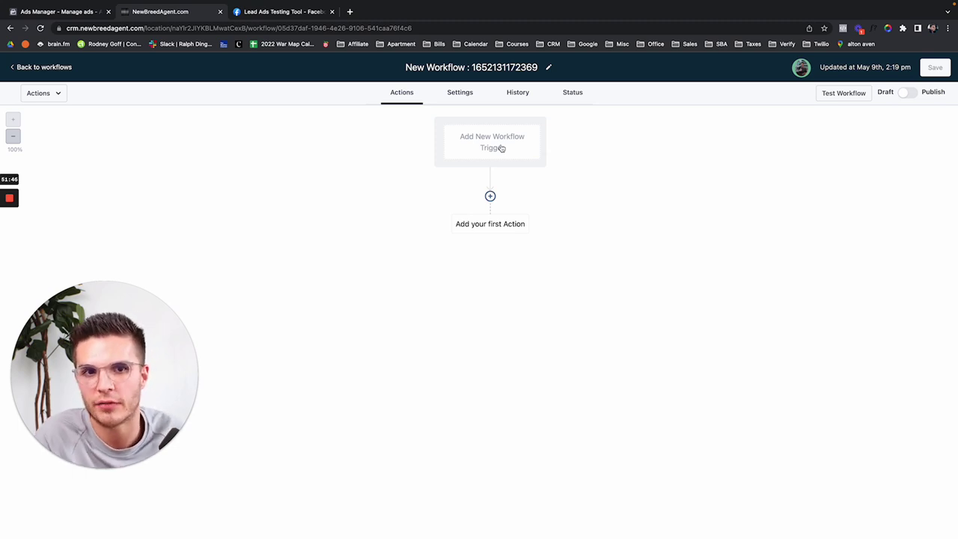
click(490, 142)
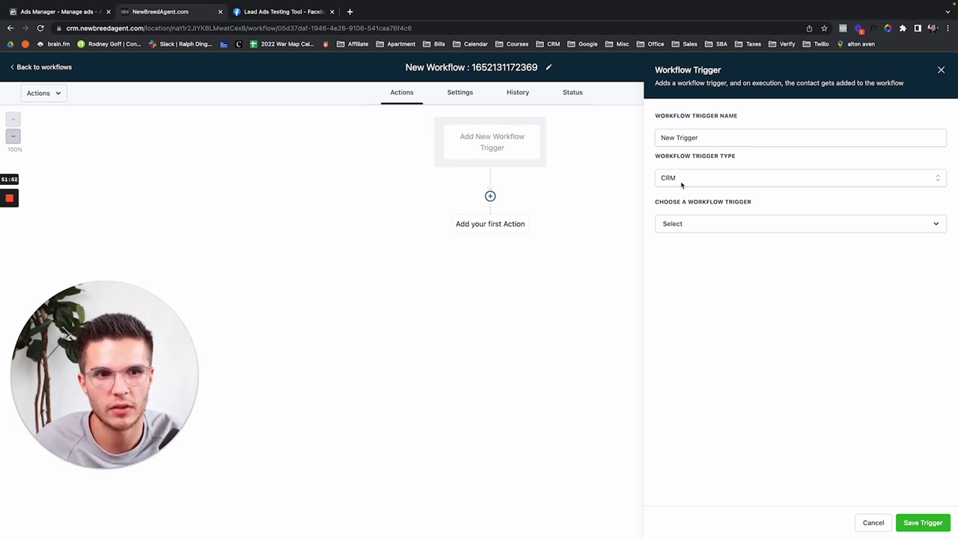
Step: Set the trigger type to Facebook with the Facebook Lead Form Submitted event
click(681, 180)
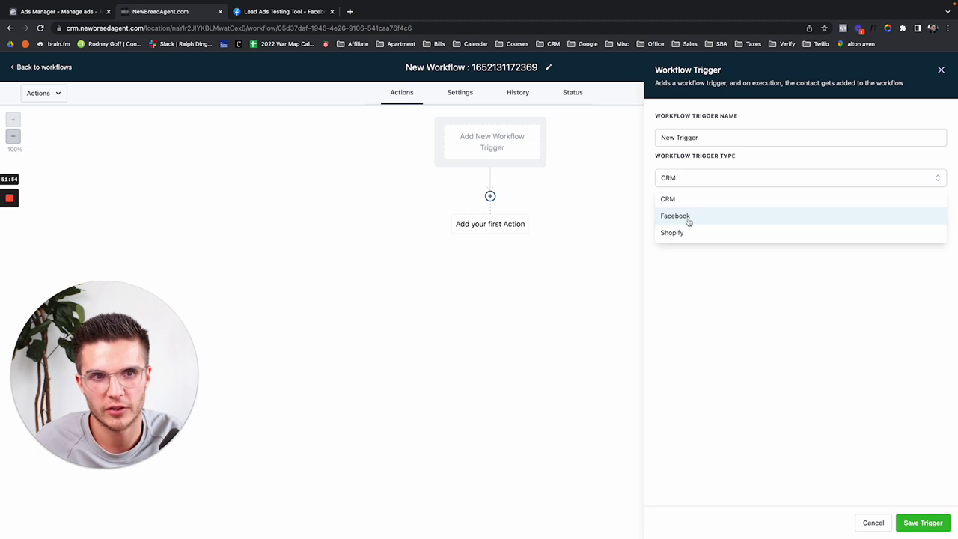
click(689, 217)
click(675, 226)
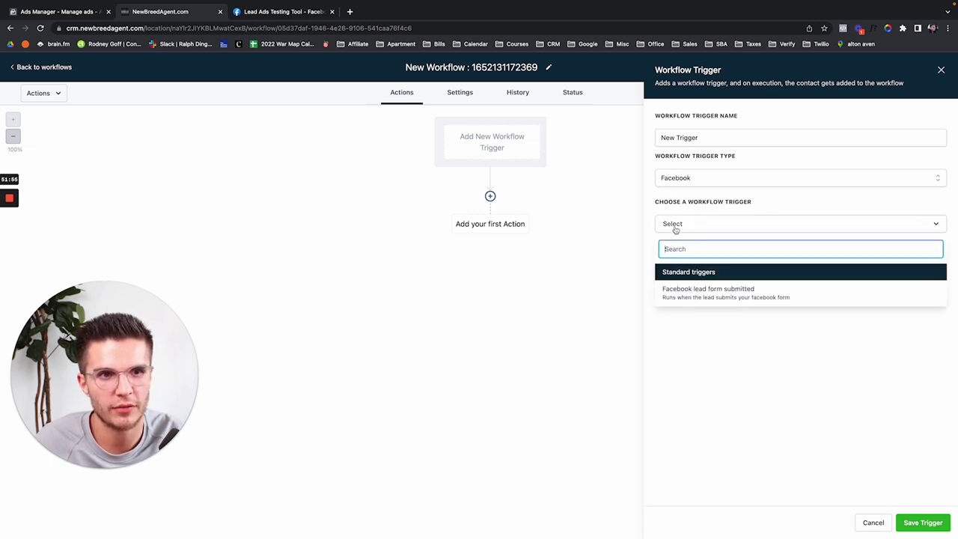
click(705, 290)
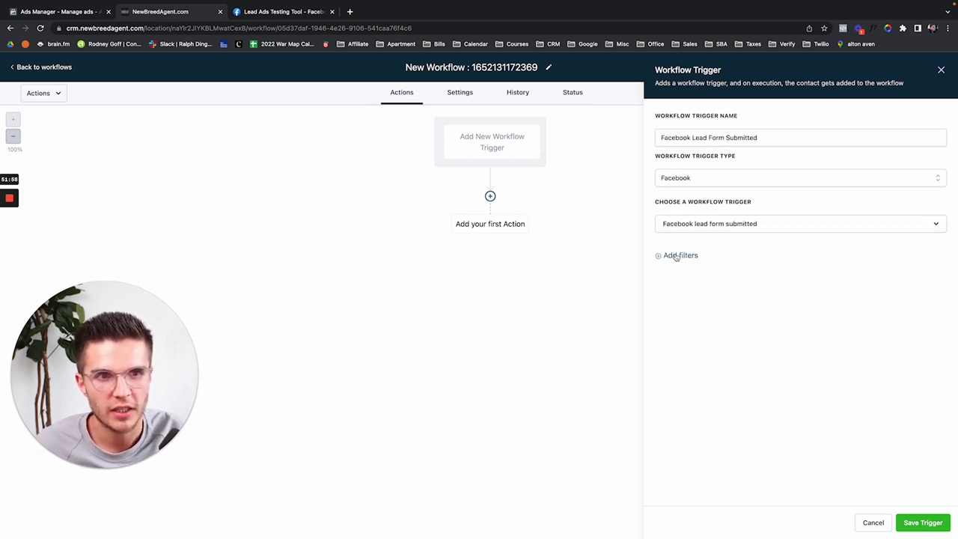
Step: Filter the trigger to In Form = Austin Homes List, then save the trigger and workflow
click(676, 257)
click(694, 265)
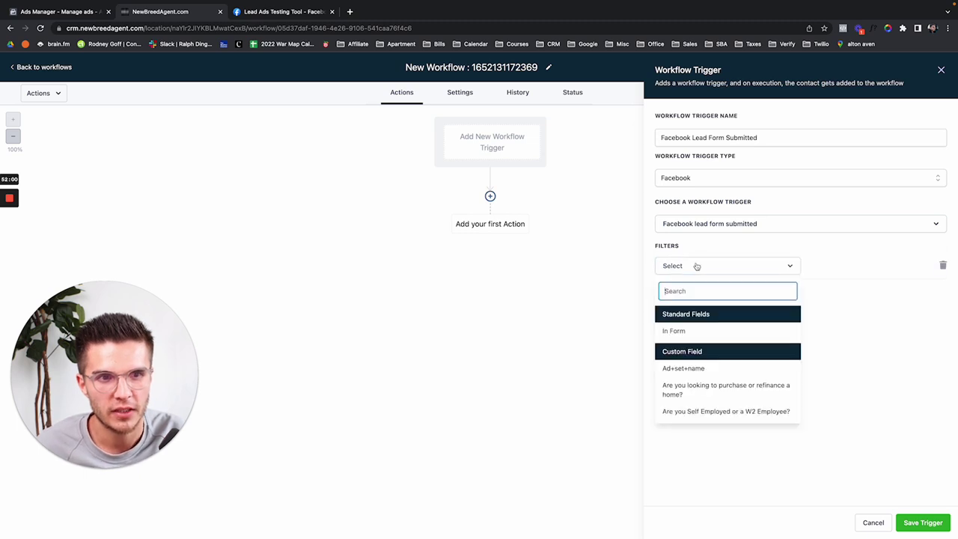
click(693, 330)
click(850, 271)
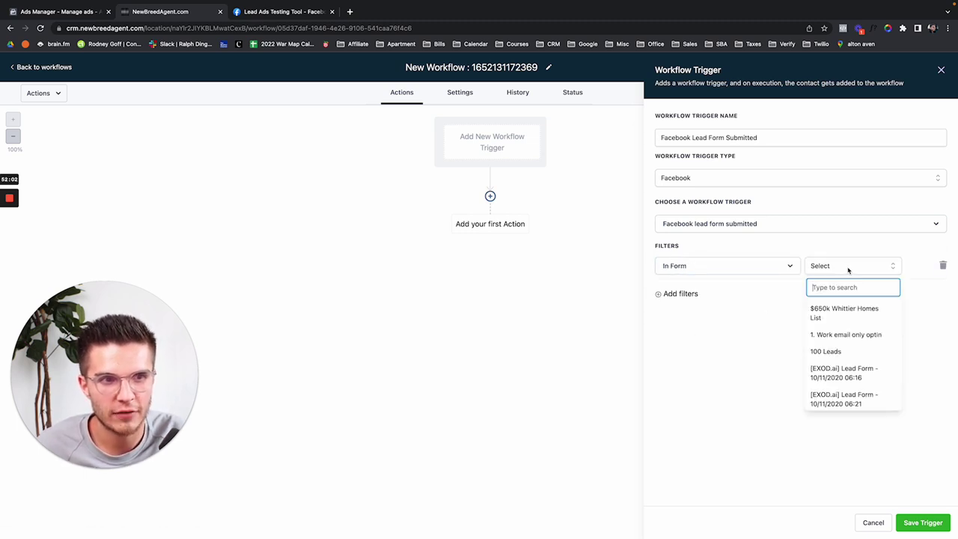
text(aust)
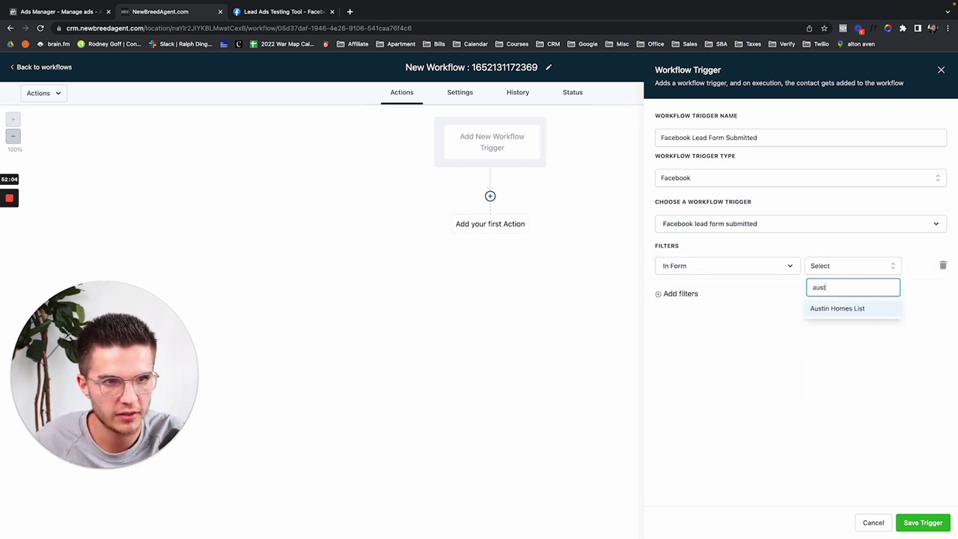
click(835, 309)
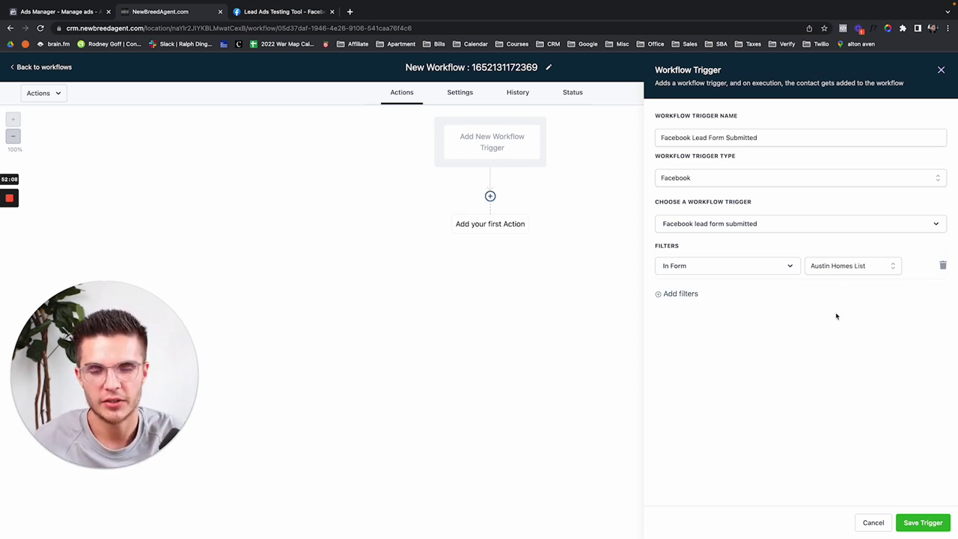
click(923, 522)
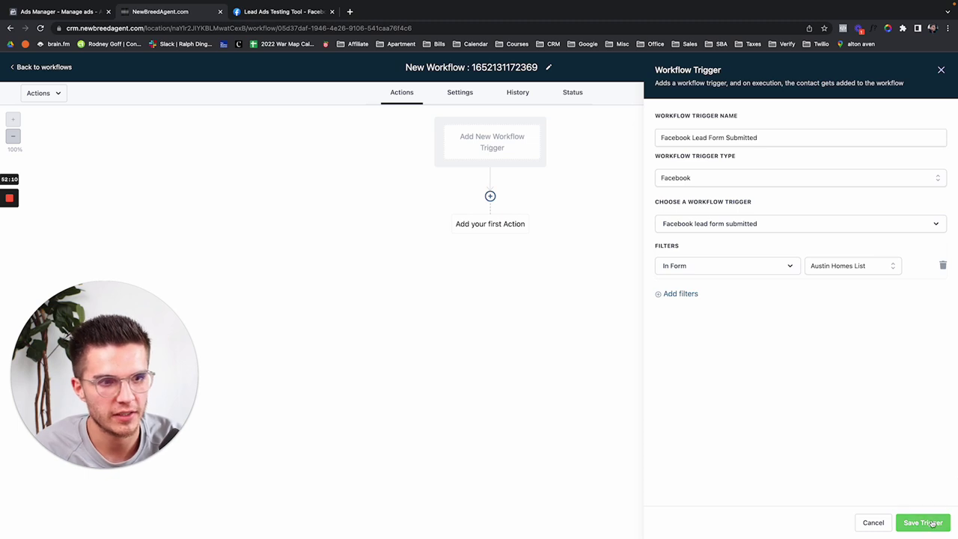
click(947, 67)
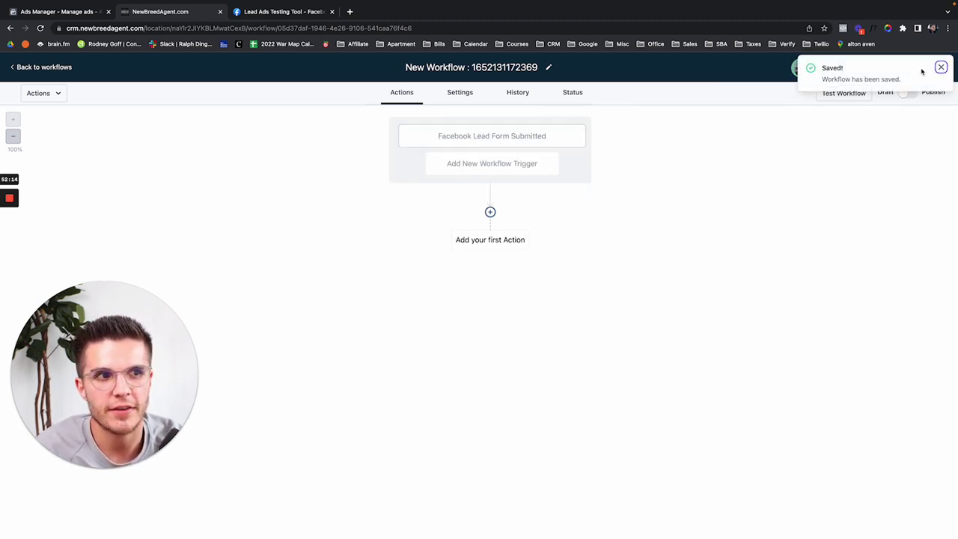
click(941, 67)
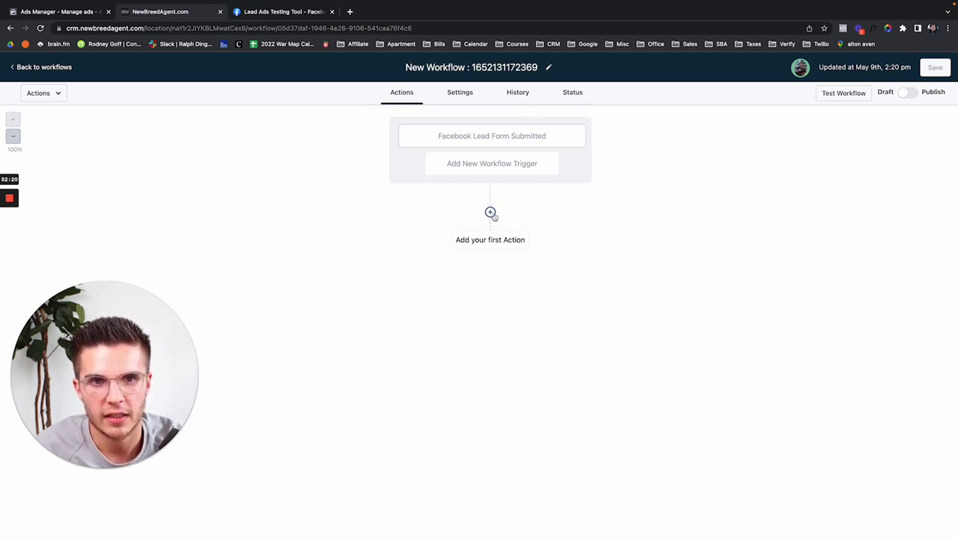
Step: Add a Send SMS action drafting a thank-you about the Austin homes list, then open a new tab
click(491, 213)
click(762, 187)
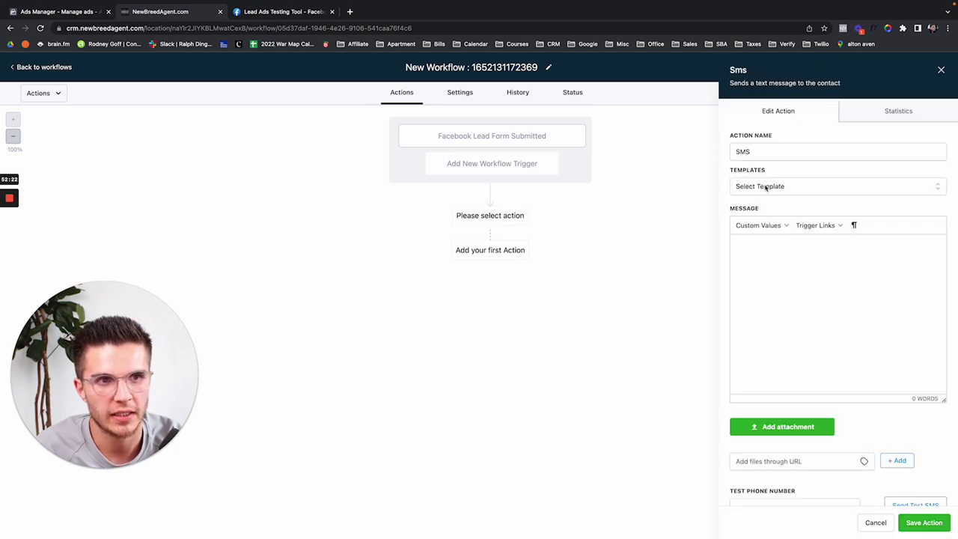
text(Hi Q)
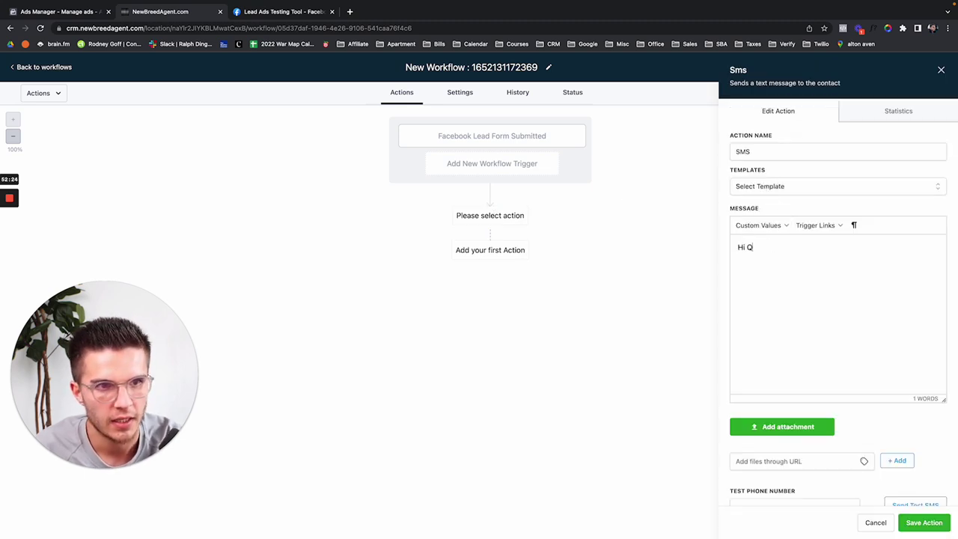
text(uinn, thanks for )
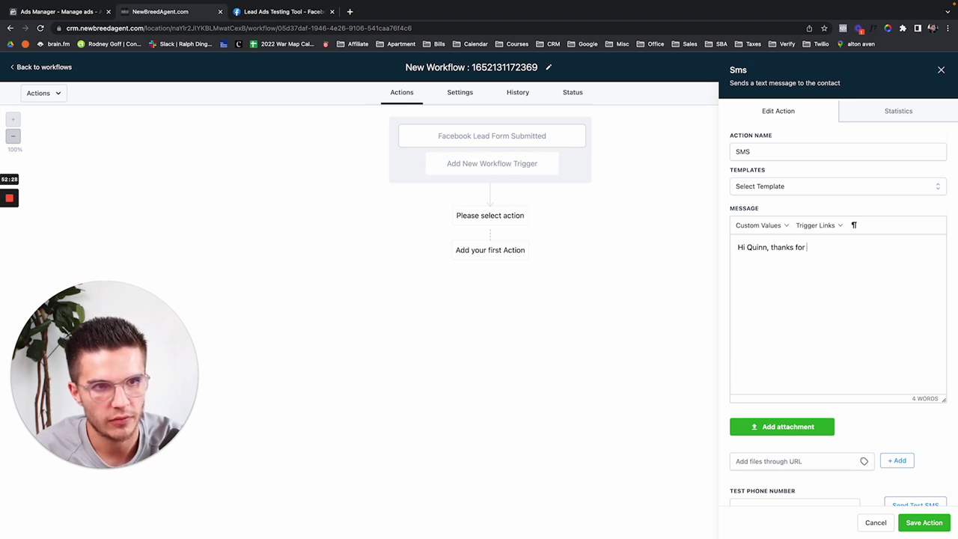
text(clicking on o)
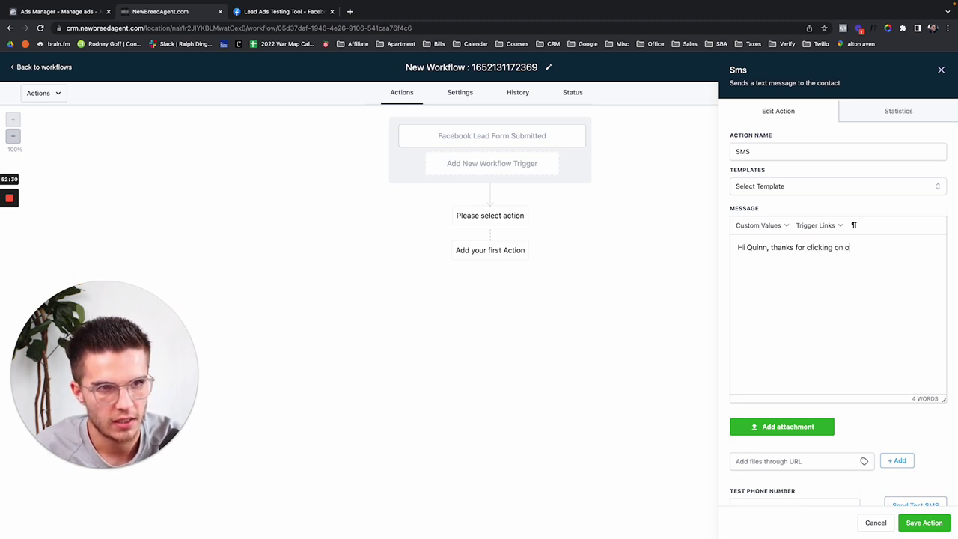
text(ur ad and checking)
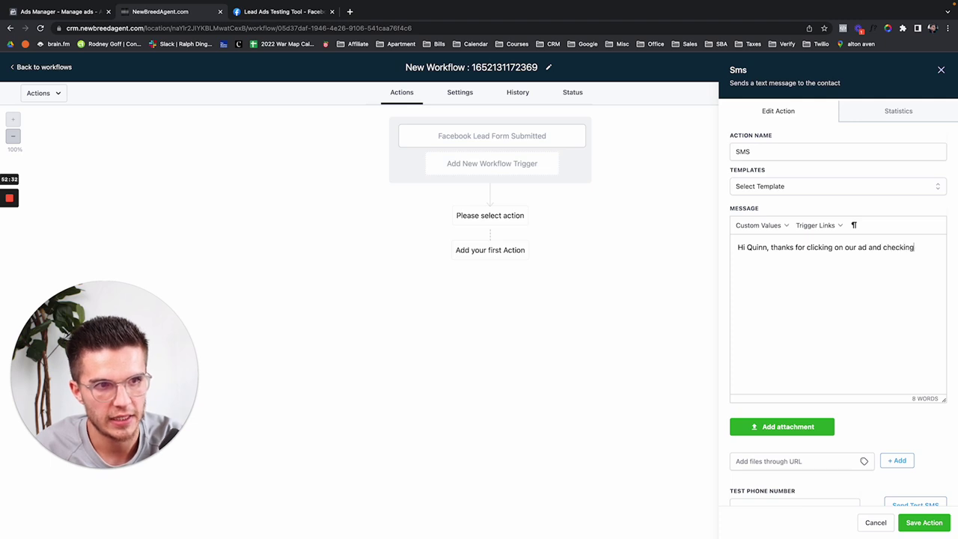
text( out a list of homes)
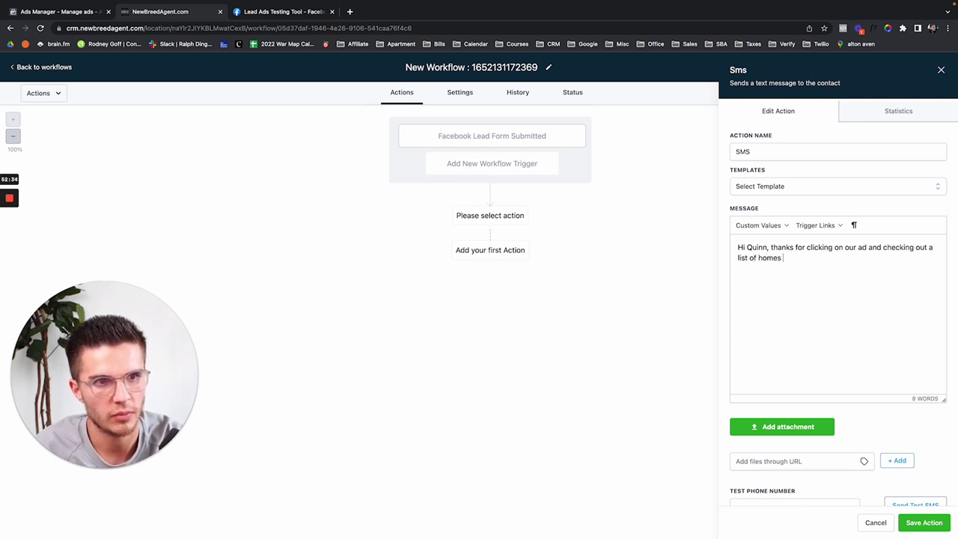
text( in Aus)
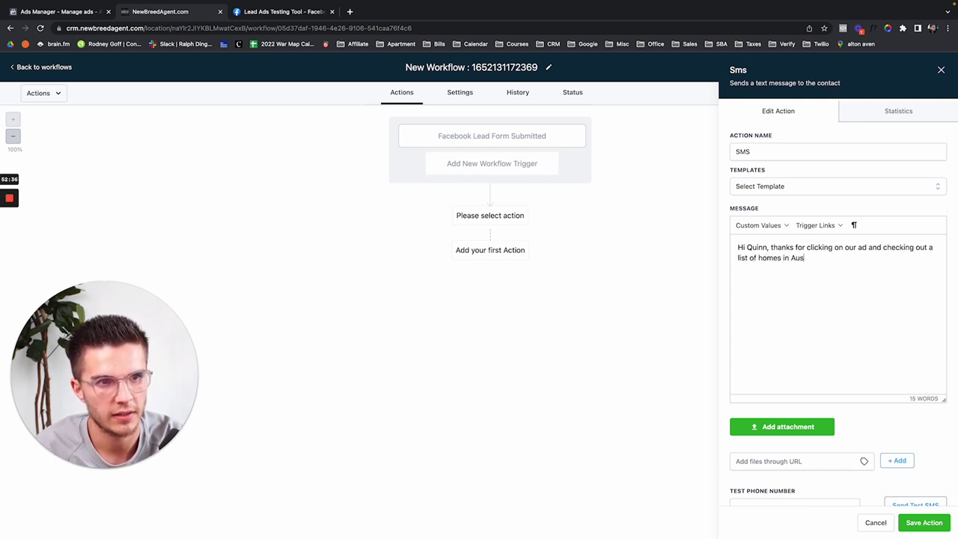
text(tin! Here's y)
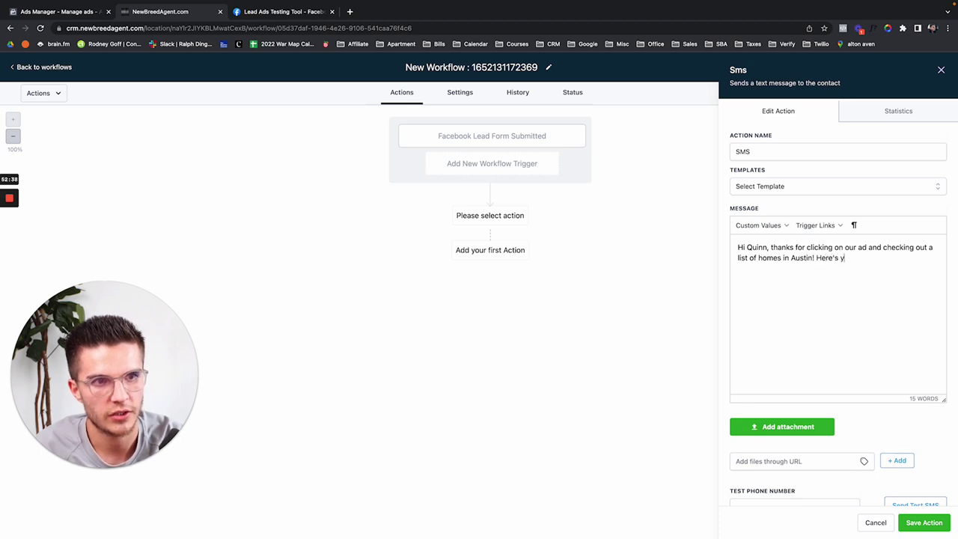
text(our list)
key(super+t)
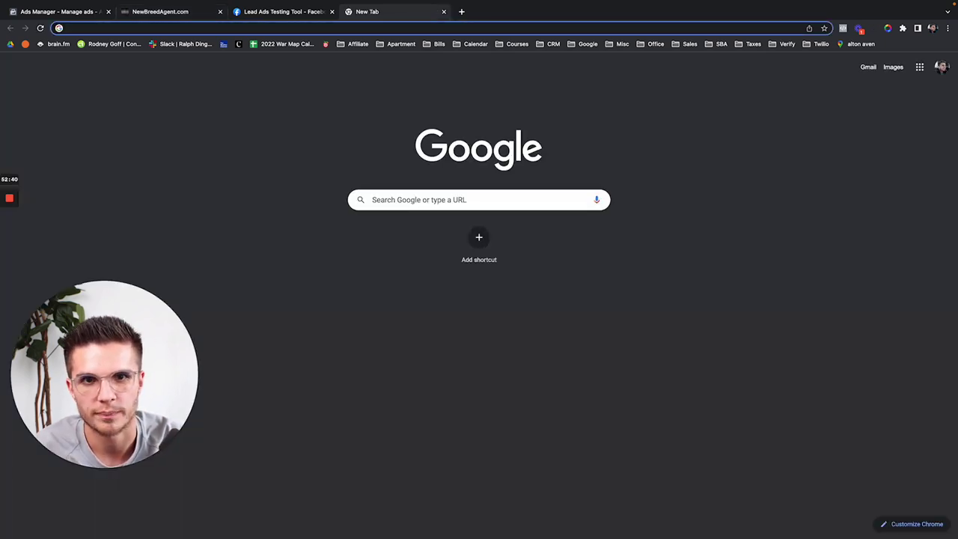
Step: Reopen the Austin Homes for Sale listings page from history and close The Agency Texas tab
key(ctrl+Up)
click(480, 35)
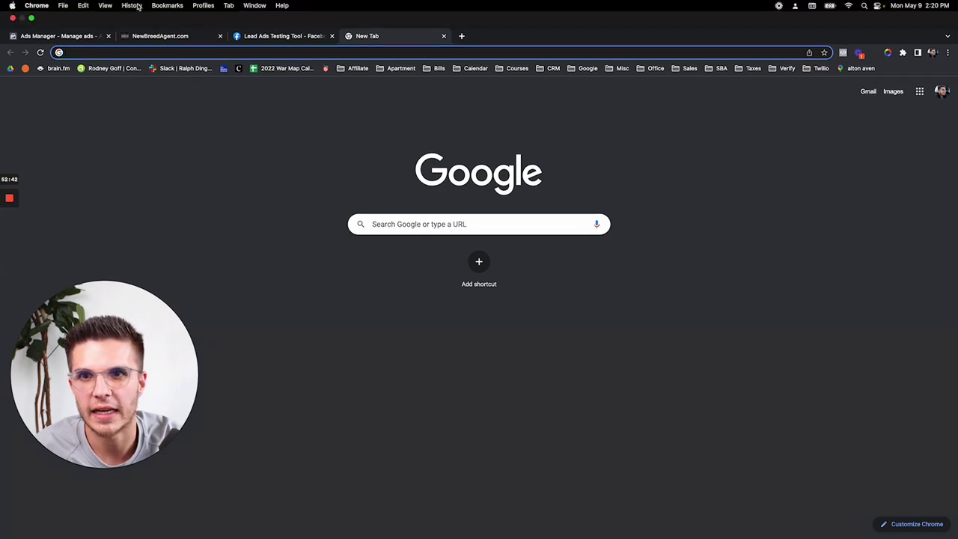
click(131, 5)
click(181, 106)
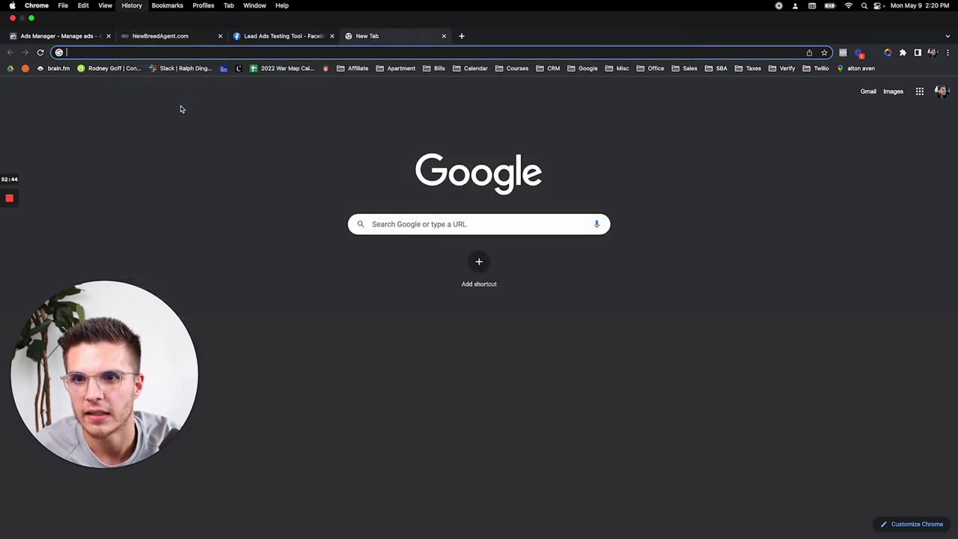
click(137, 5)
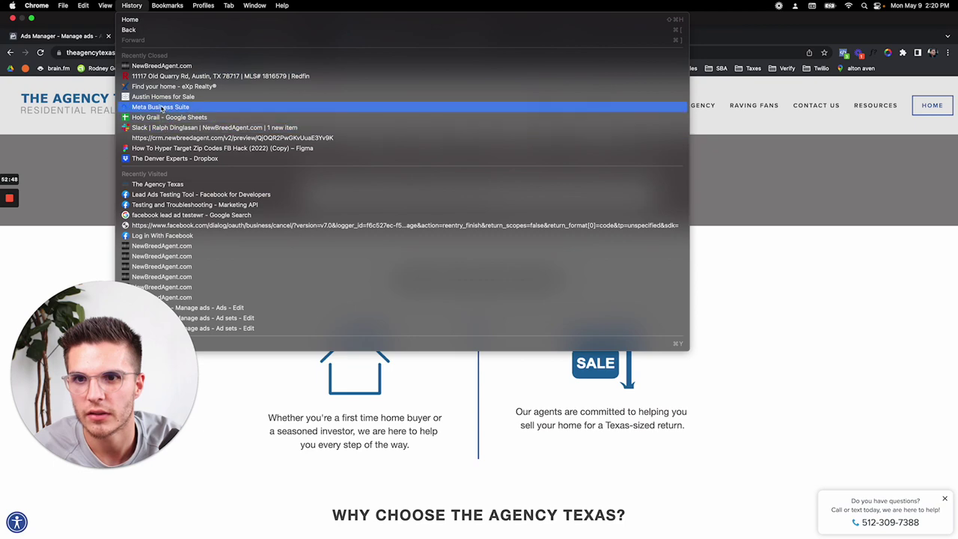
click(161, 97)
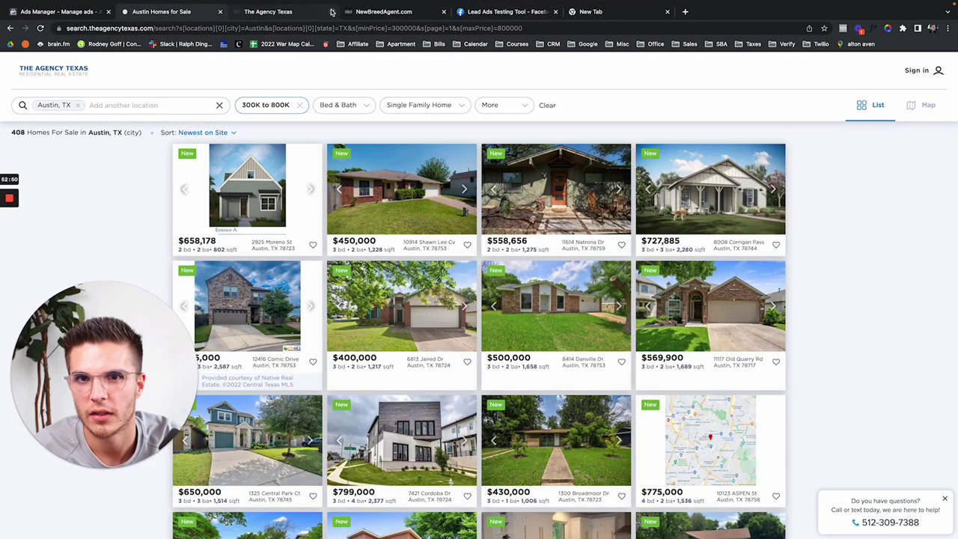
click(332, 11)
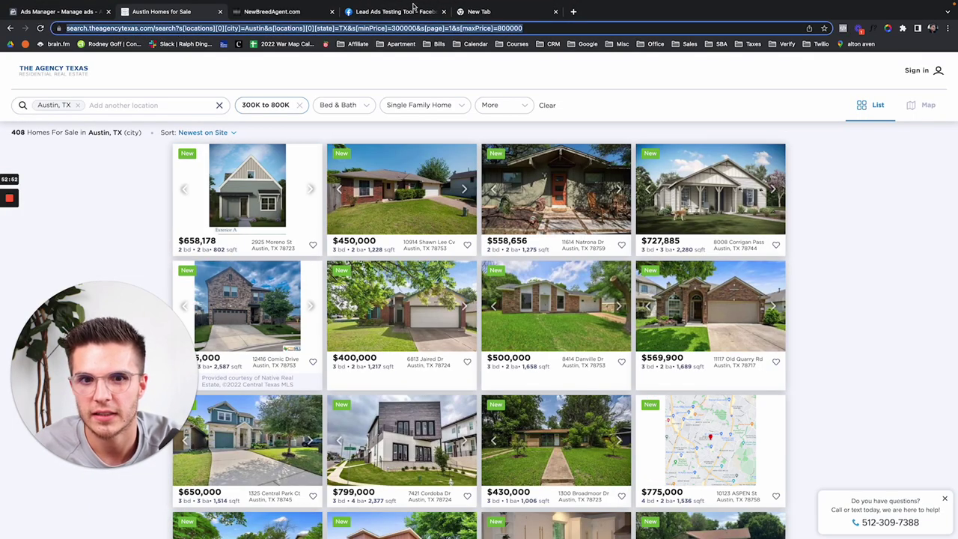
click(505, 13)
text(bitly)
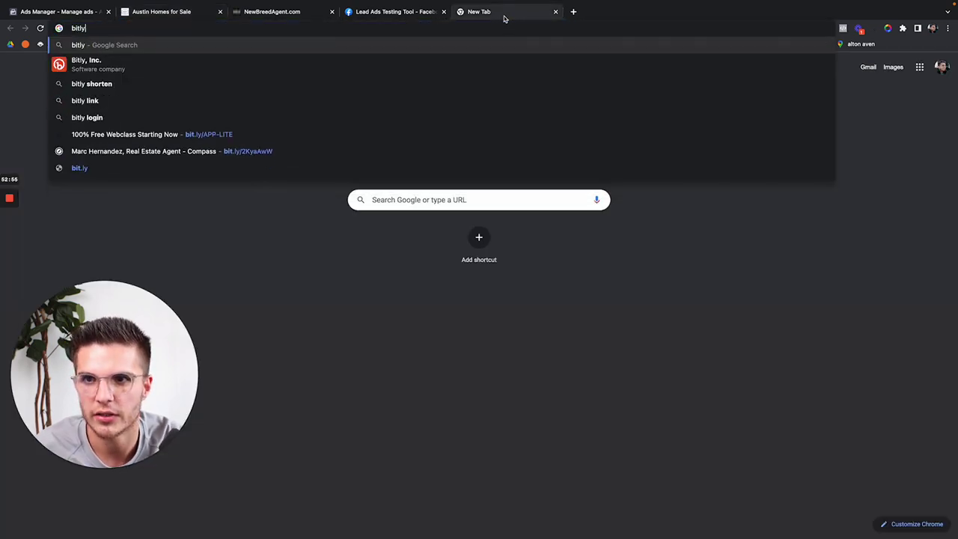
key(Return)
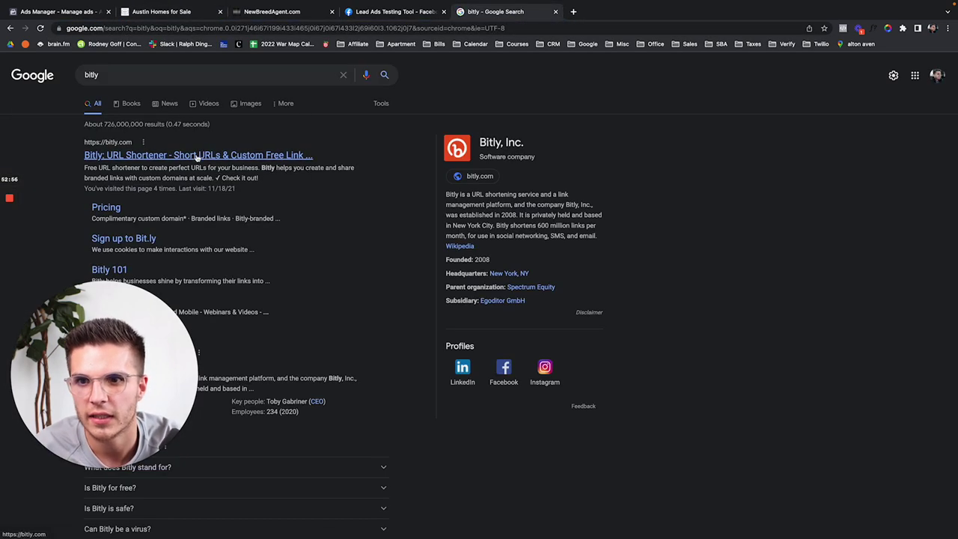
click(207, 157)
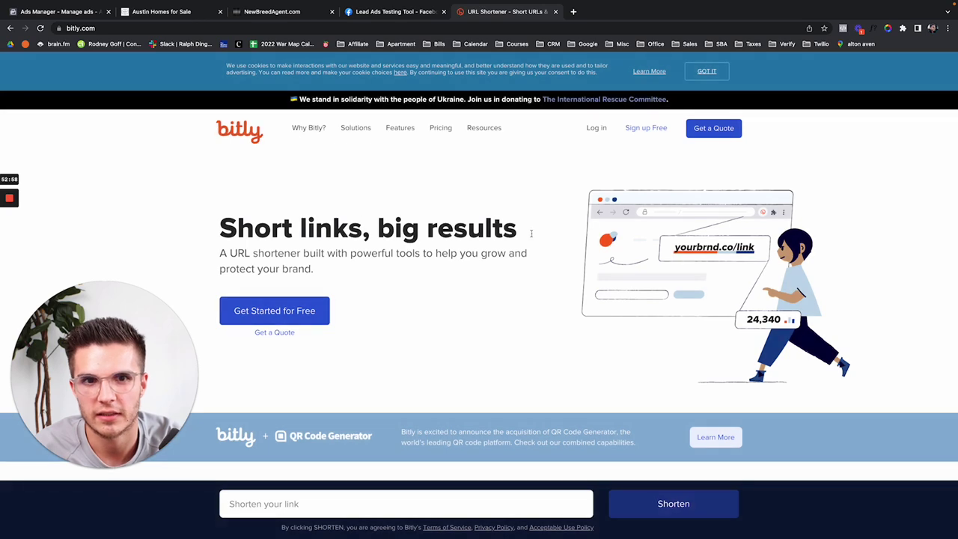
click(281, 501)
key(super+v)
scroll(479, 419, down, 2)
click(633, 366)
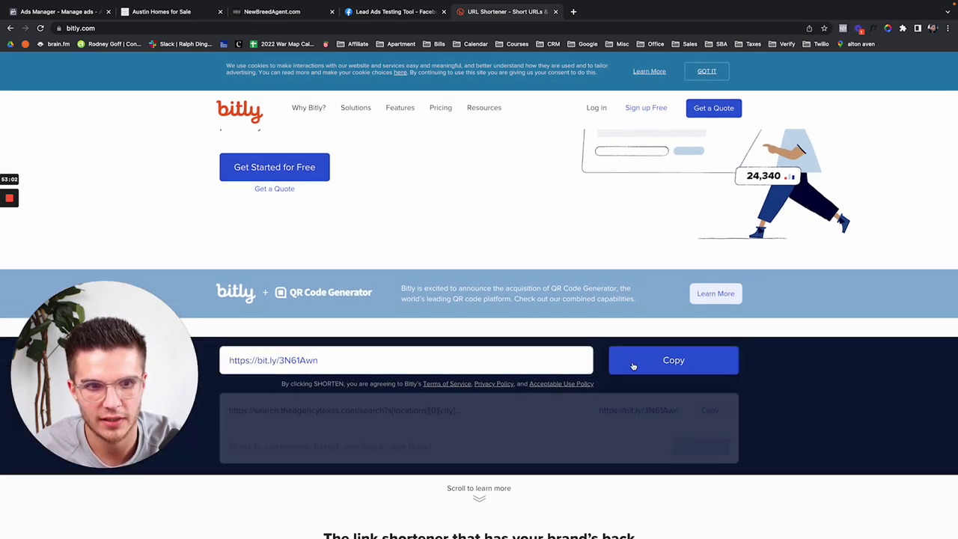
scroll(633, 366, down, 2)
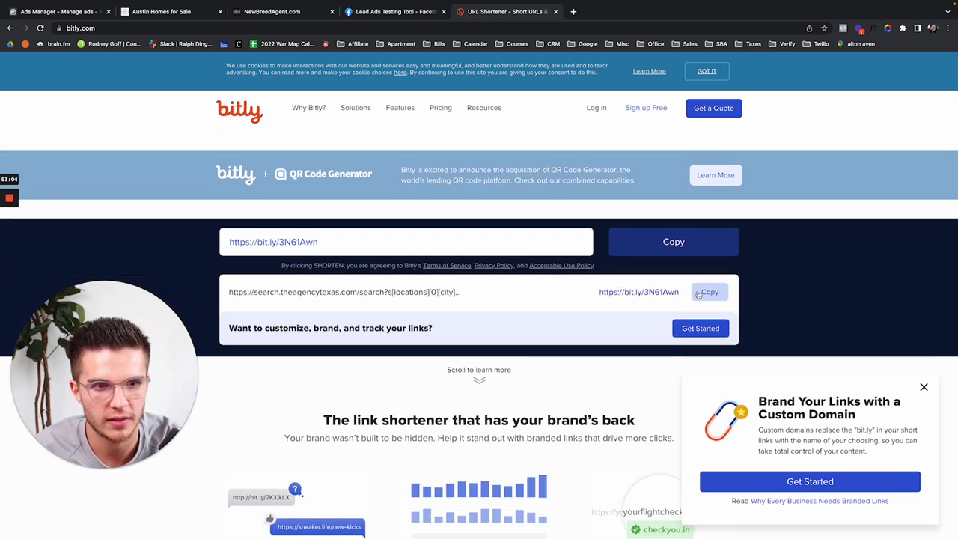
click(698, 293)
click(269, 12)
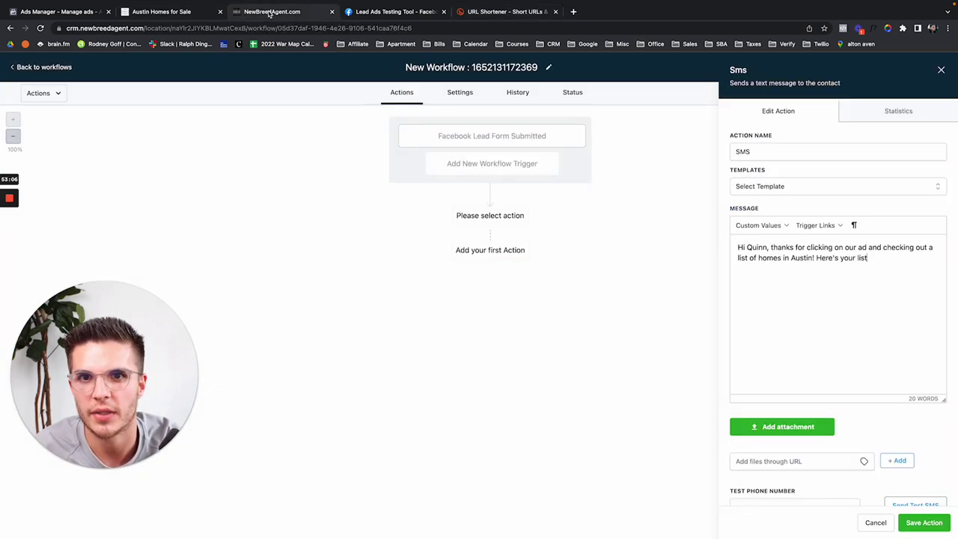
Step: Paste the short link into the SMS, save it, and publish the workflow
key(ctrl+v)
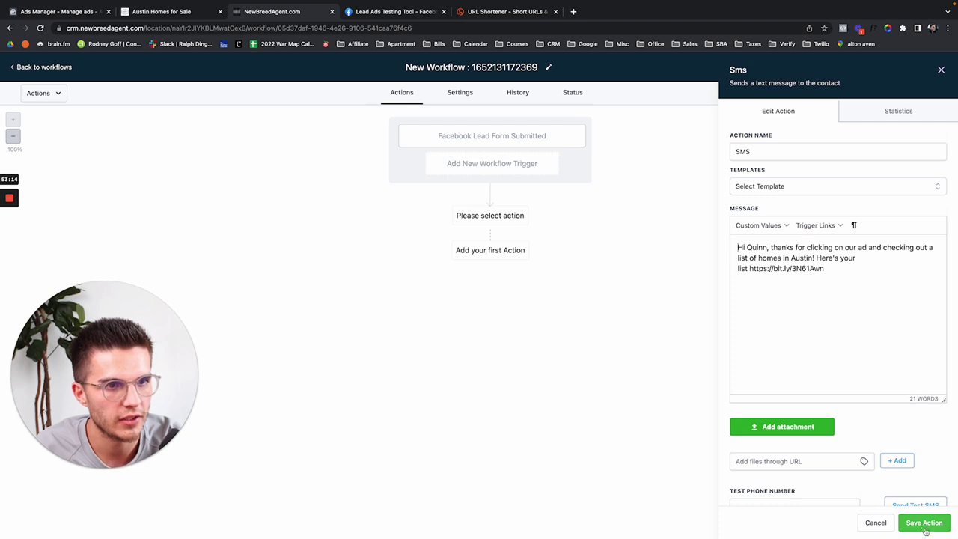
click(924, 522)
click(473, 243)
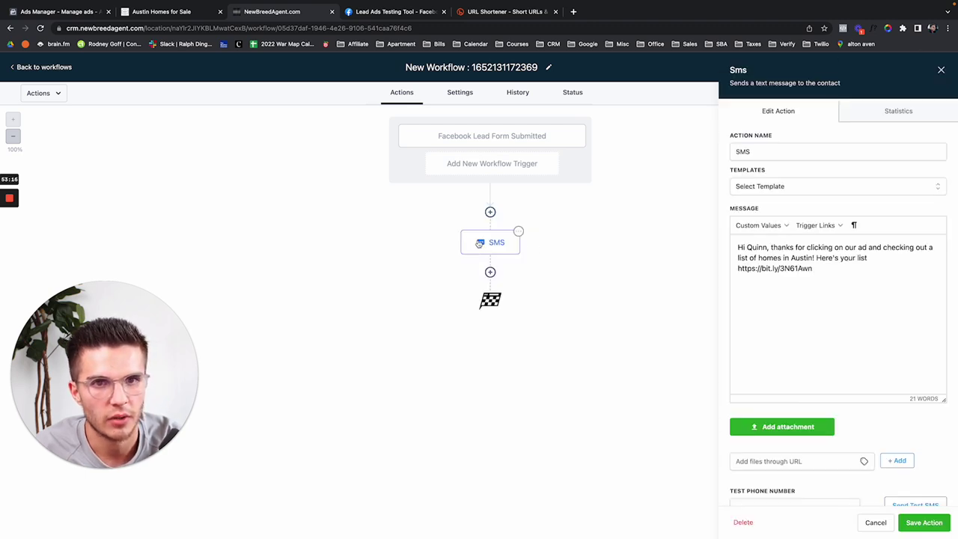
click(941, 70)
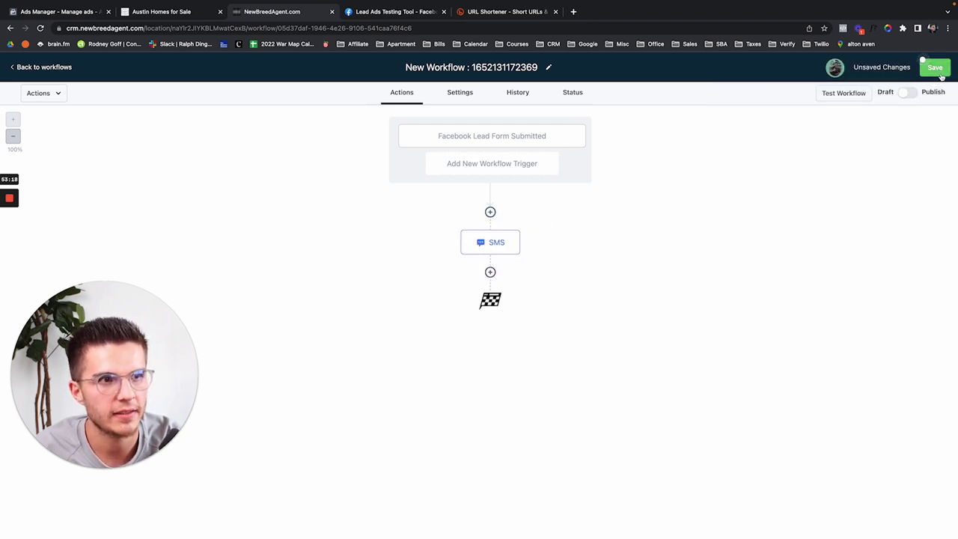
click(935, 67)
click(907, 93)
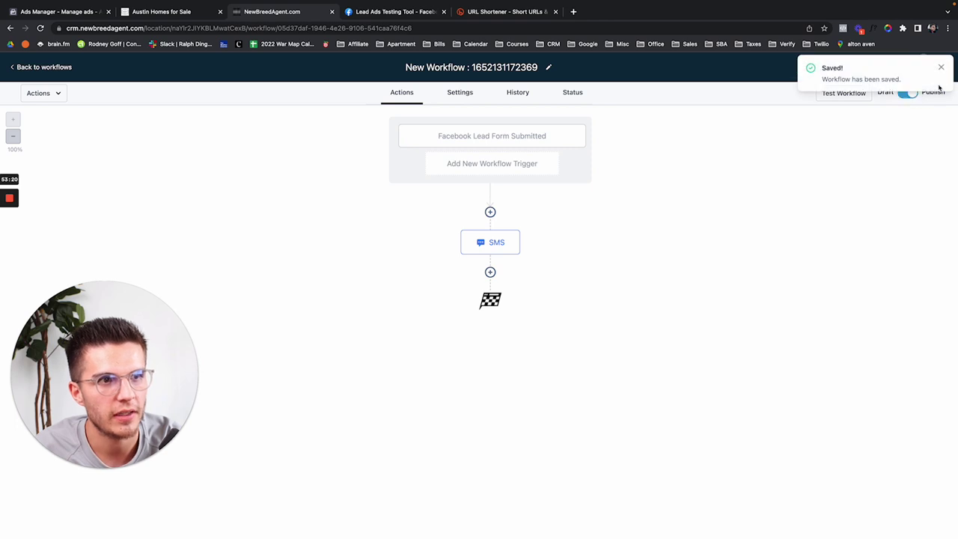
click(936, 69)
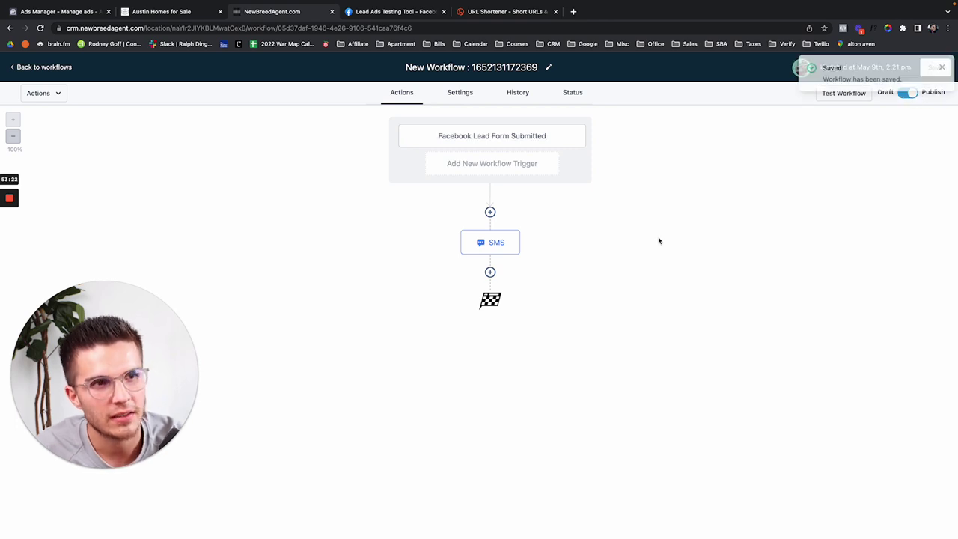
Step: Add a 25-minute Wait step after the SMS and start a second SMS action
click(491, 273)
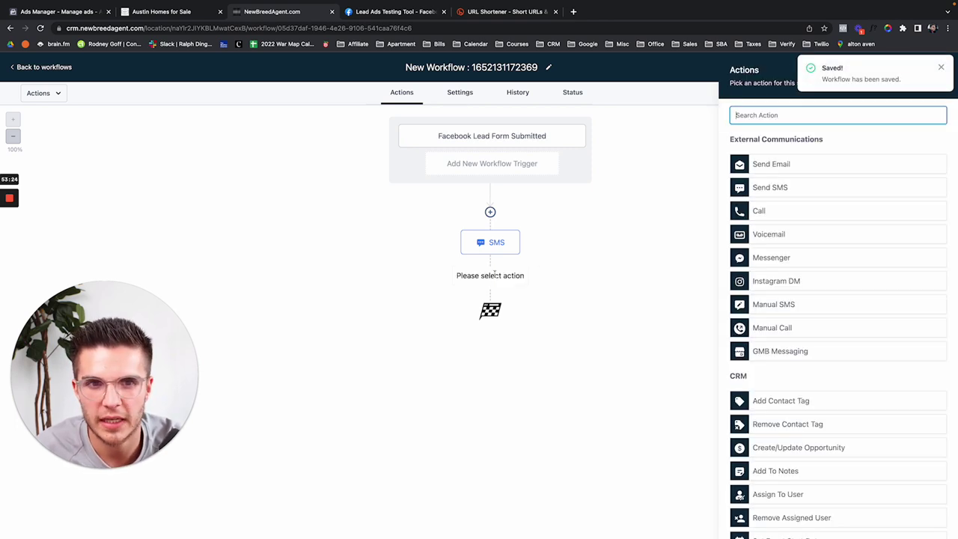
text(wa)
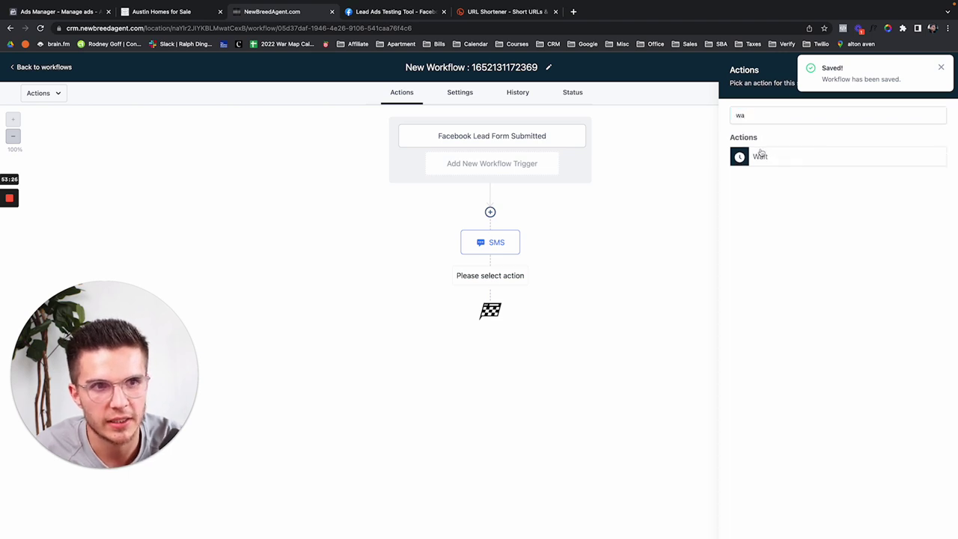
click(761, 156)
click(695, 217)
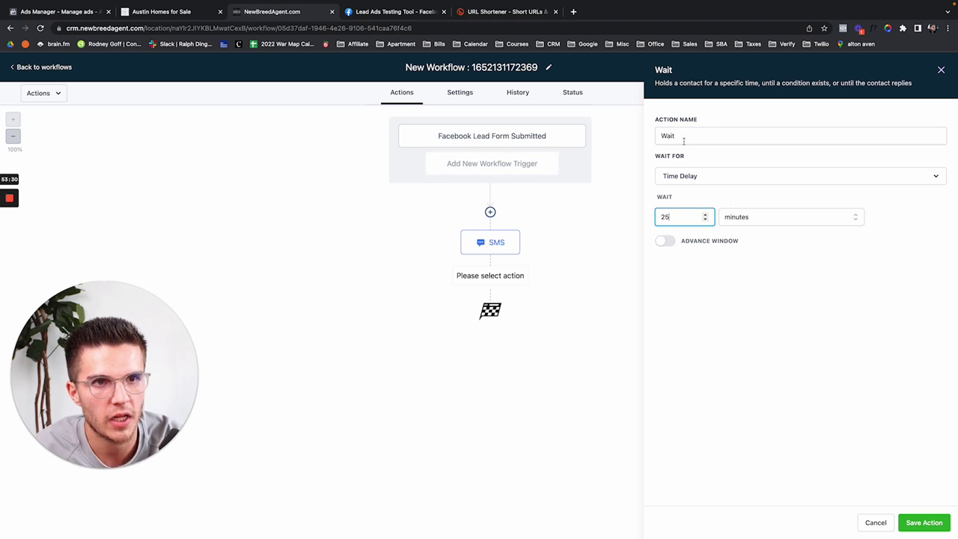
click(922, 522)
click(490, 335)
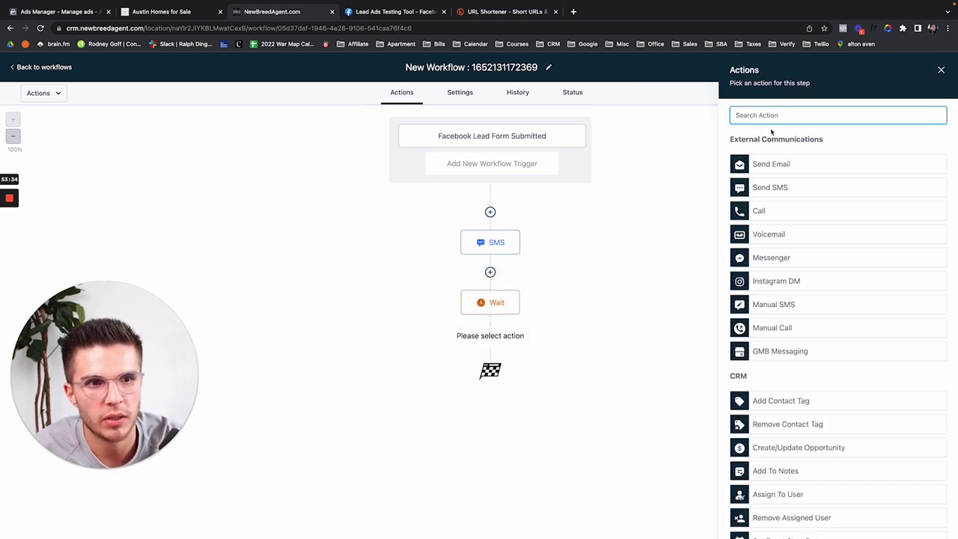
click(795, 191)
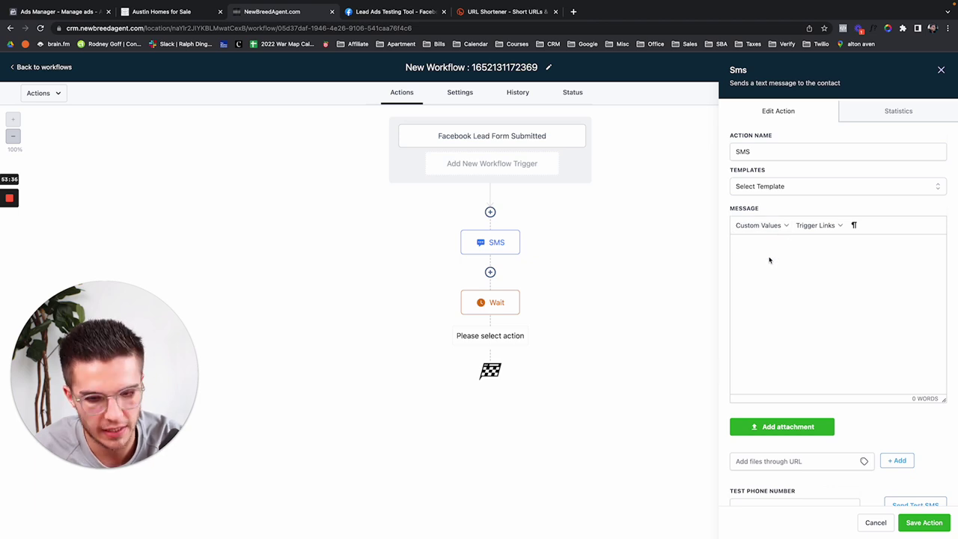
Step: Write the follow-up SMS greeting the contact's First Name and asking about the properties, then save it
text(Hi)
click(757, 225)
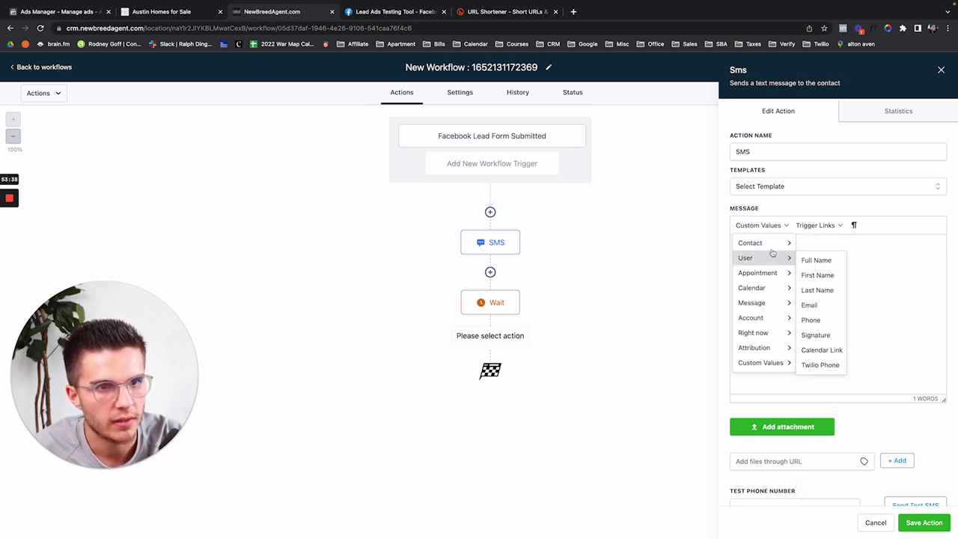
mouse_move(756, 242)
click(816, 259)
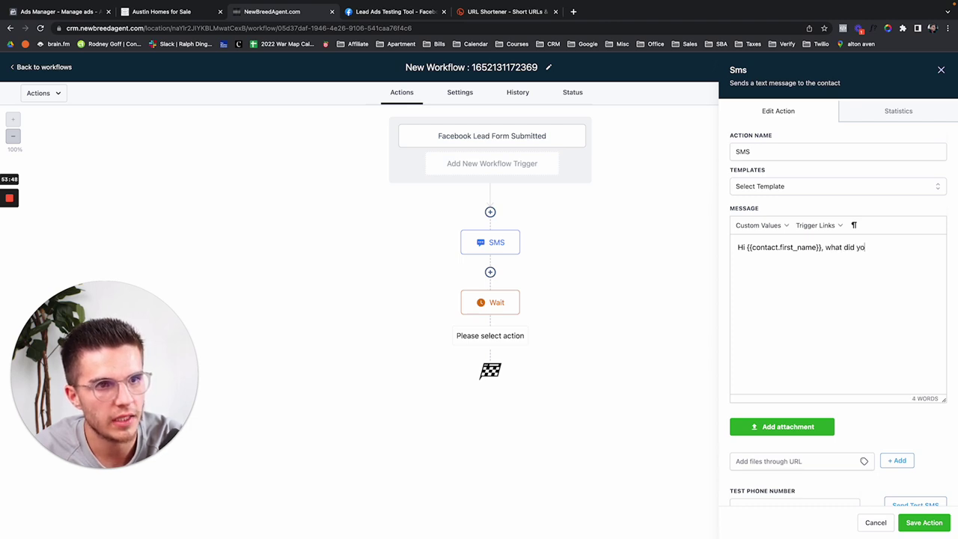
text(roperties we sent you? Do you need a different list, or a different price point?)
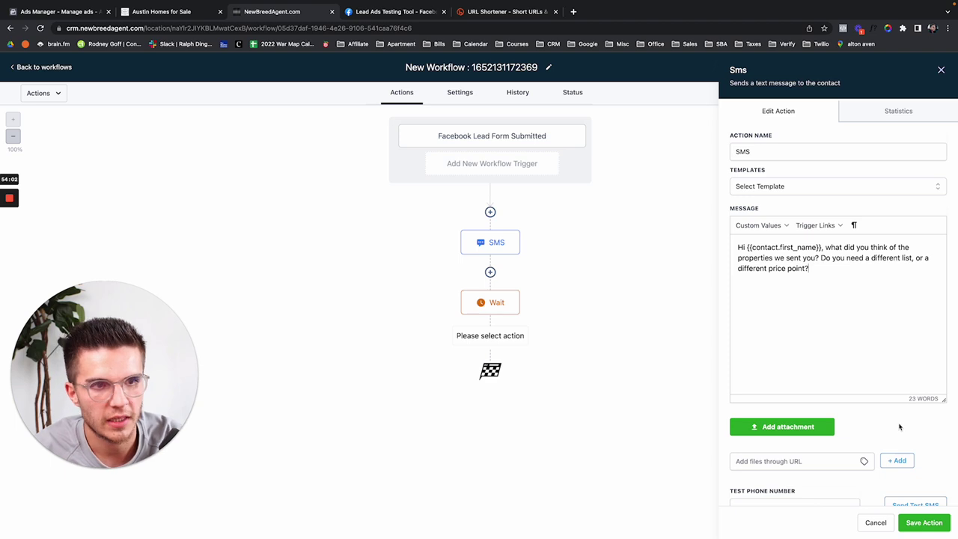
click(932, 526)
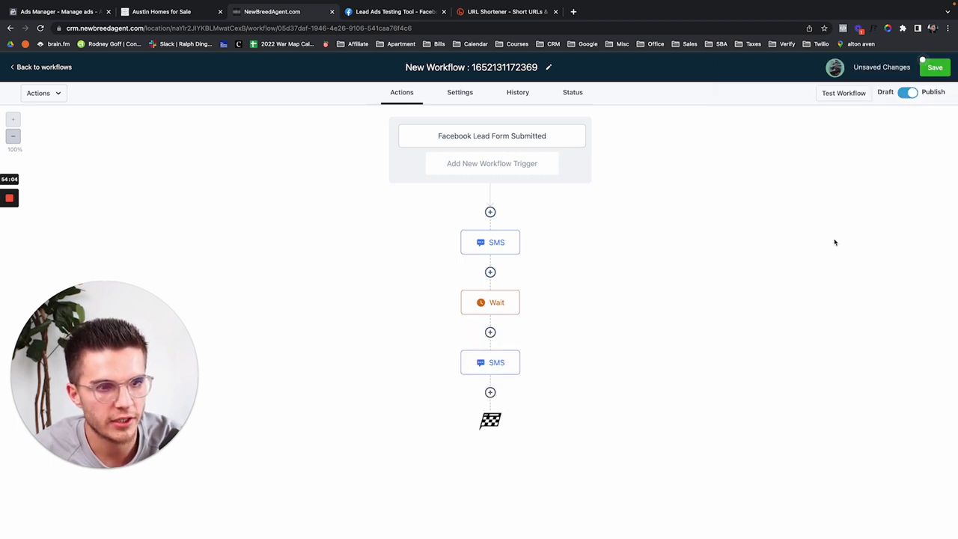
Step: Replace the hard-coded name in the first SMS greeting with the contact First Name placeholder
click(928, 68)
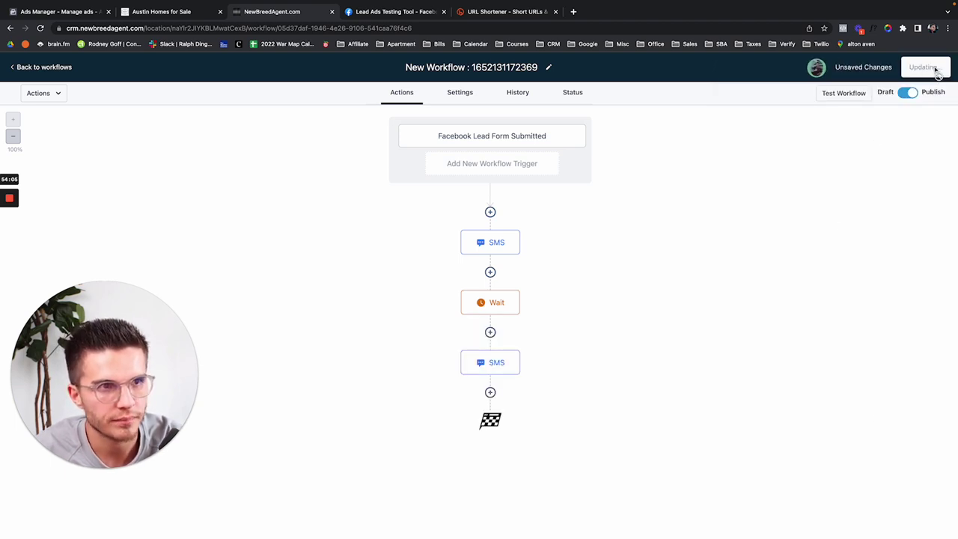
click(488, 144)
click(491, 244)
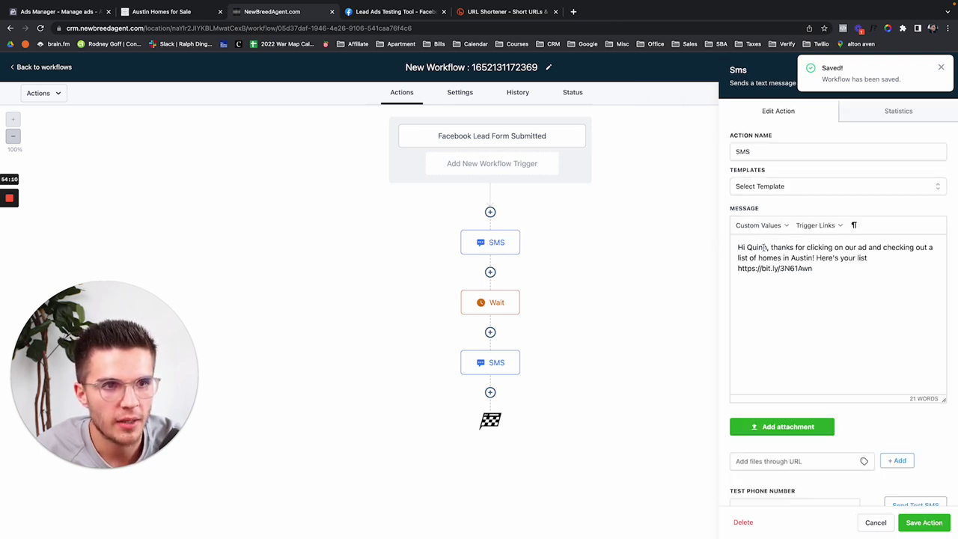
drag(768, 247, 747, 247)
key(BackSpace)
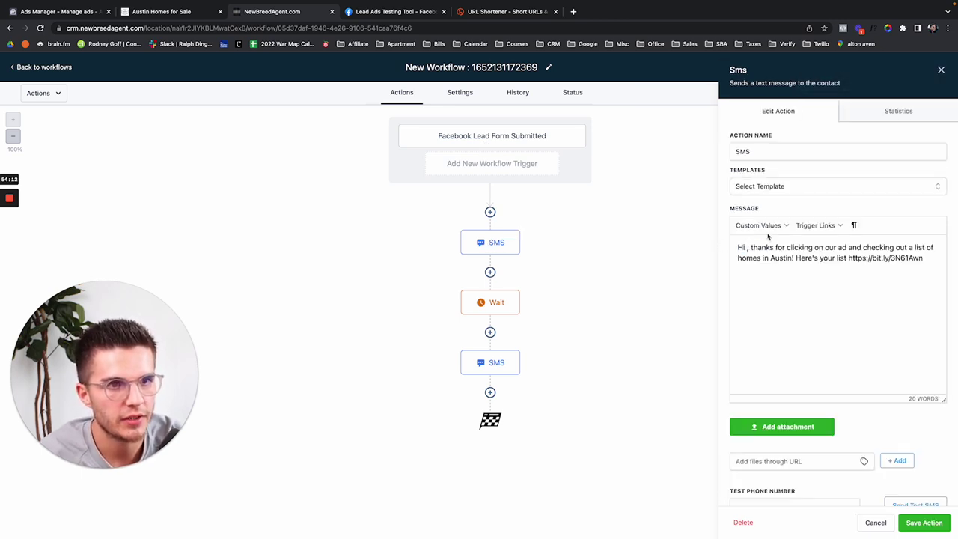
click(758, 226)
mouse_move(794, 241)
click(822, 259)
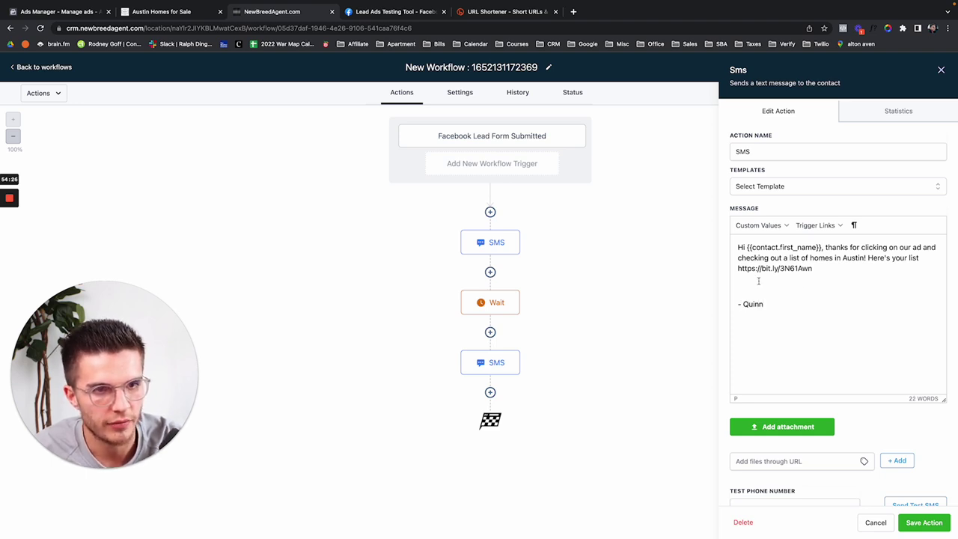
Step: Insert and then remove a sender first-name placeholder, and save the first SMS and workflow
click(781, 226)
mouse_move(790, 258)
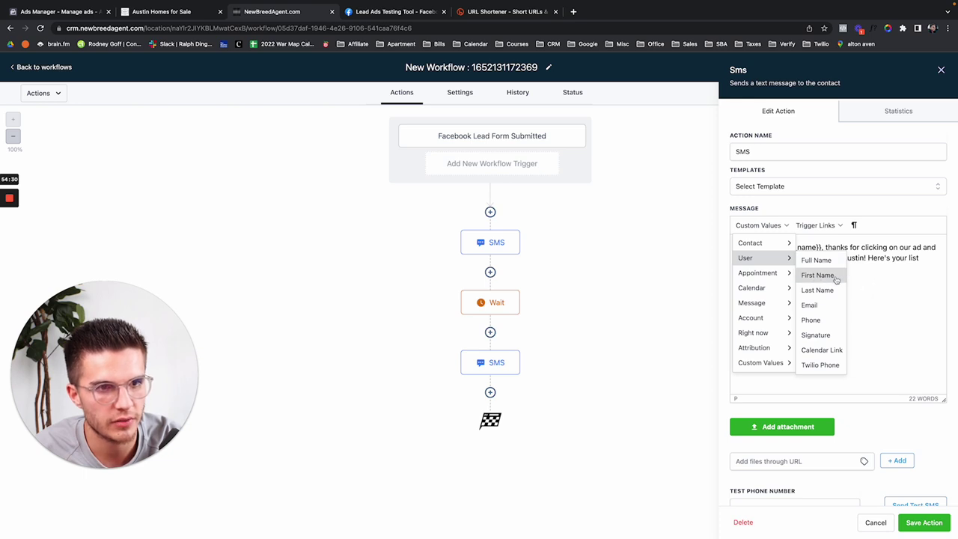
click(835, 277)
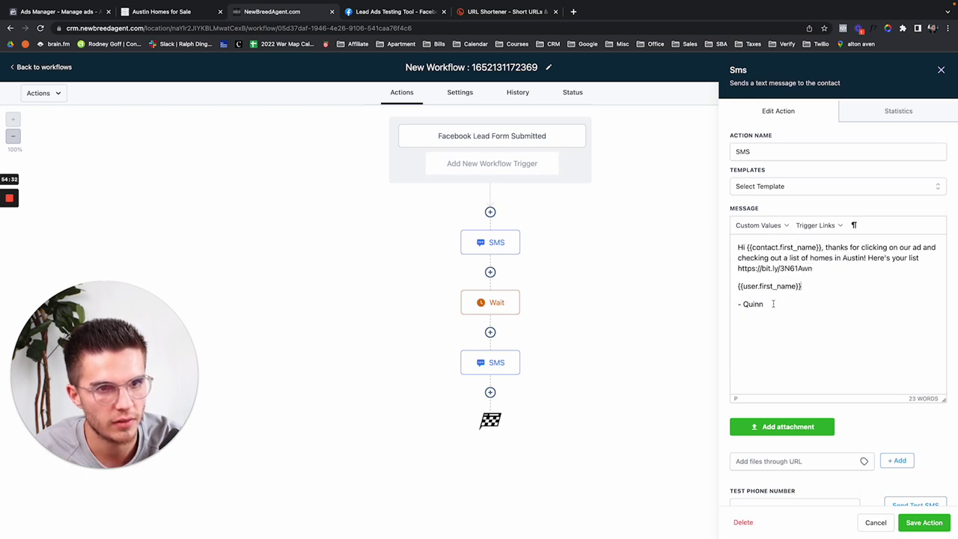
drag(799, 293, 684, 290)
key(BackSpace)
key(BackSpace)
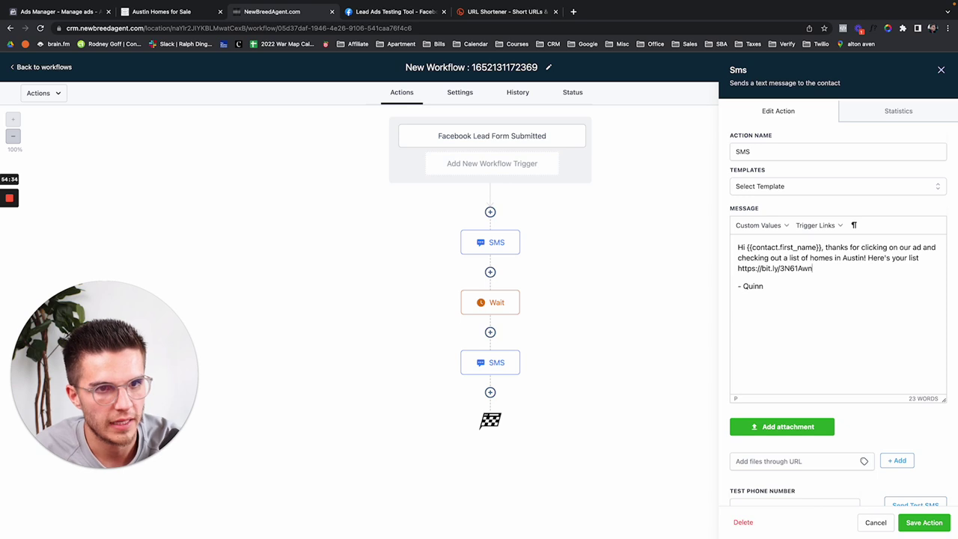
click(925, 522)
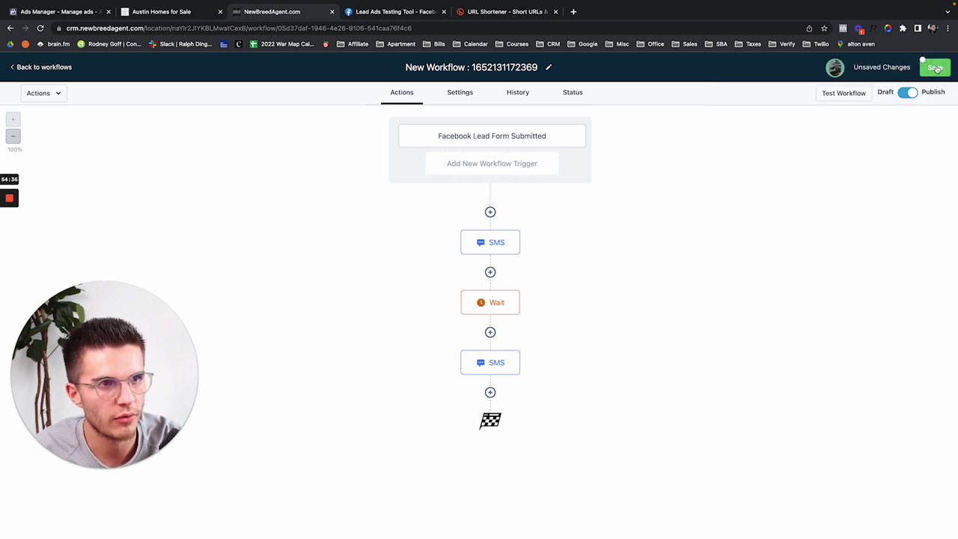
click(935, 67)
Step: Review the SMS, 25-minute Wait and follow-up SMS steps, saving the follow-up text
click(501, 240)
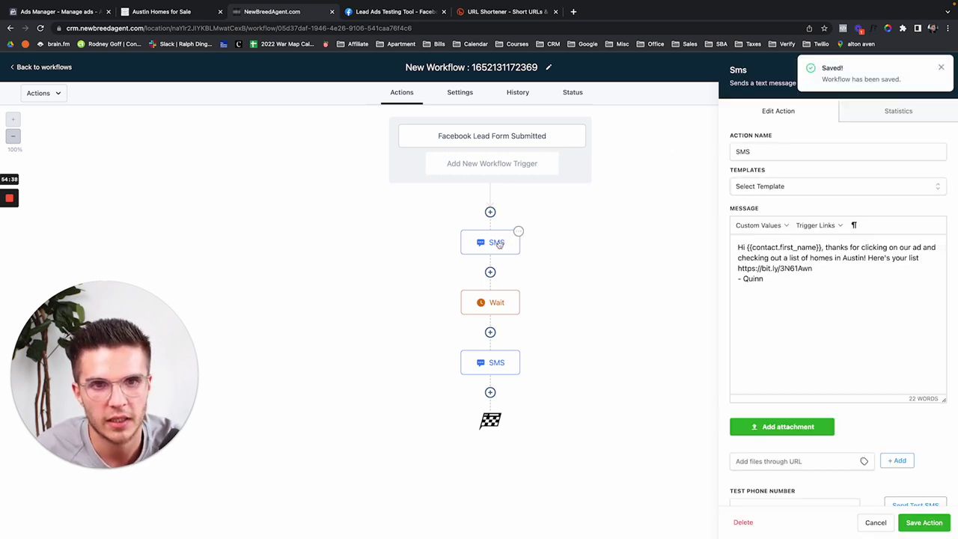
click(503, 302)
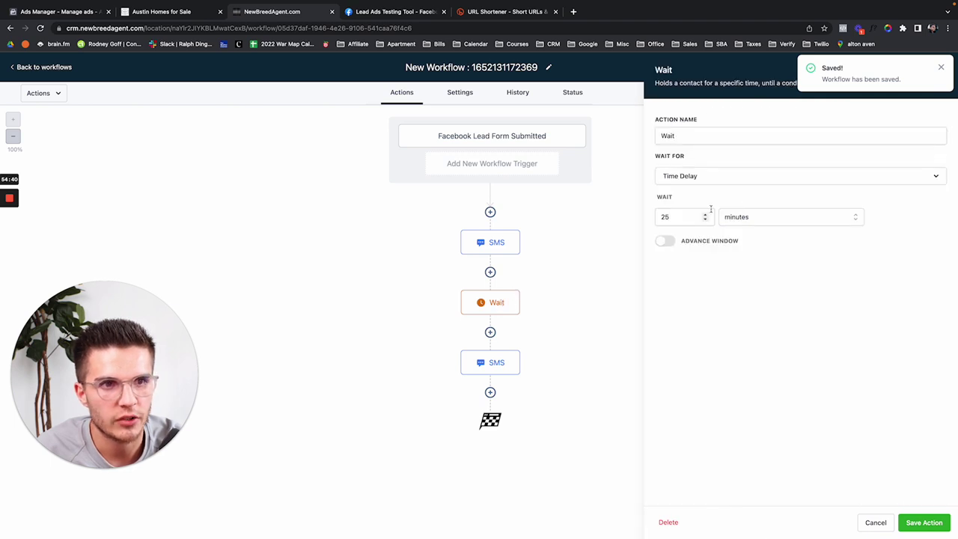
click(515, 359)
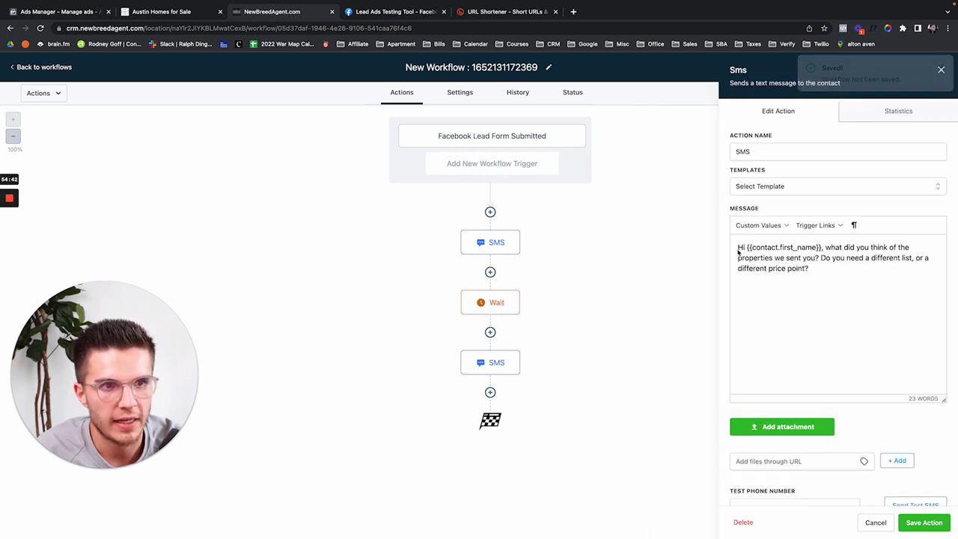
click(829, 279)
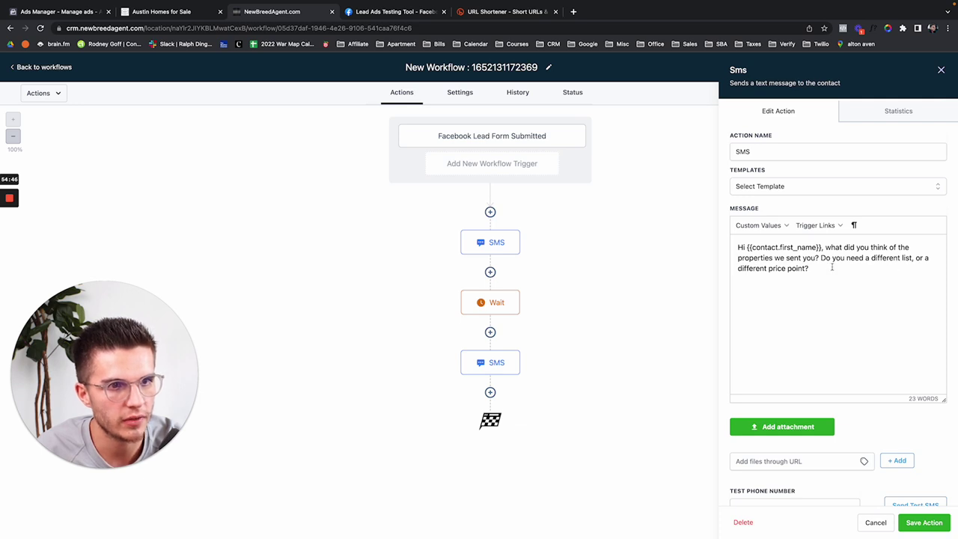
click(917, 522)
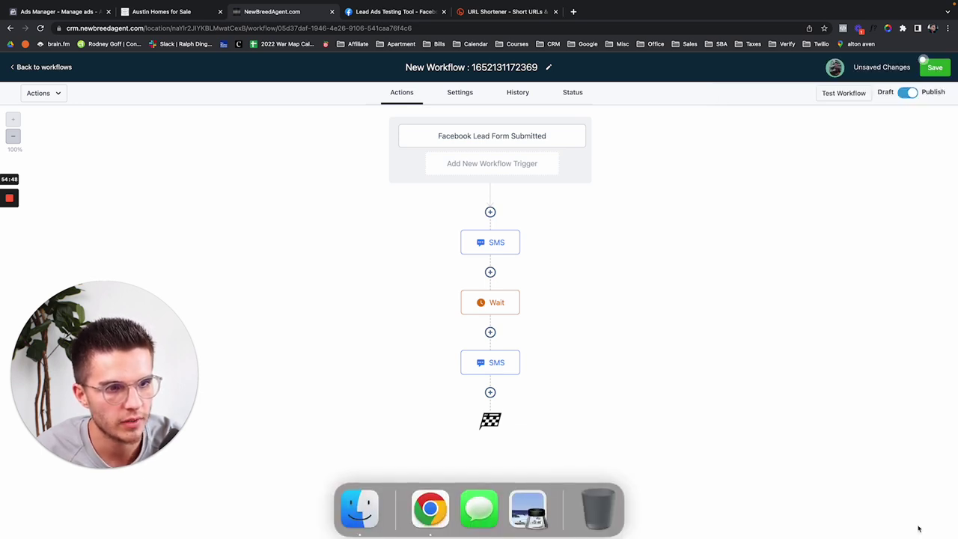
Step: Grab the first SMS's wording and add a Send Email step before it
click(490, 272)
click(778, 168)
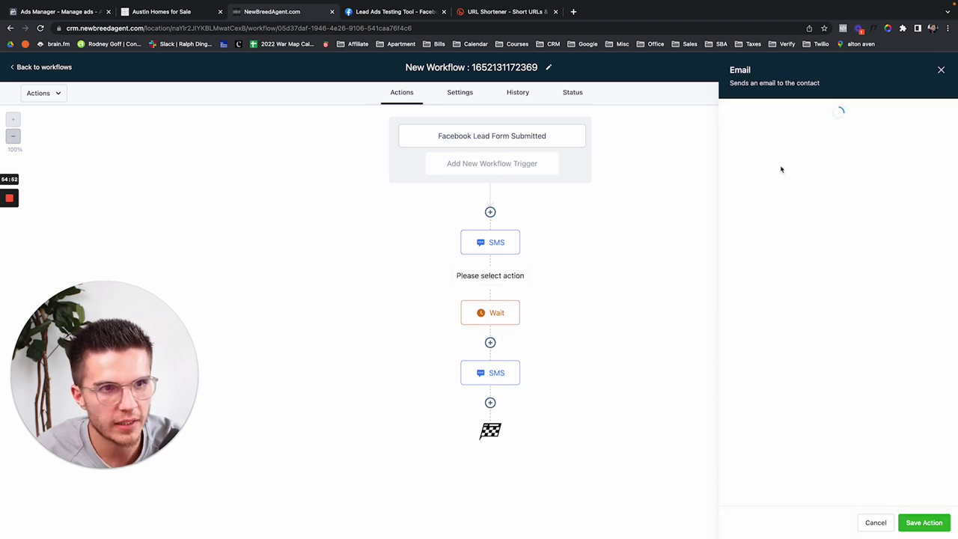
click(497, 241)
key(ctrl+a)
key(ctrl+c)
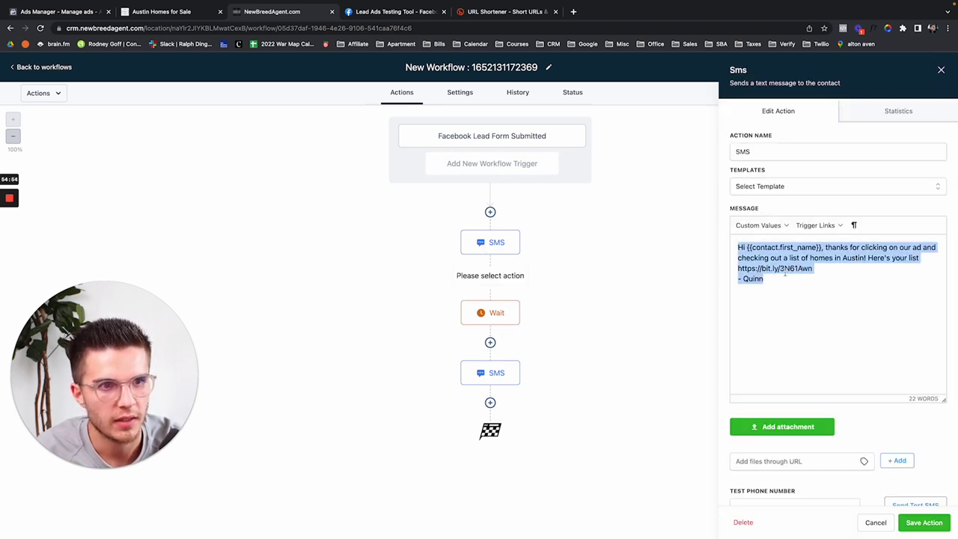
click(490, 212)
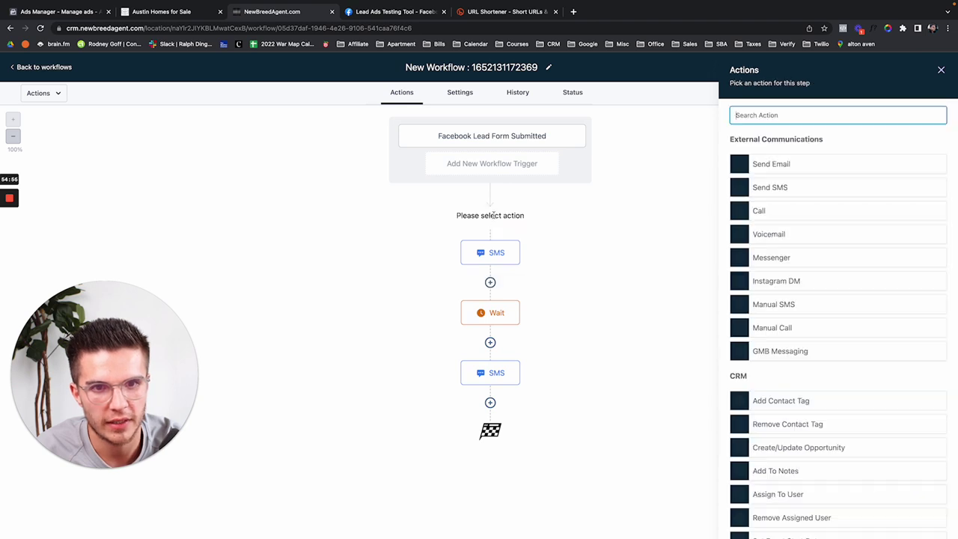
click(774, 169)
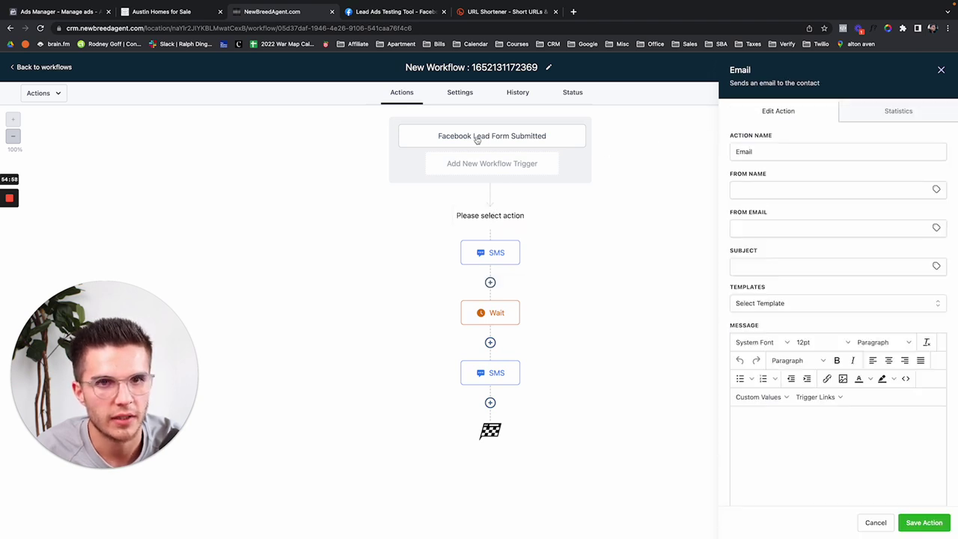
Step: Fill the sender name and email, subject 'List of Homes in Austin', paste the message, and save
click(764, 189)
text(Q)
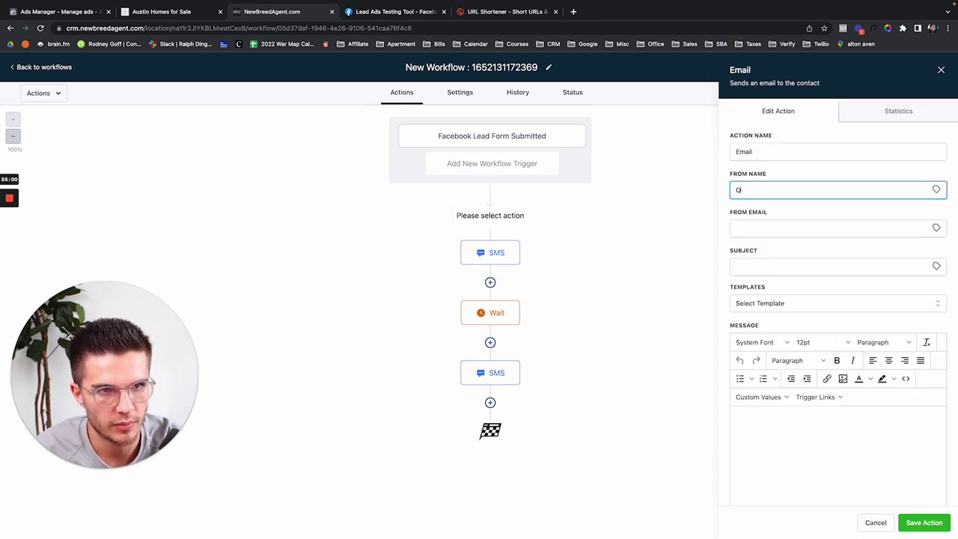
text(uinn)
key(Tab)
text(qu)
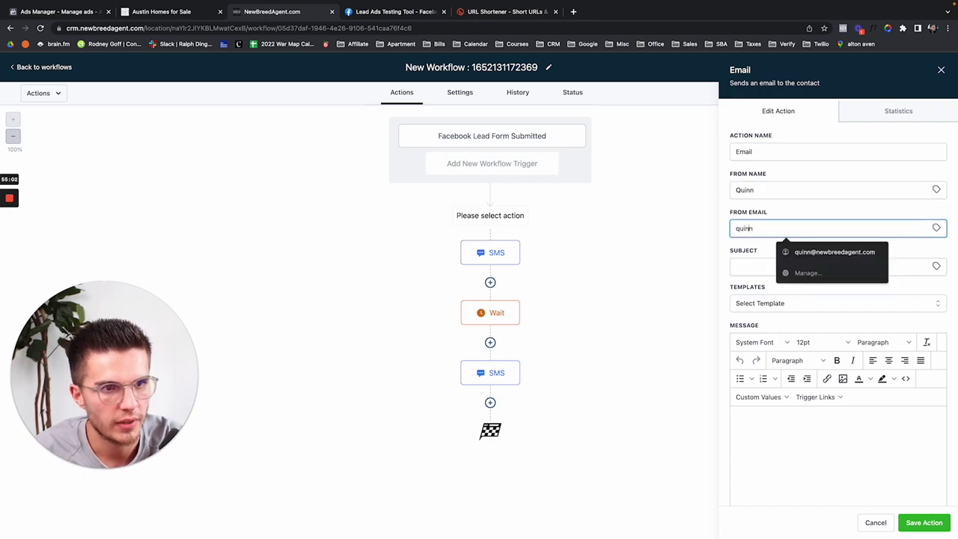
click(877, 260)
click(705, 473)
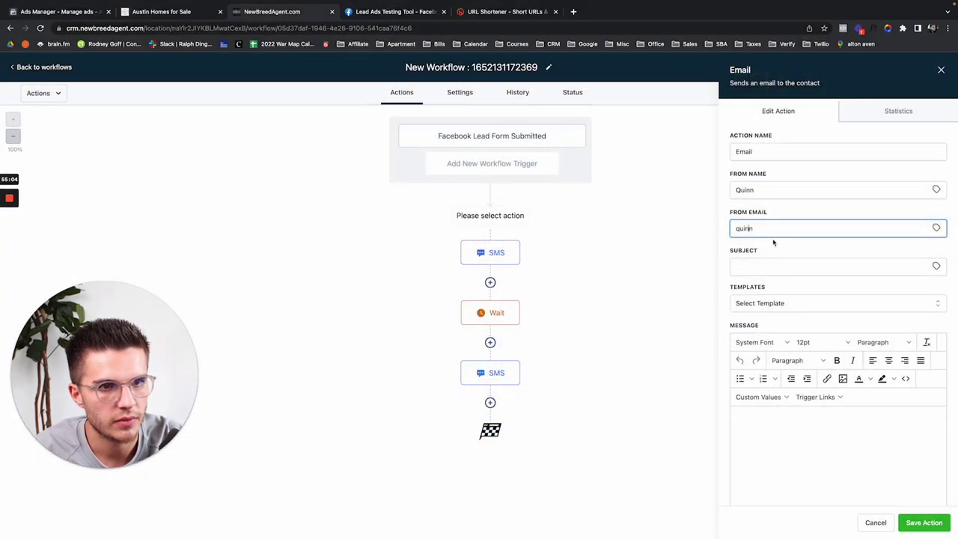
click(809, 251)
click(780, 268)
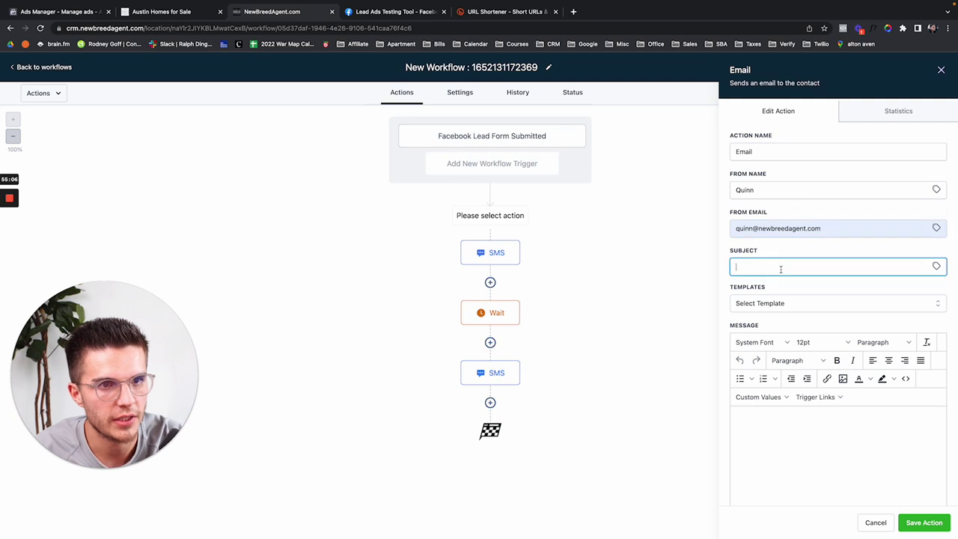
text(List of H)
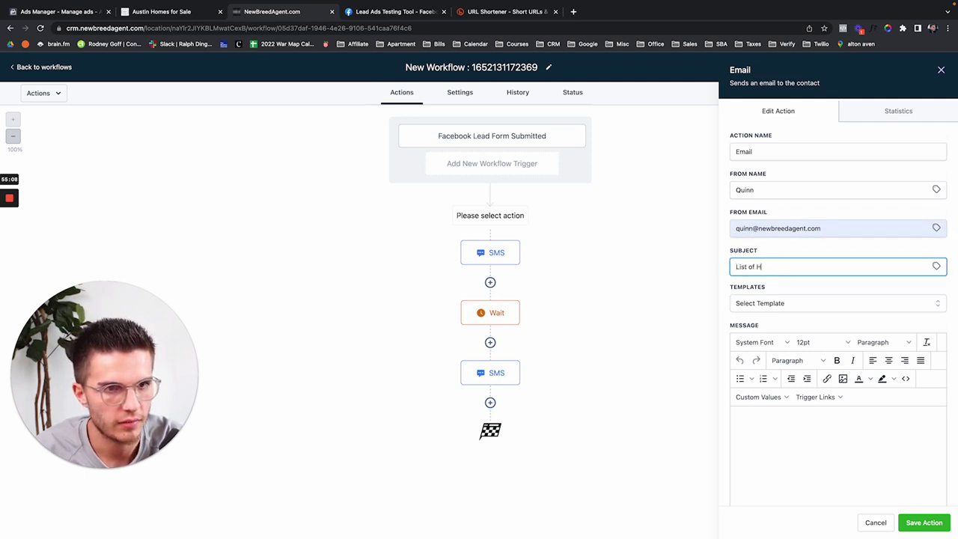
text(omes in Austin)
key(Tab)
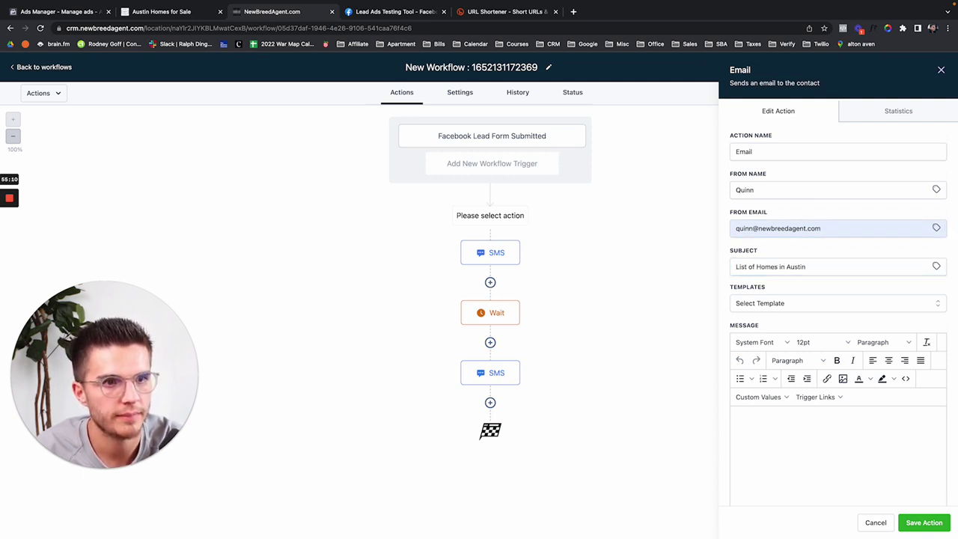
key(ctrl+v)
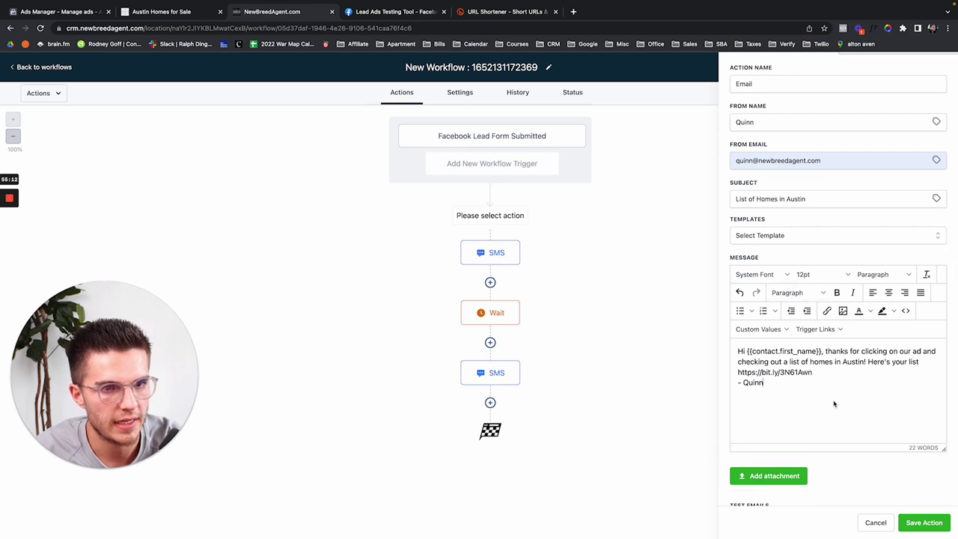
click(911, 520)
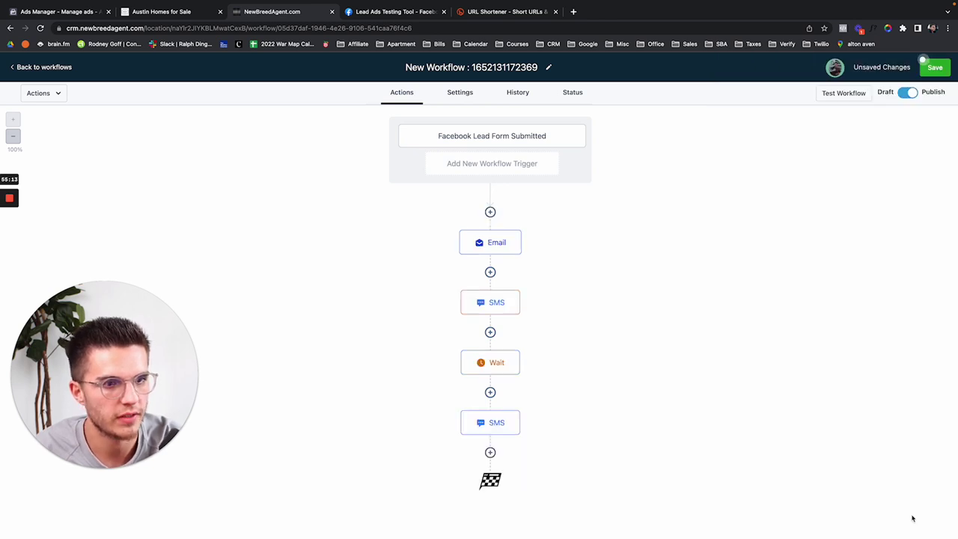
Step: Save the workflow's Email, SMS, Wait and SMS steps without adding another action
click(931, 68)
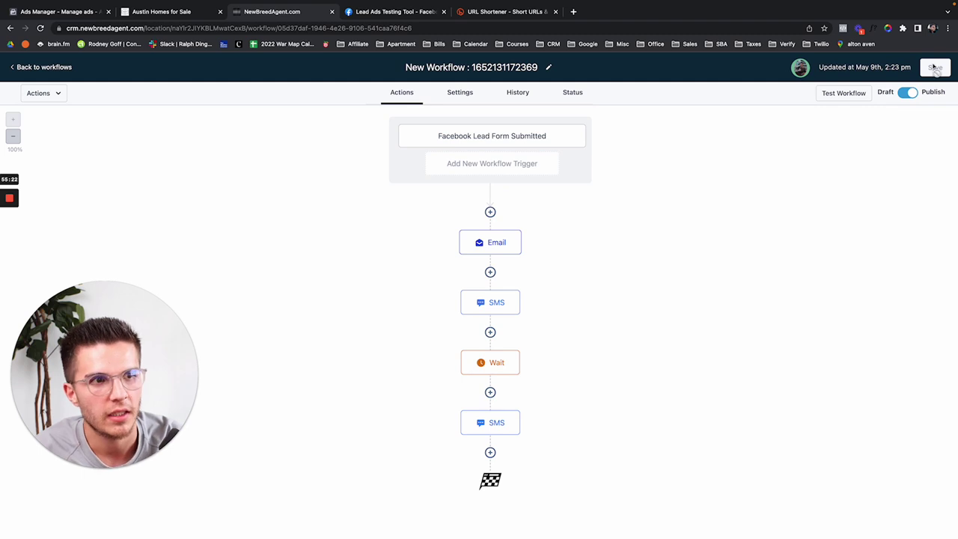
click(490, 273)
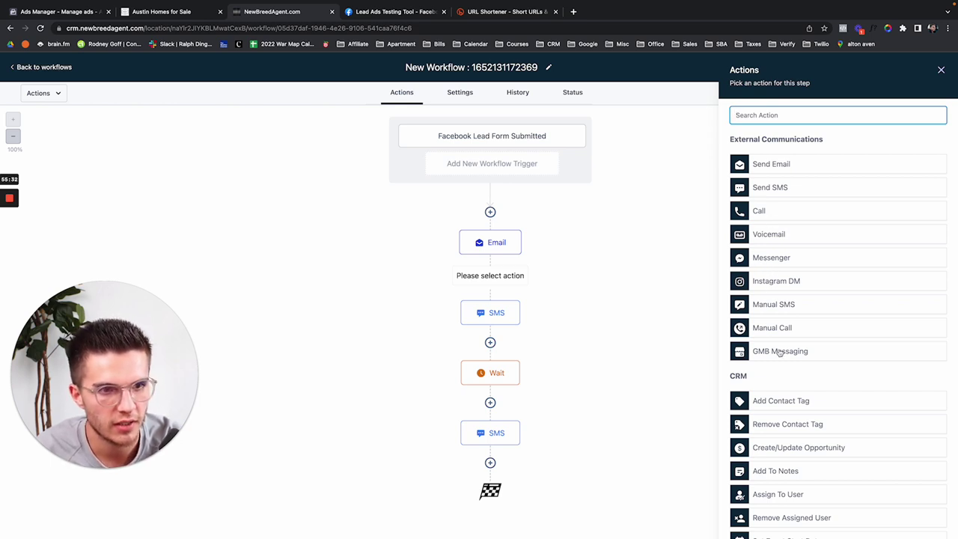
scroll(841, 344, down, 2)
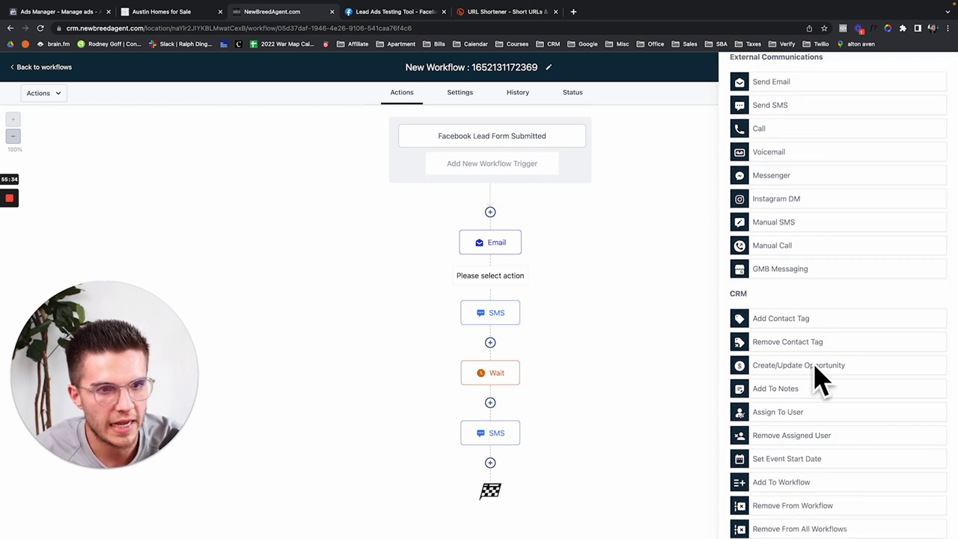
scroll(824, 369, down, 5)
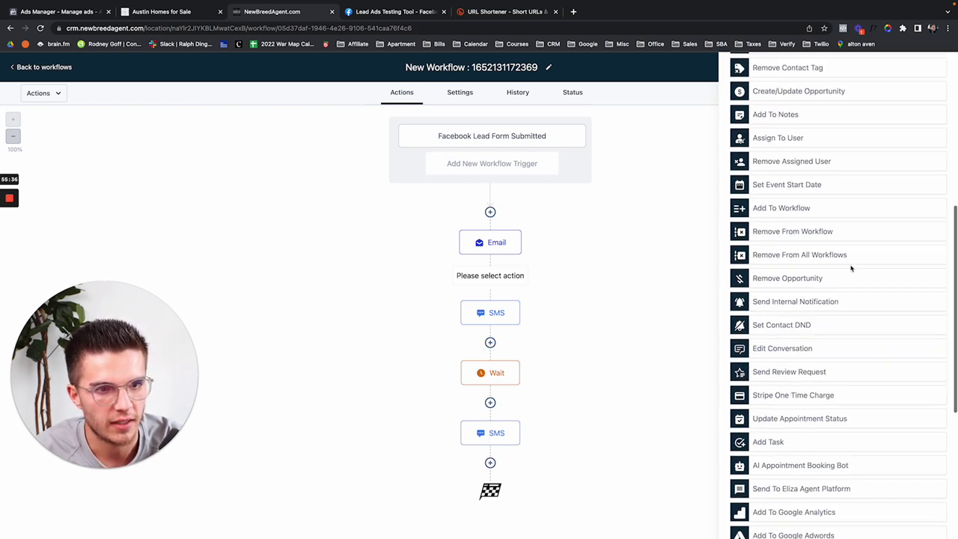
scroll(853, 255, up, 10)
click(941, 70)
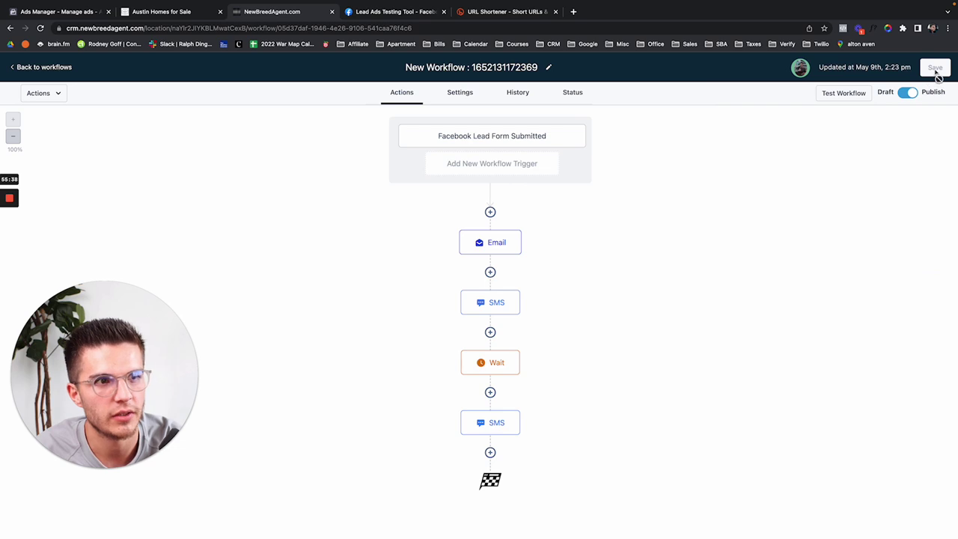
Step: Return to the Automation Workflows list and page back and forth through its workflows
click(47, 68)
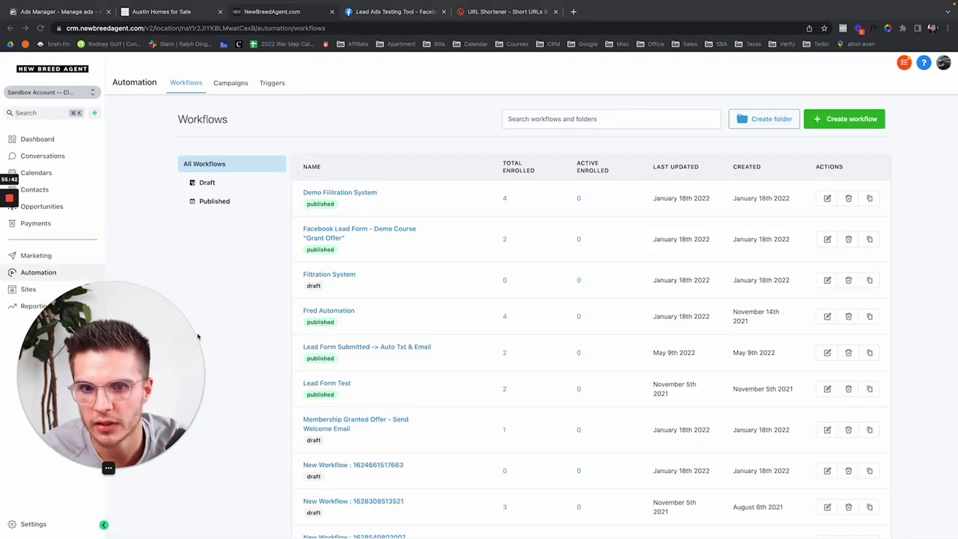
scroll(315, 403, down, 3)
scroll(734, 407, up, 3)
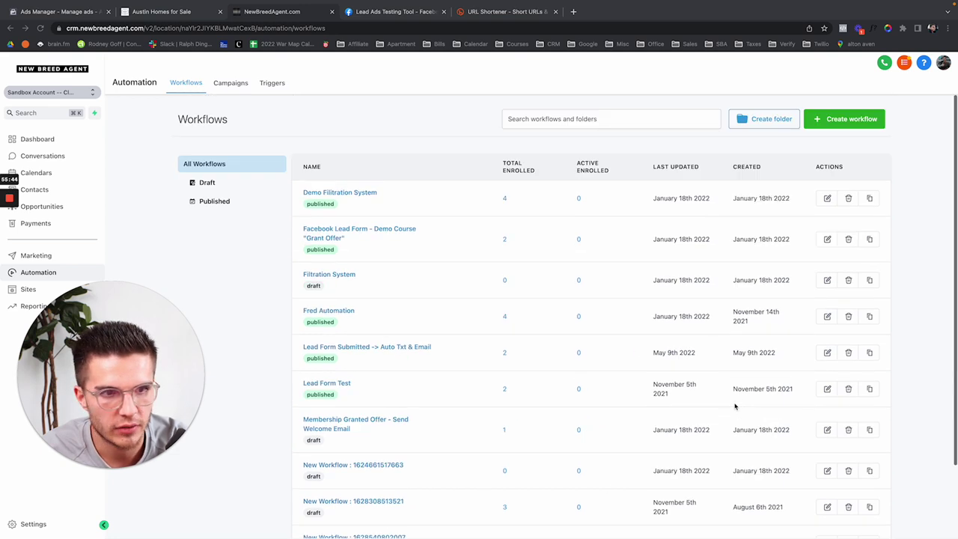
scroll(599, 330, down, 1)
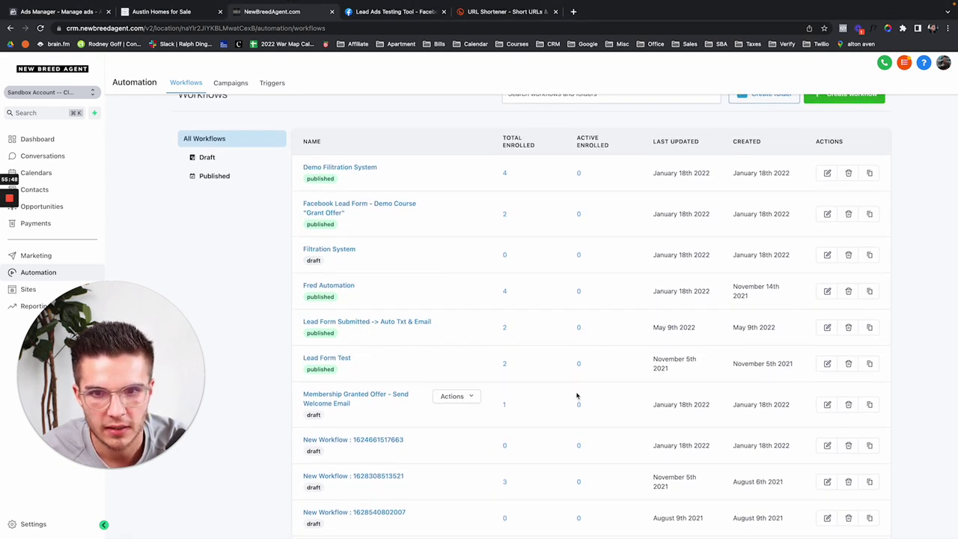
scroll(756, 270, down, 2)
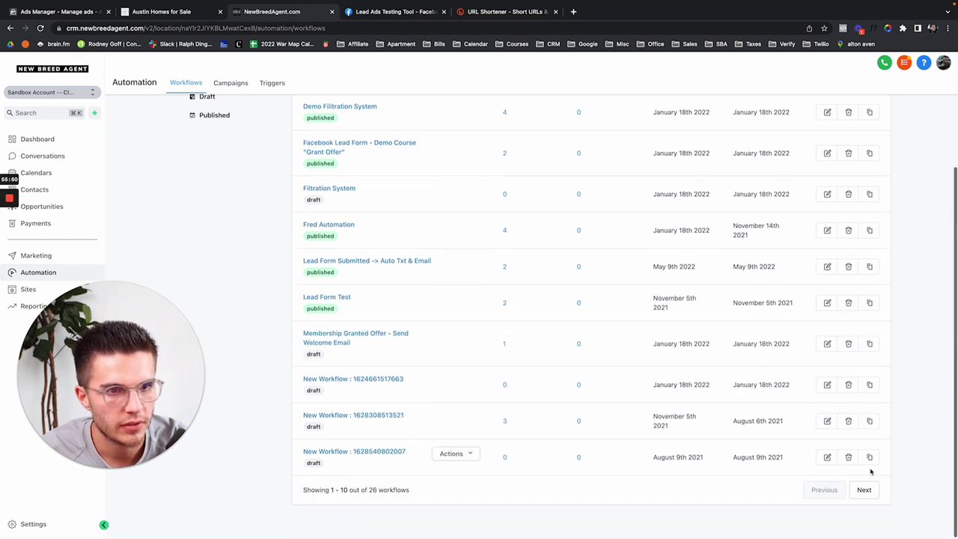
click(865, 490)
scroll(809, 449, down, 1)
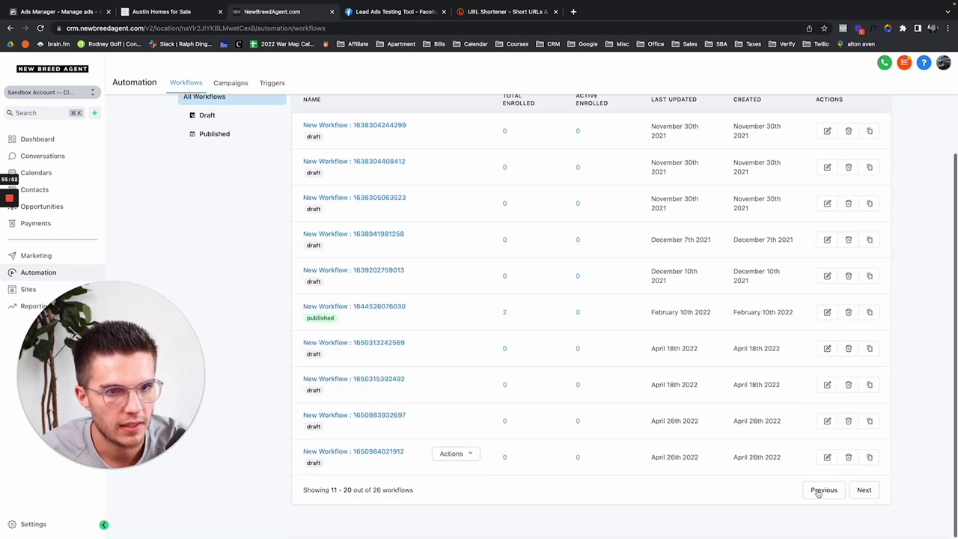
click(824, 490)
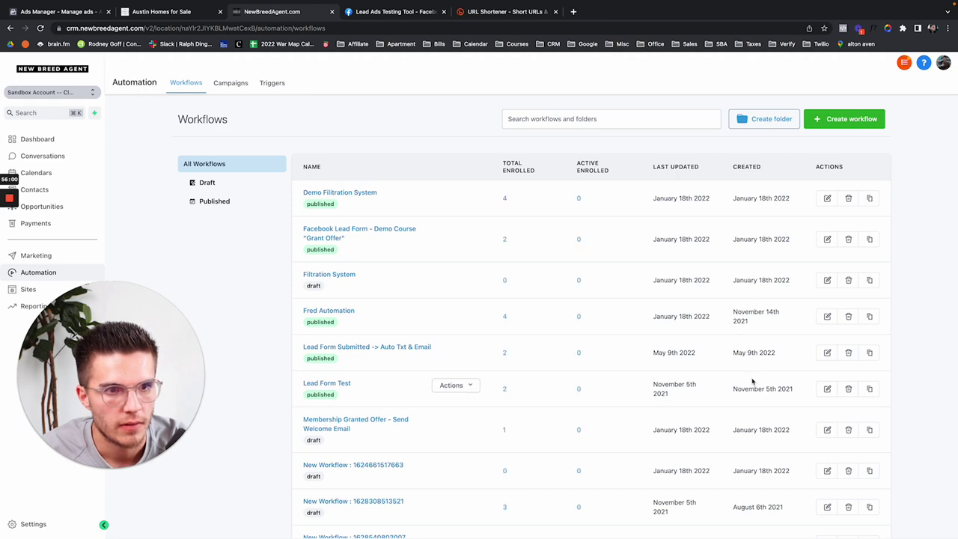
scroll(651, 379, down, 1)
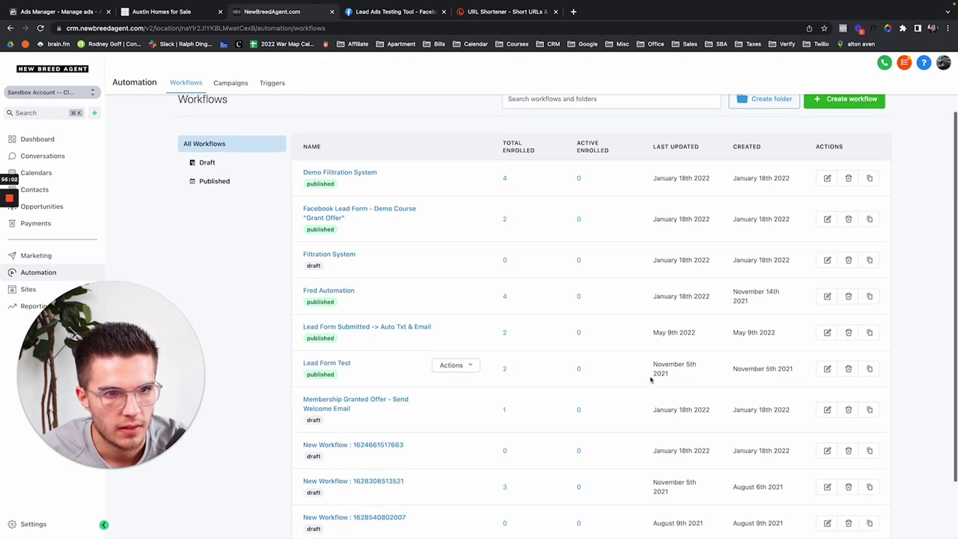
scroll(650, 380, down, 5)
click(876, 495)
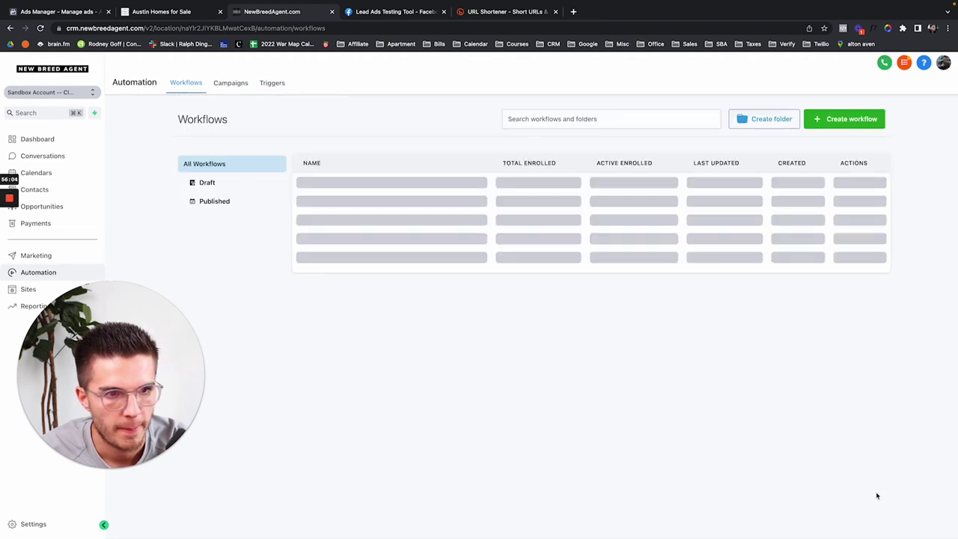
Step: Open the new workflow from the last page of the workflows list
scroll(759, 378, down, 3)
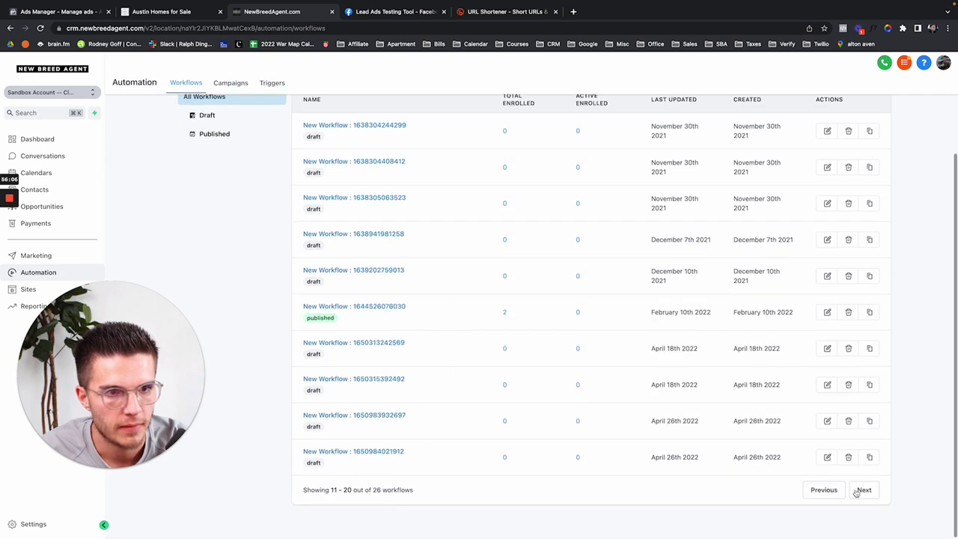
click(863, 490)
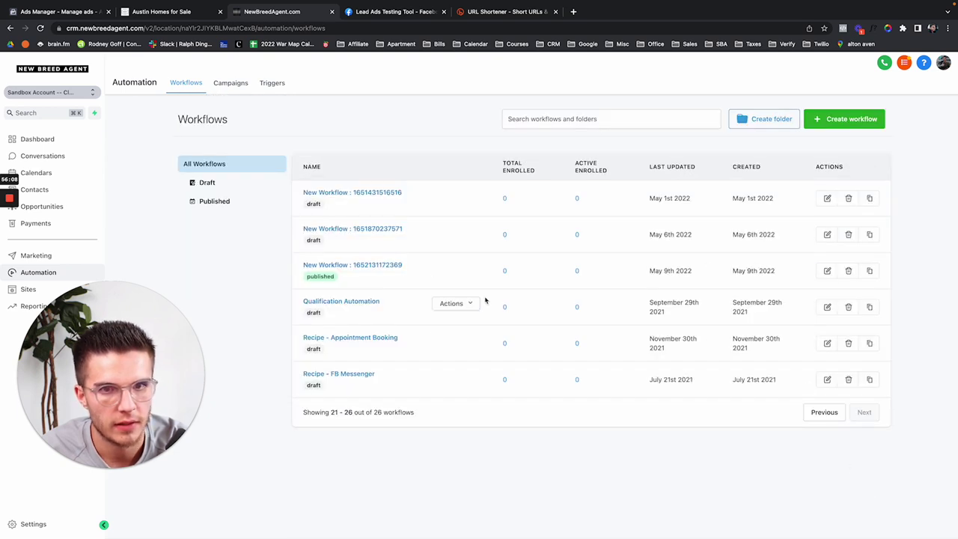
click(376, 266)
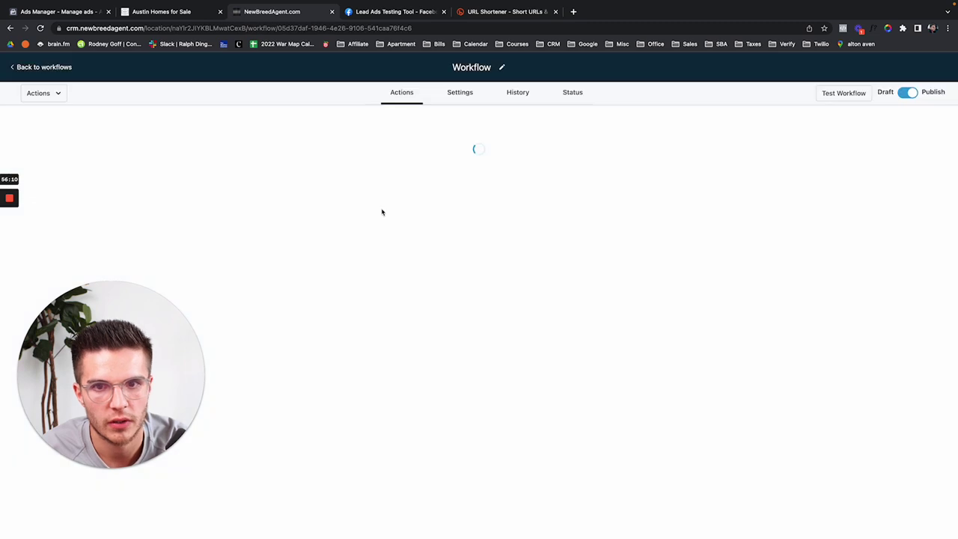
Step: Rename the workflow 'Austin Homes List Demo', save it, and return to the workflows list
click(452, 68)
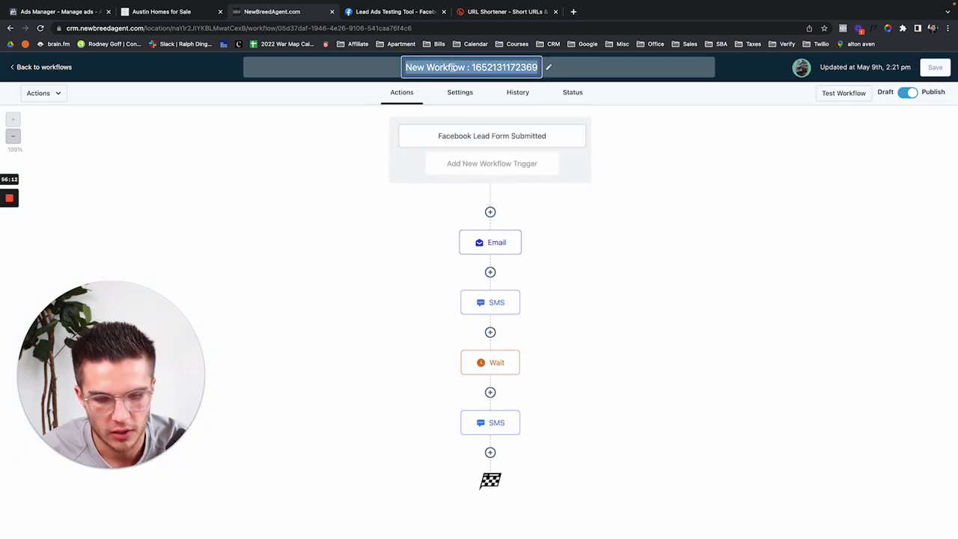
key(BackSpace)
text(Autom)
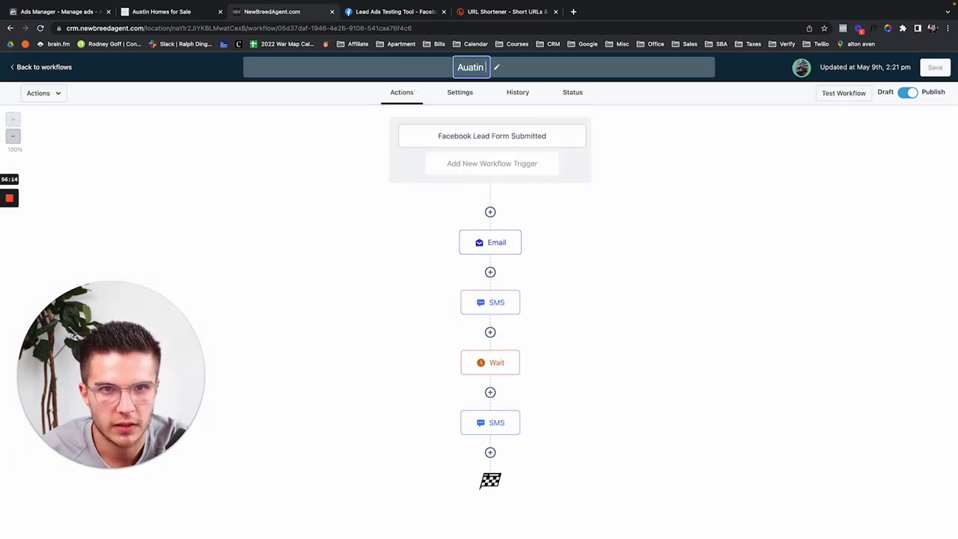
key(BackSpace)
key(BackSpace)
key(BackSpace)
text(stin Homes )
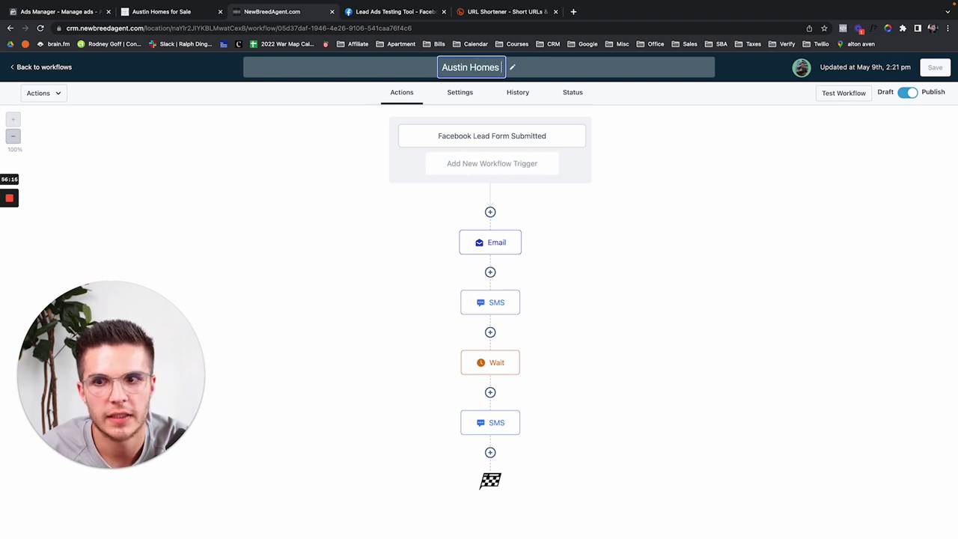
text(List Demo)
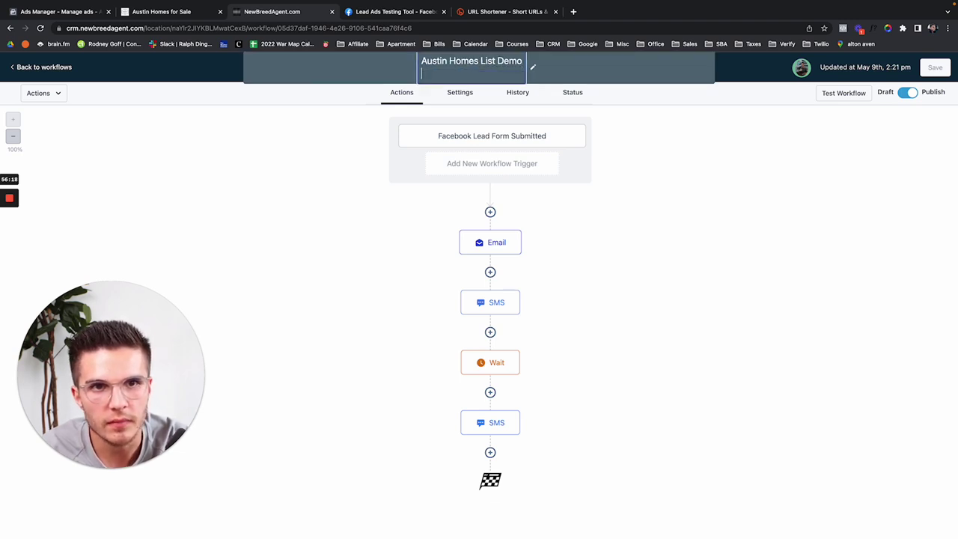
key(Return)
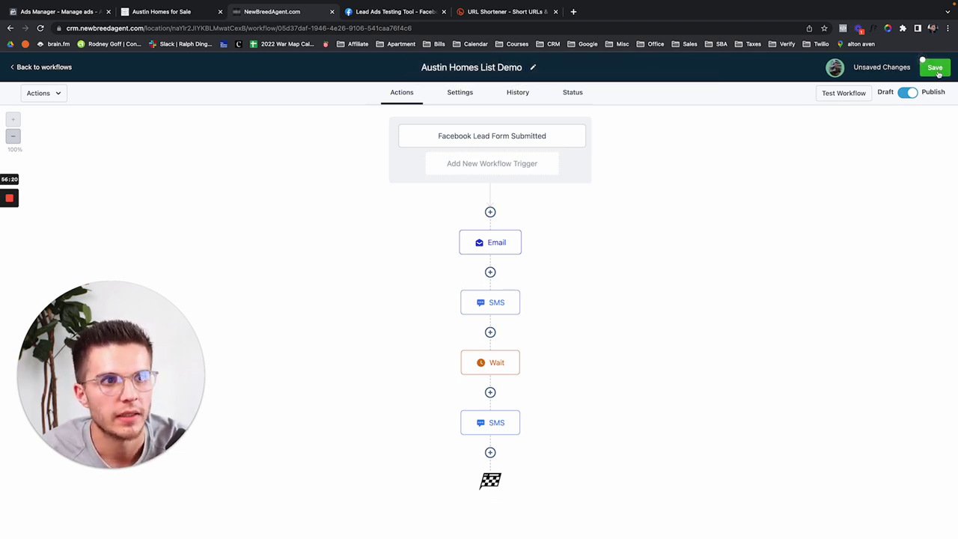
click(937, 69)
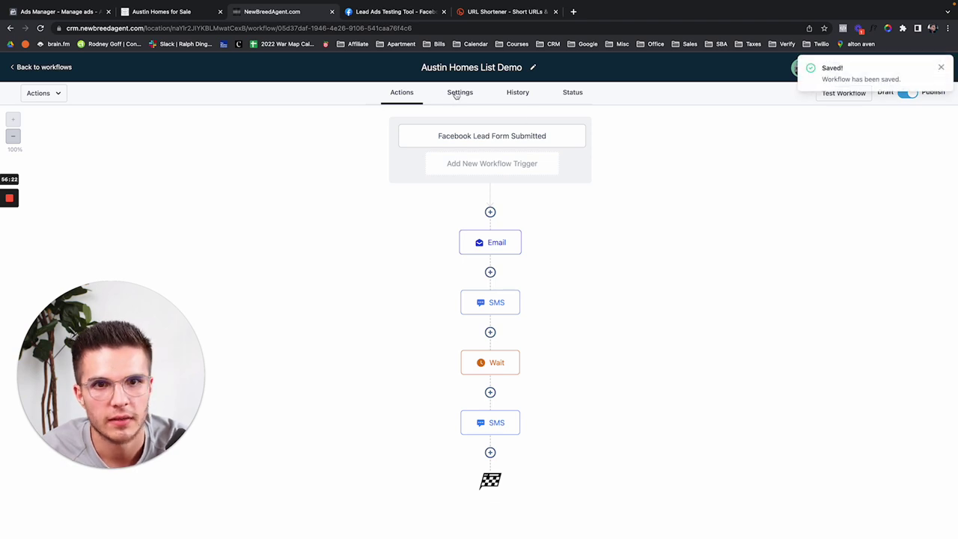
click(395, 94)
click(45, 68)
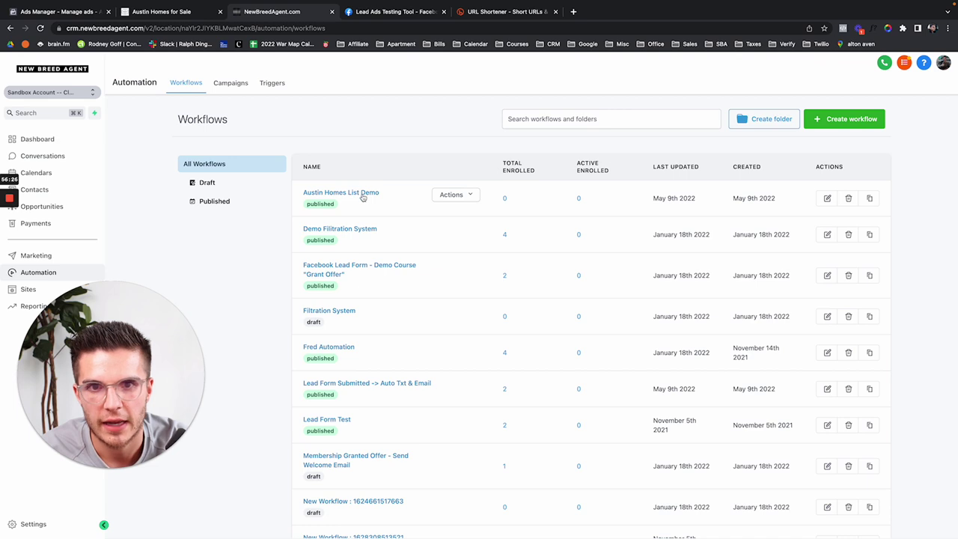
Step: Delete the single test-lead contact from Contacts and reload the page
click(69, 190)
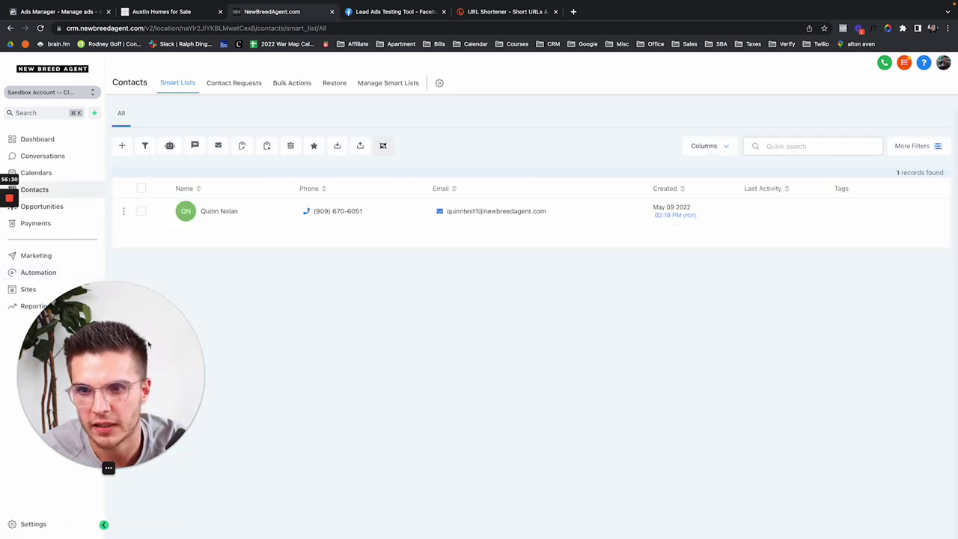
click(142, 188)
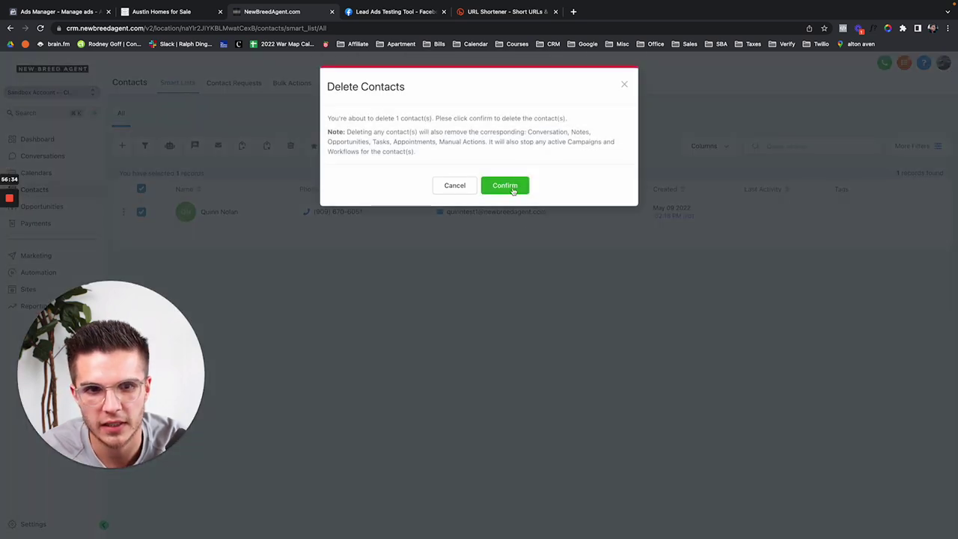
click(514, 186)
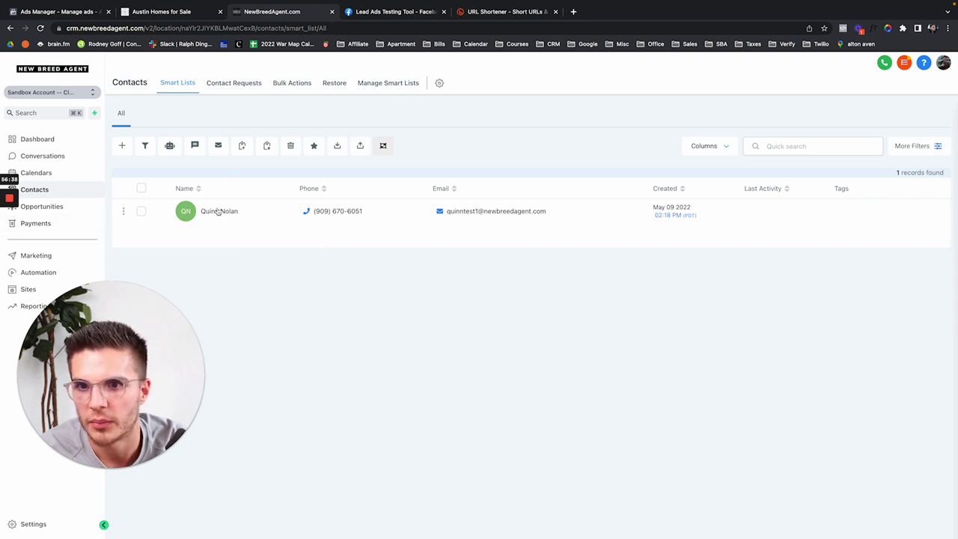
key(super+r)
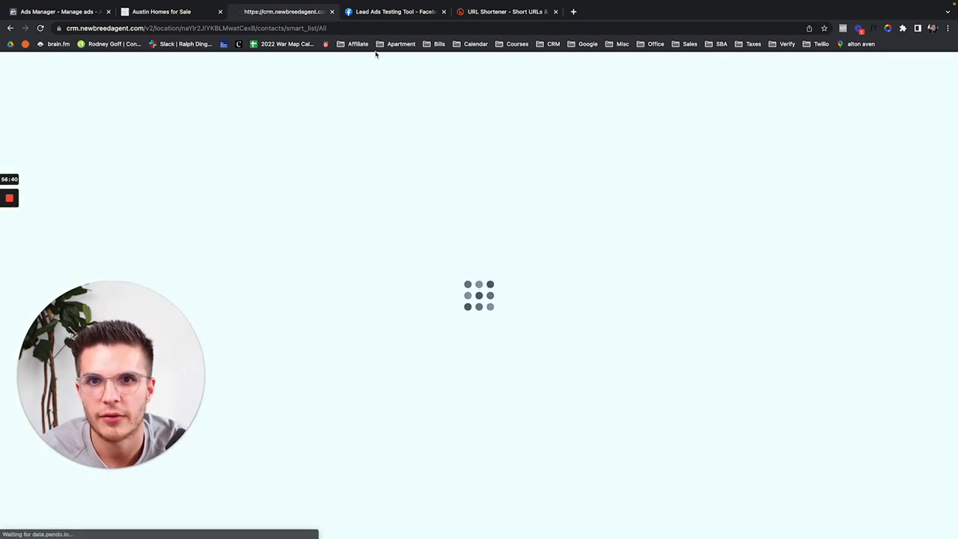
Step: Dismiss the old lead confirmation and reload both the lead testing page and CRM contacts
click(389, 12)
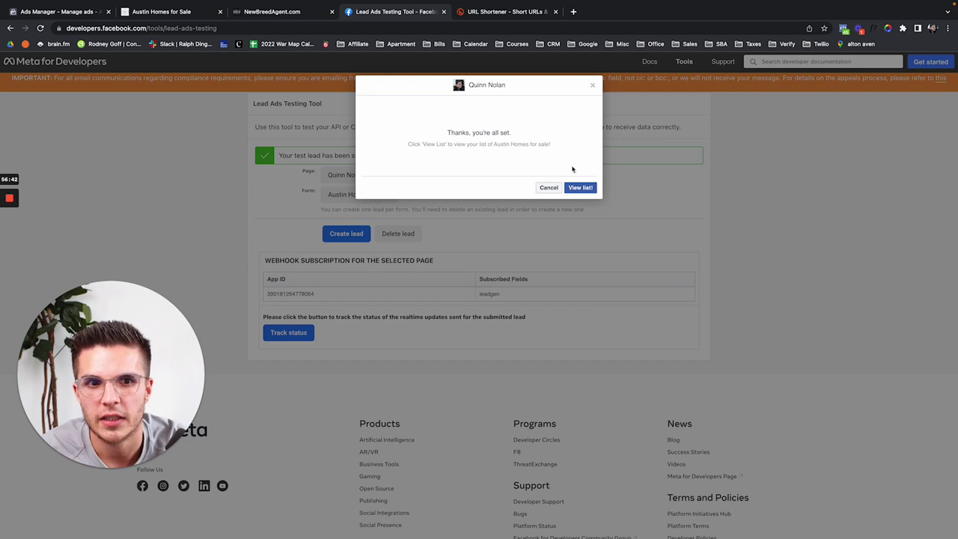
click(592, 85)
key(super+r)
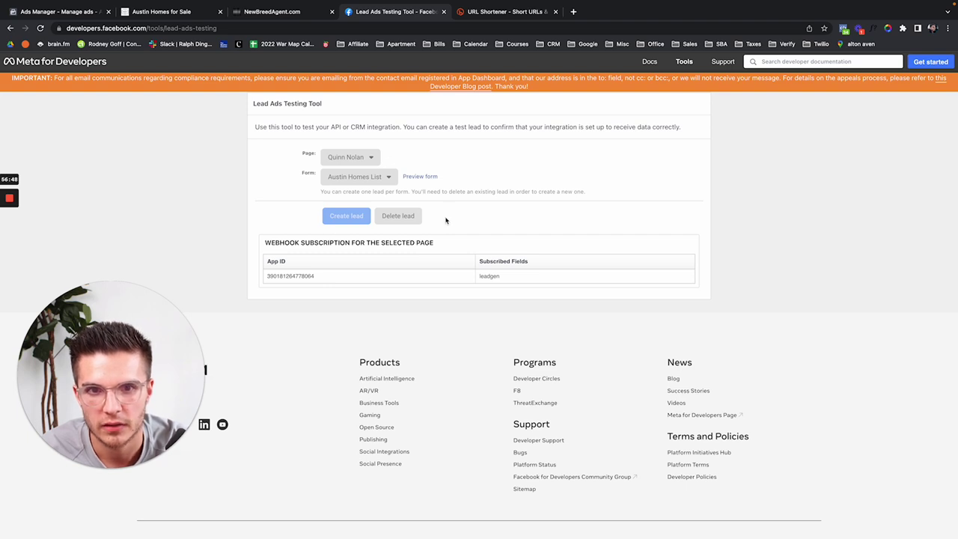
key(super+r)
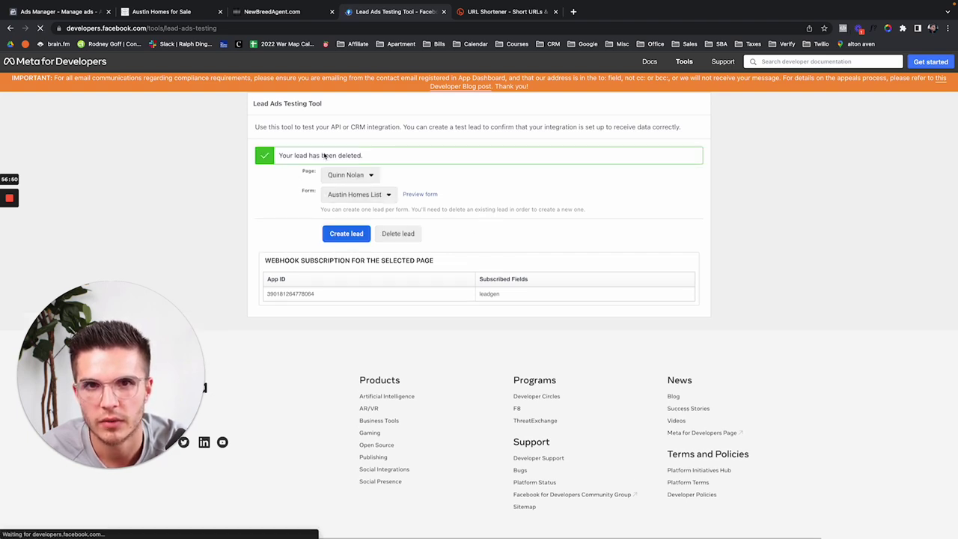
click(298, 12)
key(super+r)
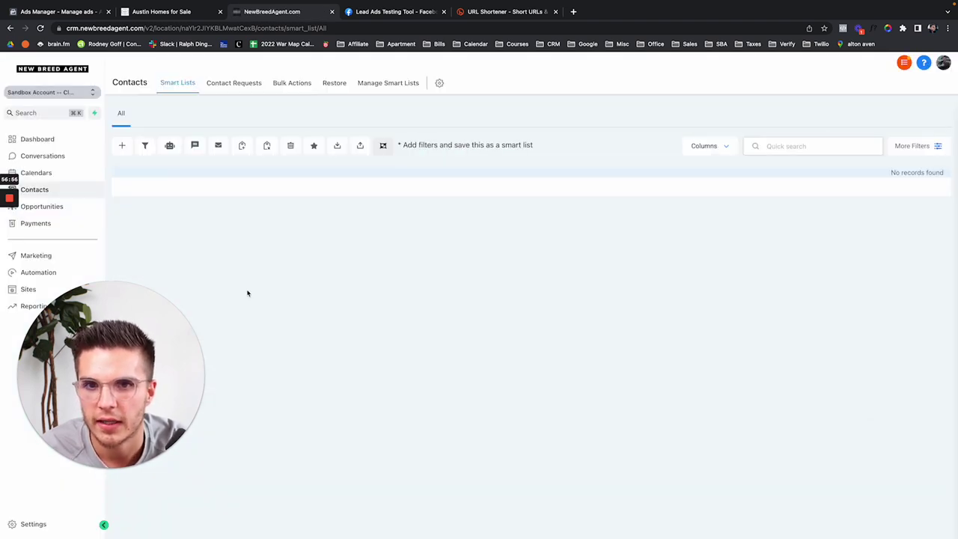
click(389, 12)
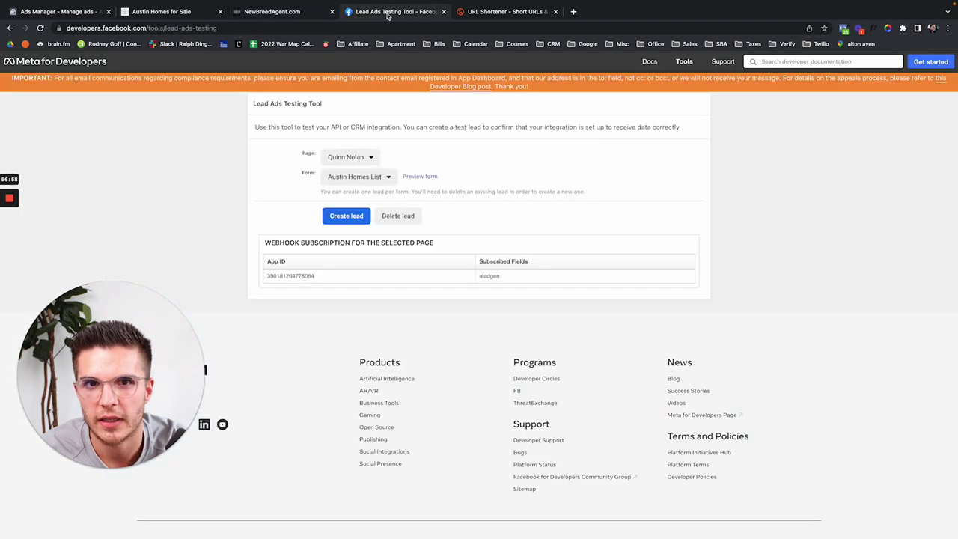
Step: Fill in a new test lead with an edited email and a replaced phone number
click(424, 176)
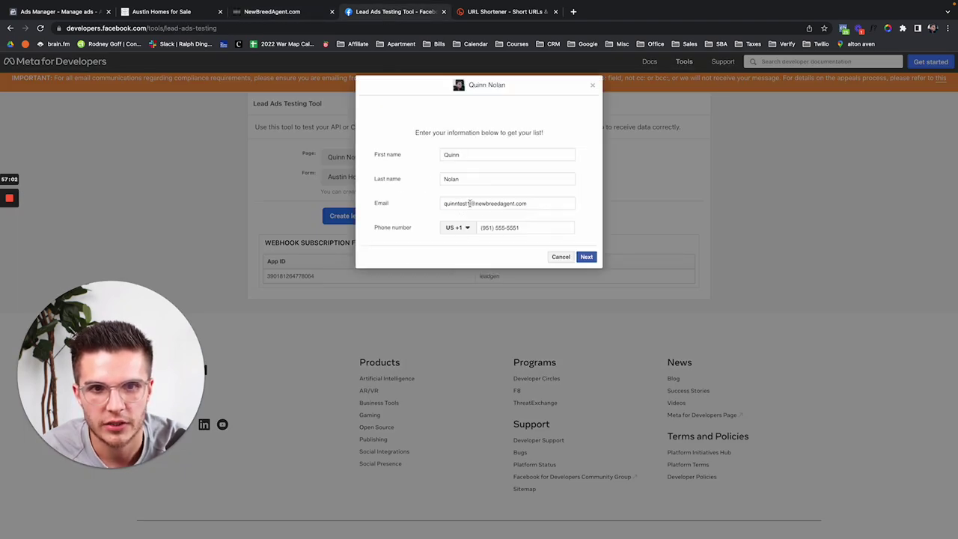
triple_click(469, 203)
click(468, 203)
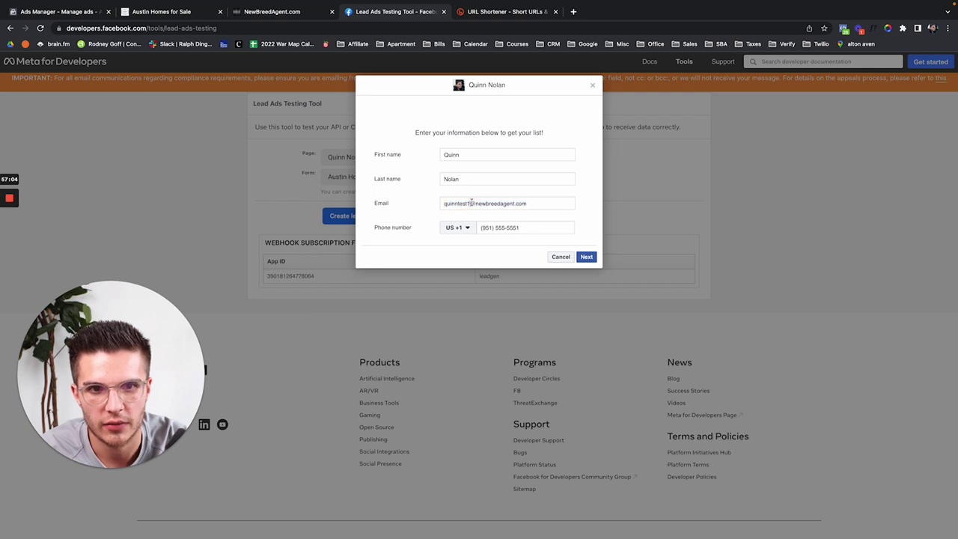
key(BackSpace)
key(BackSpace)
key(BackSpace)
key(BackSpace)
key(BackSpace)
click(494, 223)
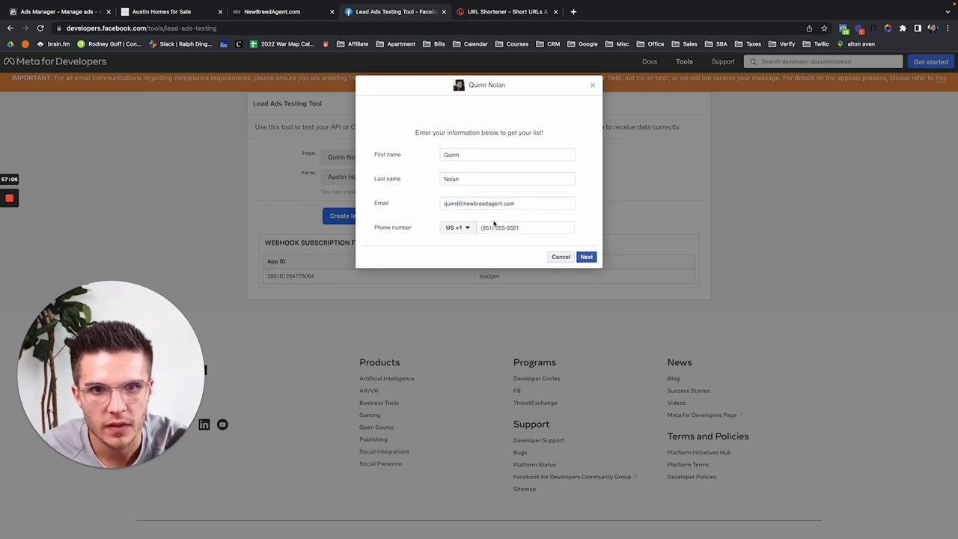
triple_click(486, 228)
text(909670)
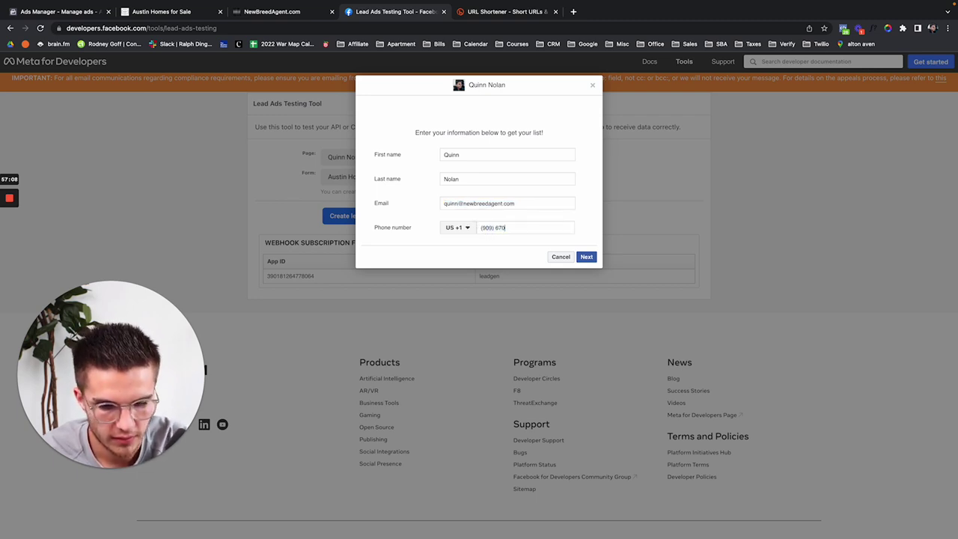
click(586, 258)
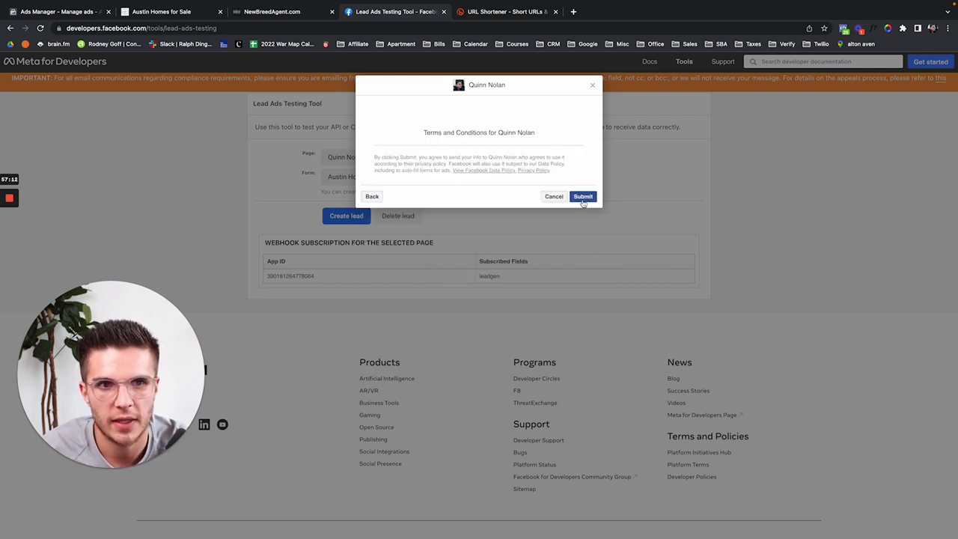
Step: Submit the new test lead and check the CRM contacts page for it
click(259, 17)
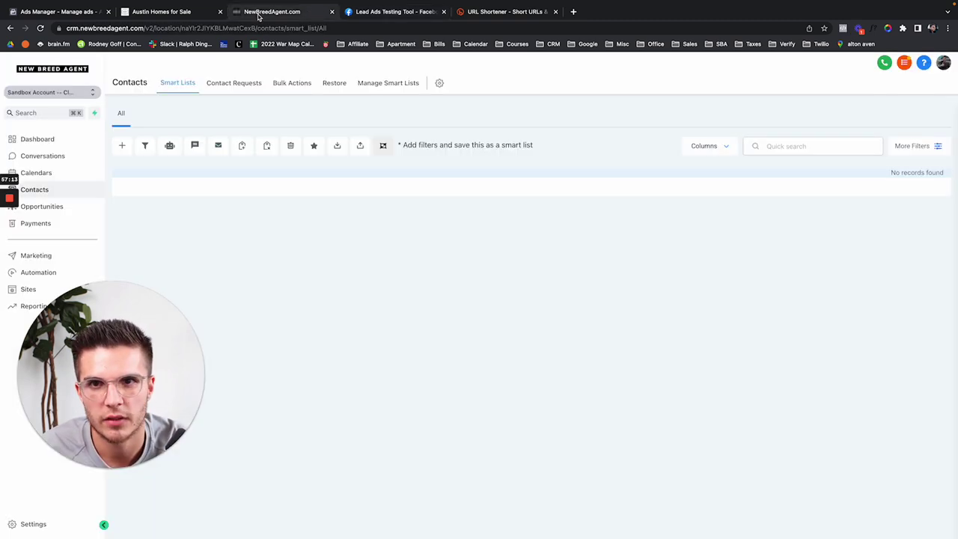
click(40, 29)
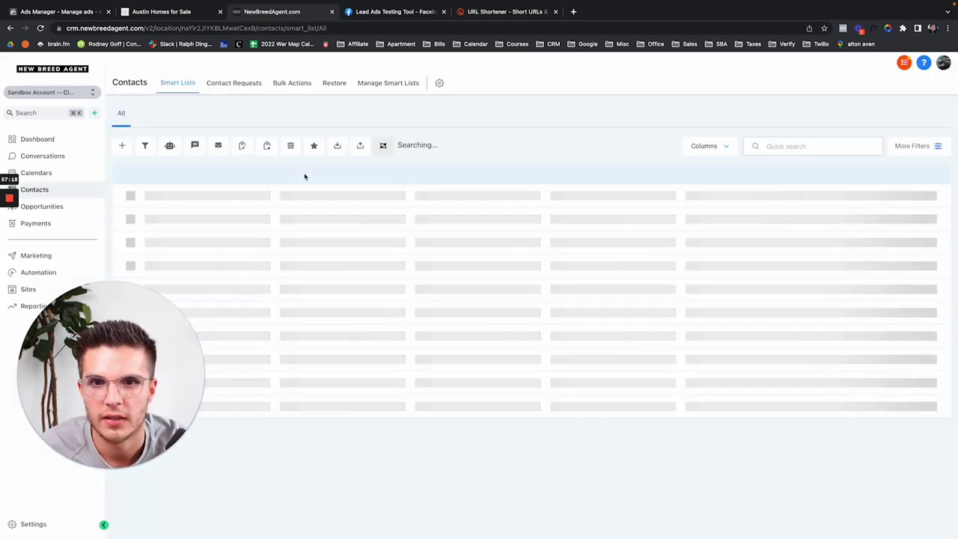
click(396, 18)
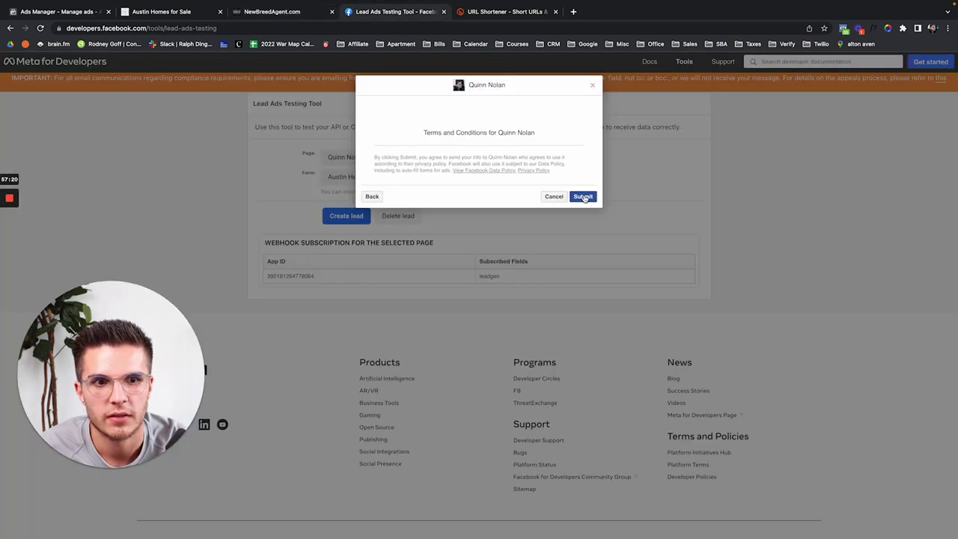
click(584, 196)
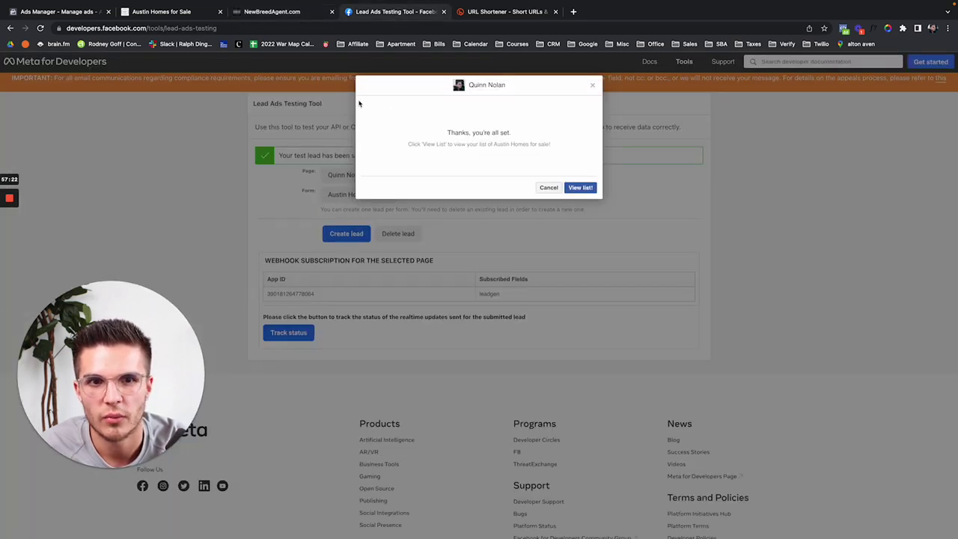
click(267, 13)
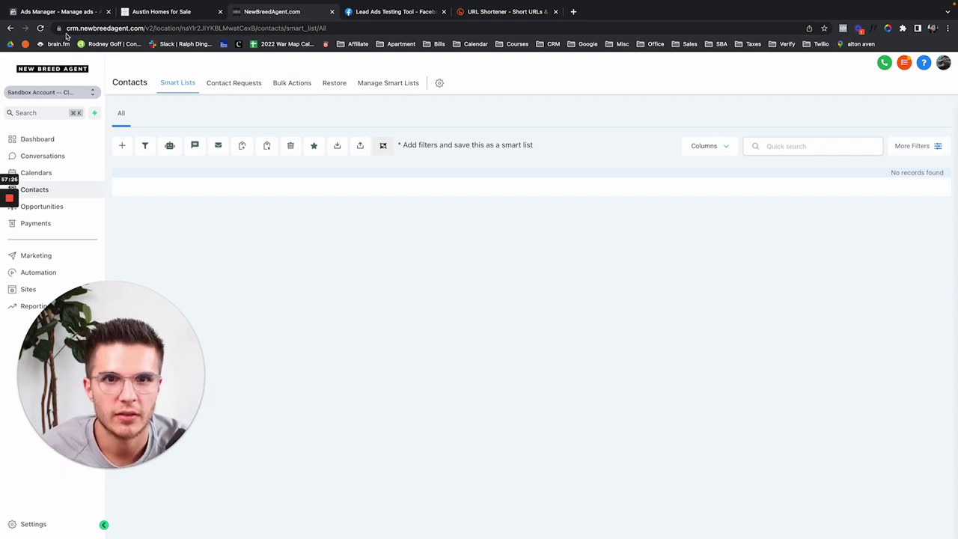
Step: Open the new lead's record, expand the list email, and open the SMS reply box
click(42, 29)
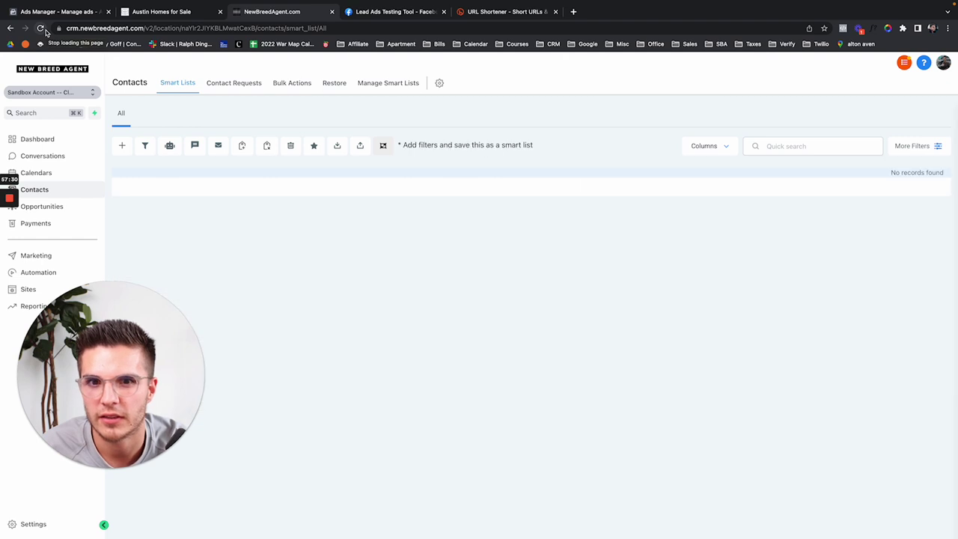
click(42, 28)
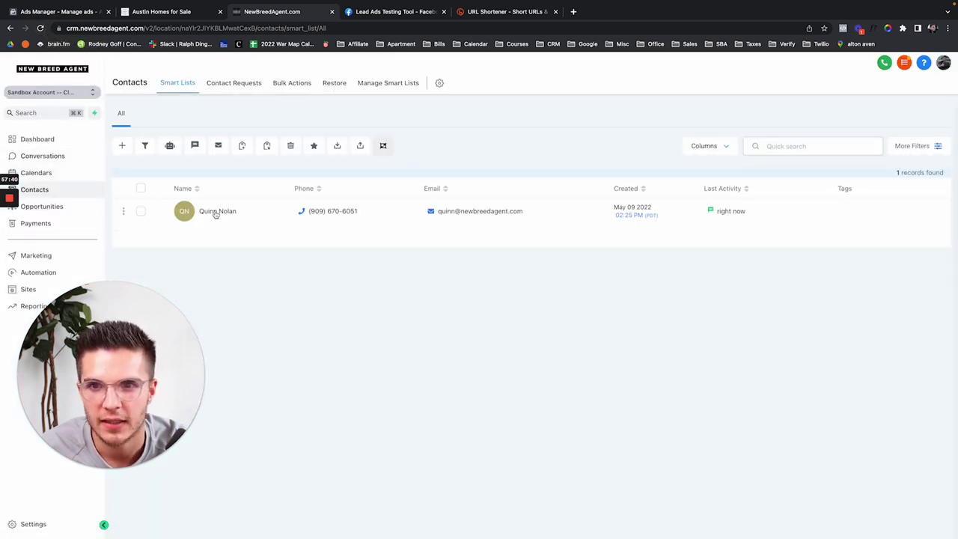
click(216, 212)
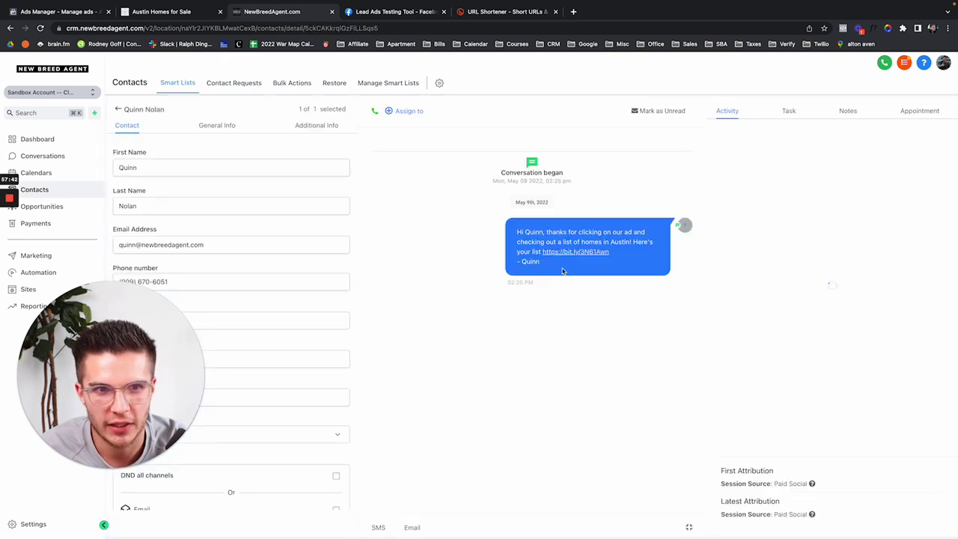
click(406, 269)
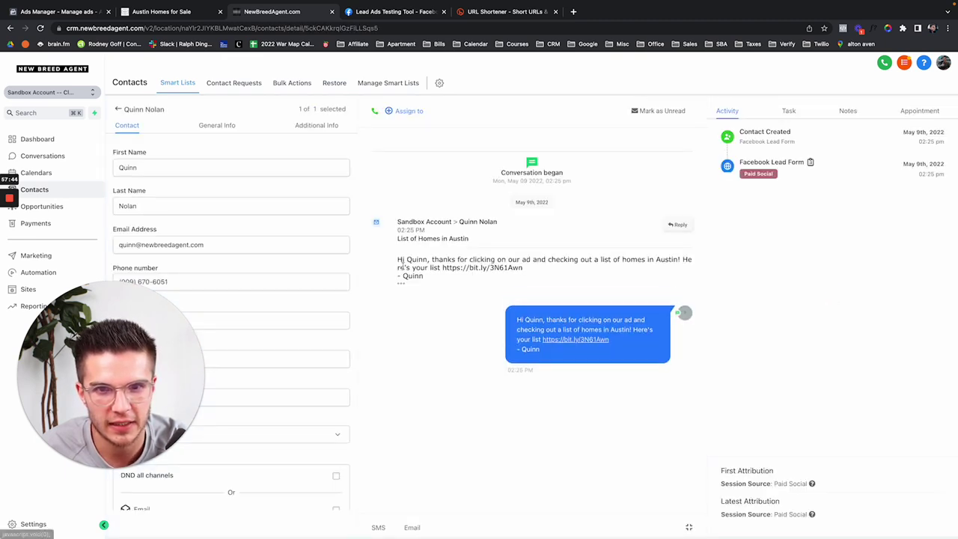
drag(607, 360, 499, 329)
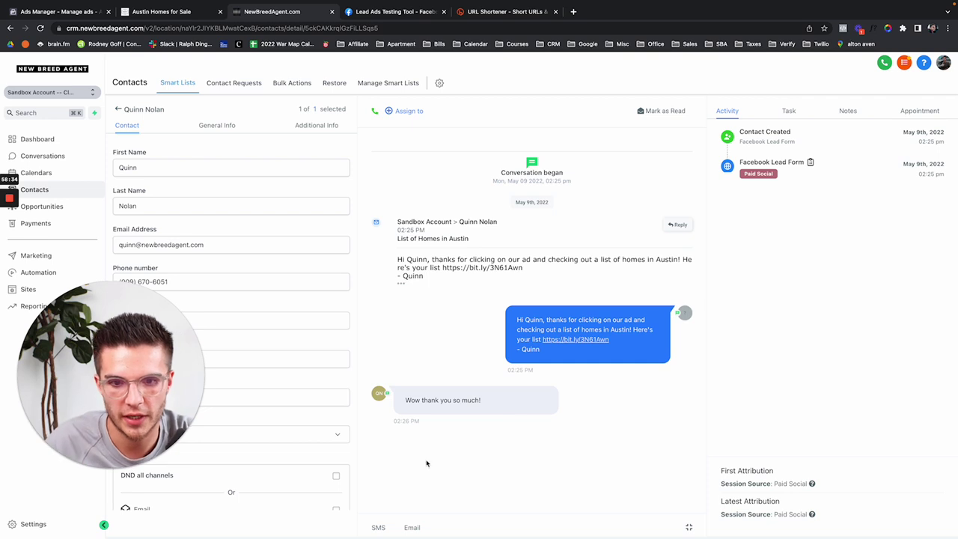
click(378, 528)
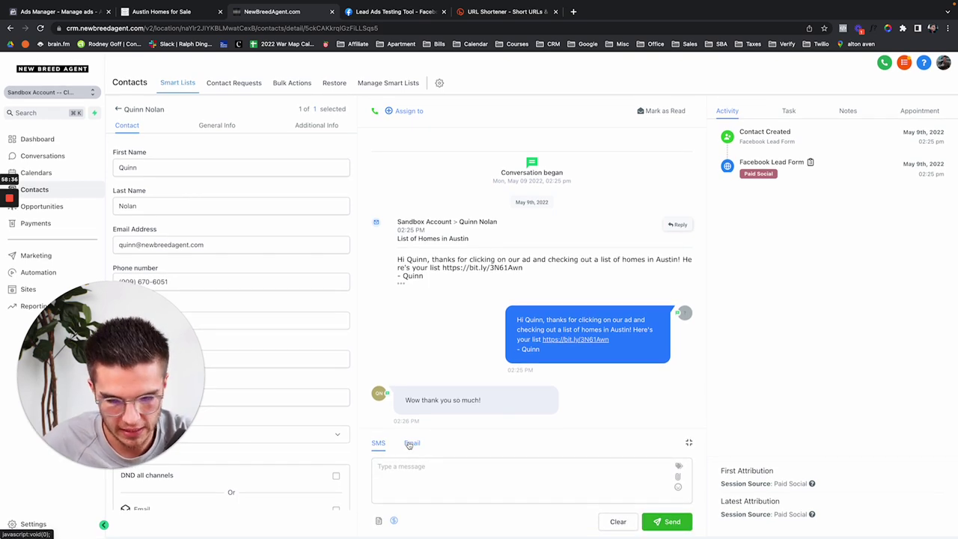
Step: Send the lead the SMS 'Could I give you a quick call?' and go to Automation
click(408, 465)
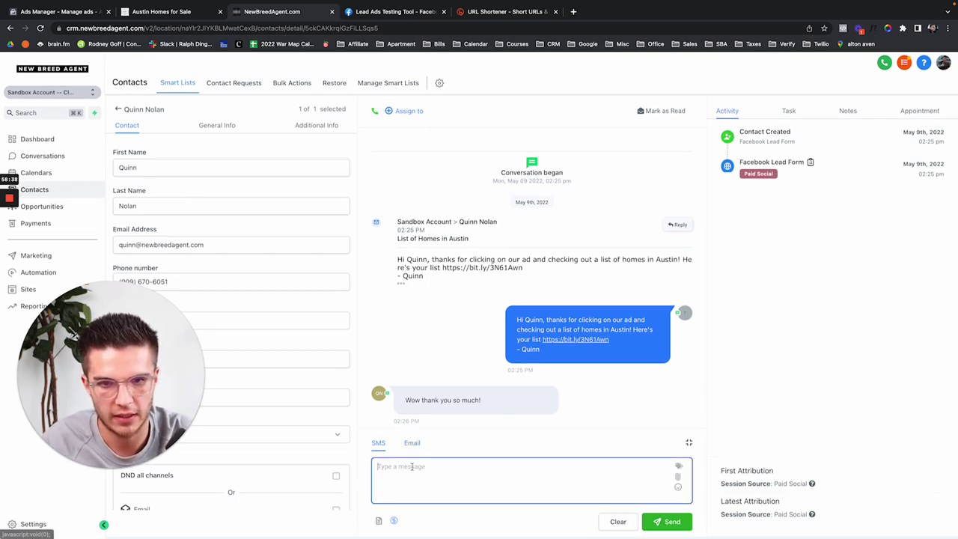
text(Would)
key(ctrl+a)
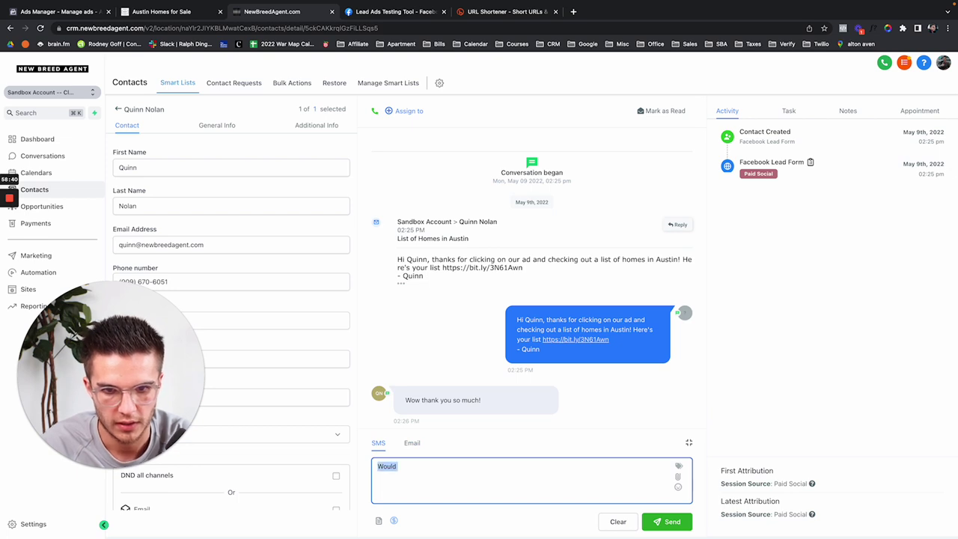
text(Cou)
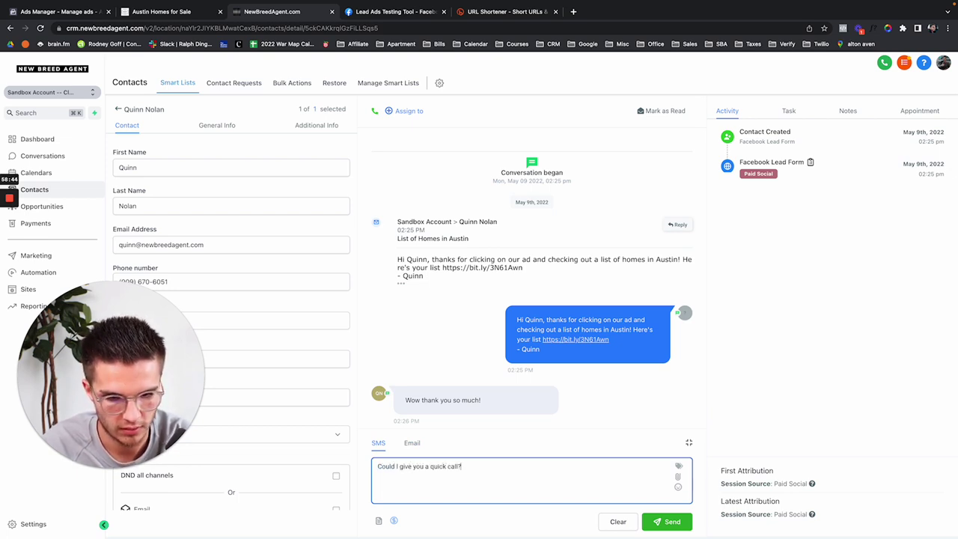
key(Return)
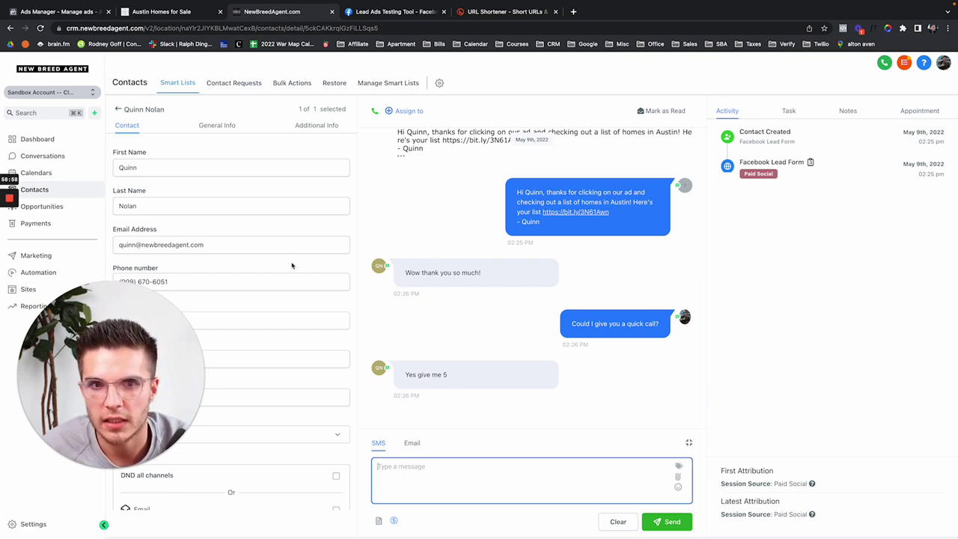
click(34, 274)
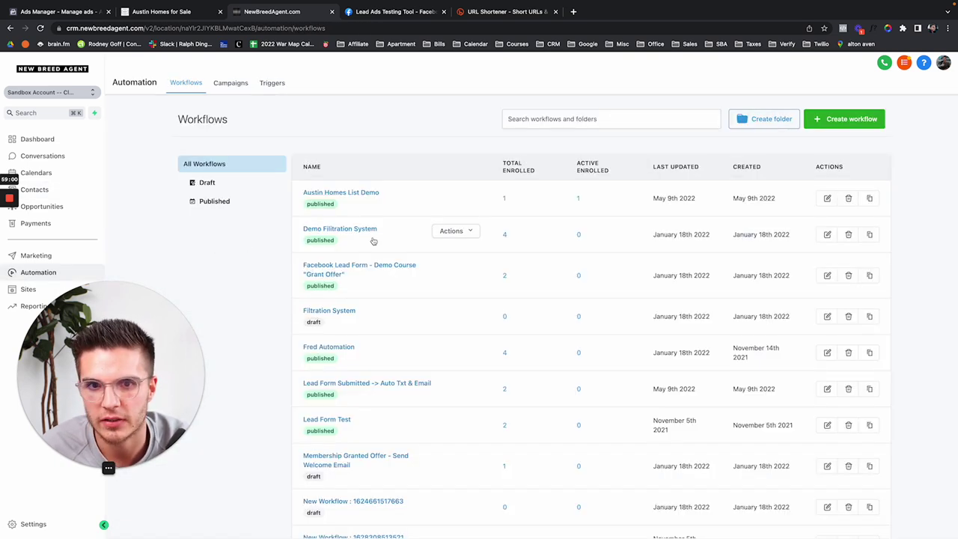
click(337, 196)
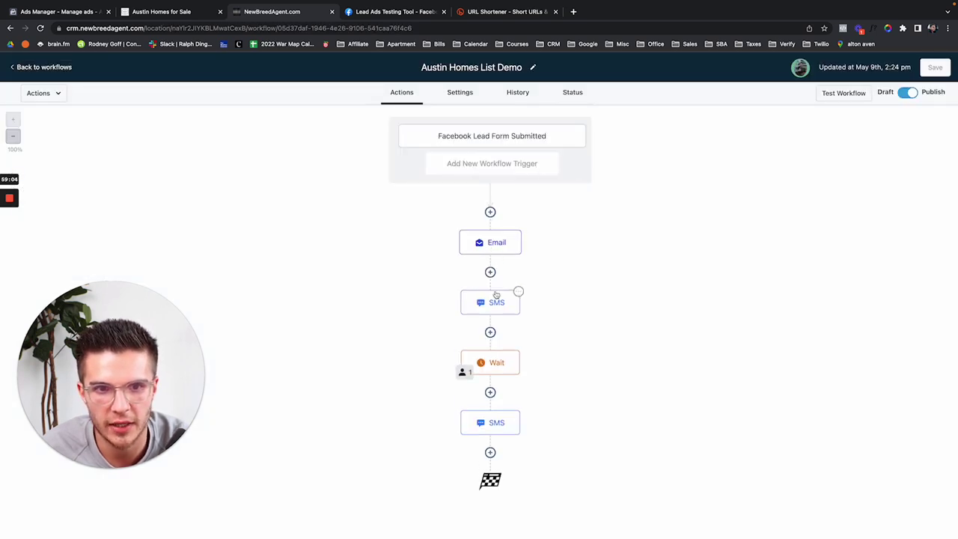
click(464, 372)
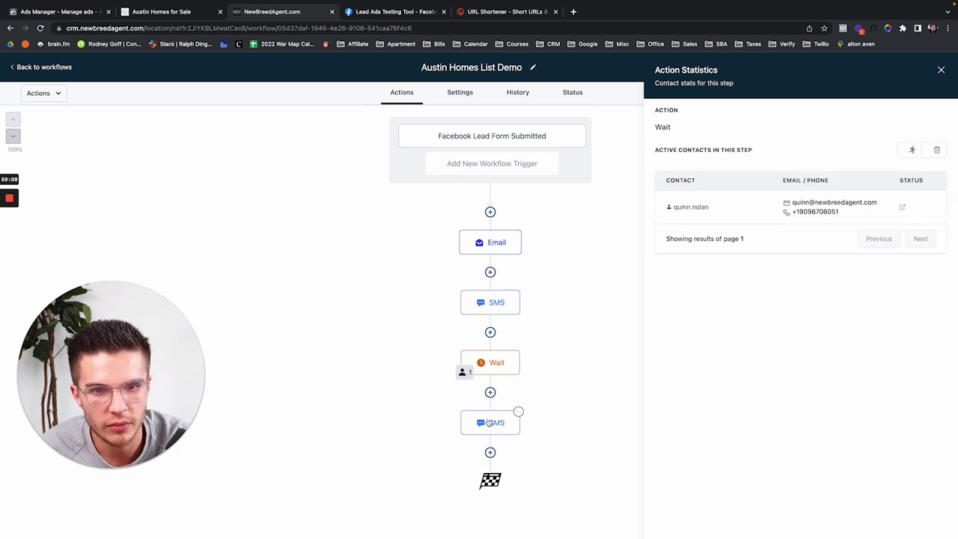
click(941, 69)
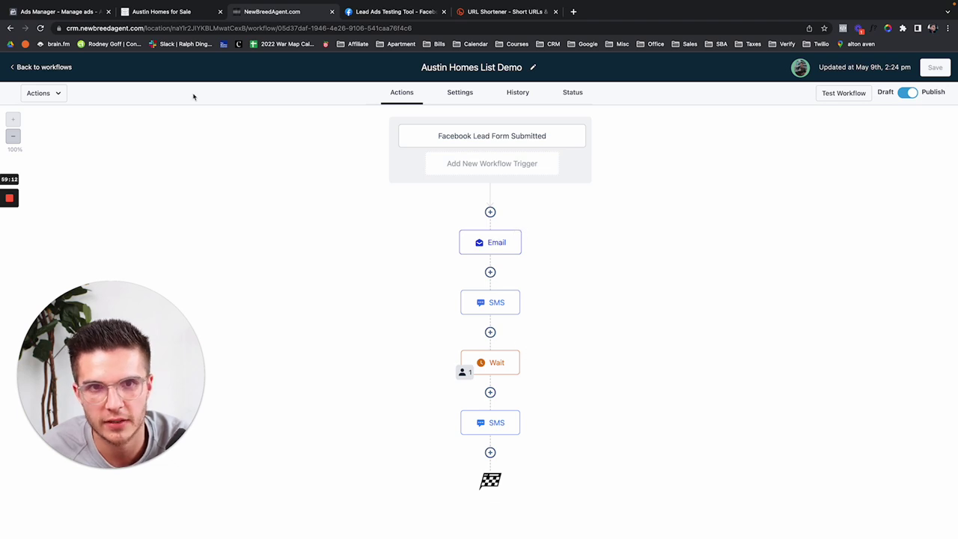
click(42, 66)
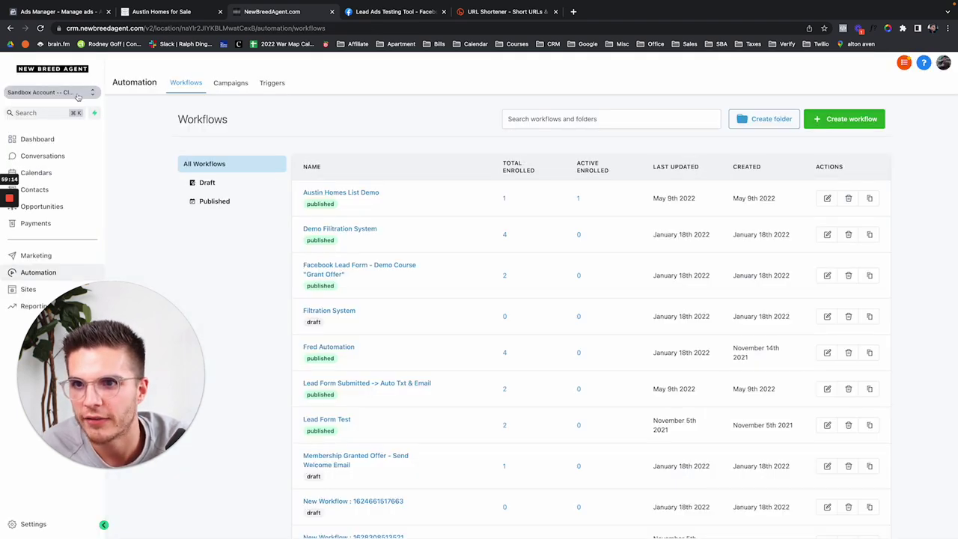
click(346, 231)
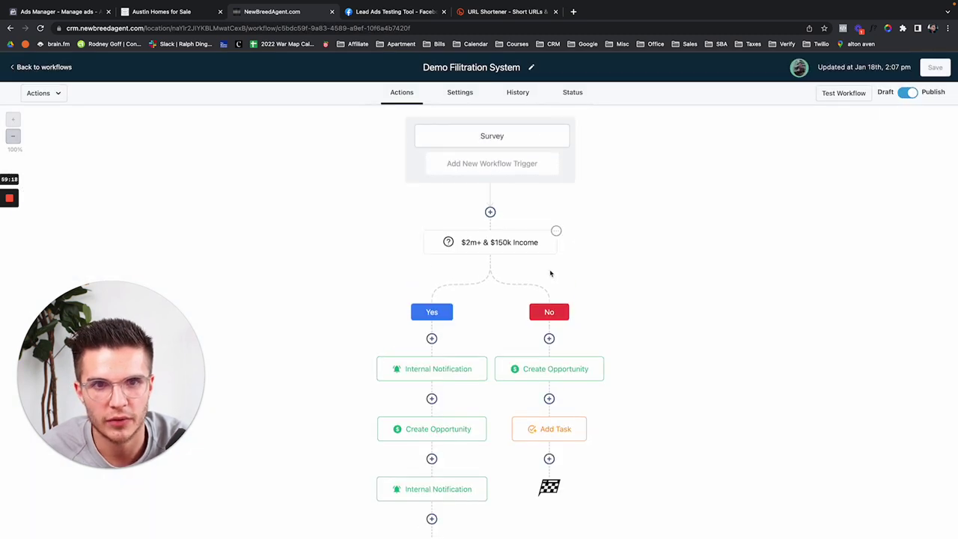
scroll(524, 247, down, 1)
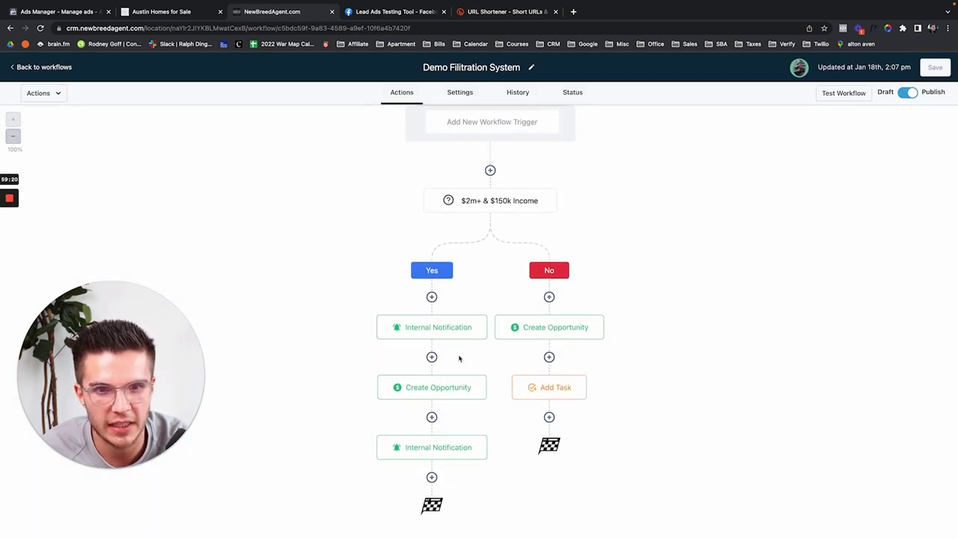
click(36, 69)
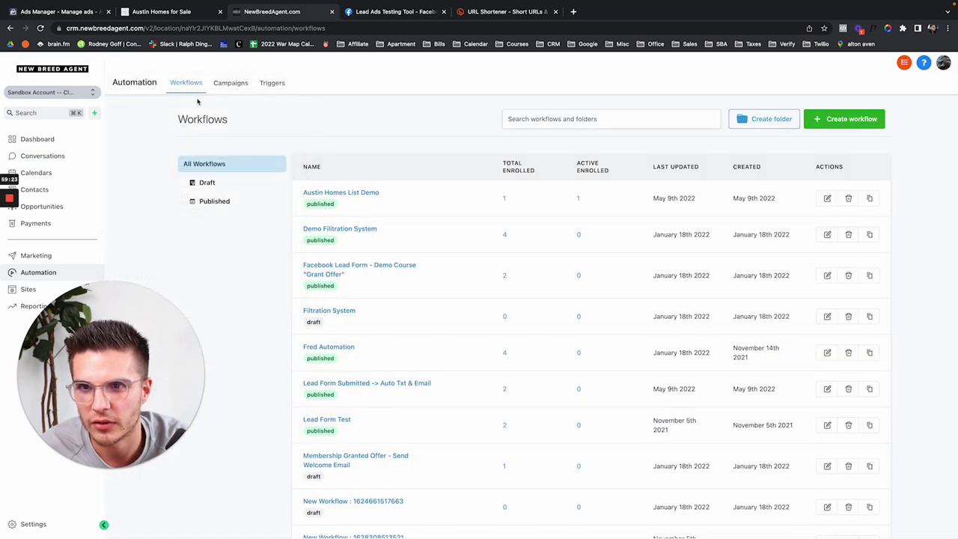
Step: Search the sub-account switcher and select Product: Buyer/Seller Account Snapshot
click(66, 95)
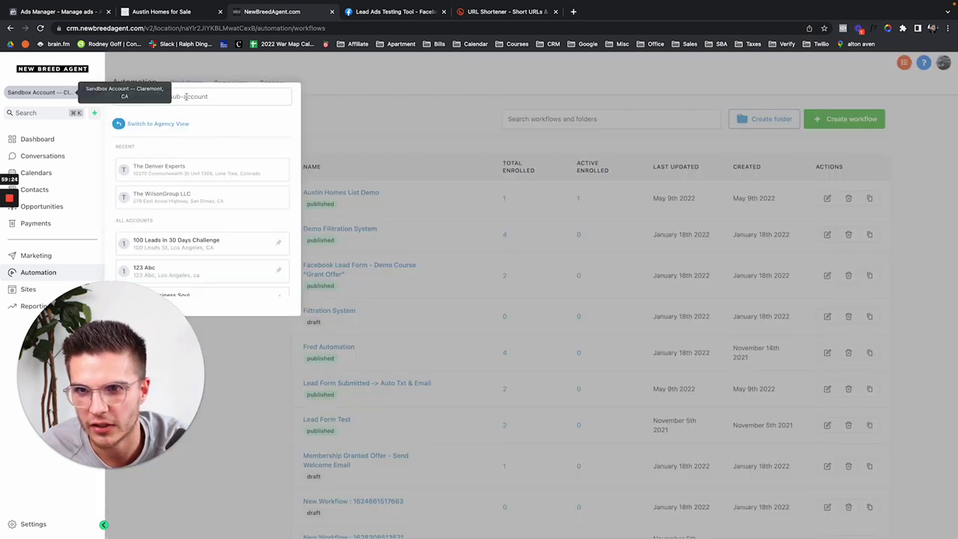
text(buyer)
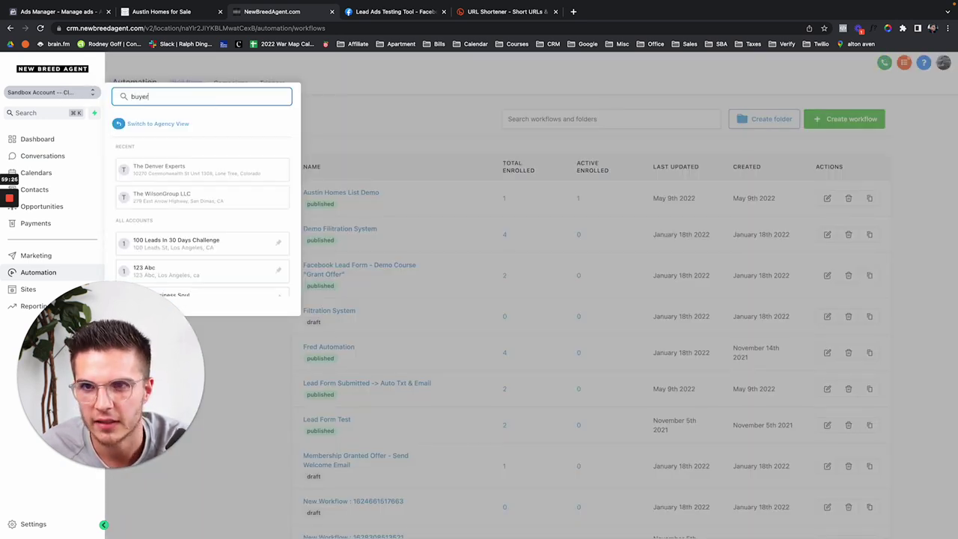
click(175, 169)
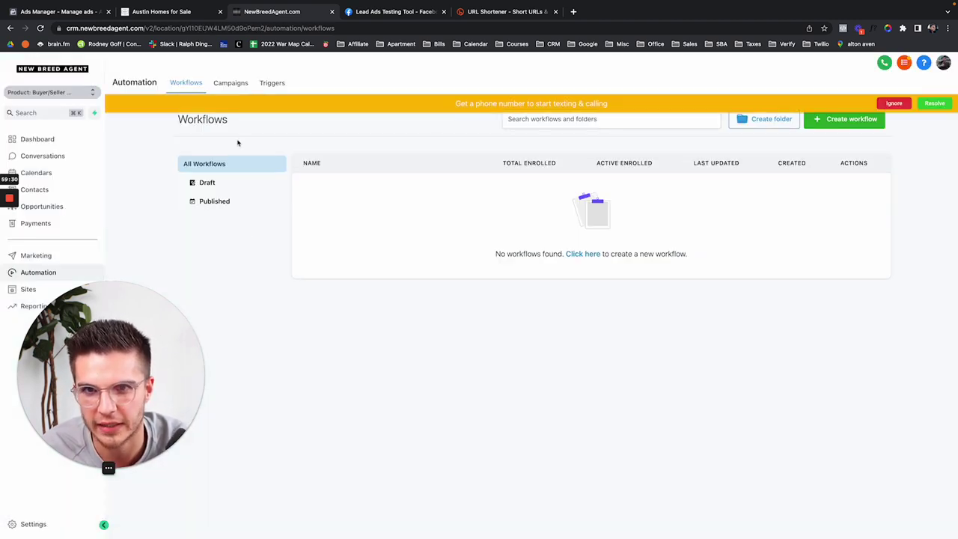
Step: Open Campaigns and review the Text Concierge: Buyer Leads campaign
click(236, 85)
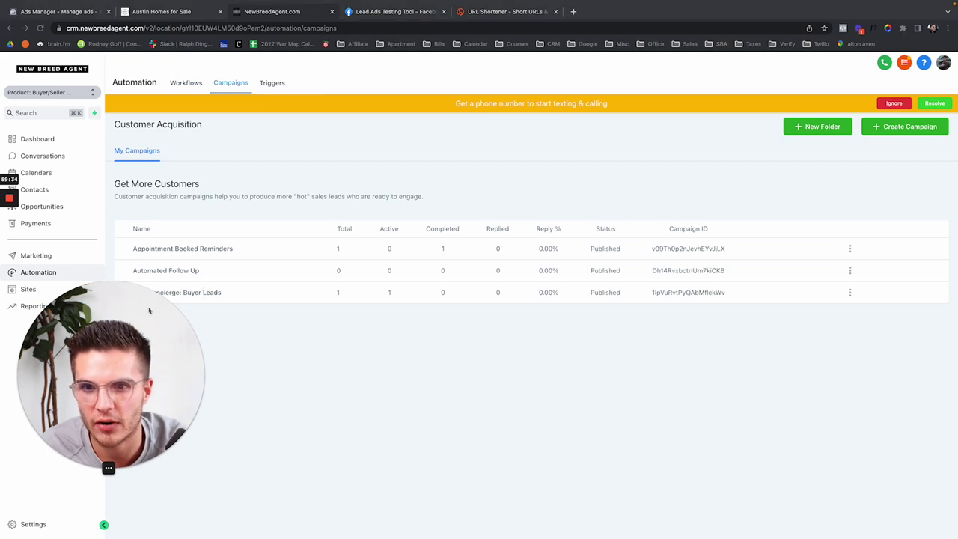
click(188, 293)
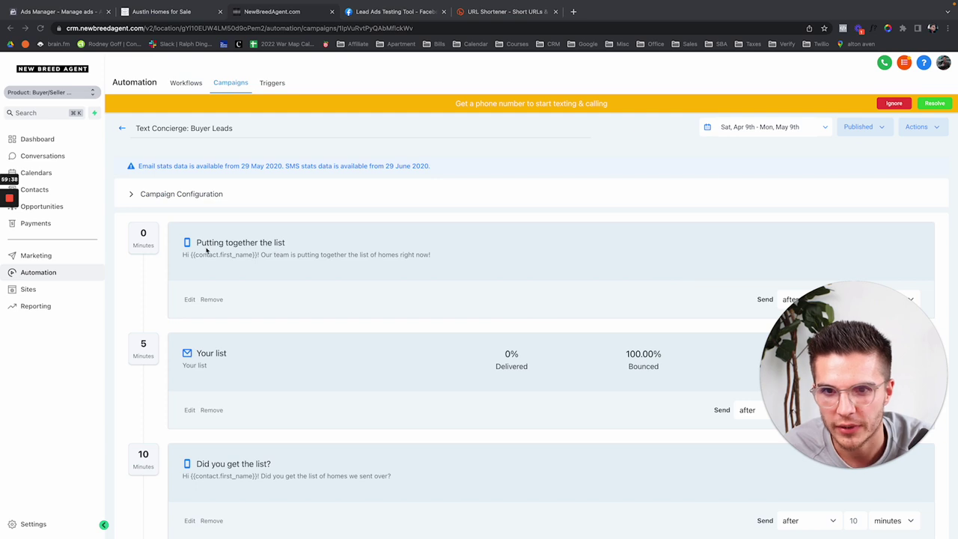
scroll(431, 255, down, 5)
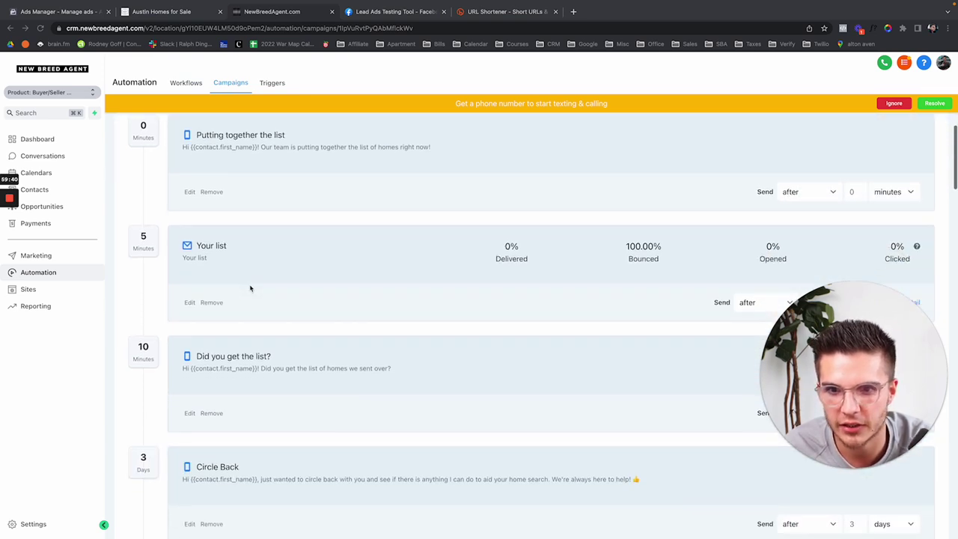
scroll(328, 284, down, 8)
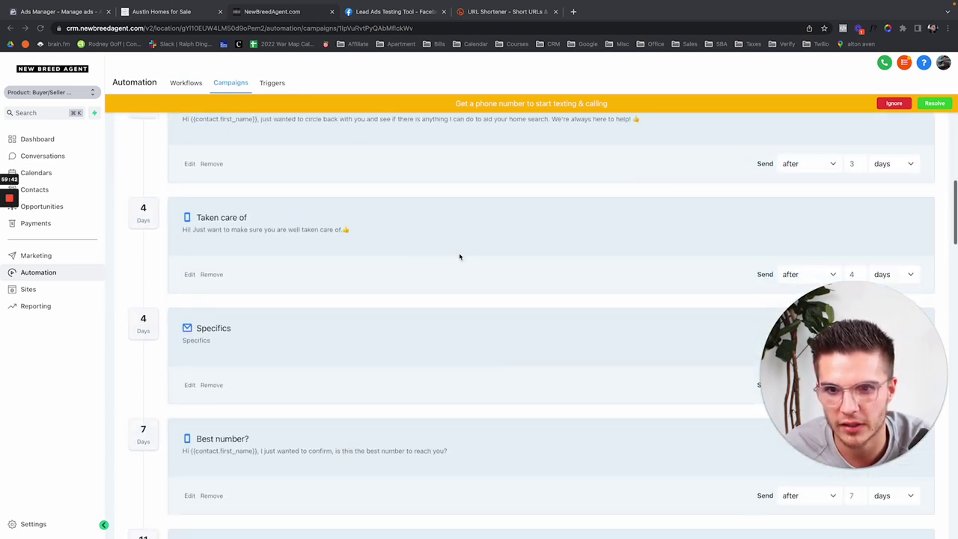
scroll(321, 308, down, 20)
scroll(321, 308, up, 20)
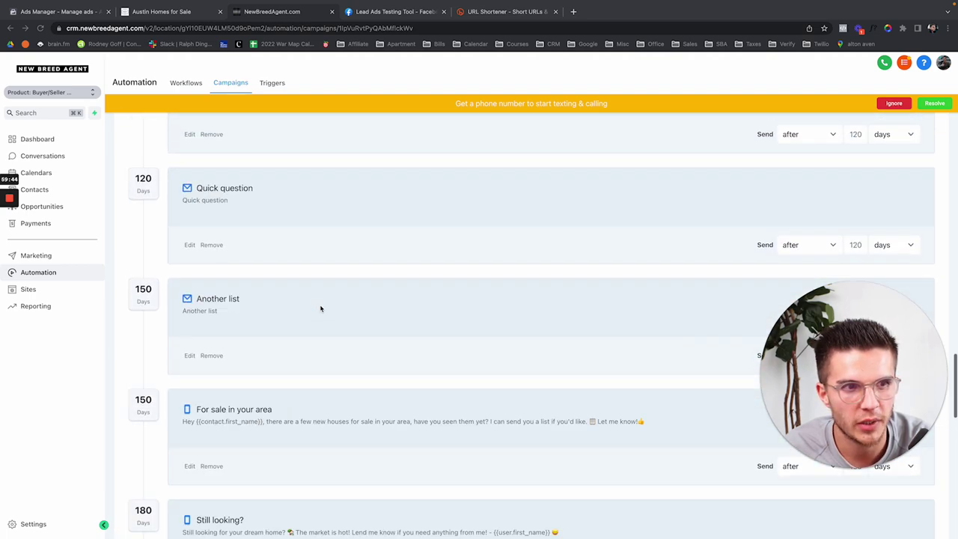
click(122, 128)
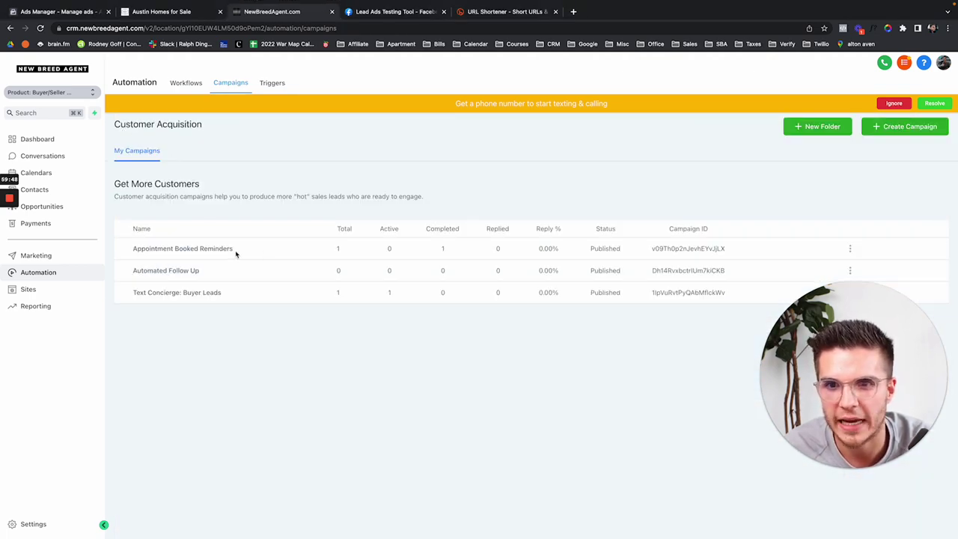
Step: Review the Appointment Booked Reminders campaign's SMS and email steps, then open Calendars
click(217, 253)
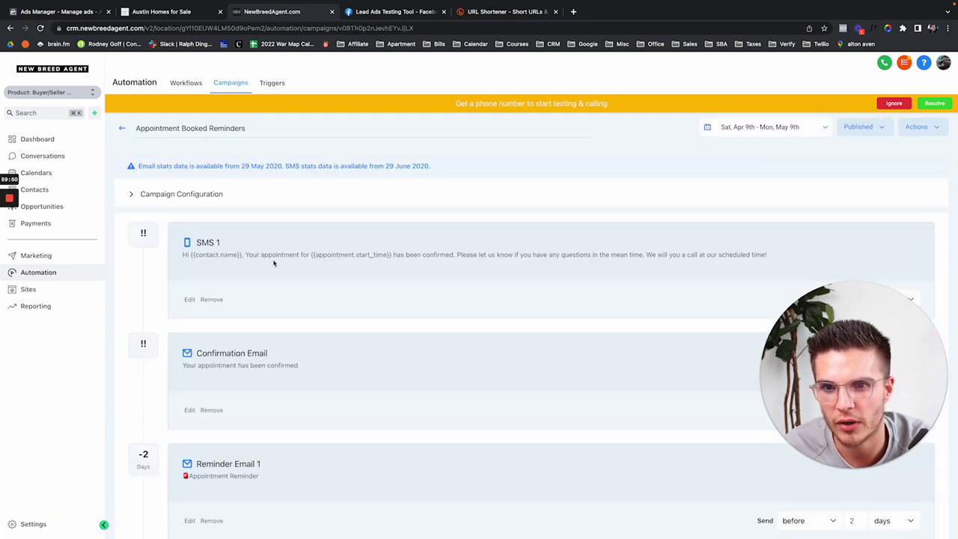
scroll(274, 263, down, 4)
scroll(274, 263, up, 4)
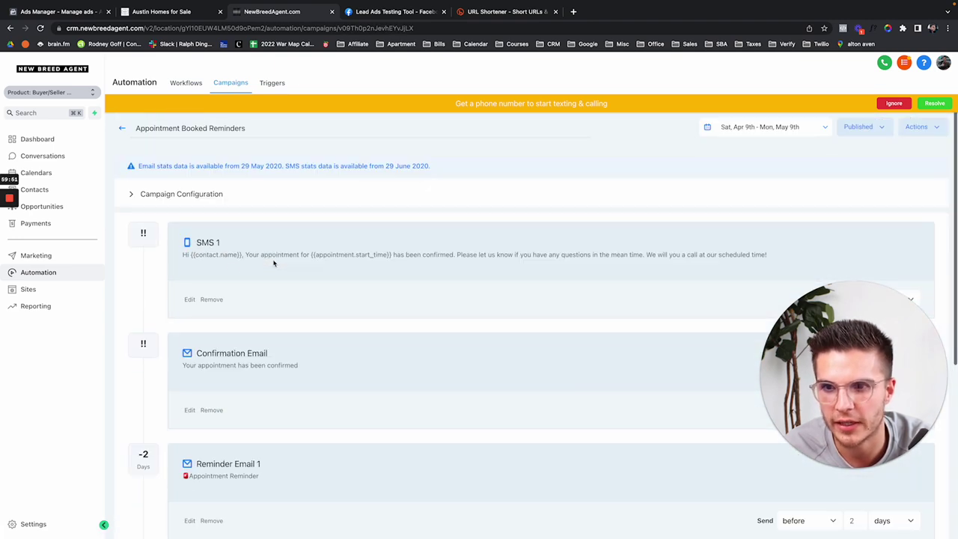
click(61, 173)
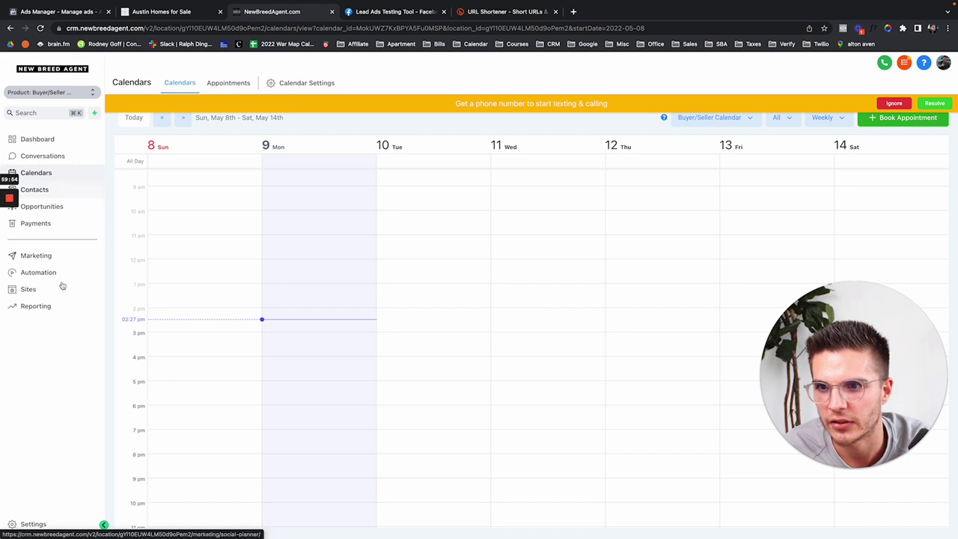
Step: Open the calendar's booking page from calendar settings and try the 10:30 AM slot
click(30, 522)
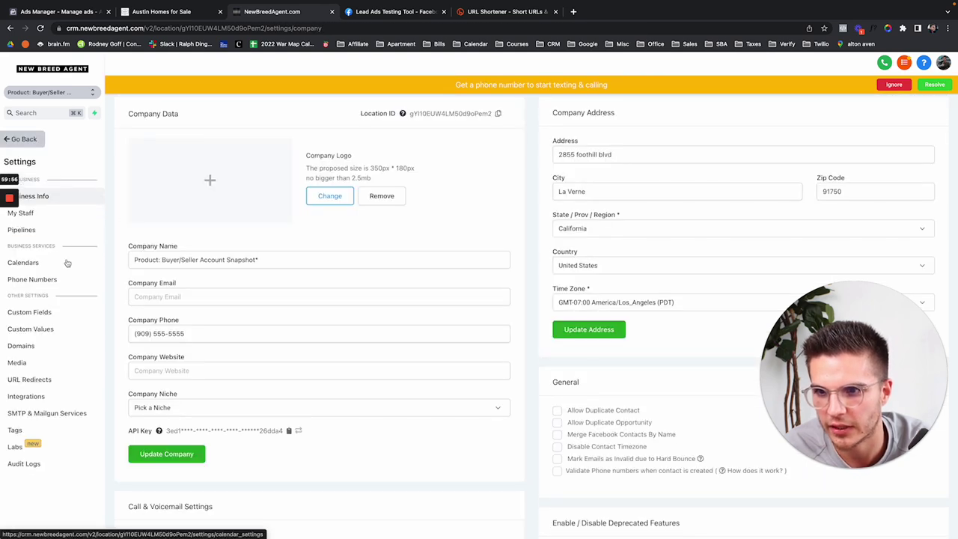
click(66, 263)
click(186, 212)
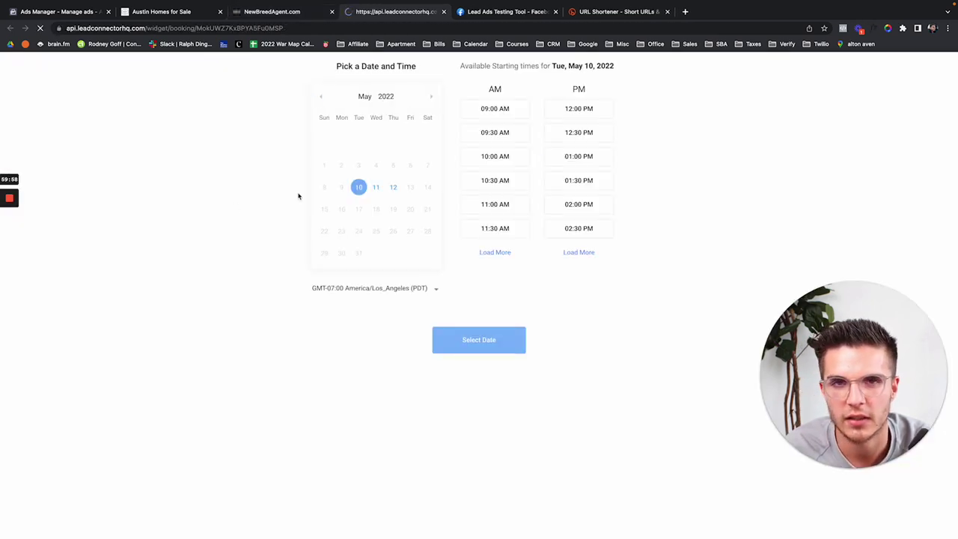
click(497, 180)
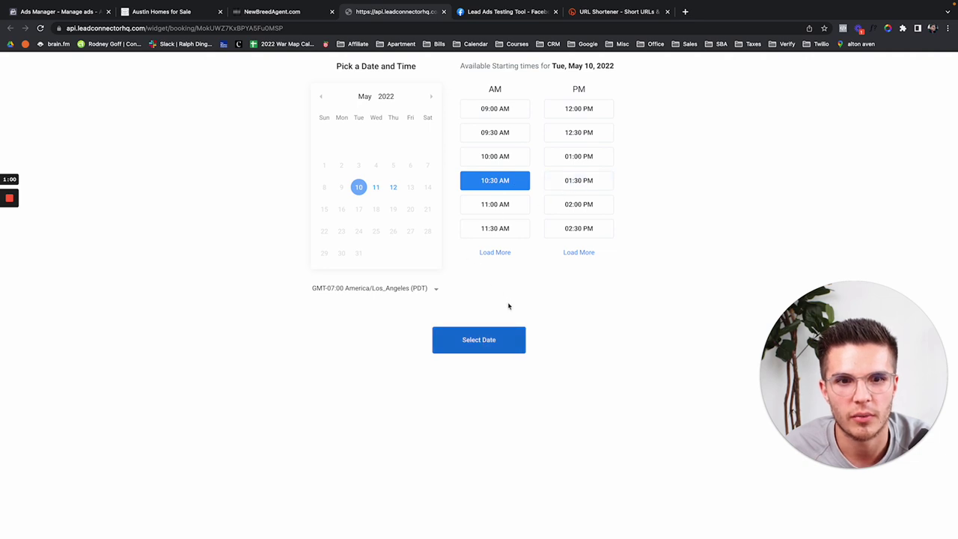
click(269, 11)
Step: Switch into the Sandbox Account and open its Buyer/Seller Calendar booking page
click(83, 91)
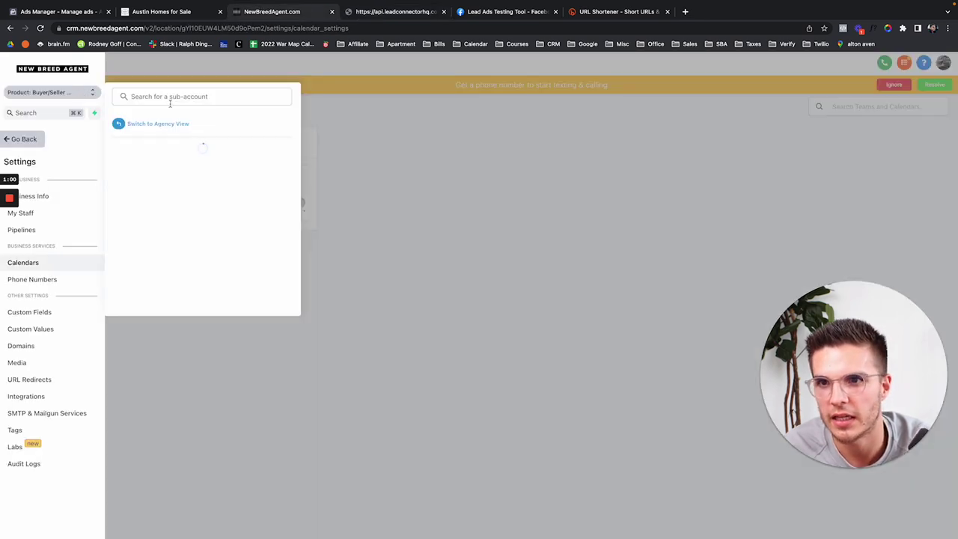
text(sand)
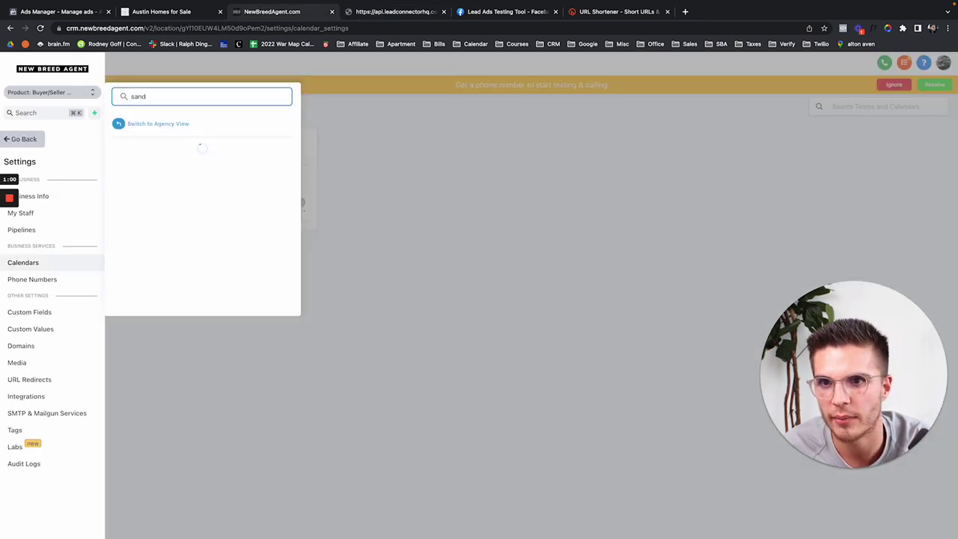
click(170, 171)
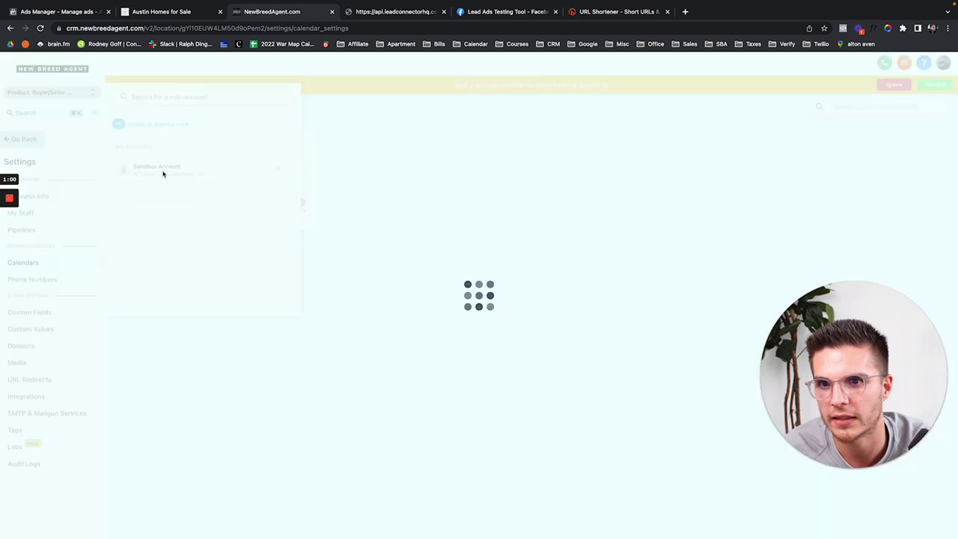
click(445, 12)
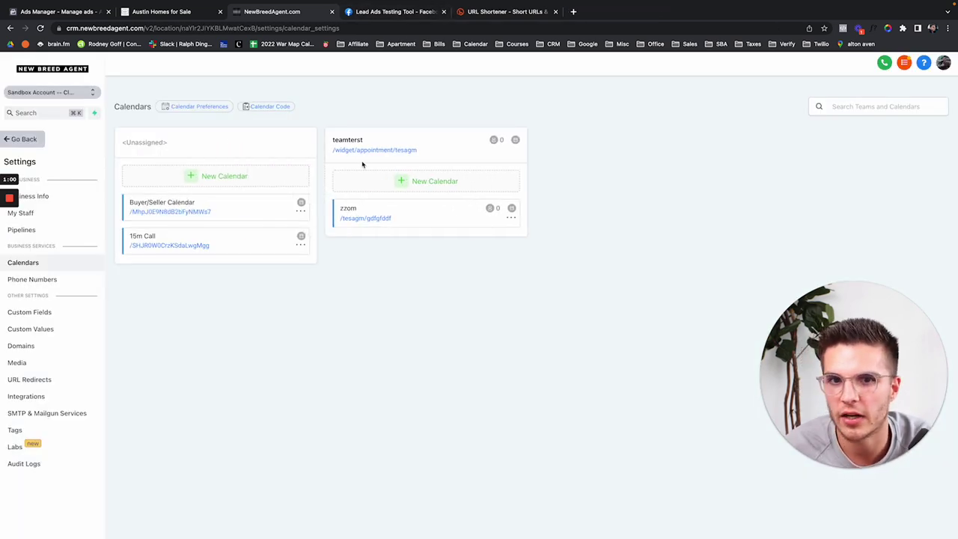
click(172, 213)
click(287, 13)
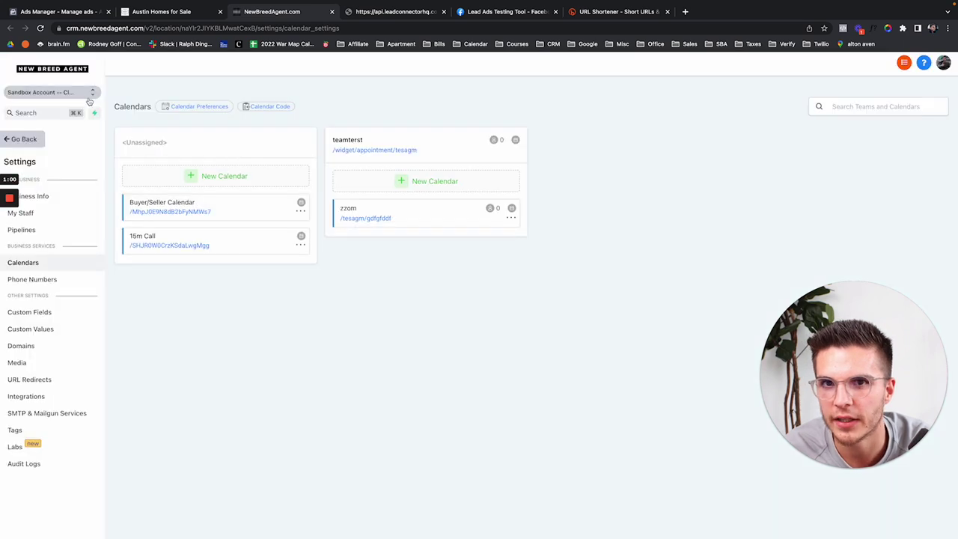
Step: Choose the 10:30 AM slot on Tuesday, May 10, 2022 in the booking widget
click(404, 13)
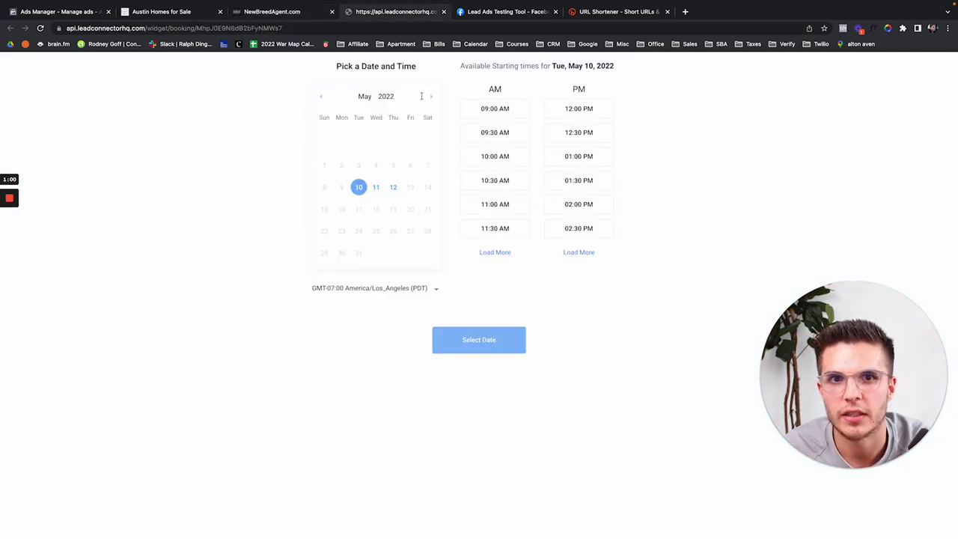
click(496, 179)
click(477, 340)
Step: Enter the test lead's first name, last name and phone number in the booking form
click(411, 117)
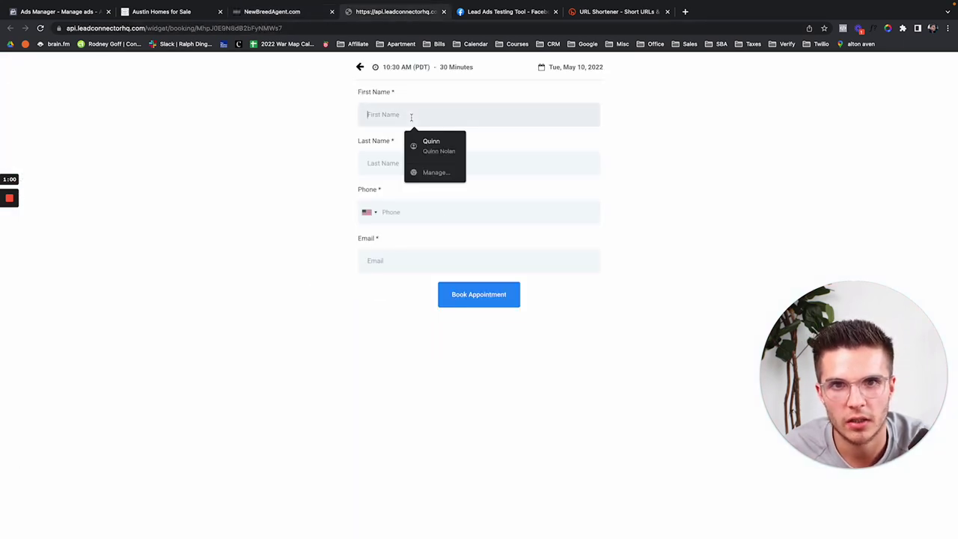
text(Quinn)
key(Tab)
text(N)
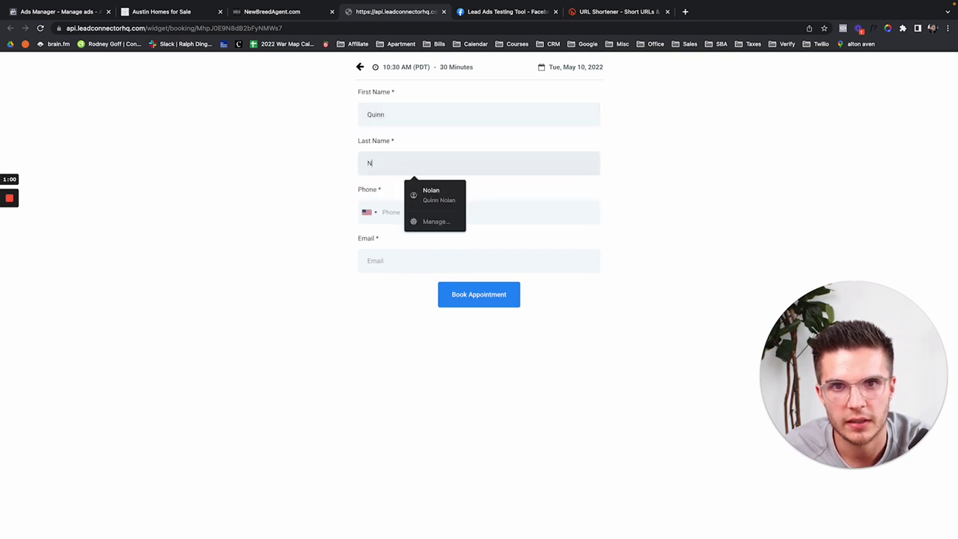
key(Tab)
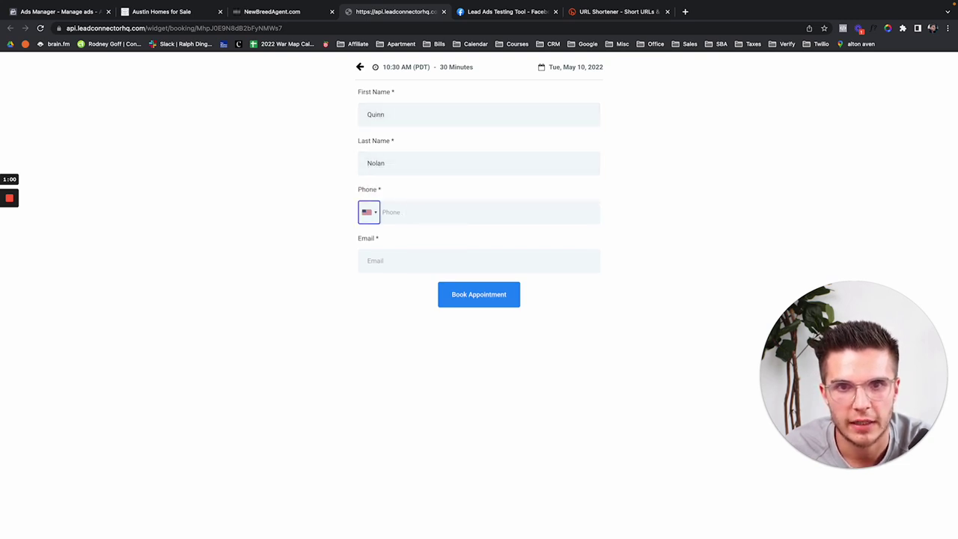
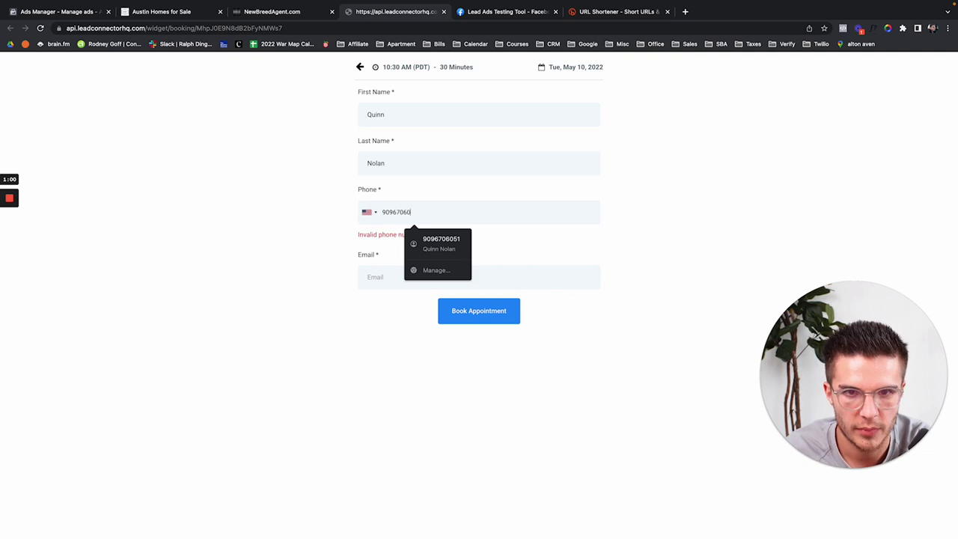
key(Tab)
Step: Fill in the lead's e-mail from the autofill suggestion and book the 30-minute appointment
text(quinn)
key(Down)
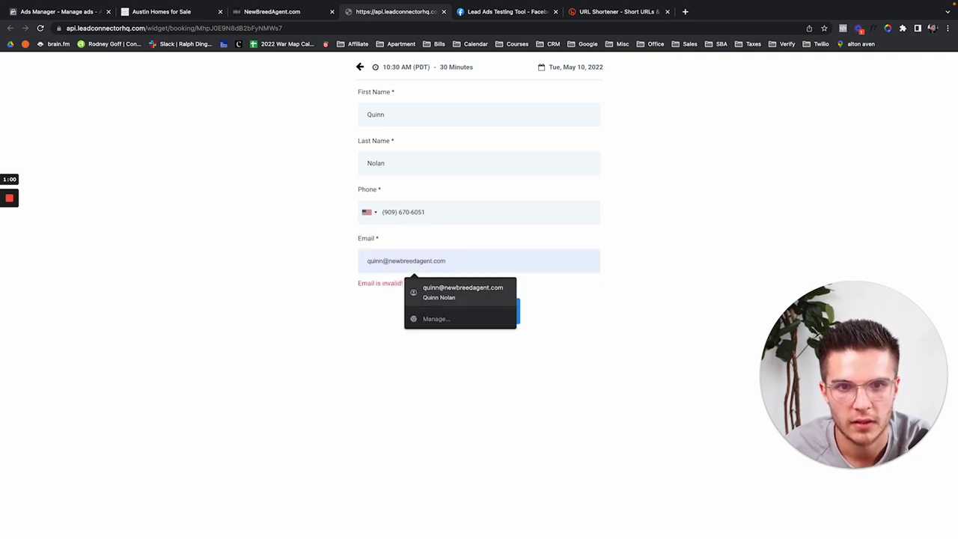
key(Return)
click(469, 300)
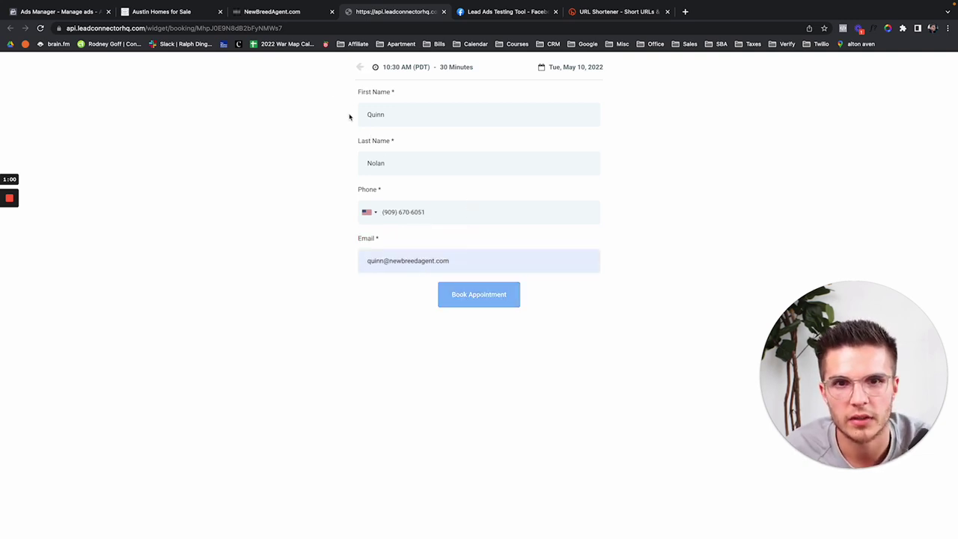
click(286, 14)
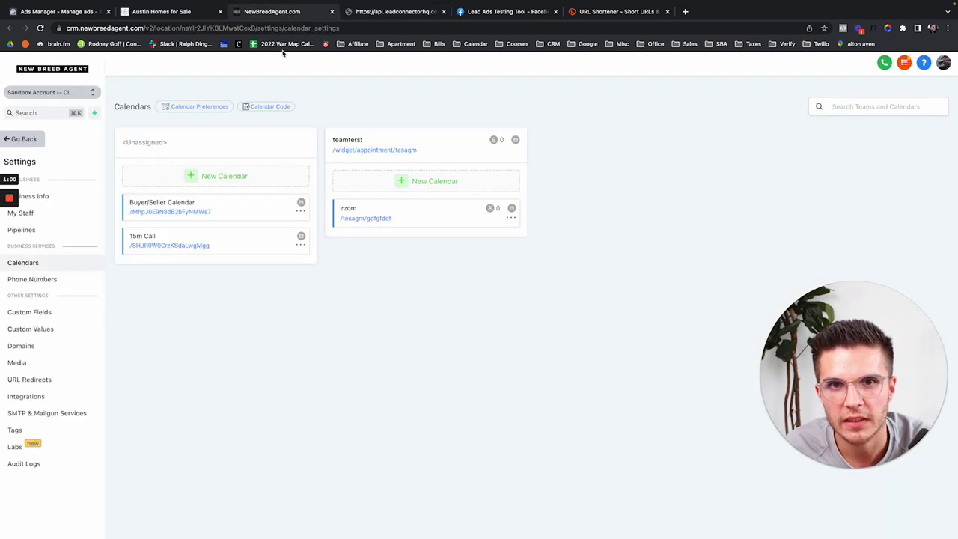
Step: Leave settings, check the new lead among the 3 Sandbox contacts, and view Conversations
click(30, 138)
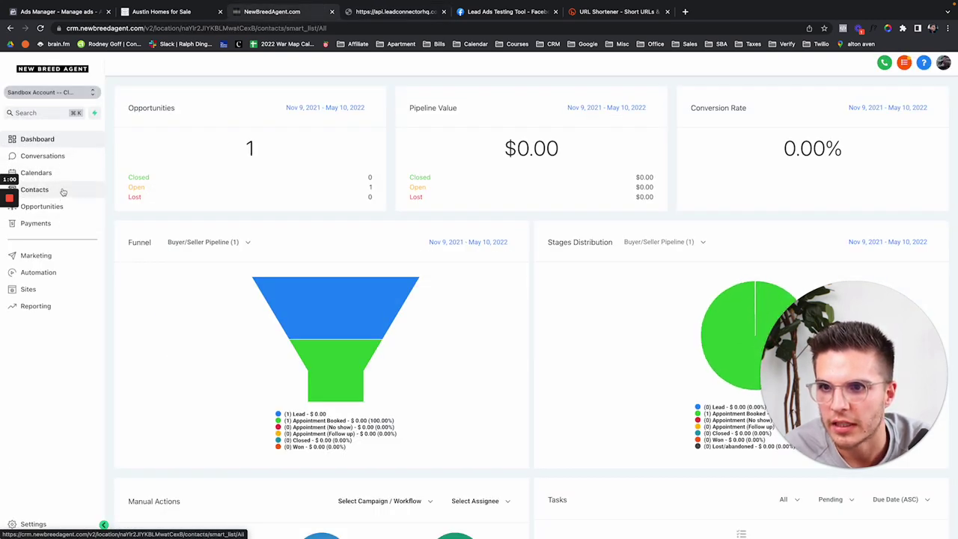
click(62, 191)
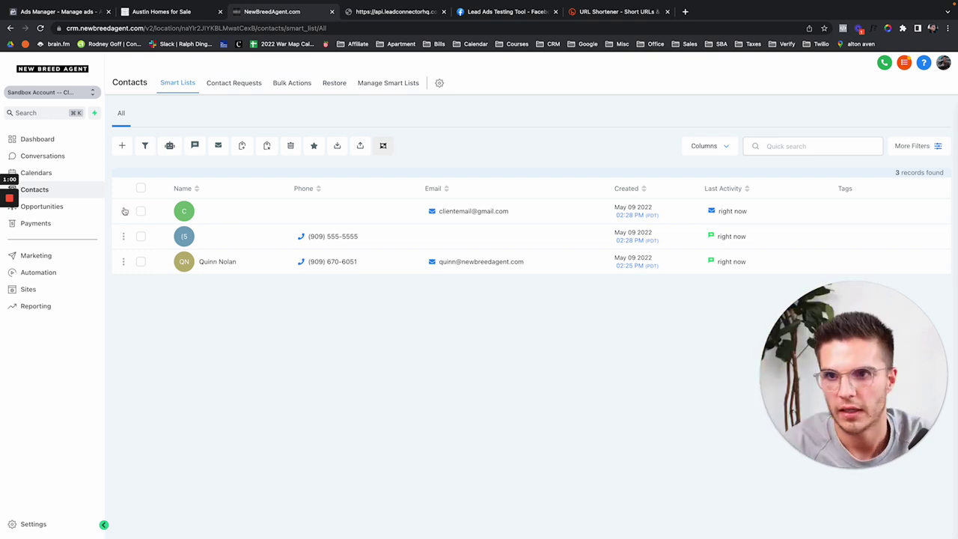
click(58, 156)
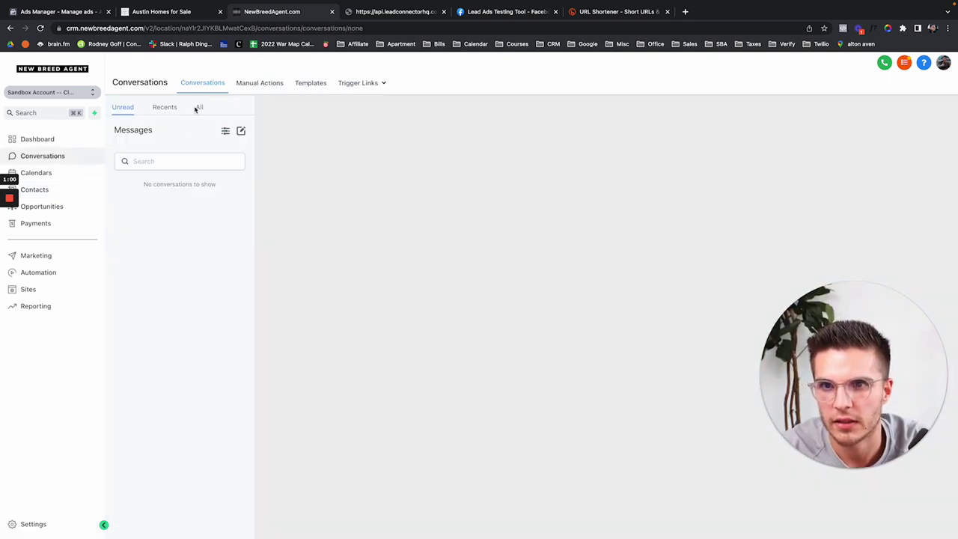
Step: Show all conversations and review the appointment confirmation messages in the new lead's thread
click(200, 107)
click(188, 241)
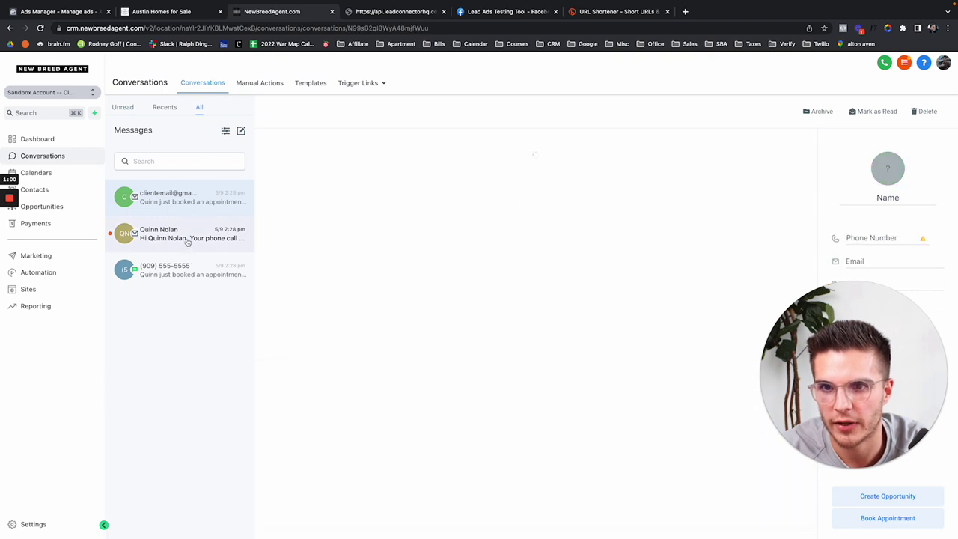
scroll(644, 310, down, 3)
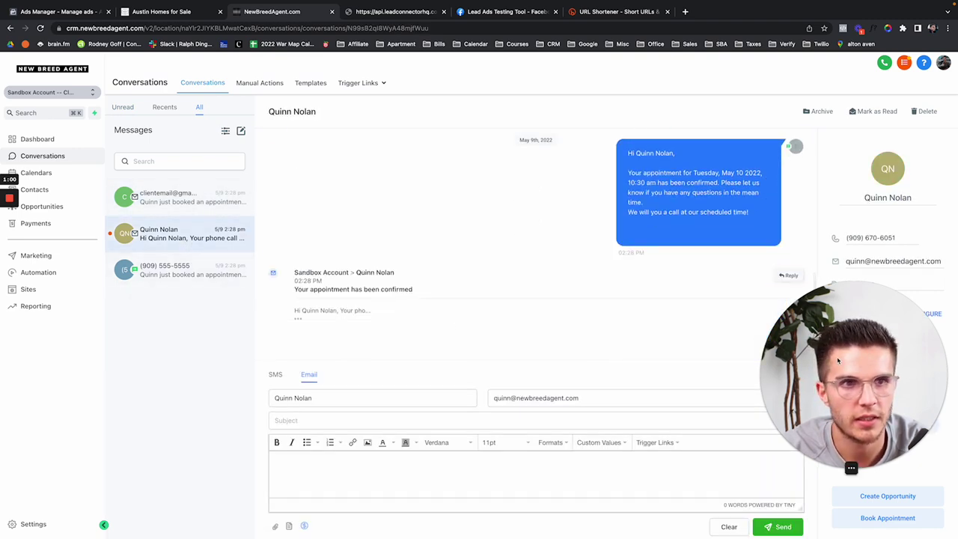
drag(838, 361, 335, 361)
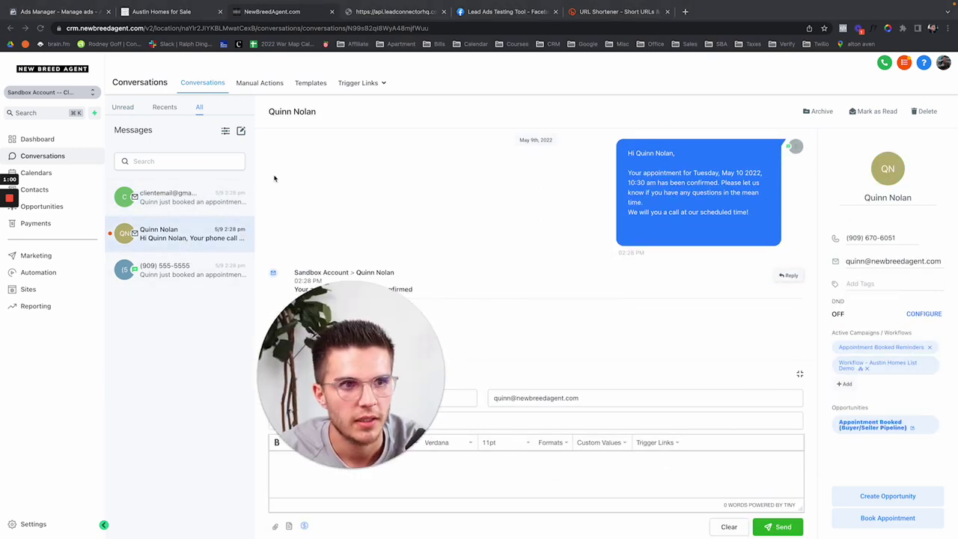
Step: Compare with the e-mail-only contact, then open the new lead's contact record showing Appointment Booked
click(165, 200)
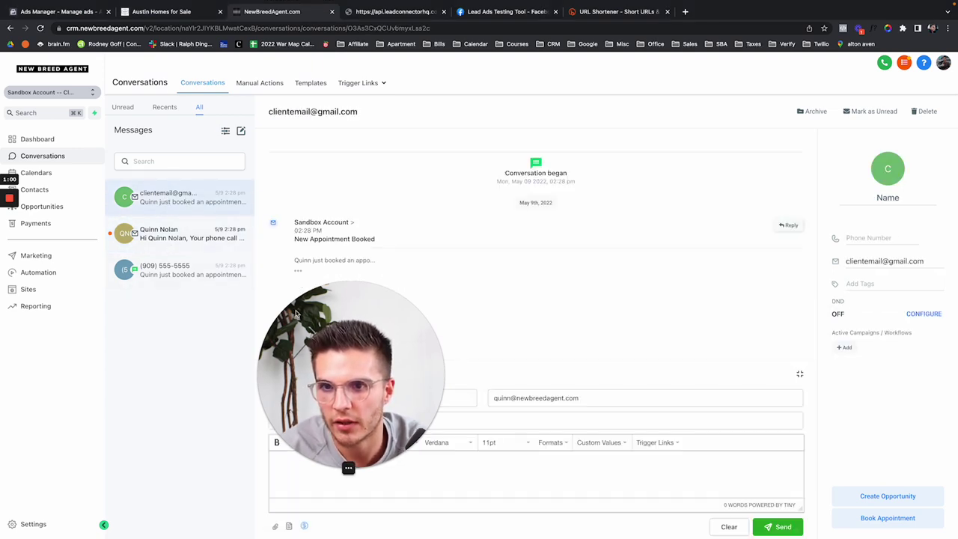
drag(296, 313, 85, 313)
click(159, 238)
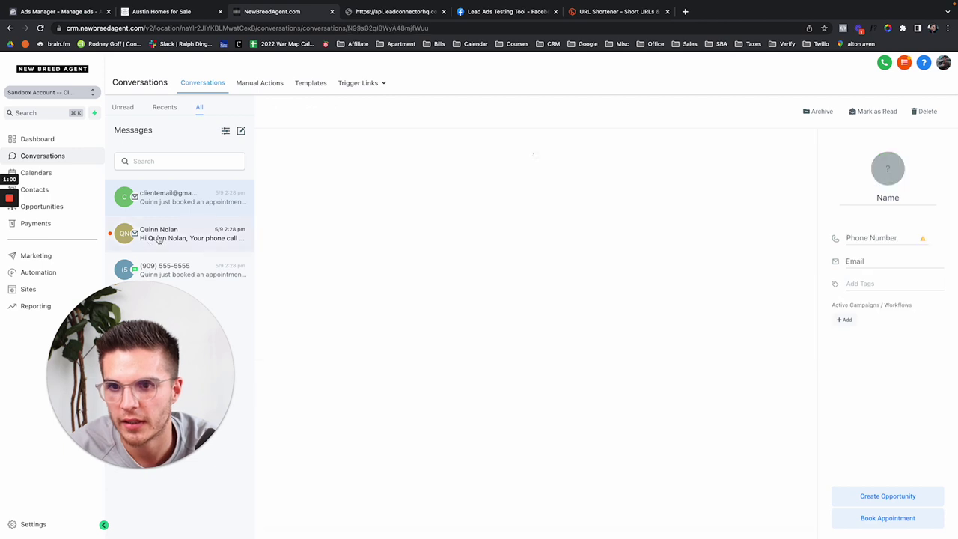
click(614, 195)
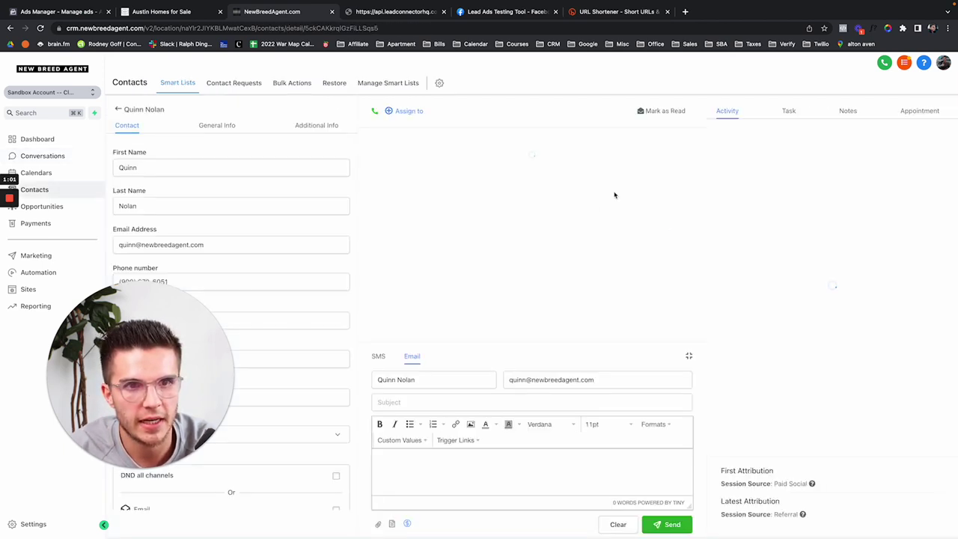
drag(164, 297, 93, 330)
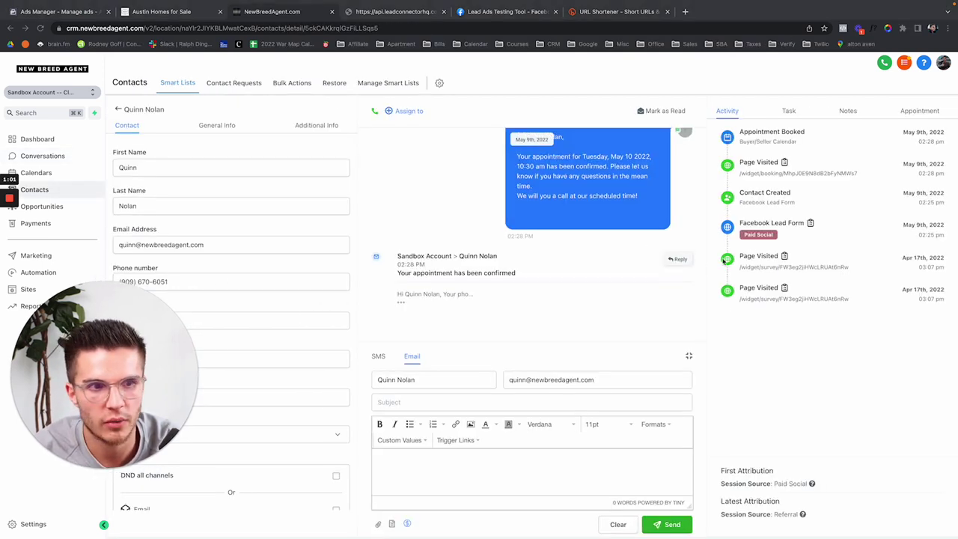
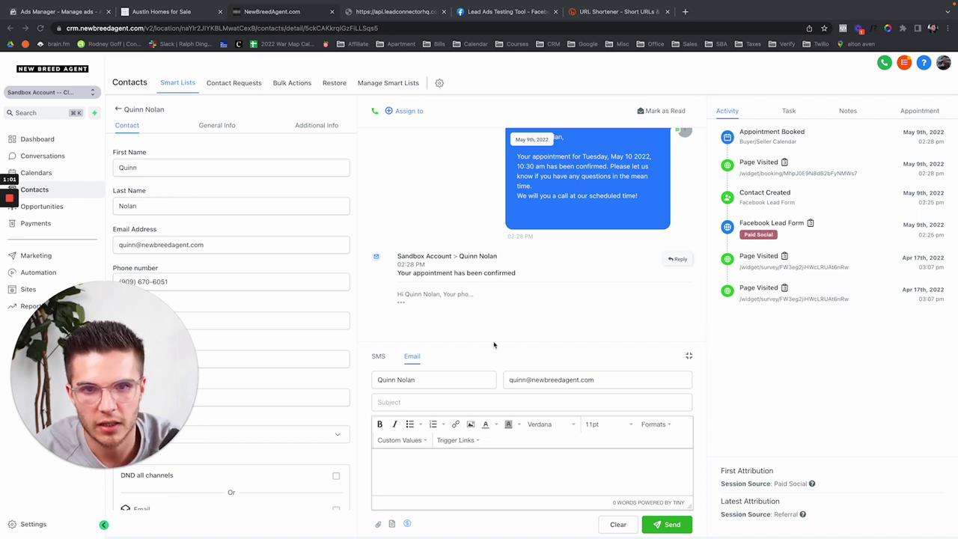
Step: Switch the reply composer to SMS and review the lead's thread up to the May 10 appointment
scroll(448, 318, up, 5)
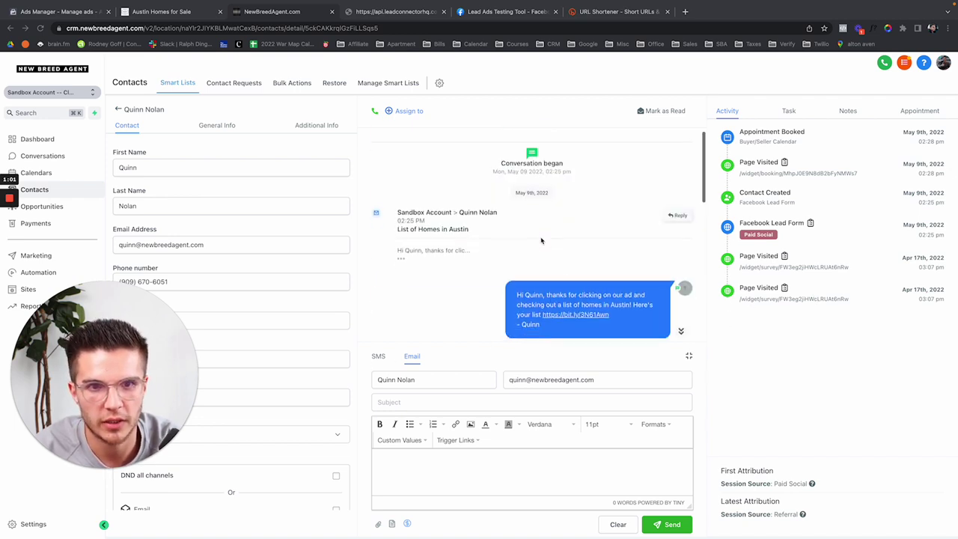
click(379, 356)
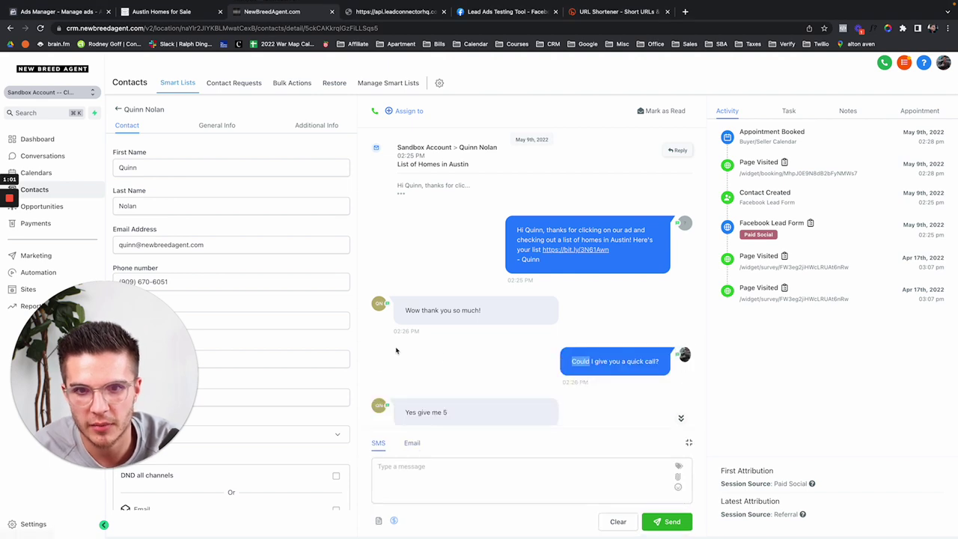
scroll(447, 380, down, 1)
scroll(448, 367, down, 5)
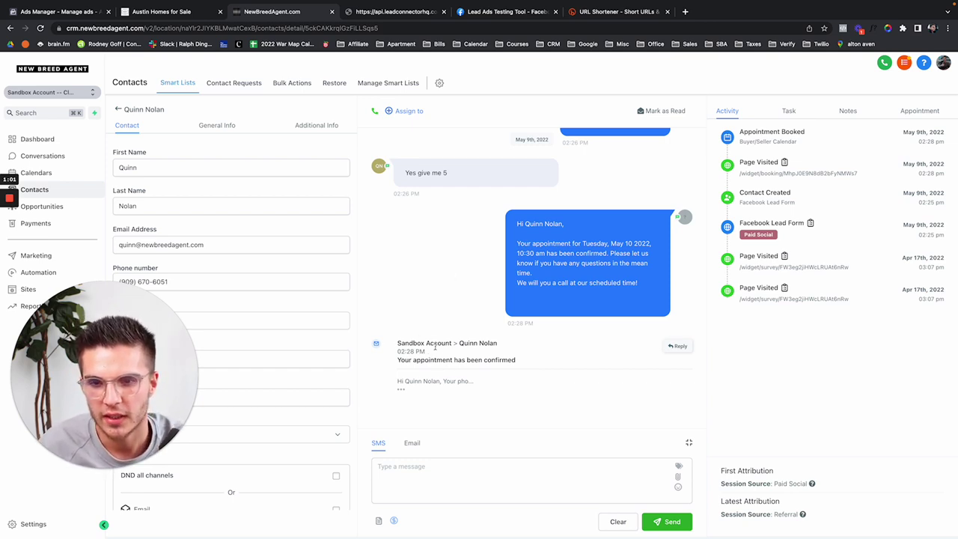
scroll(449, 321, up, 10)
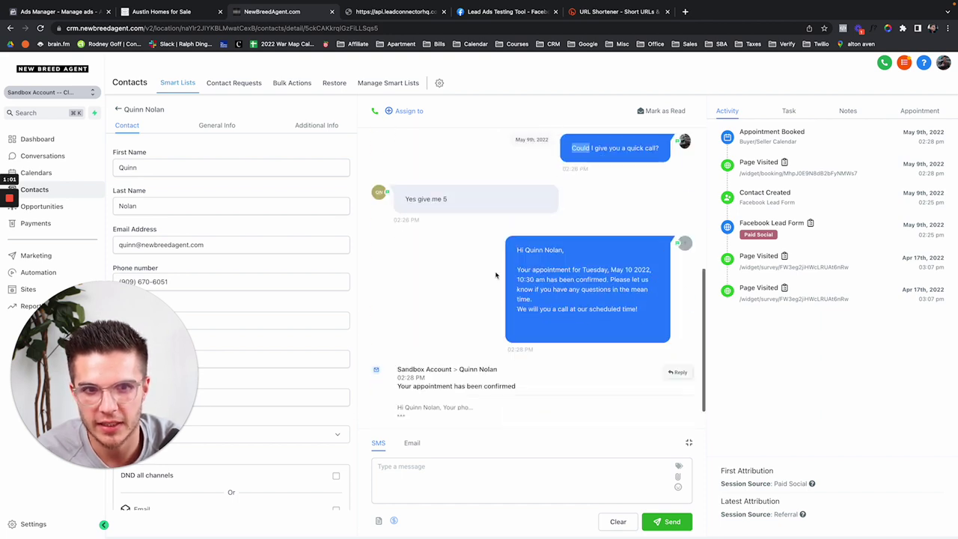
scroll(495, 275, up, 10)
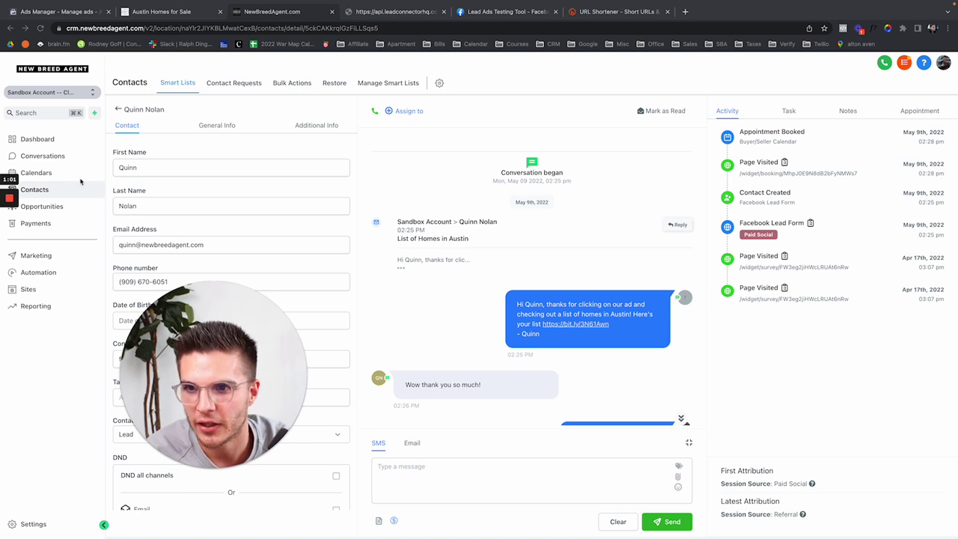
Step: Show the Buyer/Seller Calendar's week on the Calendars page
click(45, 173)
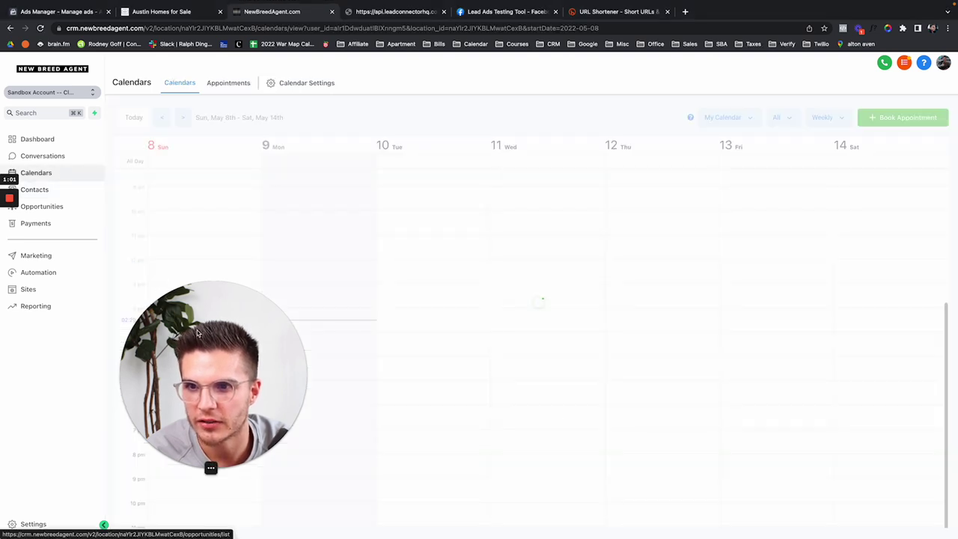
scroll(295, 336, up, 5)
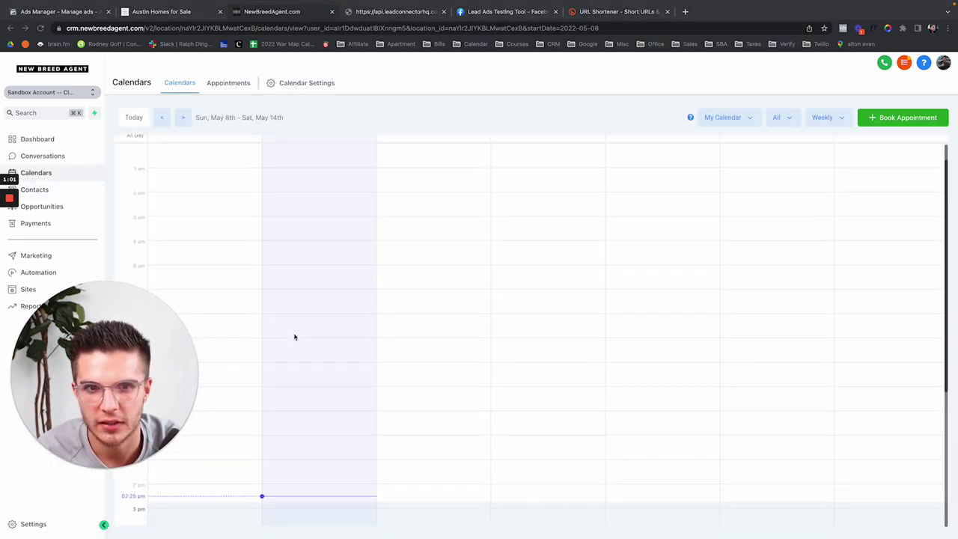
scroll(295, 337, down, 5)
click(720, 119)
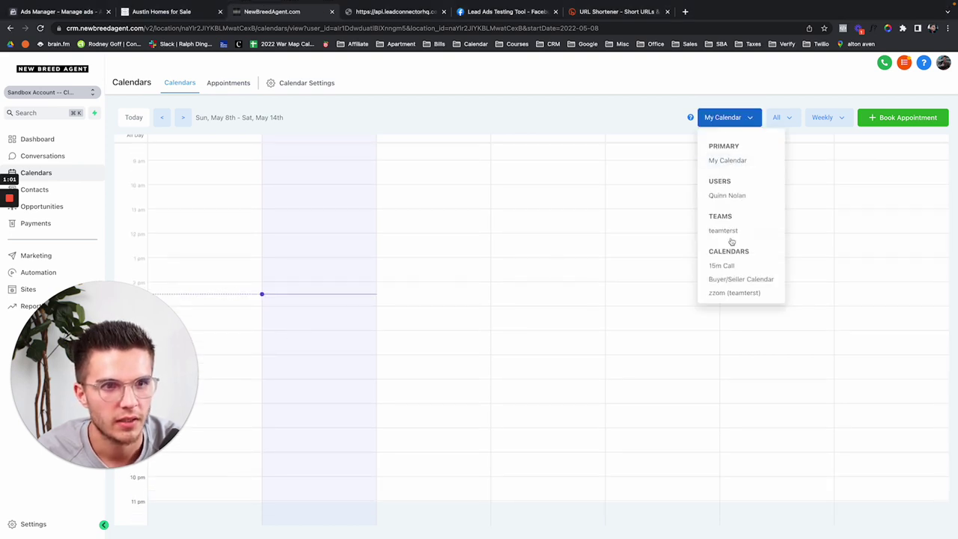
click(732, 279)
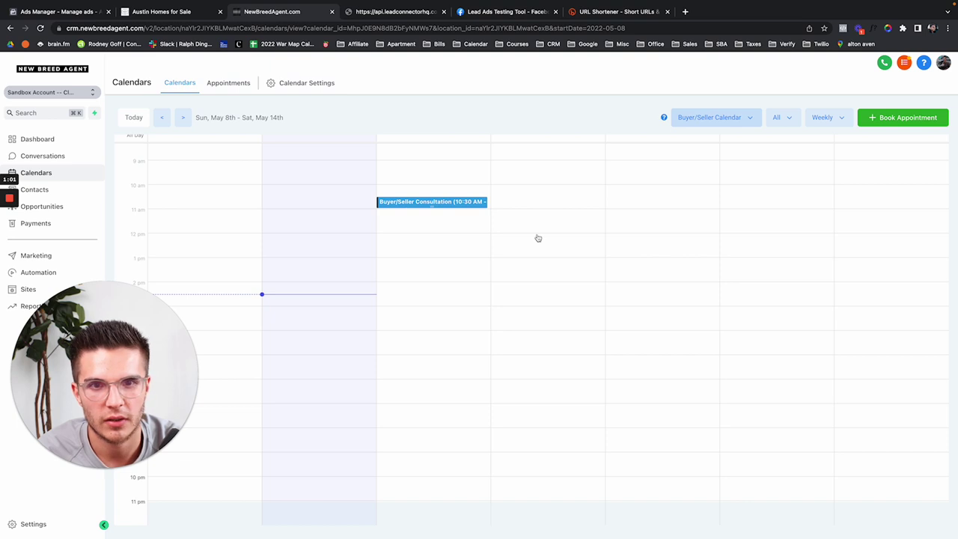
click(740, 119)
click(739, 120)
click(739, 120)
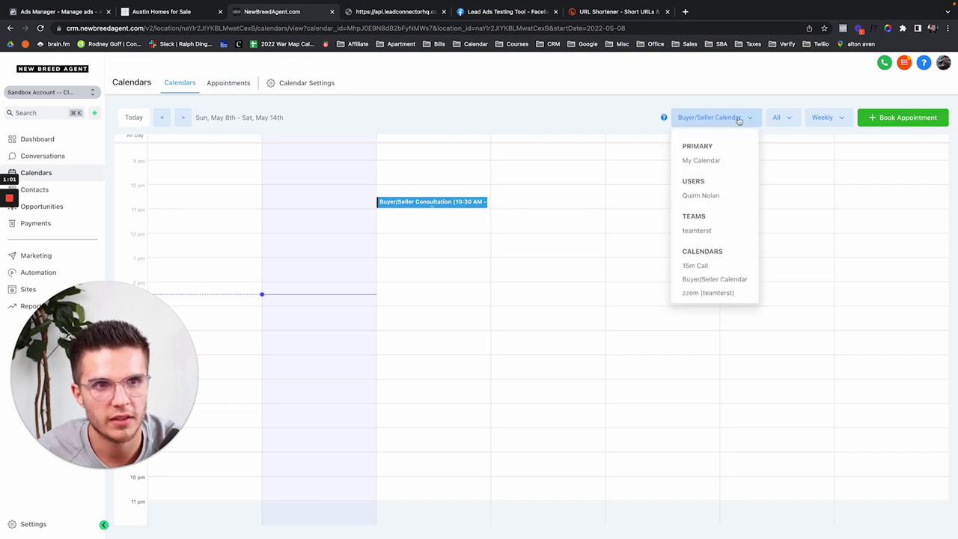
click(739, 120)
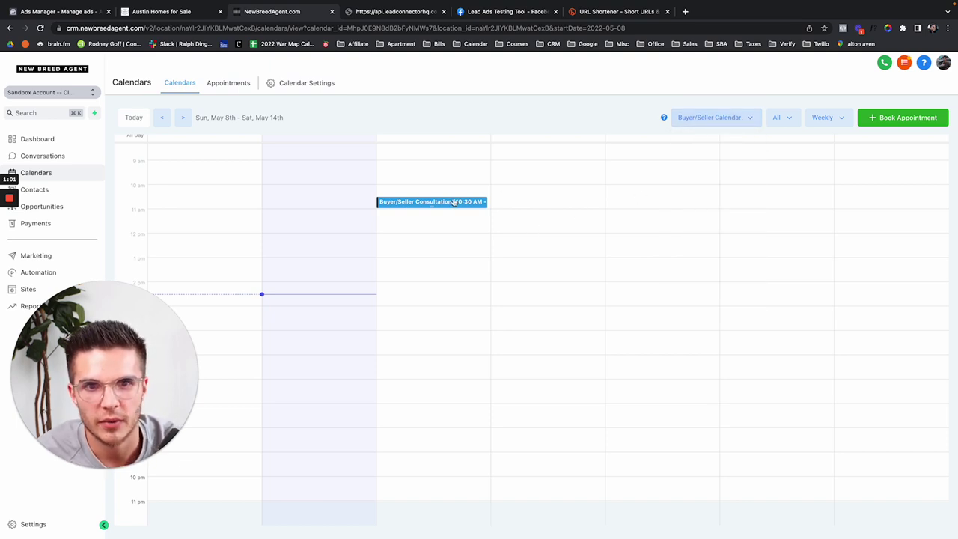
Step: Inspect the Tuesday 10:30 AM Buyer/Seller Consultation's details, then close them
click(454, 203)
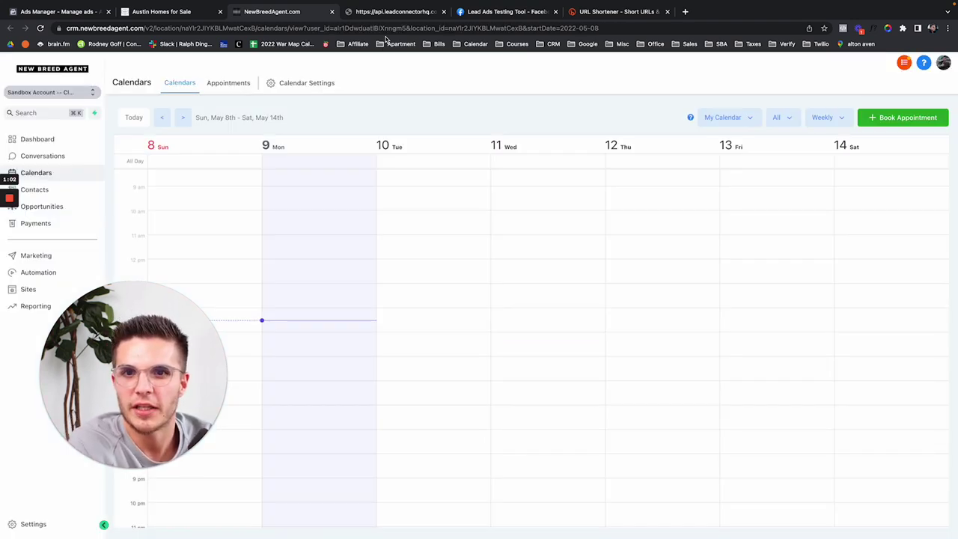
click(720, 118)
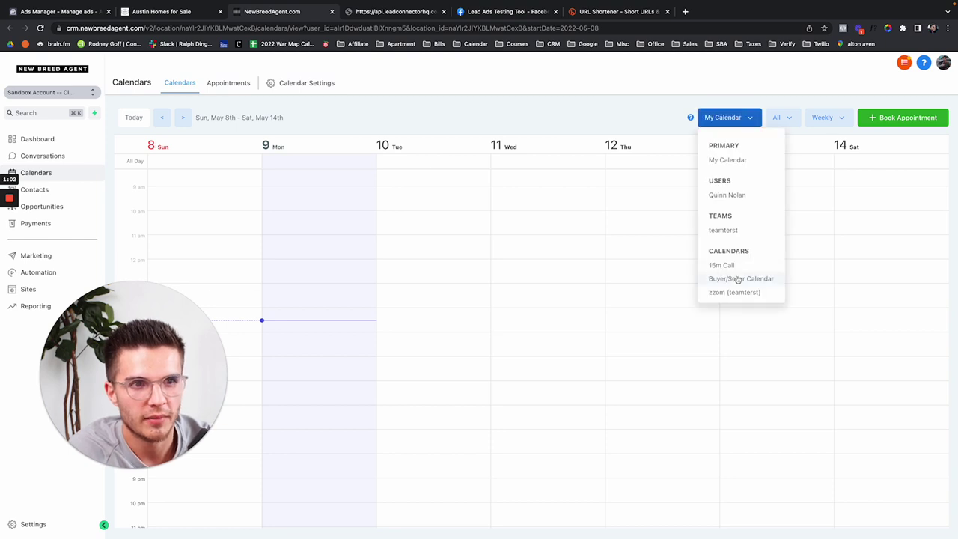
click(738, 279)
click(397, 229)
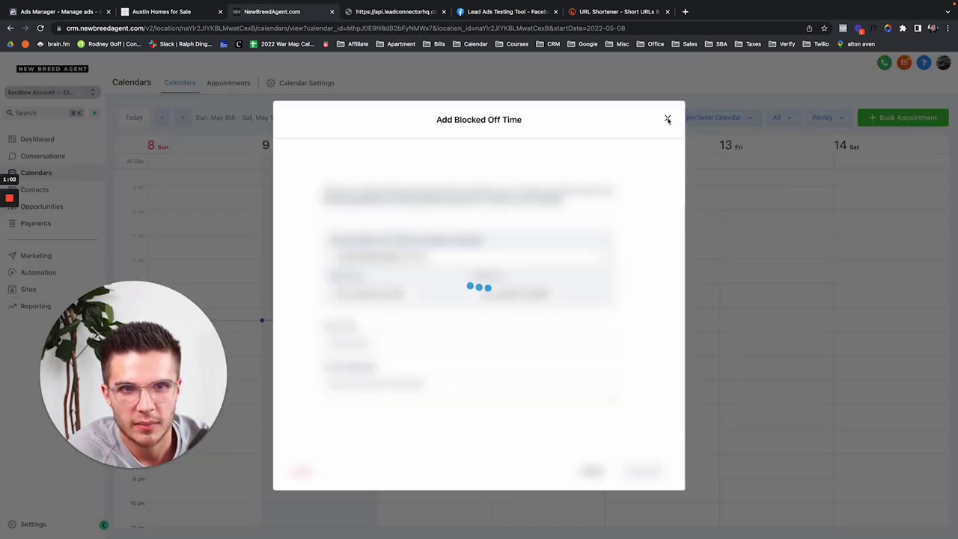
click(223, 135)
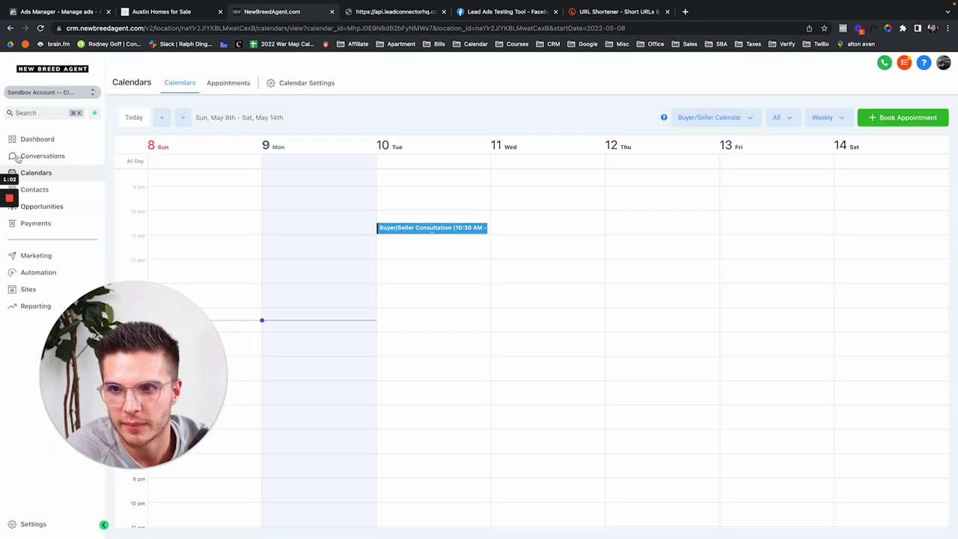
click(12, 140)
Step: Move the lead's opportunity card into the Appointment (No show) stage
click(32, 155)
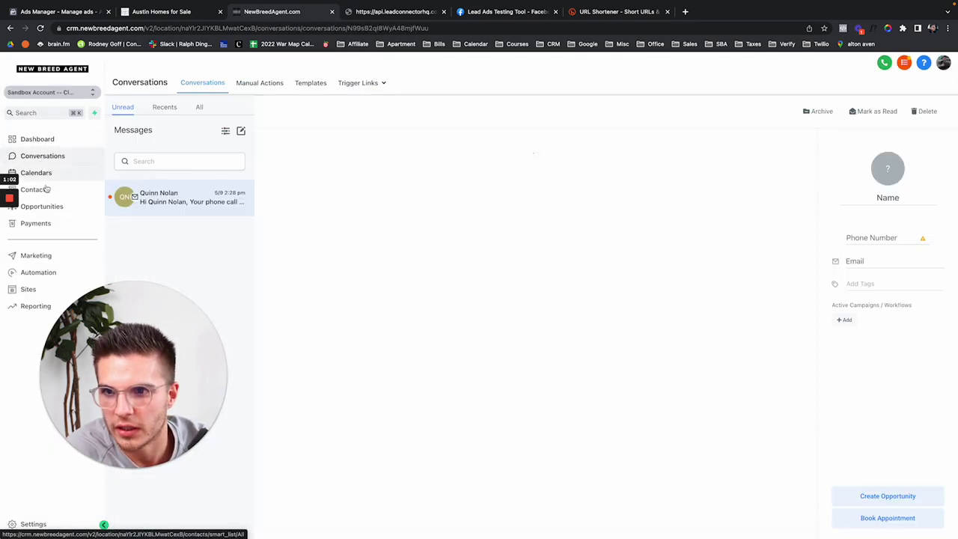
click(52, 207)
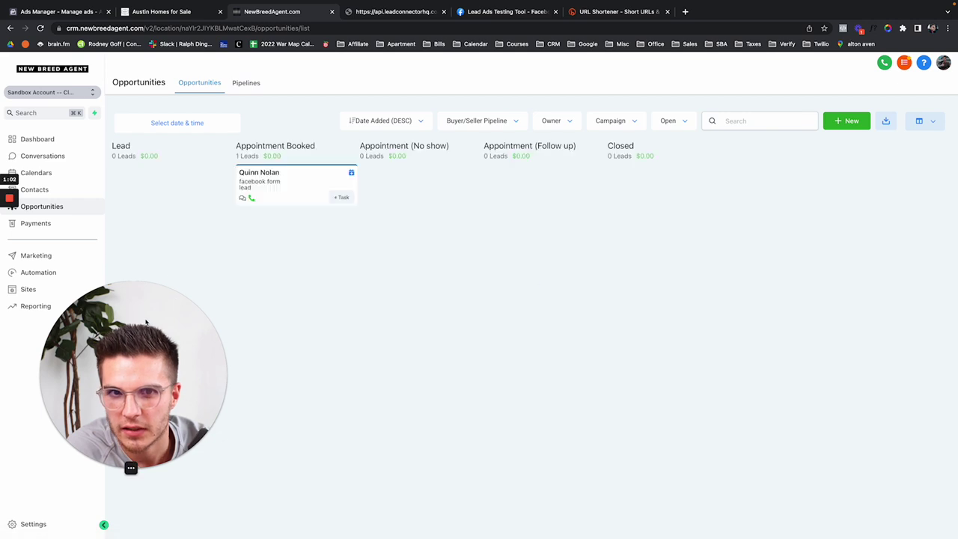
drag(146, 321, 444, 322)
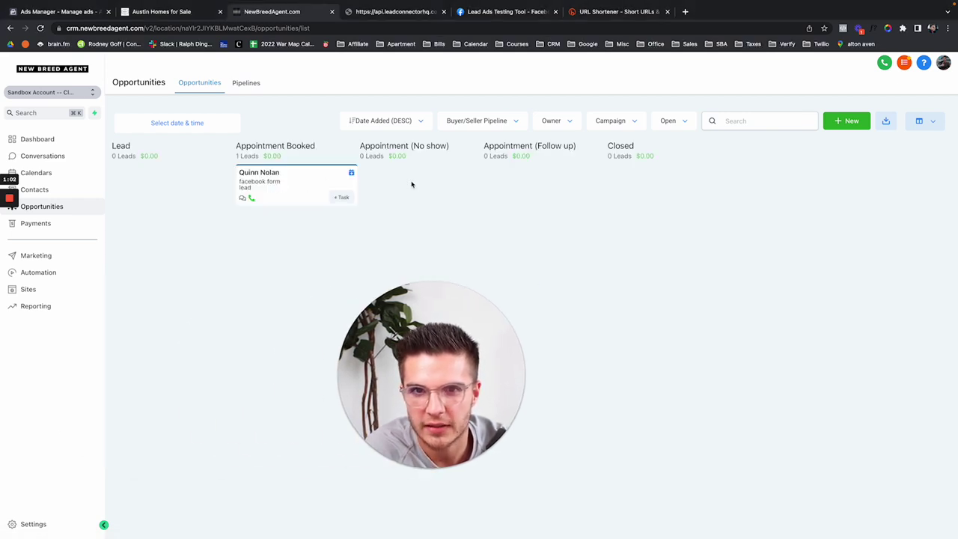
drag(314, 184, 436, 184)
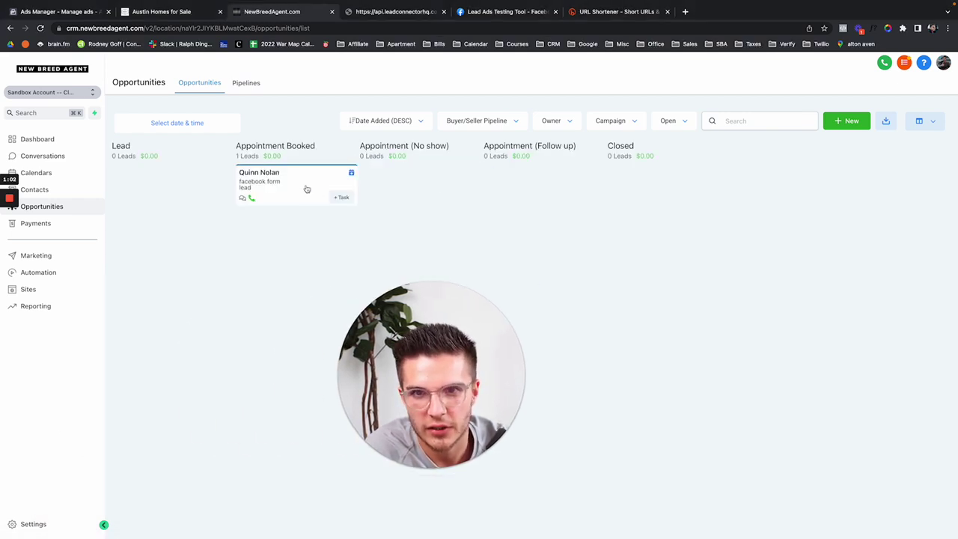
drag(307, 190, 419, 184)
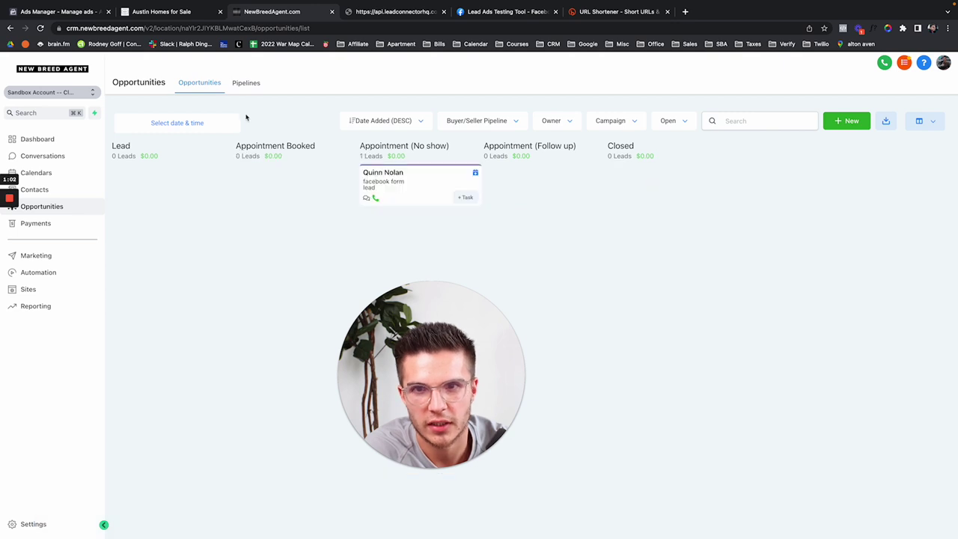
Step: Add an 'Add new stage demo' stage to the Buyer/Seller Pipeline and move the lead into it
click(248, 84)
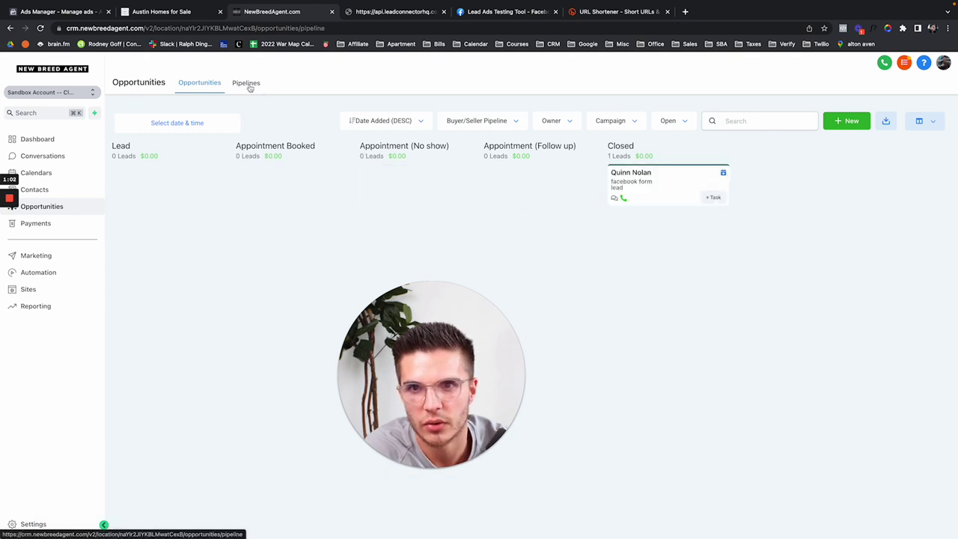
click(873, 173)
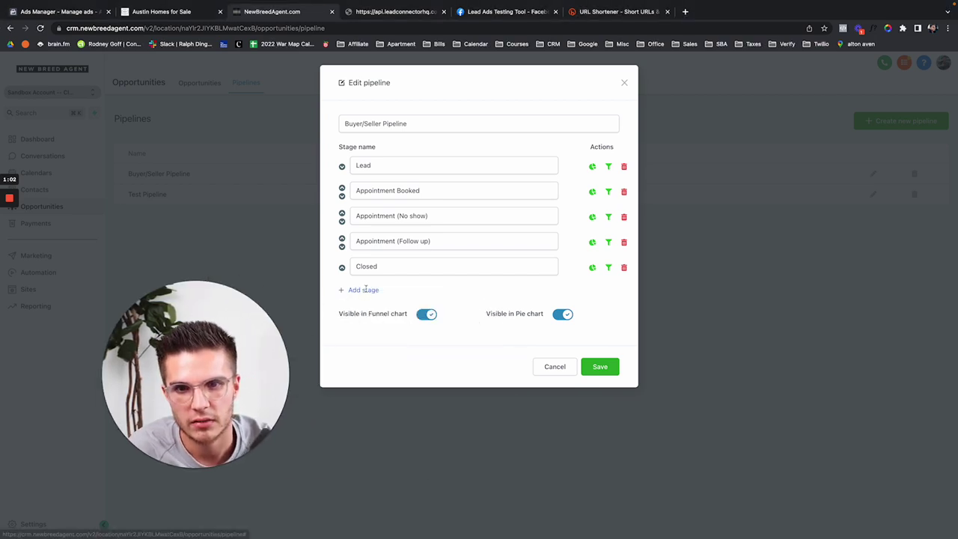
click(363, 289)
text(Add new stag)
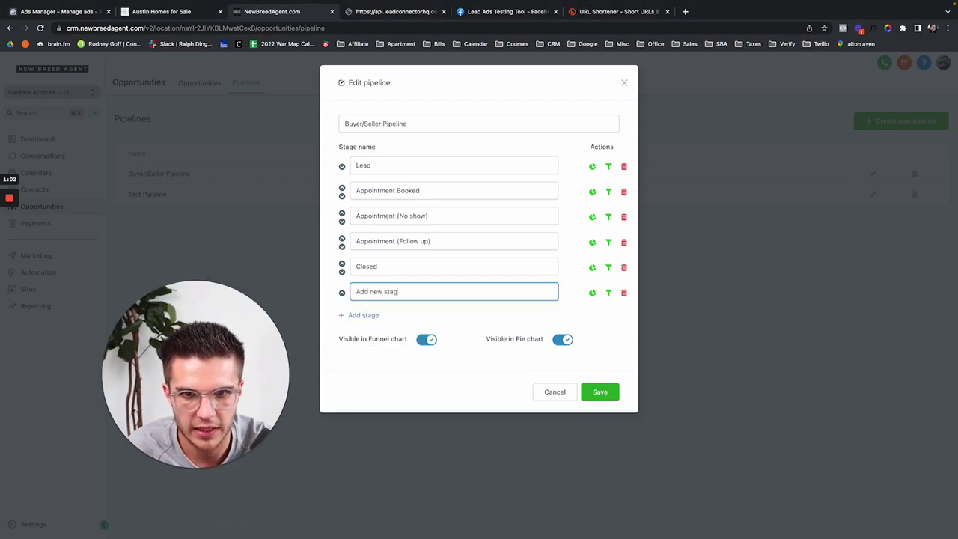
text(e demo)
click(612, 399)
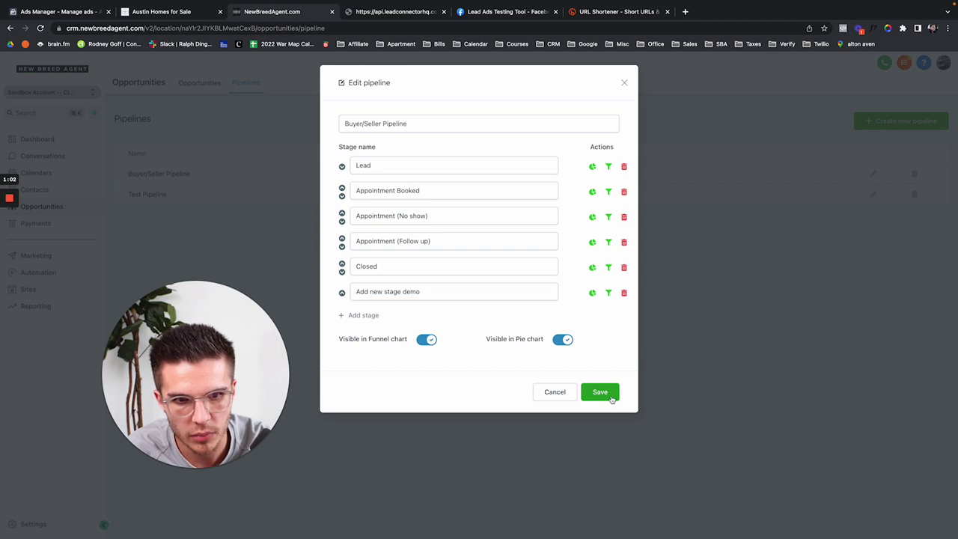
click(216, 84)
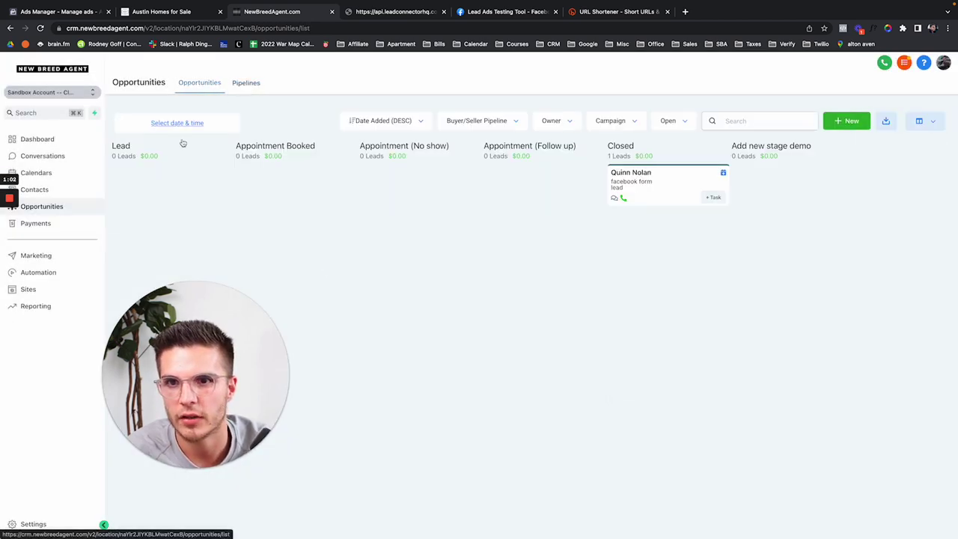
drag(674, 184, 782, 192)
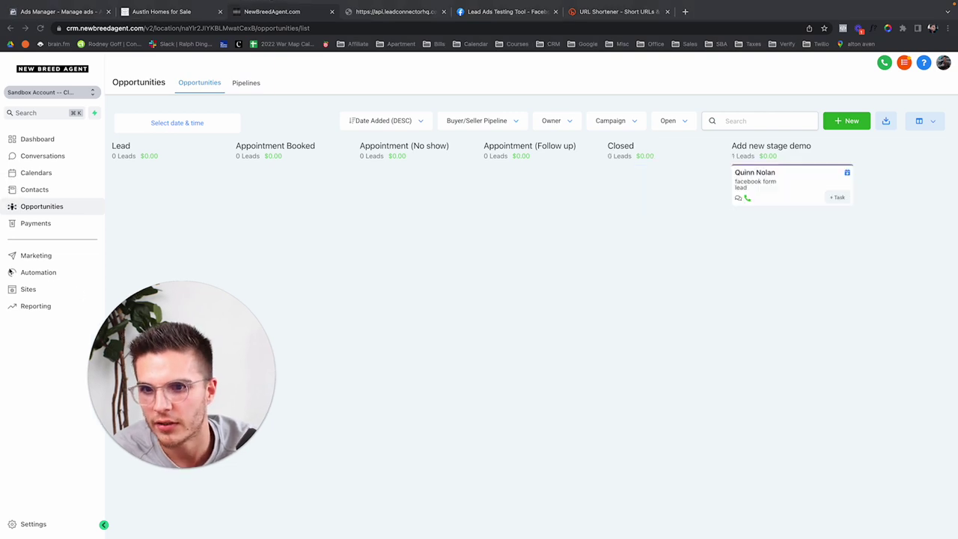
Step: Create a new workflow from a blank template
click(37, 275)
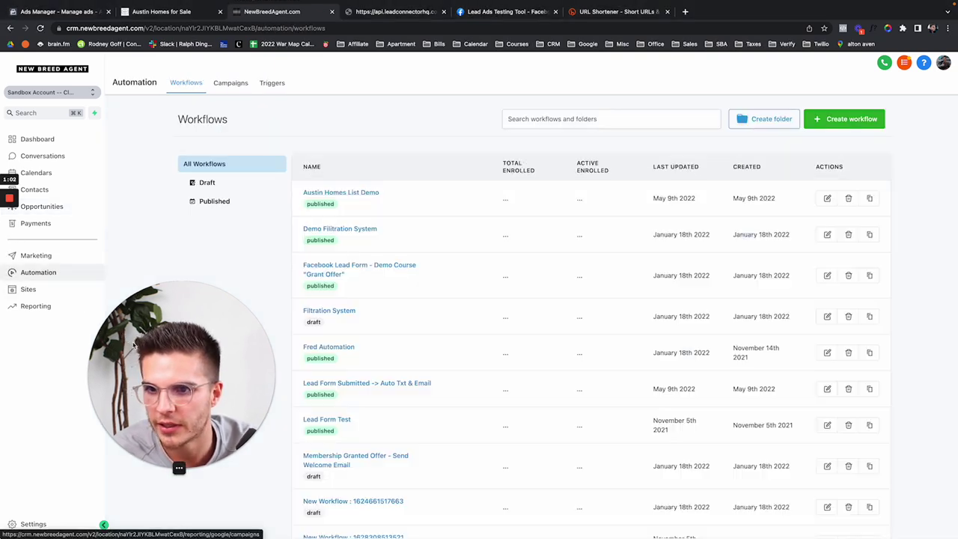
drag(134, 345, 74, 345)
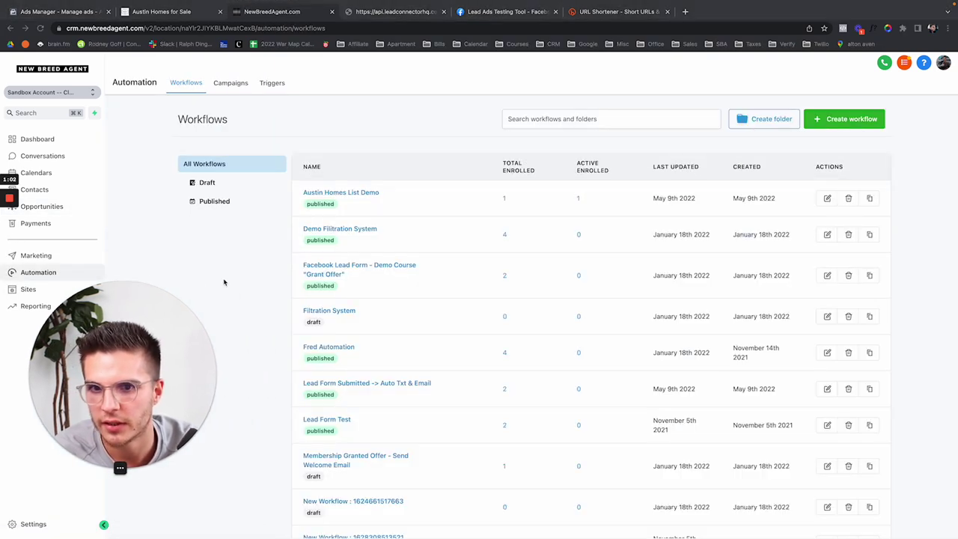
click(842, 122)
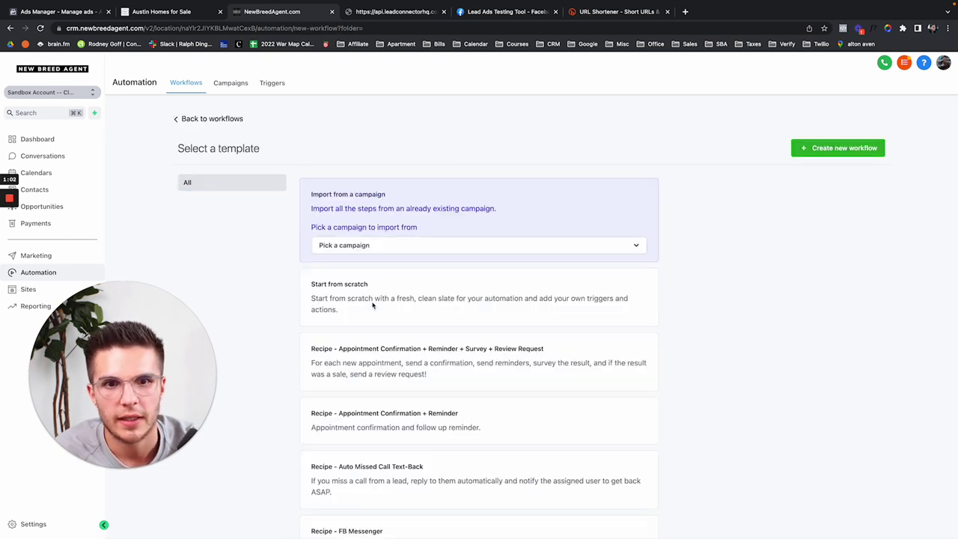
click(363, 301)
click(862, 150)
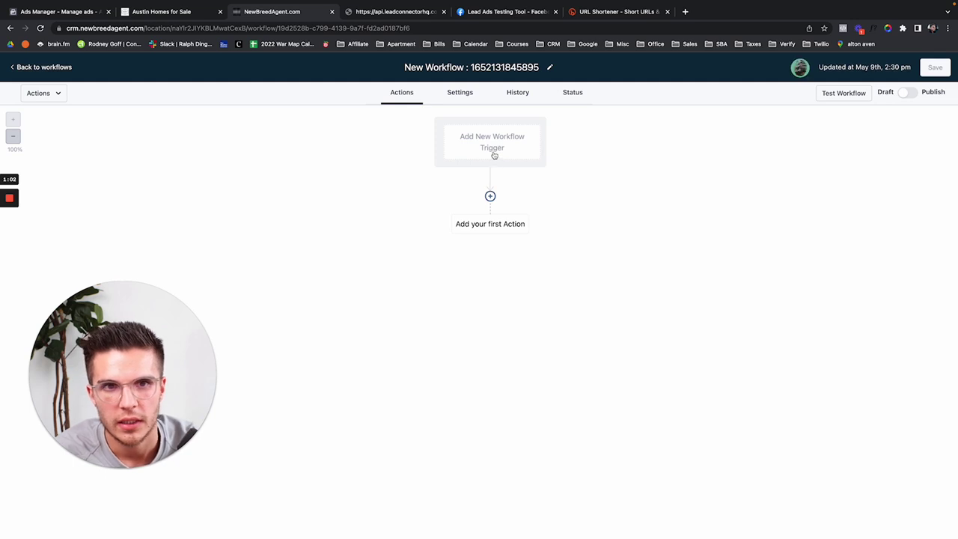
Step: Add a Pipeline stage changed trigger named 'Stage moved'
click(494, 155)
click(716, 139)
triple_click(716, 140)
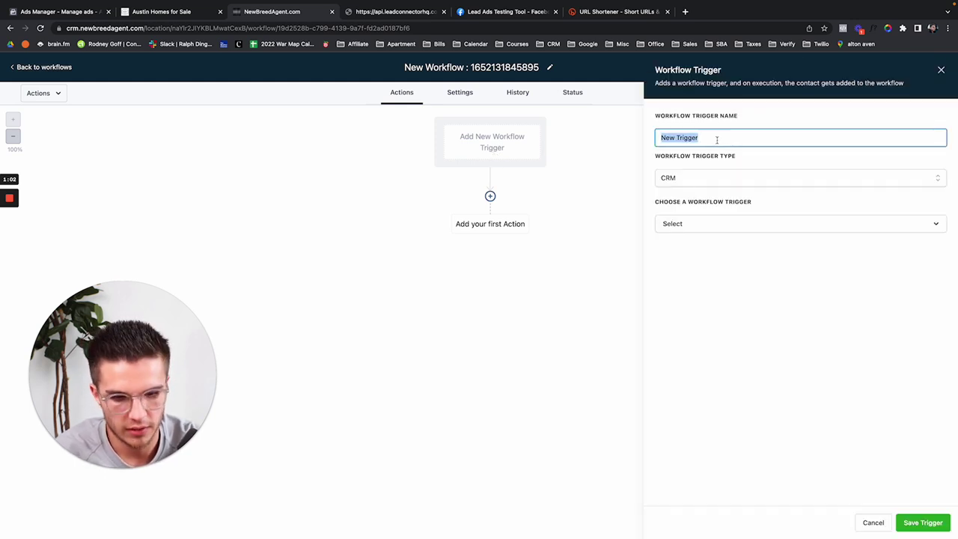
text(Stage book)
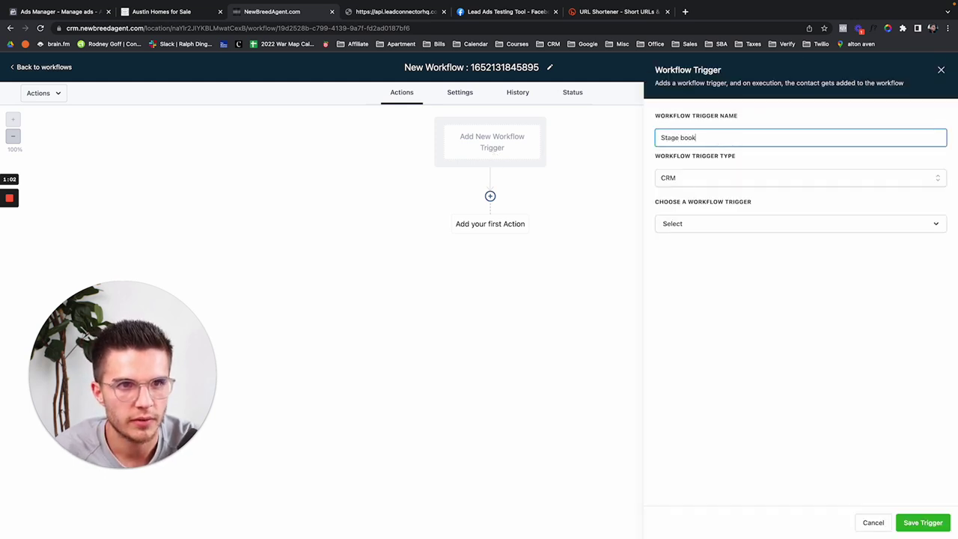
key(BackSpace)
key(BackSpace)
key(BackSpace)
key(BackSpace)
text(mbed)
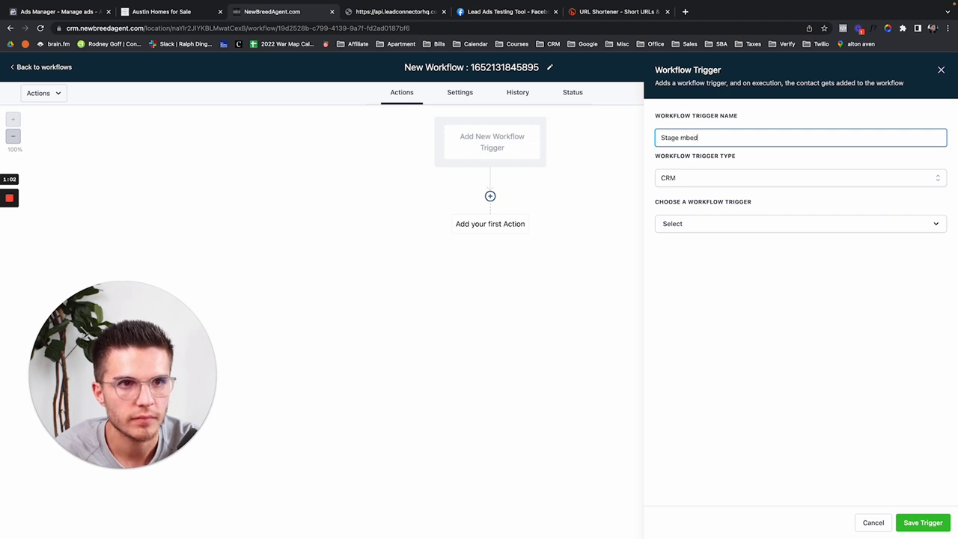
key(BackSpace)
key(BackSpace)
key(BackSpace)
text(oved)
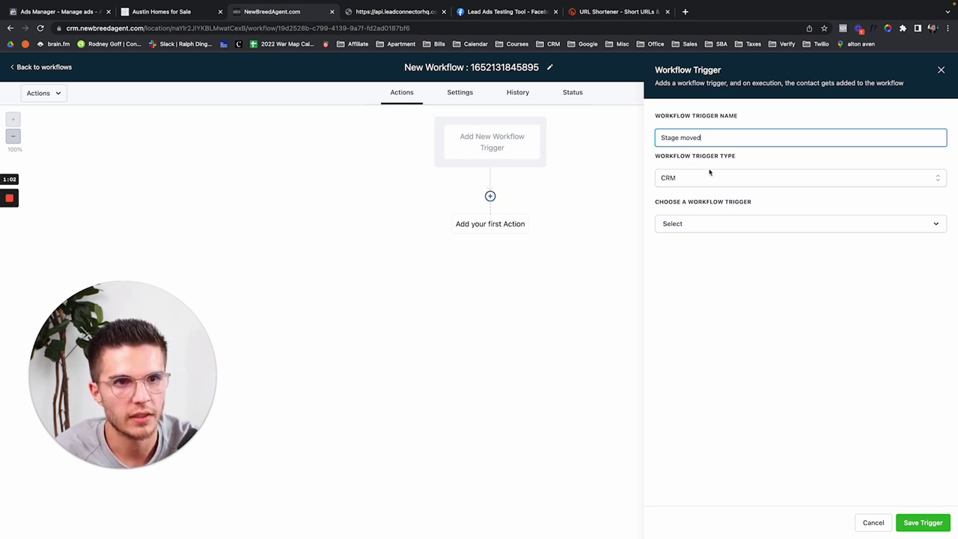
click(690, 223)
text(stag)
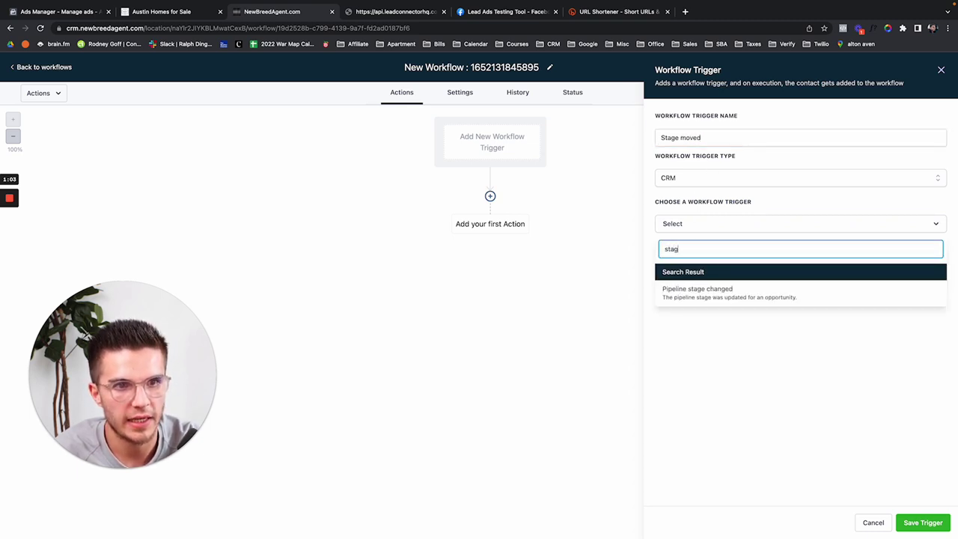
click(703, 292)
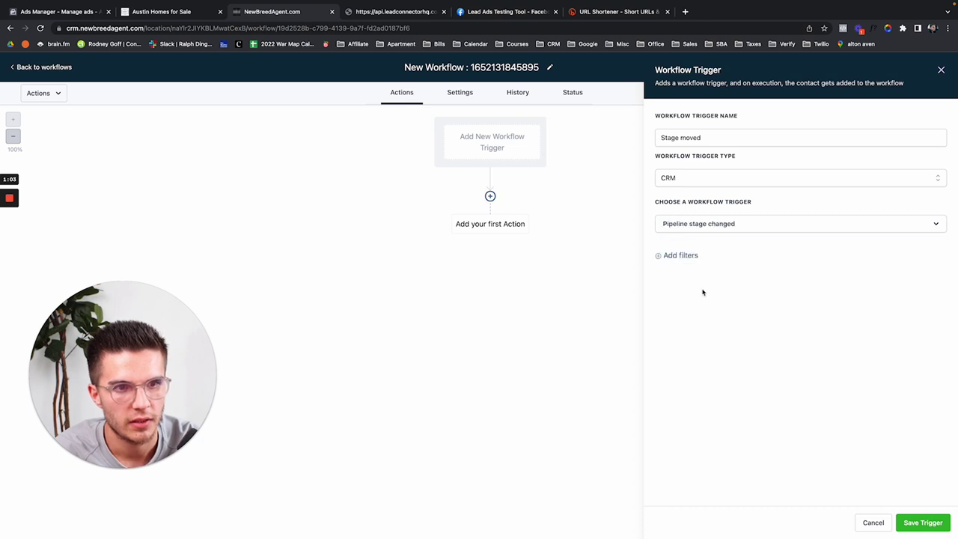
Step: Filter the trigger to the Buyer/Seller Pipeline and Add new stage demo stage, and save it
click(674, 256)
click(683, 272)
click(696, 346)
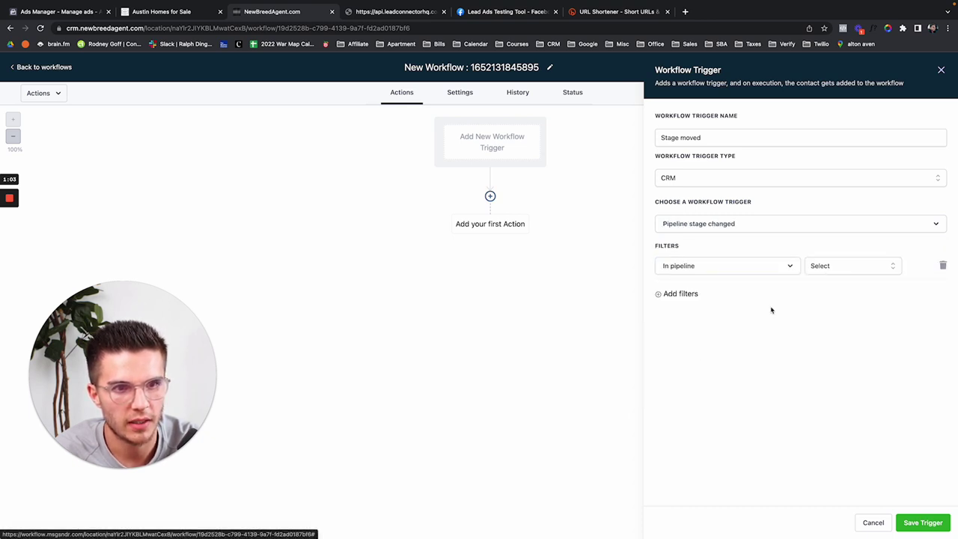
click(857, 267)
click(843, 308)
click(687, 294)
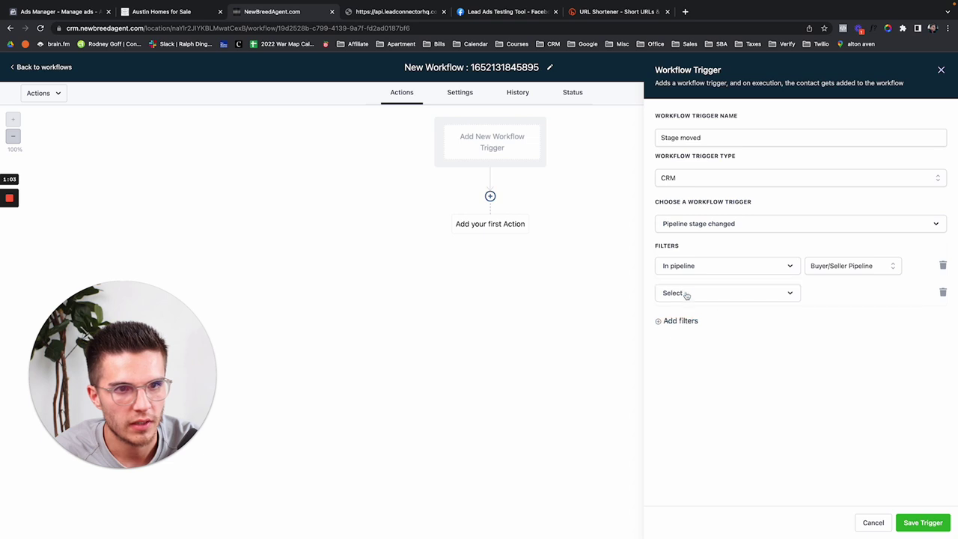
click(686, 298)
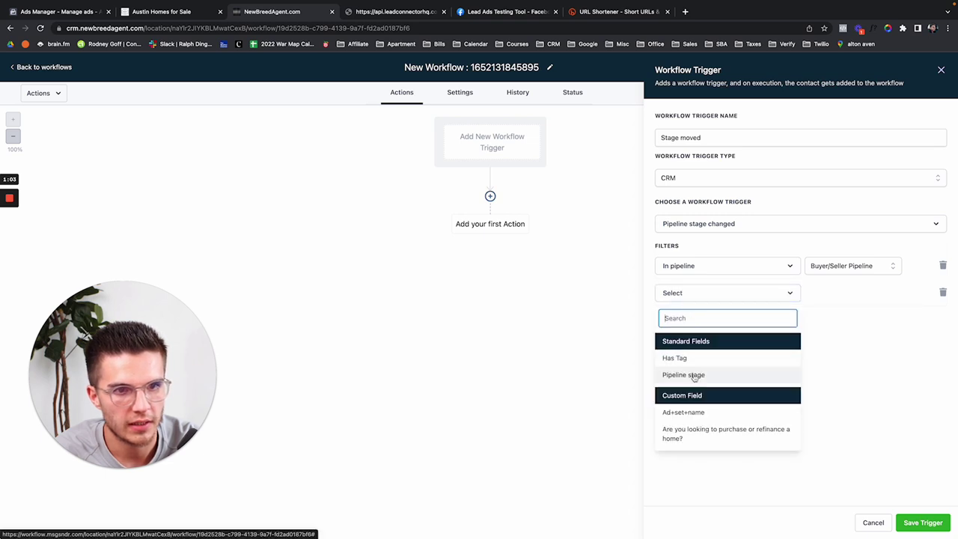
click(695, 376)
click(838, 293)
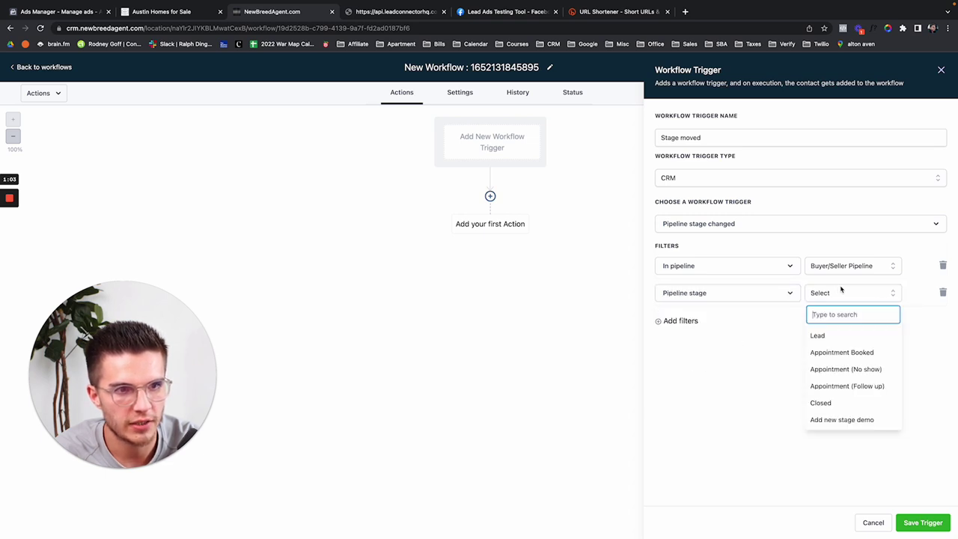
click(846, 421)
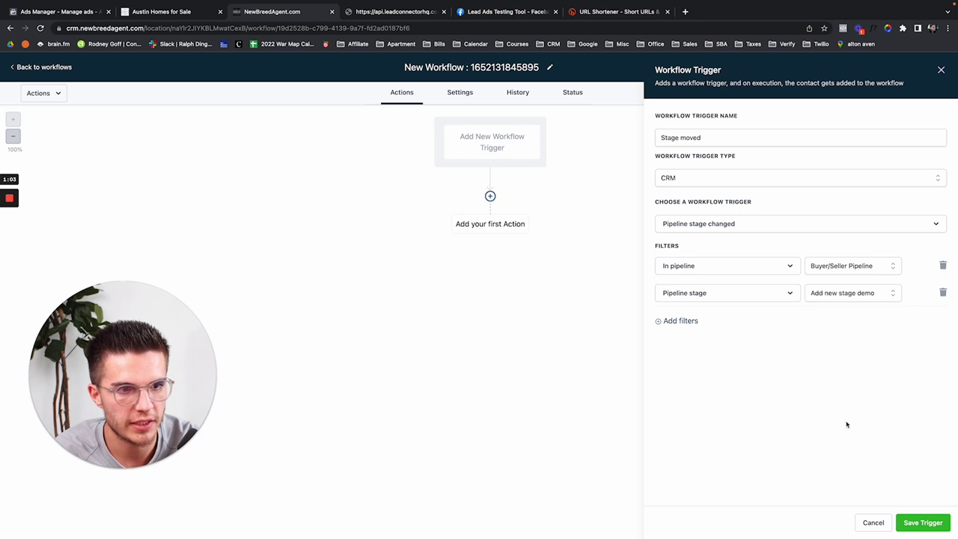
click(921, 521)
Step: Add an SMS action with home-selling resources text and the image 1736371_0.jpeg attached
click(491, 212)
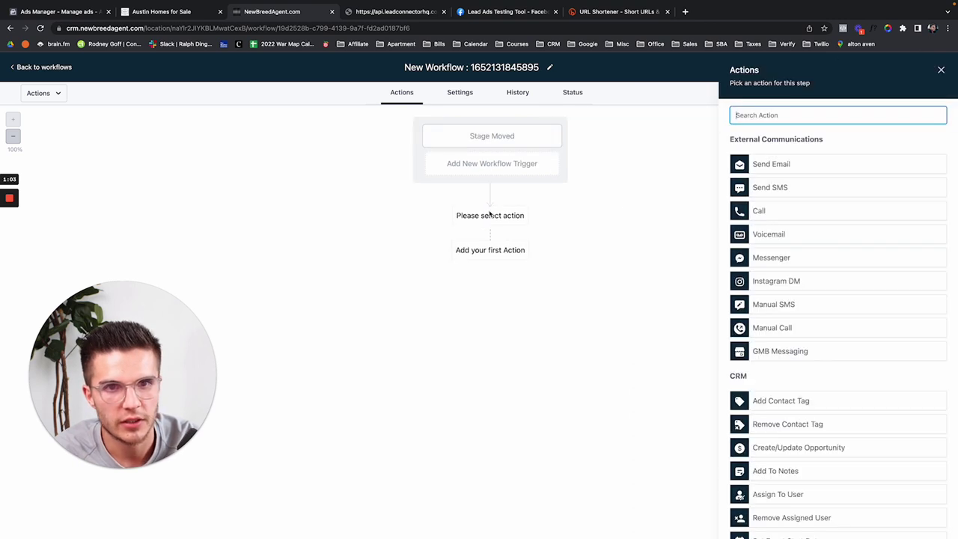
click(762, 189)
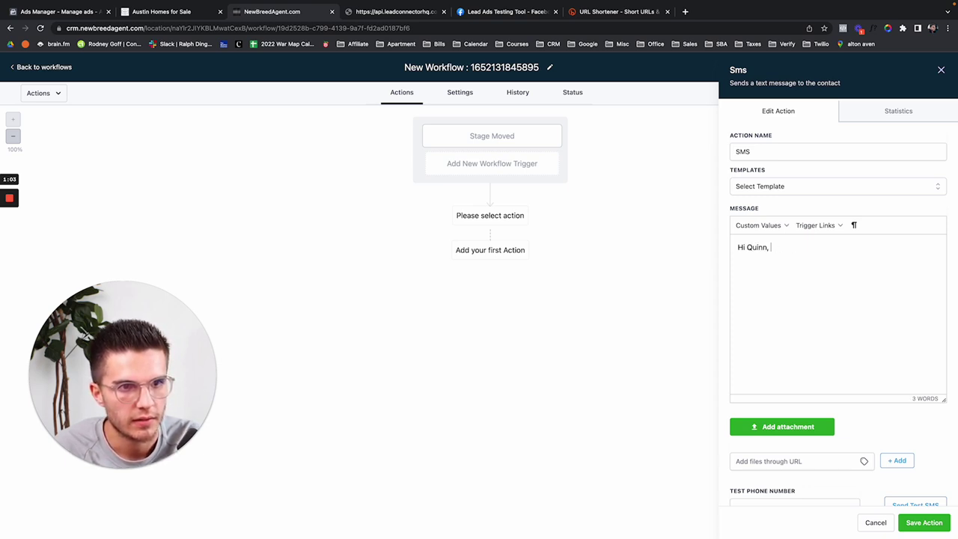
text(s nice talking to you today! Her)
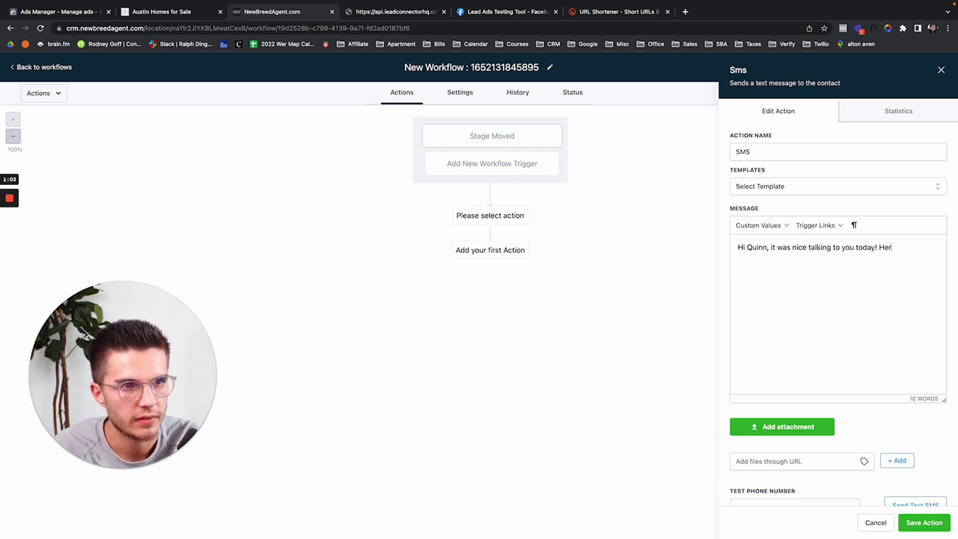
text(esources for your home-selling journey!)
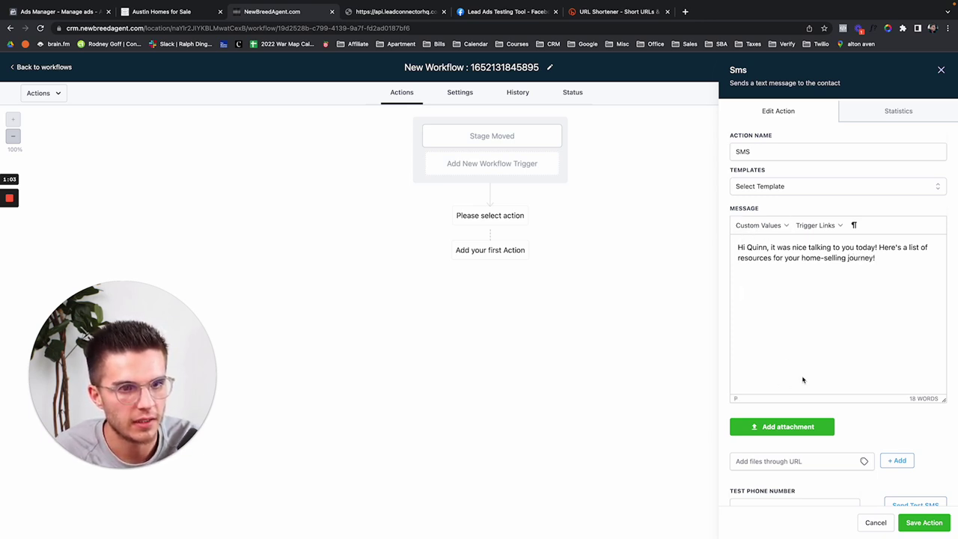
click(814, 427)
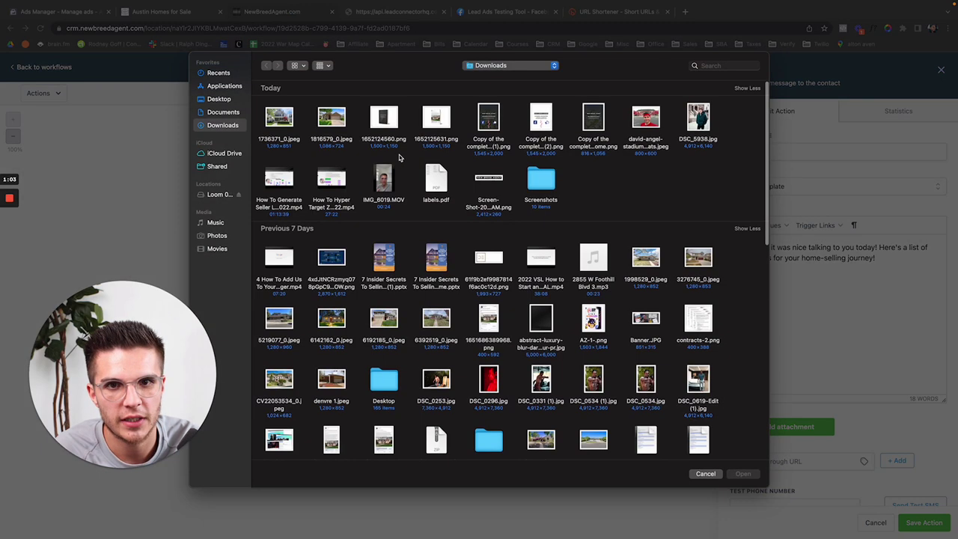
double_click(278, 123)
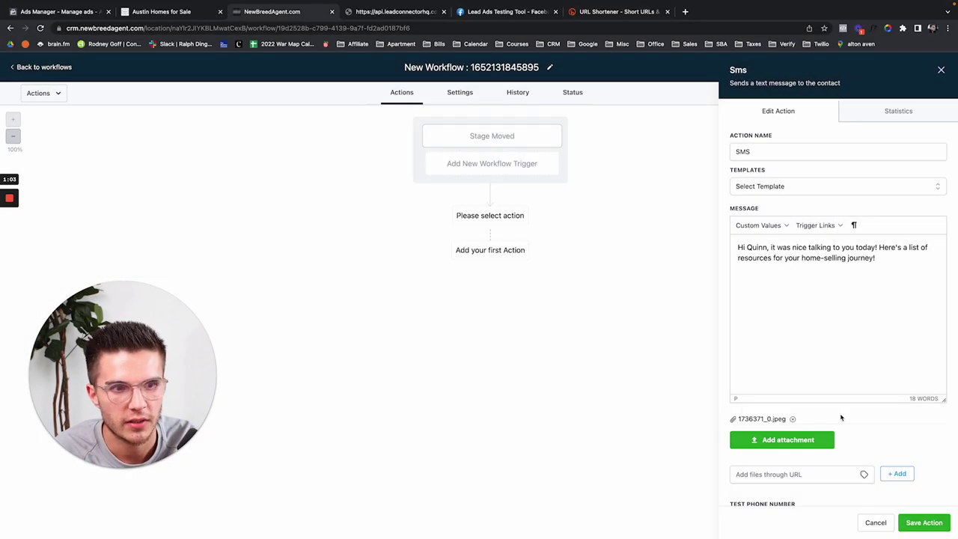
click(925, 522)
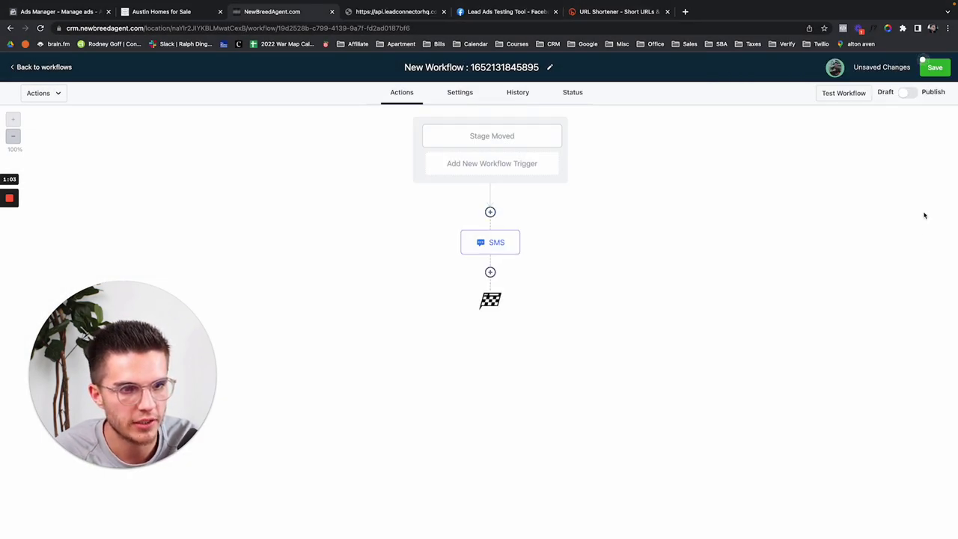
Step: Switch the workflow from Draft to Publish and save it
click(935, 68)
click(912, 93)
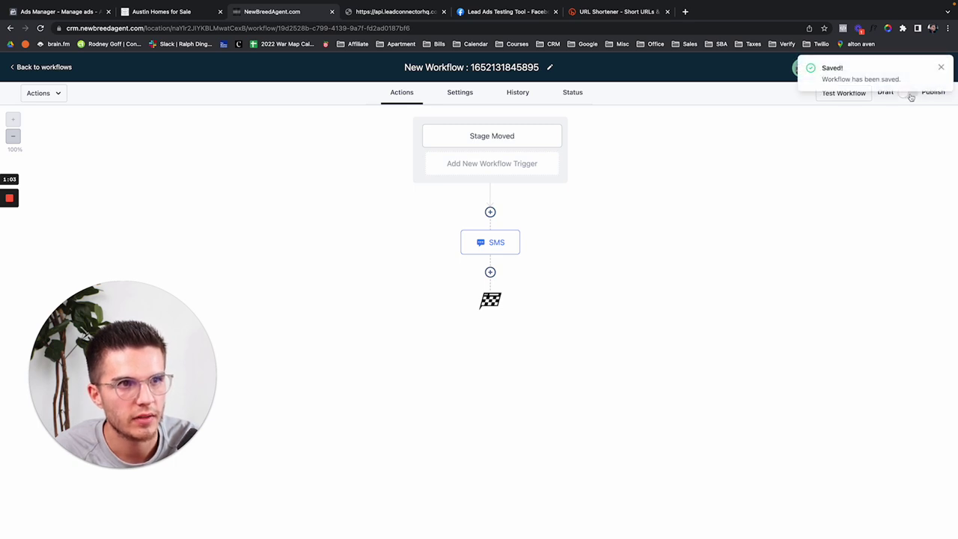
click(941, 68)
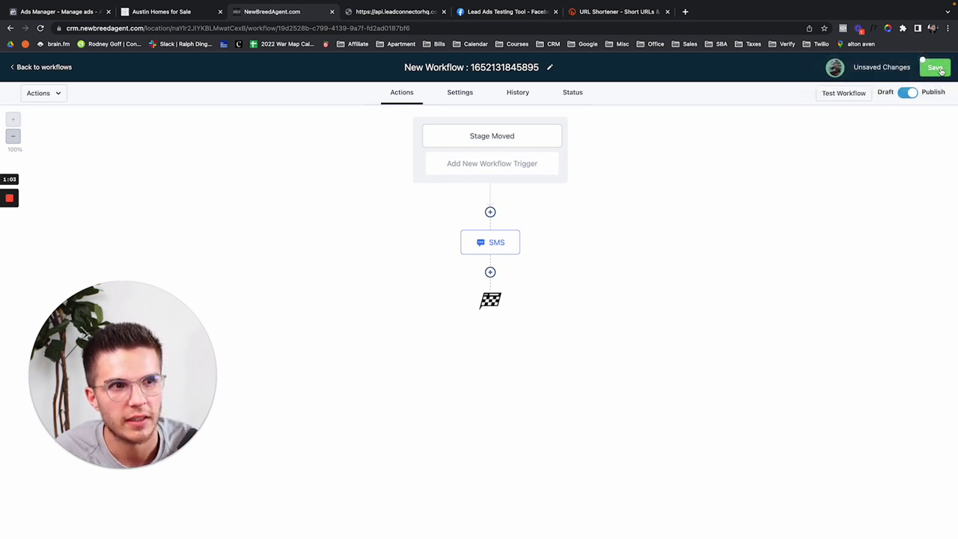
click(941, 70)
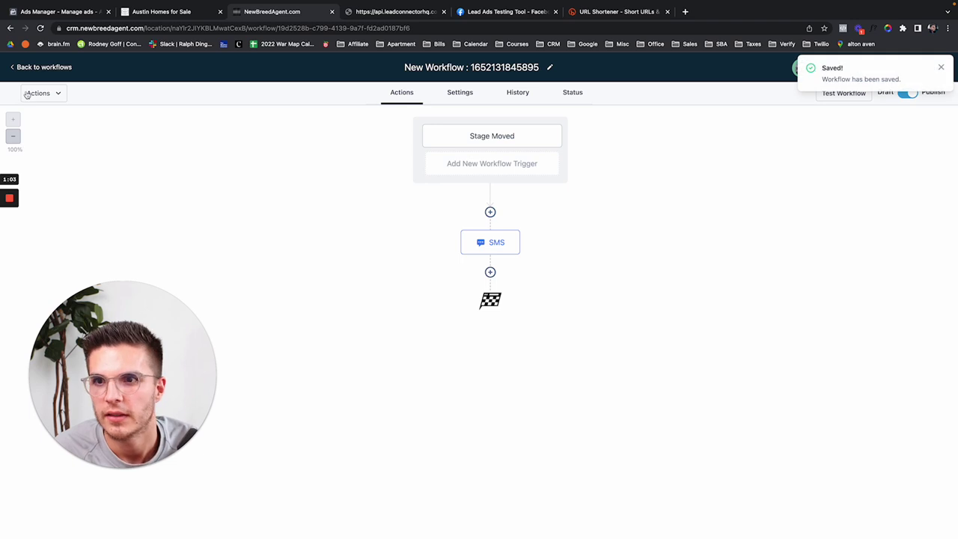
Step: Move the lead's opportunity card into the Closed stage on the pipeline board
click(39, 67)
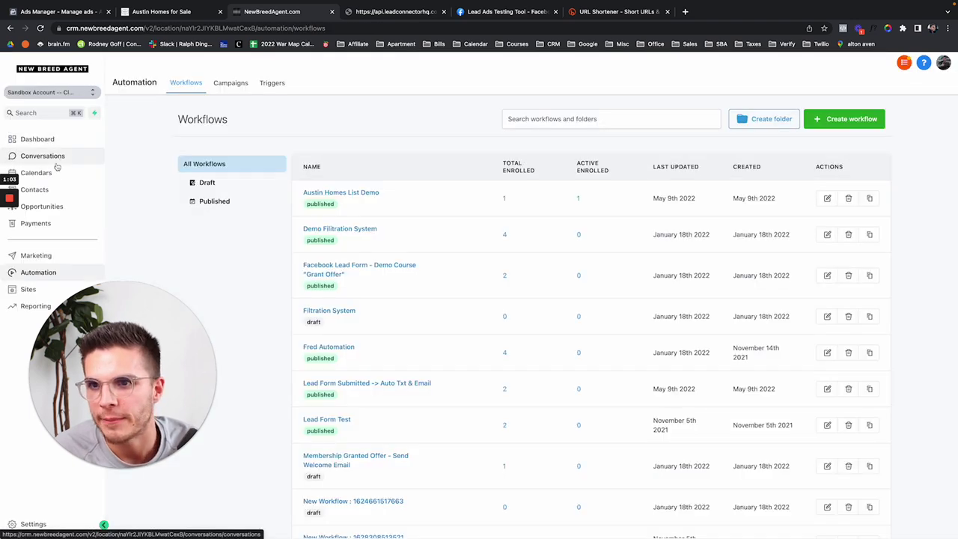
click(42, 207)
drag(787, 187, 566, 217)
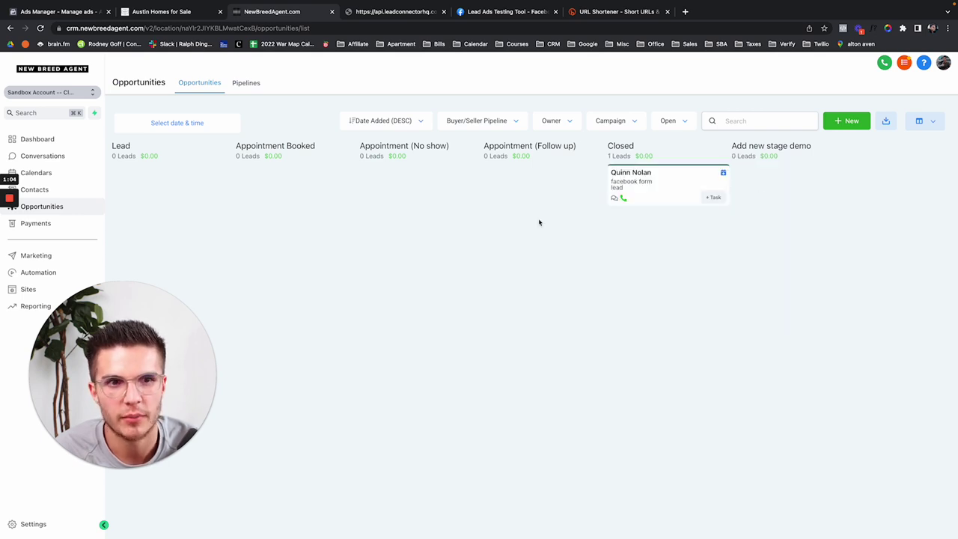
Step: Check the lead's message history, then drag their card from Closed to Add new stage demo
click(56, 157)
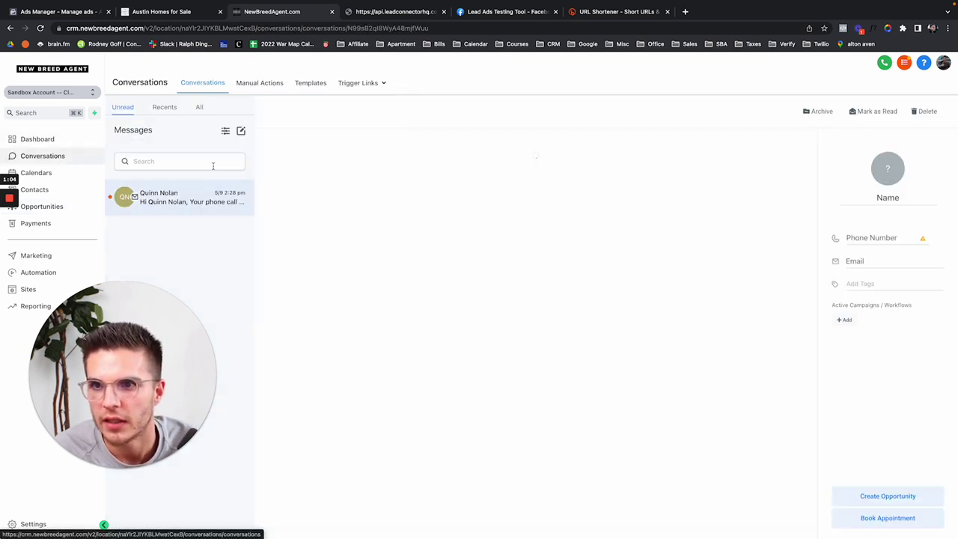
click(199, 107)
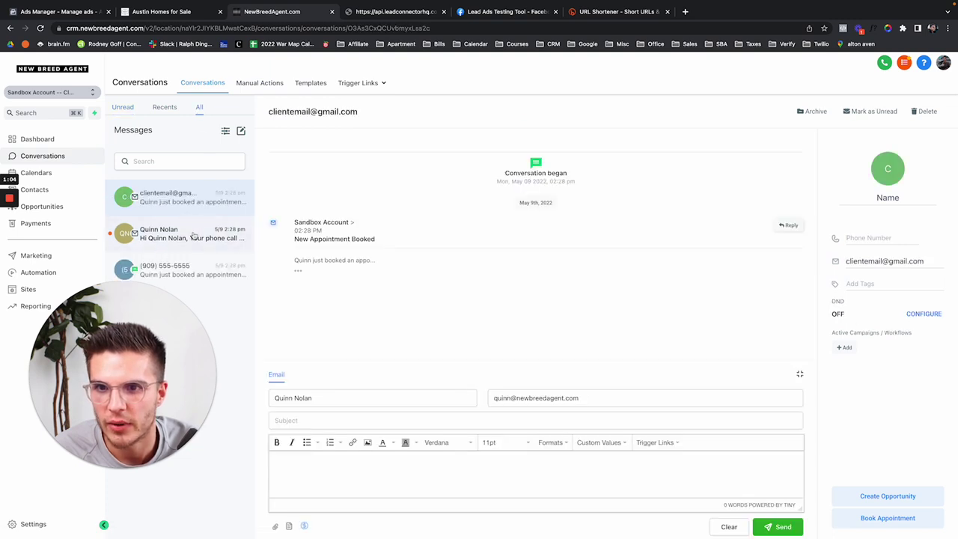
click(193, 236)
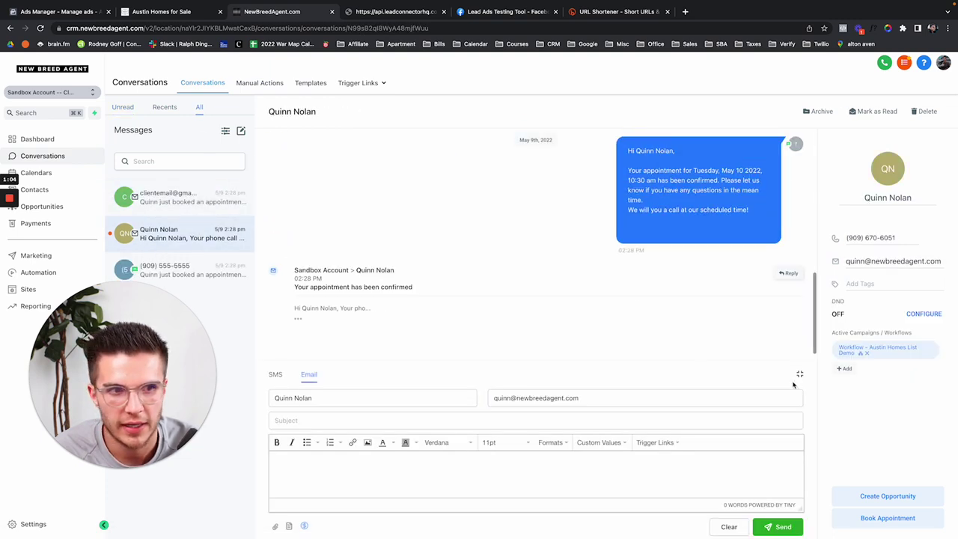
click(795, 381)
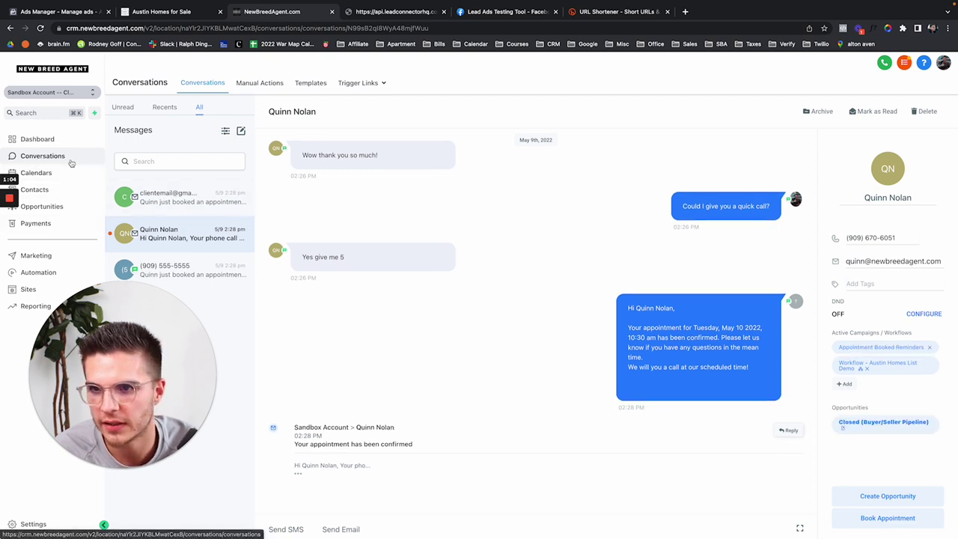
click(52, 205)
drag(674, 189, 804, 188)
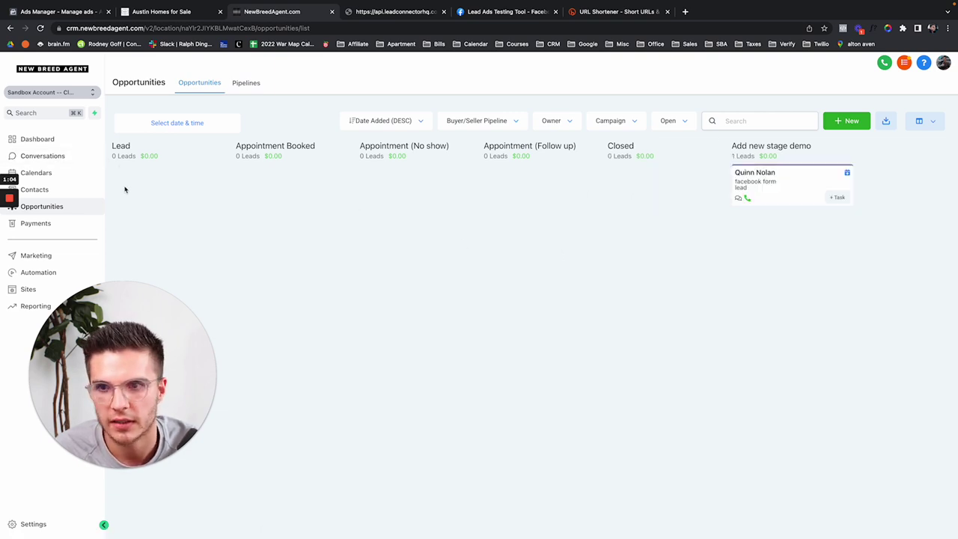
Step: Open the lead's contact record to confirm the workflow's SMS with the house image arrived
click(92, 193)
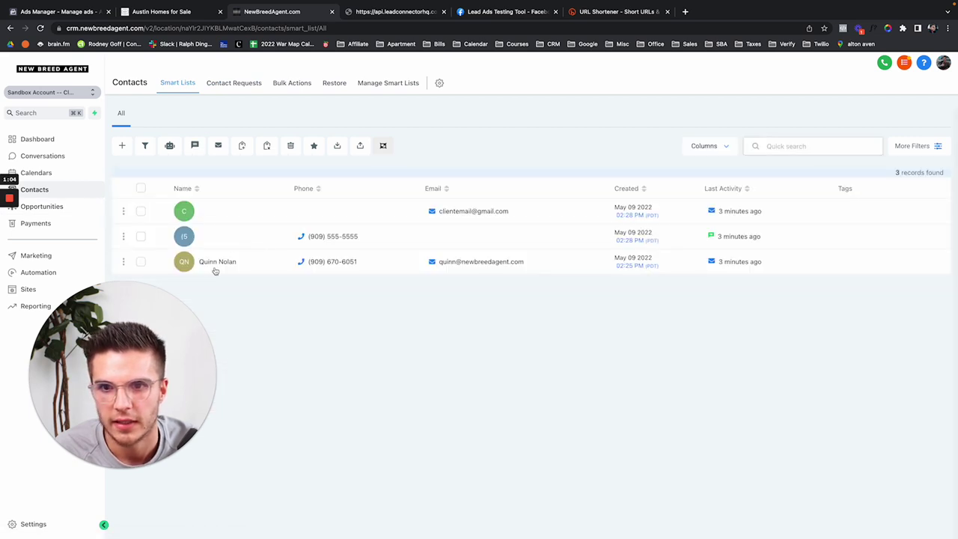
click(220, 263)
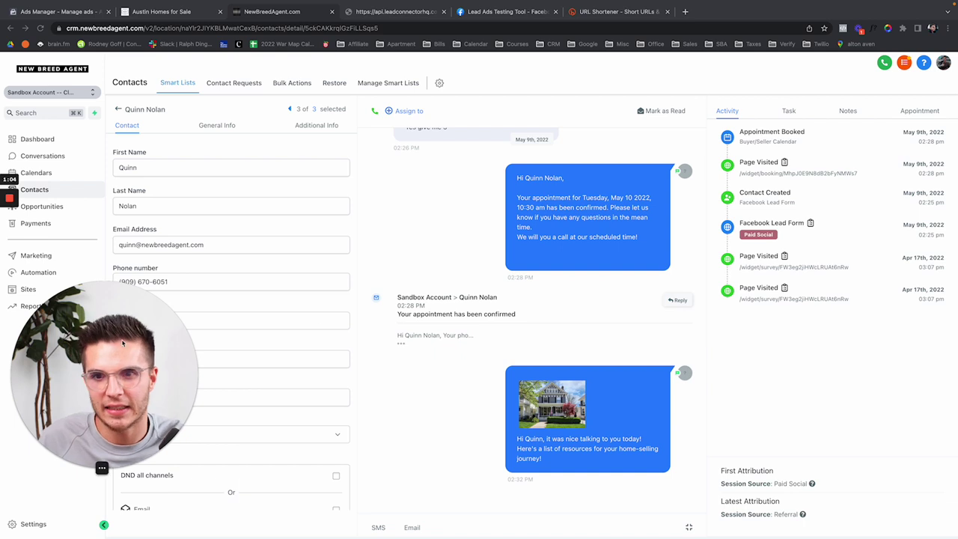
drag(123, 343, 236, 344)
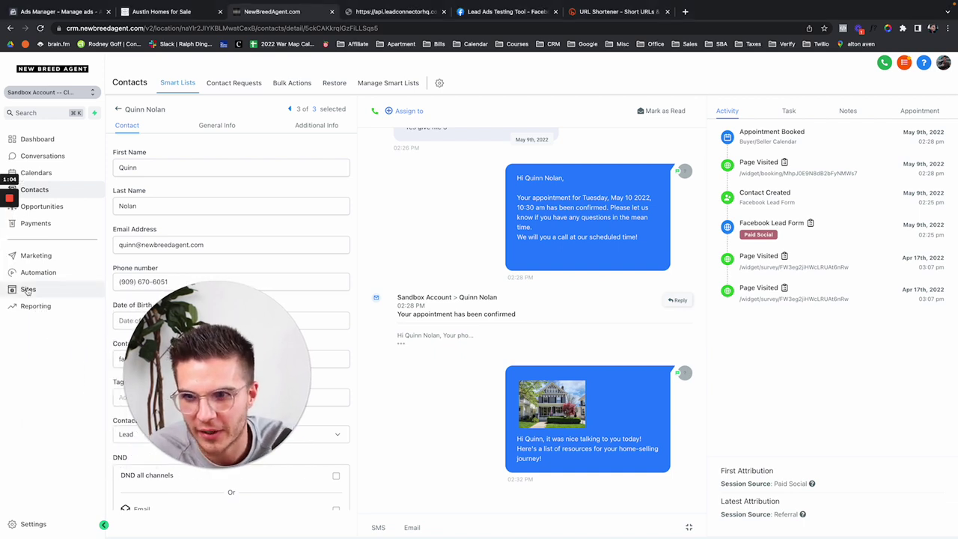
click(28, 289)
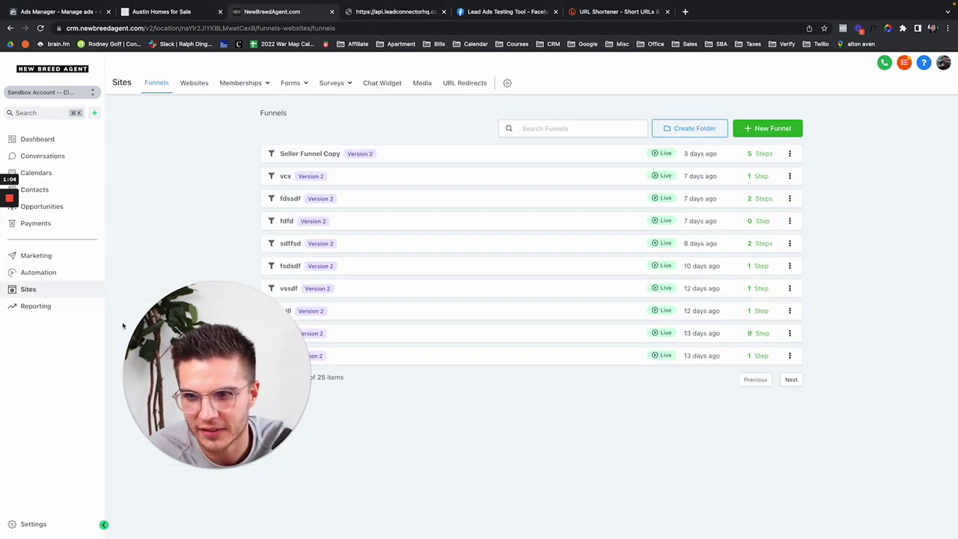
Step: Open Seller Funnel Copy and preview its survey and schedule pages in new tabs
click(317, 155)
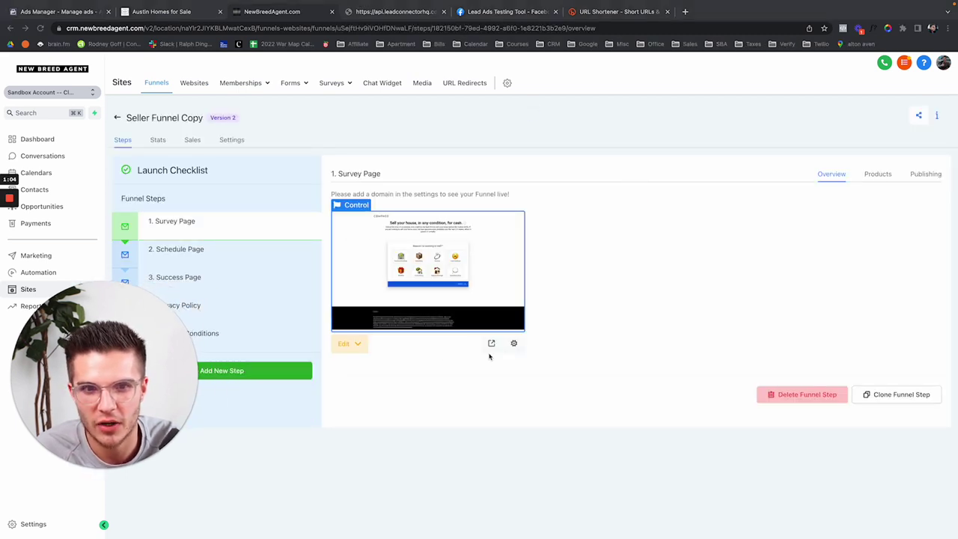
click(493, 344)
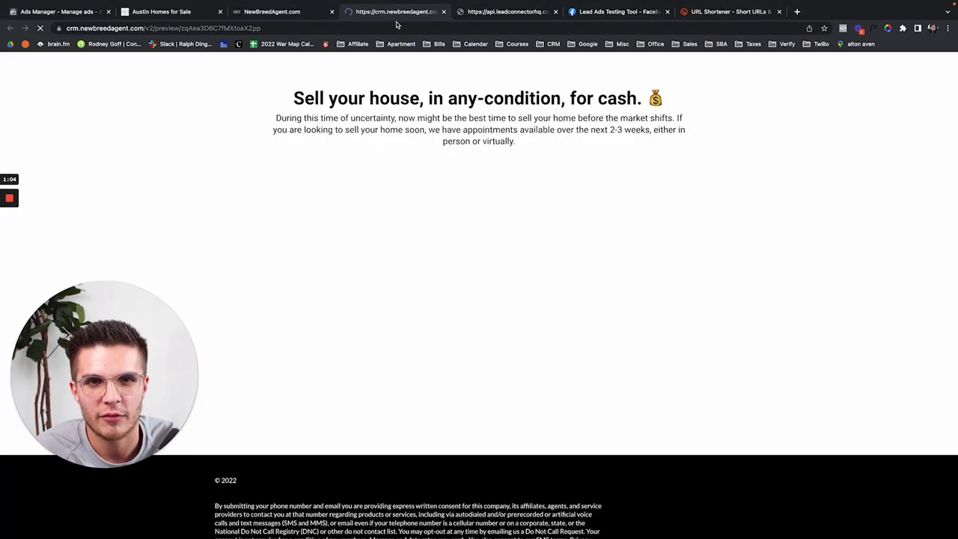
click(282, 13)
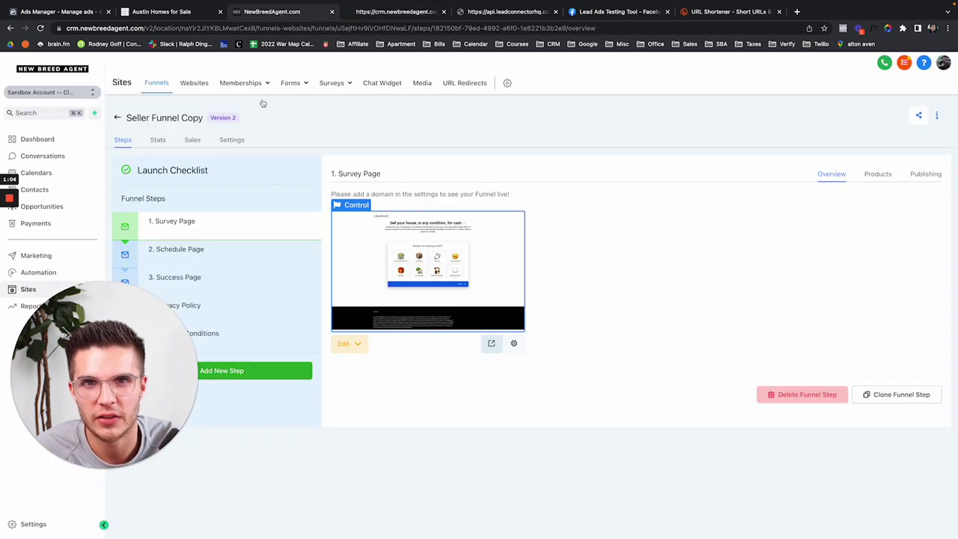
click(179, 250)
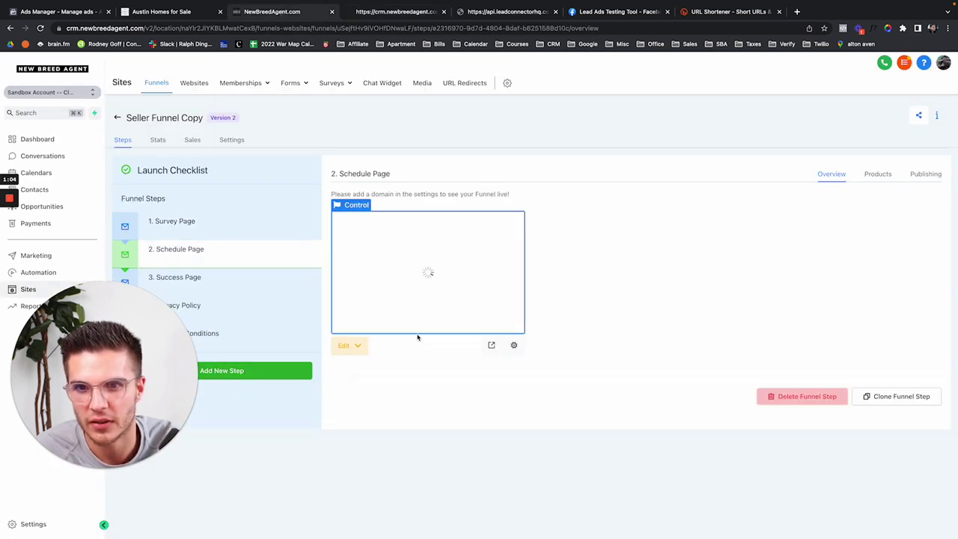
click(491, 345)
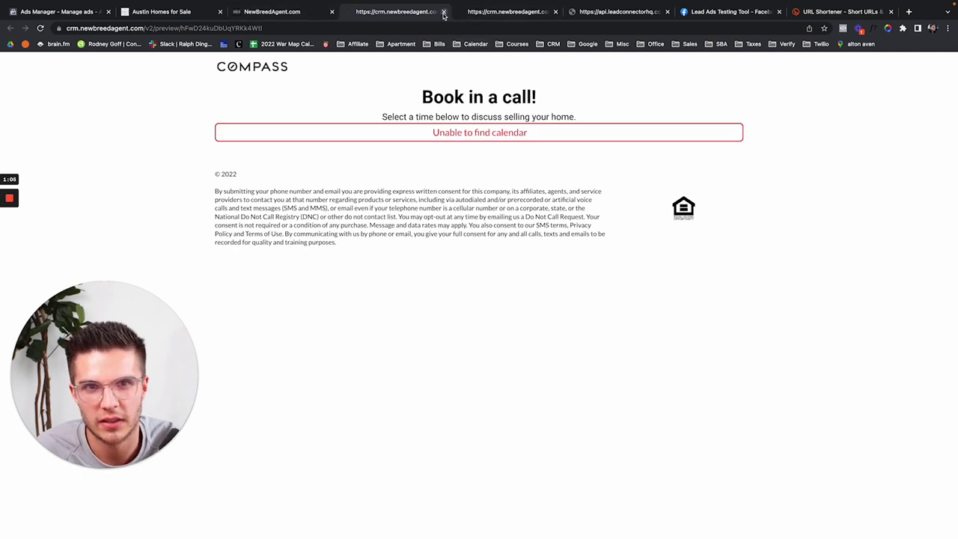
click(444, 12)
click(428, 18)
click(444, 12)
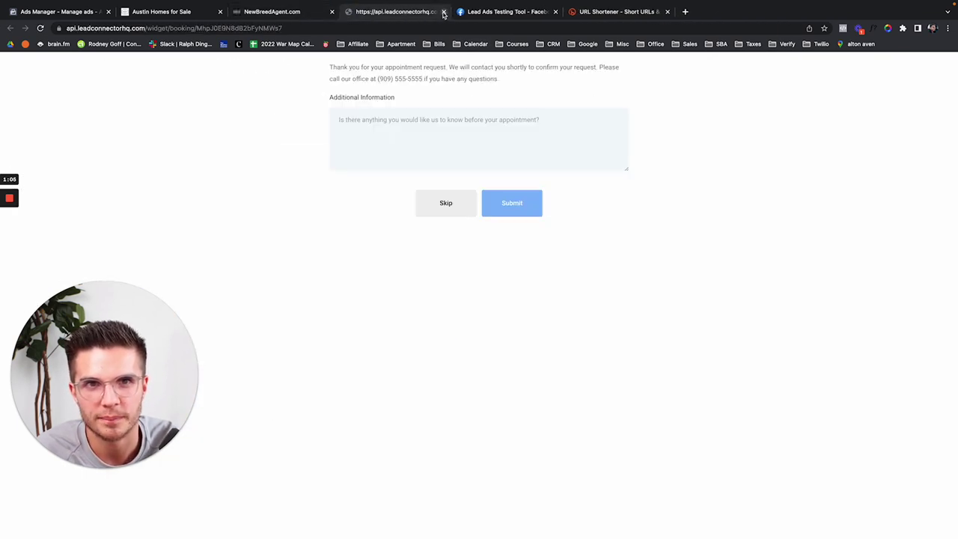
click(291, 9)
Step: Preview the Success Page step's 'You're Booked!' page, then close the preview
click(227, 286)
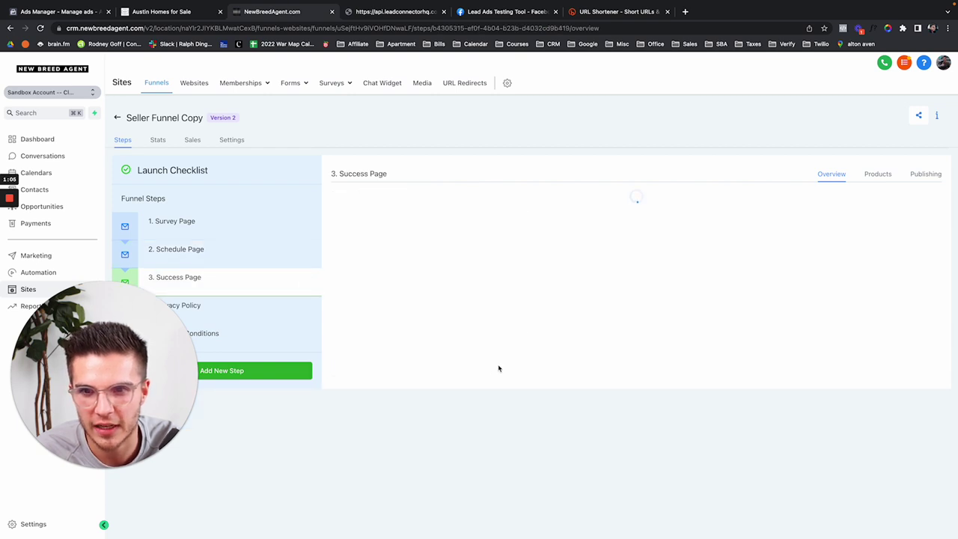
click(491, 345)
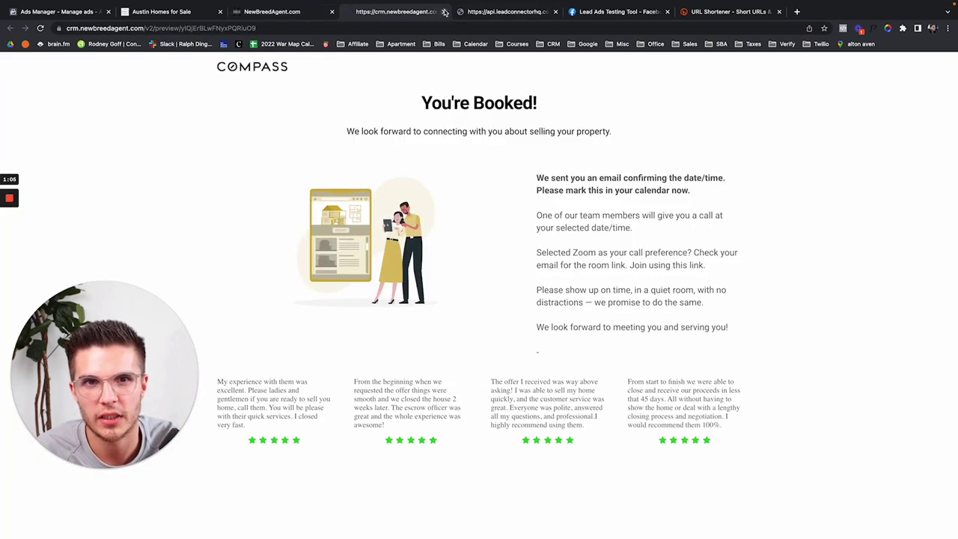
click(445, 11)
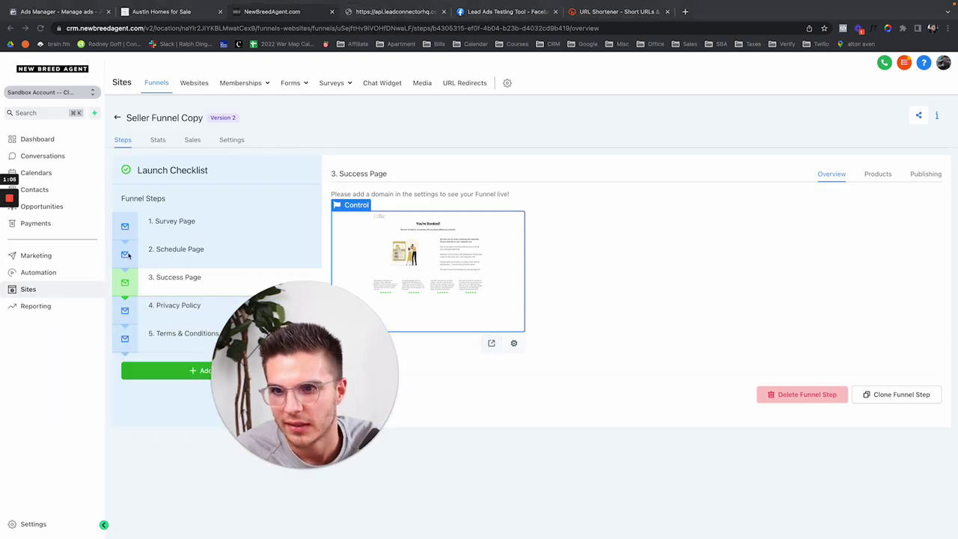
click(193, 83)
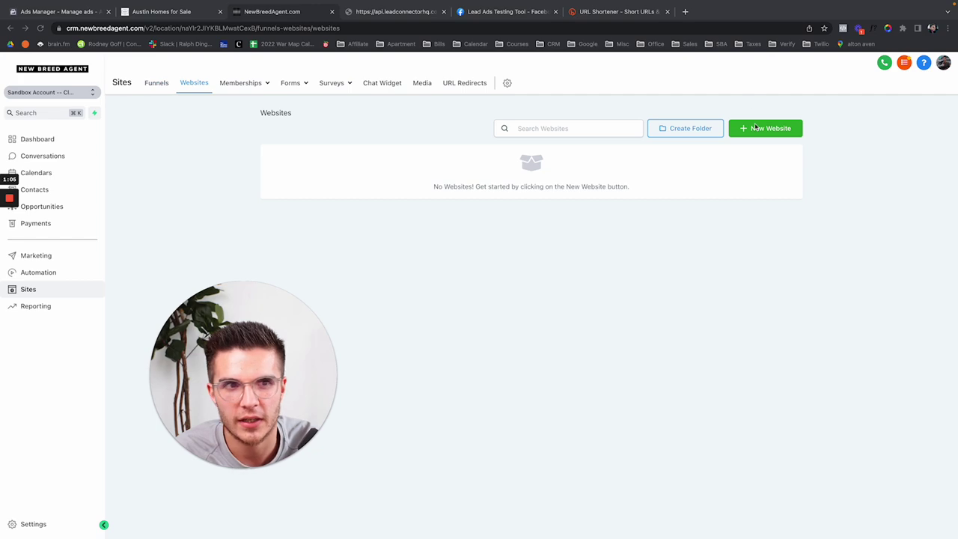
Step: Create a website from the free Real Estate 'Mortgage Broker' template, accepting its terms
click(755, 128)
click(407, 153)
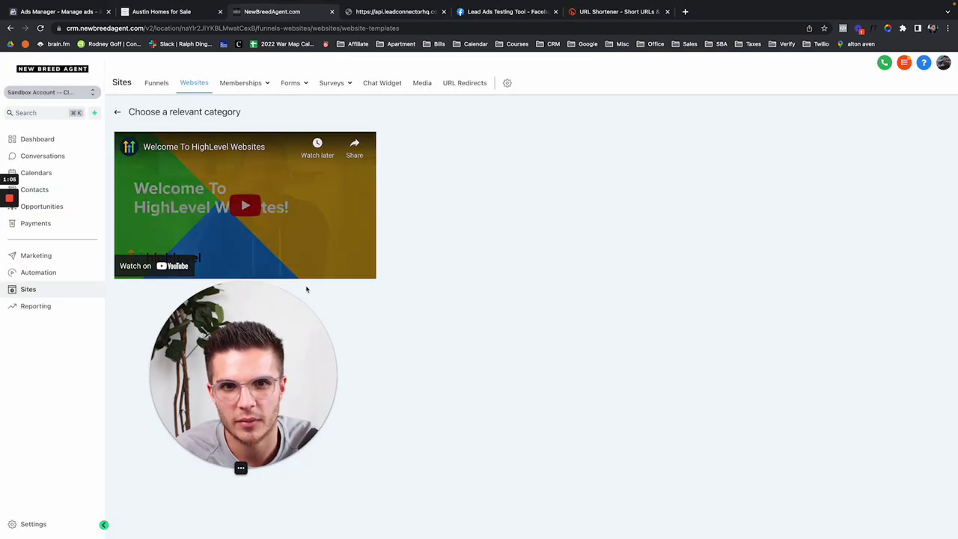
scroll(584, 256, down, 8)
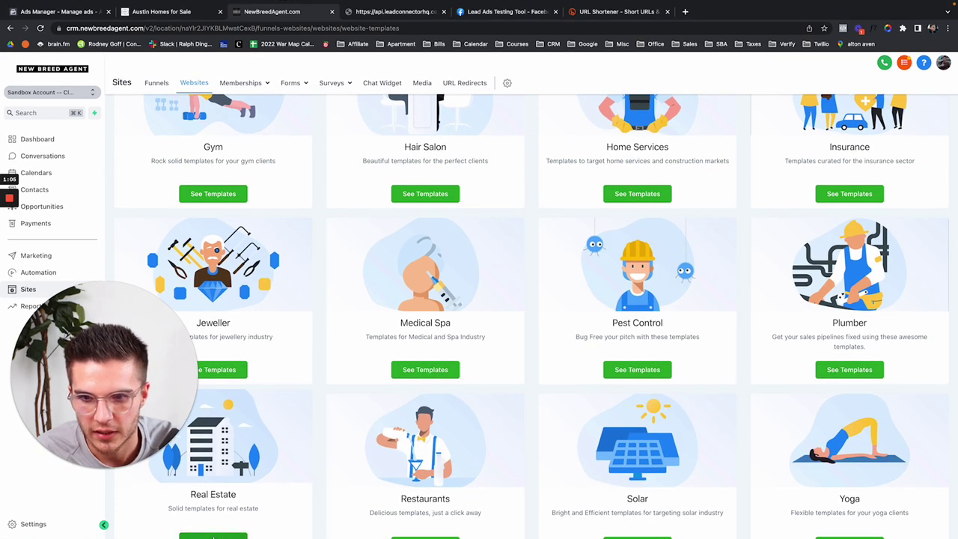
click(213, 536)
click(247, 265)
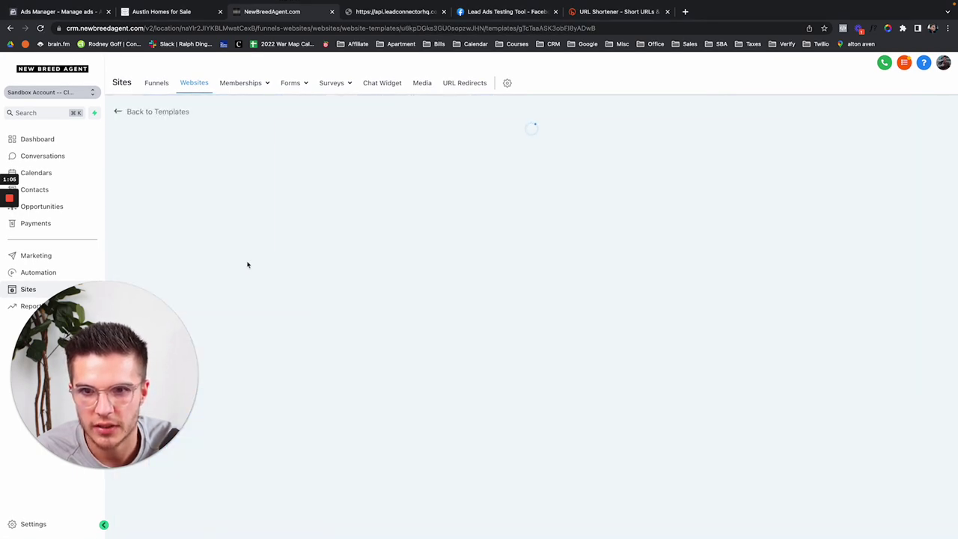
scroll(417, 261, down, 10)
scroll(417, 261, down, 15)
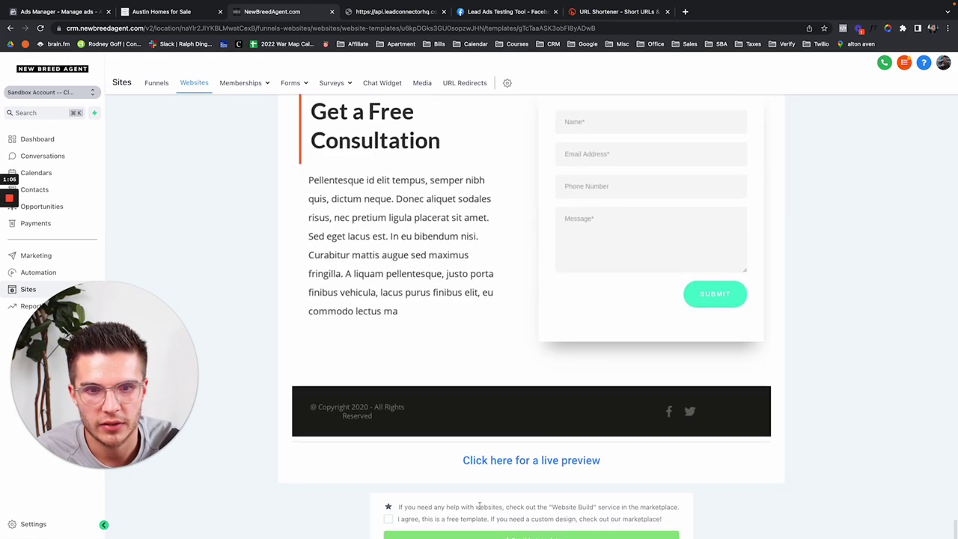
click(388, 519)
click(432, 535)
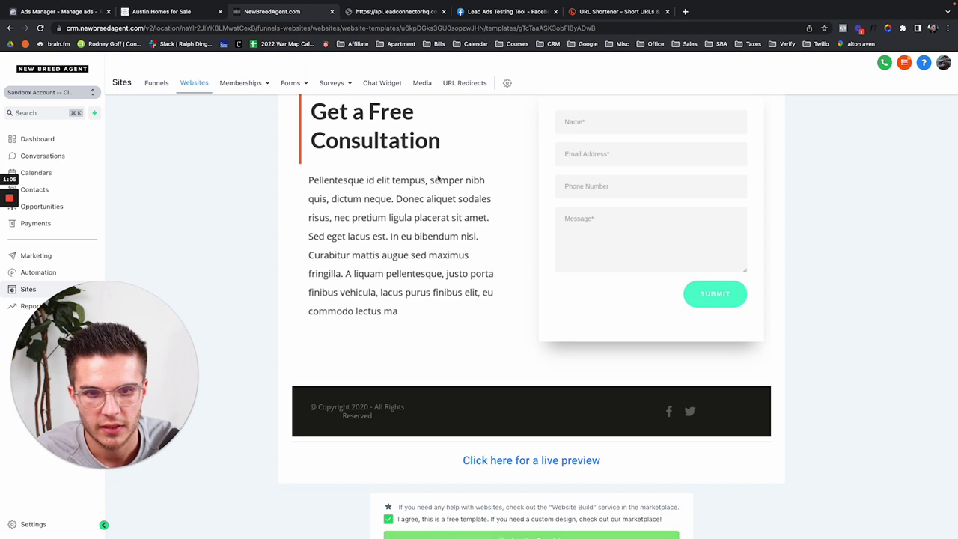
drag(145, 372, 160, 372)
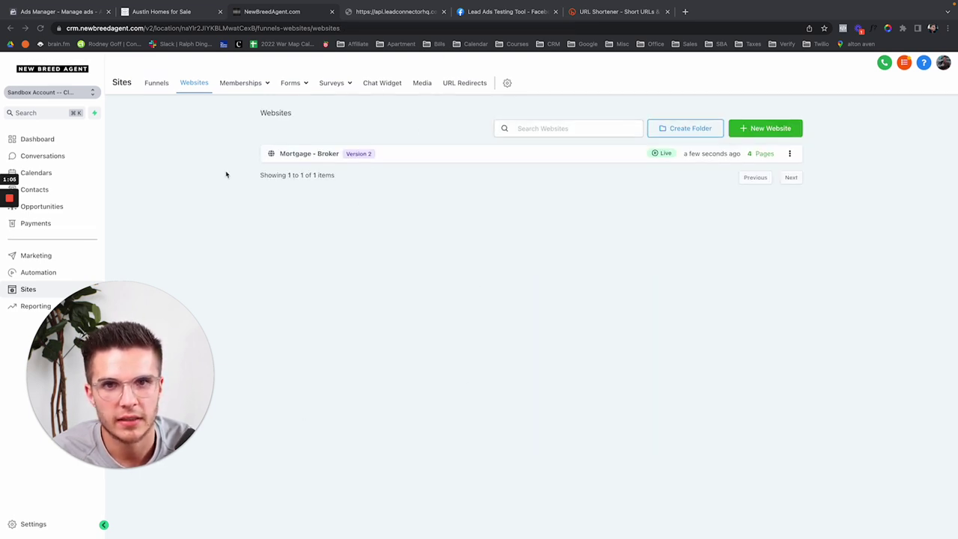
Step: Preview the Mortgage - Broker site's Home page and scroll through it
click(300, 154)
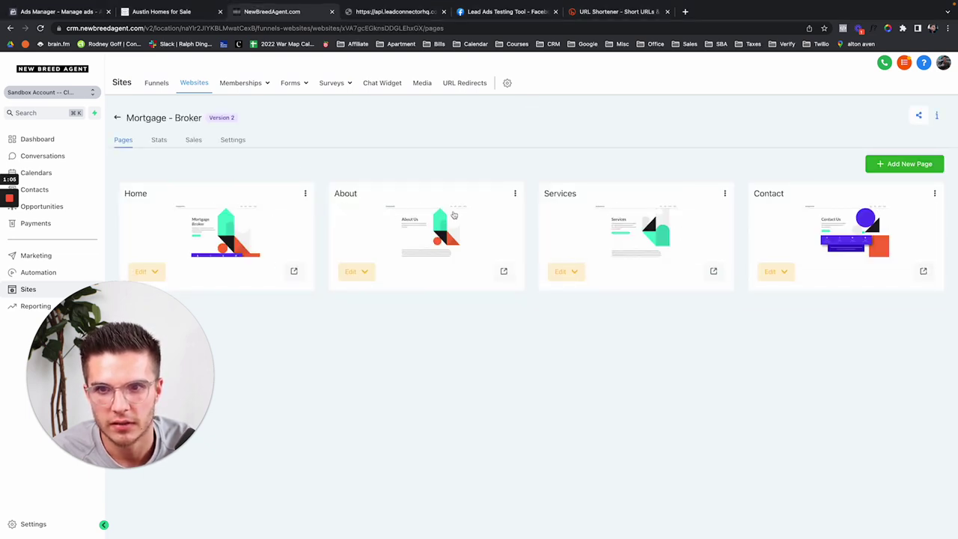
click(293, 272)
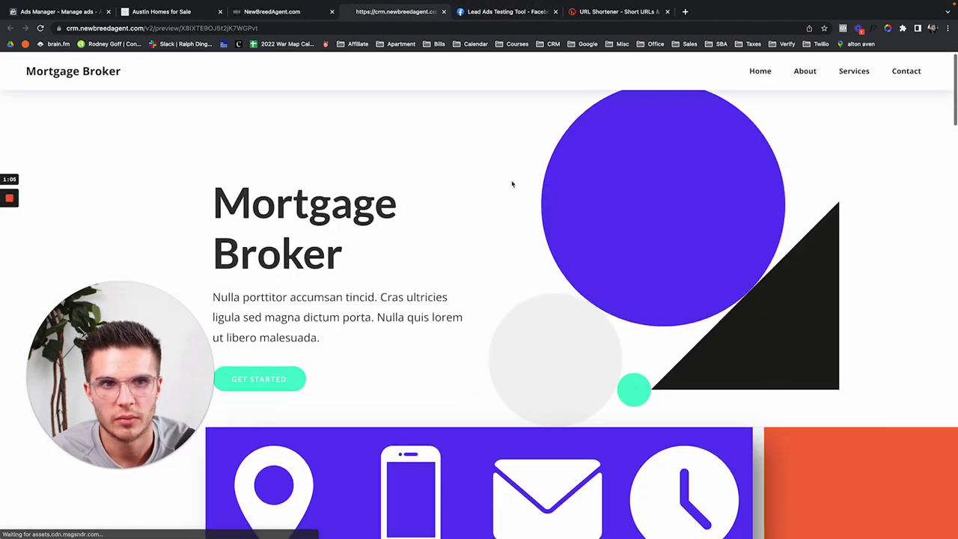
scroll(512, 184, down, 3)
scroll(512, 185, down, 15)
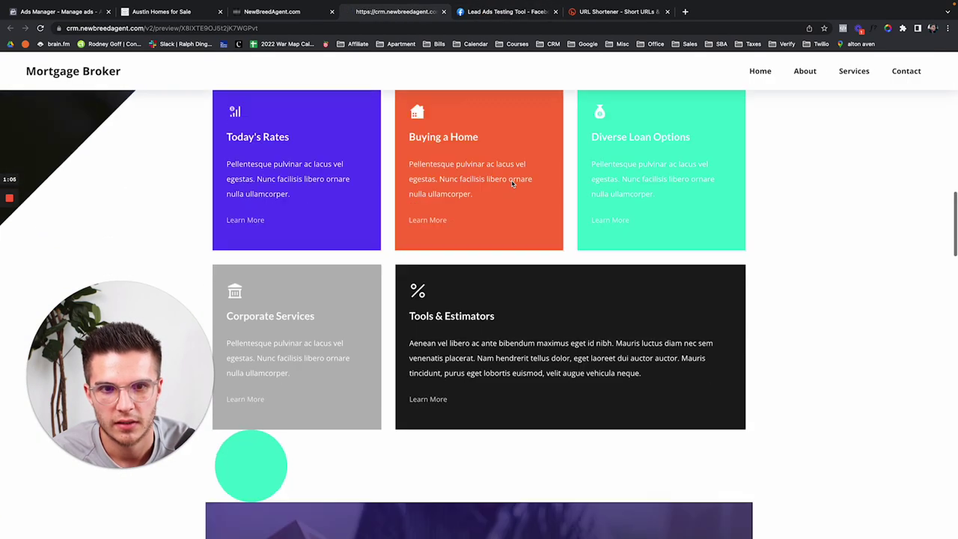
scroll(512, 184, down, 20)
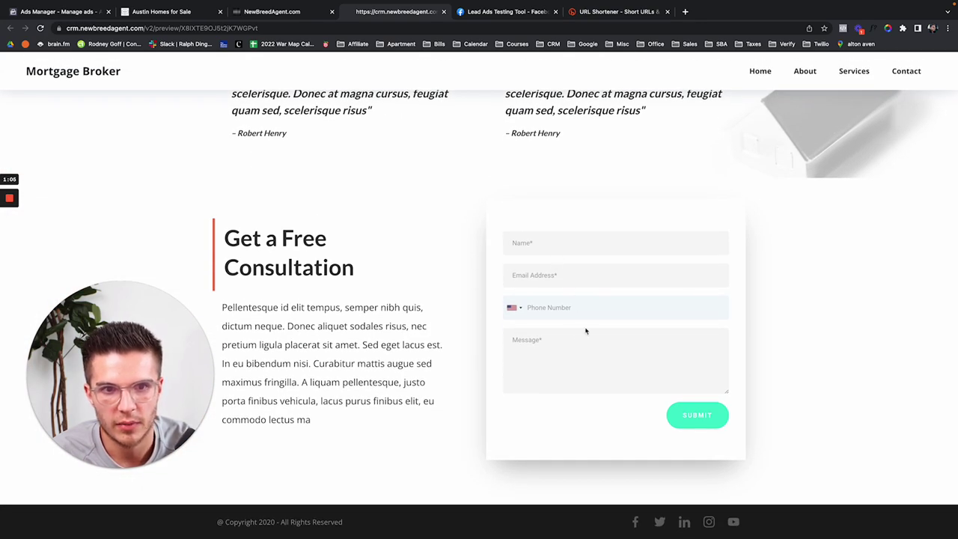
scroll(724, 203, up, 15)
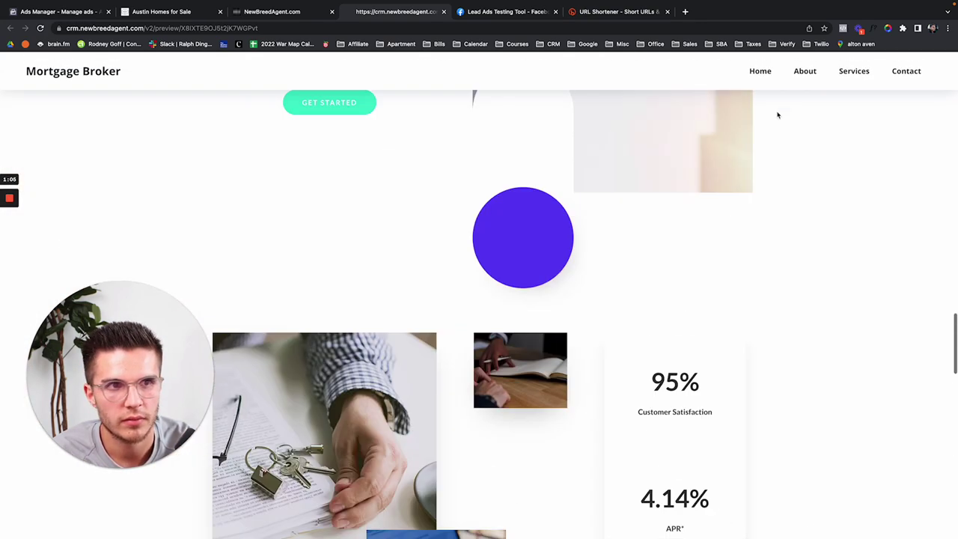
Step: Browse the preview's Services and About pages, then close the preview
click(853, 74)
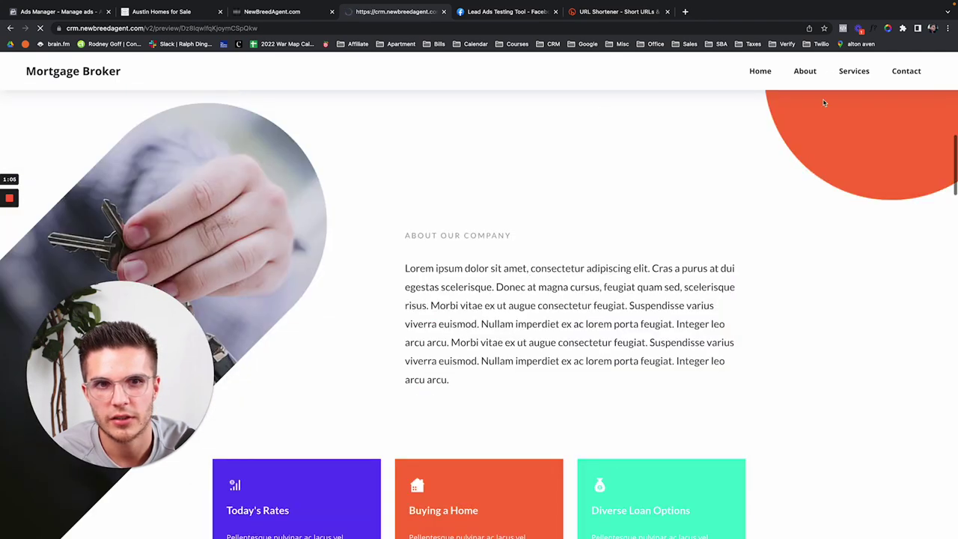
scroll(552, 237, up, 3)
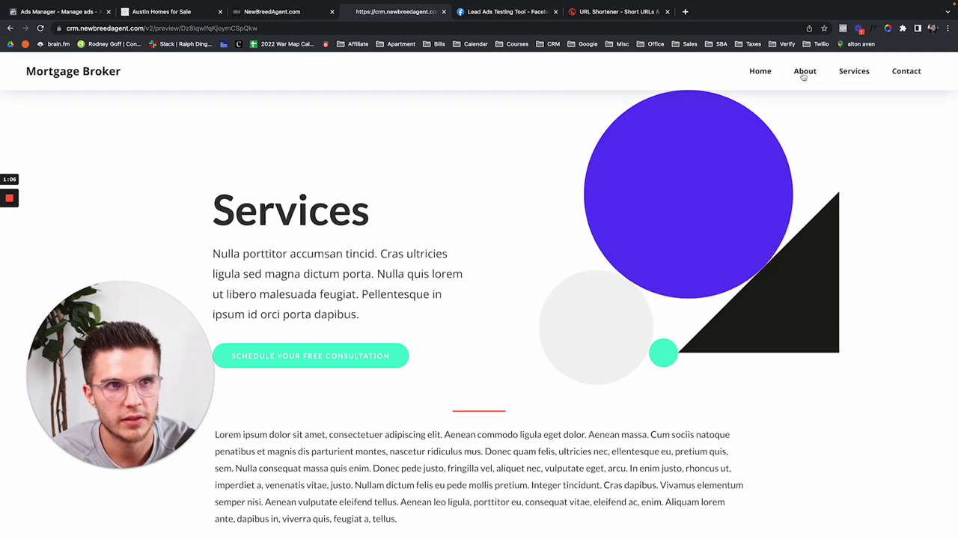
click(803, 76)
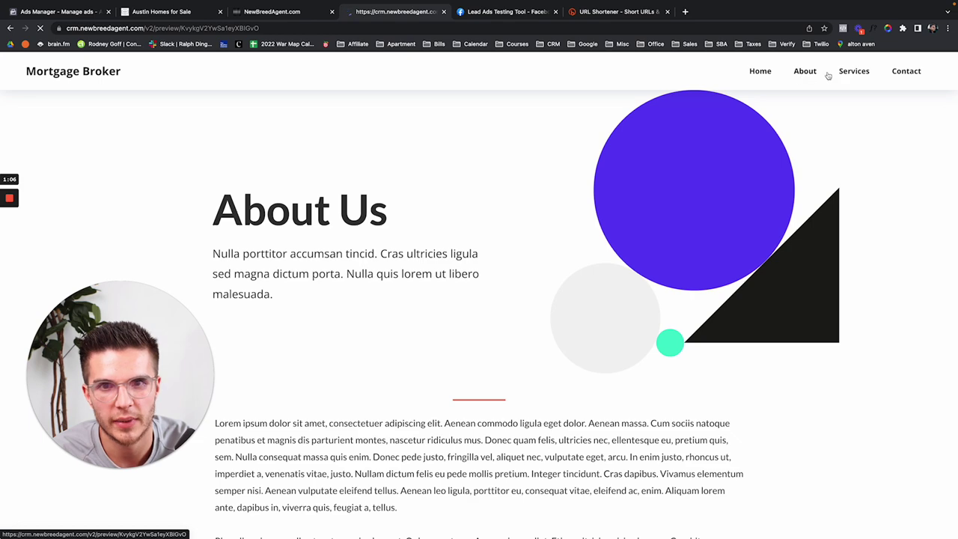
click(850, 75)
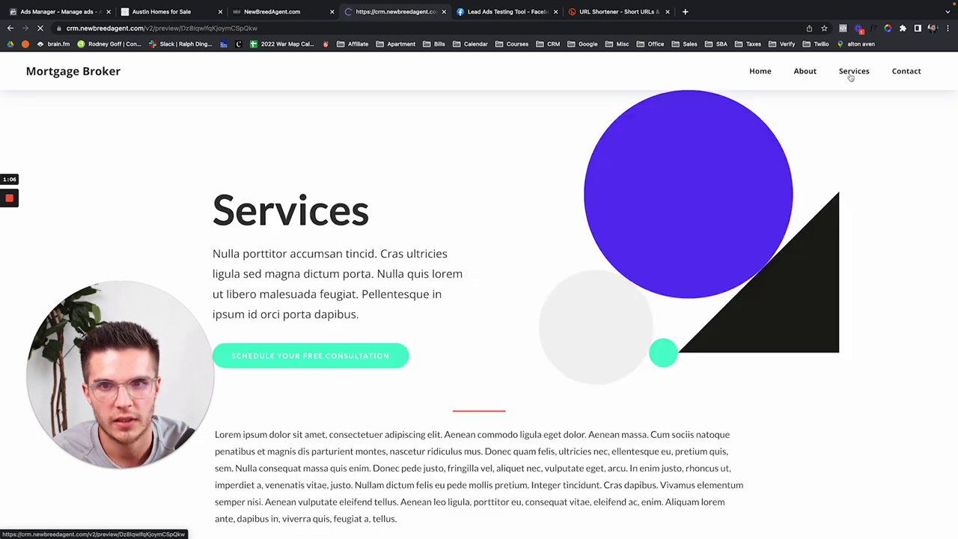
scroll(427, 334, down, 15)
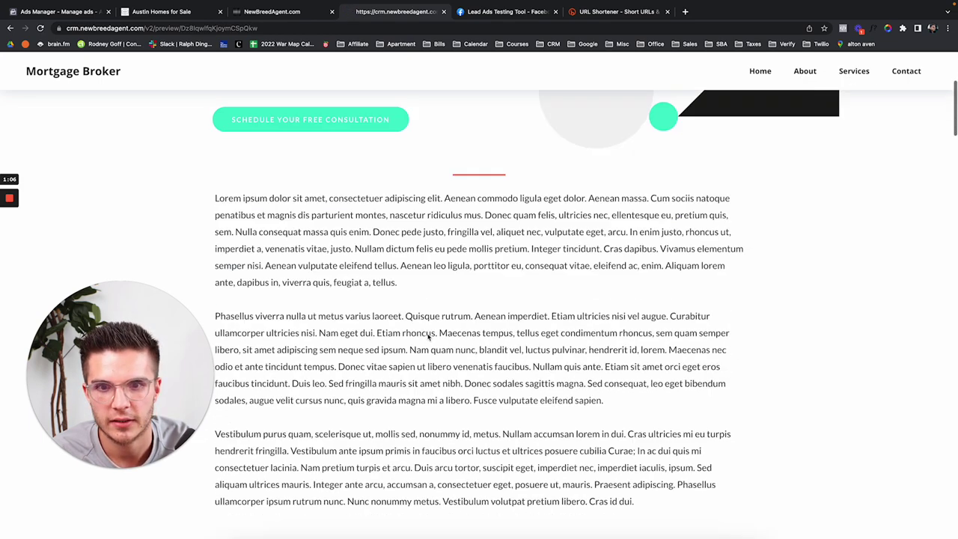
scroll(428, 338, up, 15)
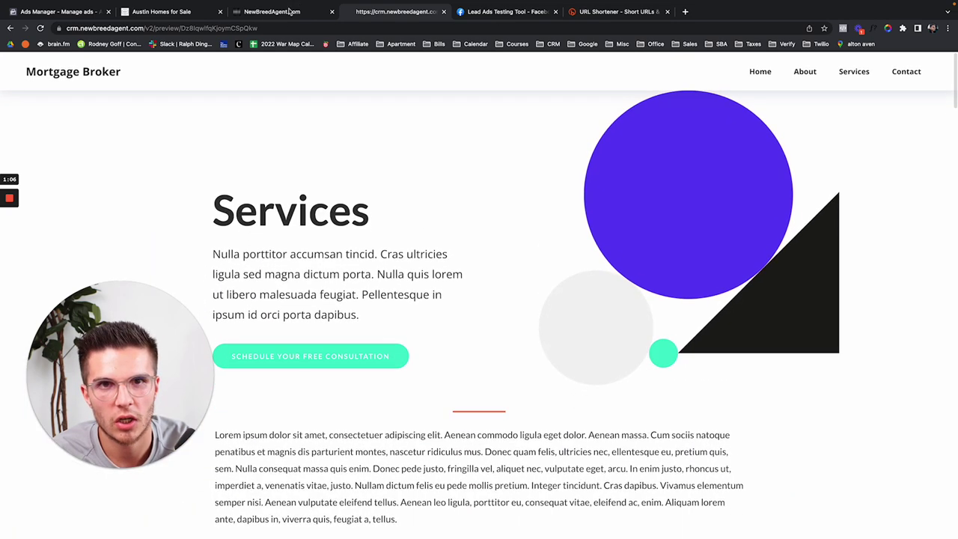
click(443, 11)
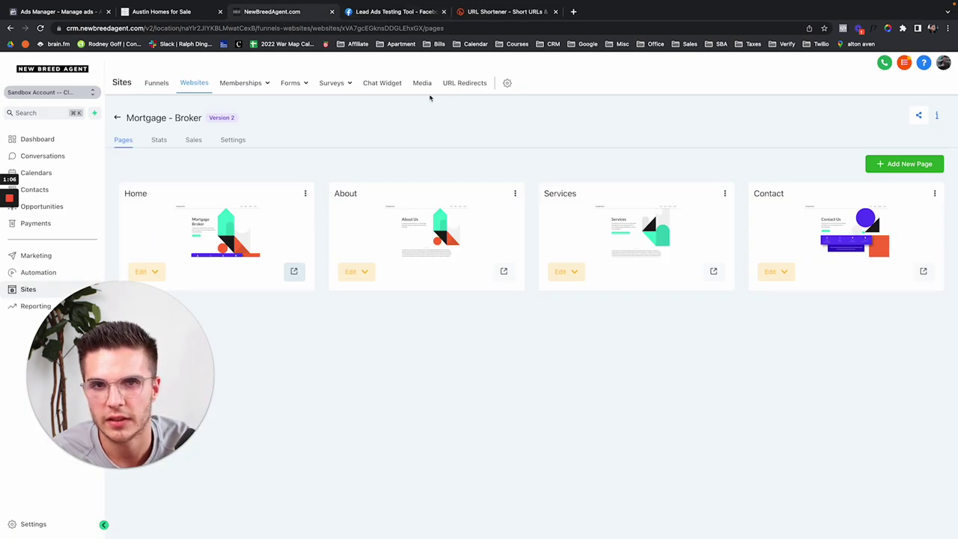
Step: Set the chat widget avatar to Untitled design.png and save the widget settings
click(384, 84)
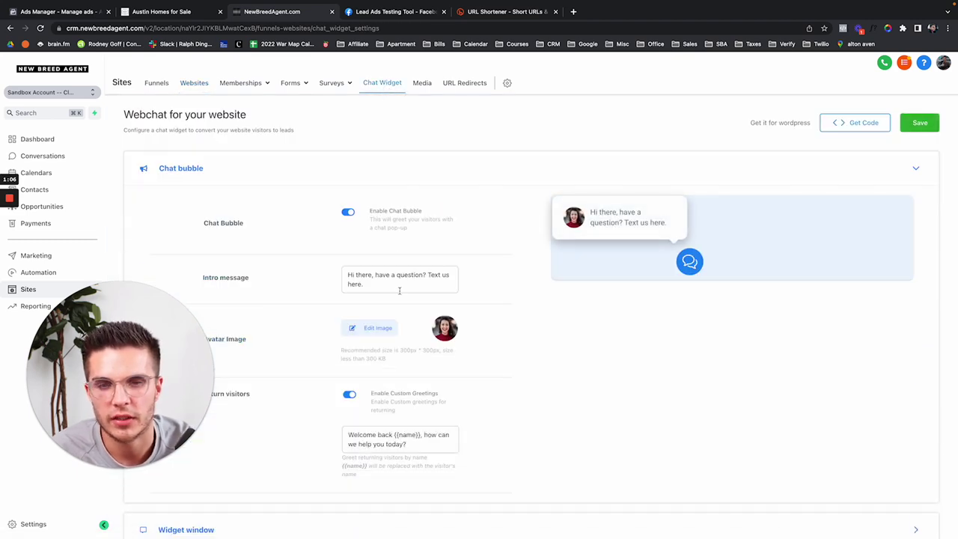
click(375, 329)
scroll(480, 375, down, 10)
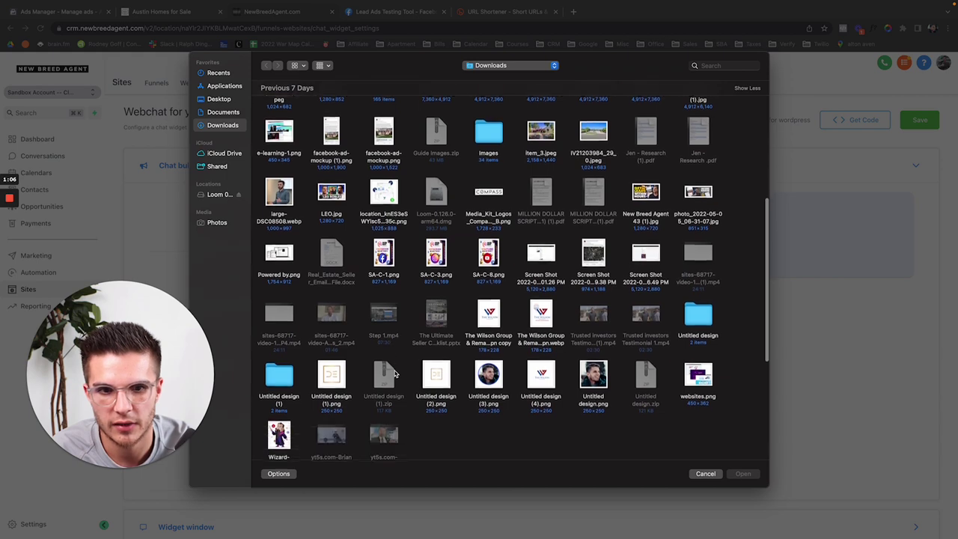
click(584, 374)
double_click(580, 374)
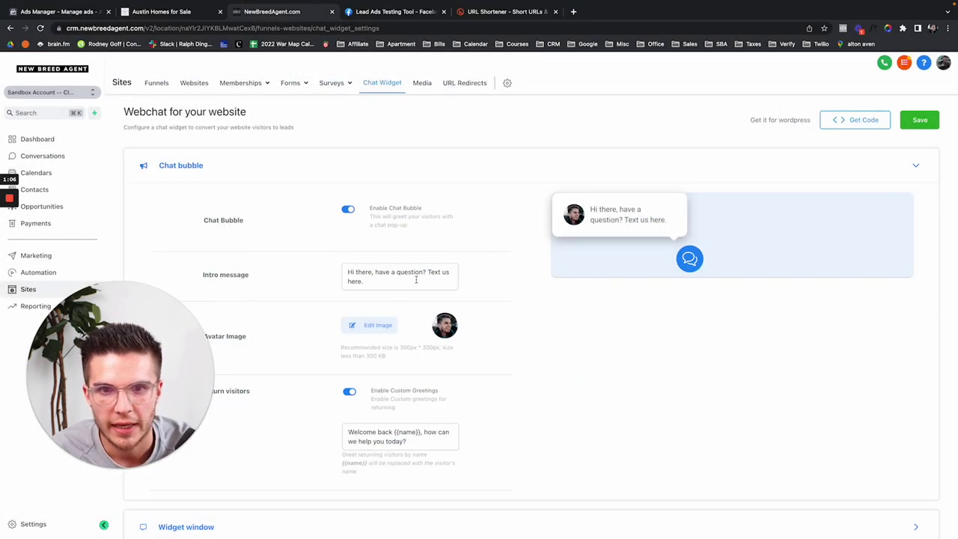
scroll(451, 324, down, 3)
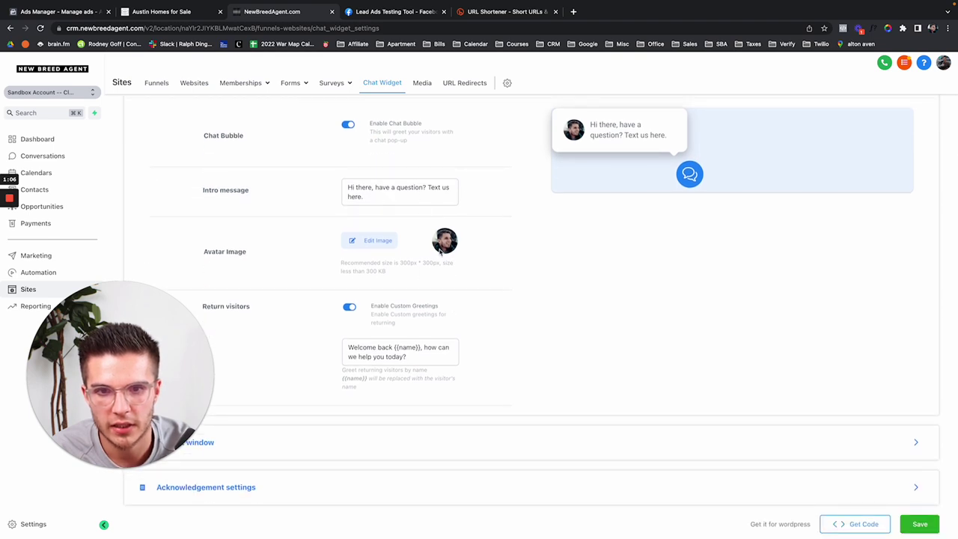
click(920, 524)
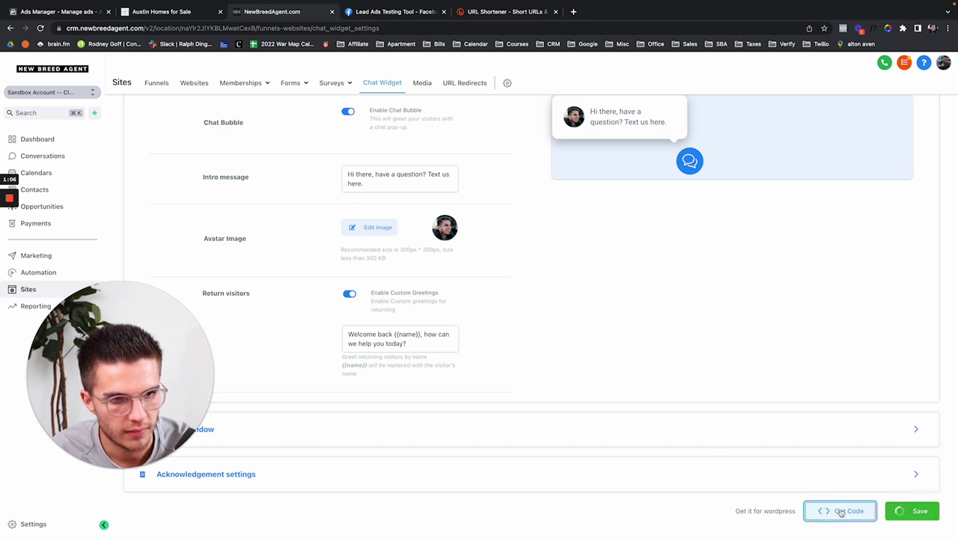
Step: Copy the chat widget's embed code and go back to the Websites list
click(842, 512)
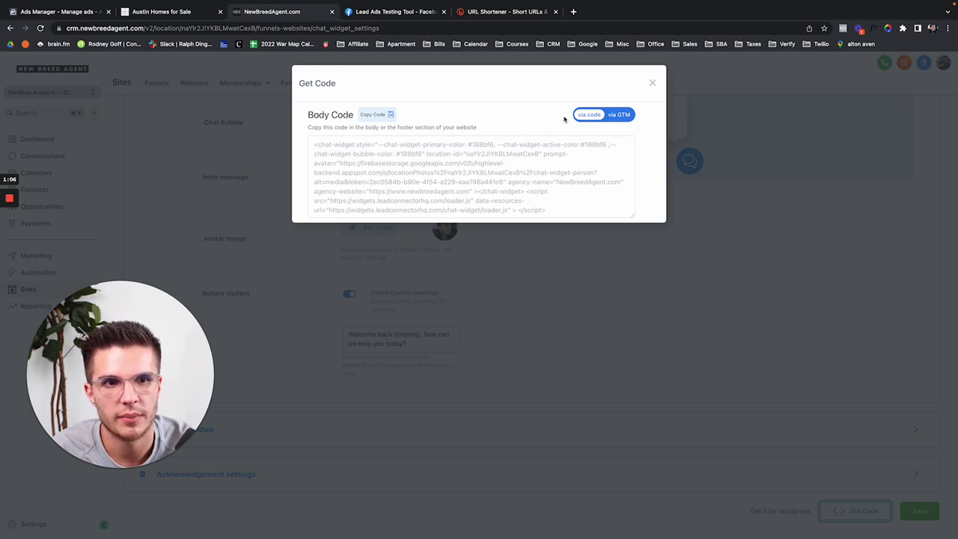
click(369, 114)
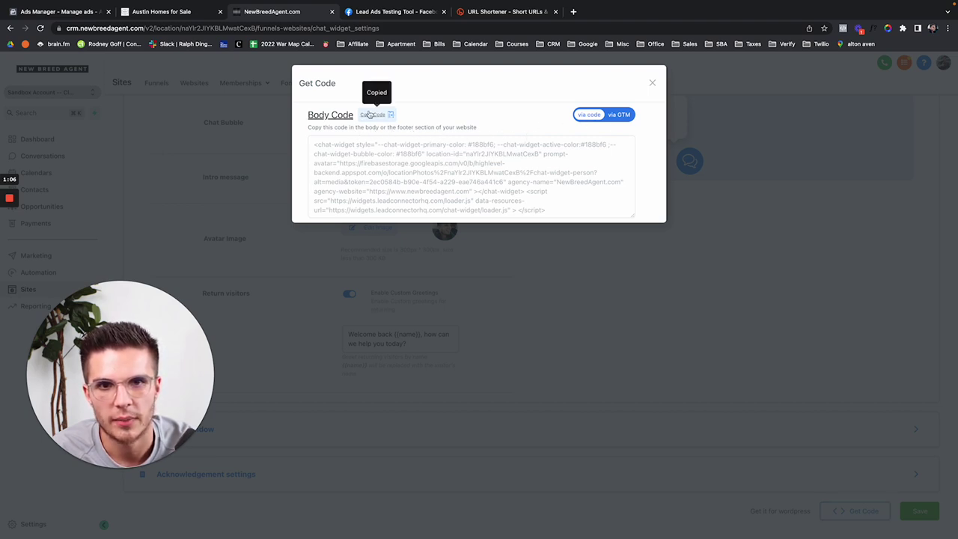
click(296, 290)
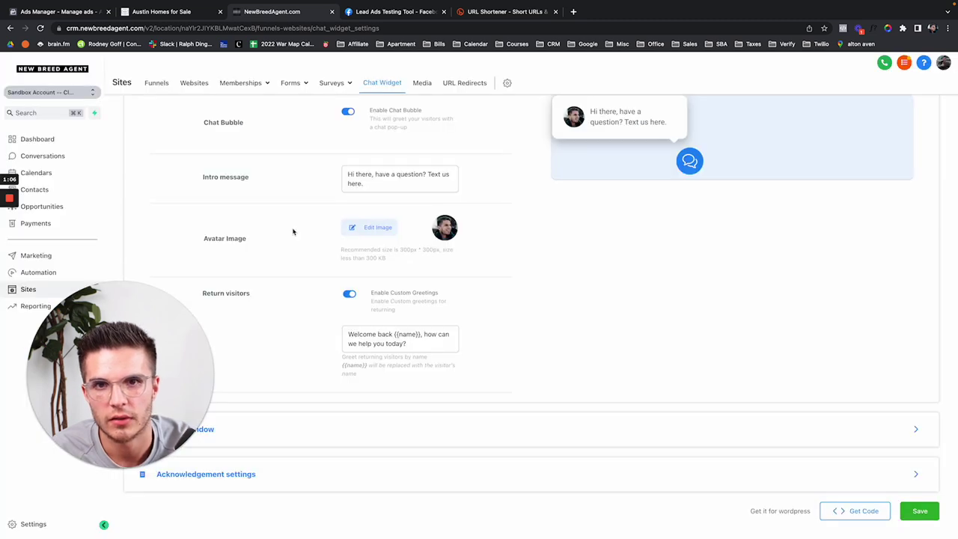
scroll(293, 231, up, 3)
click(194, 83)
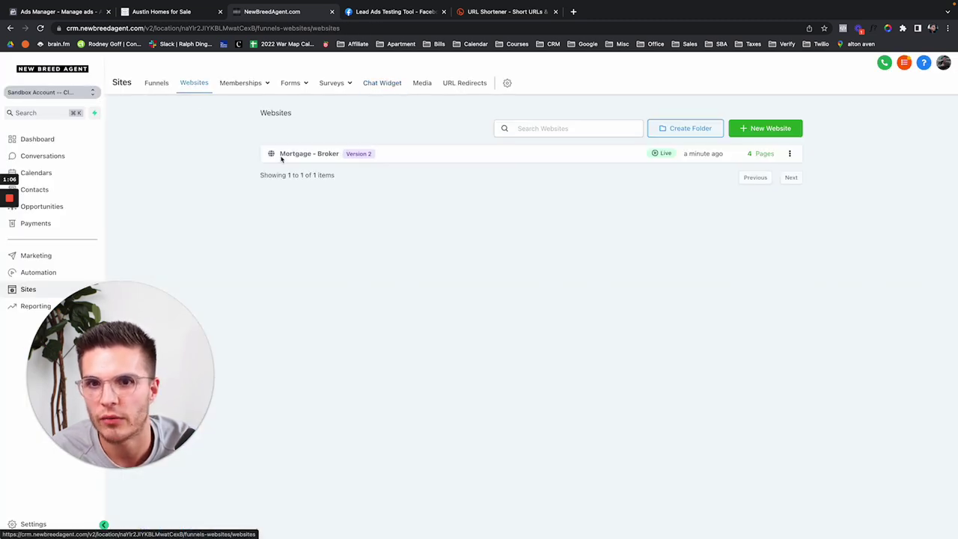
Step: Open the Mortgage - Broker website's Home page in the page builder
click(297, 154)
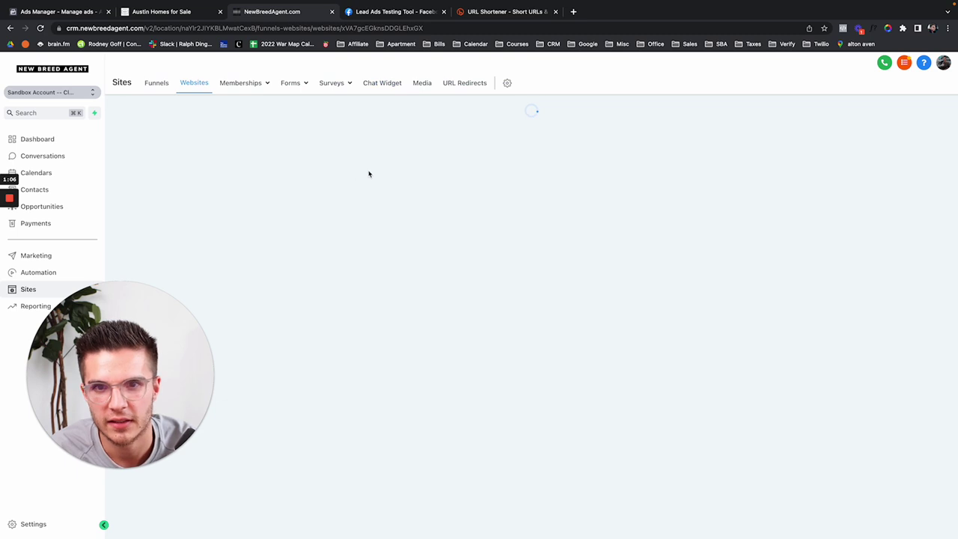
mouse_move(141, 273)
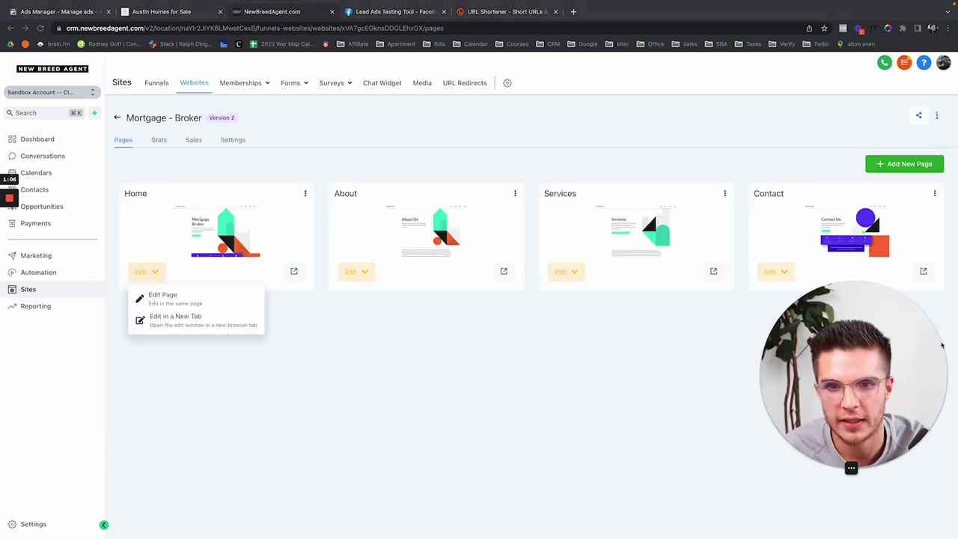
click(171, 301)
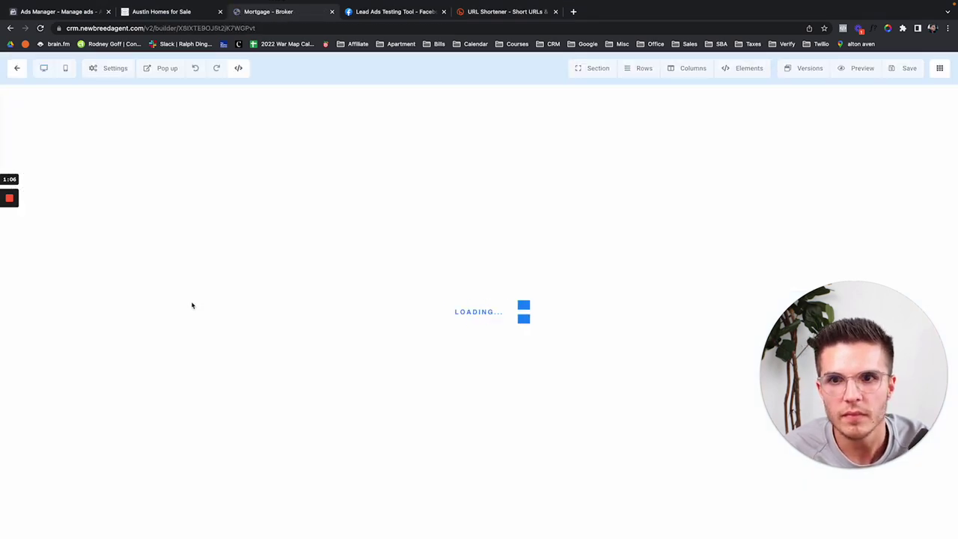
Step: Check the Home page's Tracking Code settings, then leave the builder for the pages list
click(111, 71)
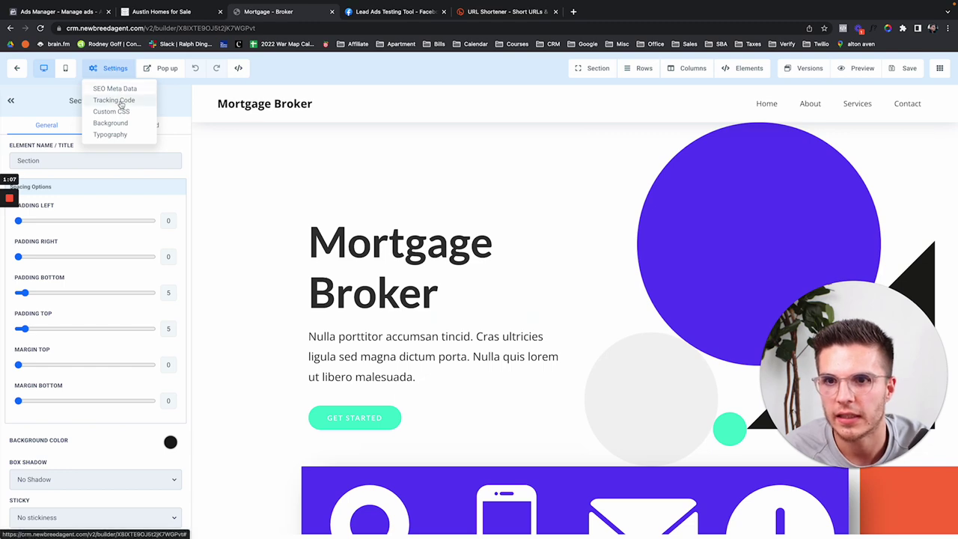
click(121, 102)
click(652, 171)
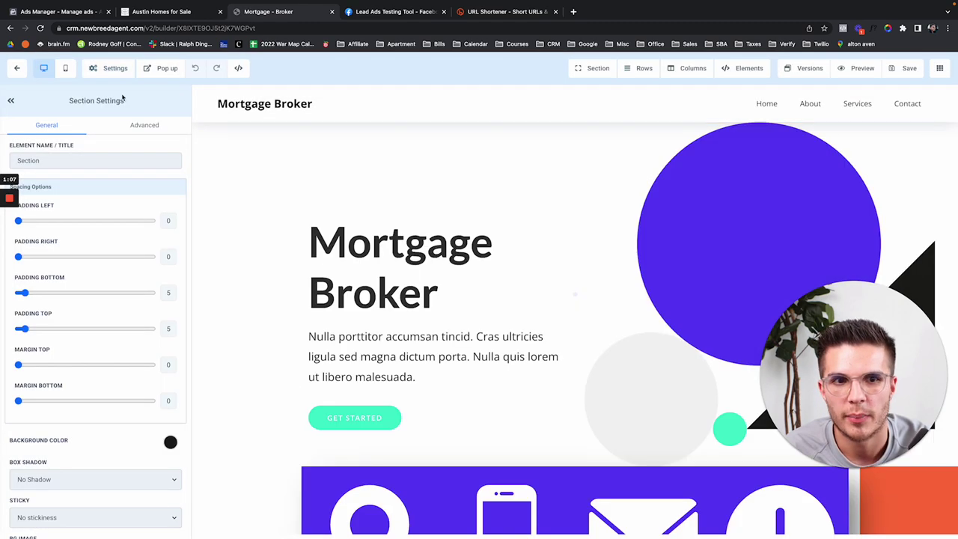
click(118, 72)
click(18, 71)
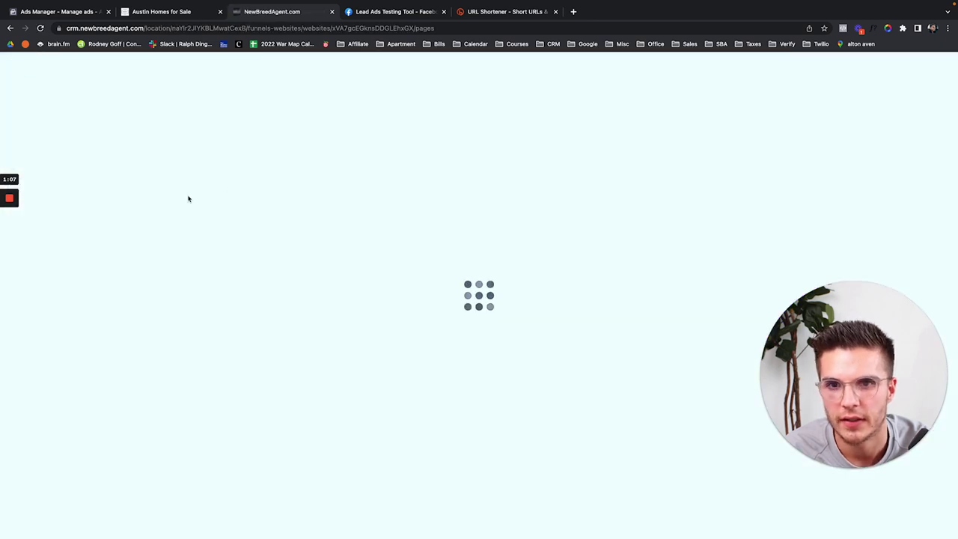
Step: Paste the chat widget code into the Body tracking code, enable Chat widget, and save
click(238, 140)
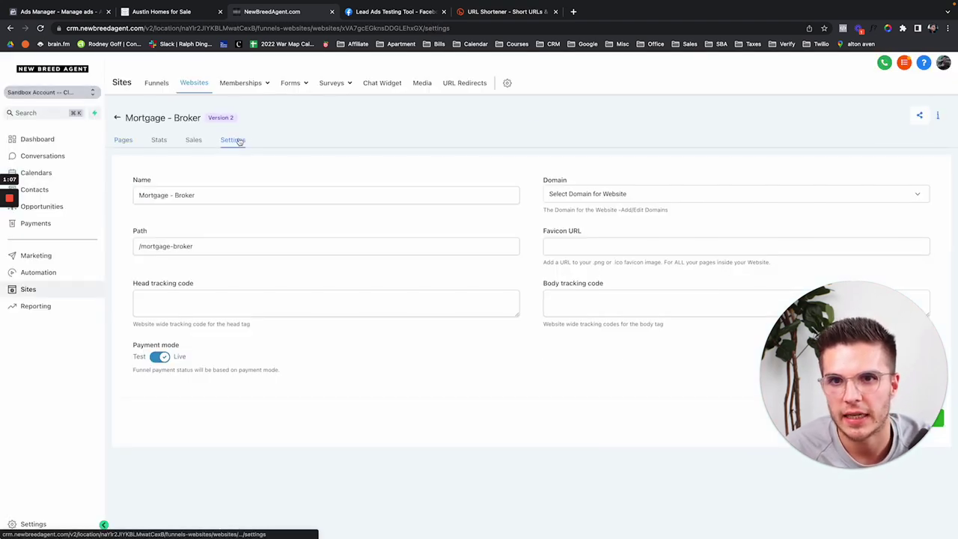
click(578, 292)
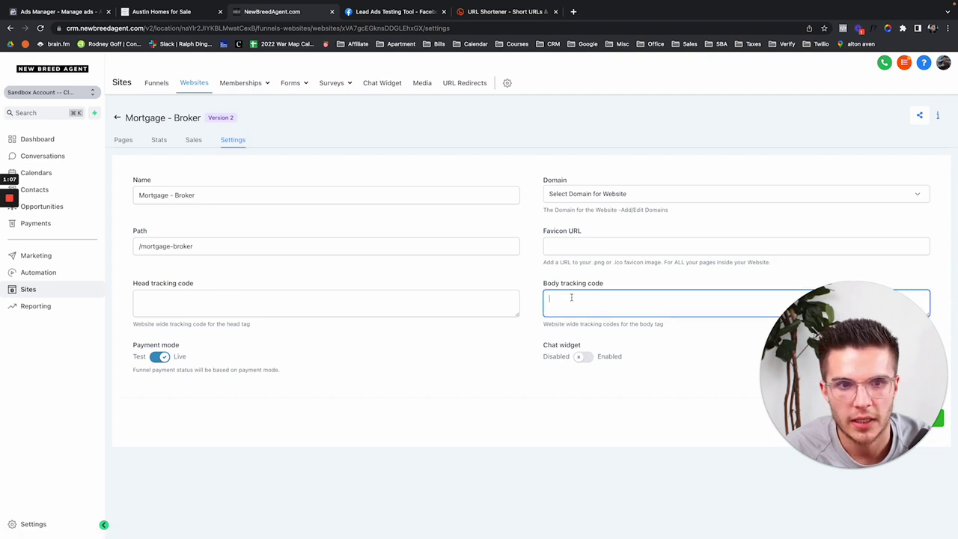
key(ctrl+v)
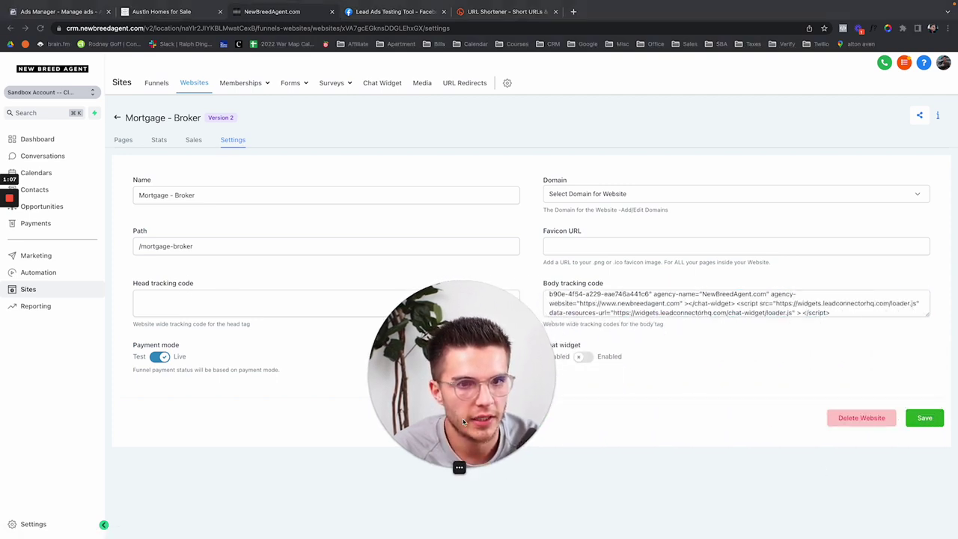
click(581, 357)
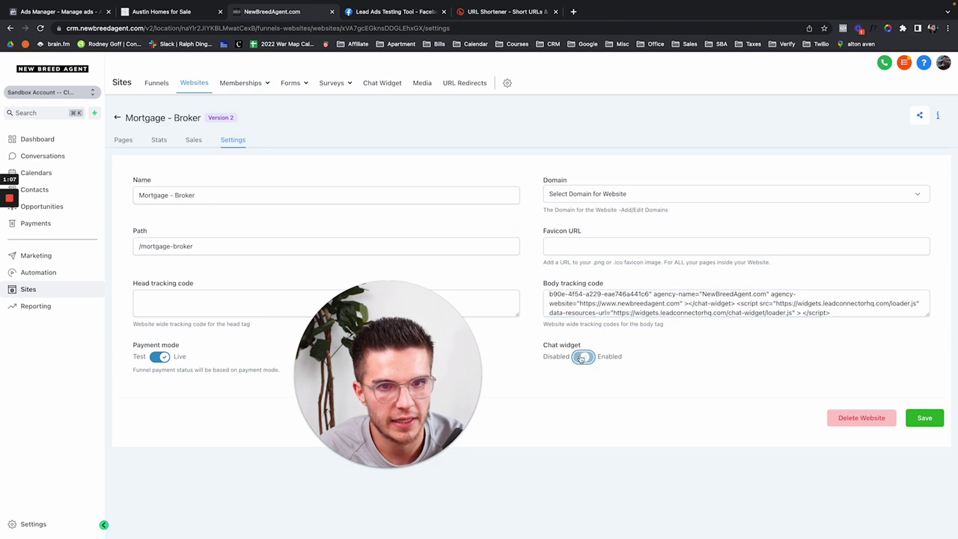
click(922, 417)
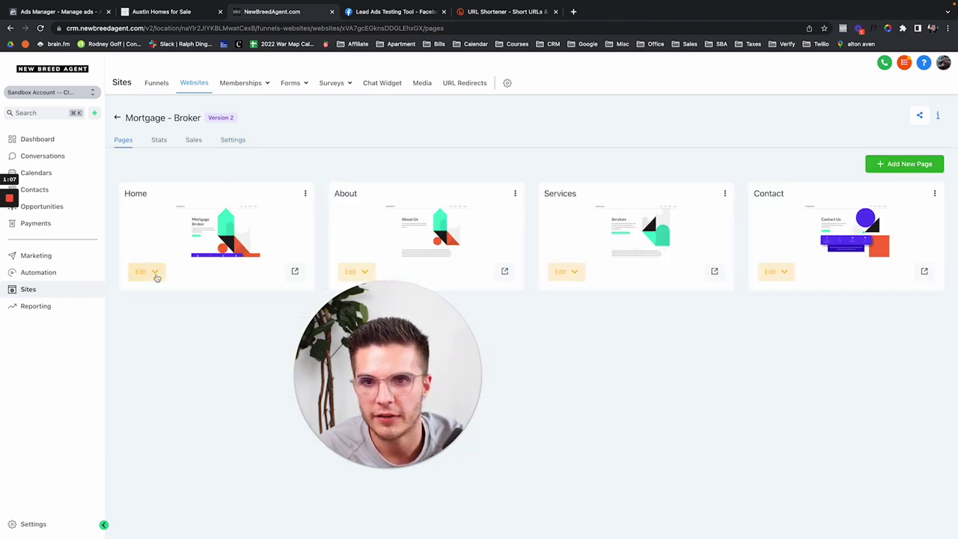
Step: Re-save the website settings and preview the Home page in a new tab
click(231, 141)
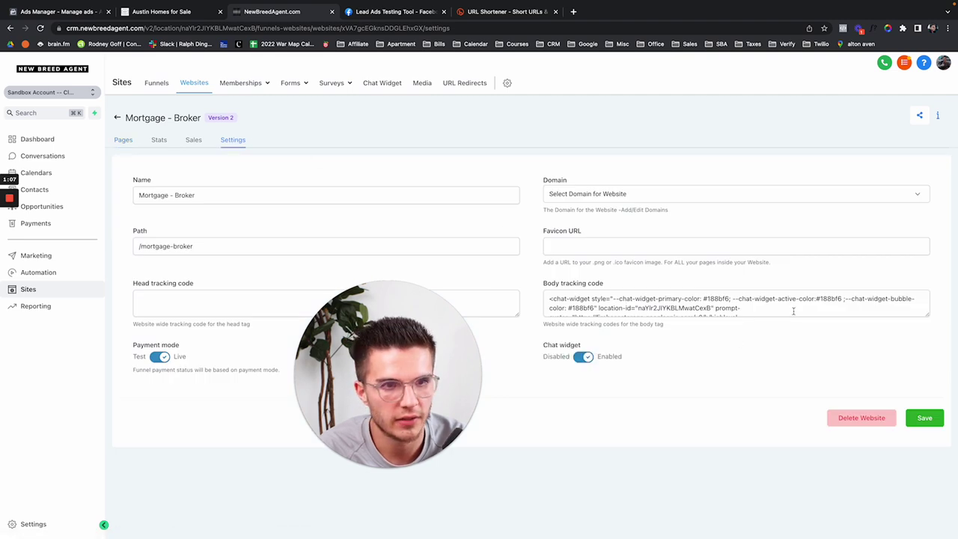
click(925, 418)
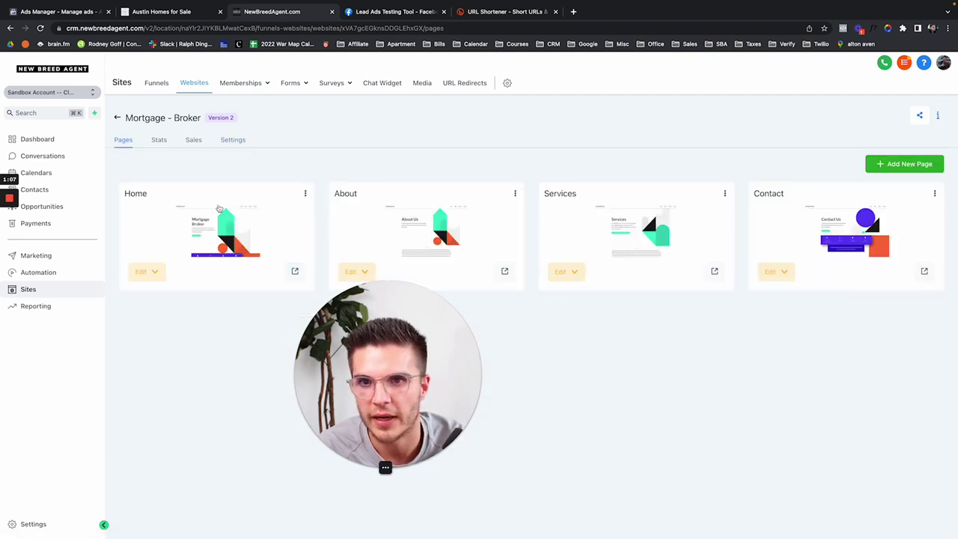
click(295, 269)
drag(389, 359, 186, 358)
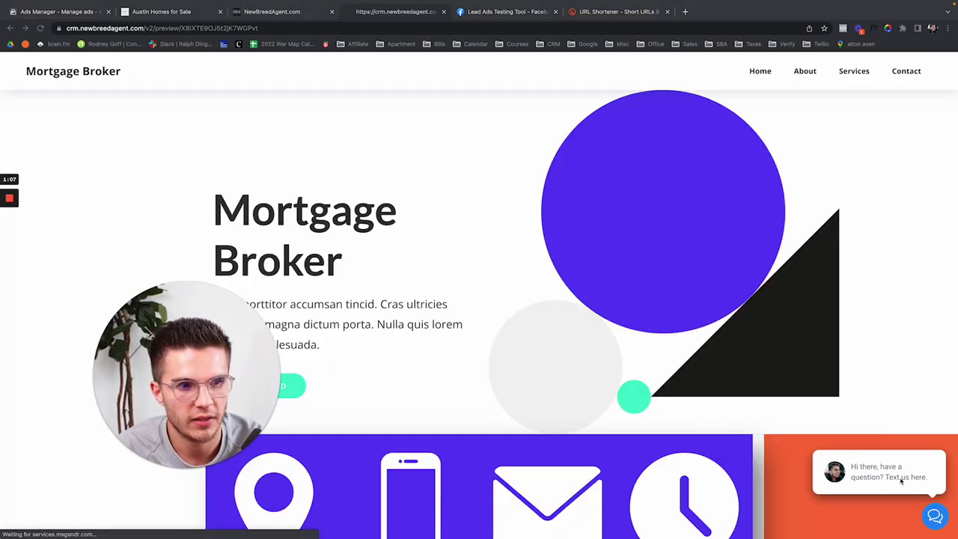
Step: Open the preview's chat widget and fill in the visitor's name and phone number
click(935, 518)
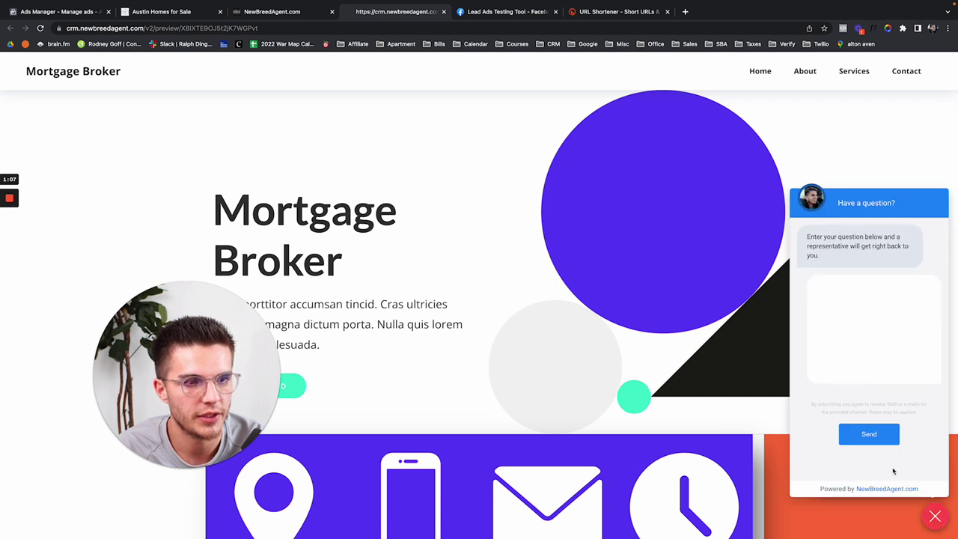
click(848, 294)
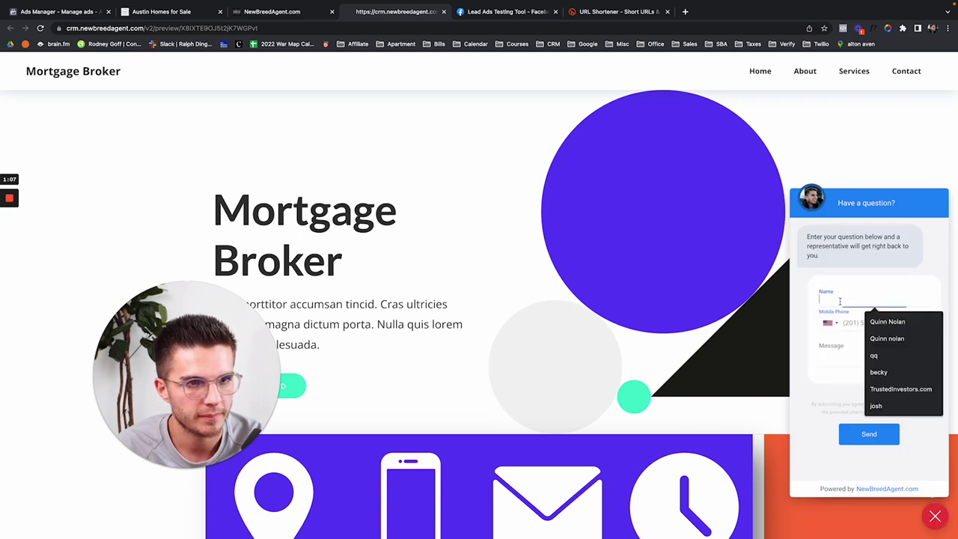
click(882, 320)
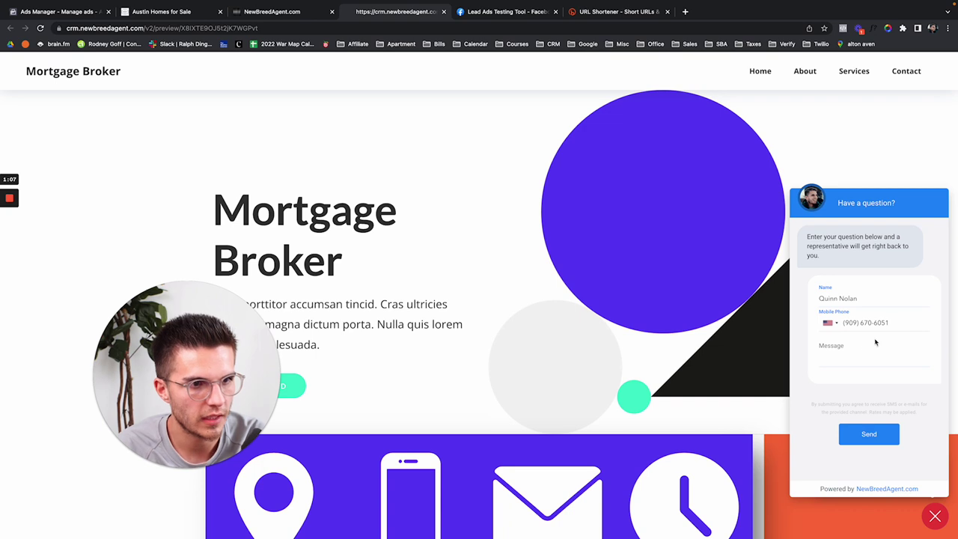
Step: Send the message 'Hey, how much is ho…' and return to the CRM tab
click(863, 349)
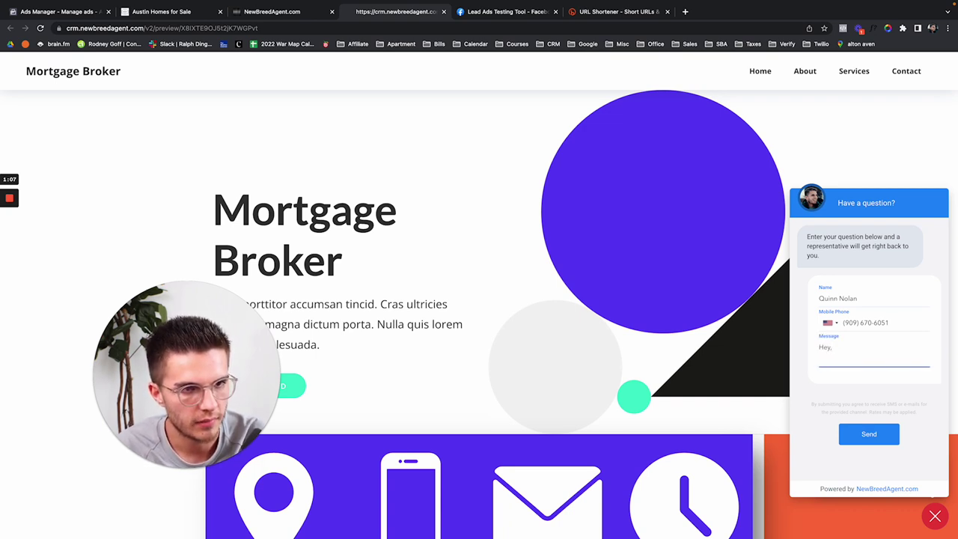
key(ctrl+a)
text(Hey)
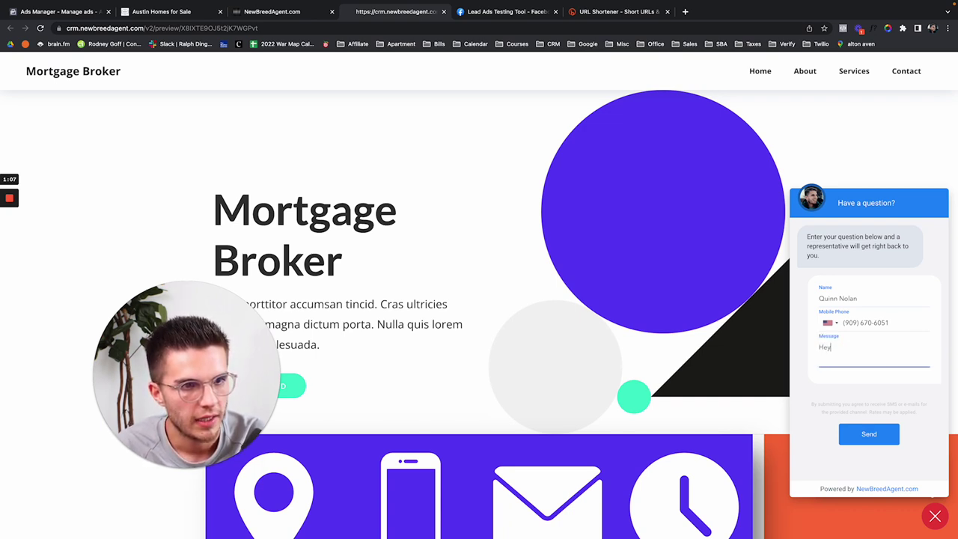
text(, how much is ho)
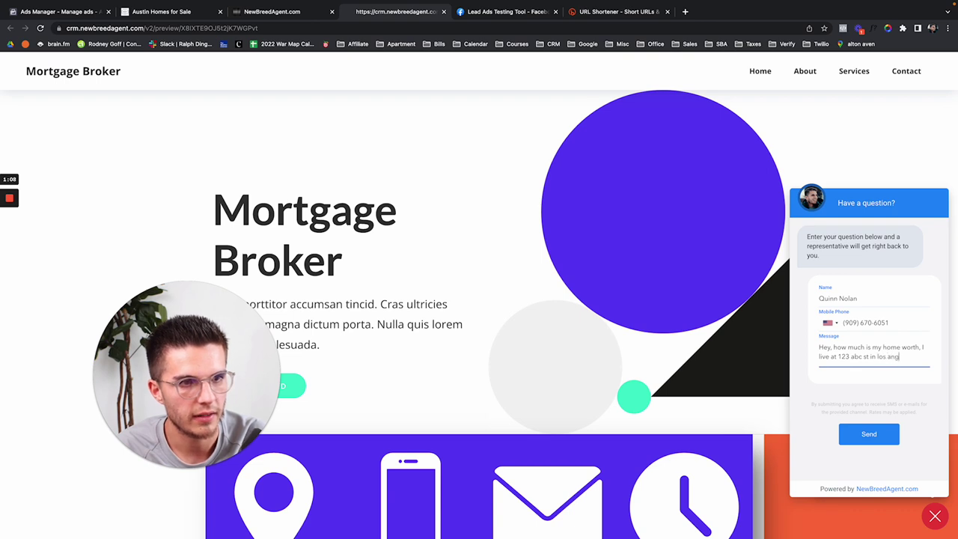
click(869, 435)
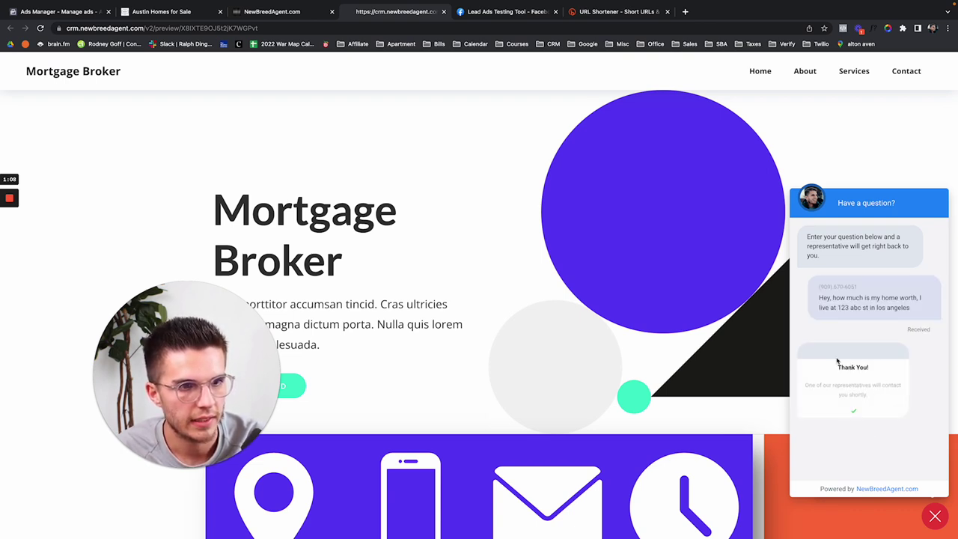
click(289, 13)
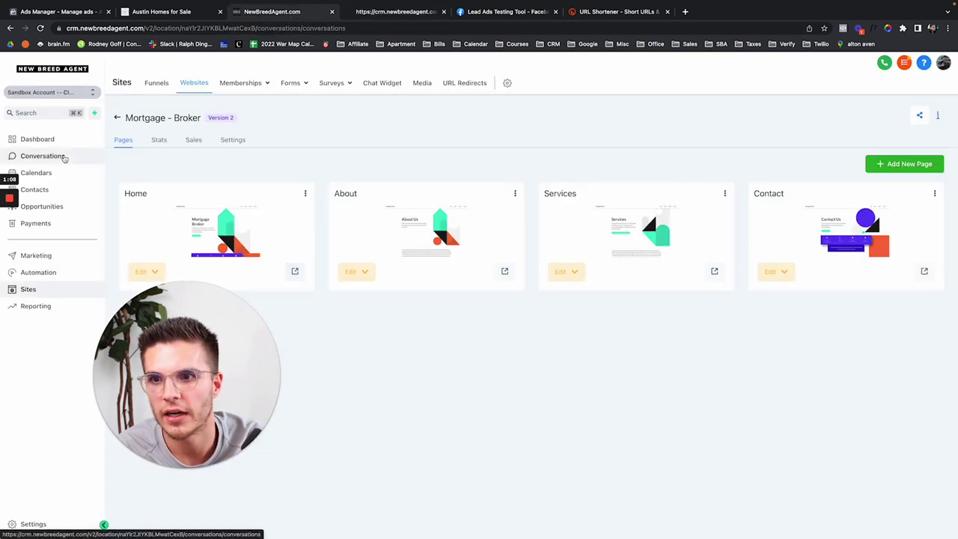
Step: Open the chat lead's new thread in Conversations
click(64, 156)
click(182, 199)
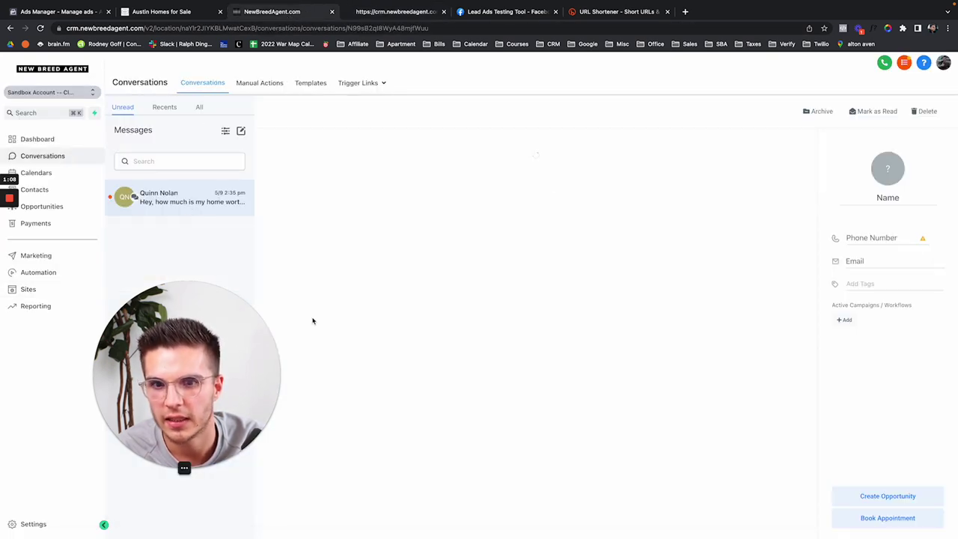
drag(198, 360, 122, 360)
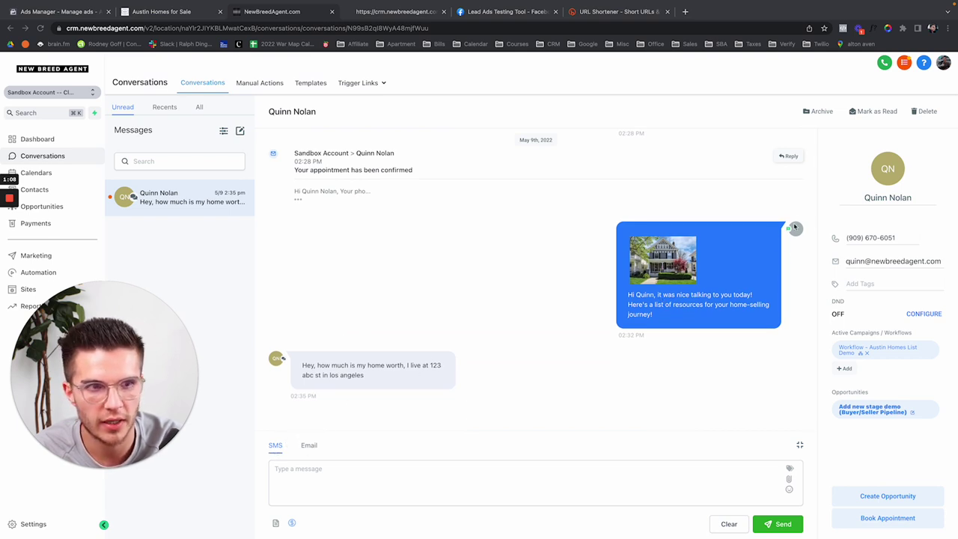
scroll(780, 262, up, 3)
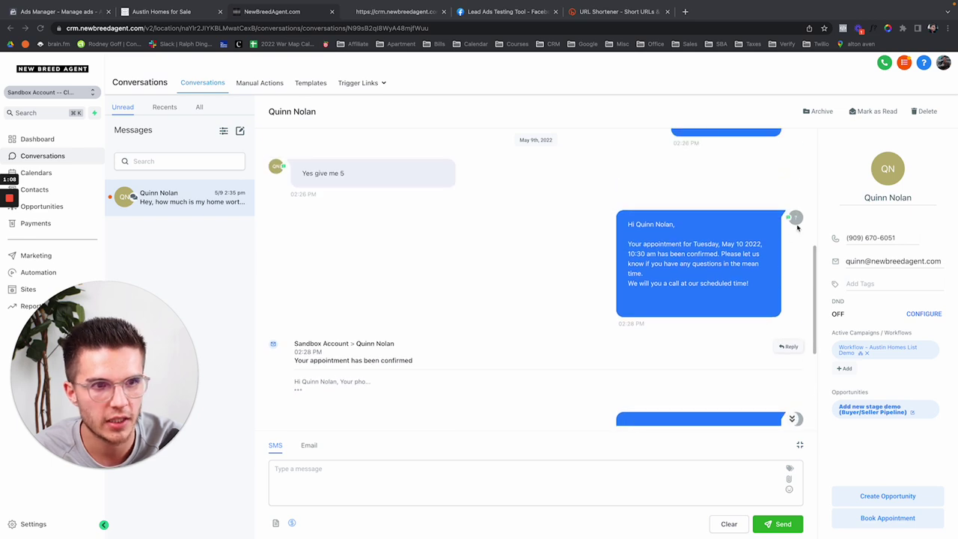
scroll(790, 226, down, 3)
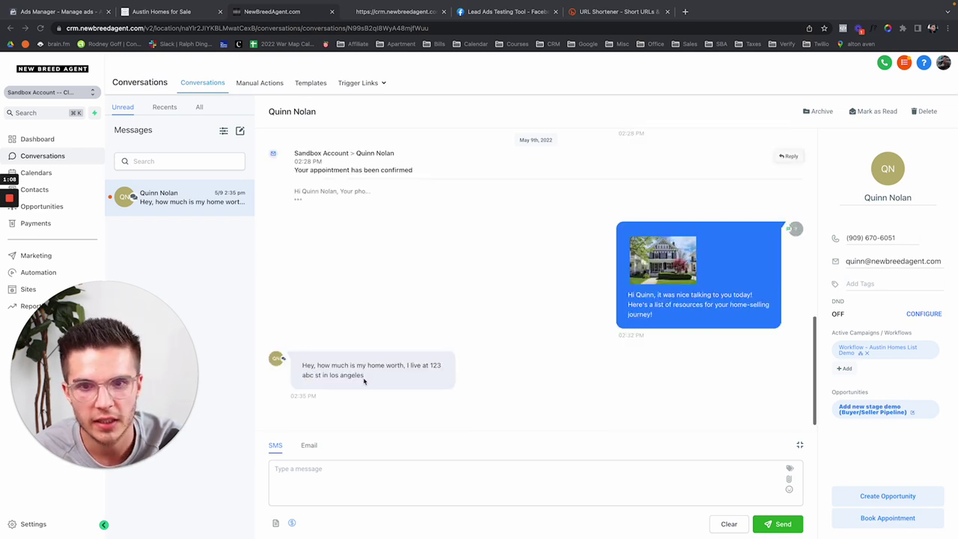
Step: Send SMS replies 'Your home is worth $10m' and 'Let's sell it right now dude'
click(315, 481)
text(Your home is worth $)
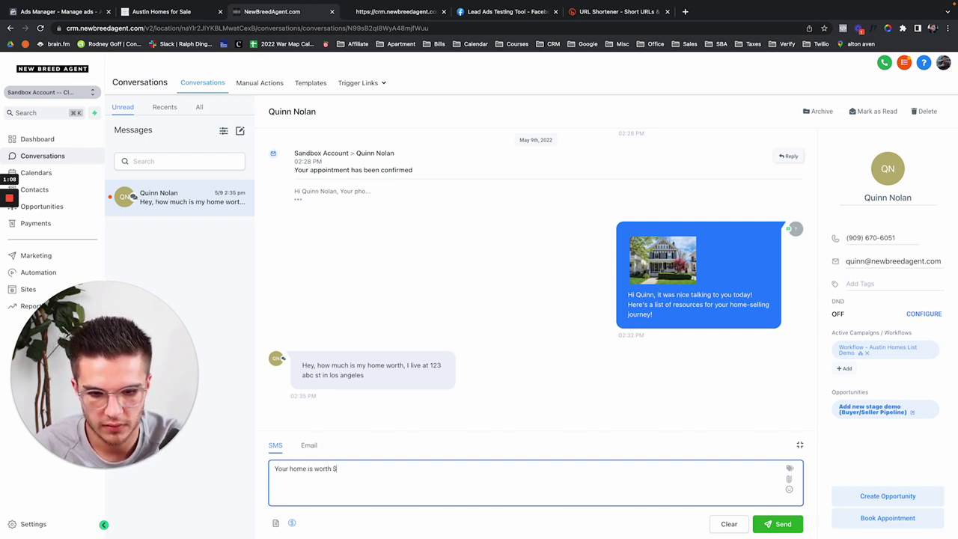
text(10m)
key(Return)
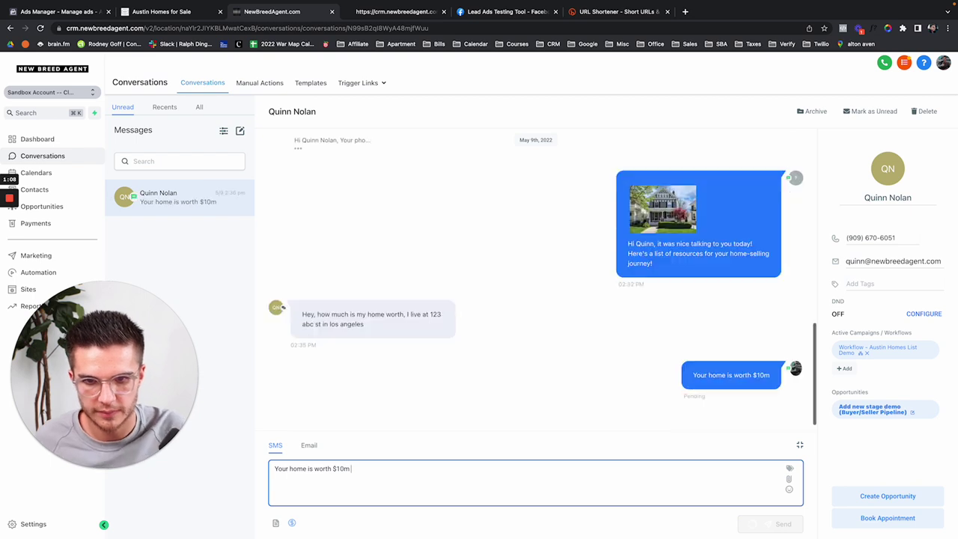
text(Let's s)
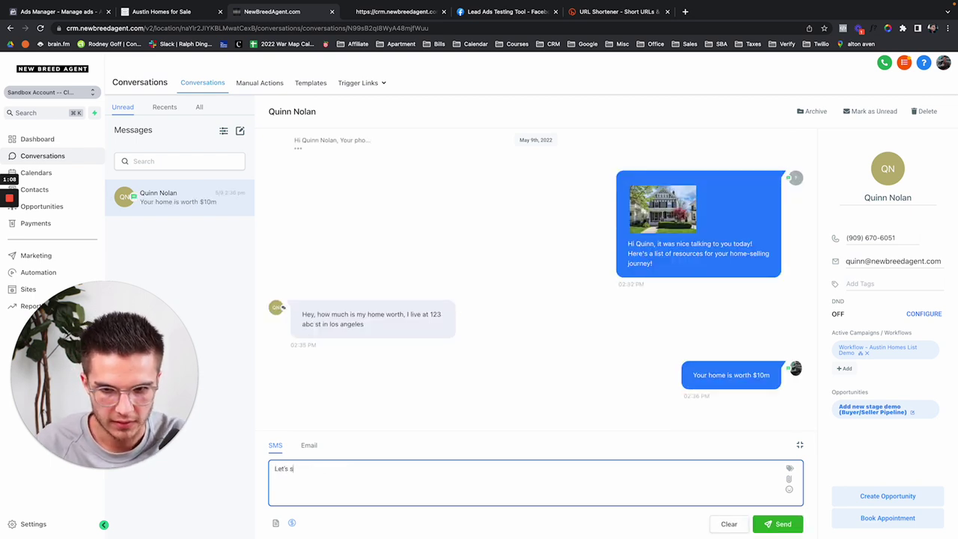
text(ell it right now du)
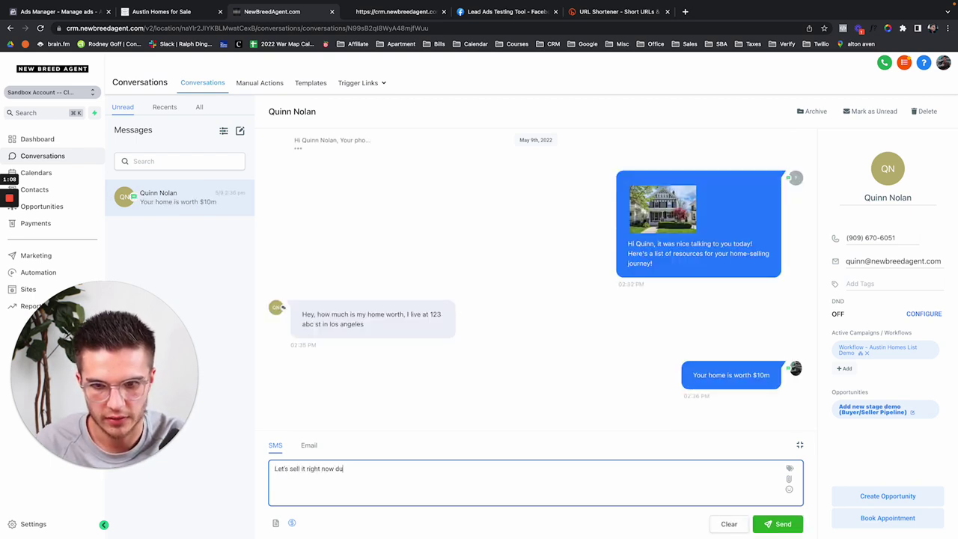
text(de)
key(Return)
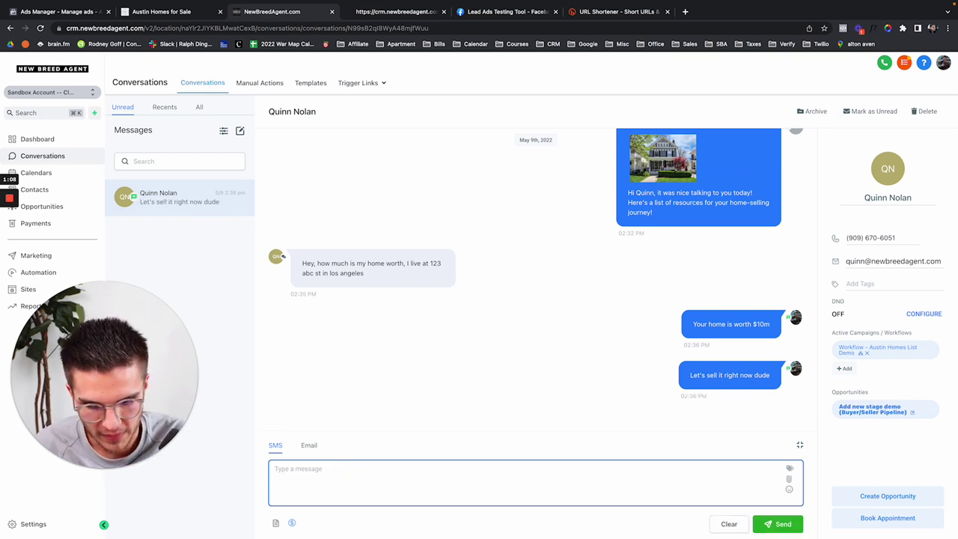
Step: Check the preview tab, then highlight the lead's reply 'Done, let's list' in the conversation
click(384, 13)
scroll(474, 274, down, 2)
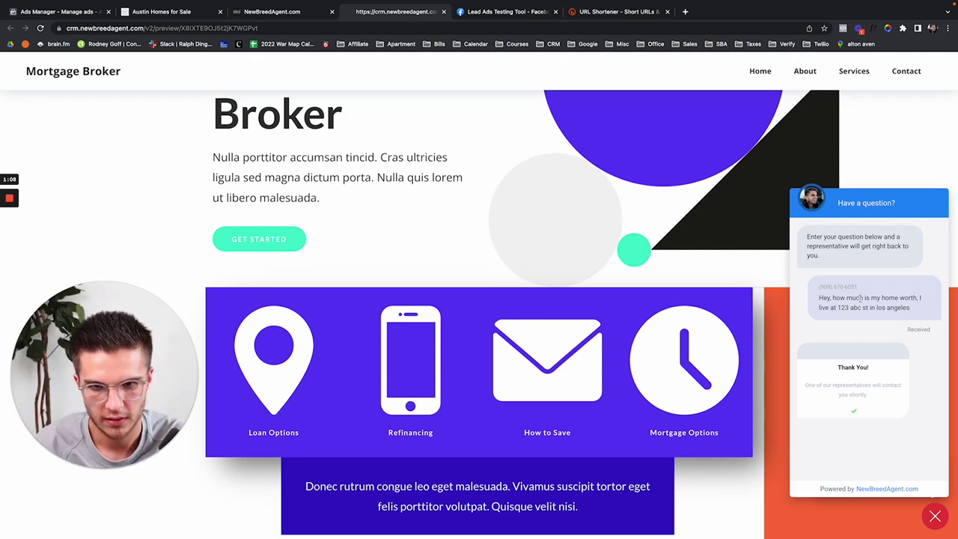
click(303, 9)
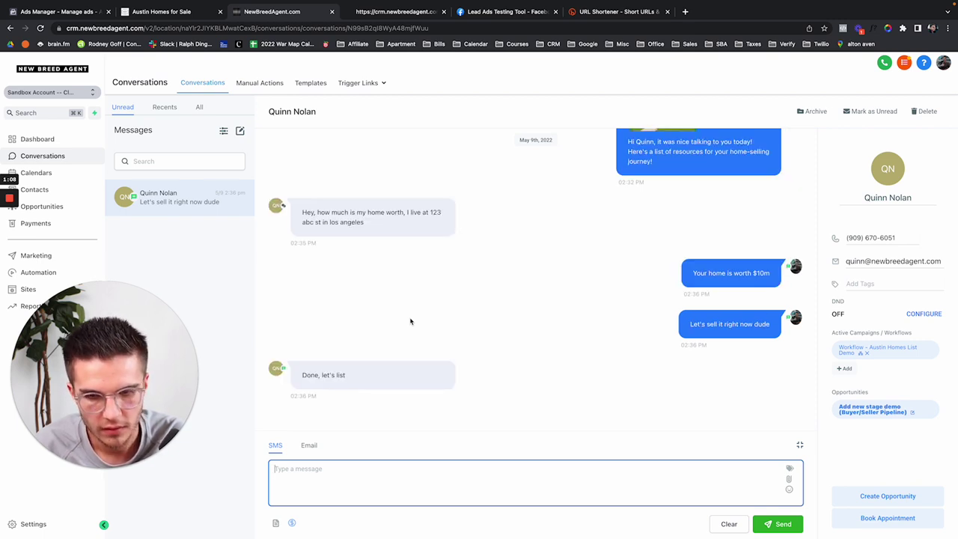
drag(303, 374, 429, 379)
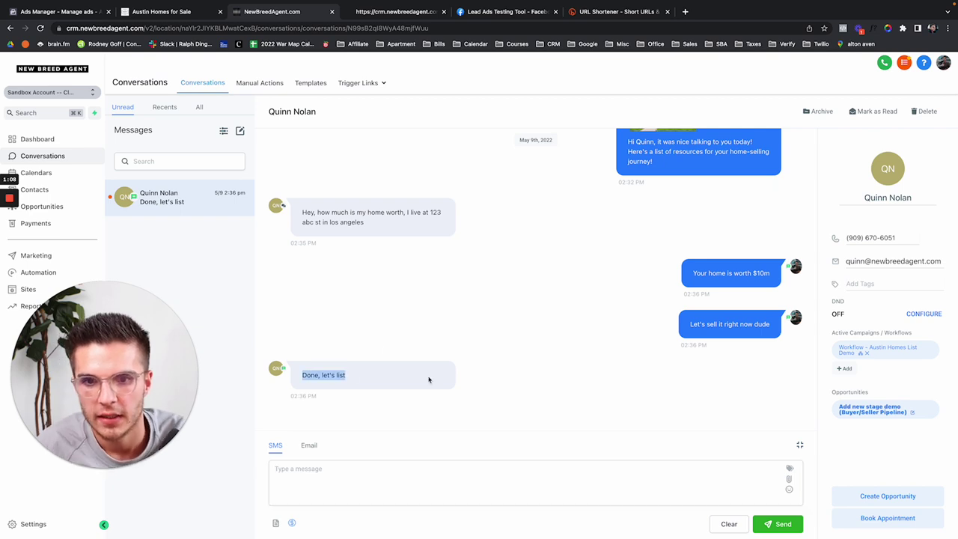
click(21, 293)
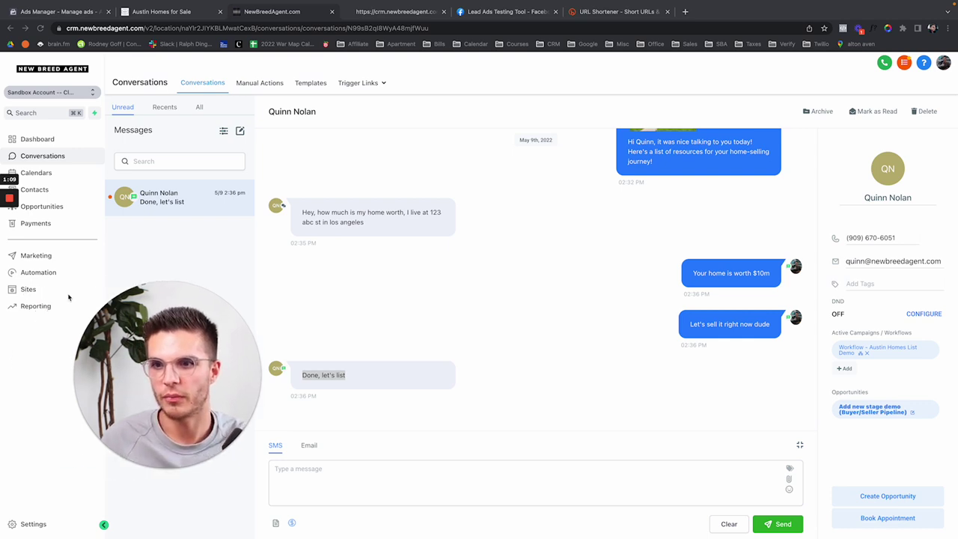
click(44, 293)
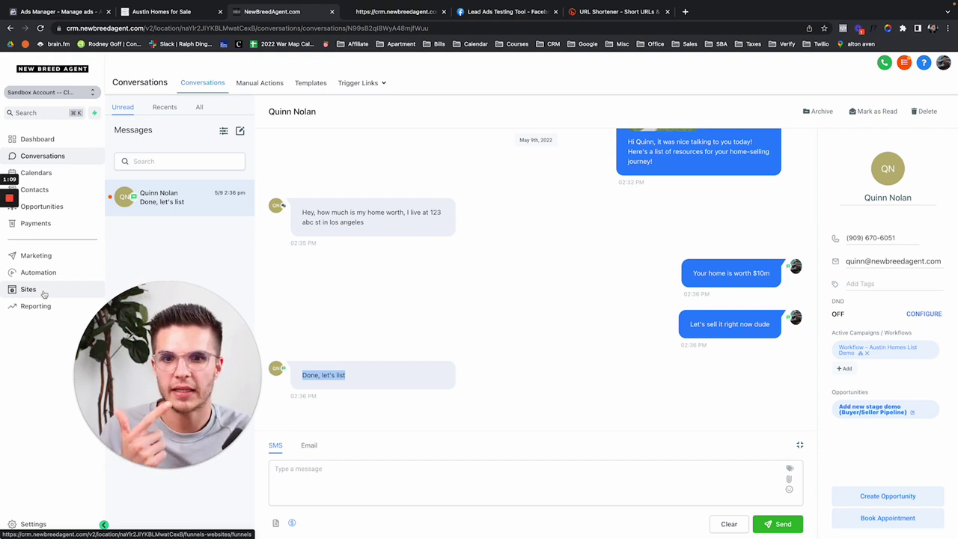
Step: Preview the Mortgage - Broker Home page in a new tab and open its chat bubble
click(28, 289)
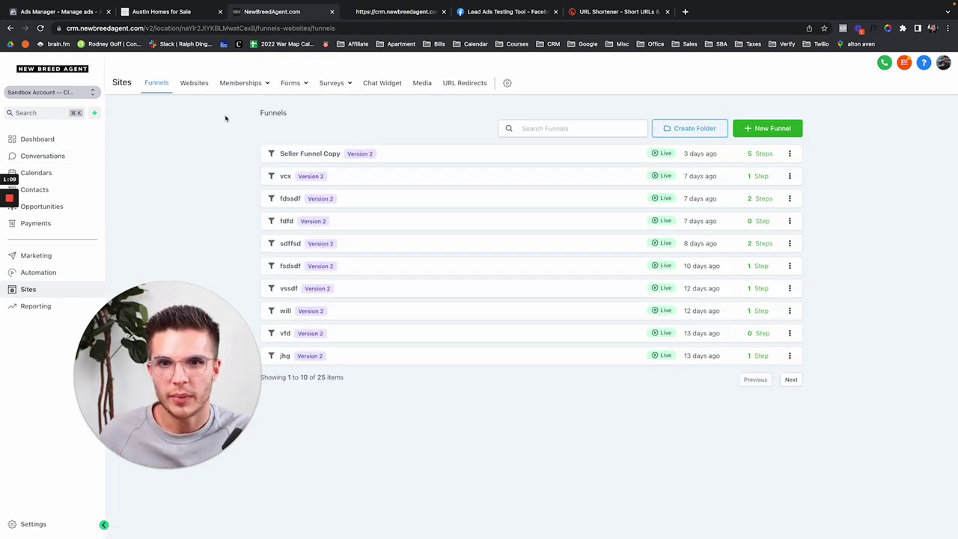
click(194, 84)
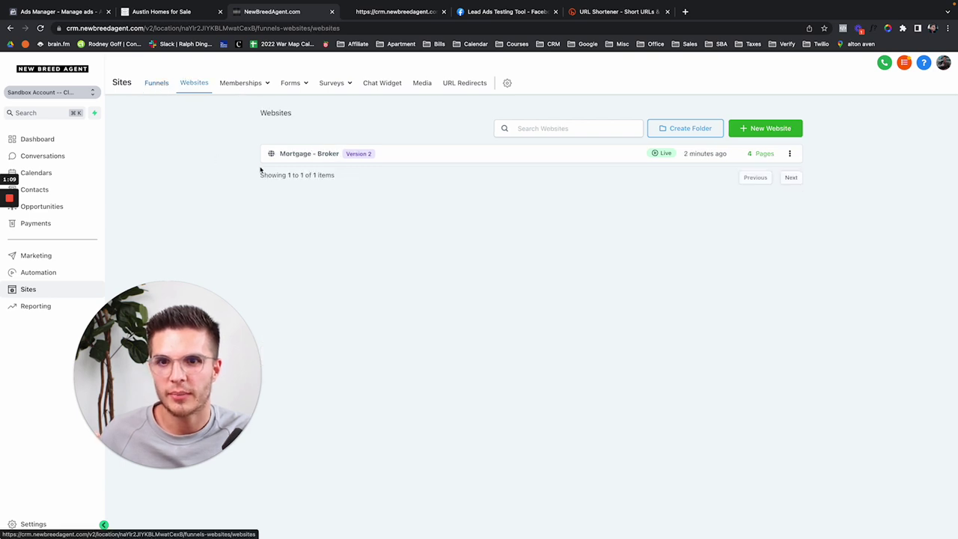
click(312, 158)
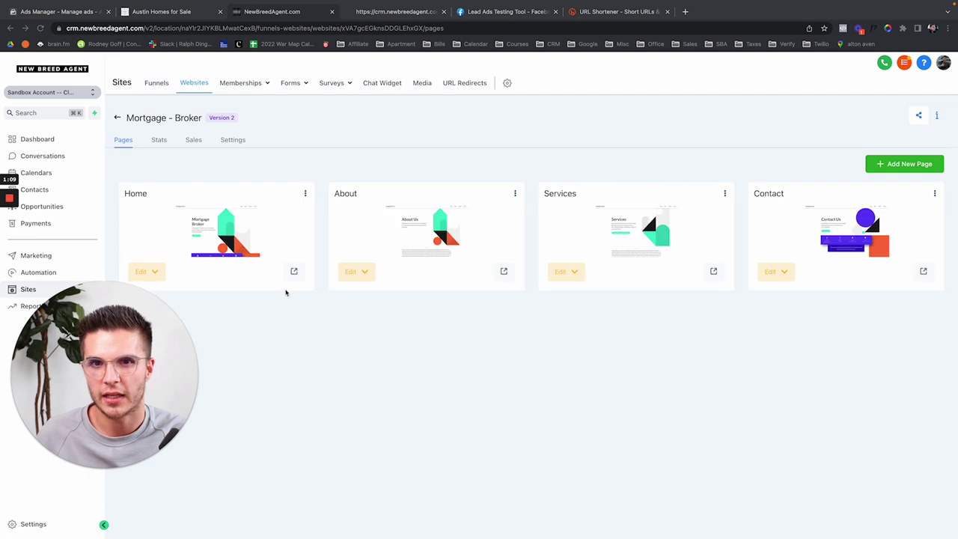
click(295, 269)
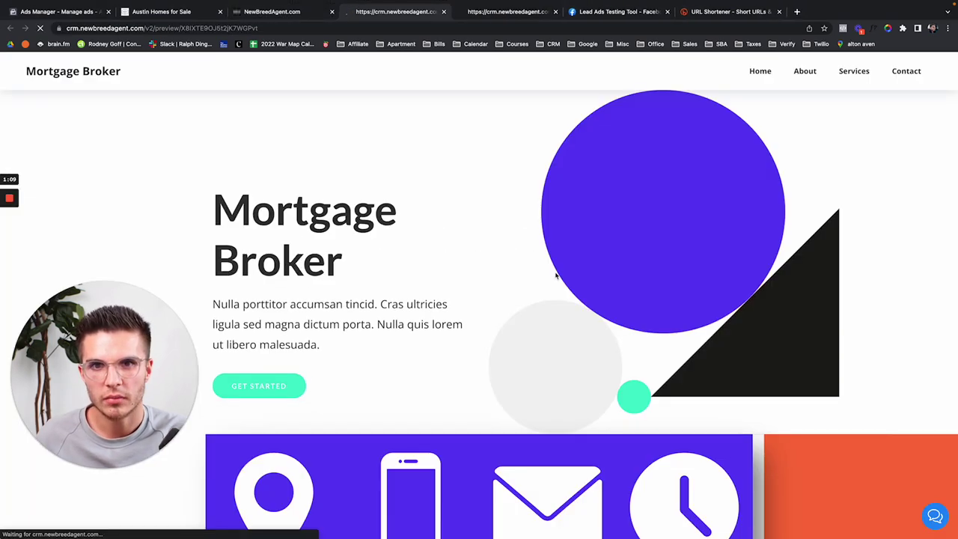
scroll(716, 344, down, 5)
click(932, 517)
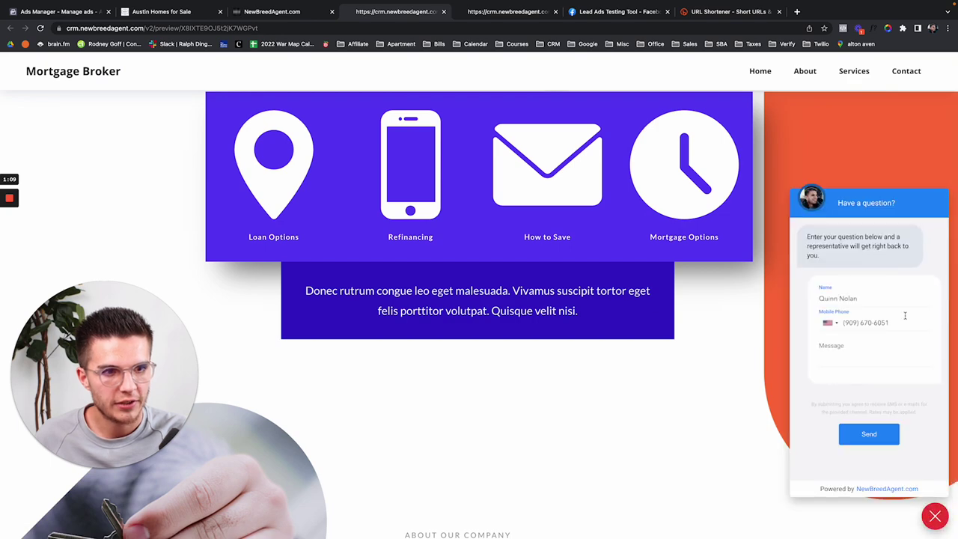
scroll(614, 158, up, 10)
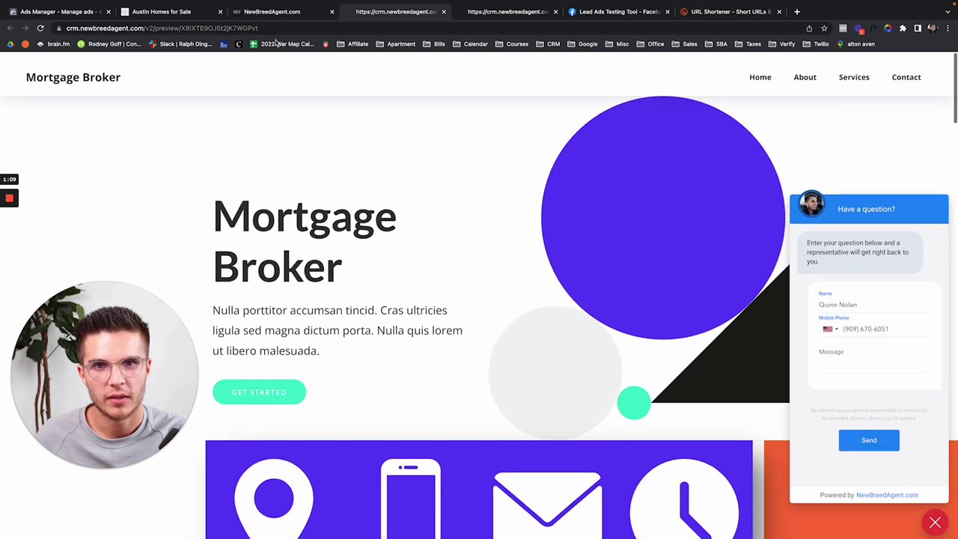
Step: Close the preview tab and bring up the Memberships dashboard
click(271, 11)
click(439, 12)
click(441, 12)
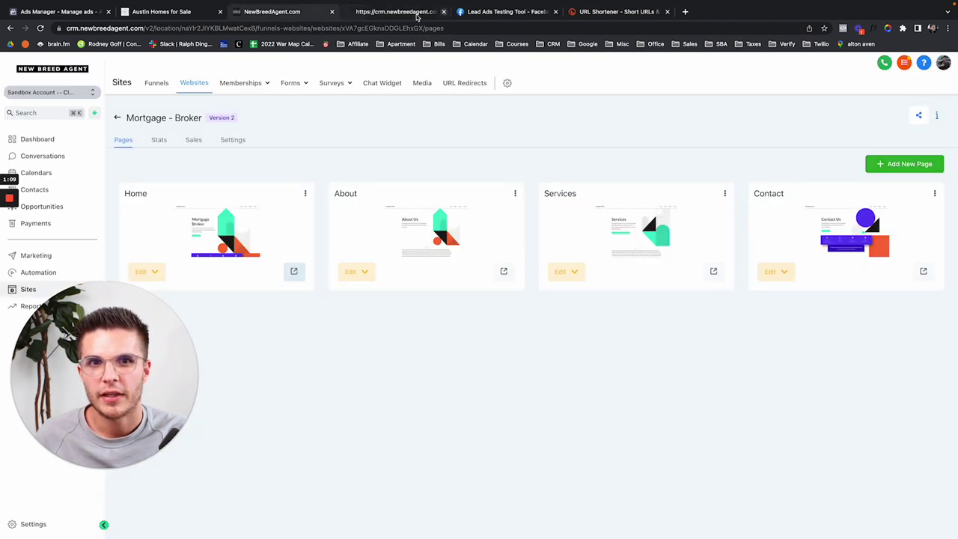
click(241, 83)
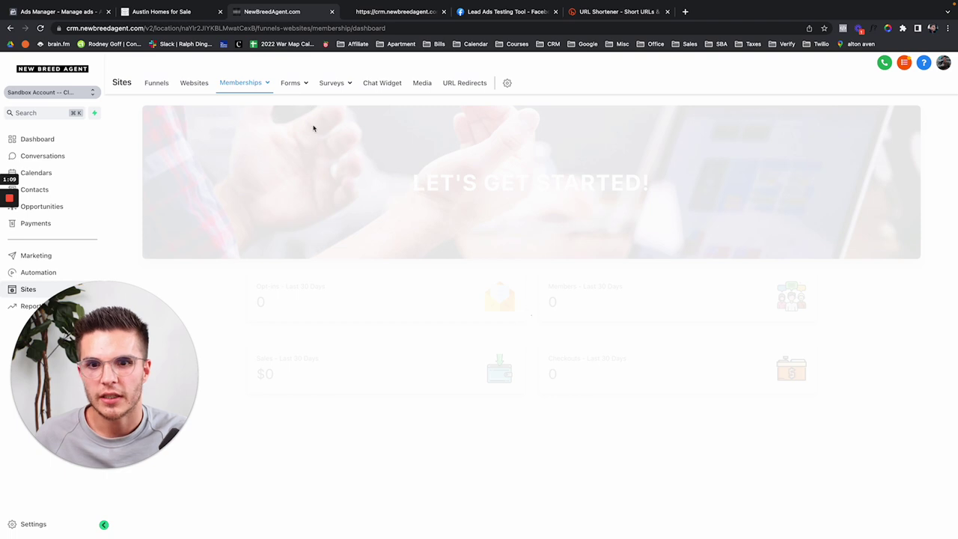
mouse_move(243, 95)
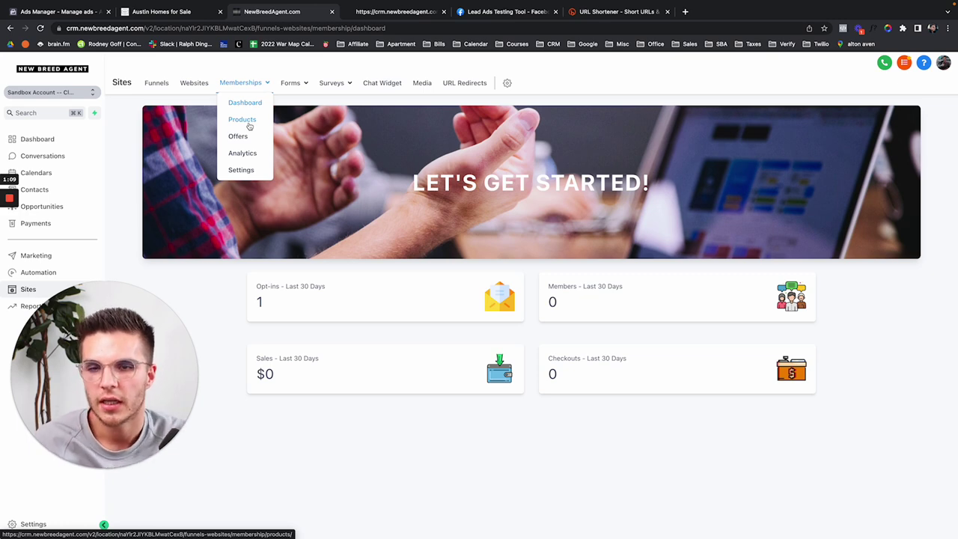
Step: Create a build-your-own product named 'Home buyers guide' and open its Blank Post video options
click(250, 126)
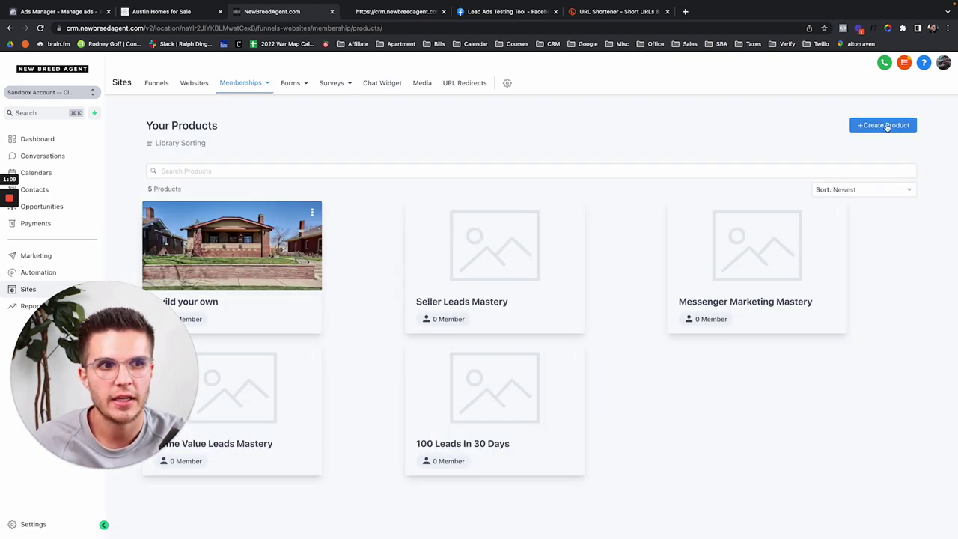
click(887, 126)
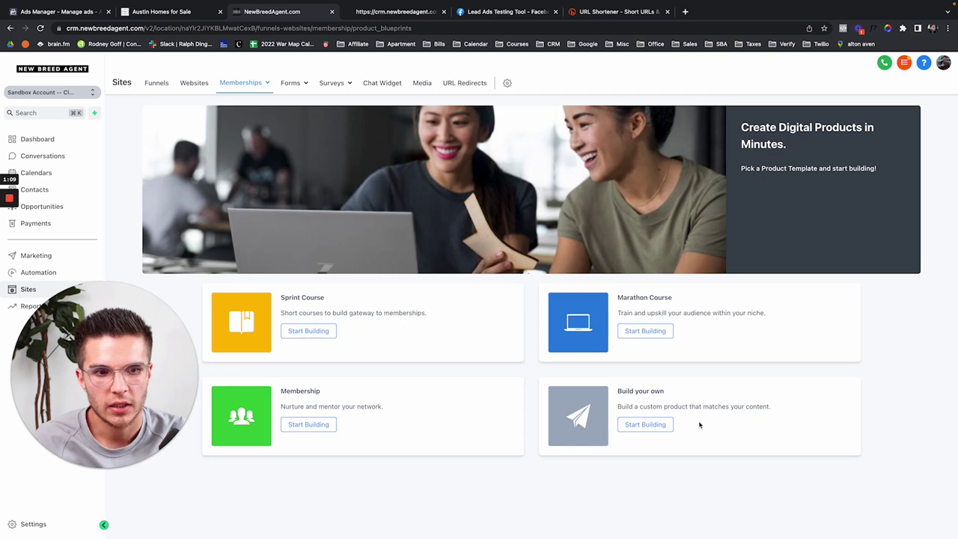
click(645, 426)
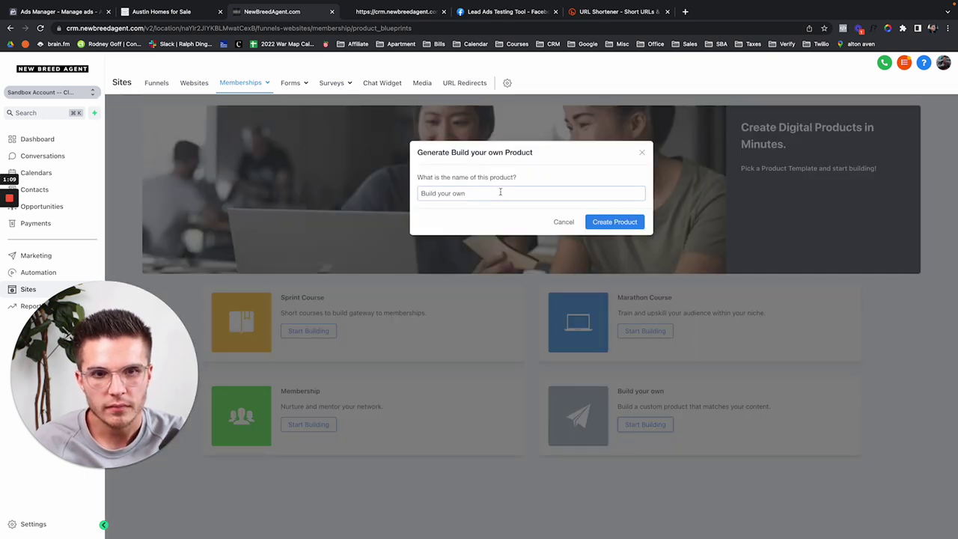
click(500, 192)
key(super+a)
text(H)
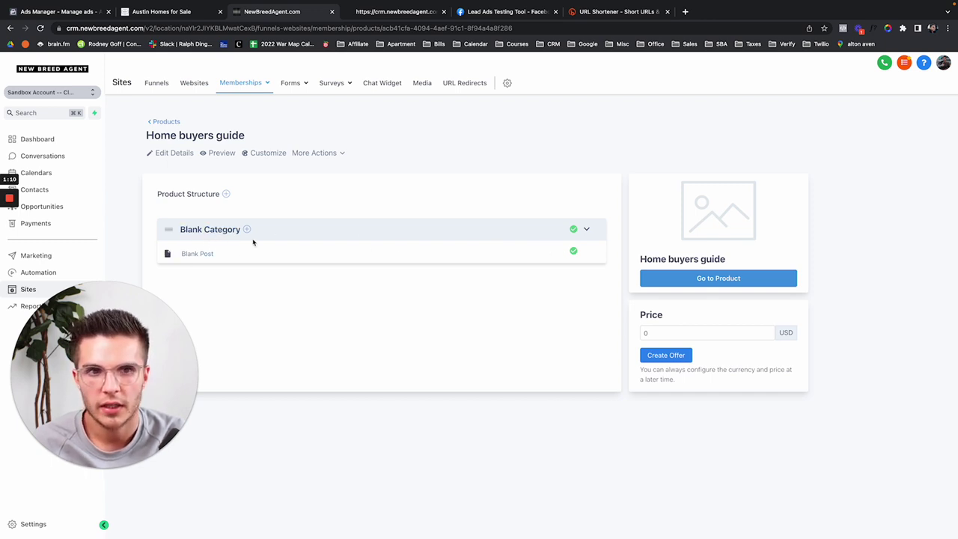
click(204, 253)
click(423, 280)
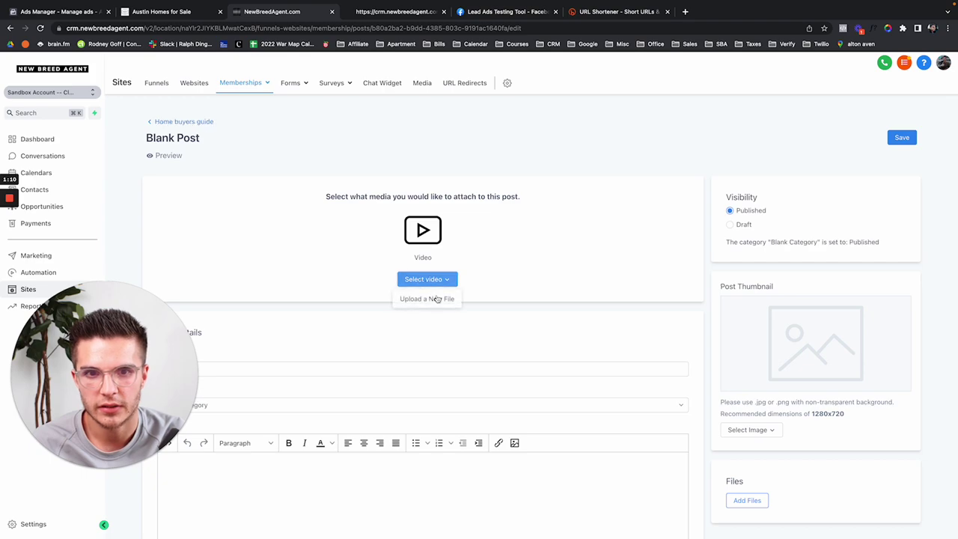
Step: Upload the .MOV clip from Downloads as the Blank Post's video
click(441, 299)
click(530, 195)
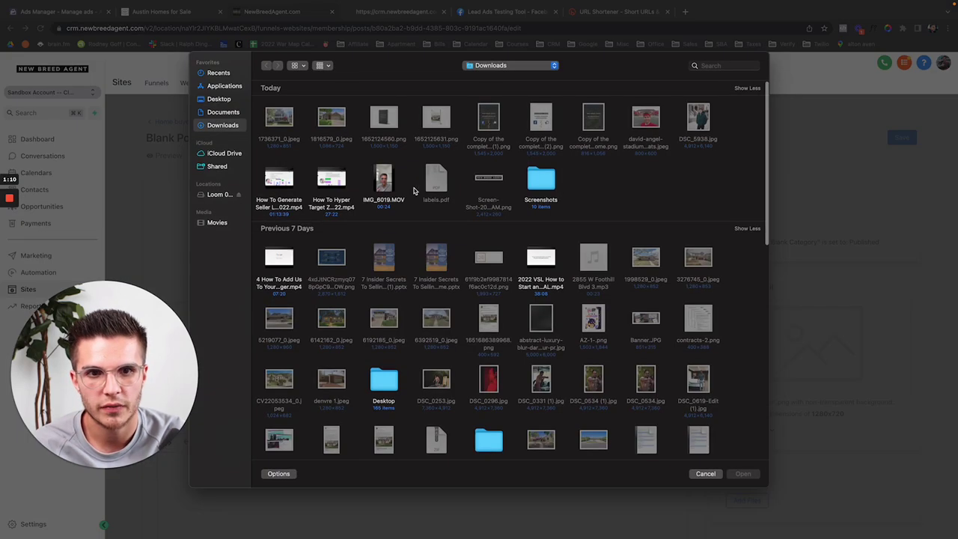
click(382, 180)
double_click(381, 191)
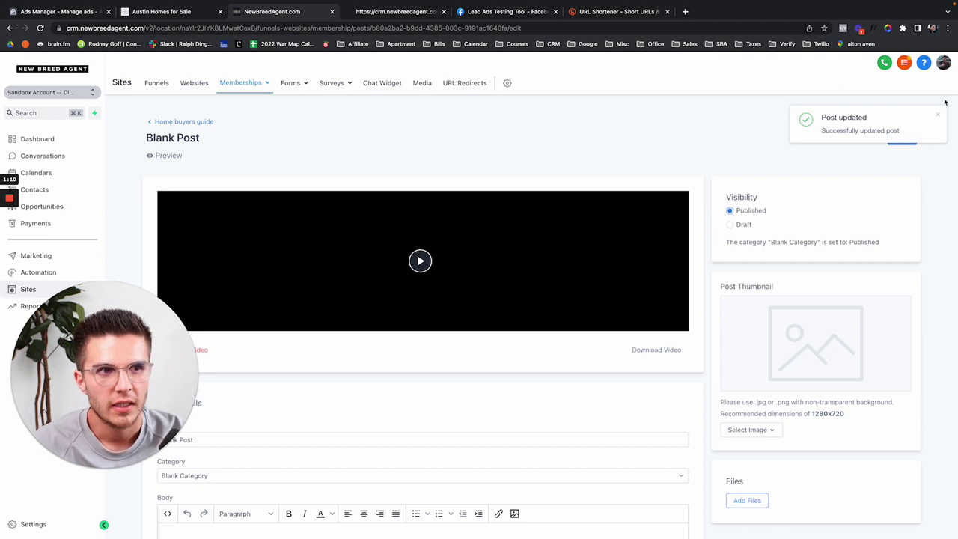
scroll(720, 172, down, 3)
scroll(686, 303, up, 3)
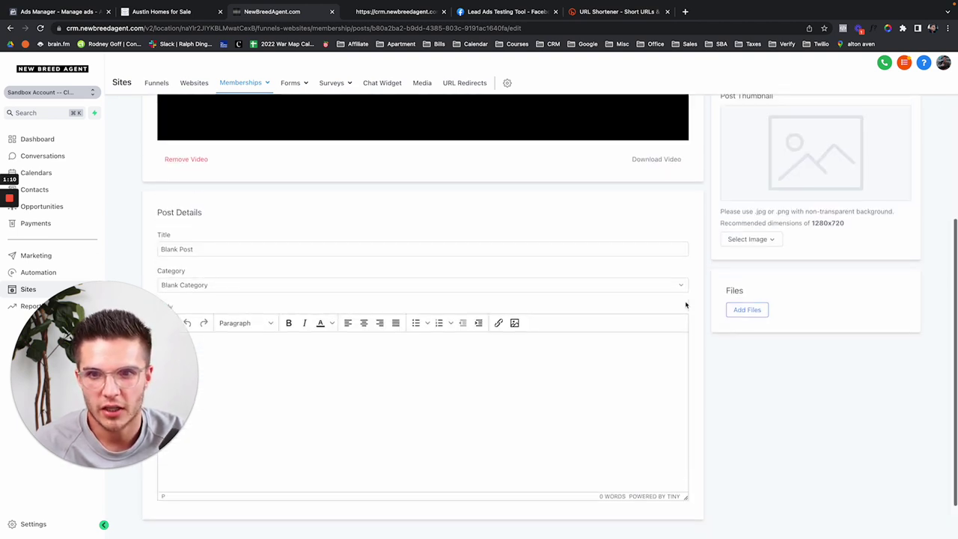
Step: Save the post, dismiss the update notice, and open the member preview
click(902, 139)
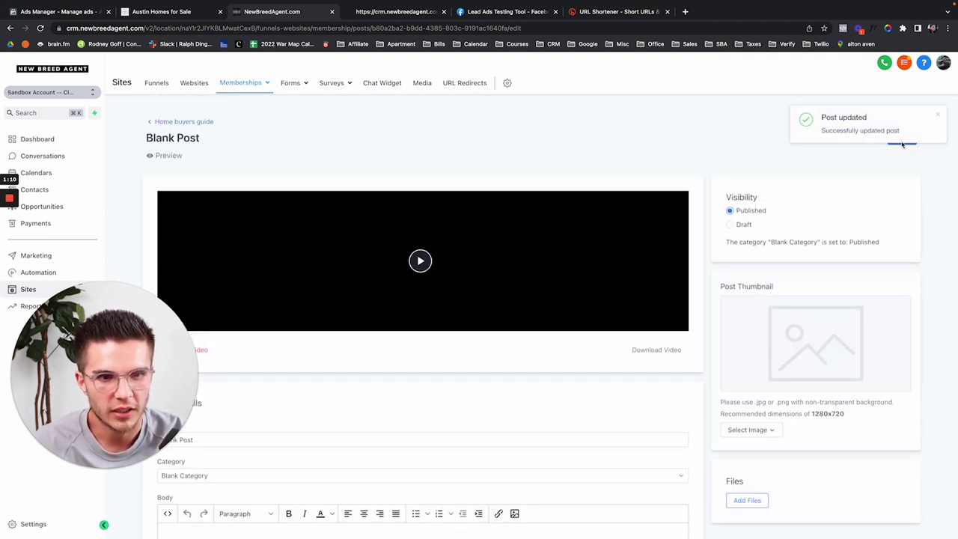
click(934, 118)
scroll(660, 182, down, 1)
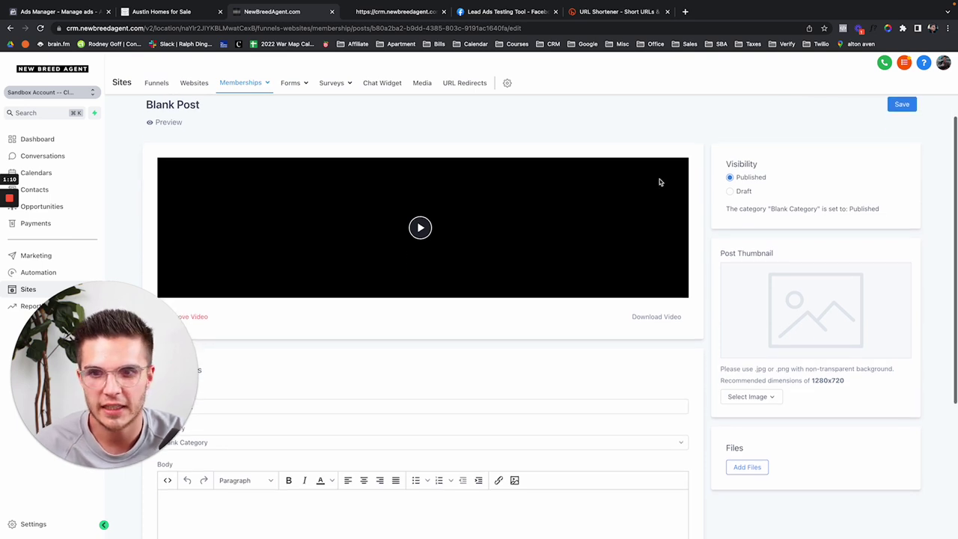
scroll(610, 237, up, 1)
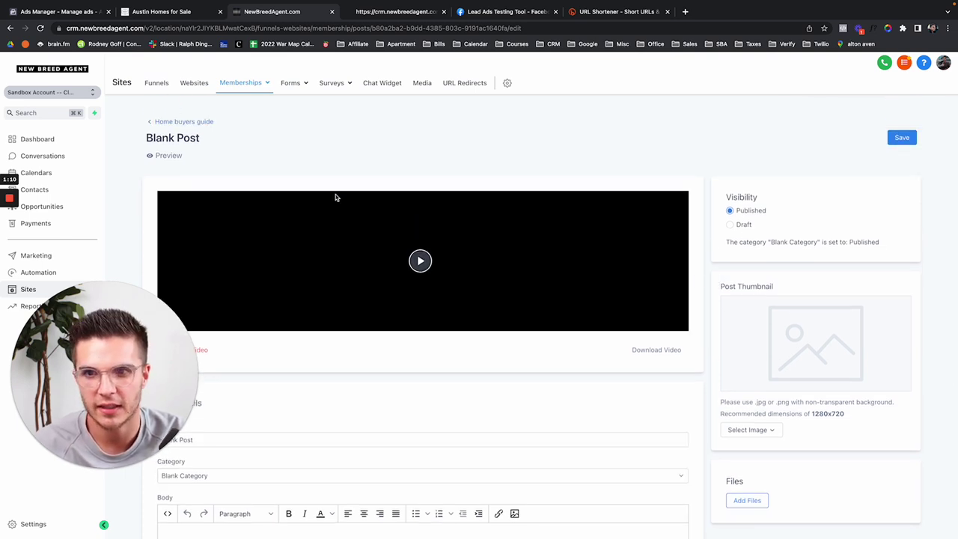
click(165, 156)
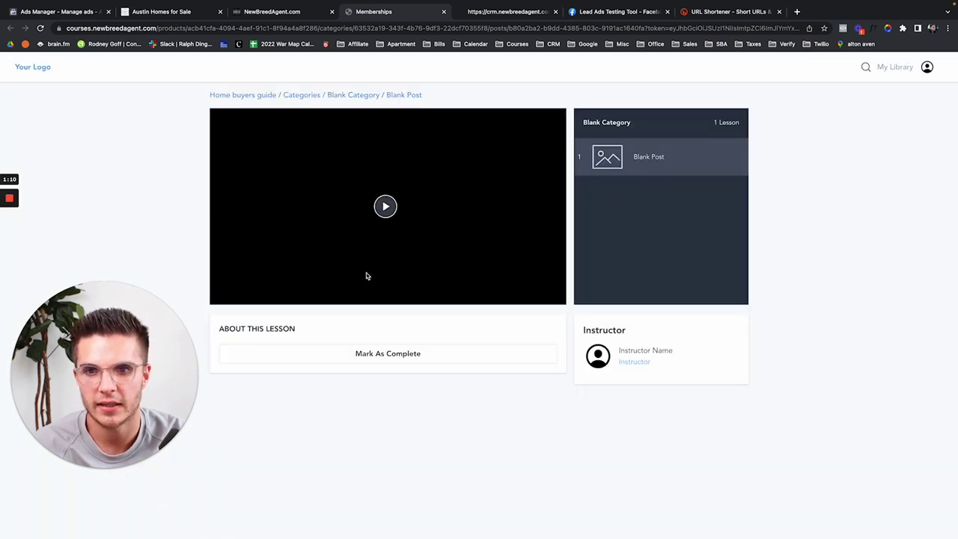
Step: Play, pause and skip through the lesson video in the preview
click(405, 229)
mouse_move(538, 300)
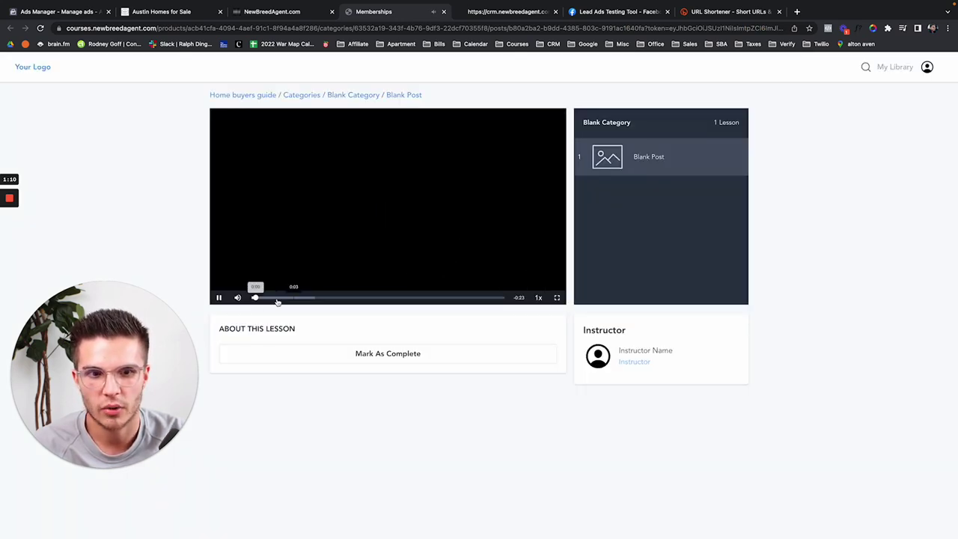
click(222, 298)
click(354, 297)
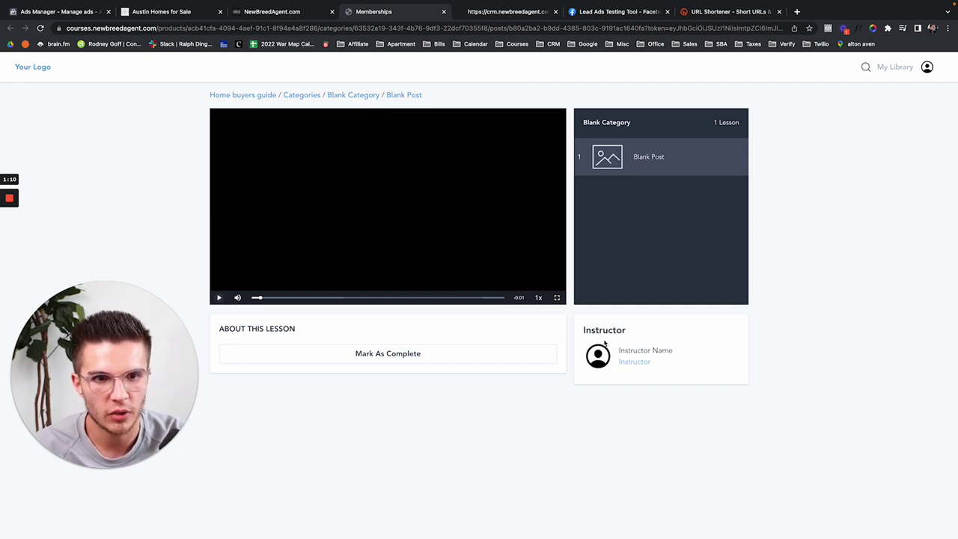
Step: Close the lesson preview and chat widget test tabs, returning to the Blank Post editor
click(286, 9)
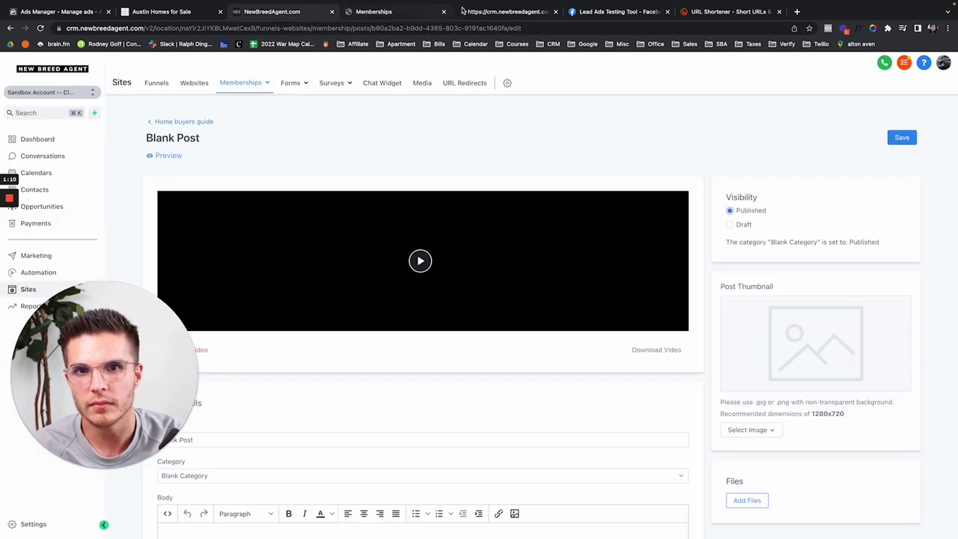
click(444, 11)
click(432, 13)
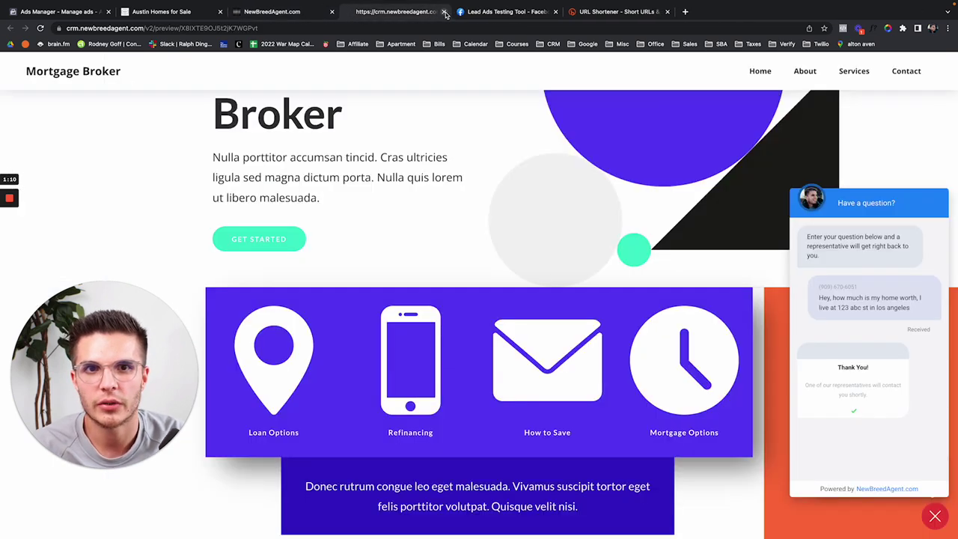
click(444, 12)
click(265, 13)
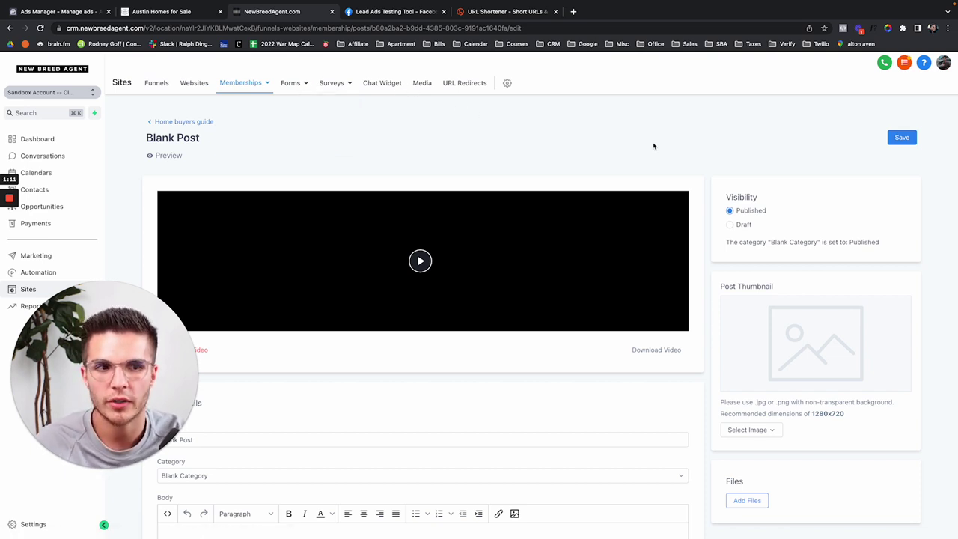
Step: Save the Blank Post again and reload the editor page
scroll(653, 145, down, 1)
click(897, 132)
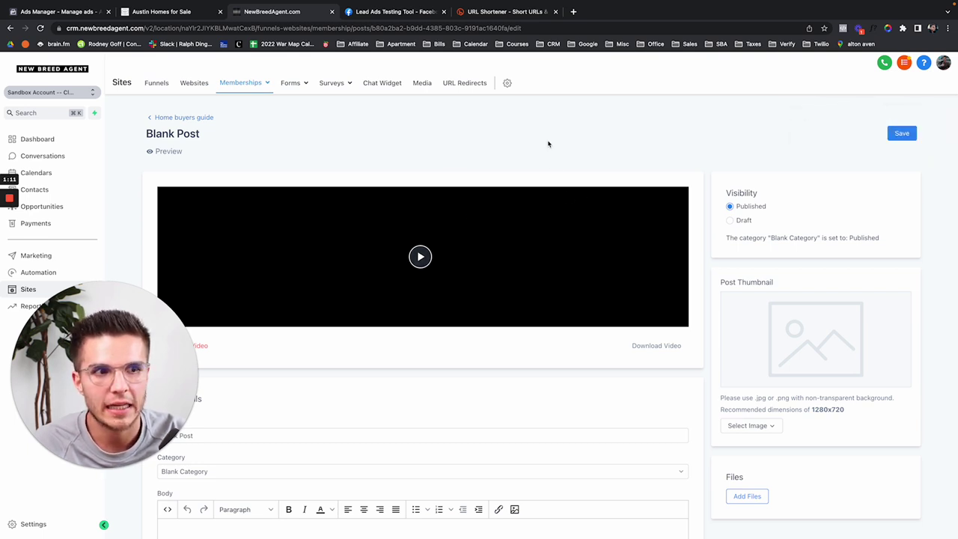
scroll(684, 180, down, 3)
scroll(684, 180, up, 3)
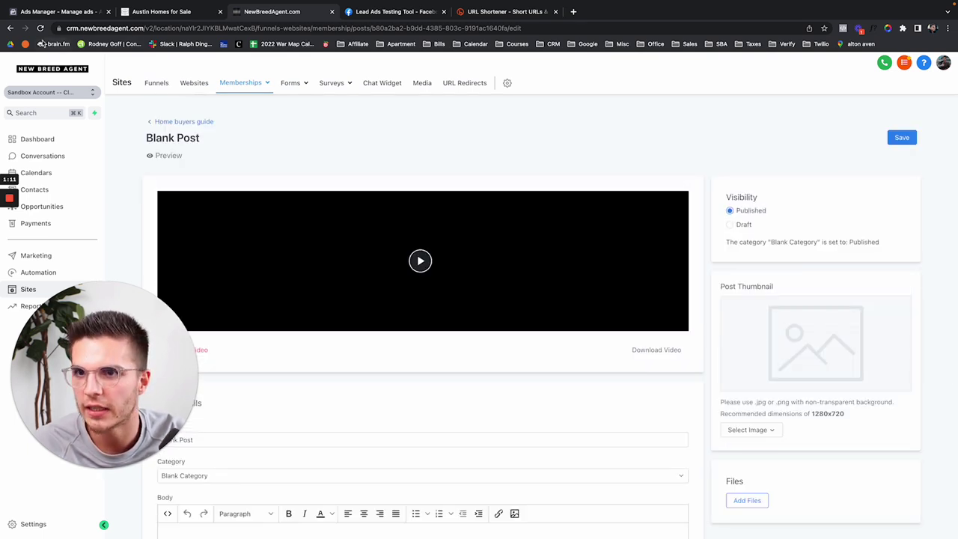
click(40, 28)
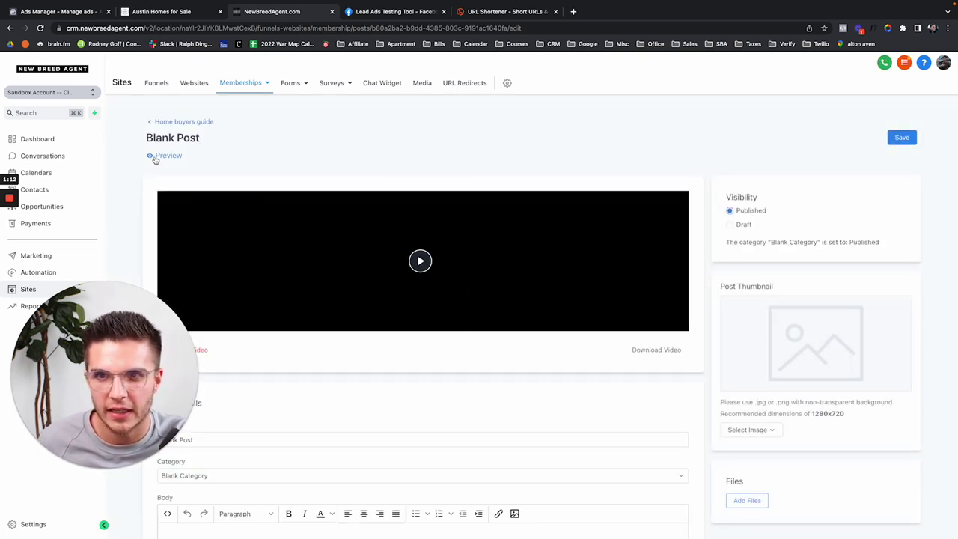
Step: Play the uploaded video muted in the member preview, then close the preview tab
click(168, 156)
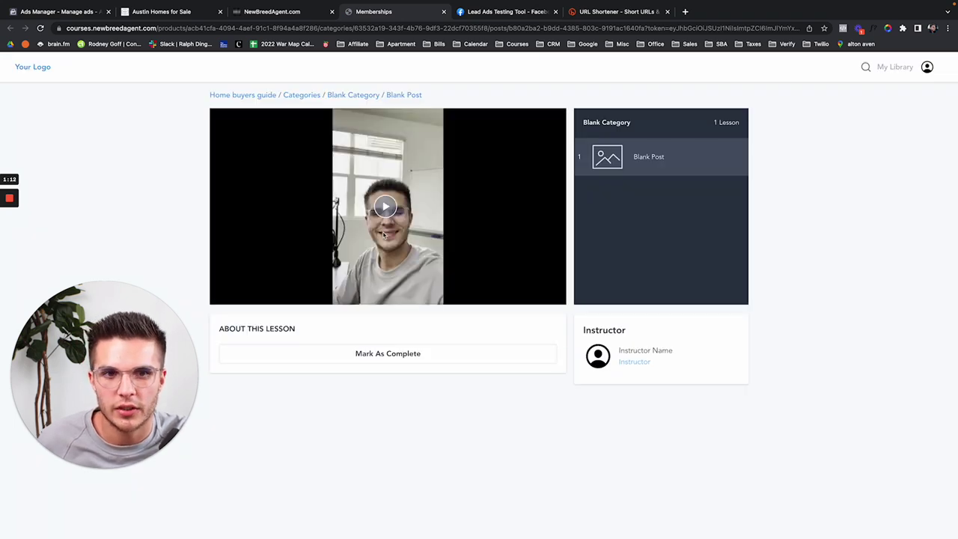
click(385, 214)
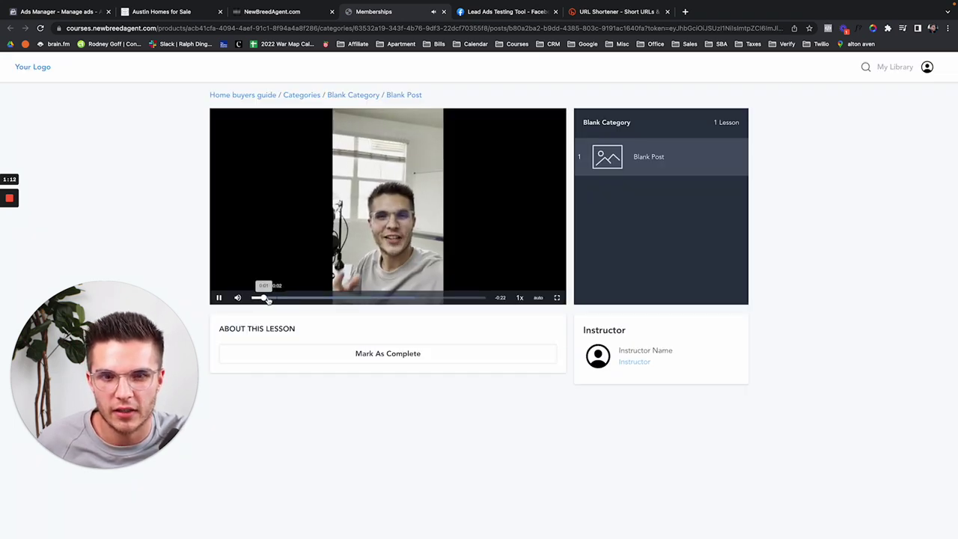
click(238, 297)
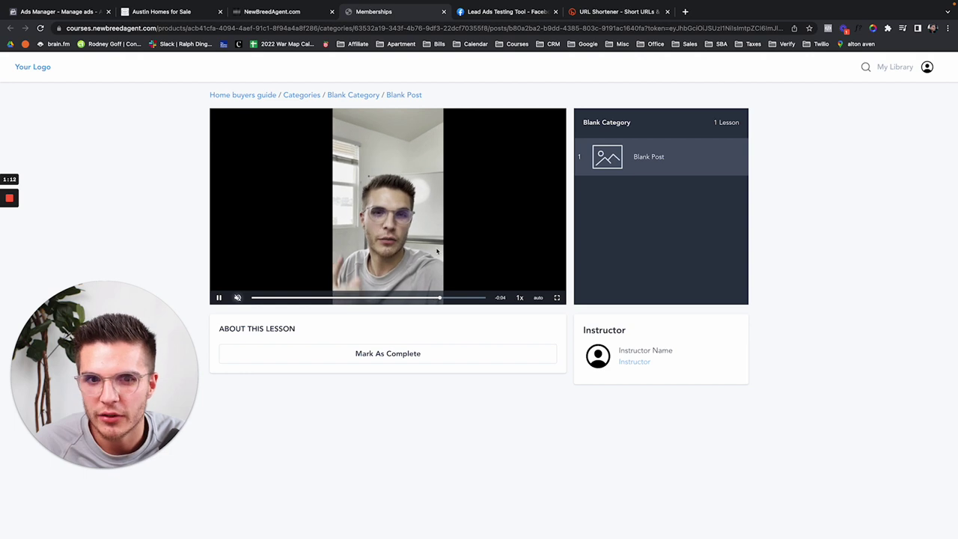
click(444, 11)
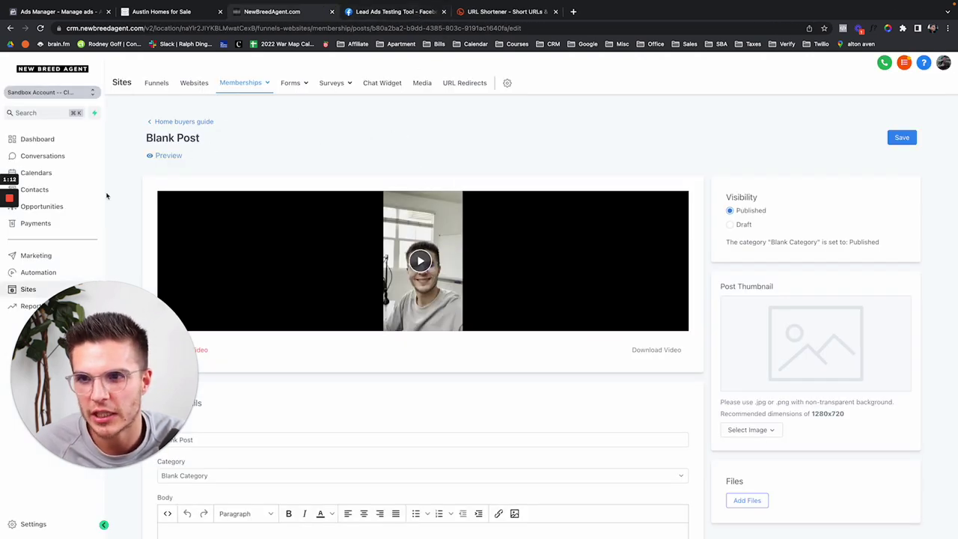
drag(65, 336, 169, 336)
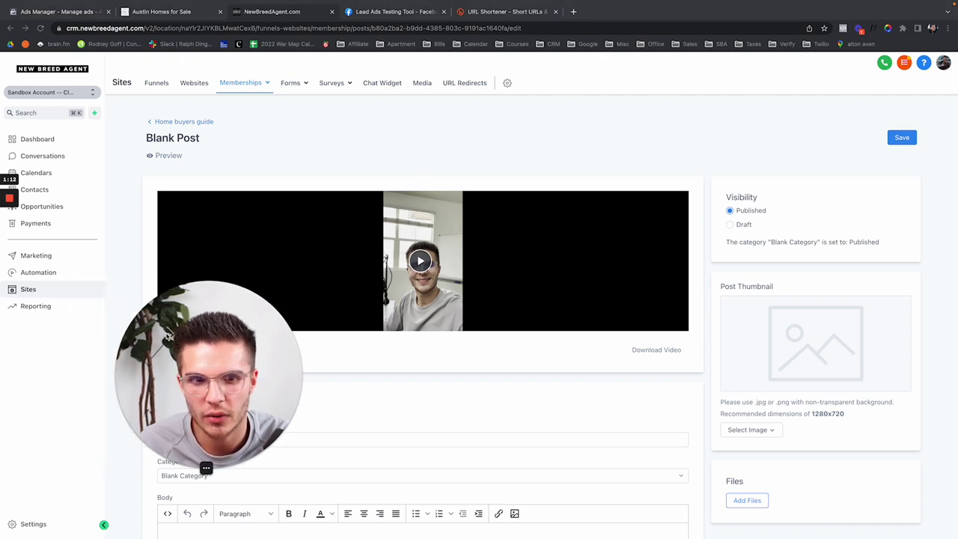